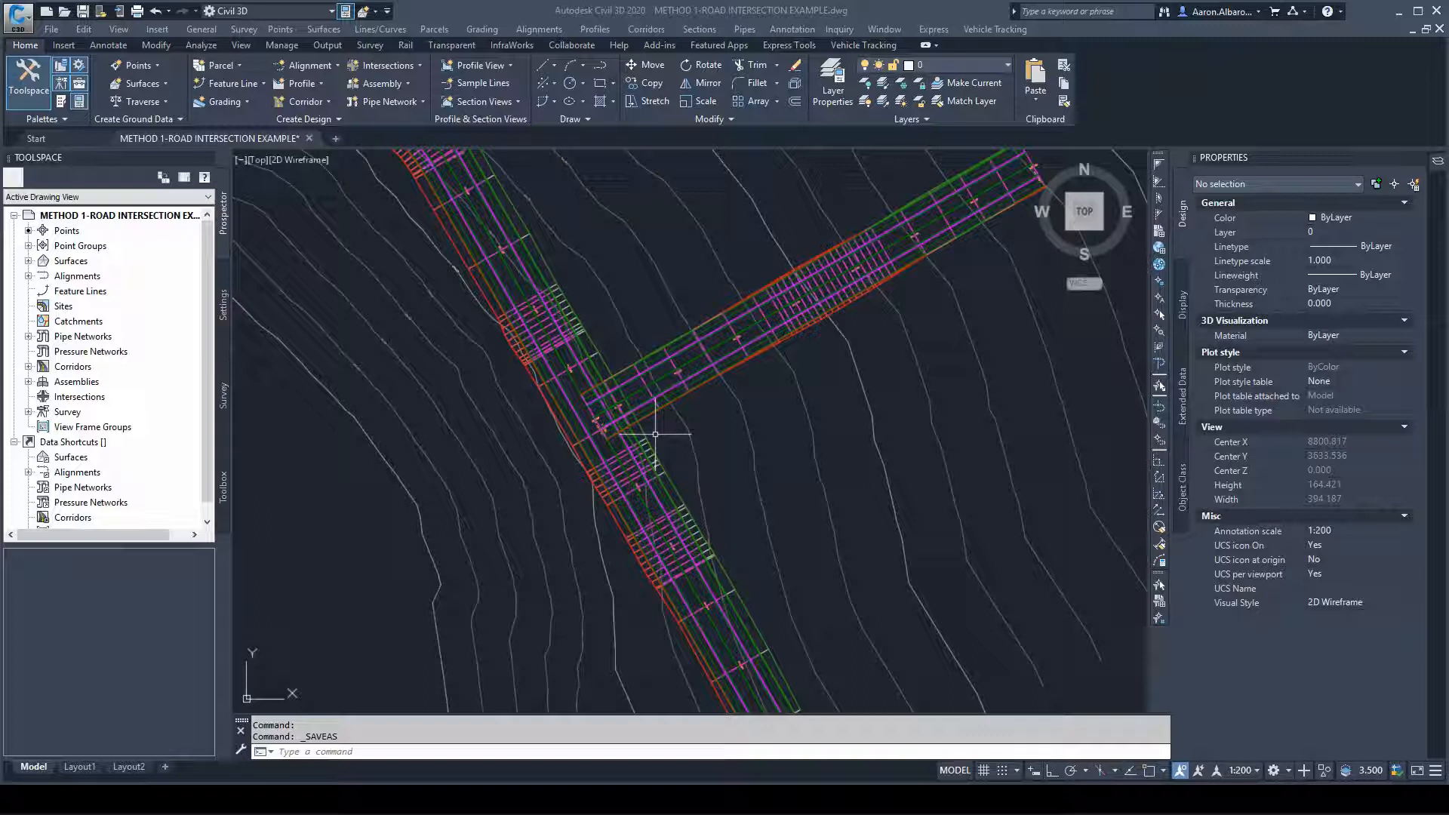
# Stretch the side-road corridor's start back along its alignment, away from the main road, leaving a gap for the intersection
pyautogui.scroll(-3, 576, 432)
pyautogui.scroll(4, 582, 437)
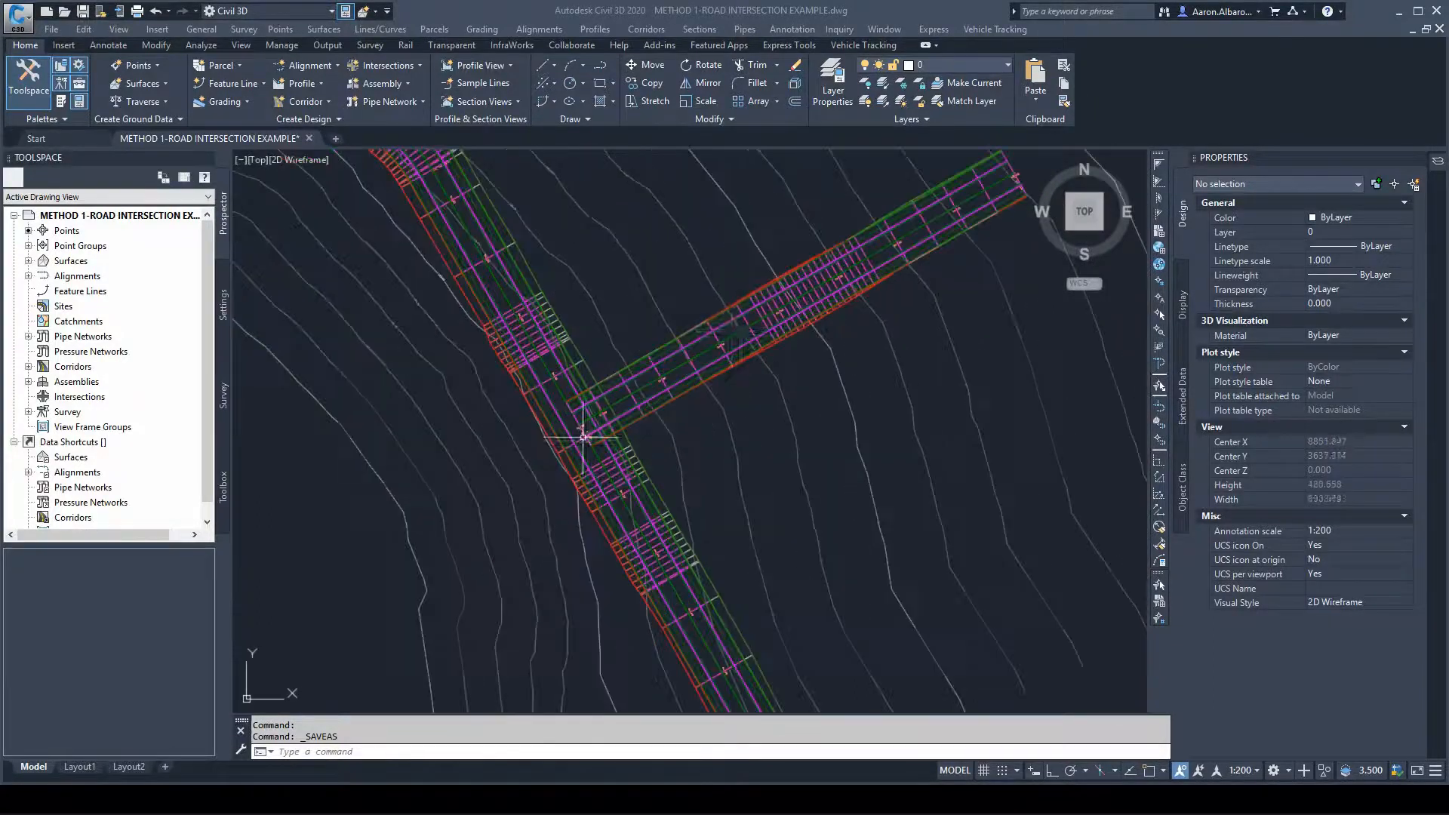
pyautogui.scroll(-1, 511, 305)
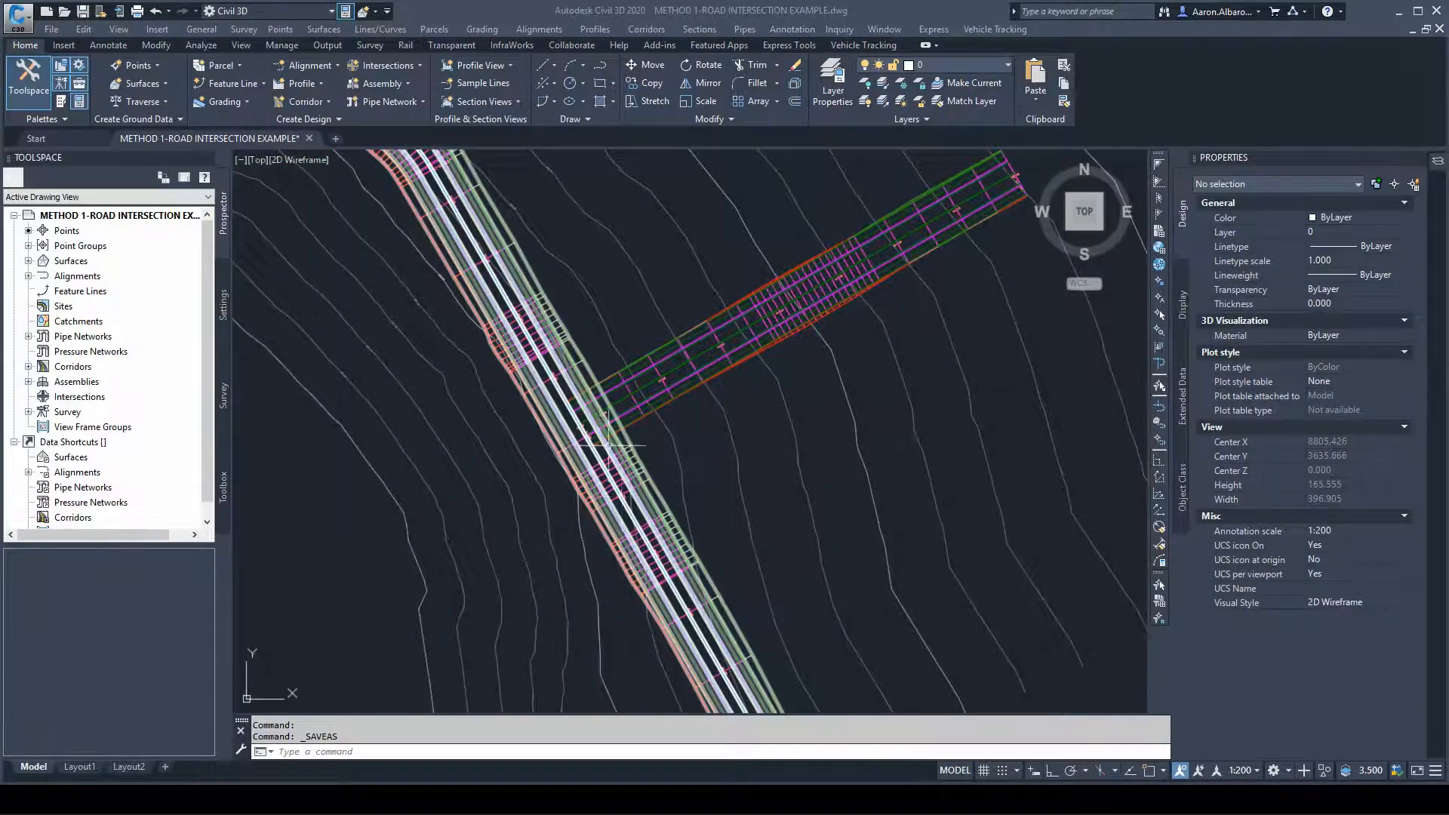
pyautogui.click(613, 381)
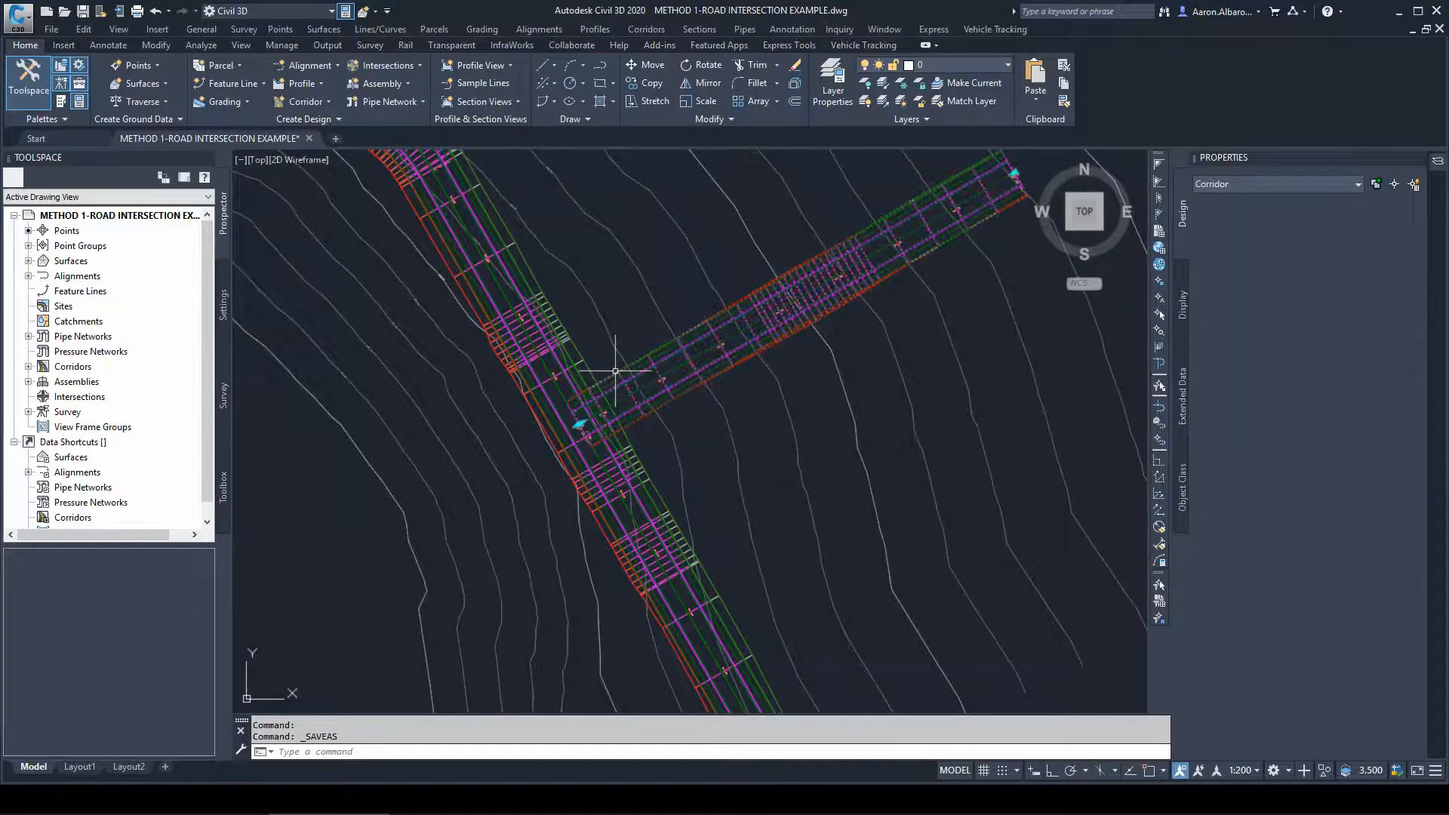
pyautogui.click(581, 429)
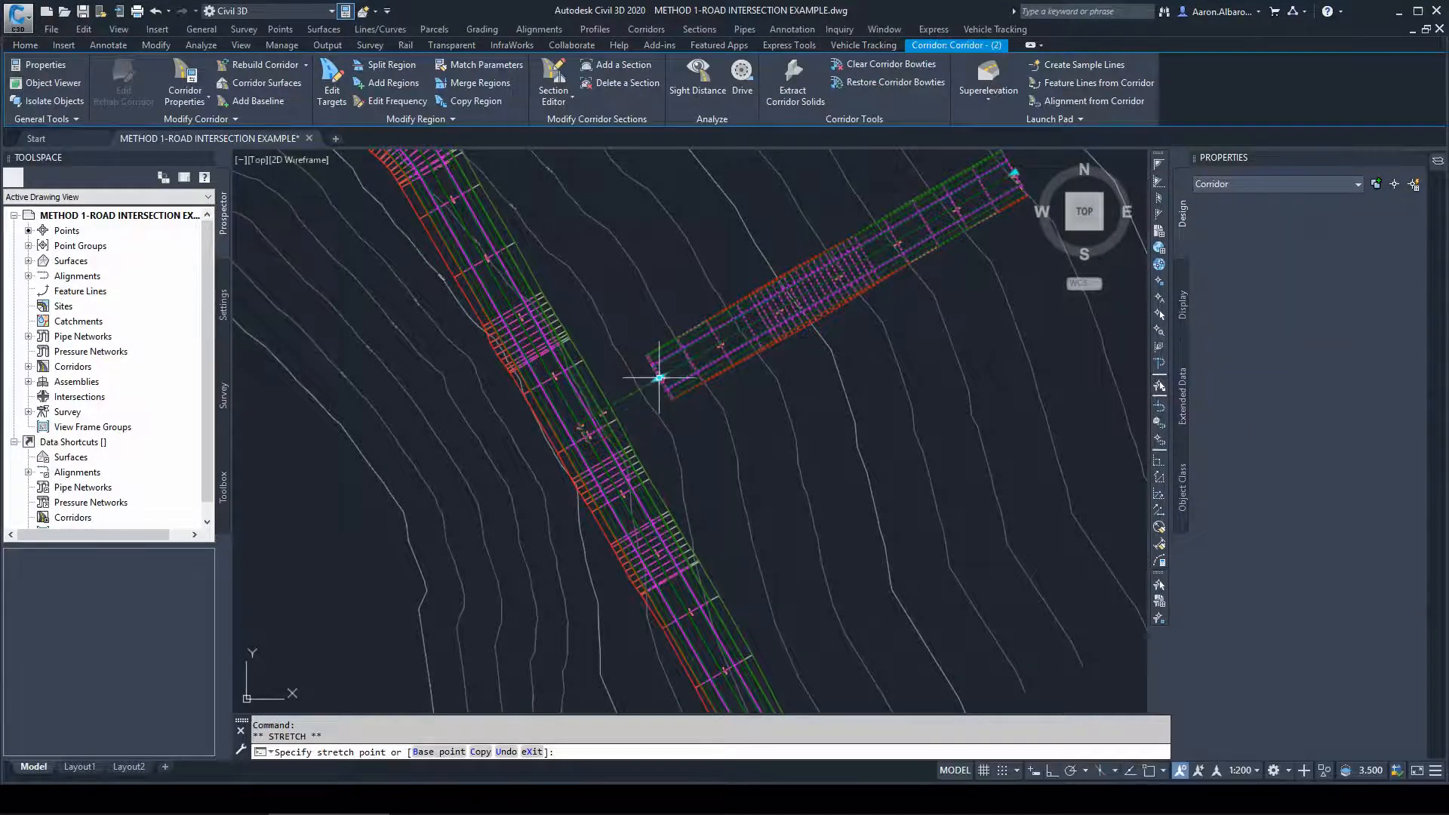
pyautogui.click(659, 377)
pyautogui.scroll(4, 577, 419)
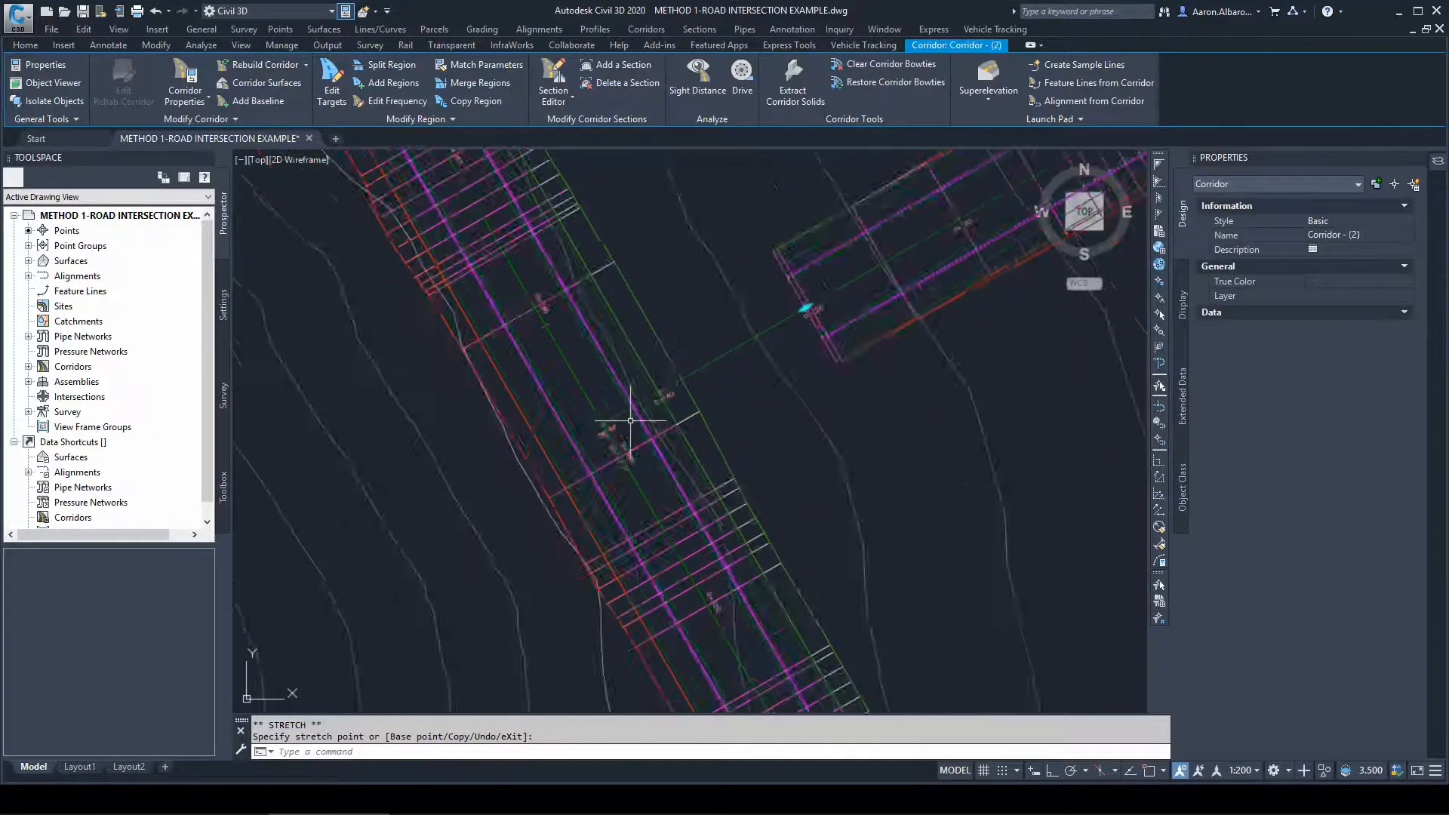
pyautogui.scroll(-2, 631, 420)
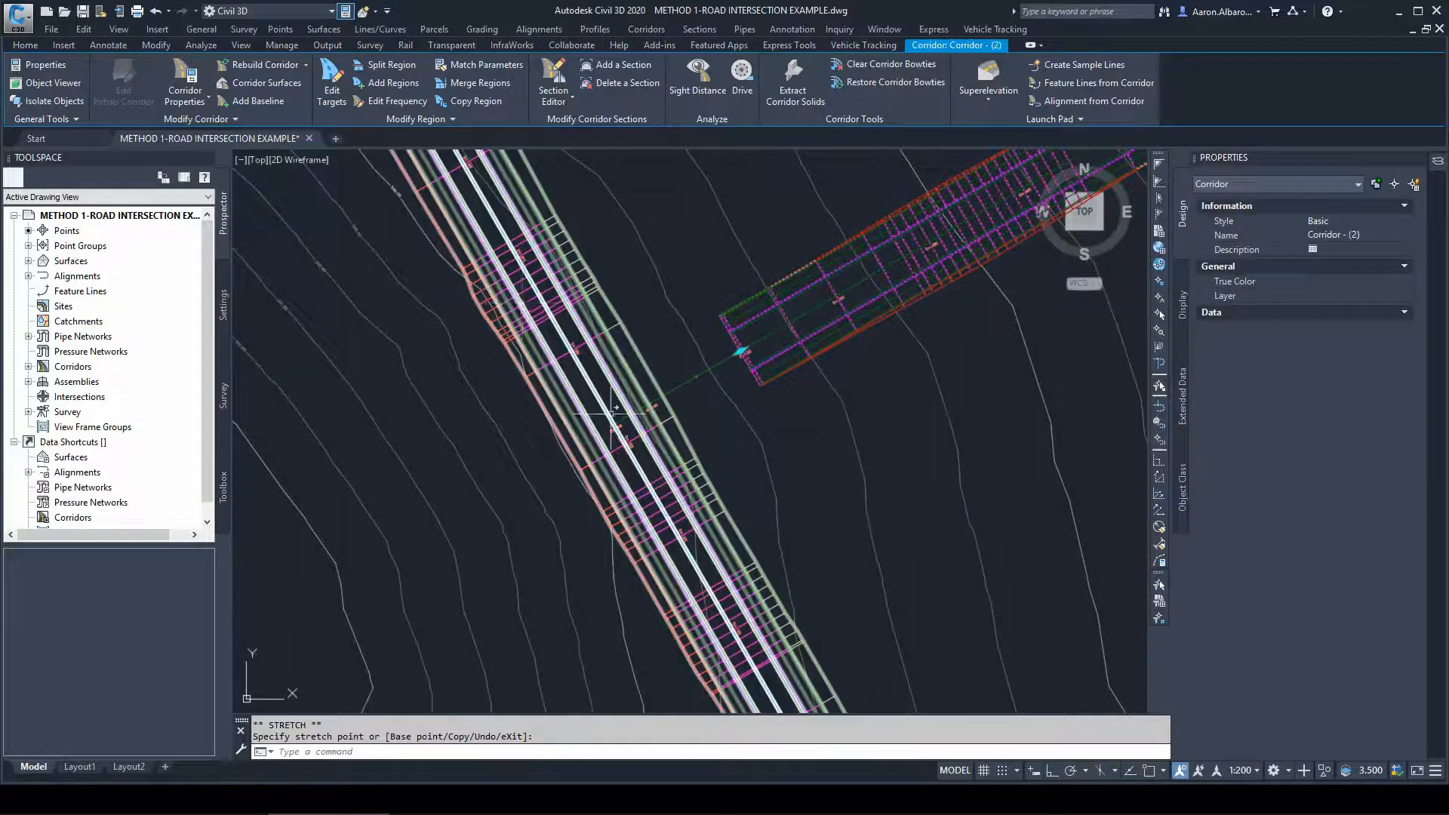
pyautogui.scroll(-1, 633, 394)
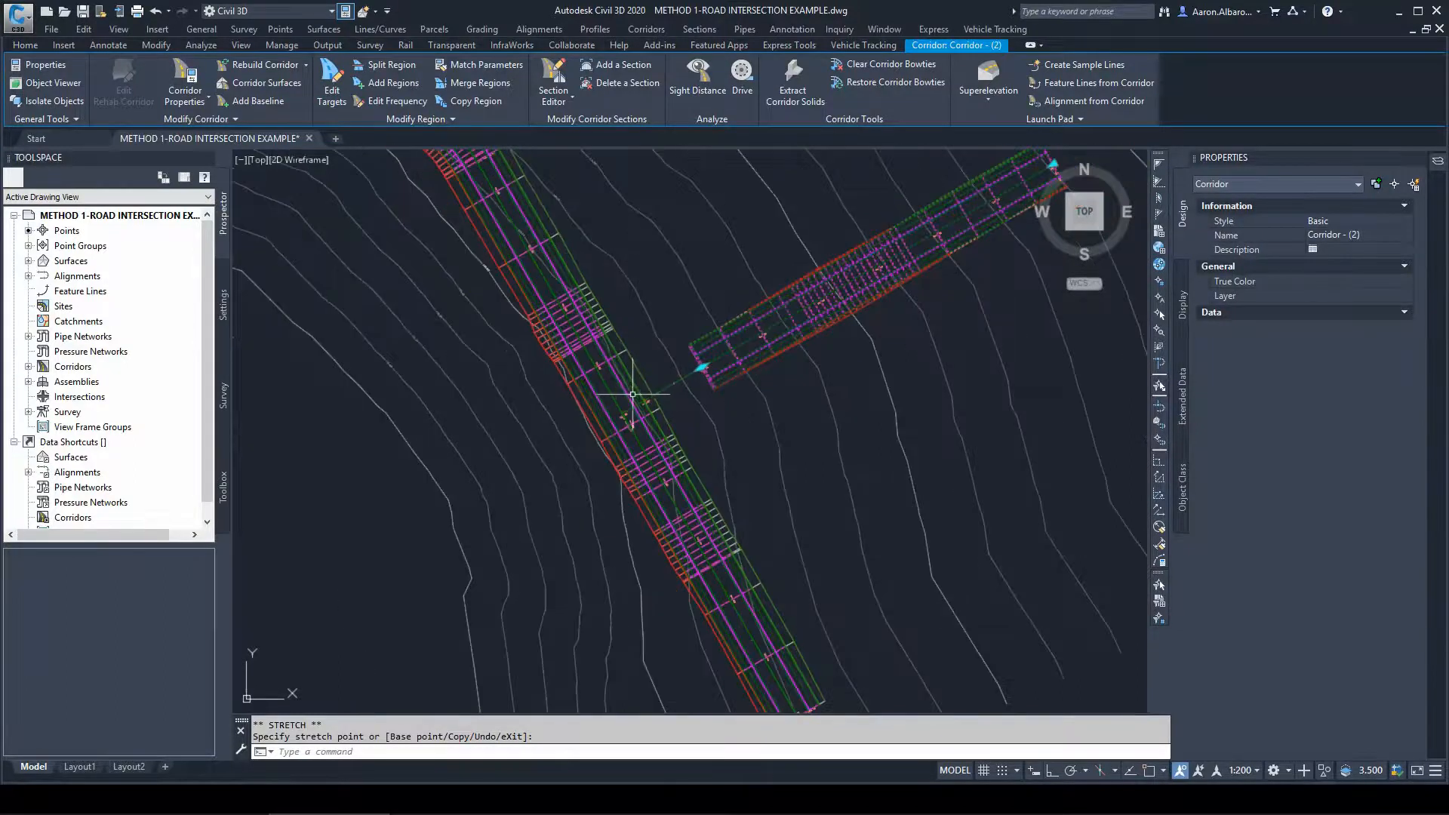
# Examine the assembly and both profile views, focusing on Alignment 1's design and surface profiles between stations 0+100 and 0+160
pyautogui.scroll(-4, 632, 394)
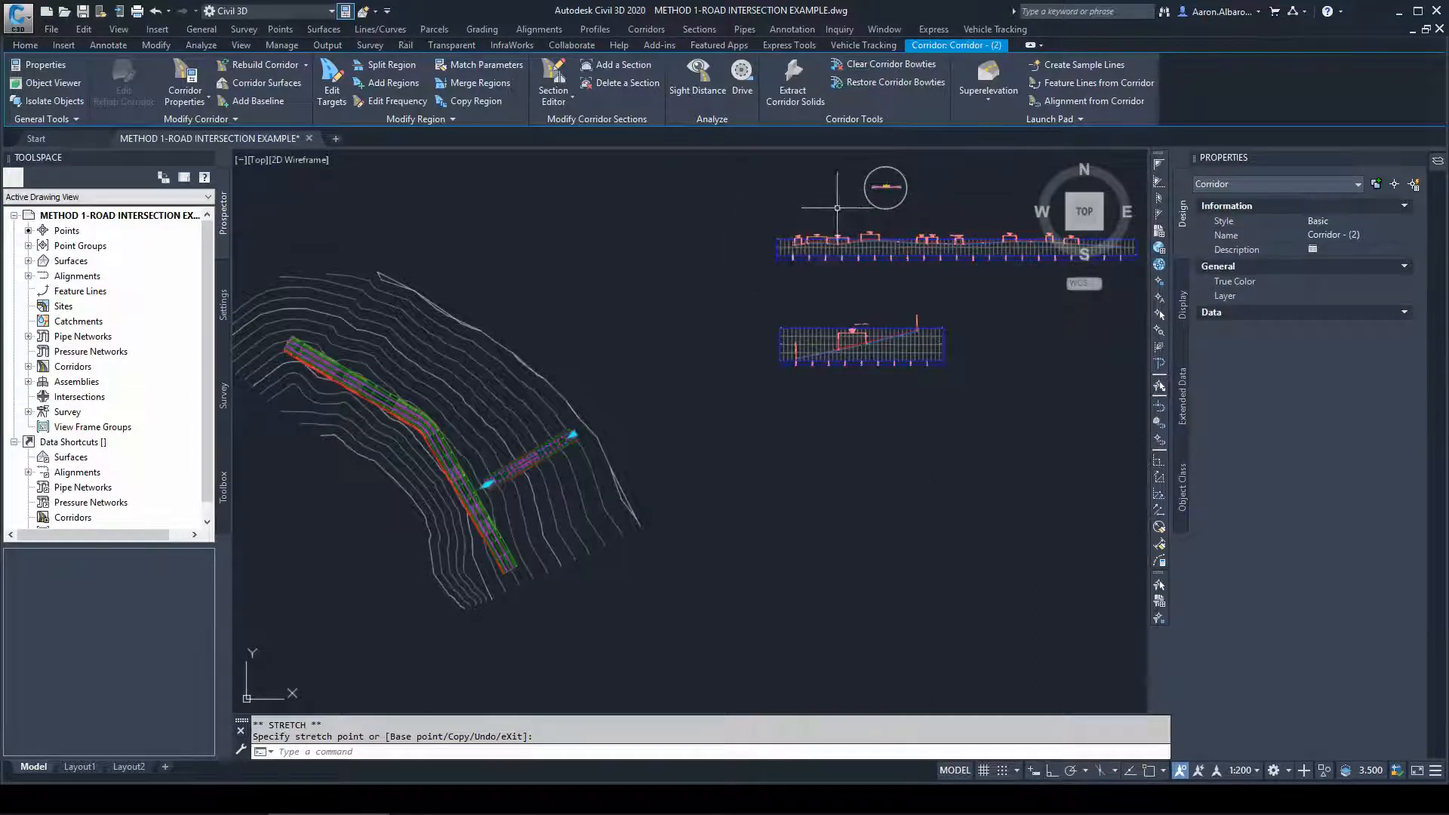
pyautogui.scroll(4, 873, 181)
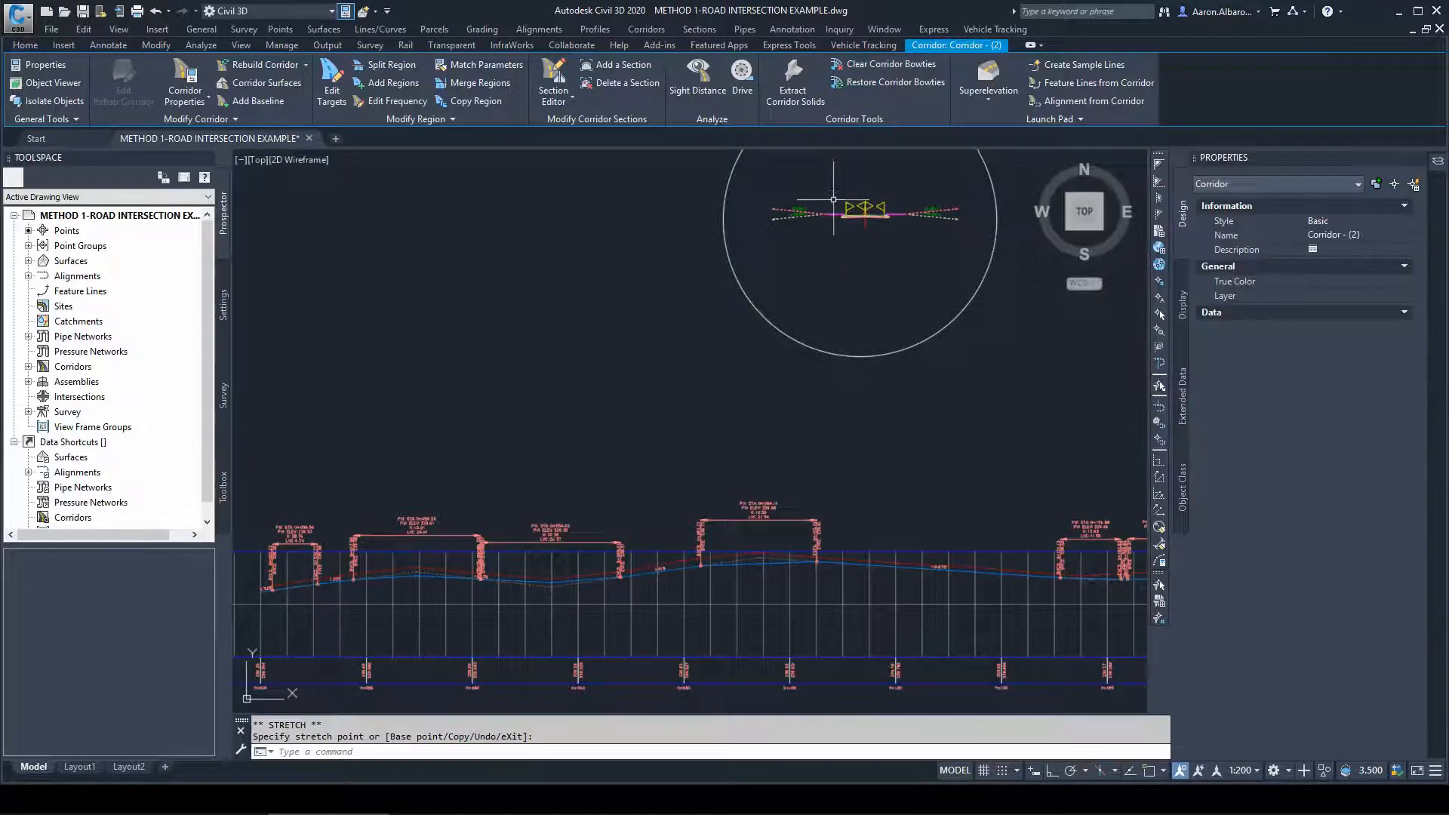
pyautogui.scroll(-3, 788, 249)
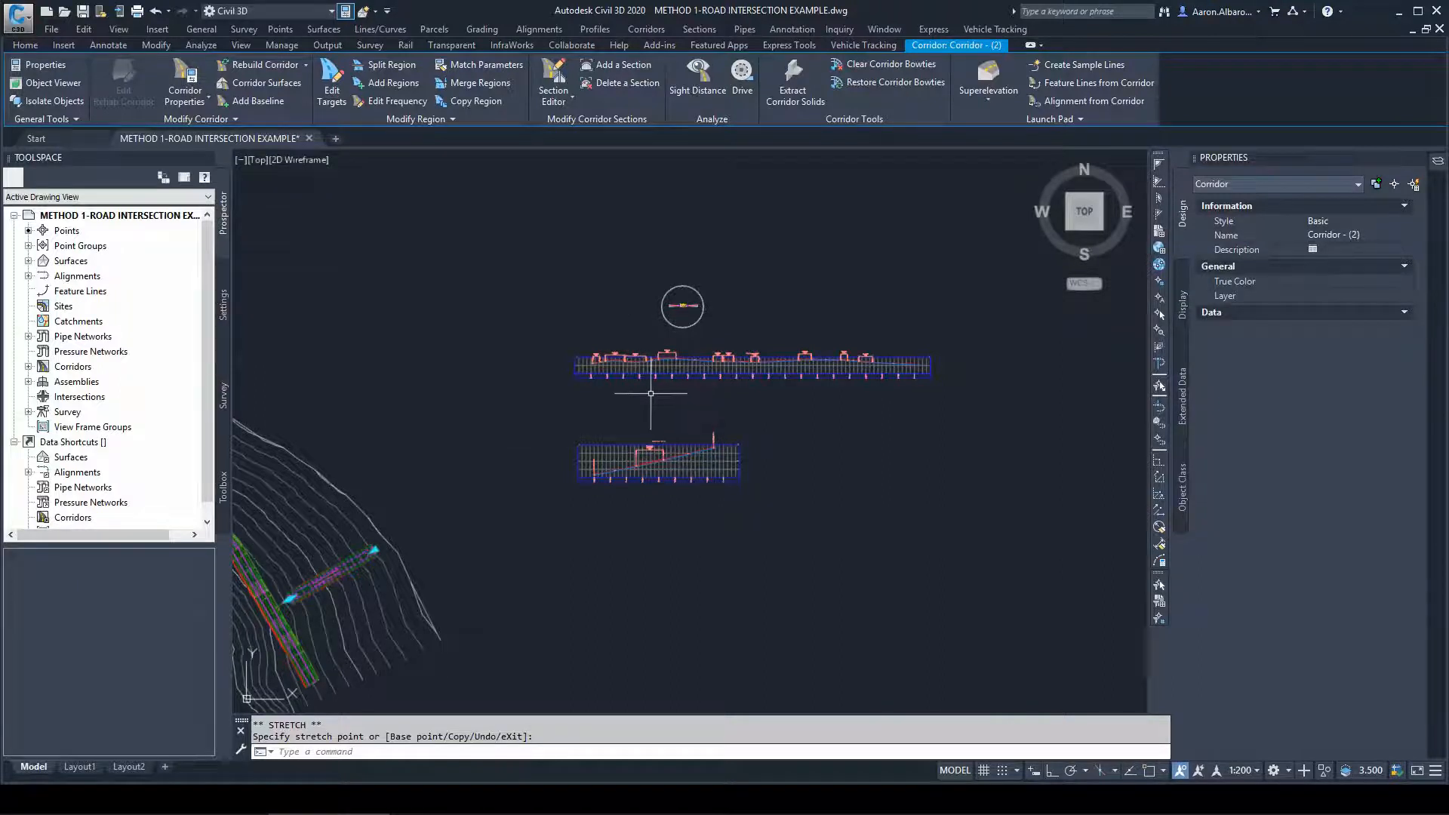
pyautogui.scroll(3, 278, 616)
pyautogui.scroll(3, 249, 598)
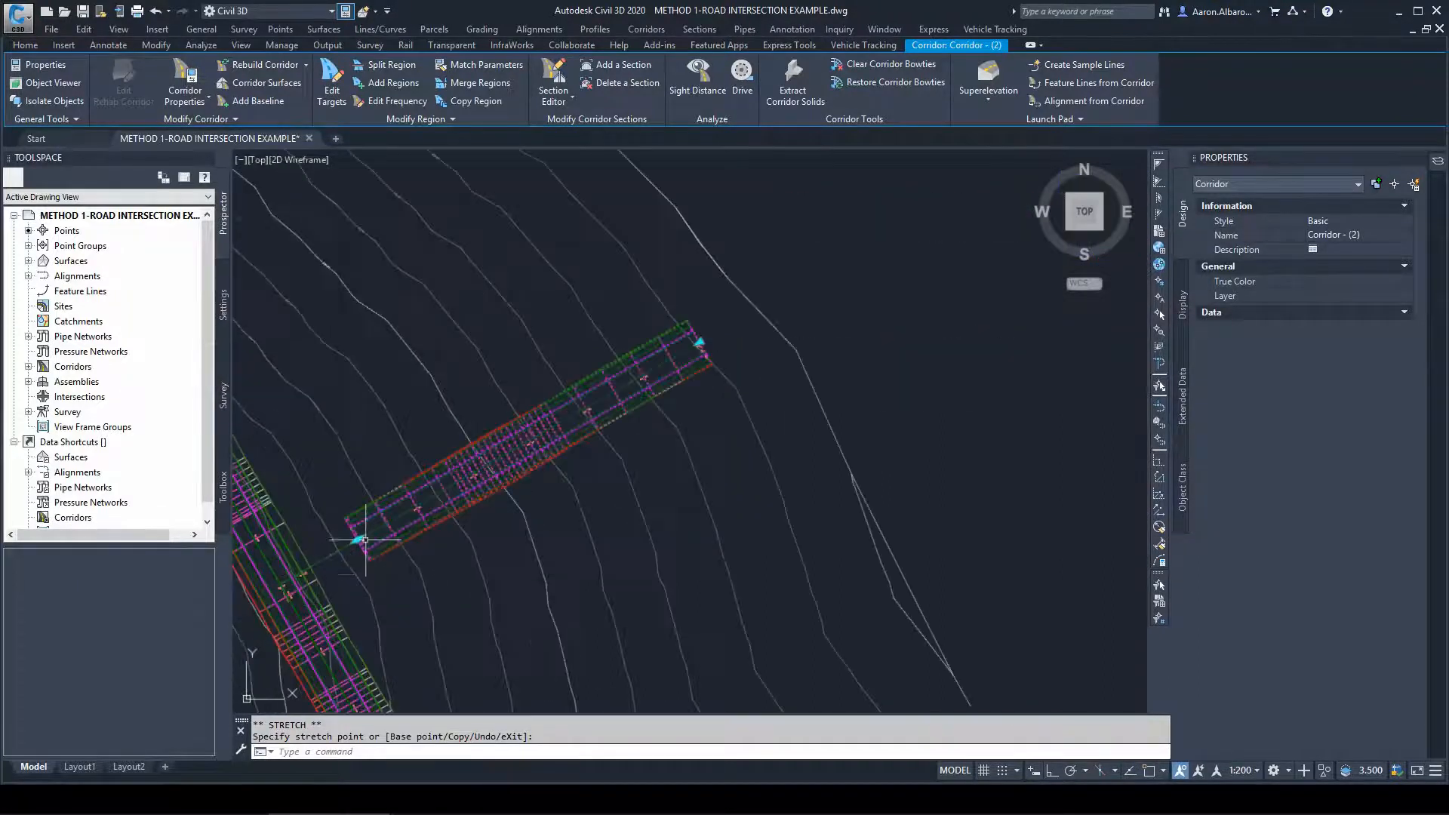
pyautogui.scroll(-3, 433, 524)
pyautogui.scroll(-2, 605, 507)
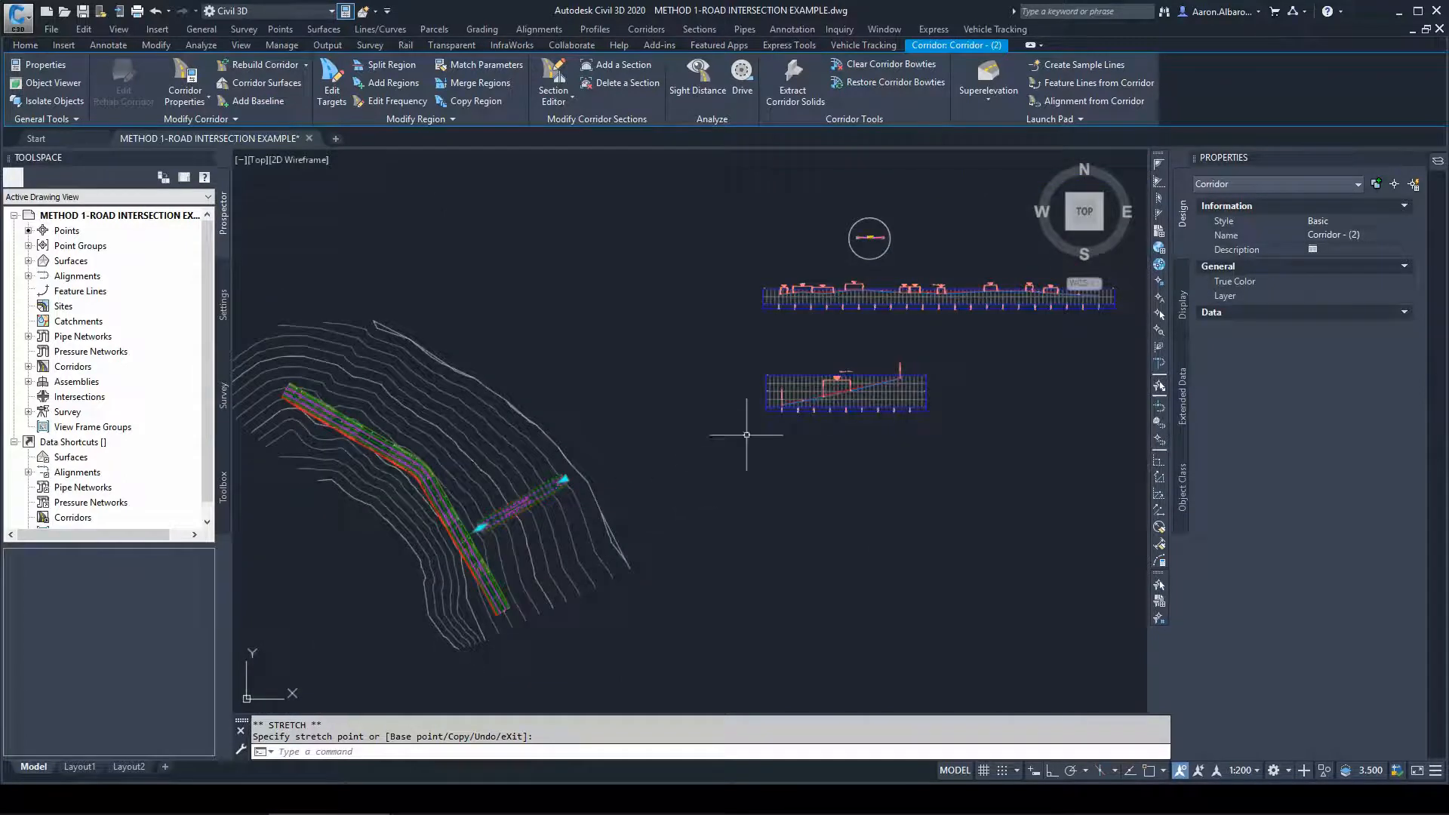
pyautogui.scroll(3, 945, 287)
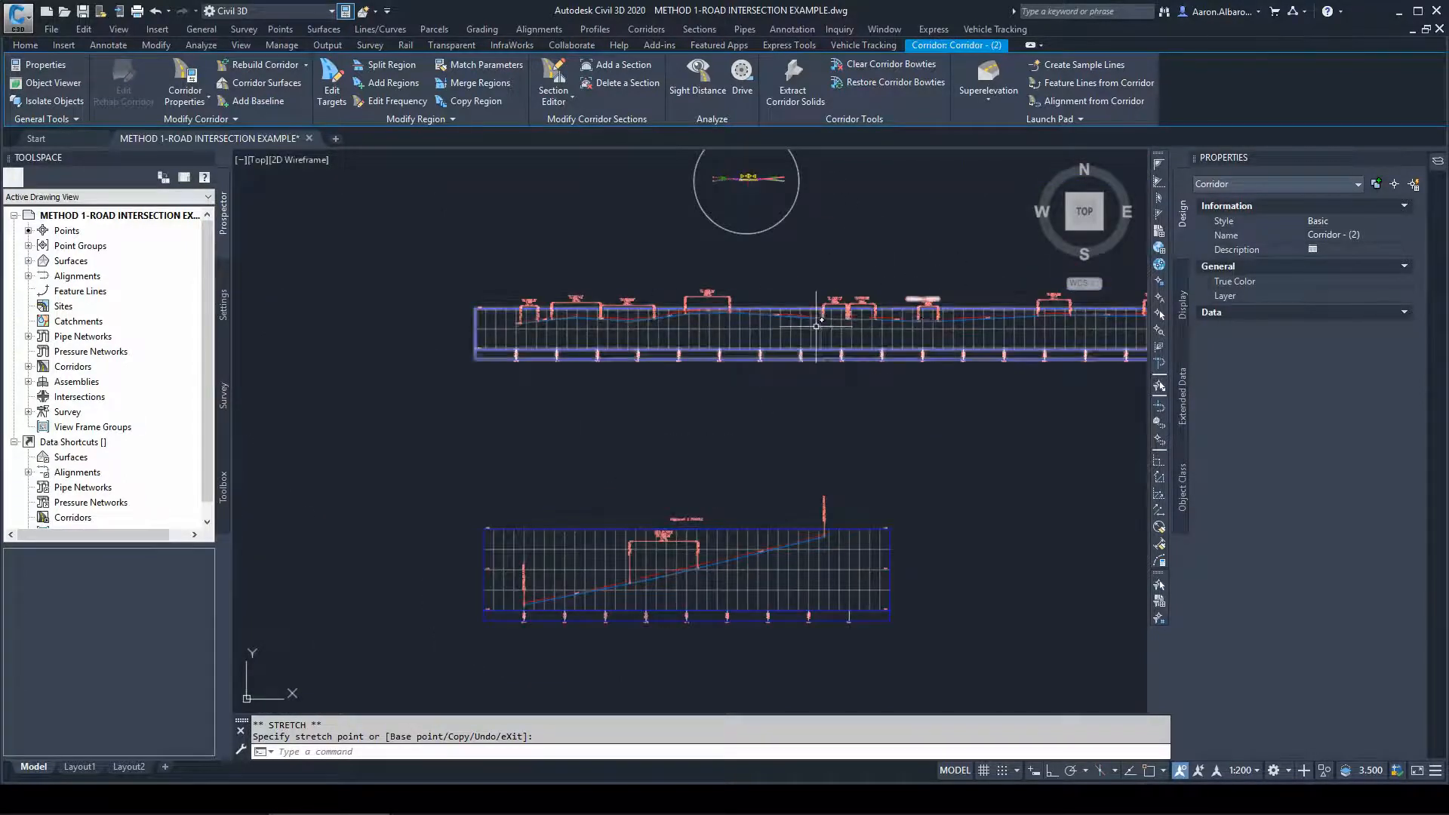
pyautogui.scroll(4, 883, 310)
pyautogui.scroll(2, 748, 317)
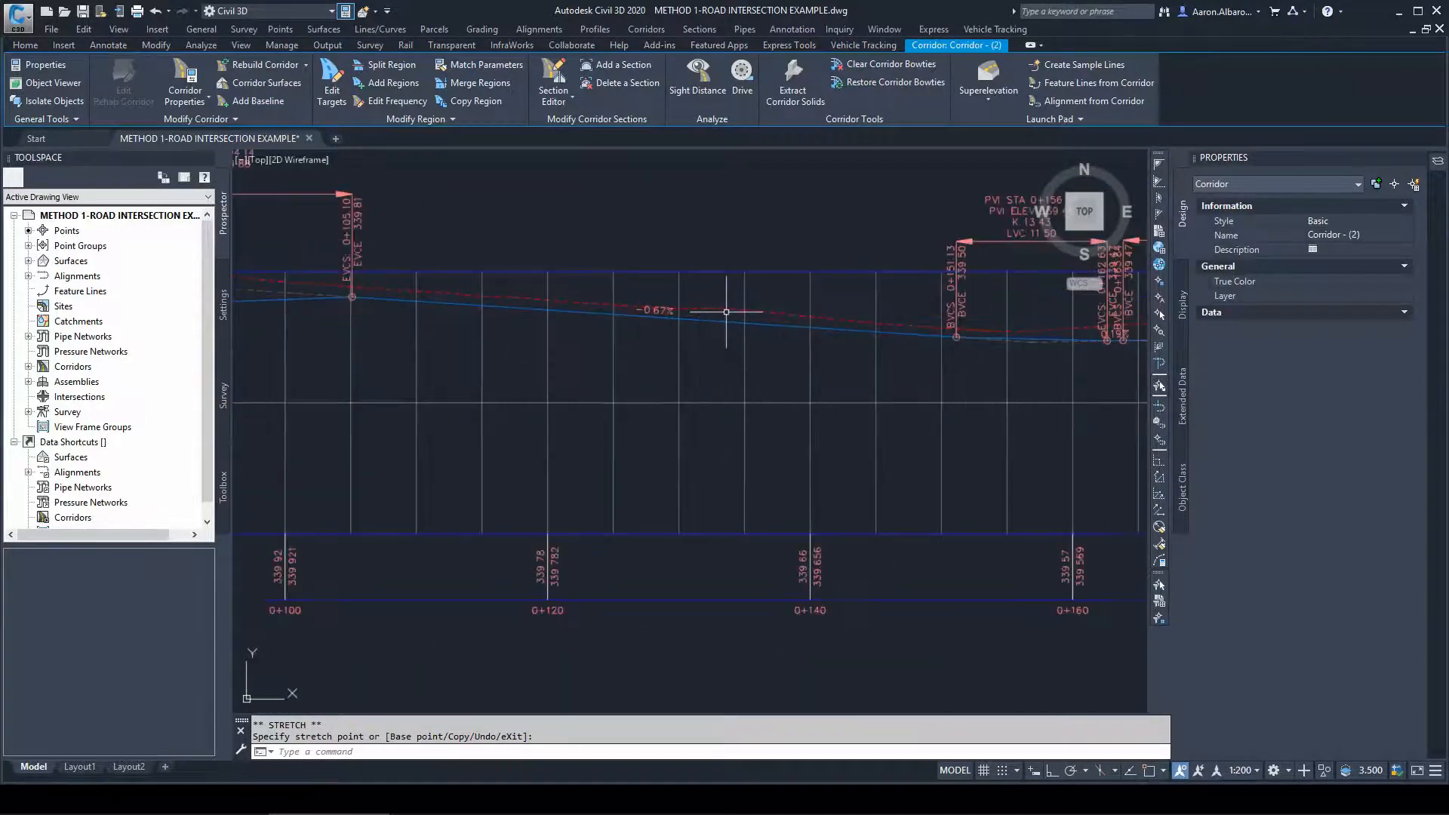
pyautogui.scroll(3, 646, 311)
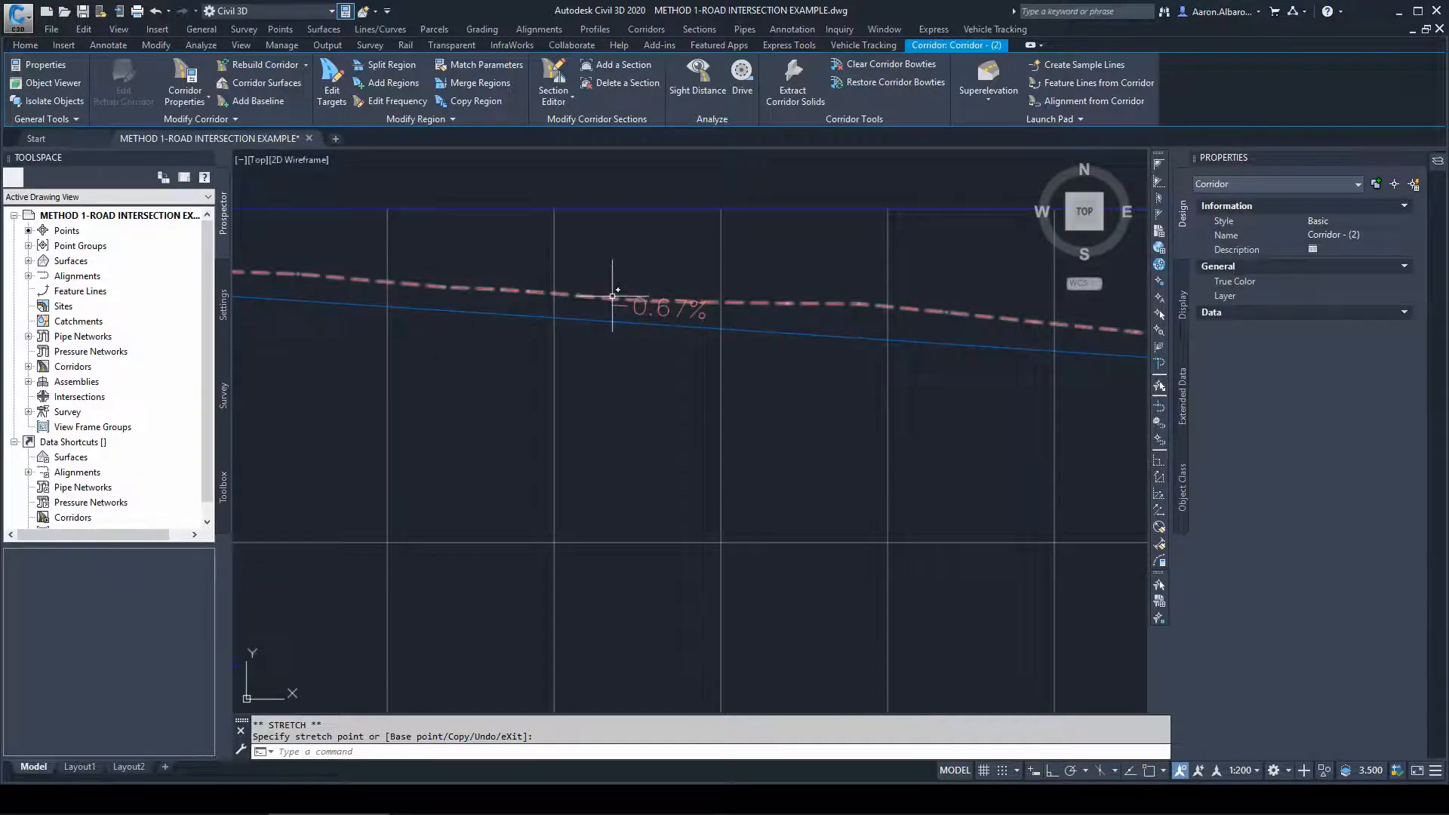
pyautogui.scroll(-2, 603, 321)
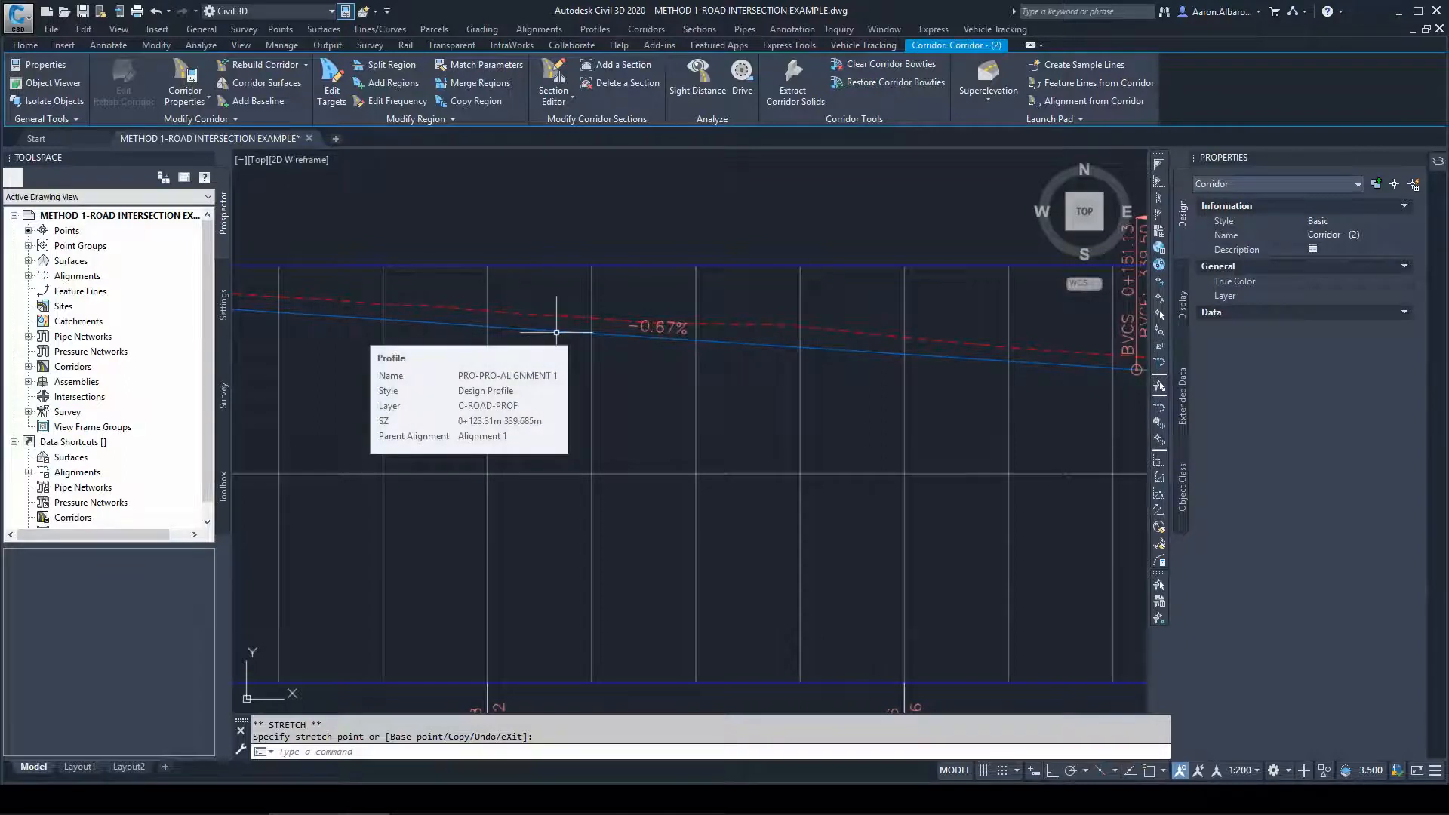
pyautogui.scroll(-2, 559, 349)
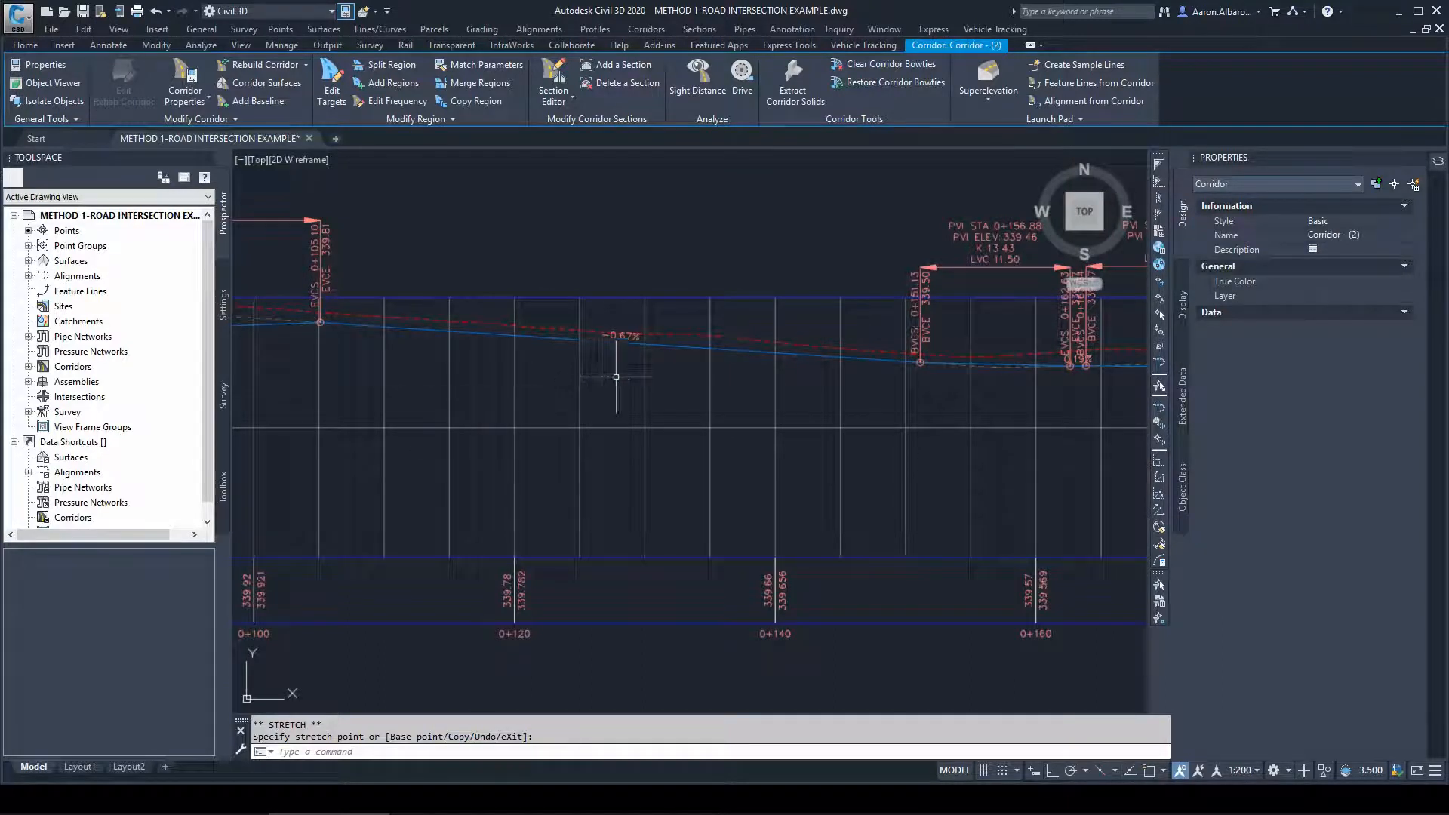
pyautogui.scroll(2, 501, 295)
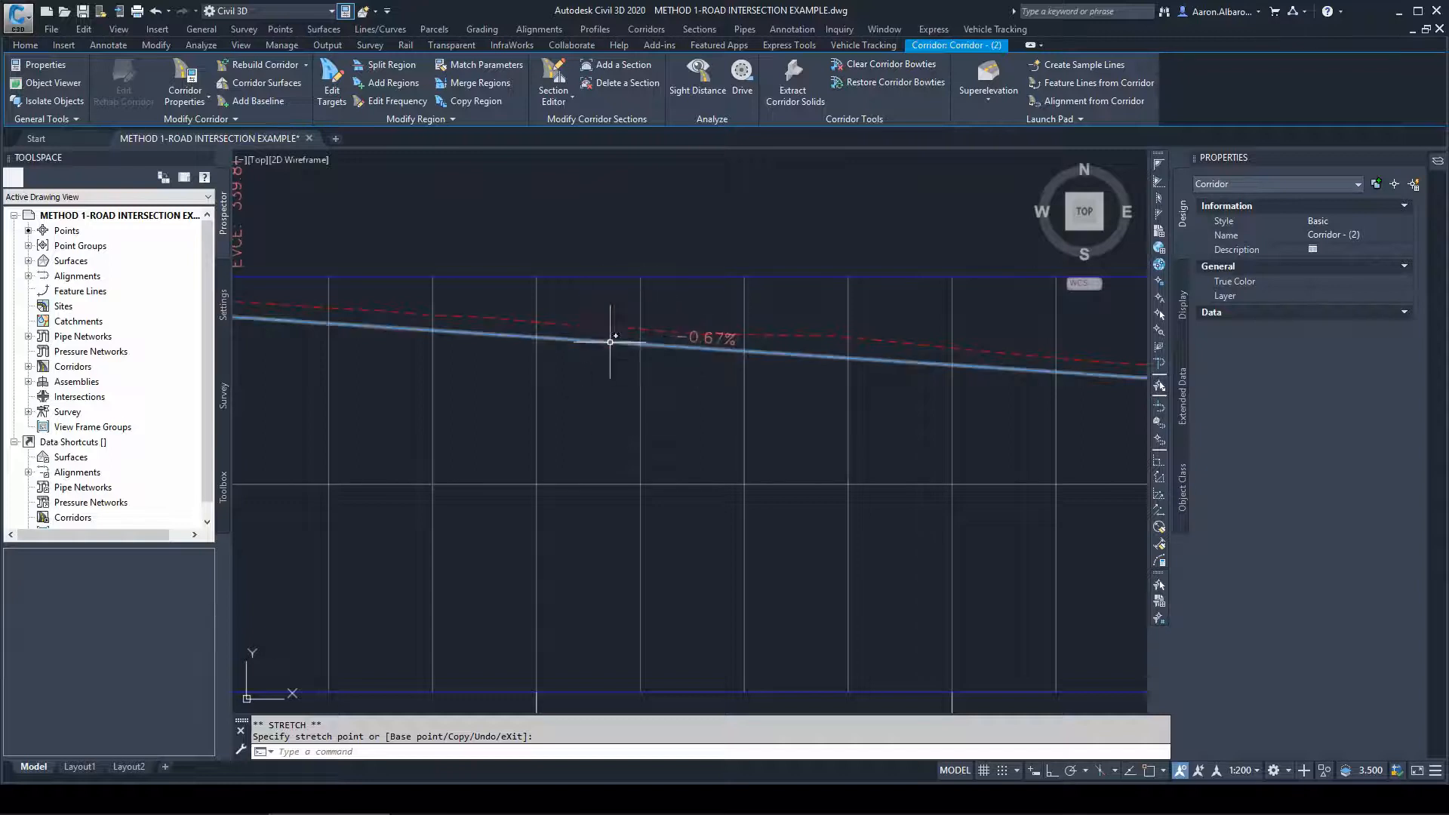
# Turn on object snap for a linear dimension on the road assembly
pyautogui.scroll(-5, 679, 421)
pyautogui.scroll(4, 643, 193)
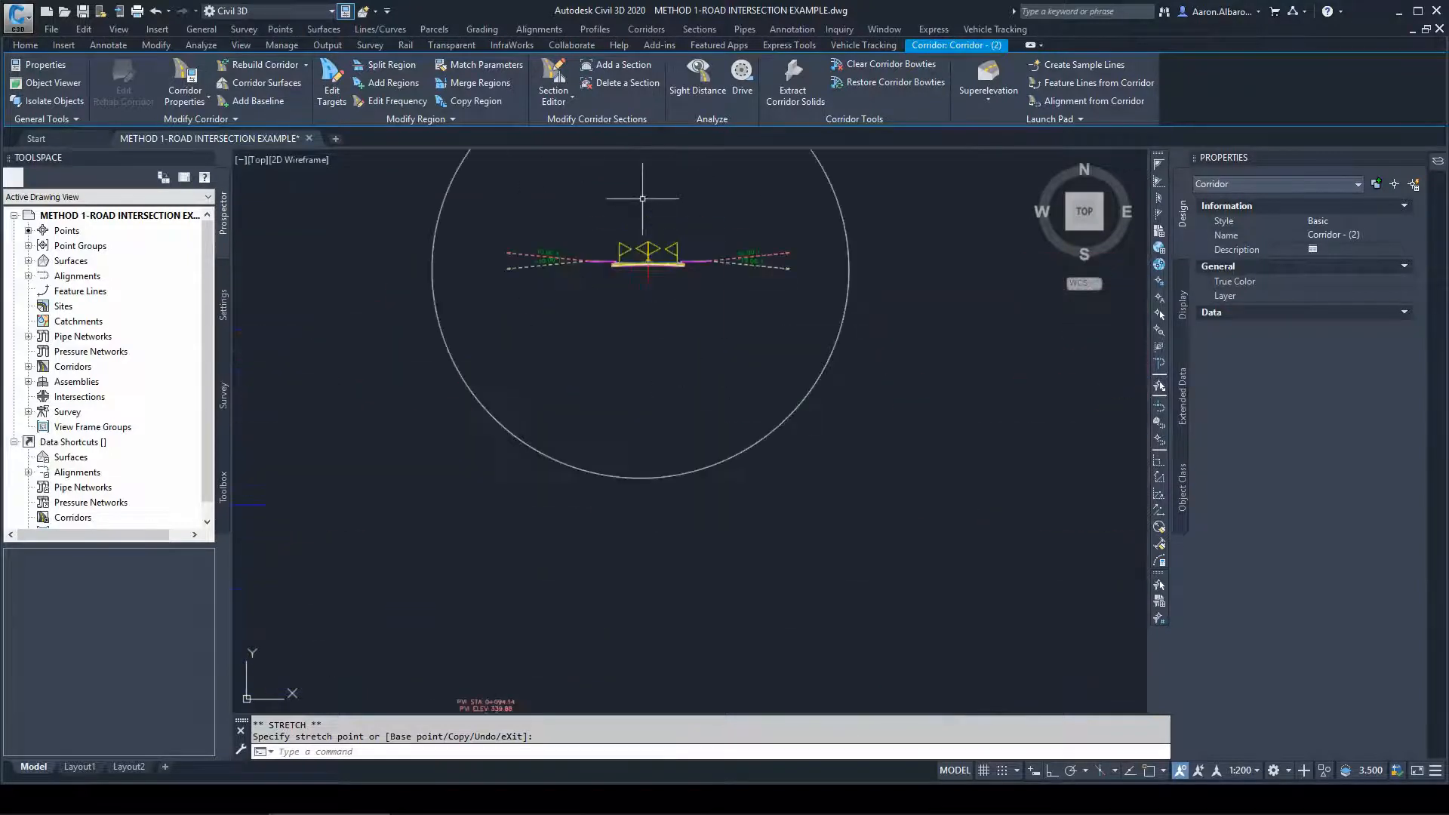
pyautogui.scroll(3, 642, 198)
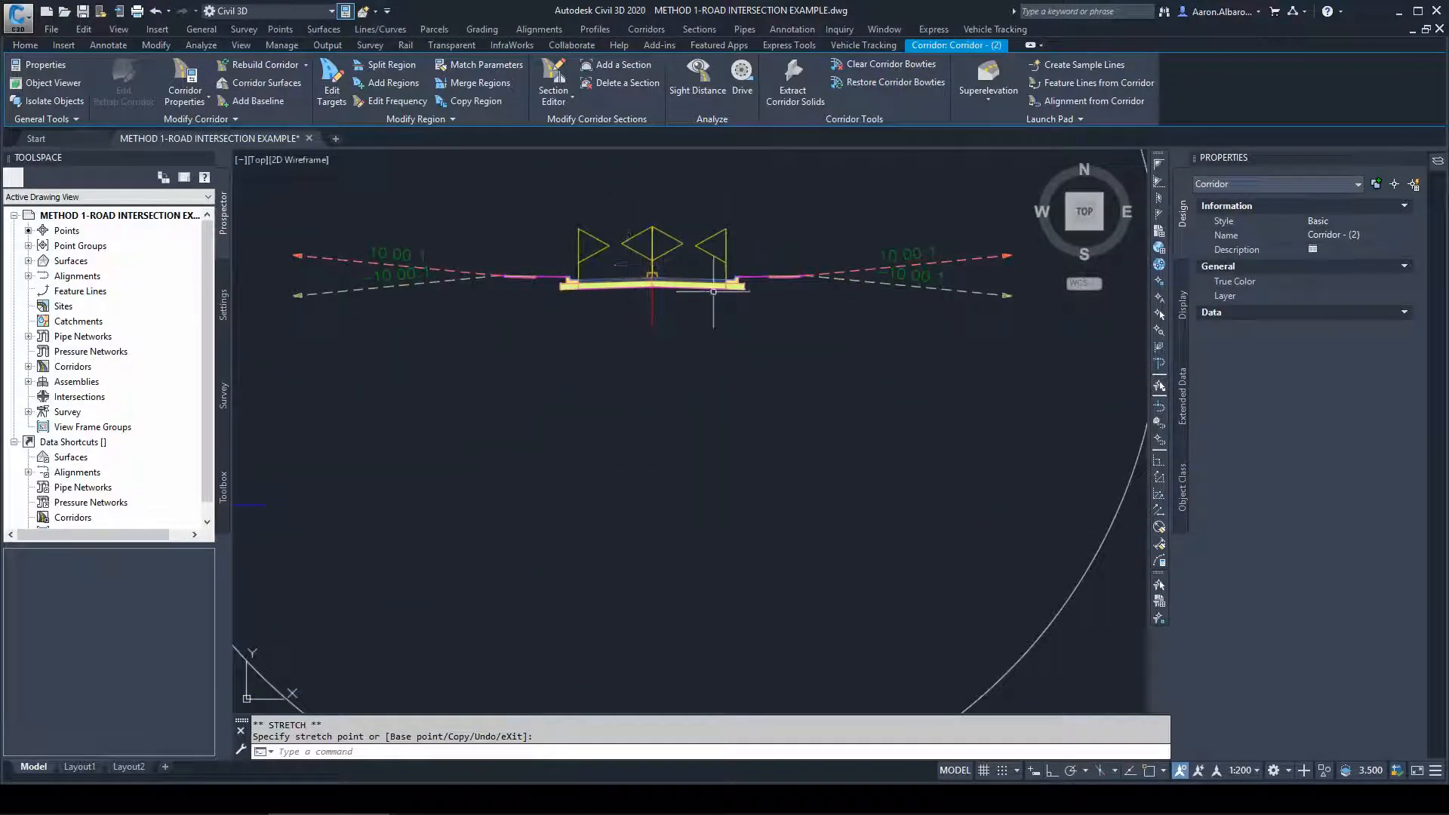
pyautogui.scroll(2, 634, 272)
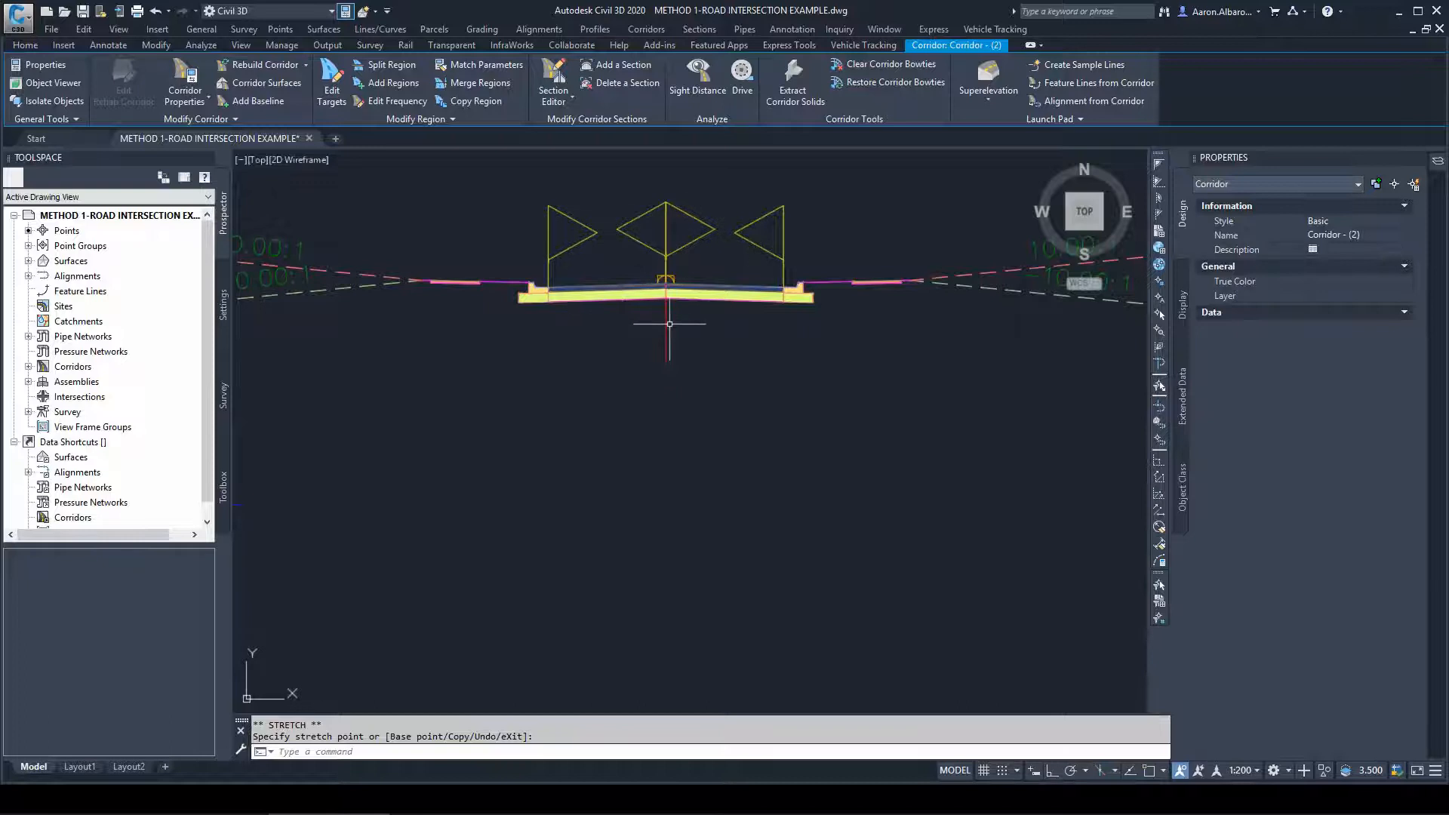
pyautogui.click(106, 46)
pyautogui.click(396, 100)
pyautogui.scroll(2, 587, 294)
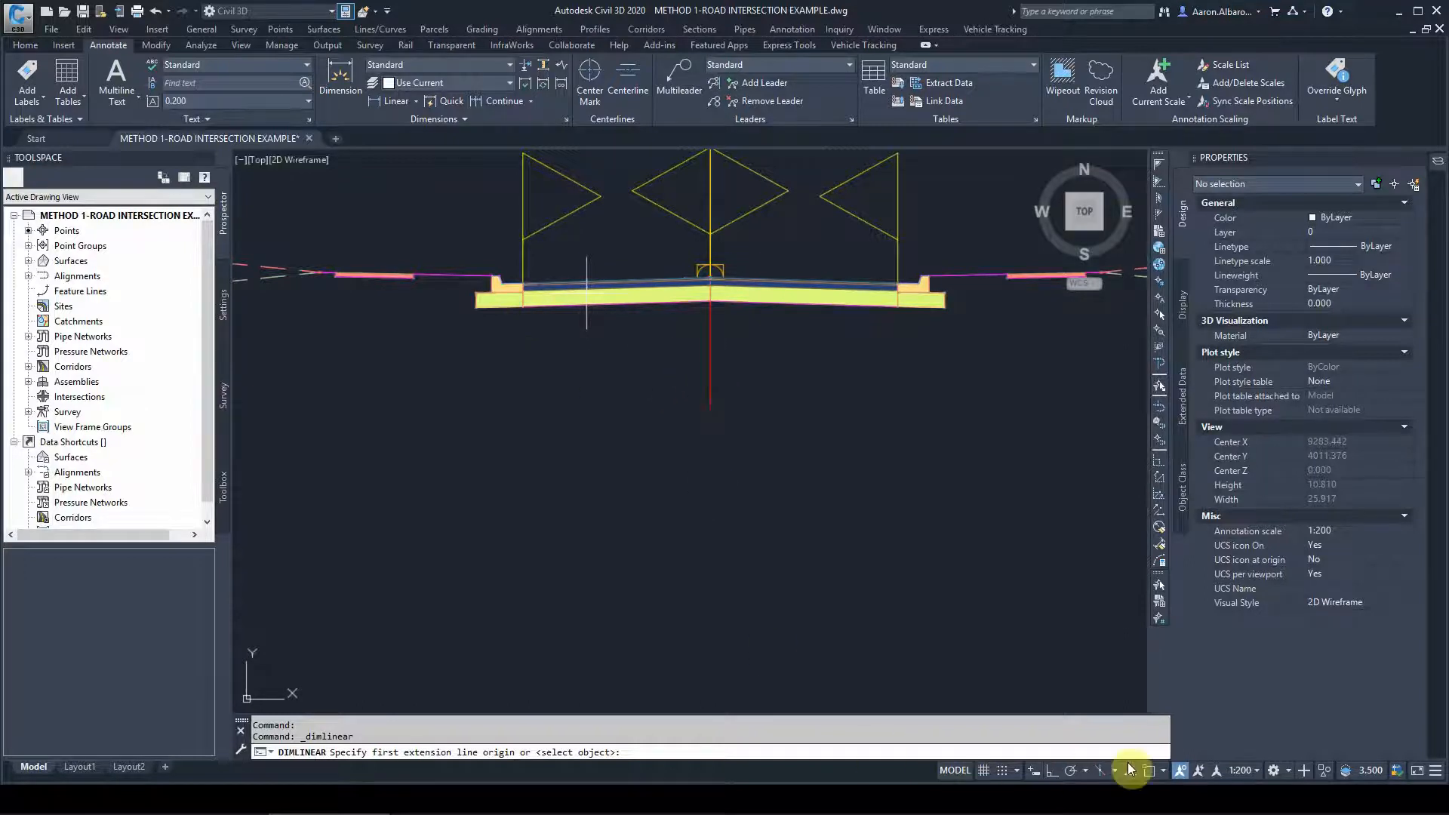
pyautogui.click(1148, 770)
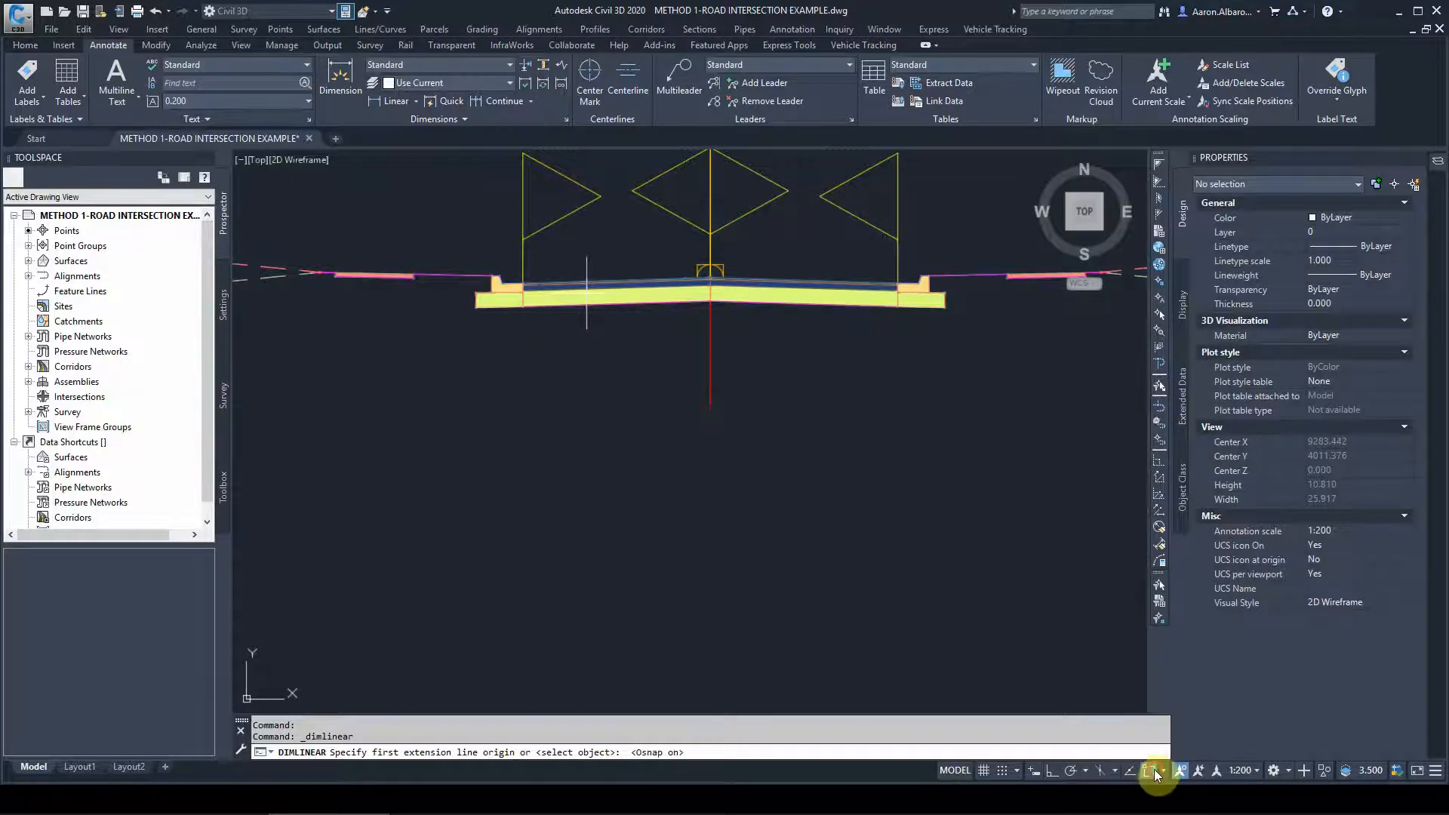
pyautogui.click(709, 349)
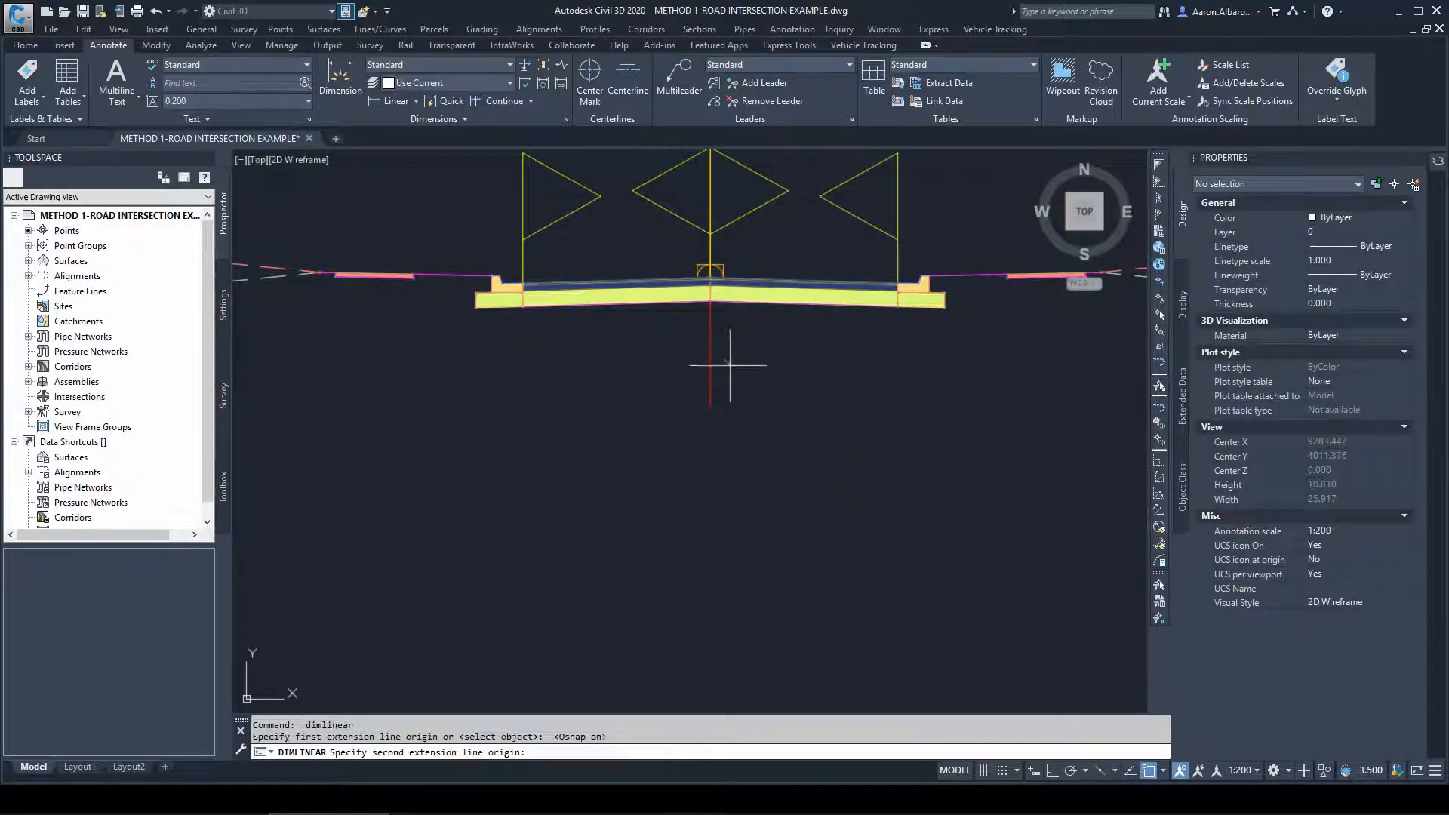
pyautogui.press('Escape')
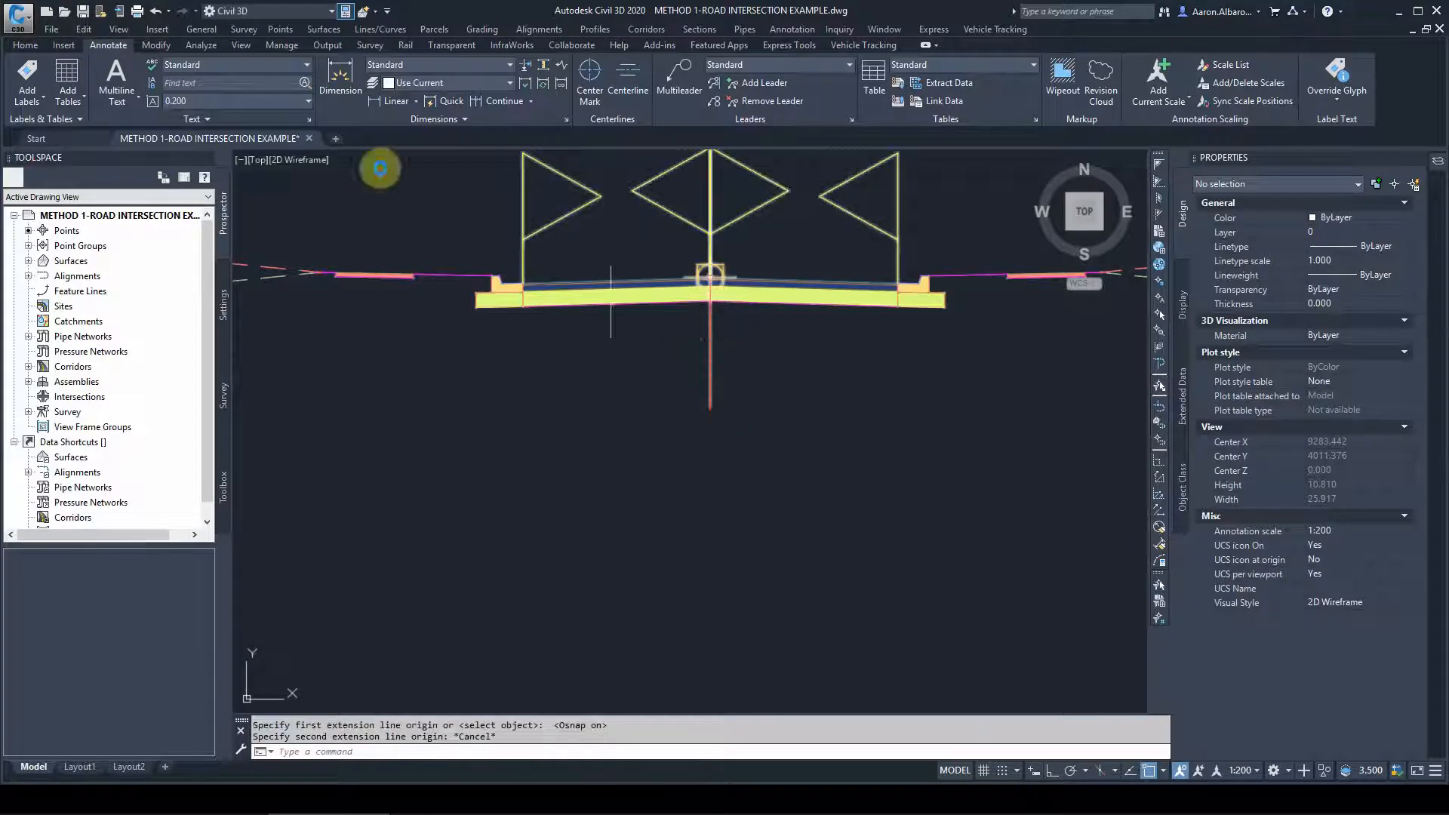
# Measure the left lane's width from the assembly centreline to the lane edge with a temporary linear dimension
pyautogui.click(385, 102)
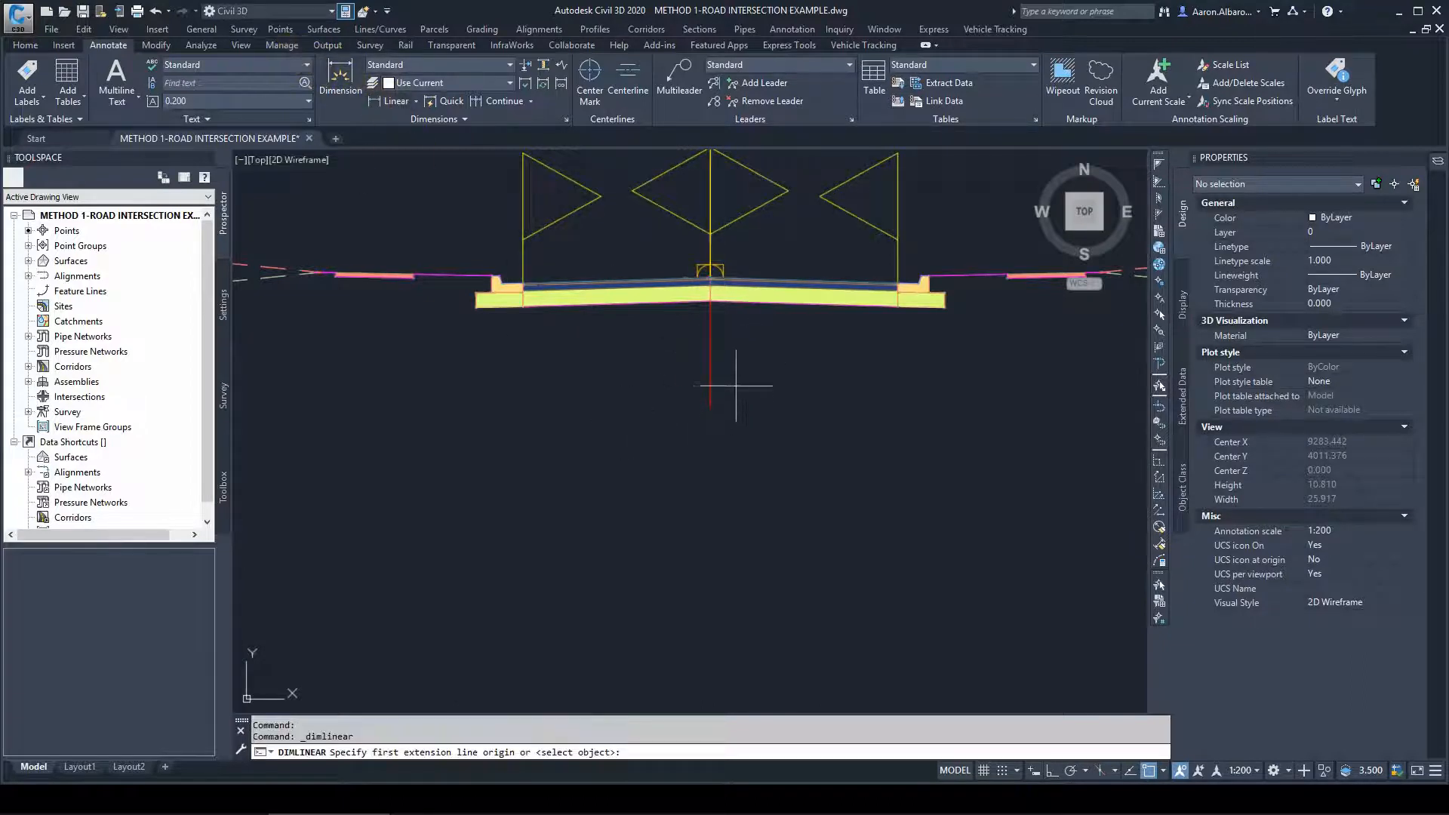
pyautogui.click(710, 326)
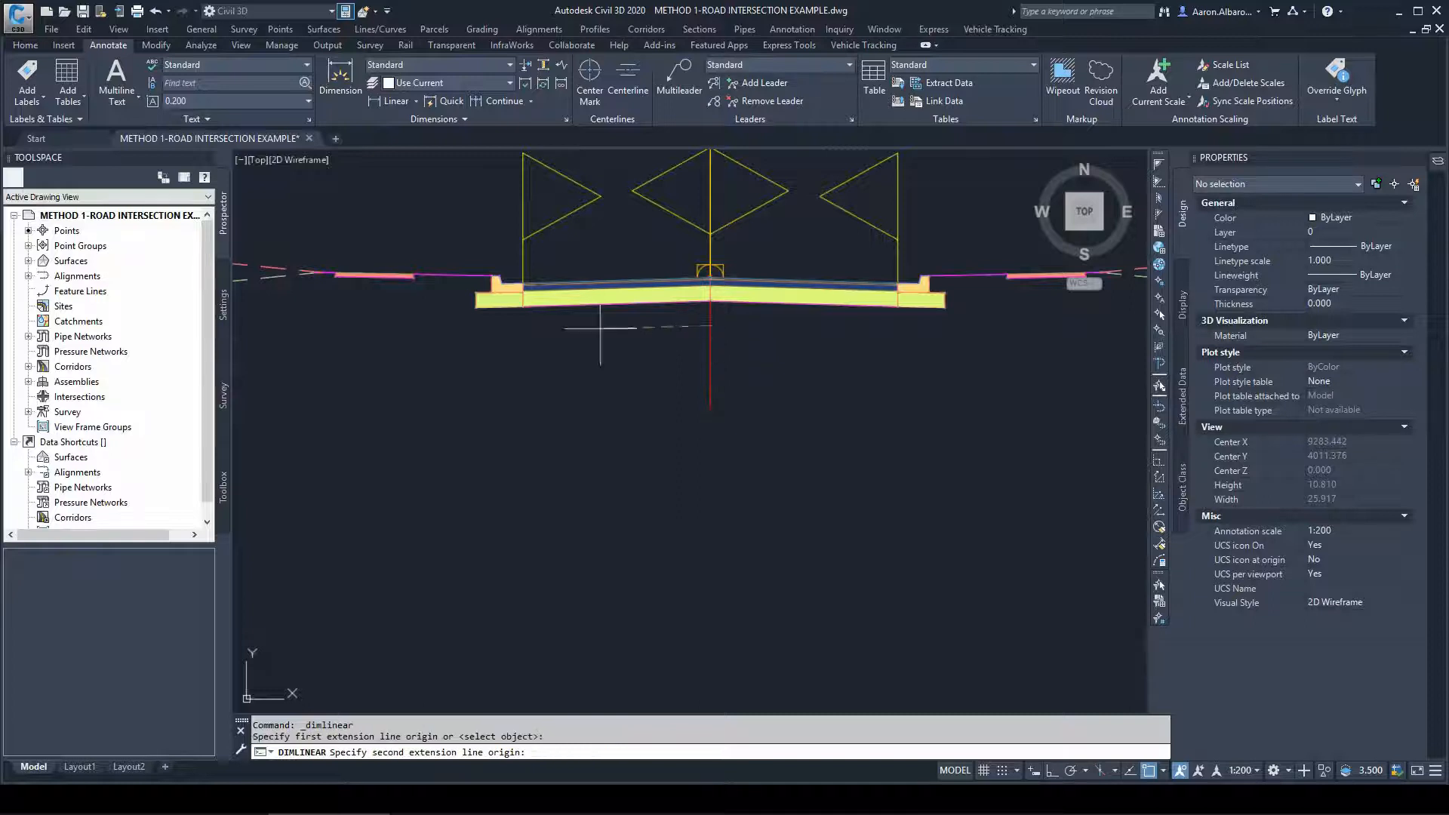
pyautogui.click(523, 261)
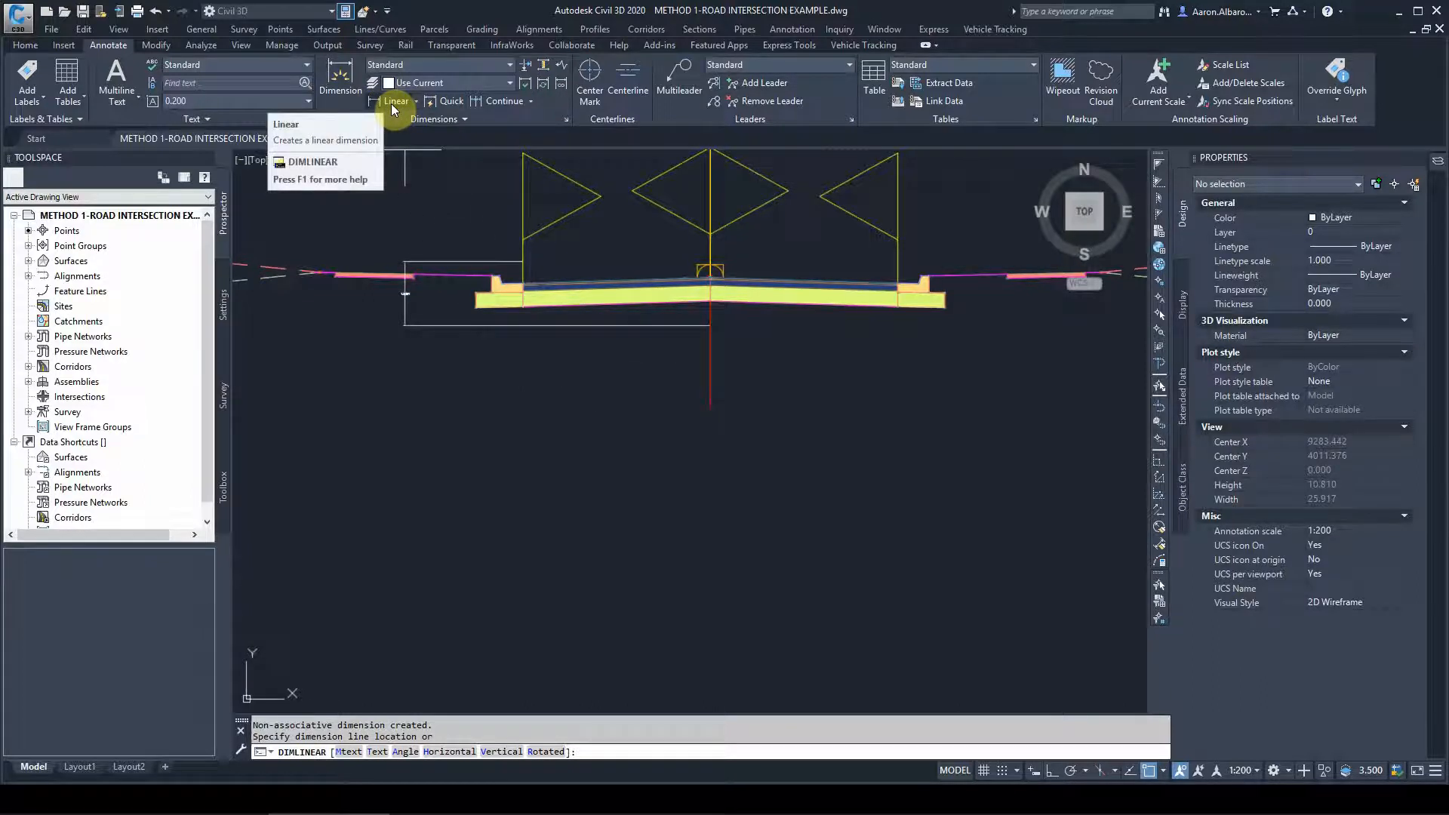
pyautogui.scroll(8, 613, 359)
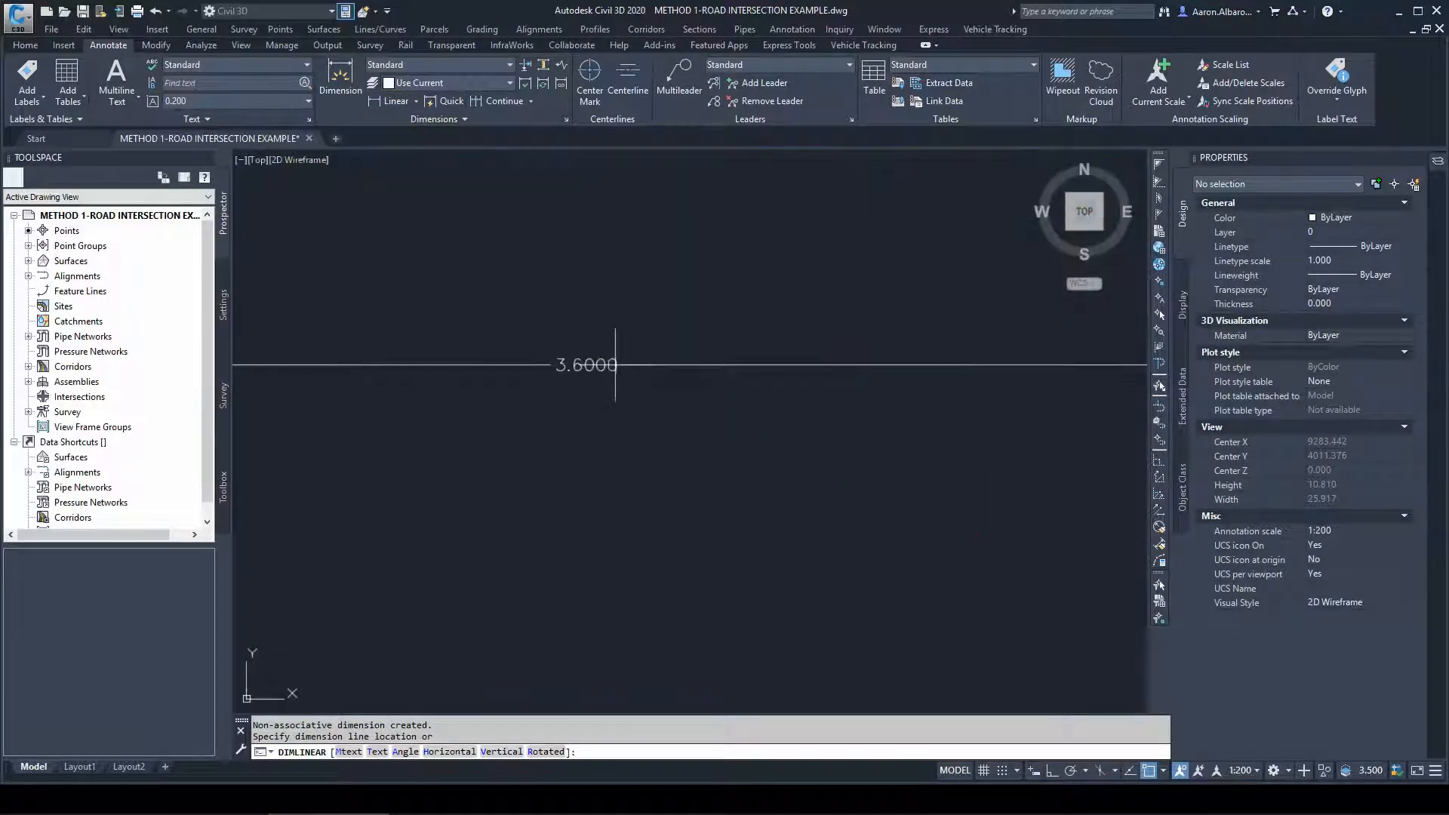
pyautogui.scroll(-6, 667, 312)
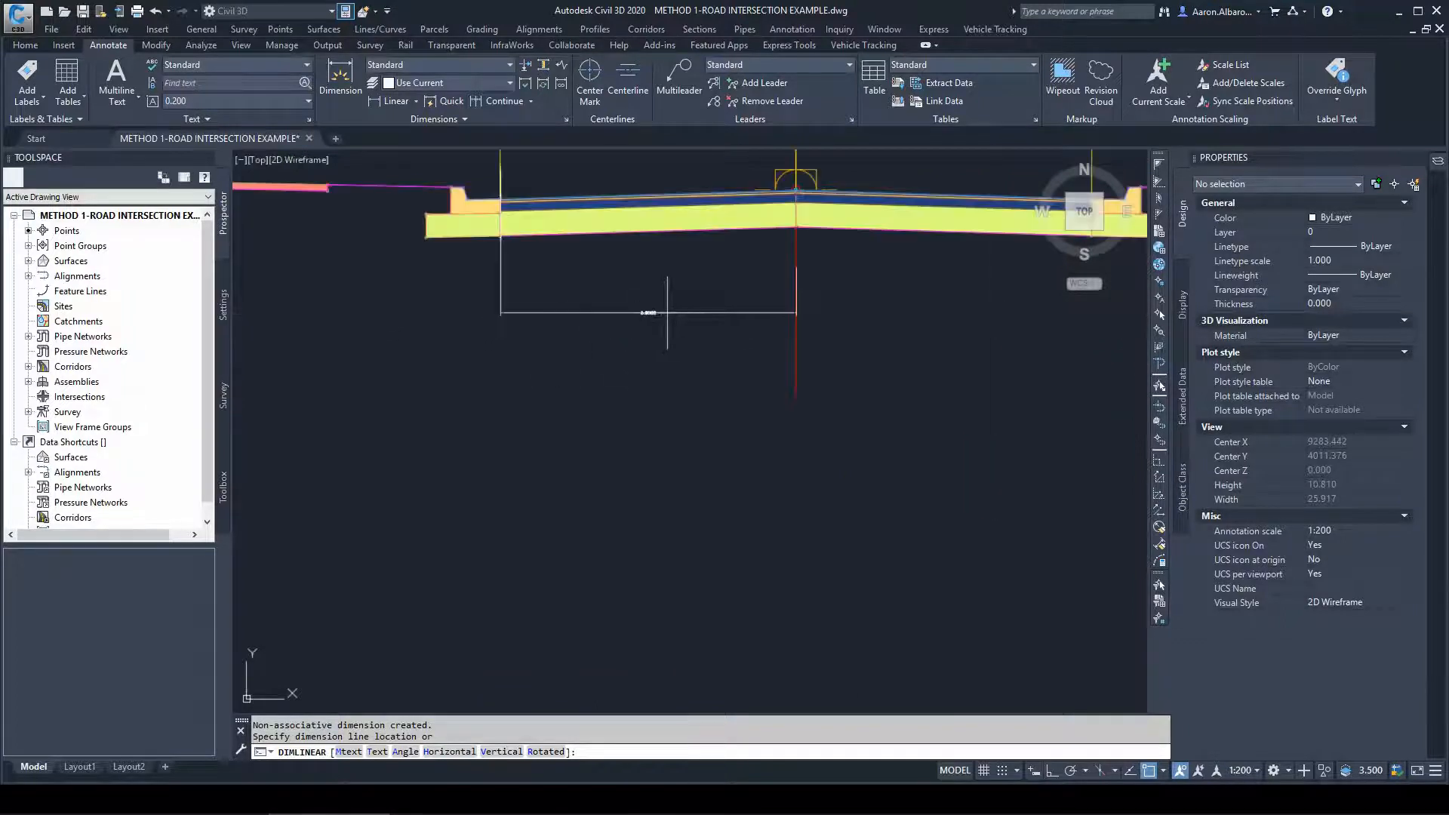
pyautogui.press('Escape')
# Check the width and slope parameters of the left LaneSuperelevationAOR subassembly, leaving nothing selected
pyautogui.click(594, 249)
pyautogui.click(643, 179)
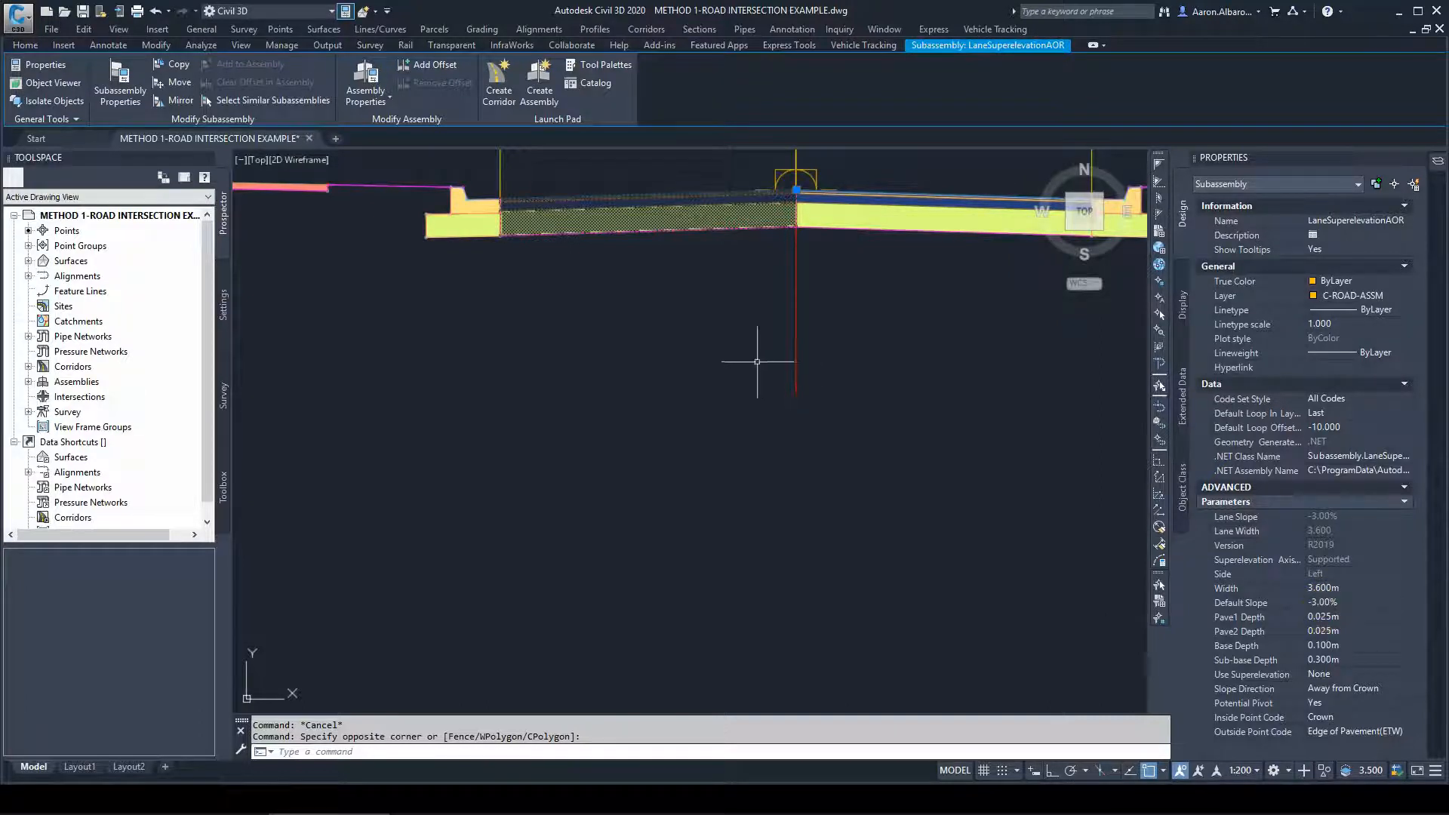
pyautogui.press('Escape')
pyautogui.press('Escape')
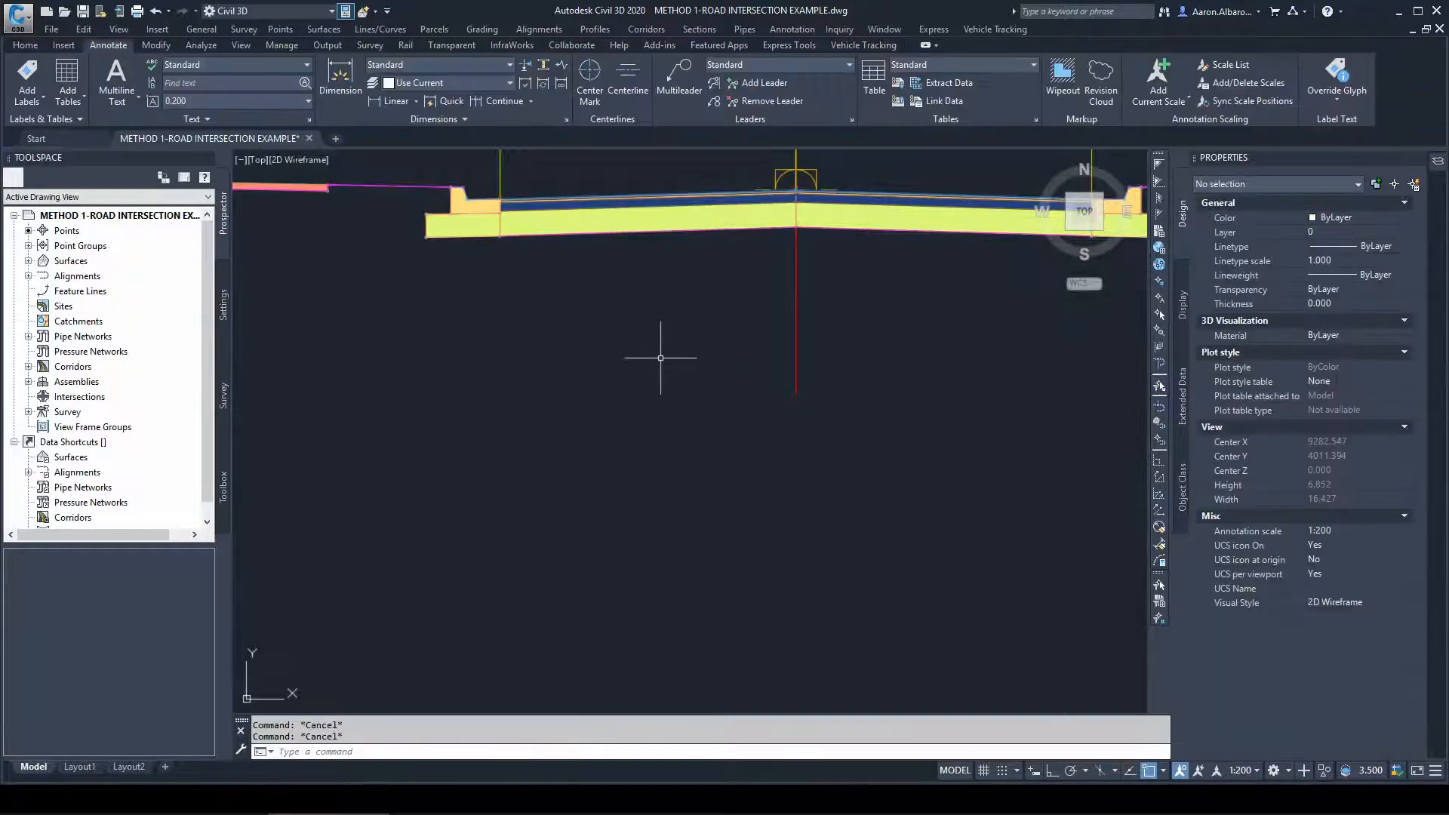
# Select the left sidewalk subassembly beside the curb to inspect its properties
pyautogui.scroll(-3, 668, 351)
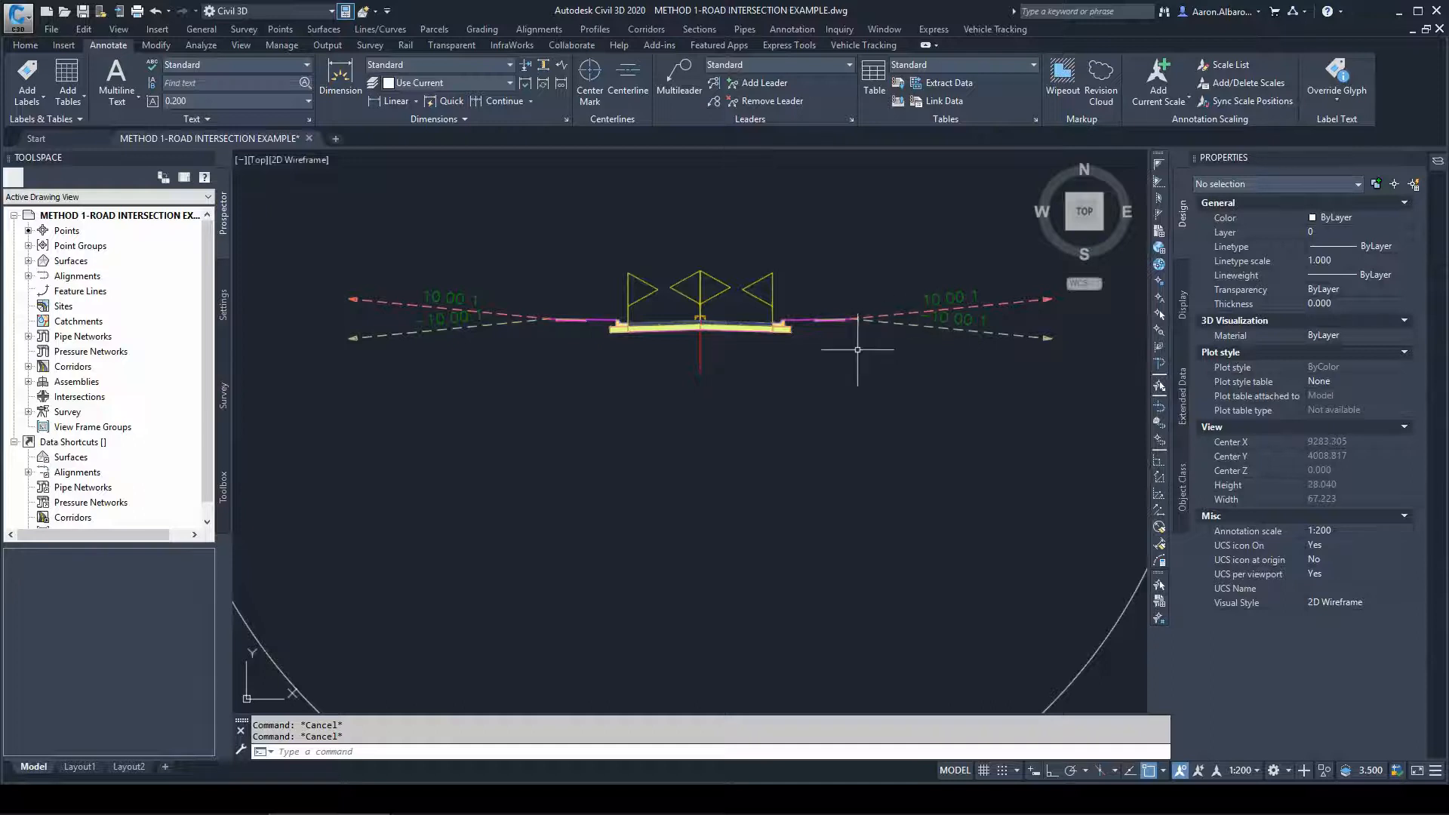
pyautogui.click(588, 320)
pyautogui.scroll(4, 587, 320)
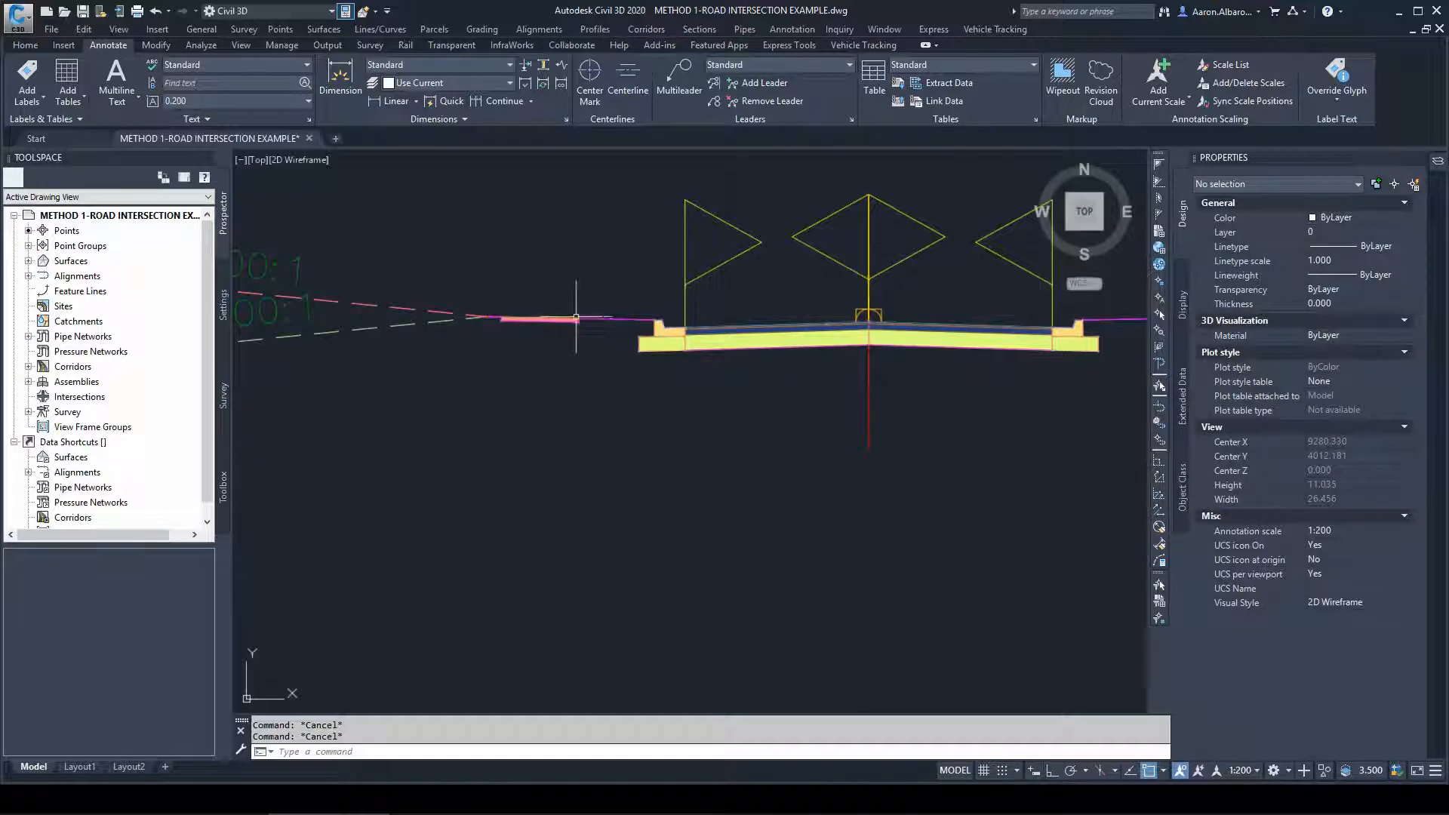
pyautogui.click(618, 318)
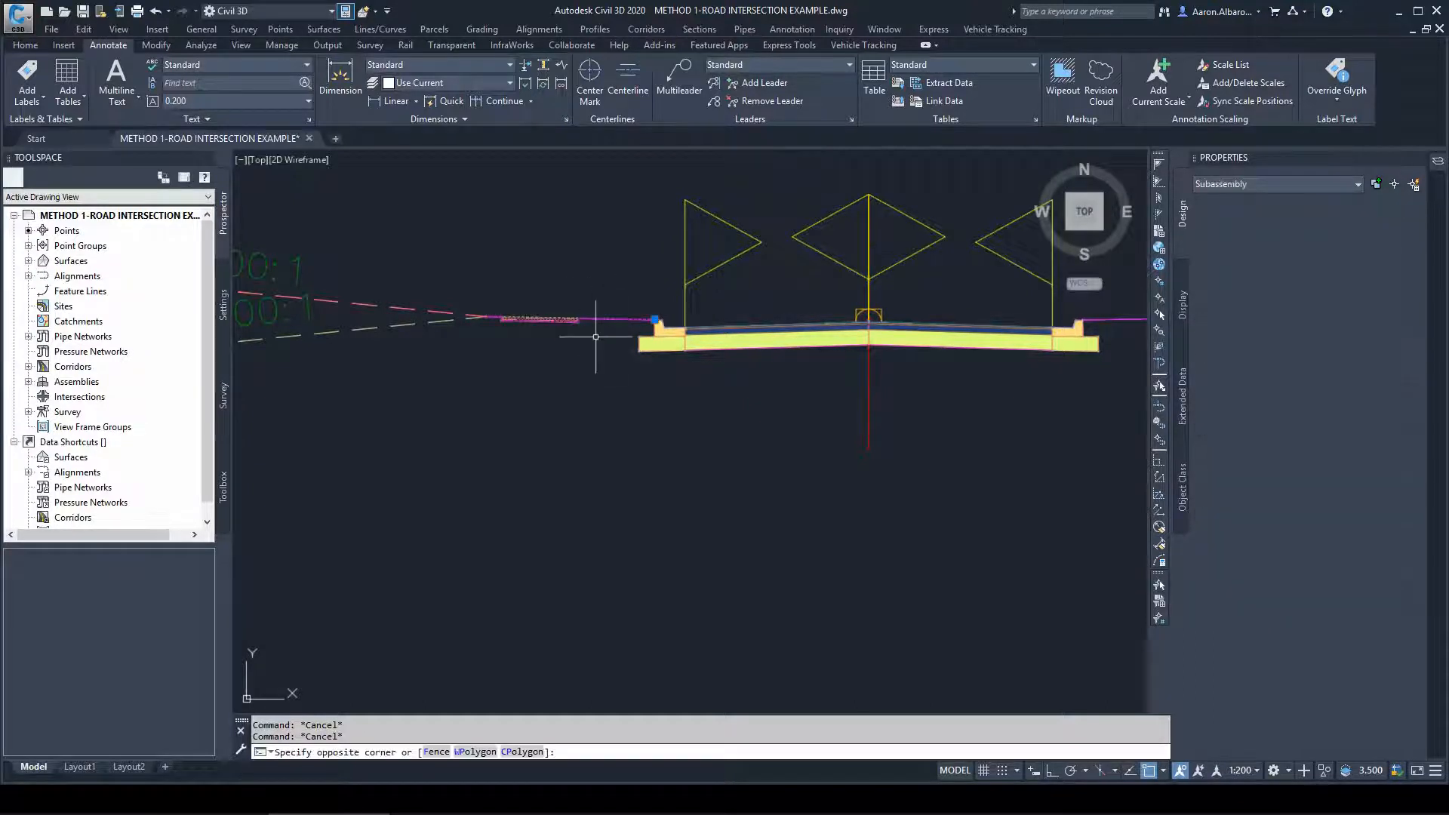
# Review the boulevard widths, sidewalk width, slope and depth parameters of the left UrbanSidewalk subassembly, leaving nothing selected
pyautogui.click(1130, 532)
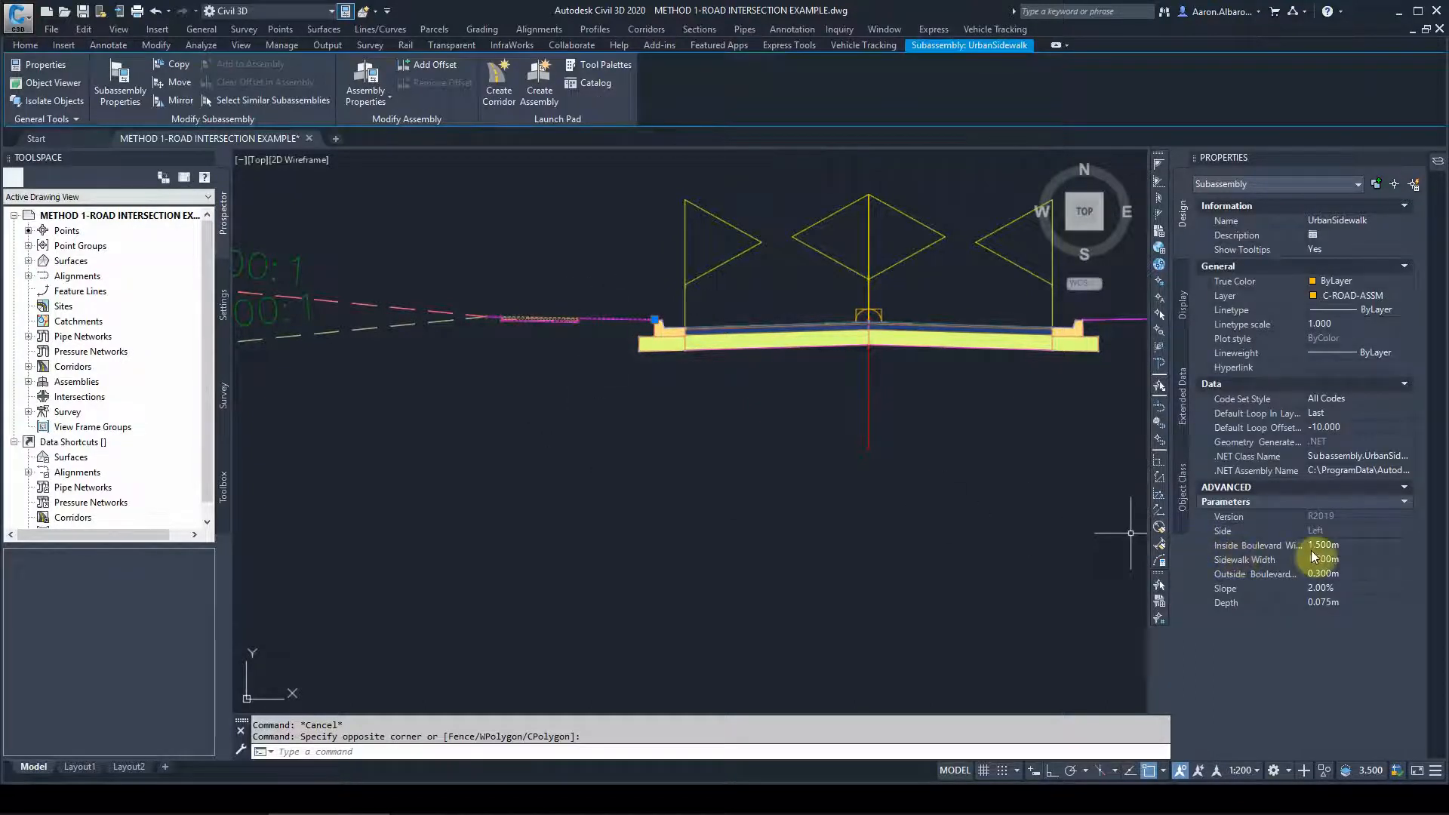
pyautogui.scroll(-4, 706, 317)
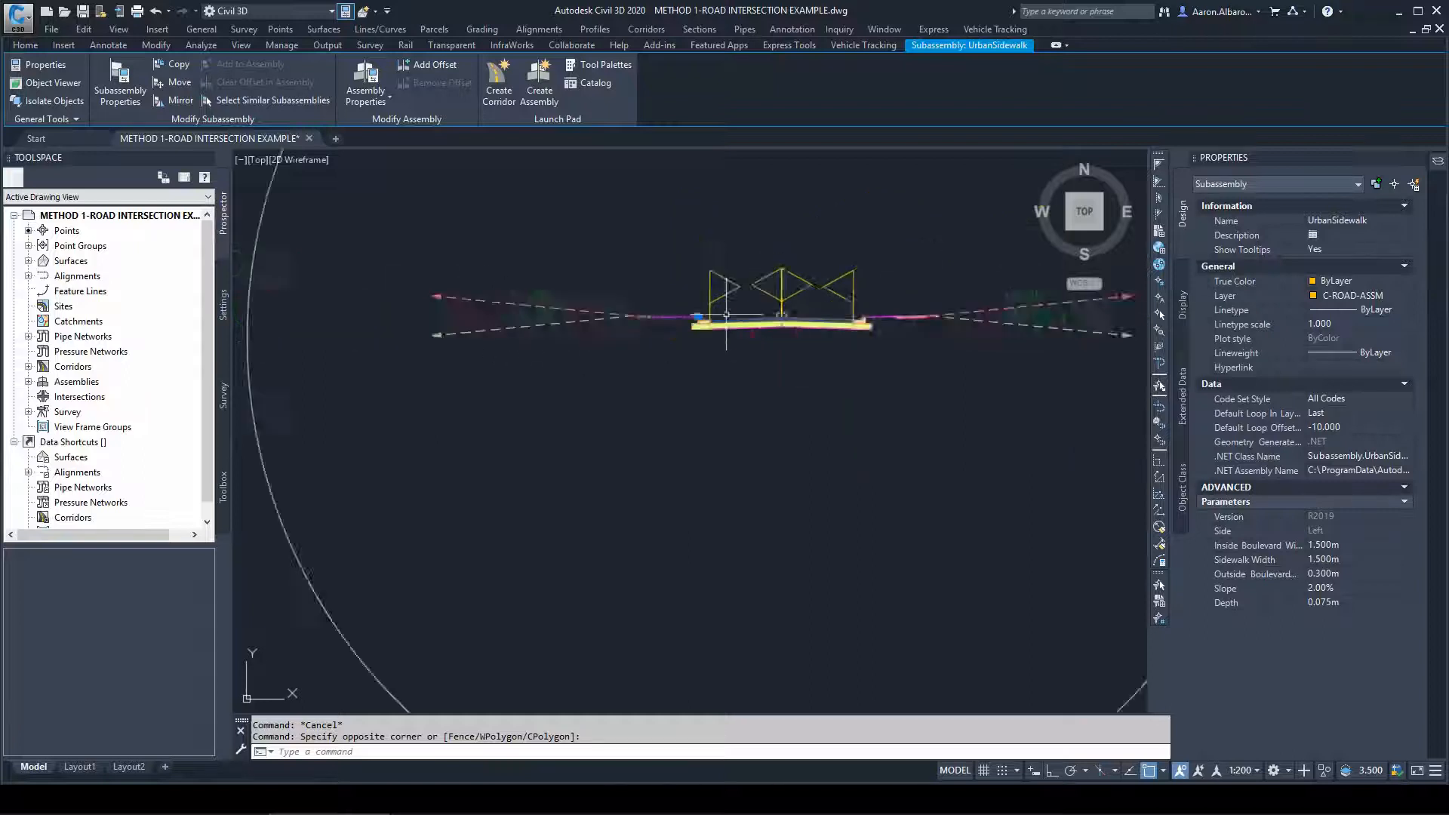
pyautogui.press('Escape')
pyautogui.press('Escape')
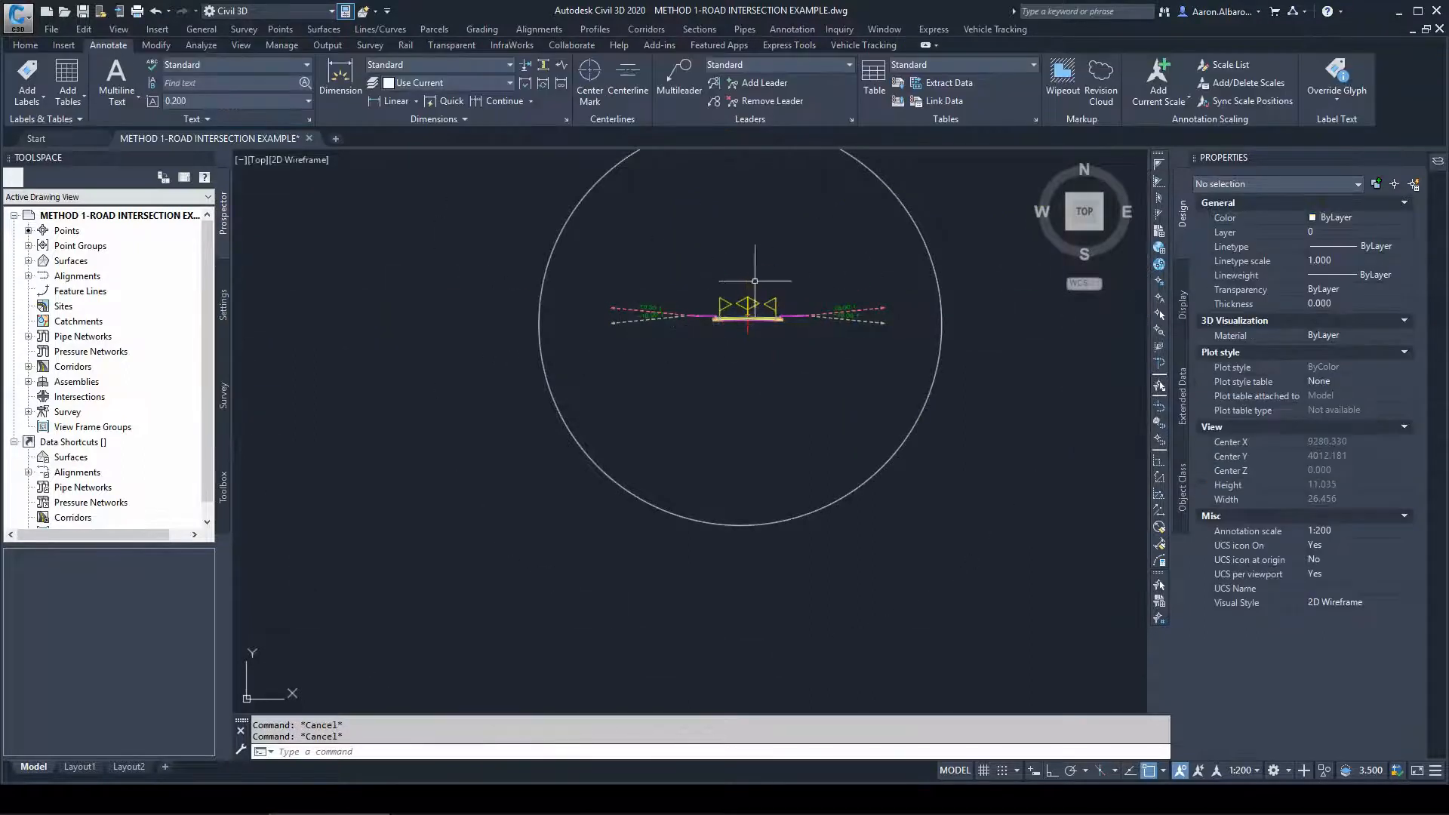
pyautogui.scroll(-5, 751, 321)
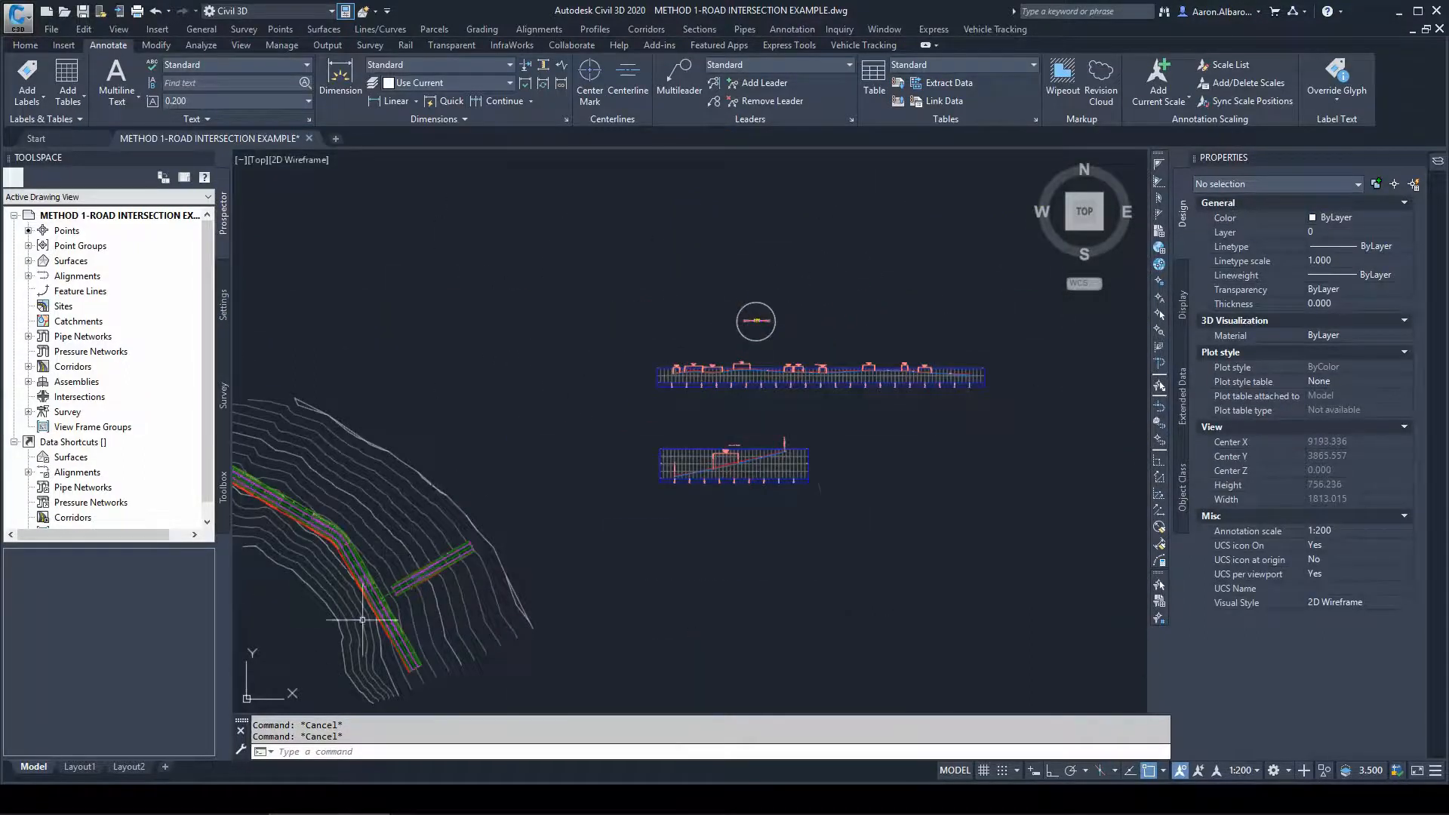
# Stretch the near end of the side-road corridor to the main road's centreline
pyautogui.scroll(6, 366, 615)
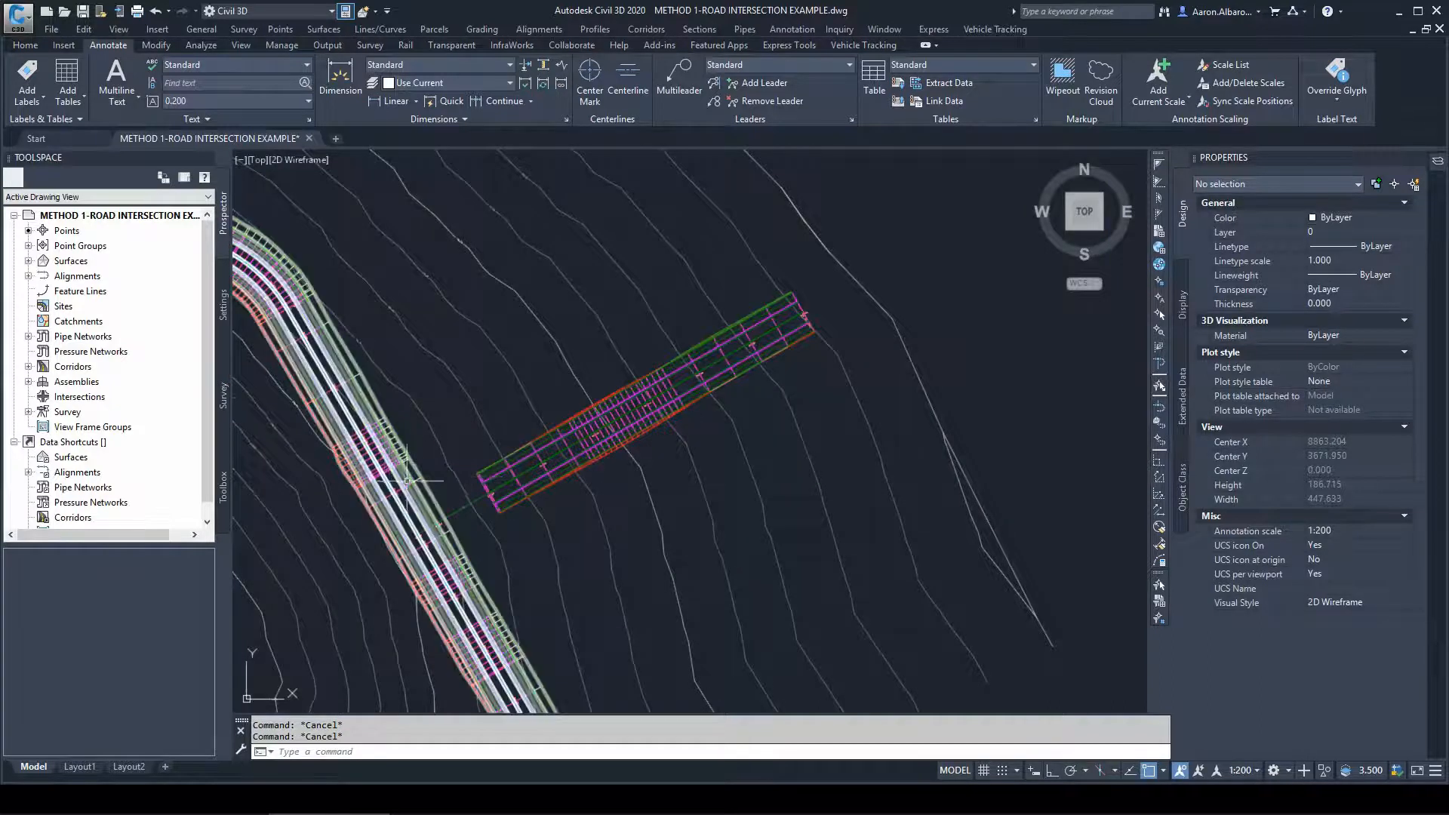
pyautogui.scroll(-2, 613, 424)
pyautogui.scroll(2, 504, 483)
pyautogui.scroll(4, 504, 483)
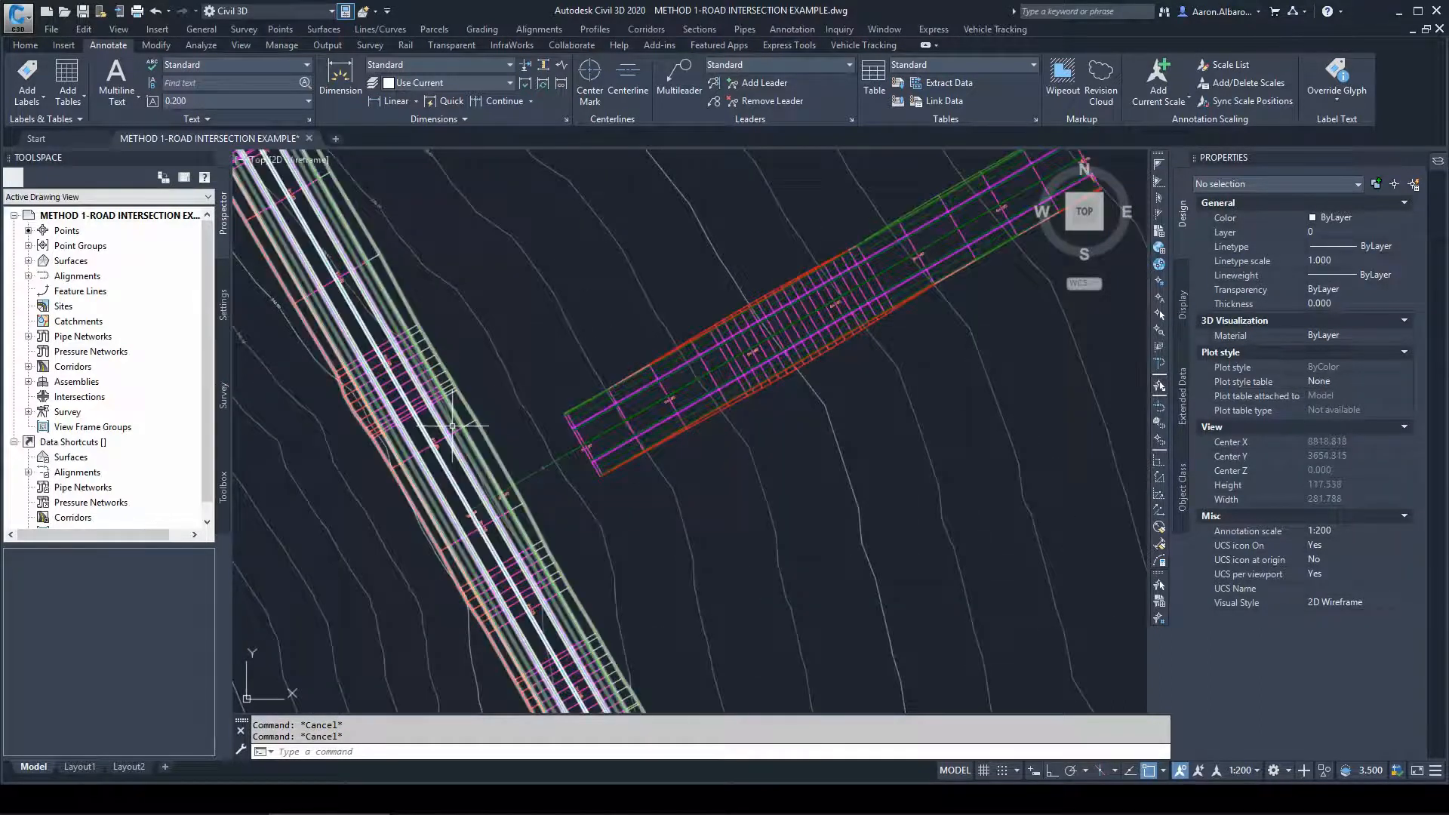
pyautogui.scroll(-2, 679, 312)
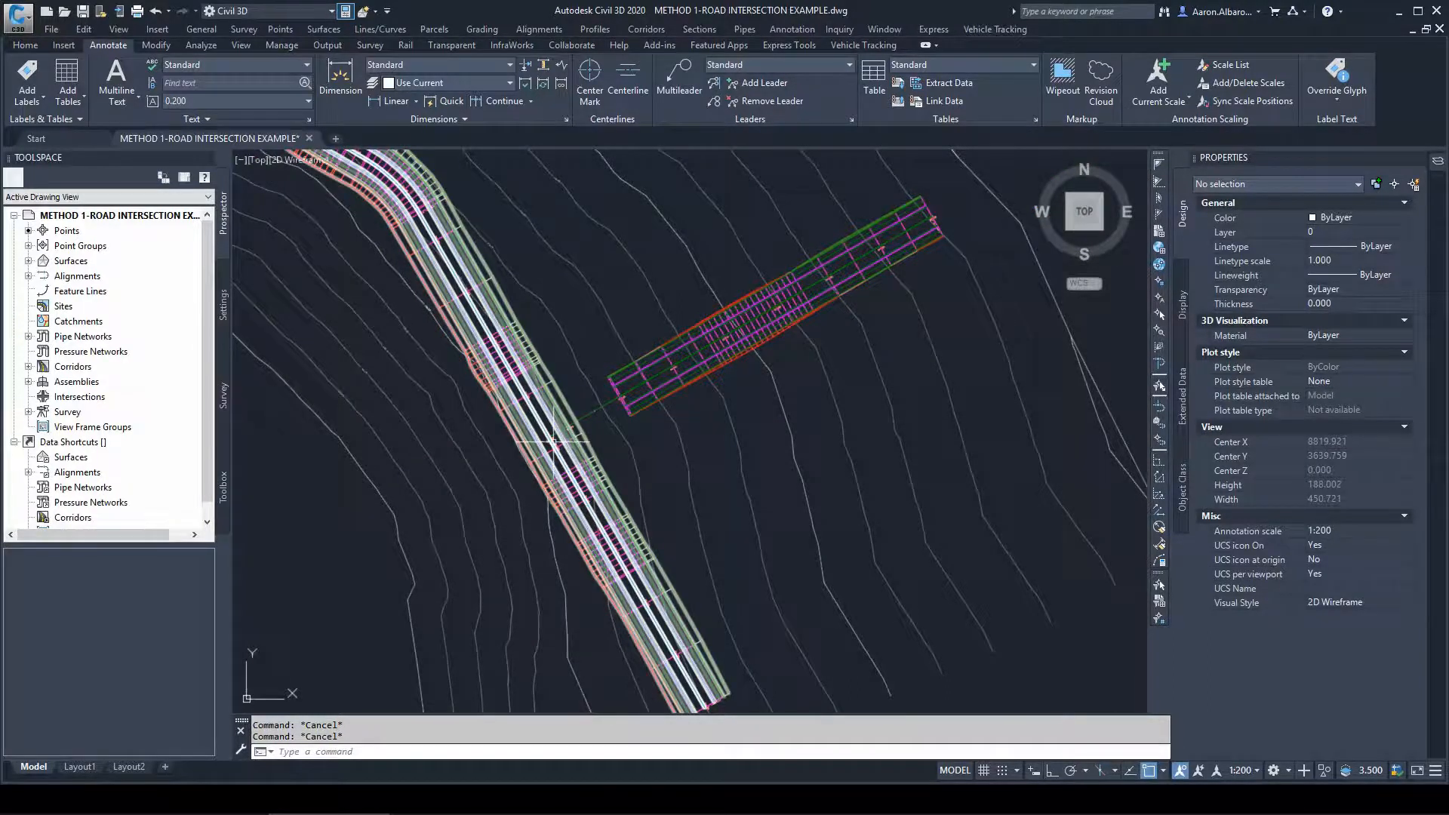
pyautogui.scroll(2, 582, 415)
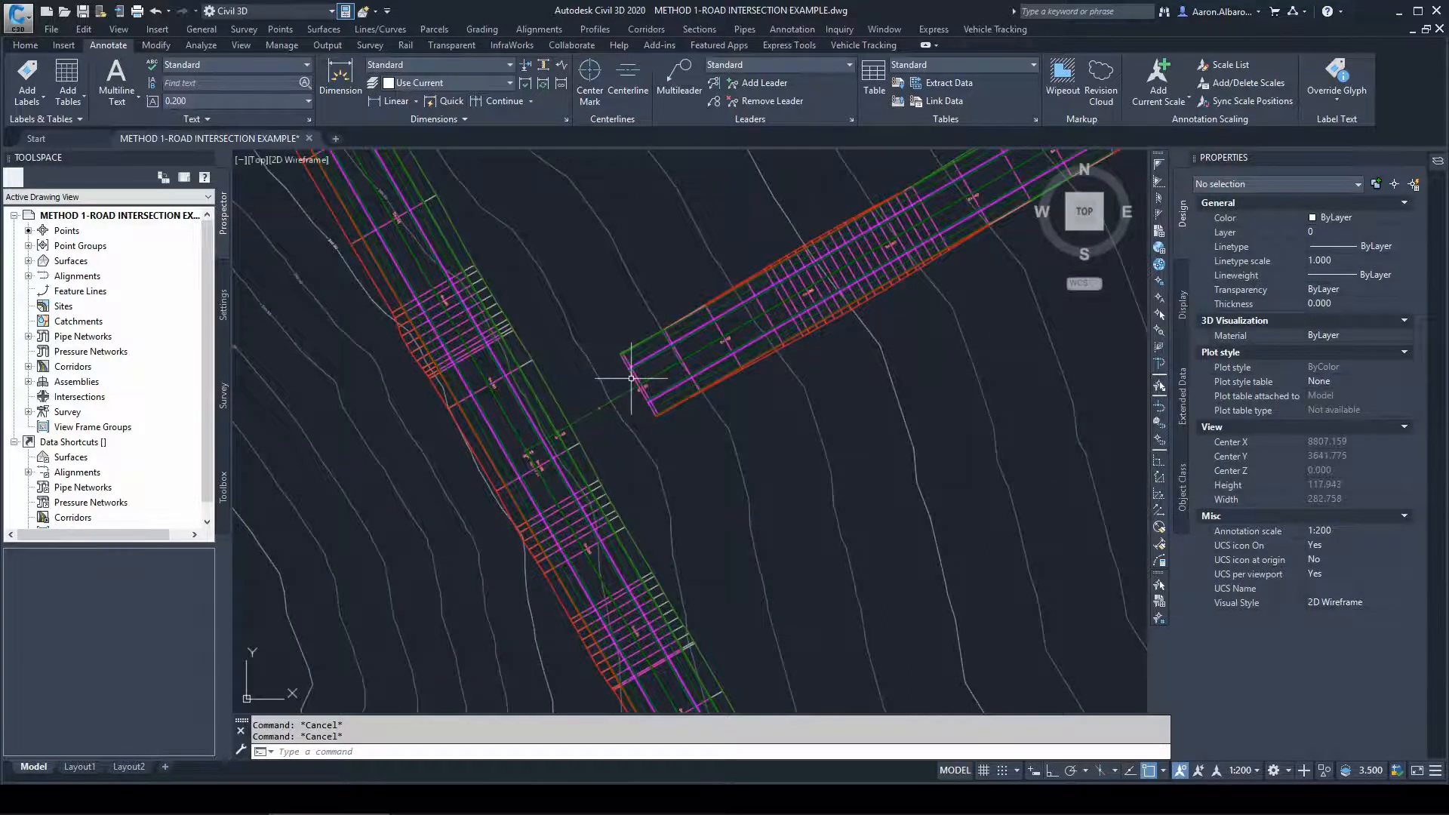
pyautogui.click(632, 379)
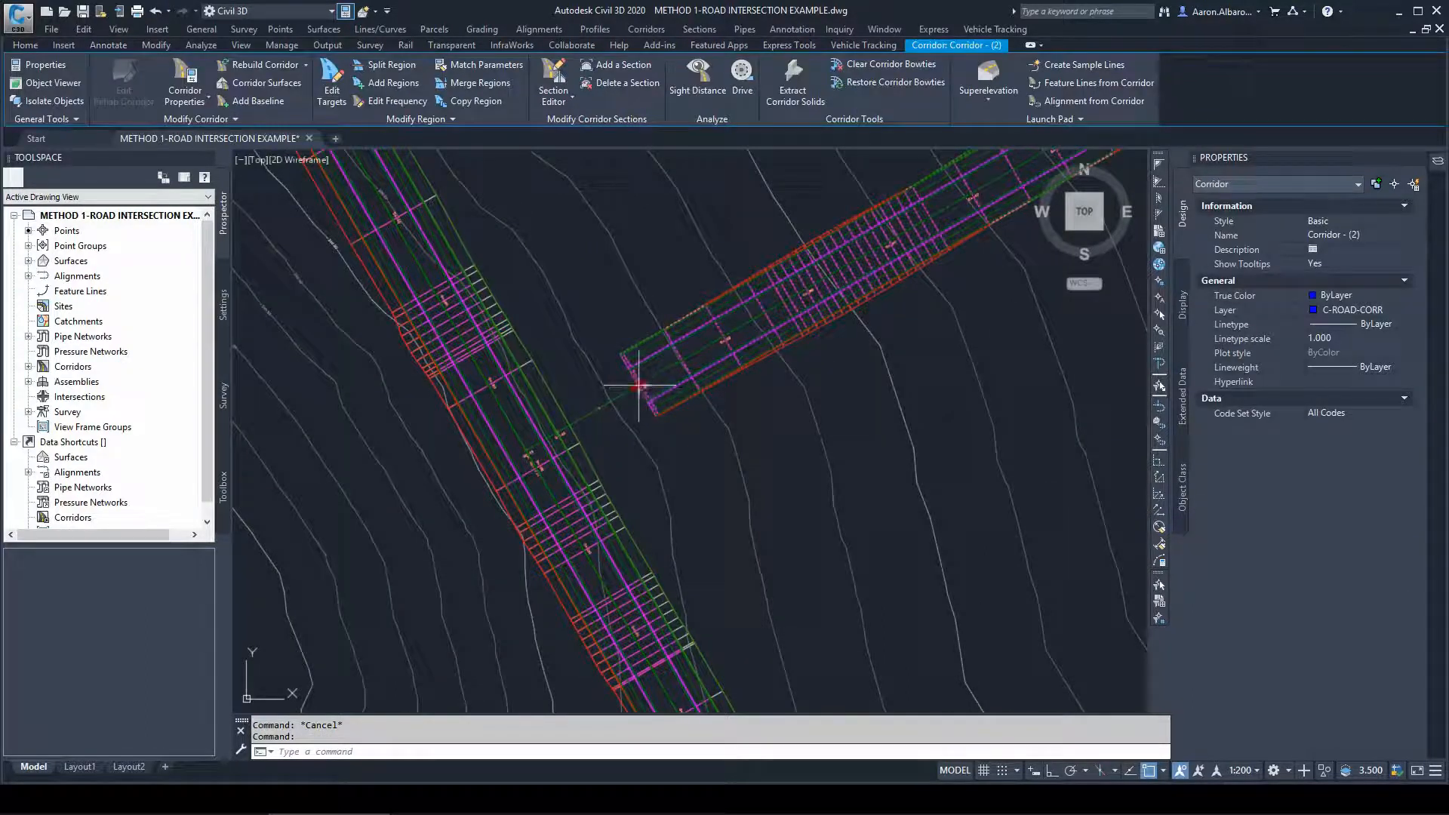
pyautogui.click(640, 386)
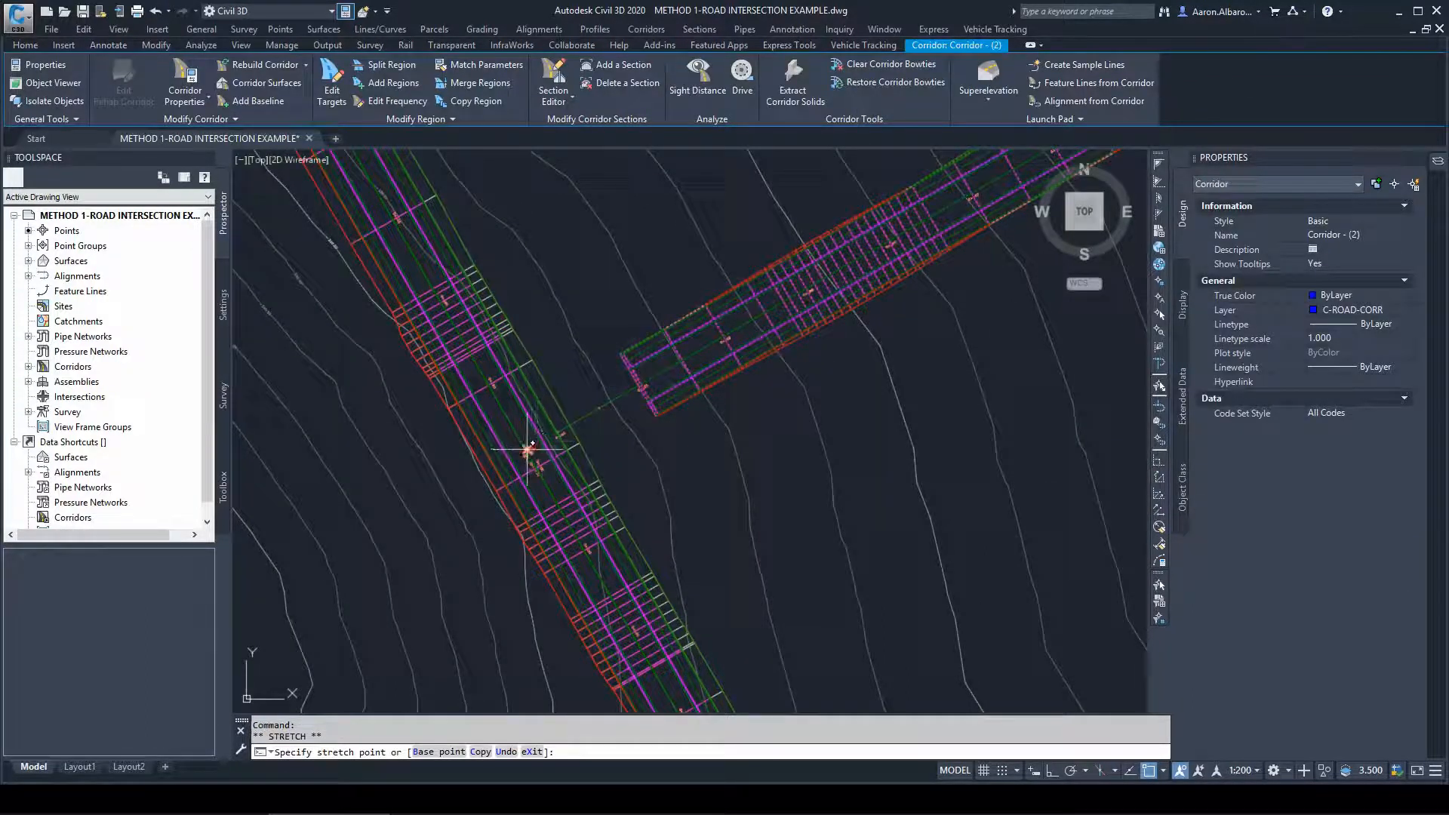
pyautogui.click(528, 449)
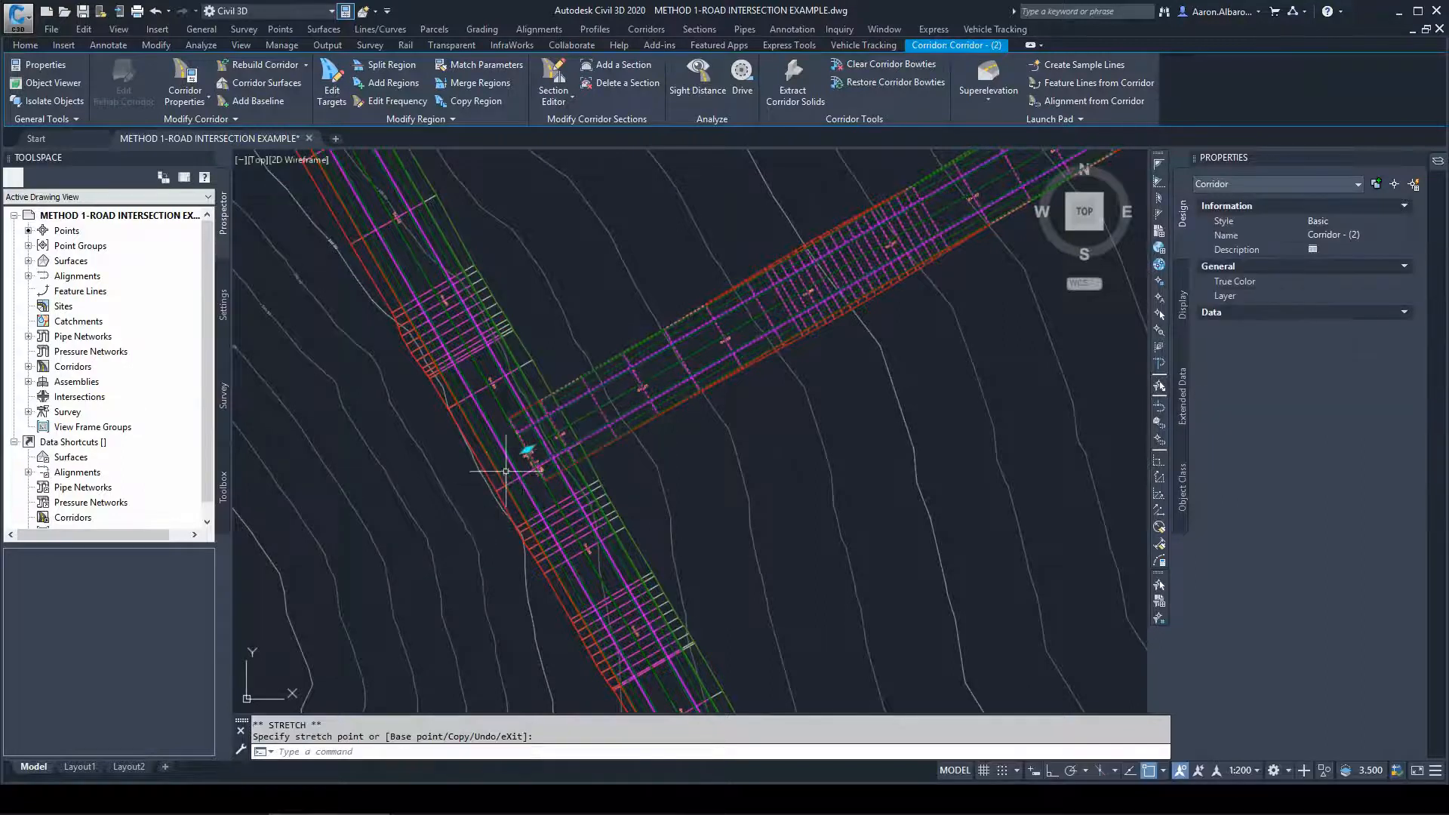
pyautogui.press('Escape')
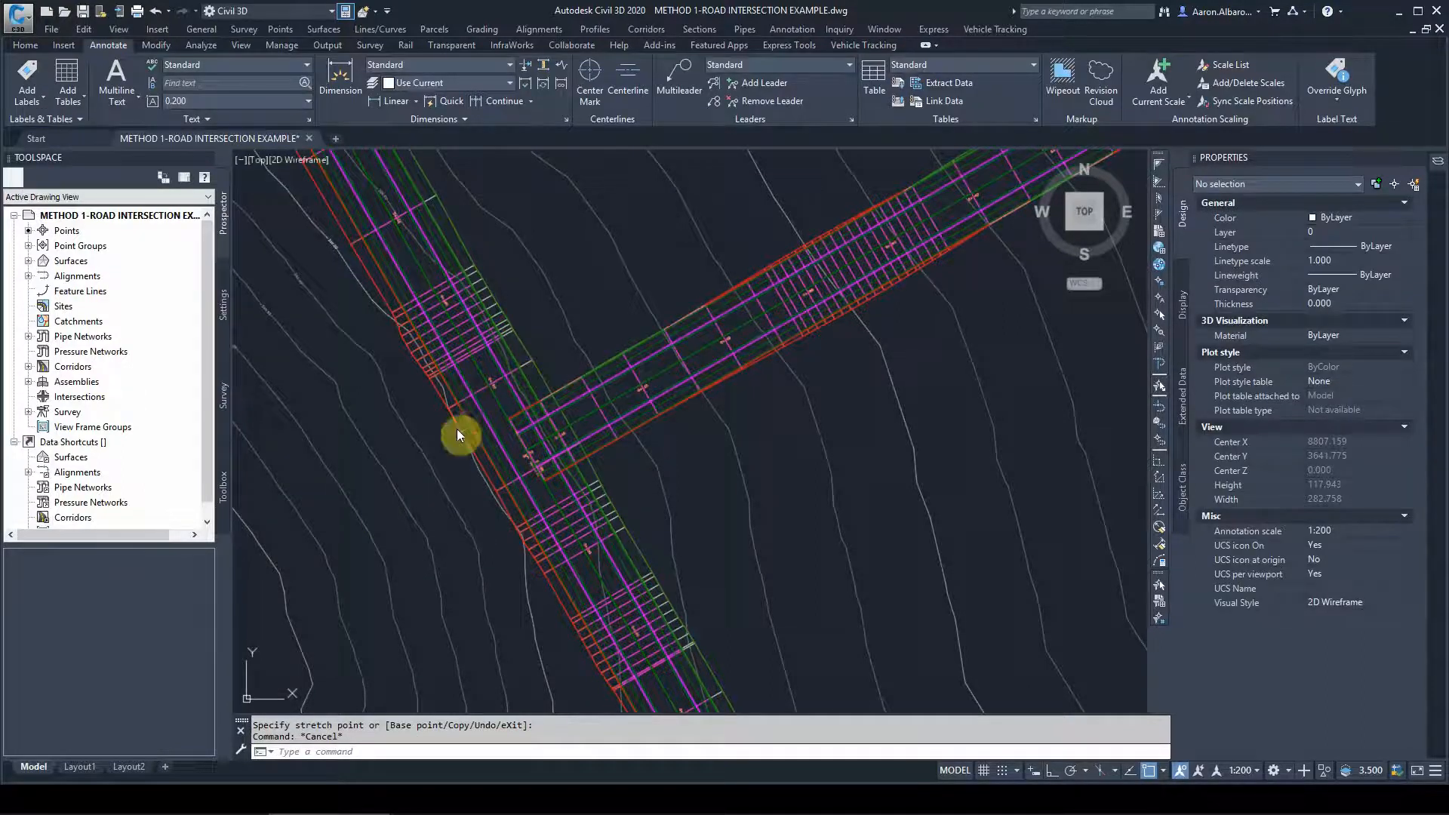
# Pull the side-road corridor's end back clear of the main road, to just short of side-road station 0+120
pyautogui.click(499, 469)
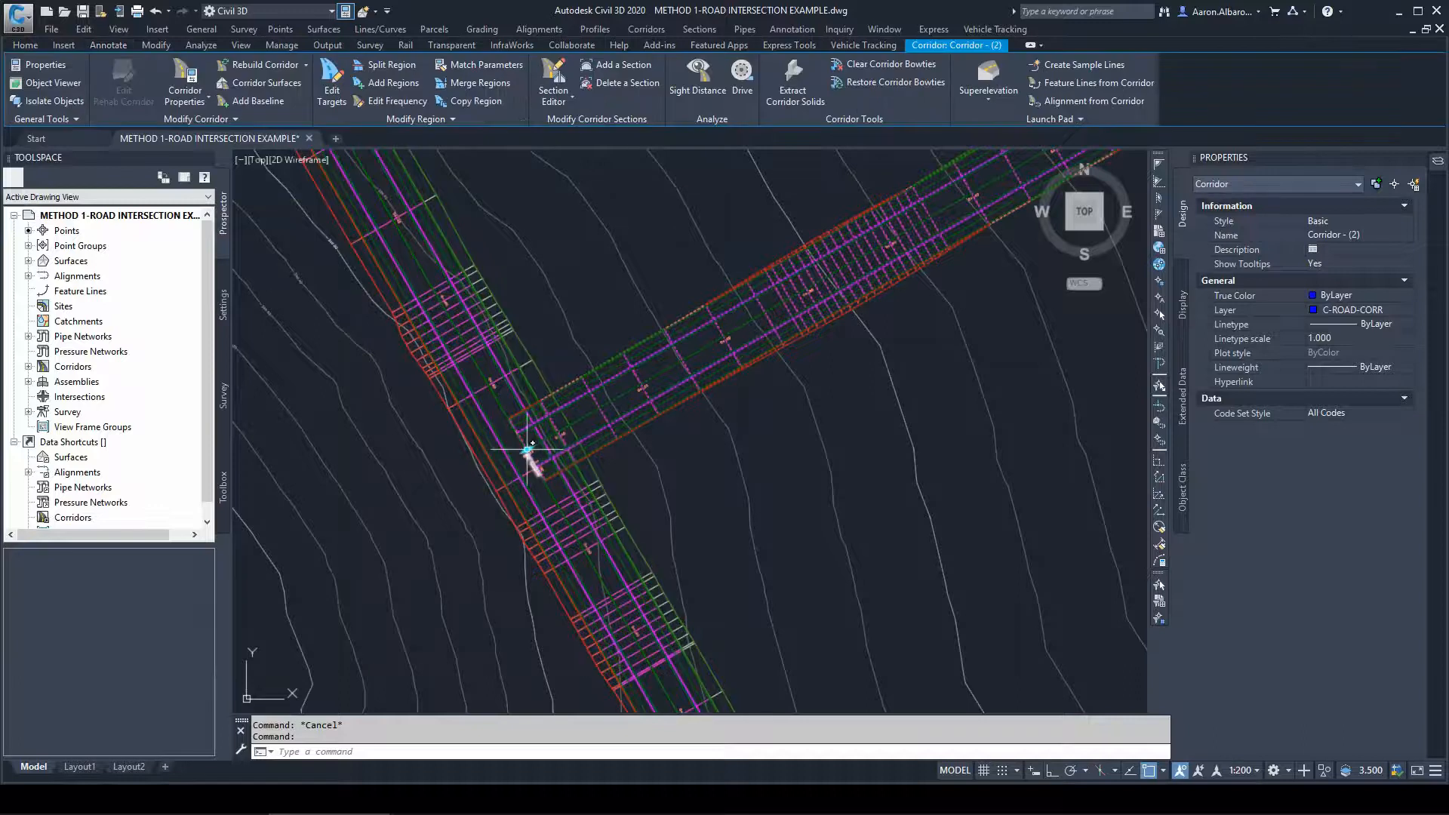
pyautogui.click(562, 440)
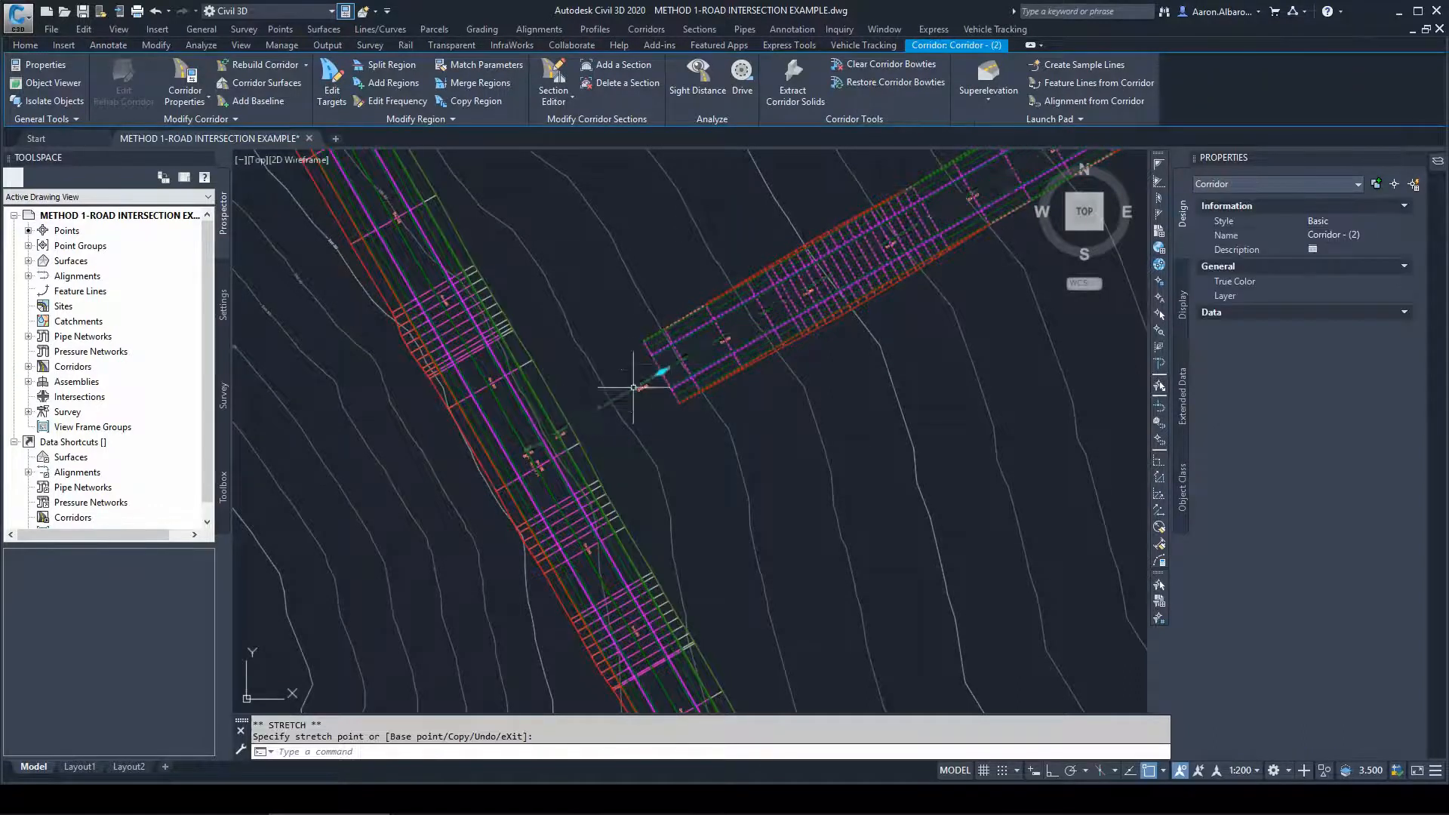
pyautogui.click(552, 394)
pyautogui.press('Escape')
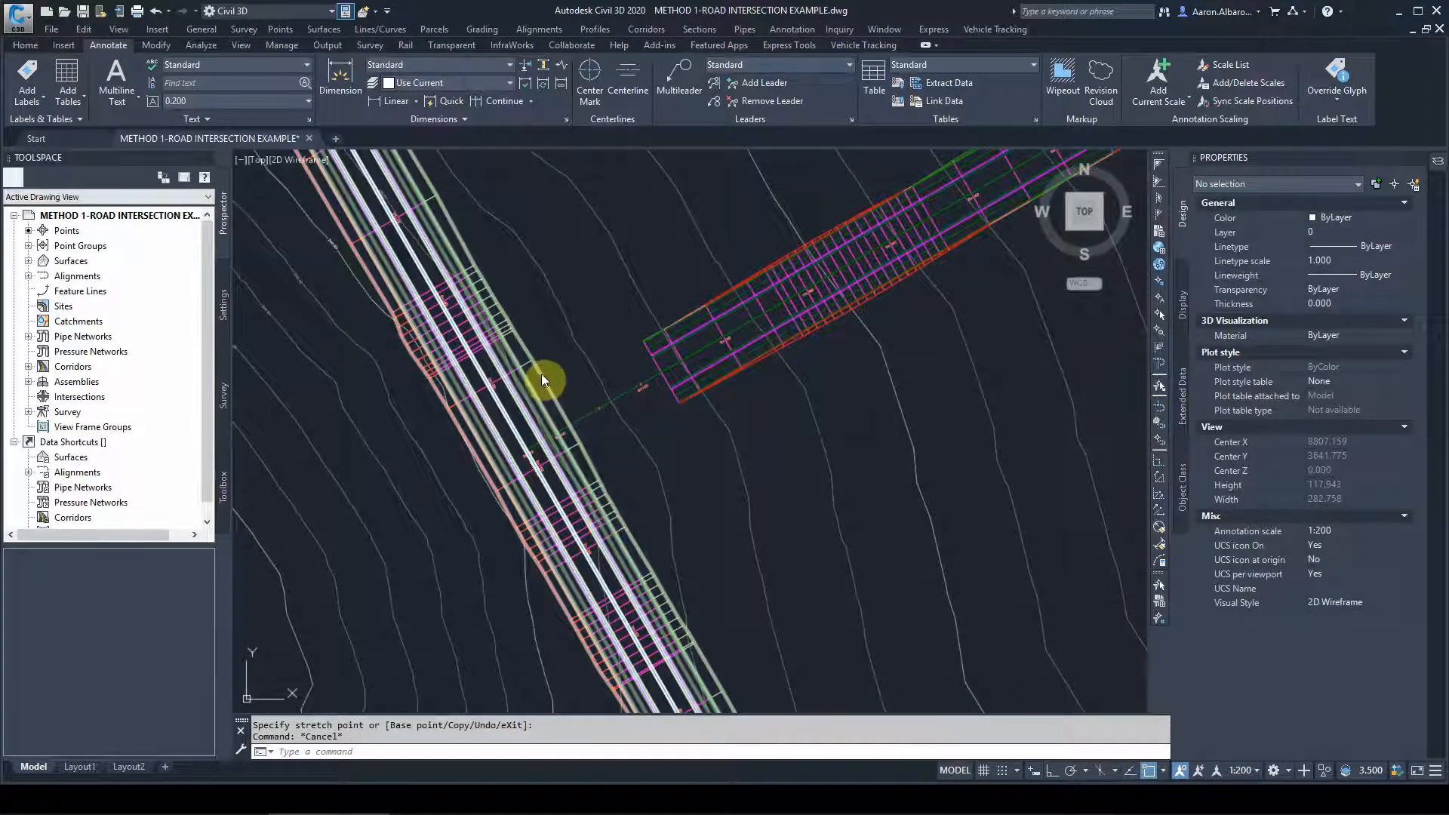
# Split the main-road corridor region at about station 0+266, ahead of the side-road junction
pyautogui.scroll(3, 558, 406)
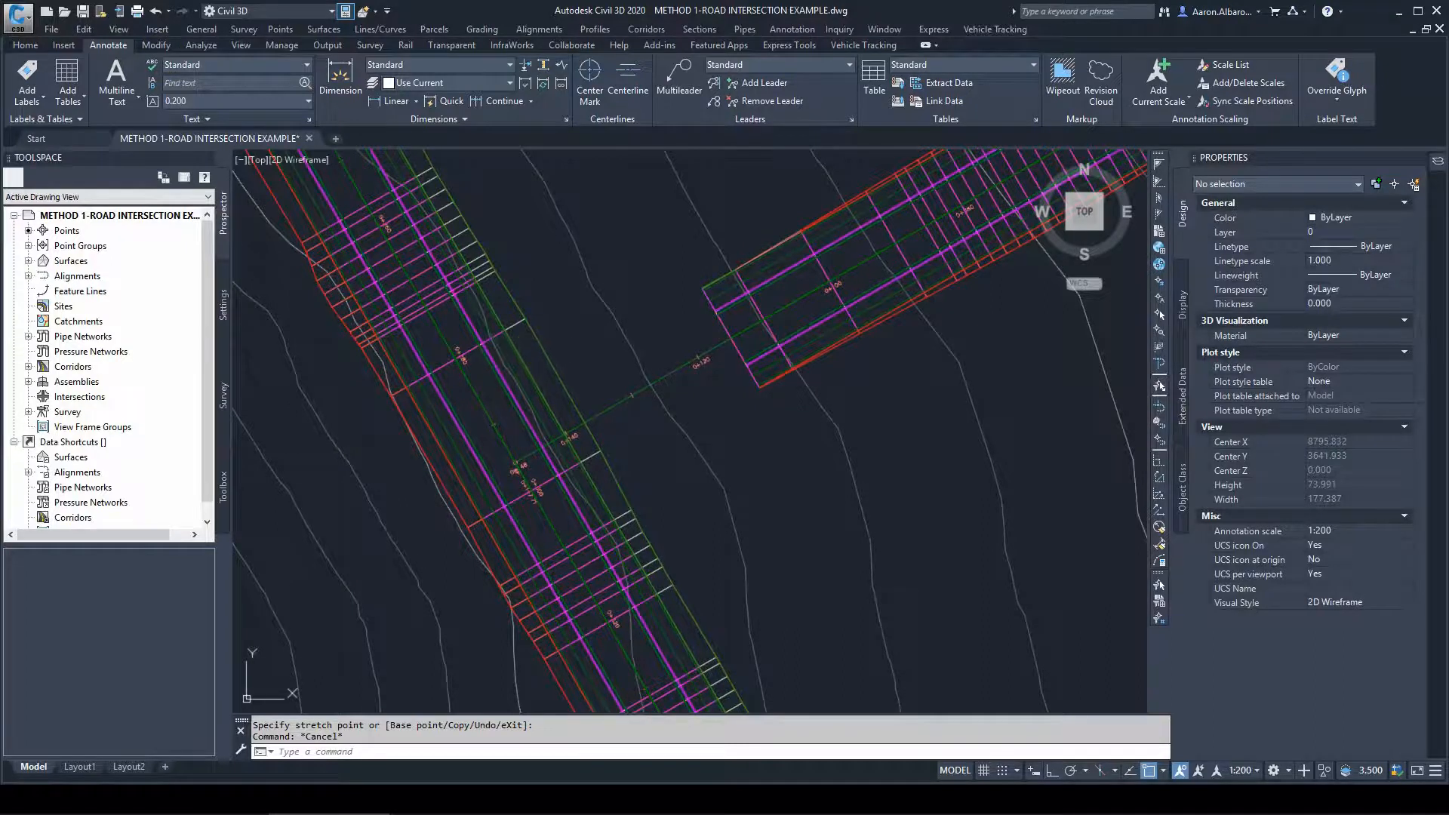
pyautogui.click(401, 305)
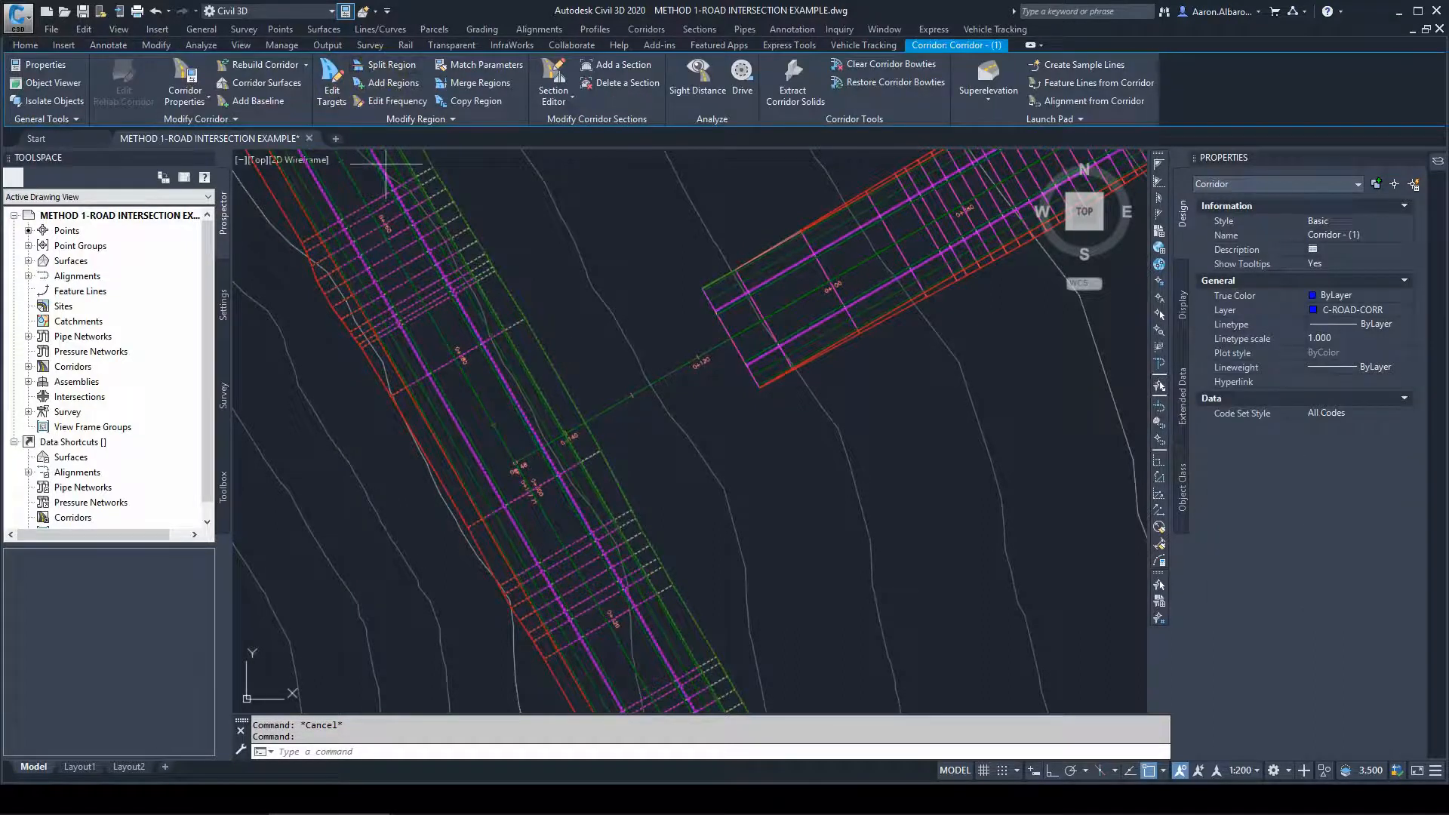
pyautogui.click(391, 64)
pyautogui.scroll(-3, 502, 377)
pyautogui.scroll(3, 532, 366)
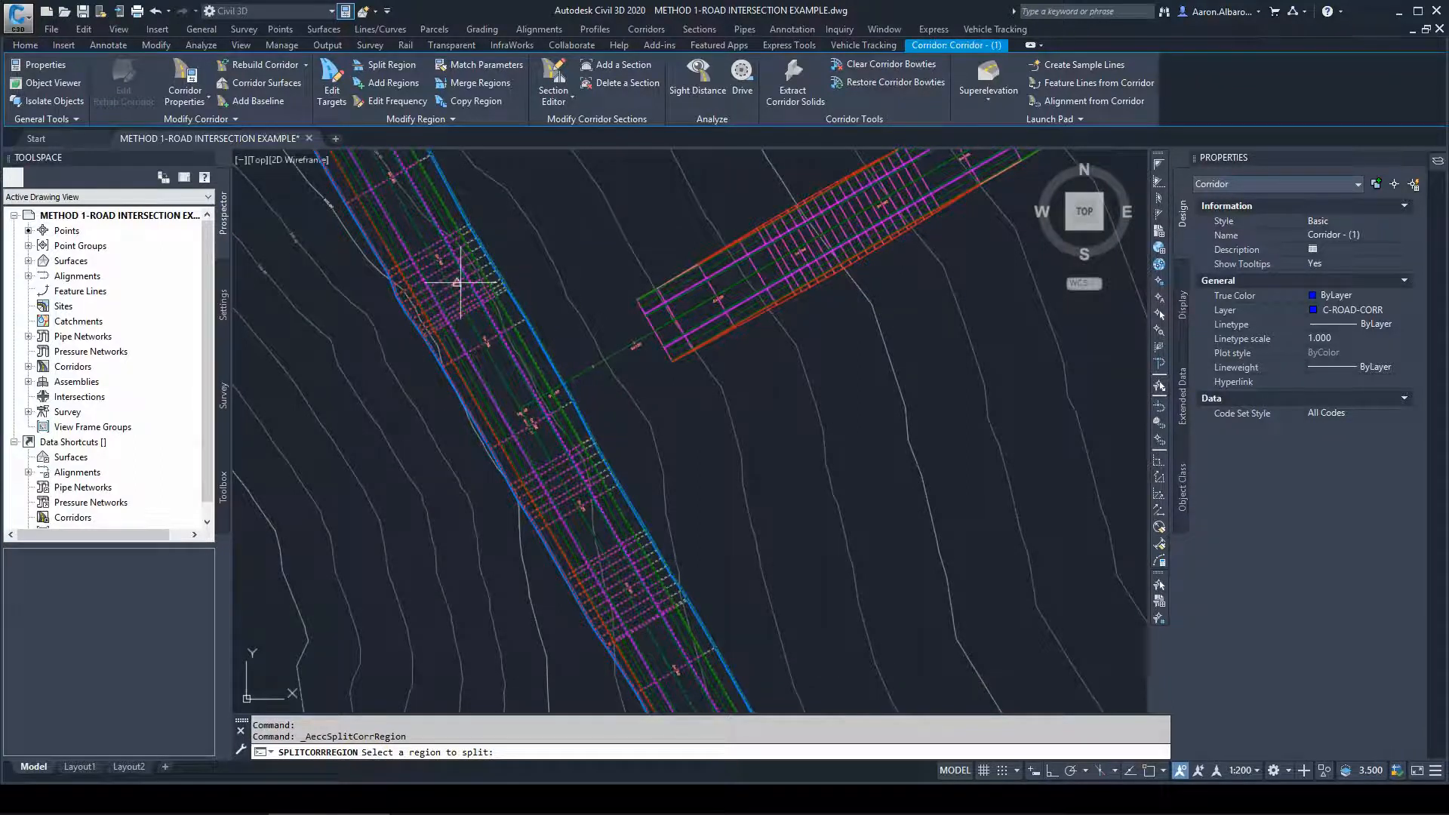
pyautogui.click(459, 284)
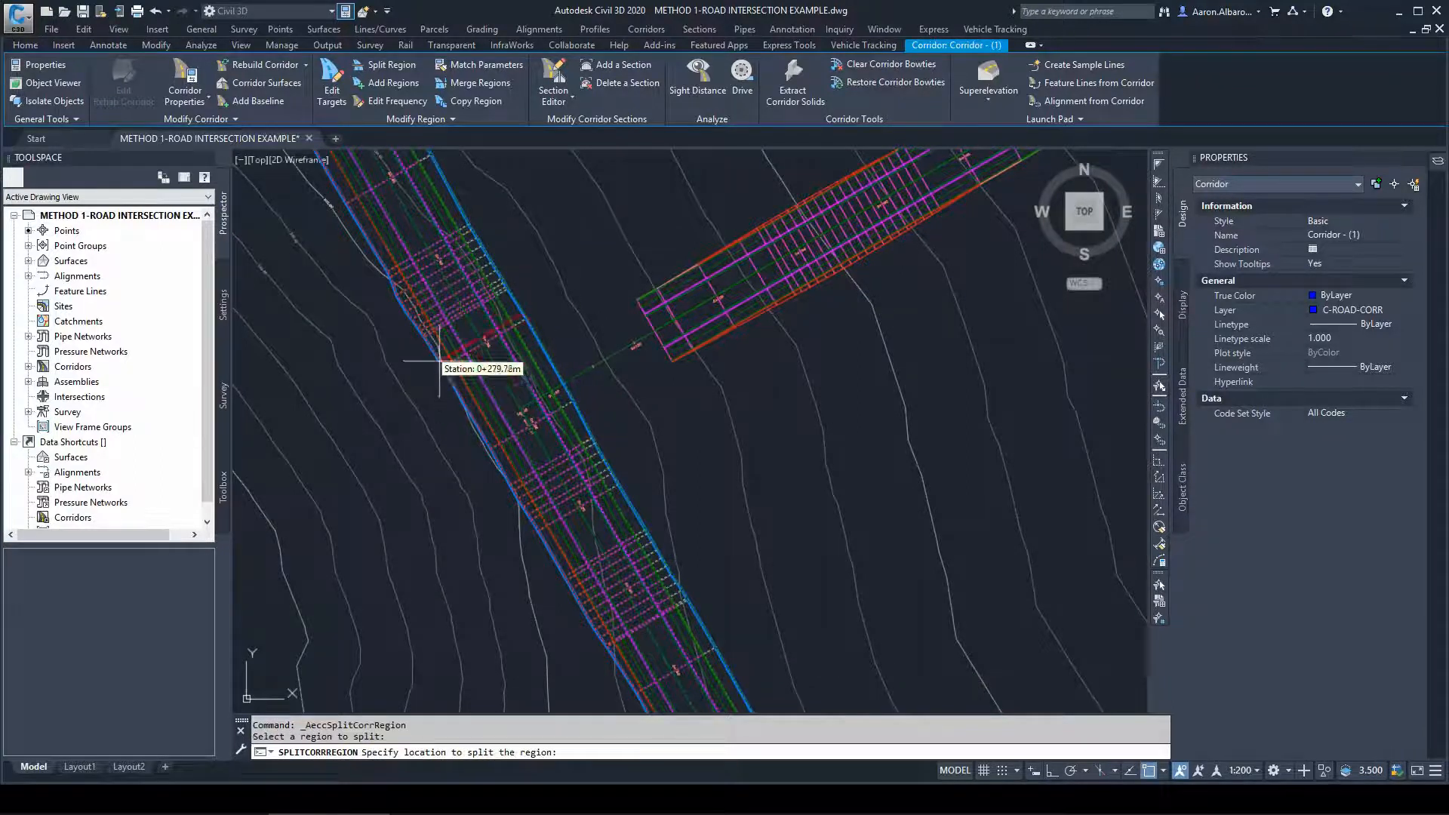
pyautogui.click(457, 283)
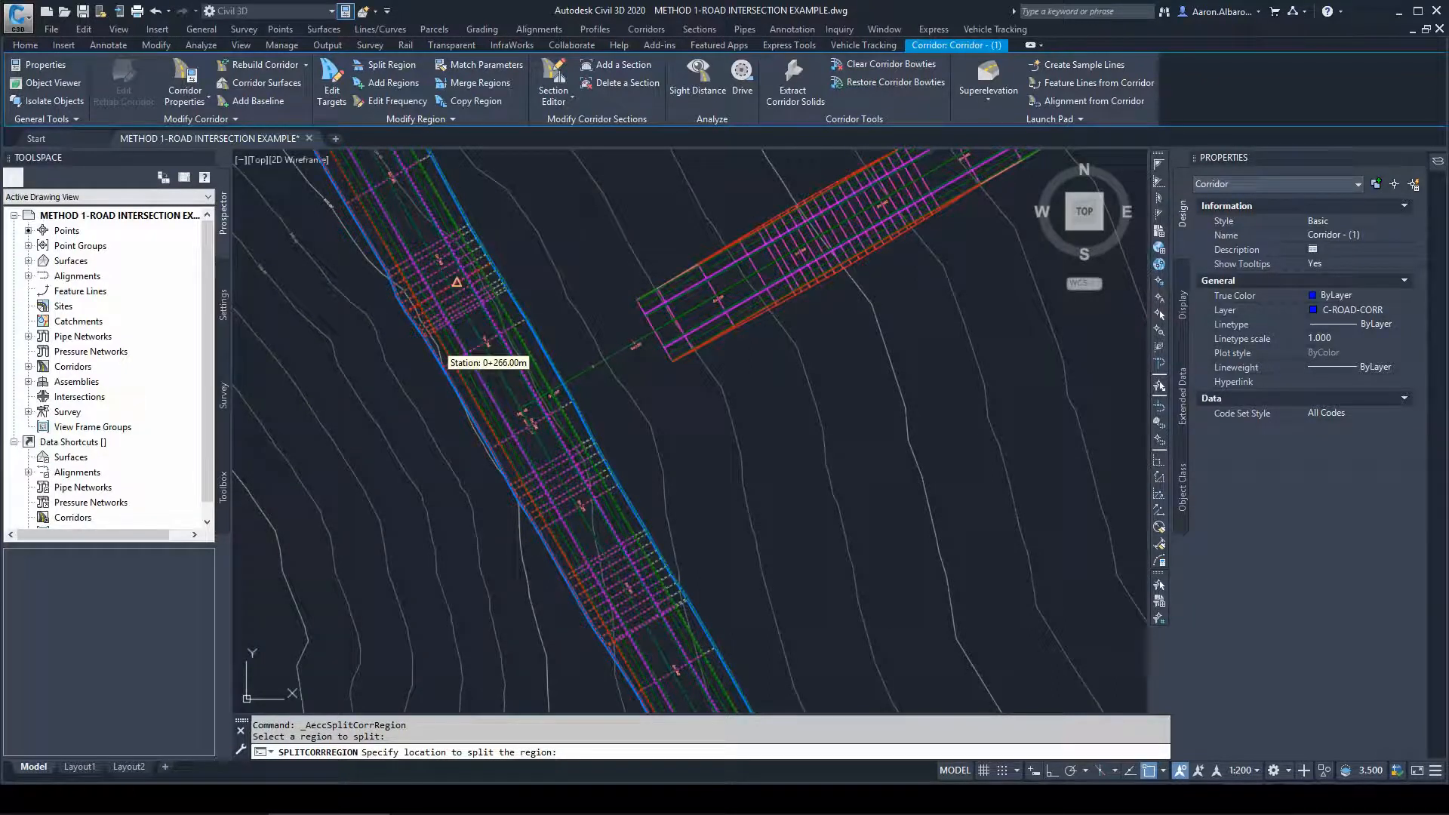
pyautogui.press('Return')
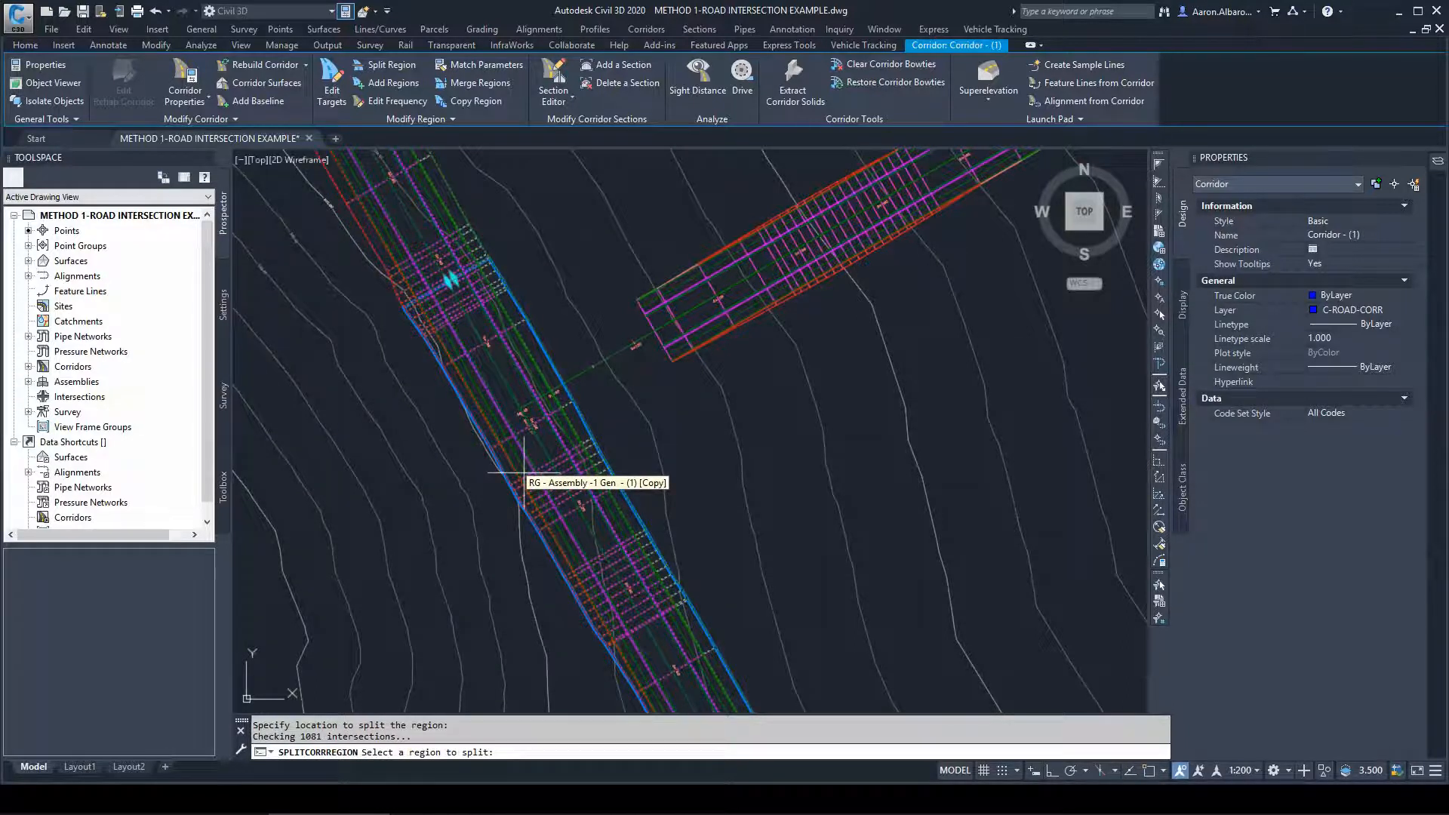
# Split the main-road region again at about station 0+328, past the side-road junction, and finish the region splitting
pyautogui.click(585, 513)
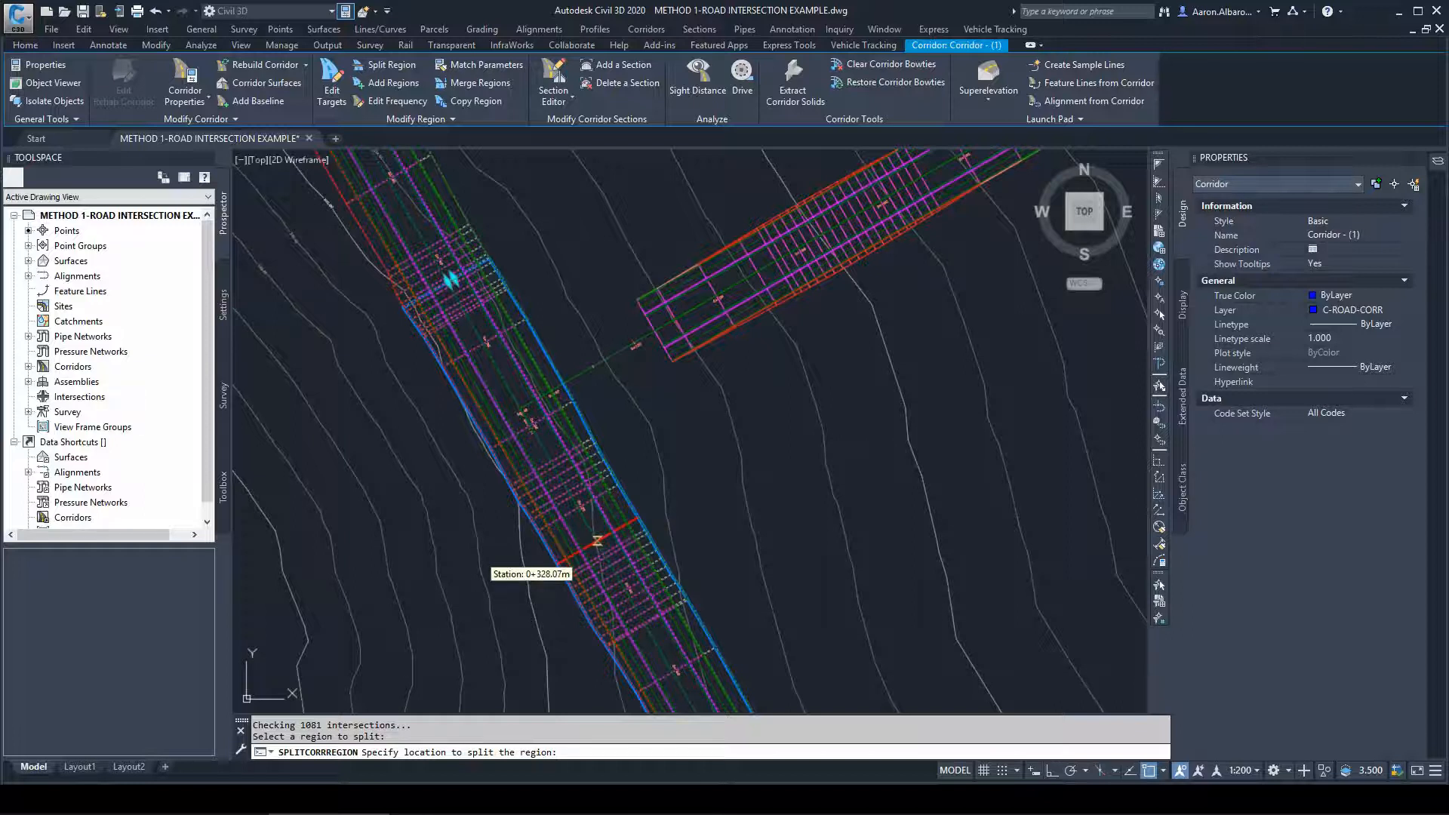
pyautogui.click(597, 540)
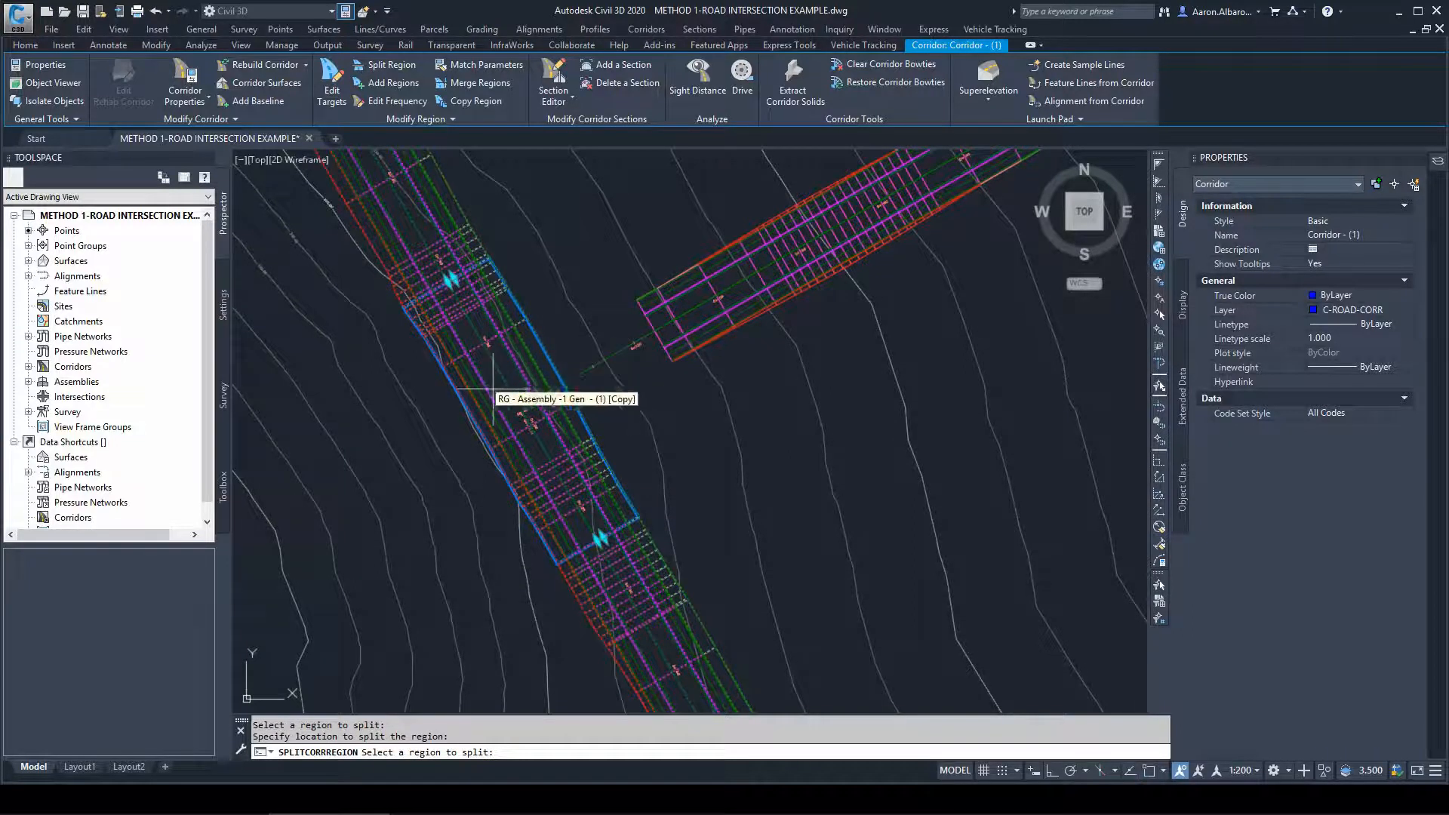
pyautogui.press('Escape')
pyautogui.press('Escape')
# Select the main-road corridor to check its split positions on both sides of the junction, leaving it deselected
pyautogui.click(519, 330)
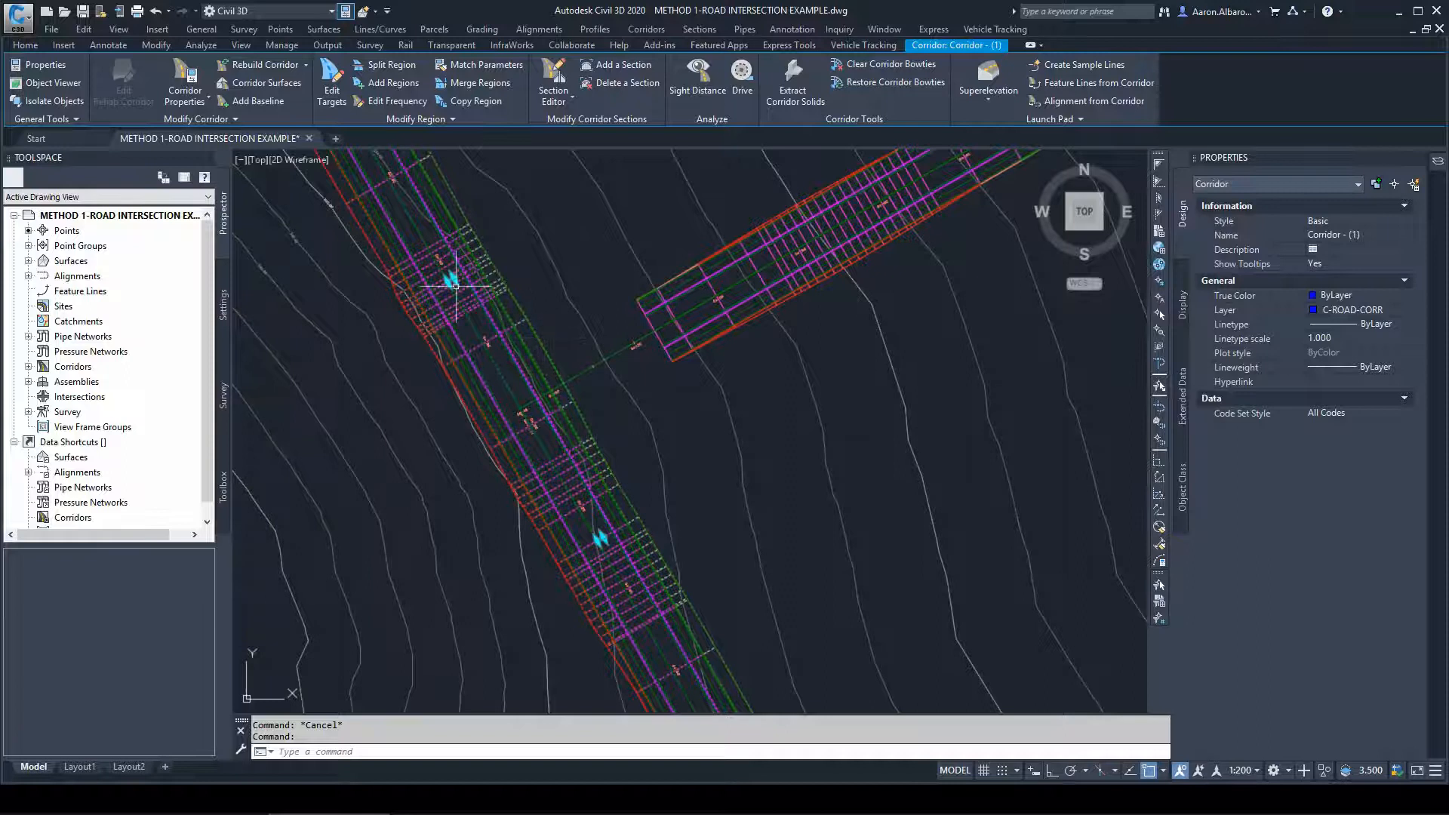
pyautogui.scroll(-3, 451, 325)
pyautogui.scroll(3, 489, 349)
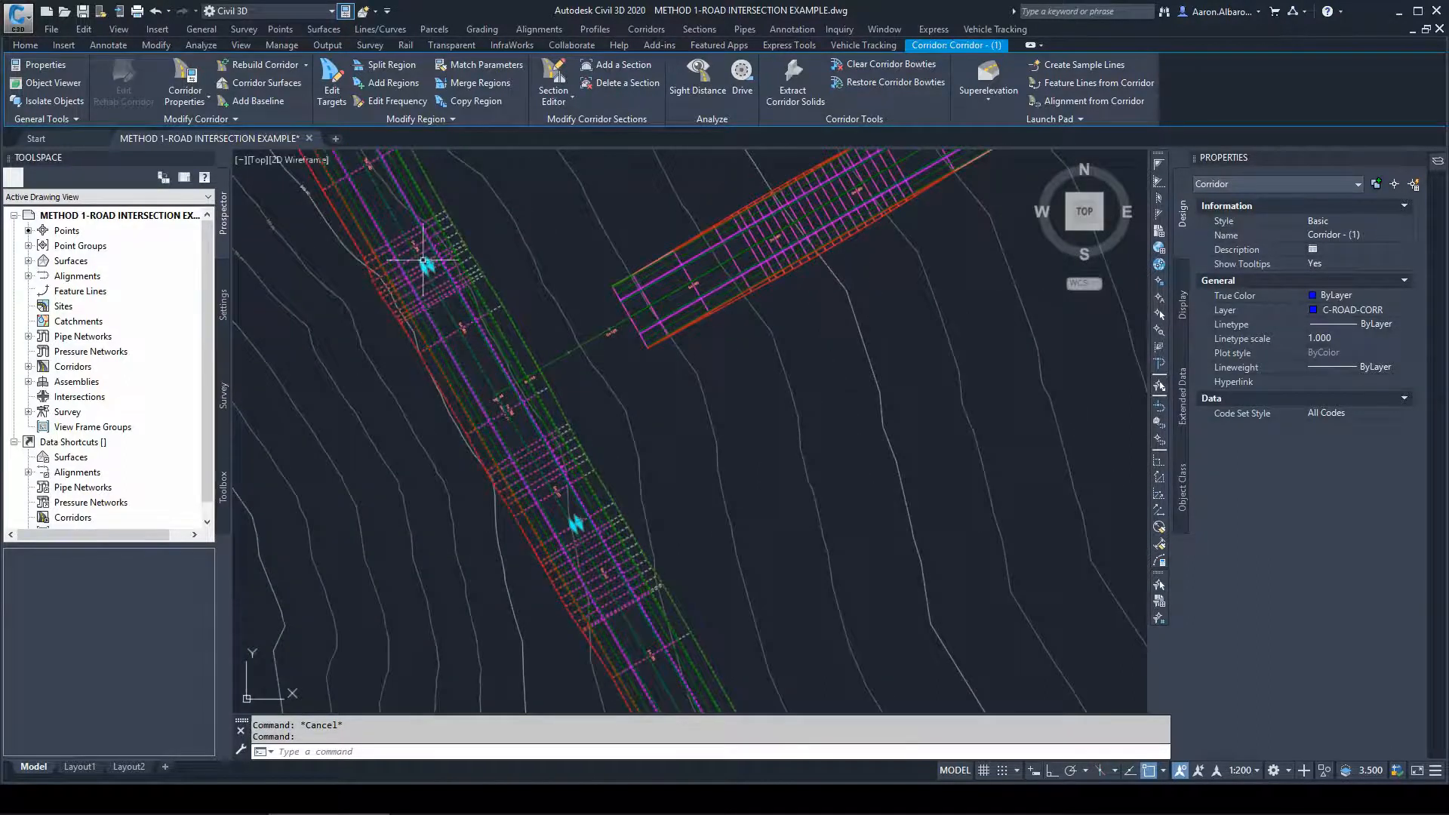
pyautogui.scroll(-3, 442, 302)
pyautogui.scroll(2, 528, 450)
pyautogui.press('Escape')
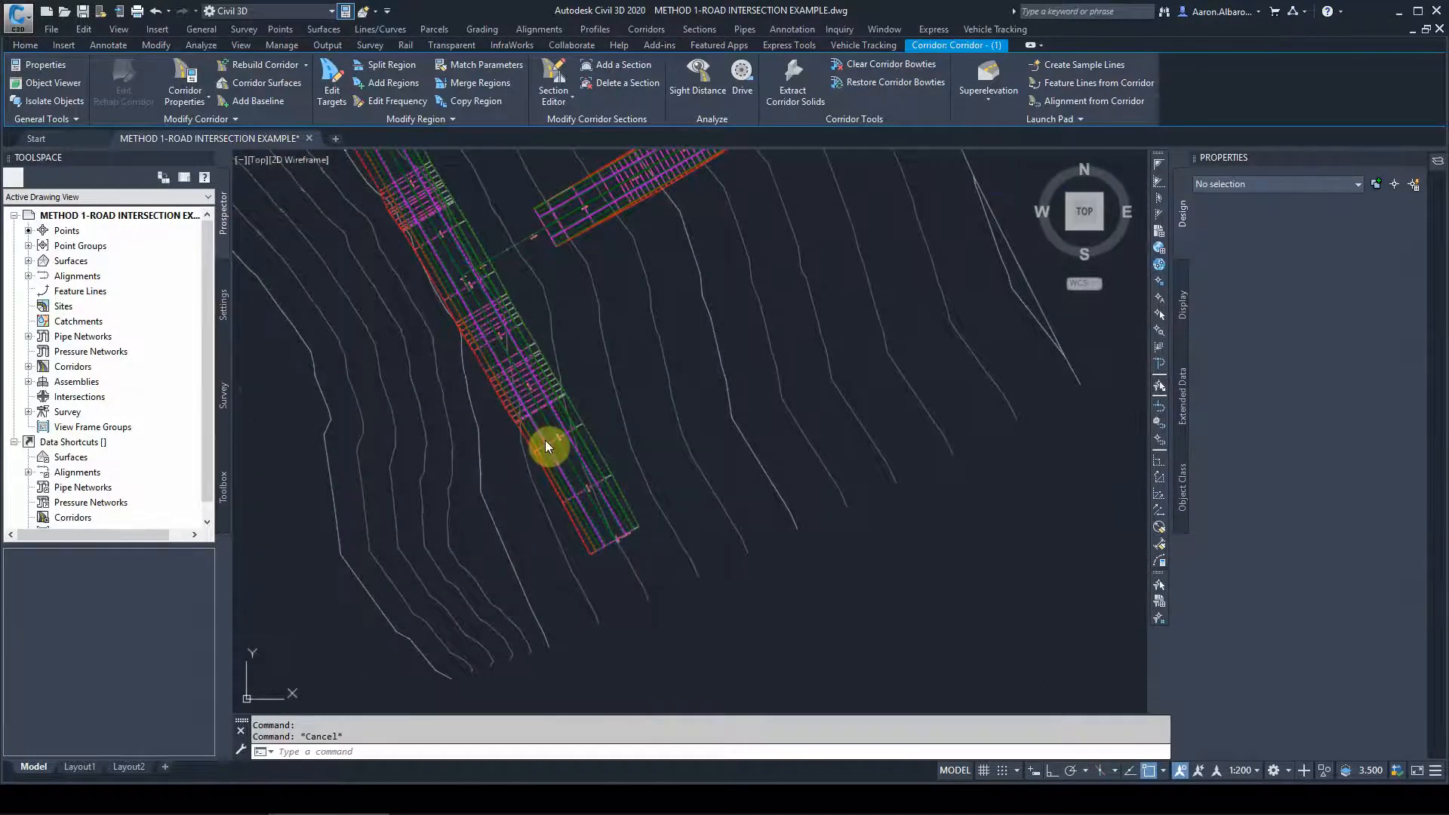
# Examine the station labels along the main road and around the side-road junction
pyautogui.scroll(5, 550, 443)
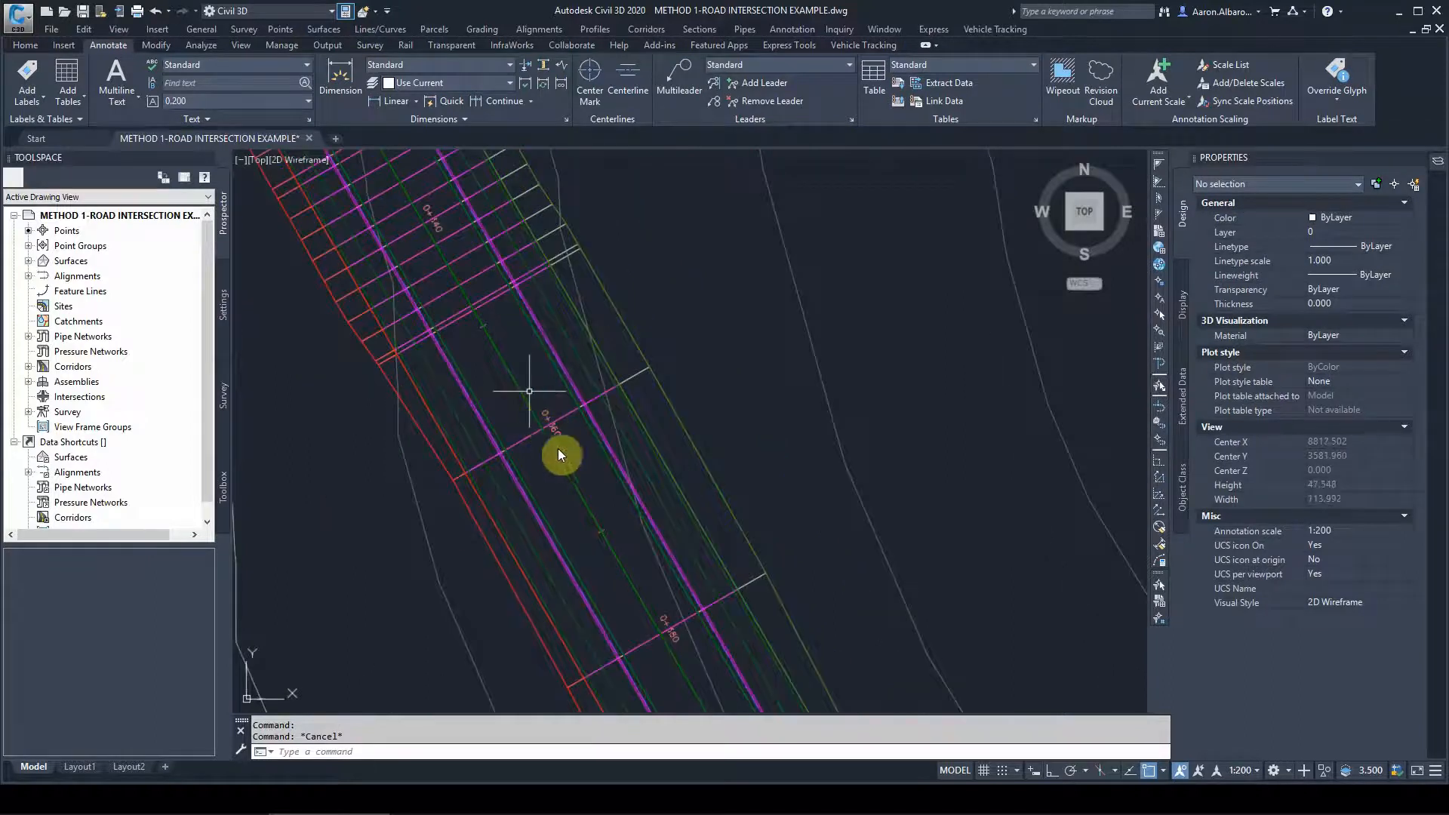
pyautogui.scroll(4, 559, 437)
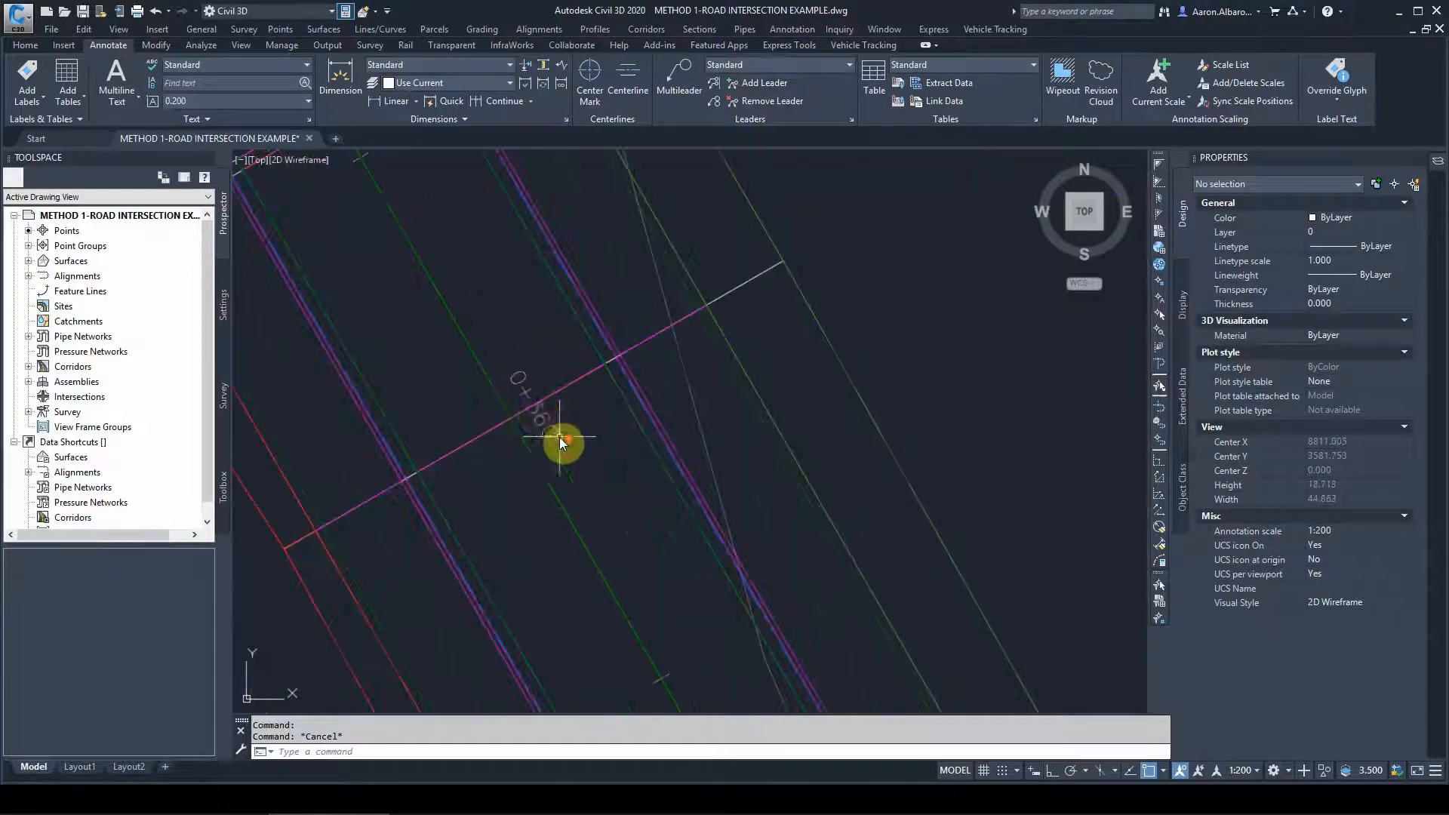
pyautogui.scroll(-4, 541, 434)
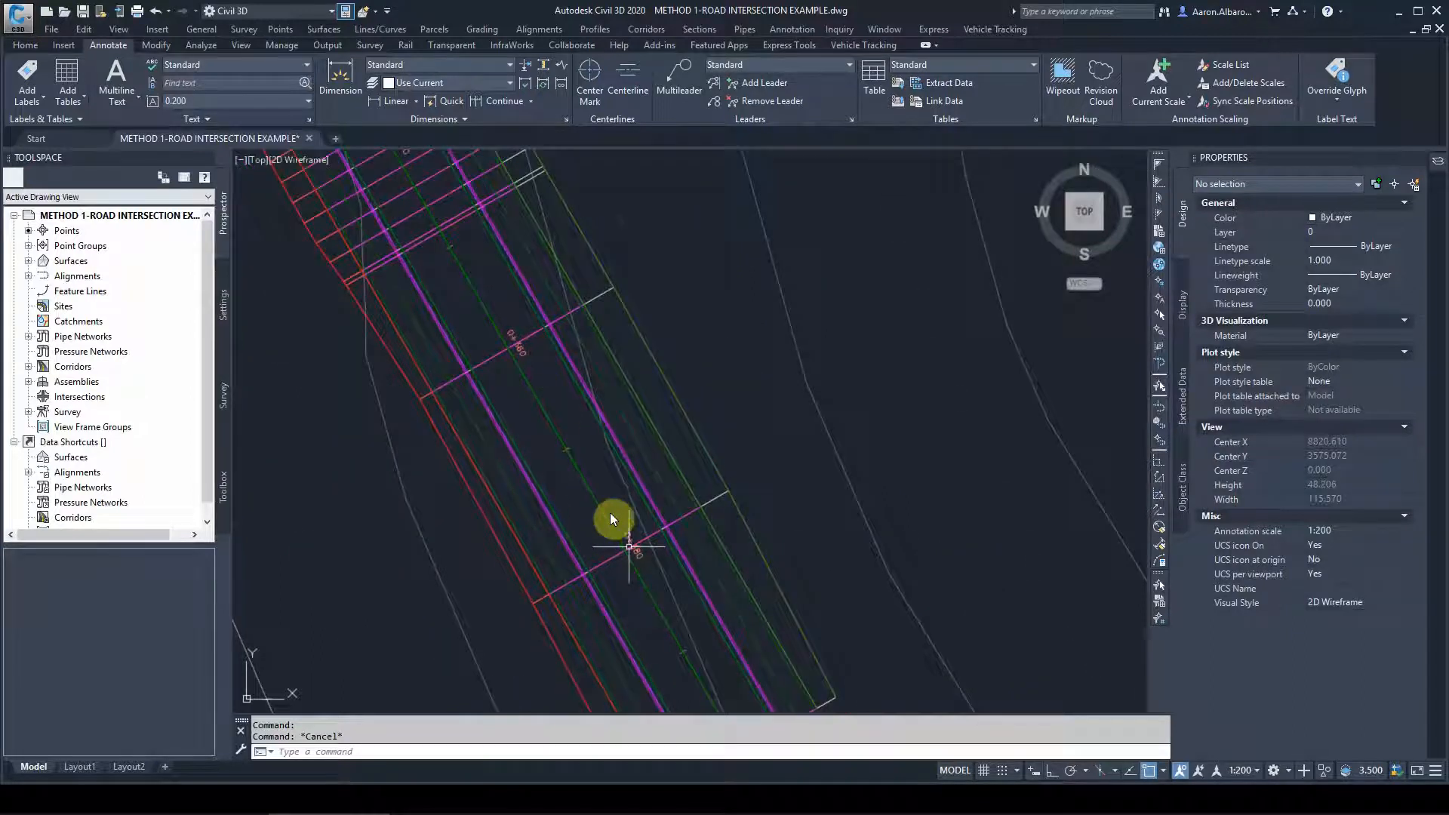
pyautogui.scroll(-4, 611, 517)
pyautogui.scroll(2, 464, 305)
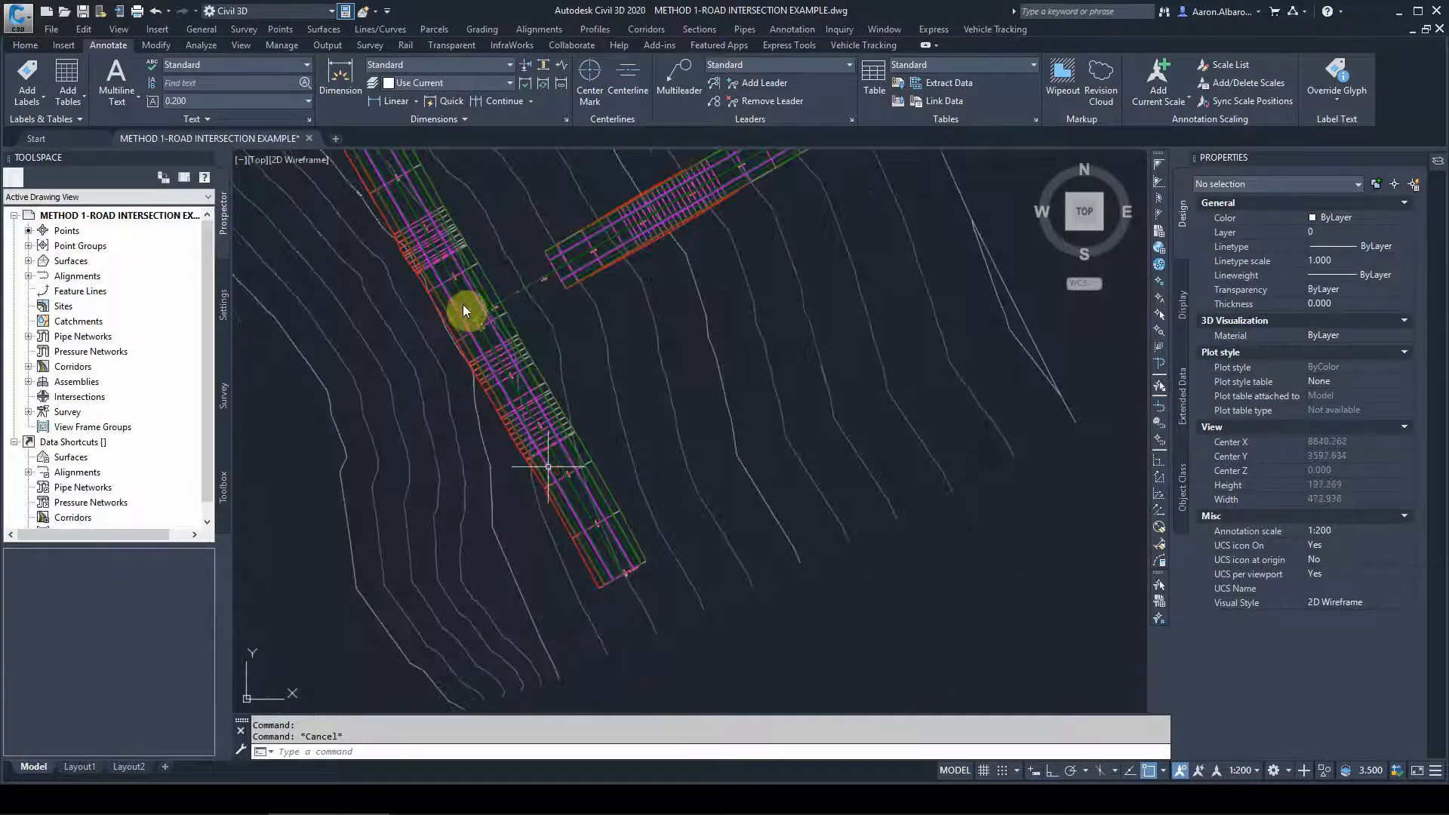
pyautogui.scroll(1, 458, 284)
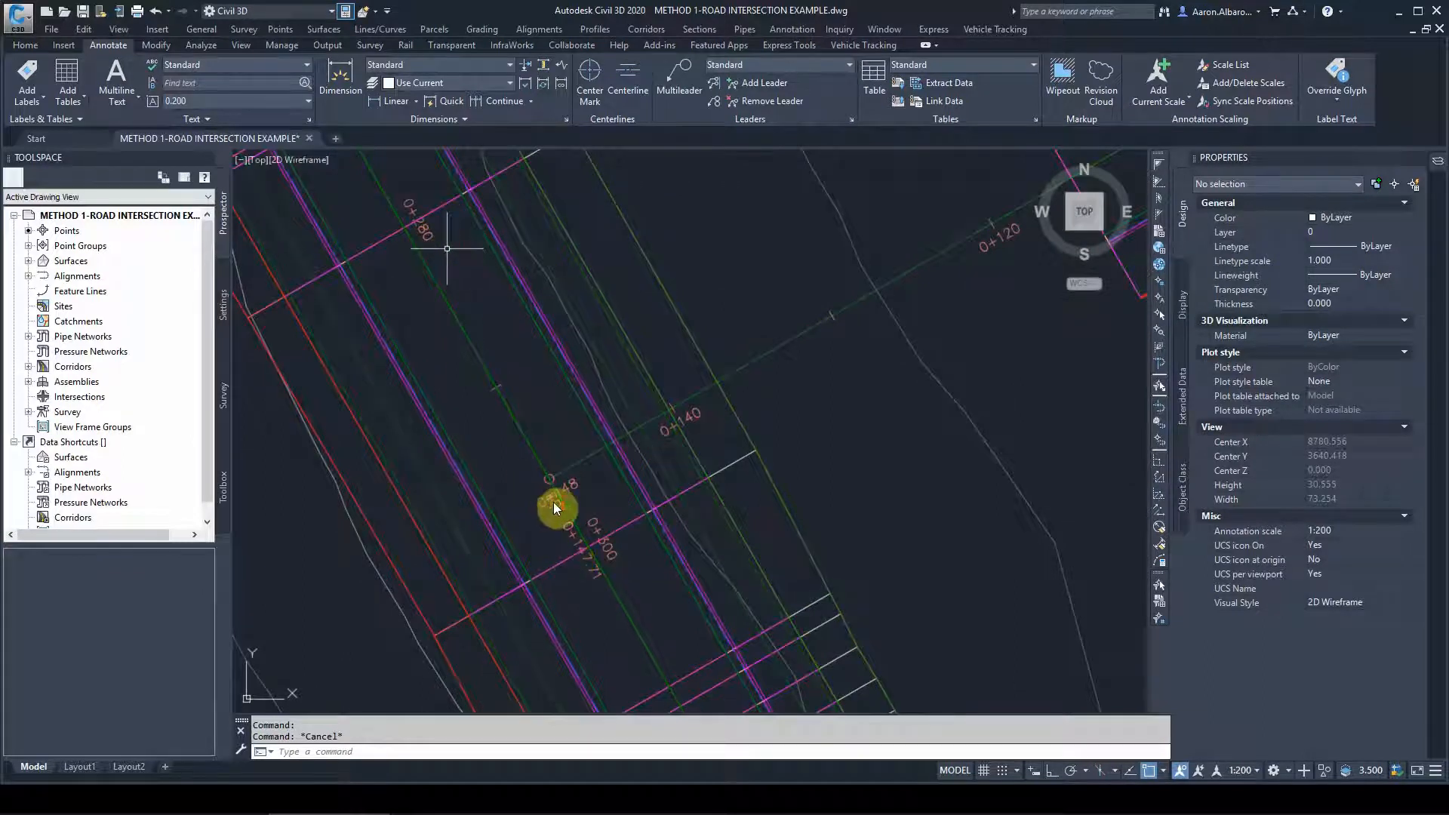
pyautogui.scroll(5, 554, 501)
pyautogui.scroll(-7, 540, 346)
pyautogui.scroll(3, 680, 605)
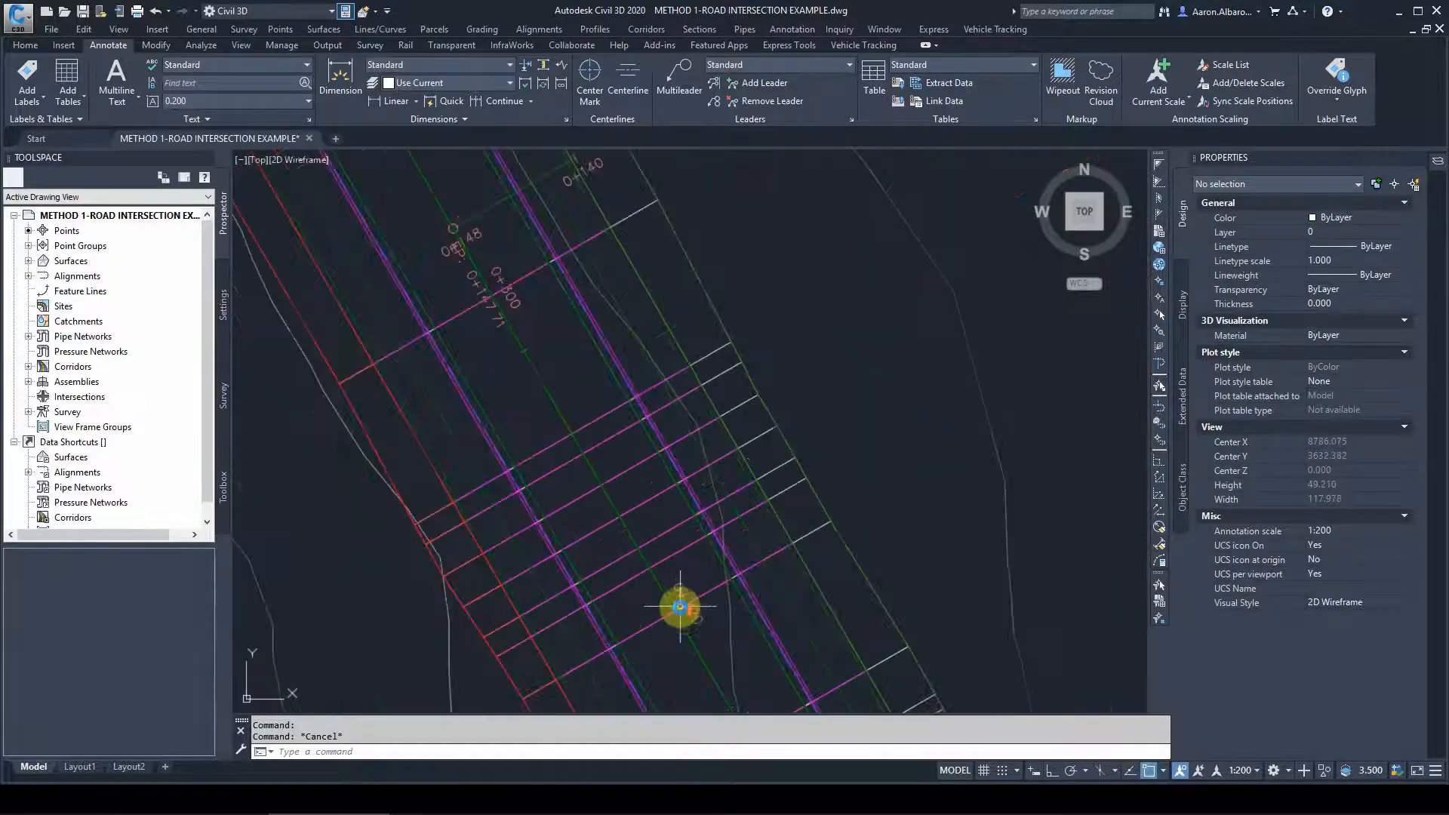
pyautogui.scroll(-3, 680, 647)
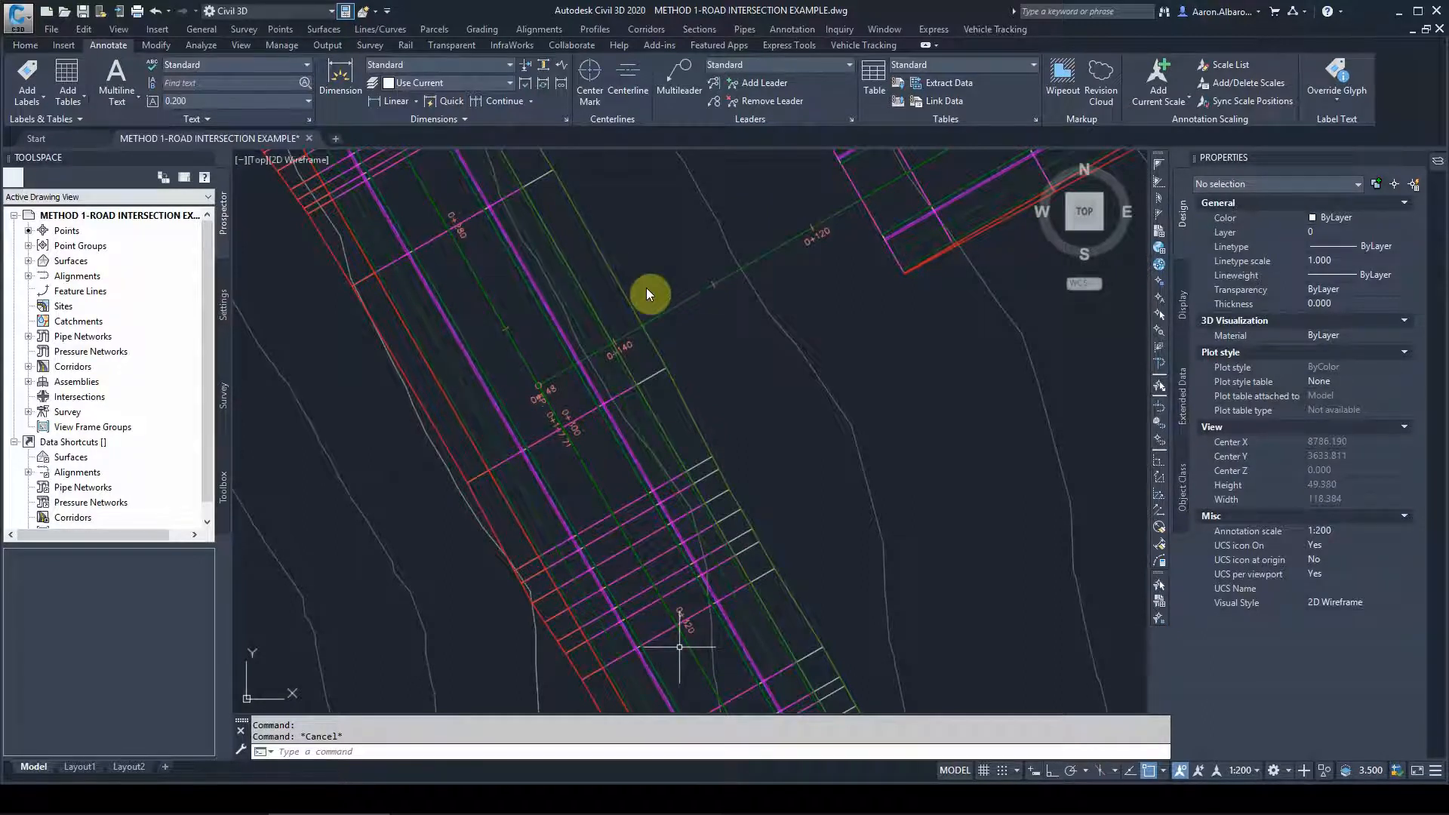
pyautogui.scroll(-6, 422, 414)
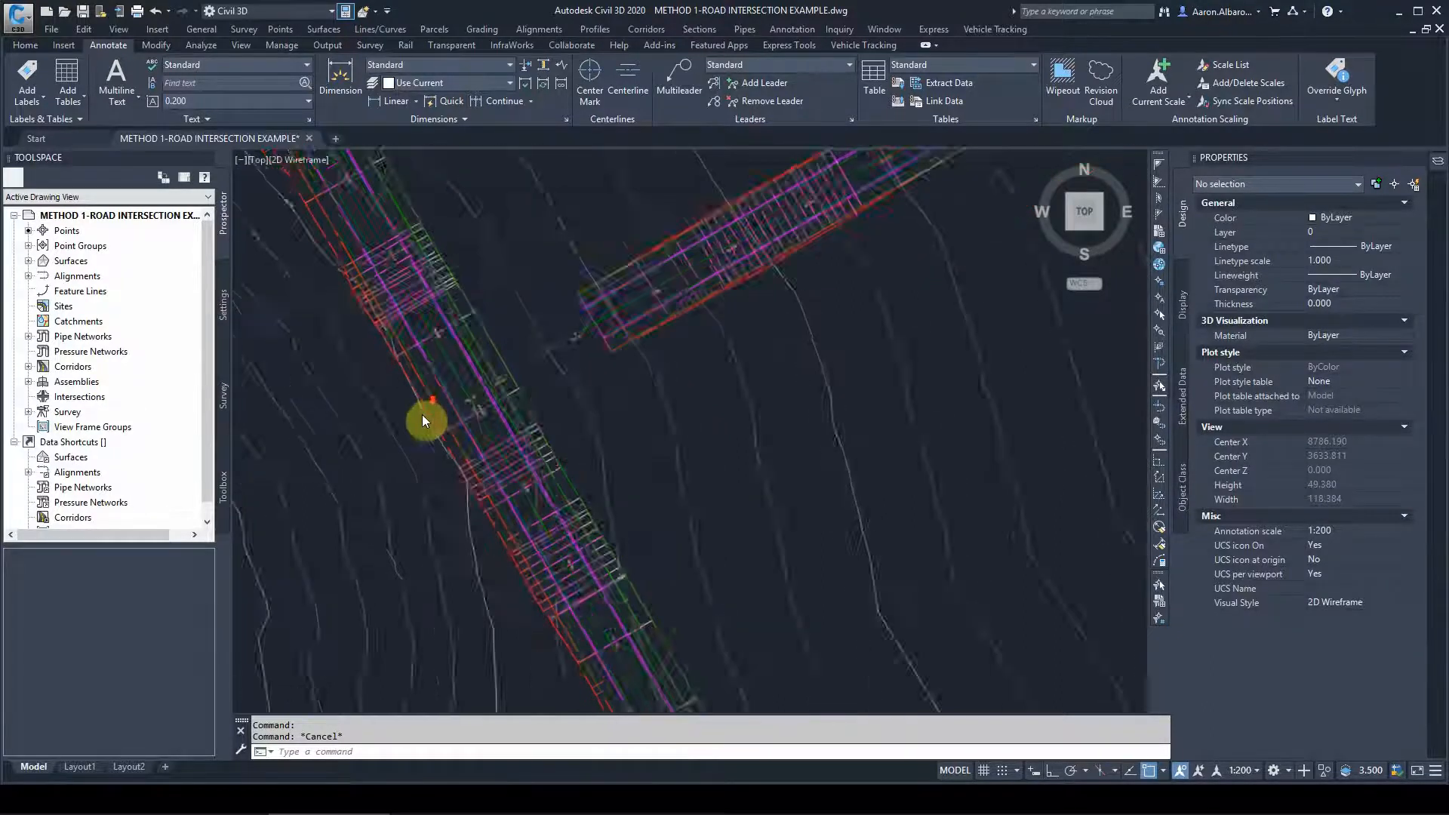
pyautogui.click(551, 413)
pyautogui.click(551, 413)
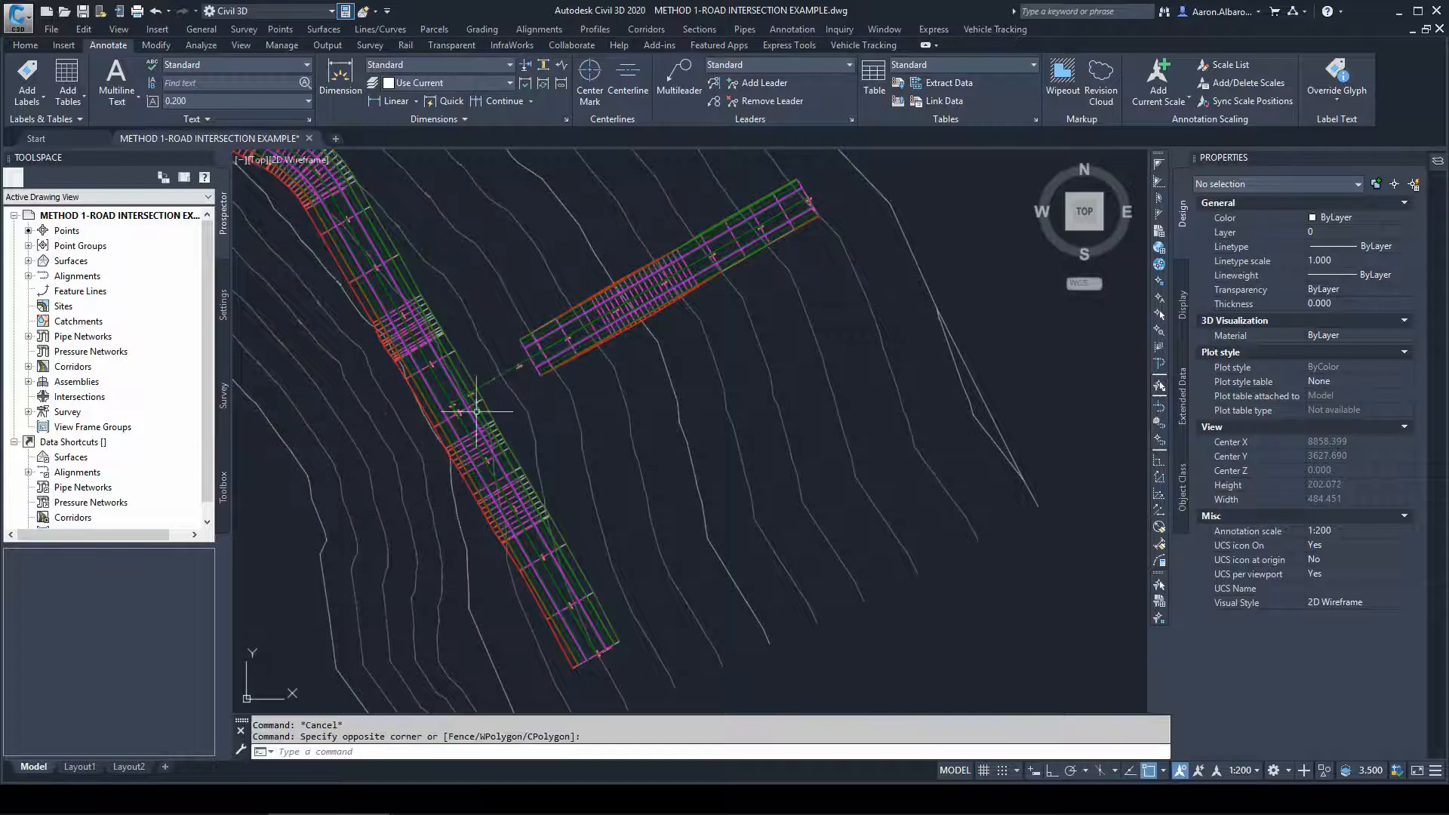
# Copy the road assembly twice, placing one copy above and one below the original inside the circle
pyautogui.scroll(-10, 478, 411)
pyautogui.scroll(12, 723, 212)
pyautogui.scroll(2, 592, 349)
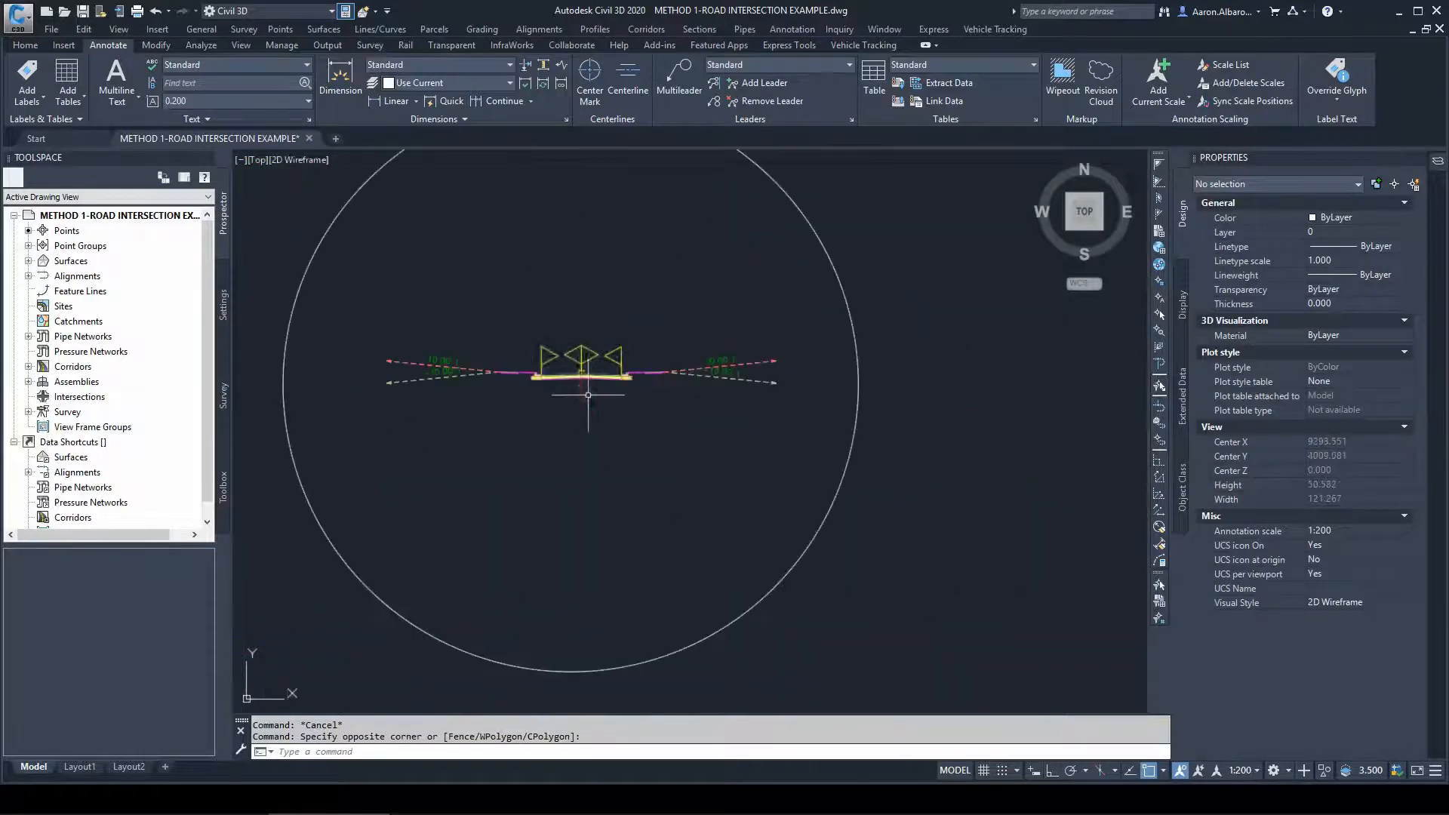
pyautogui.click(582, 405)
pyautogui.click(527, 411)
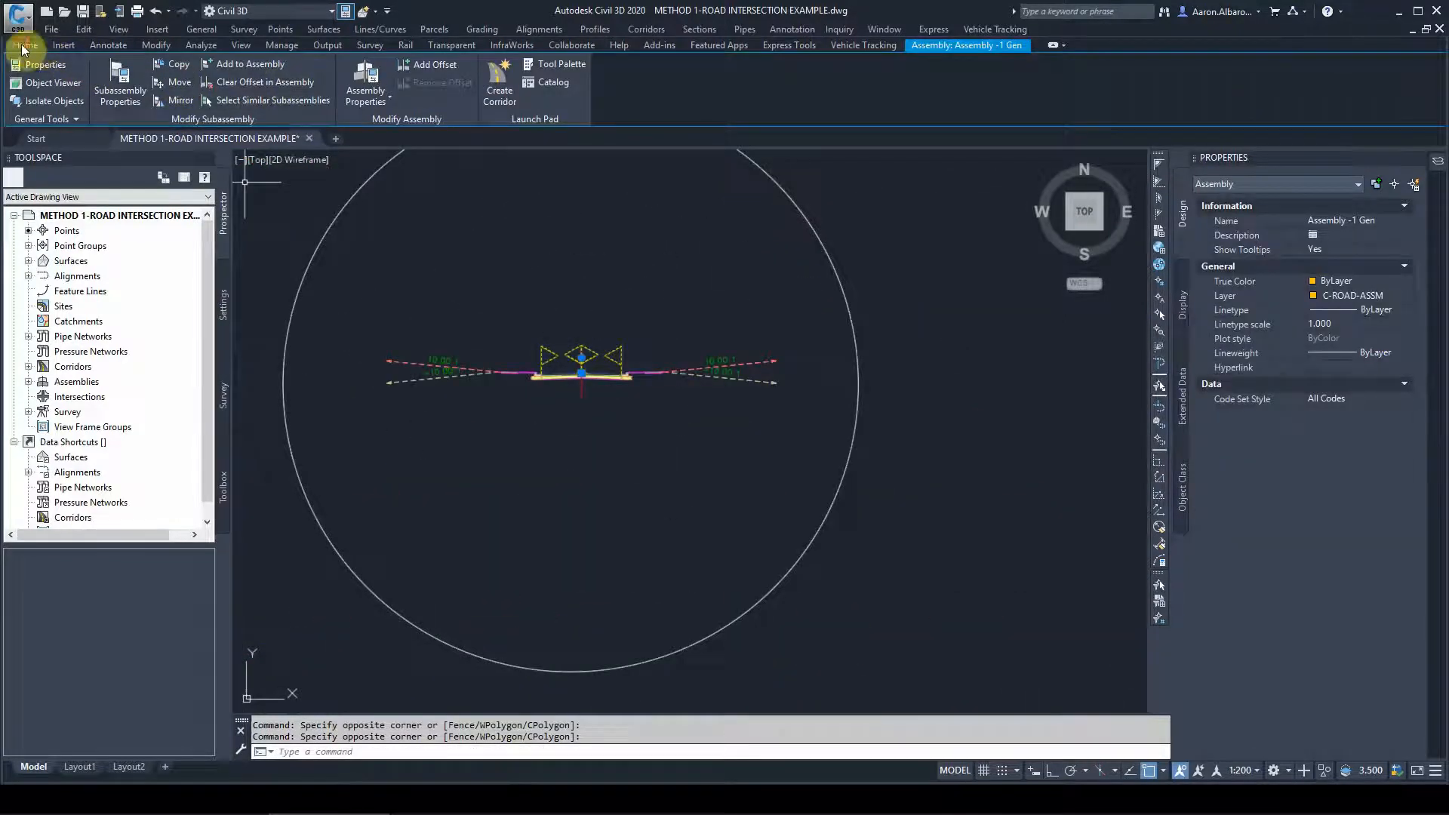
pyautogui.press('Escape')
pyautogui.click(615, 302)
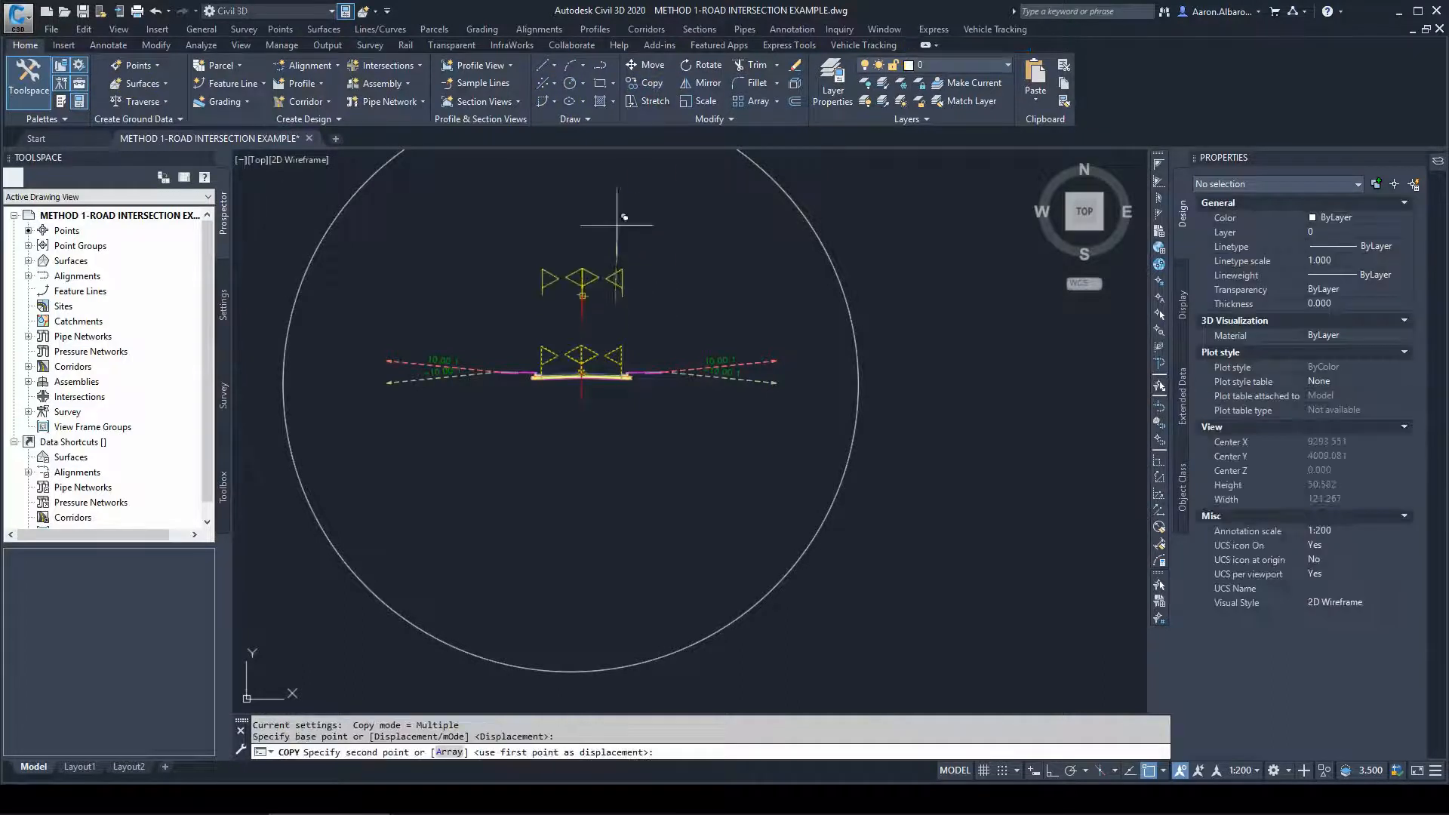
pyautogui.click(617, 211)
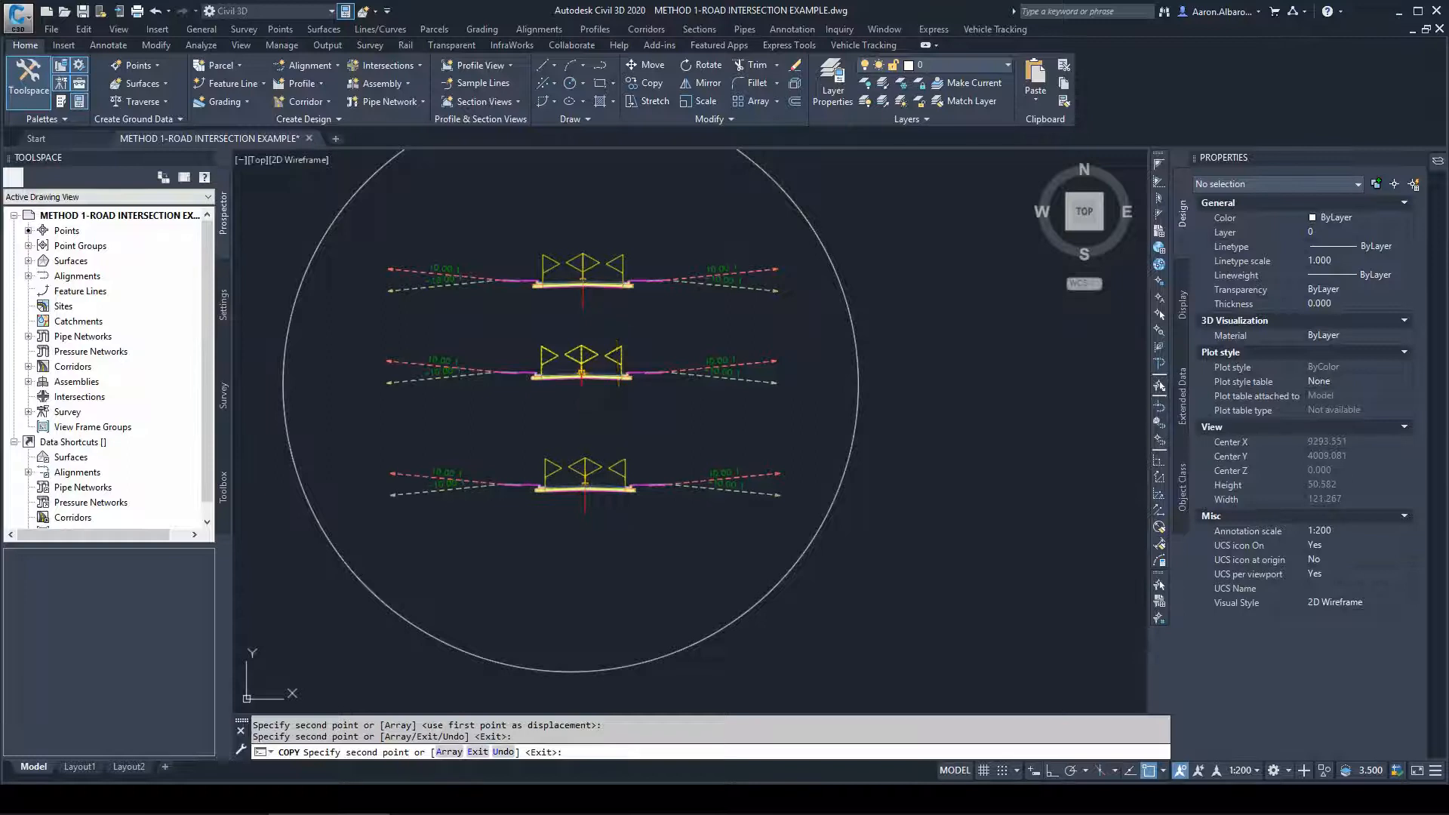
pyautogui.press('Escape')
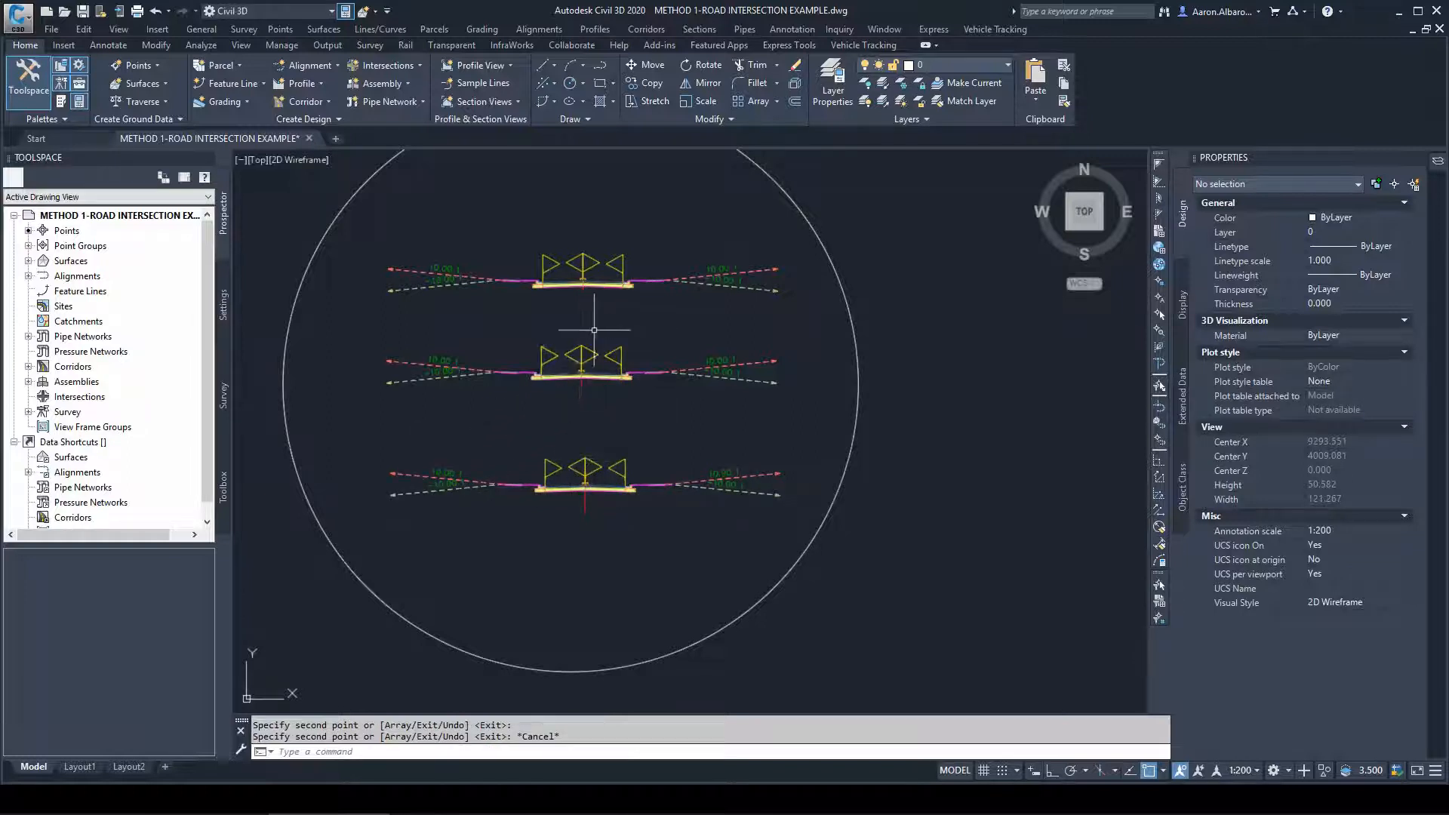
# Delete the three left-hand subassemblies outside the lane (kerb, verge and side slope) from the upper assembly copy
pyautogui.moveTo(596, 256); pyautogui.dragTo(517, 323)
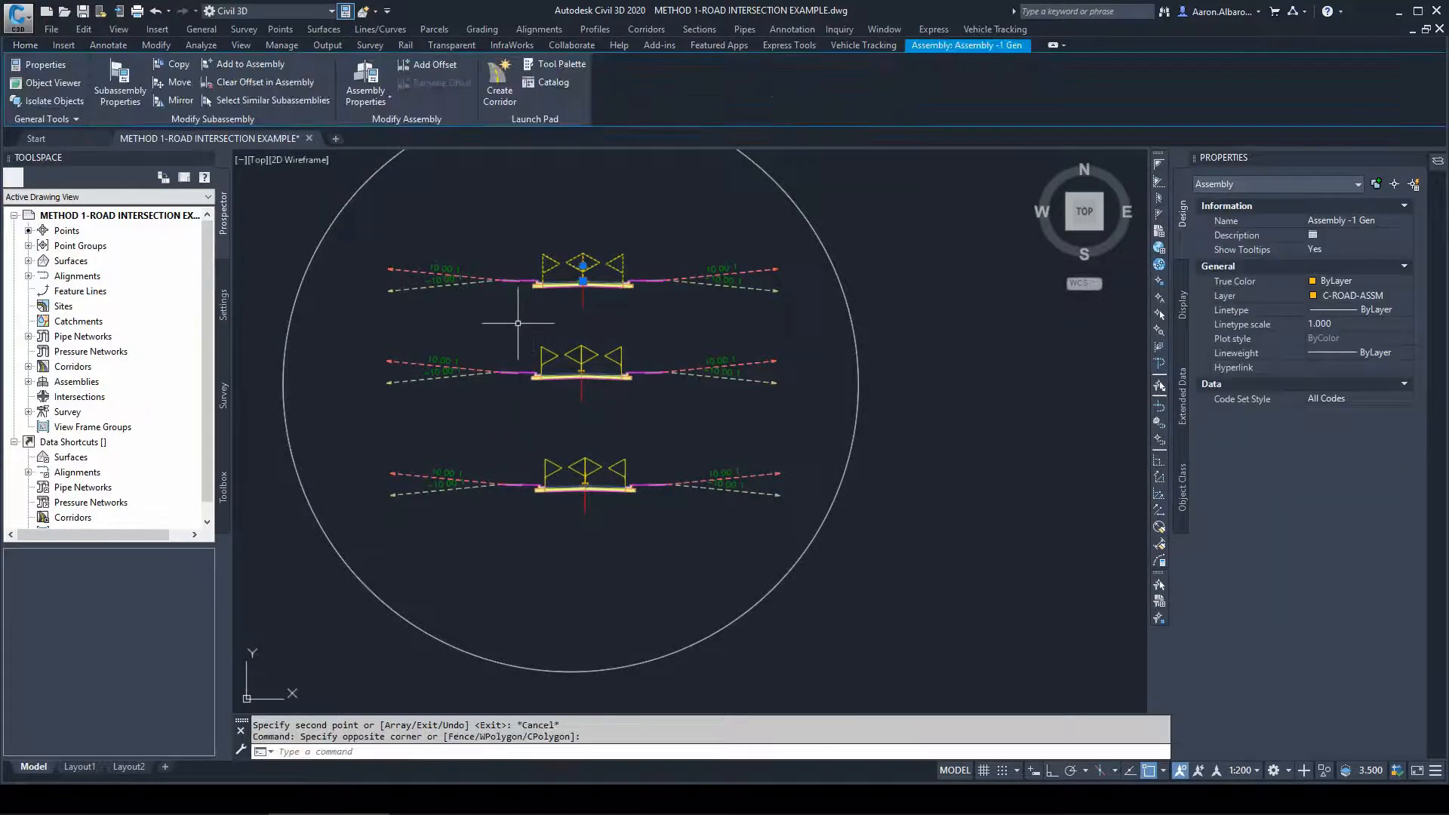
pyautogui.scroll(2, 518, 324)
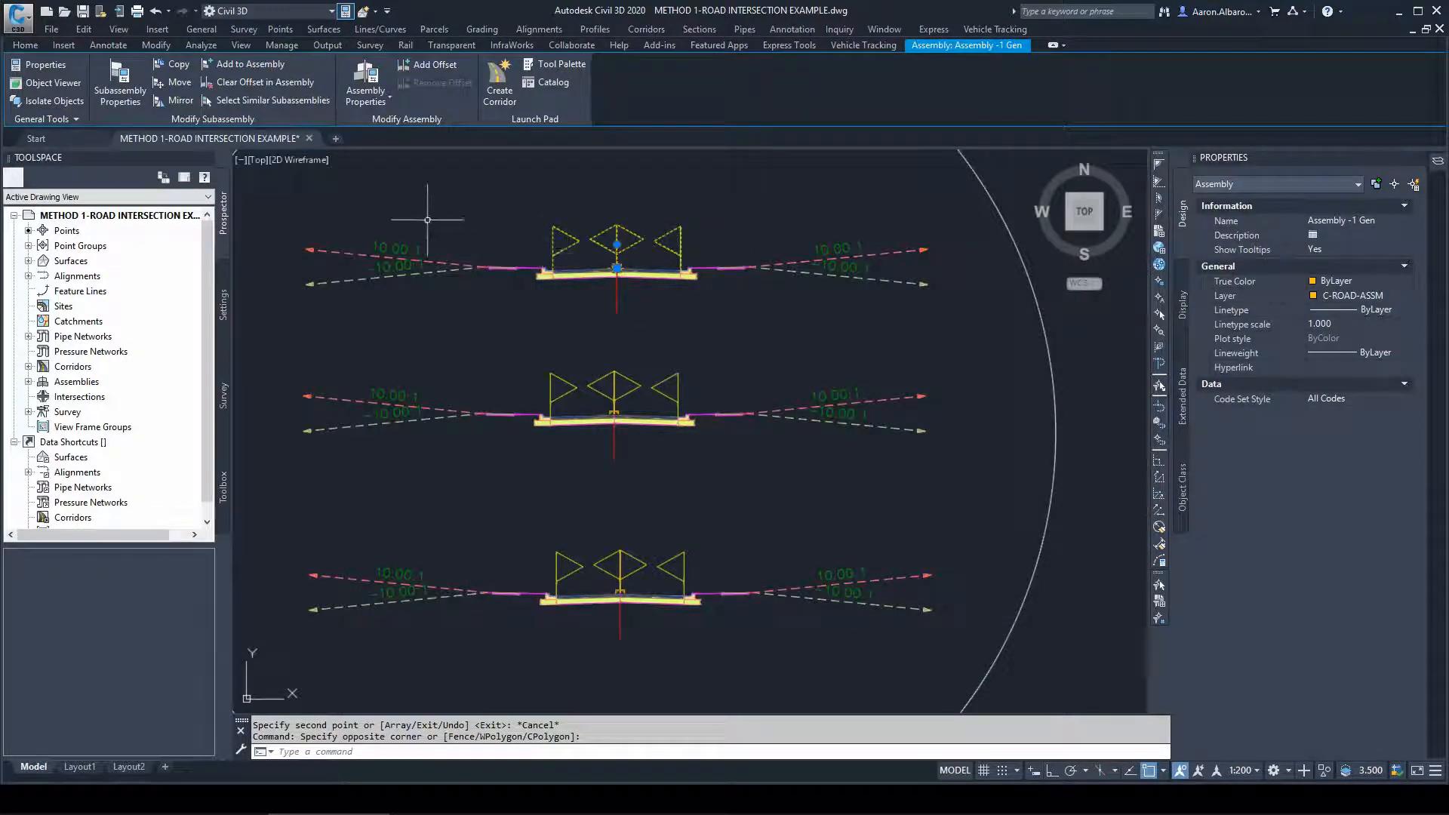
pyautogui.press('Escape')
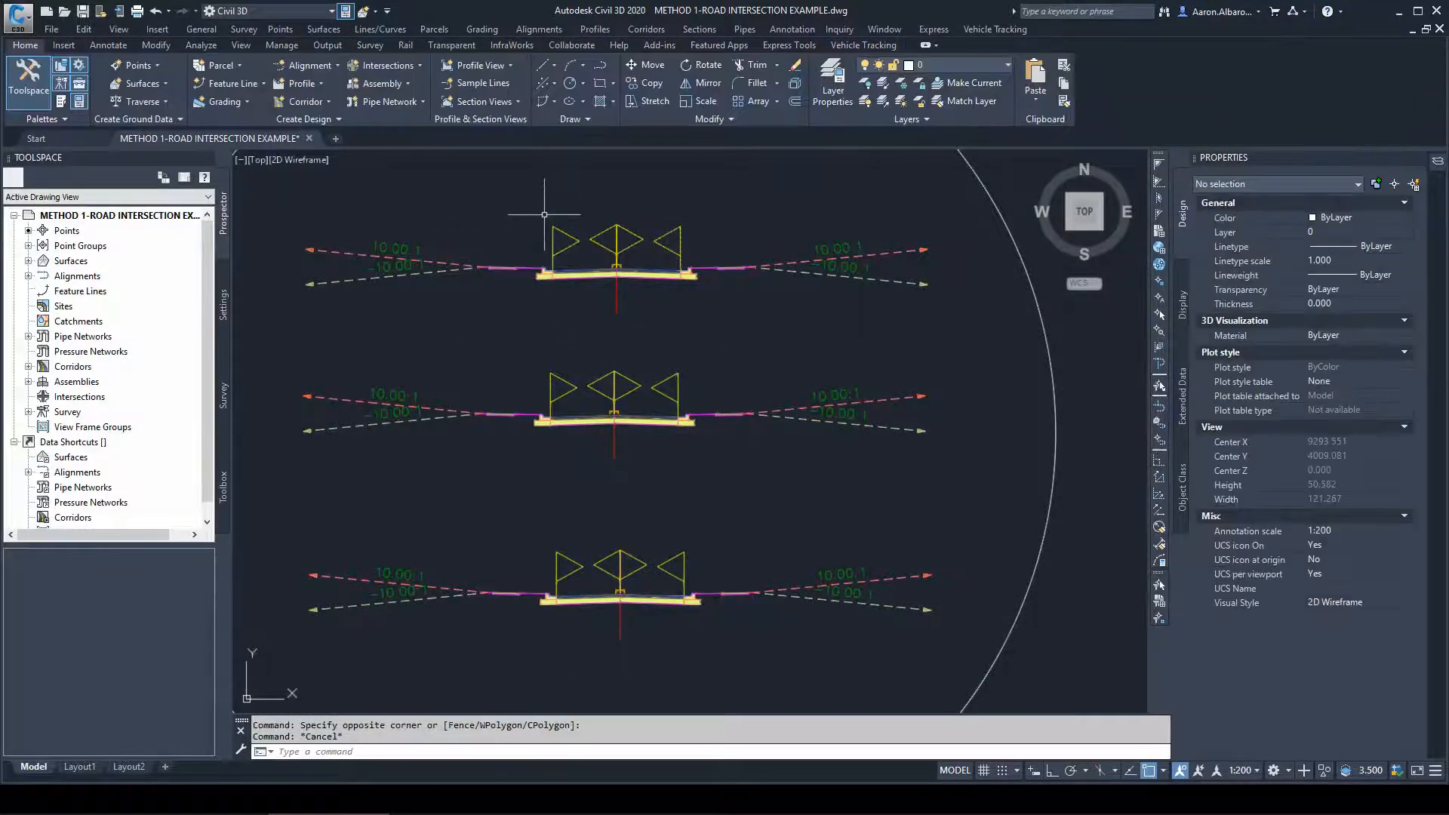
pyautogui.click(544, 214)
pyautogui.click(366, 336)
pyautogui.press('Delete')
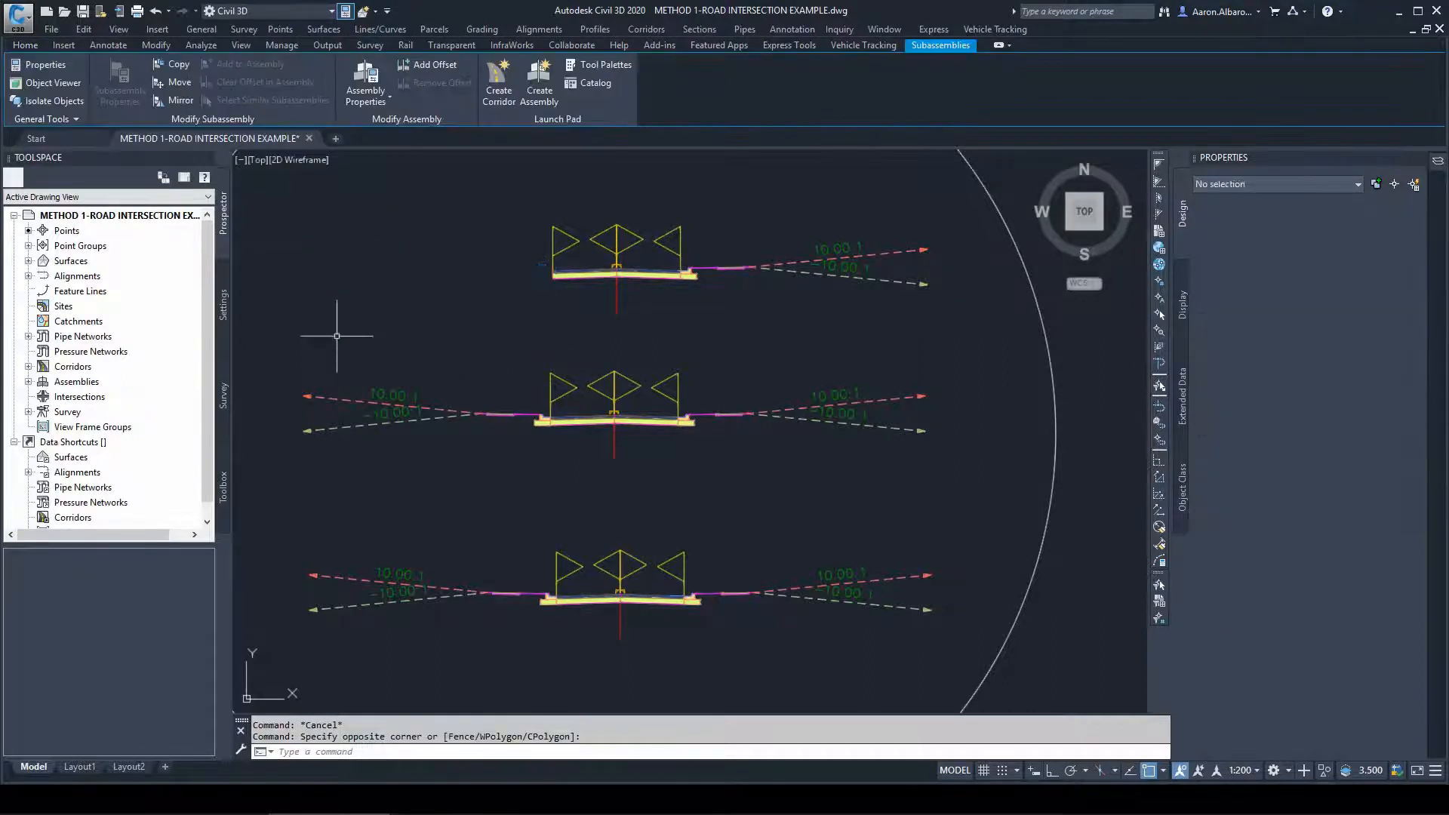
# Rename the upper assembly copy, which lacks its left-hand side, as RJ-LHS and leave it deselected
pyautogui.click(661, 298)
pyautogui.click(536, 320)
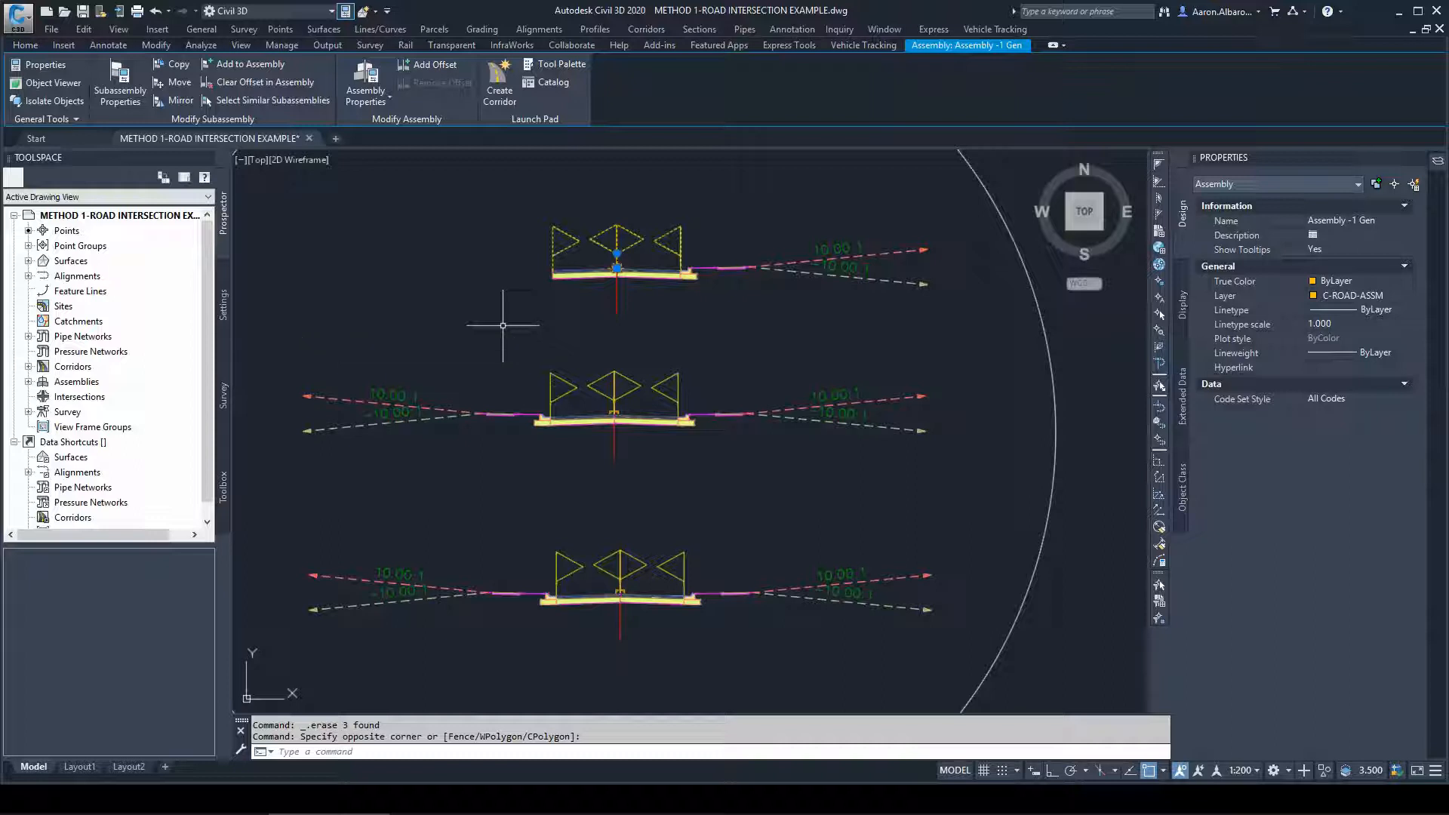
pyautogui.click(1372, 221)
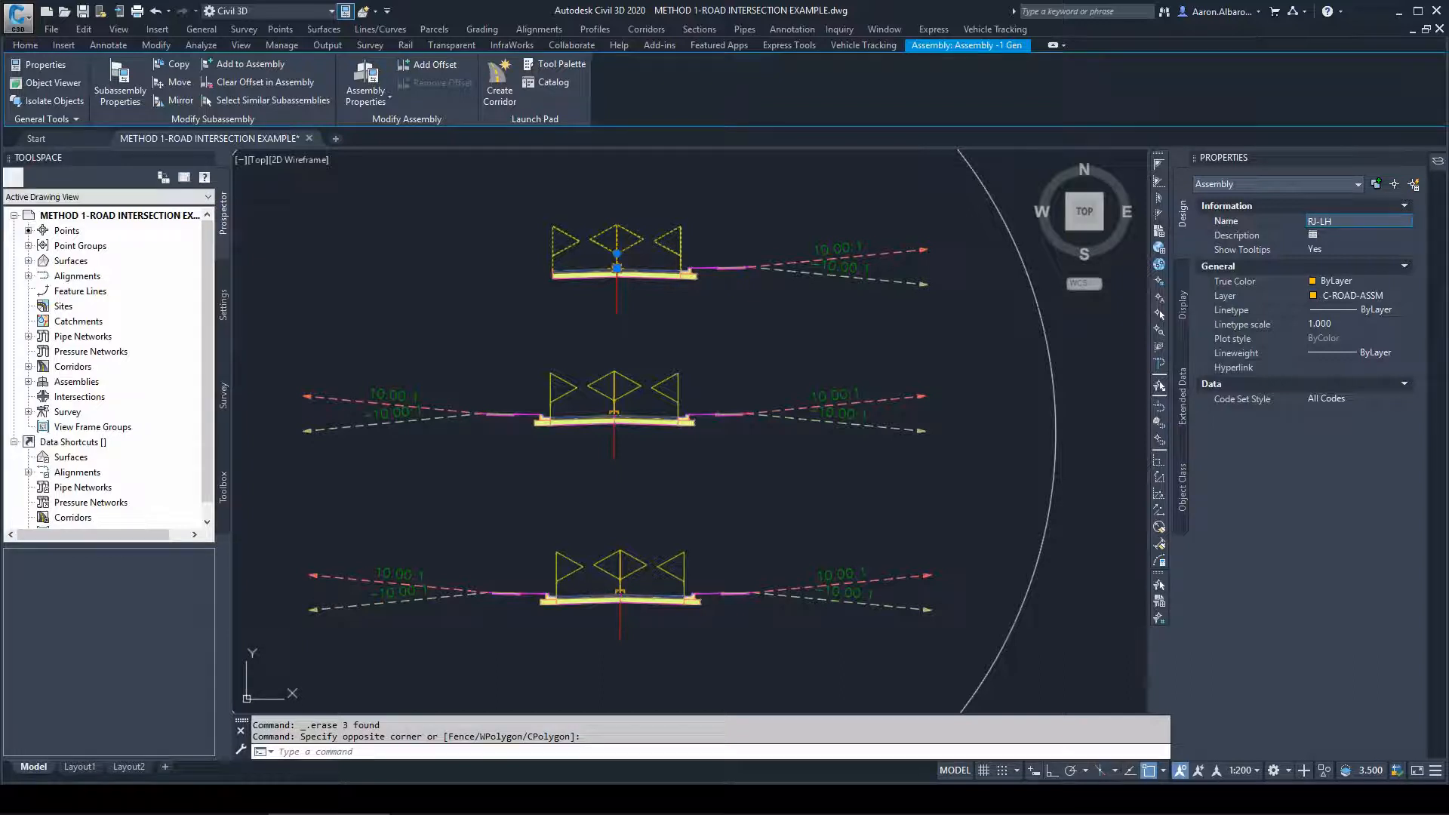
pyautogui.click(731, 305)
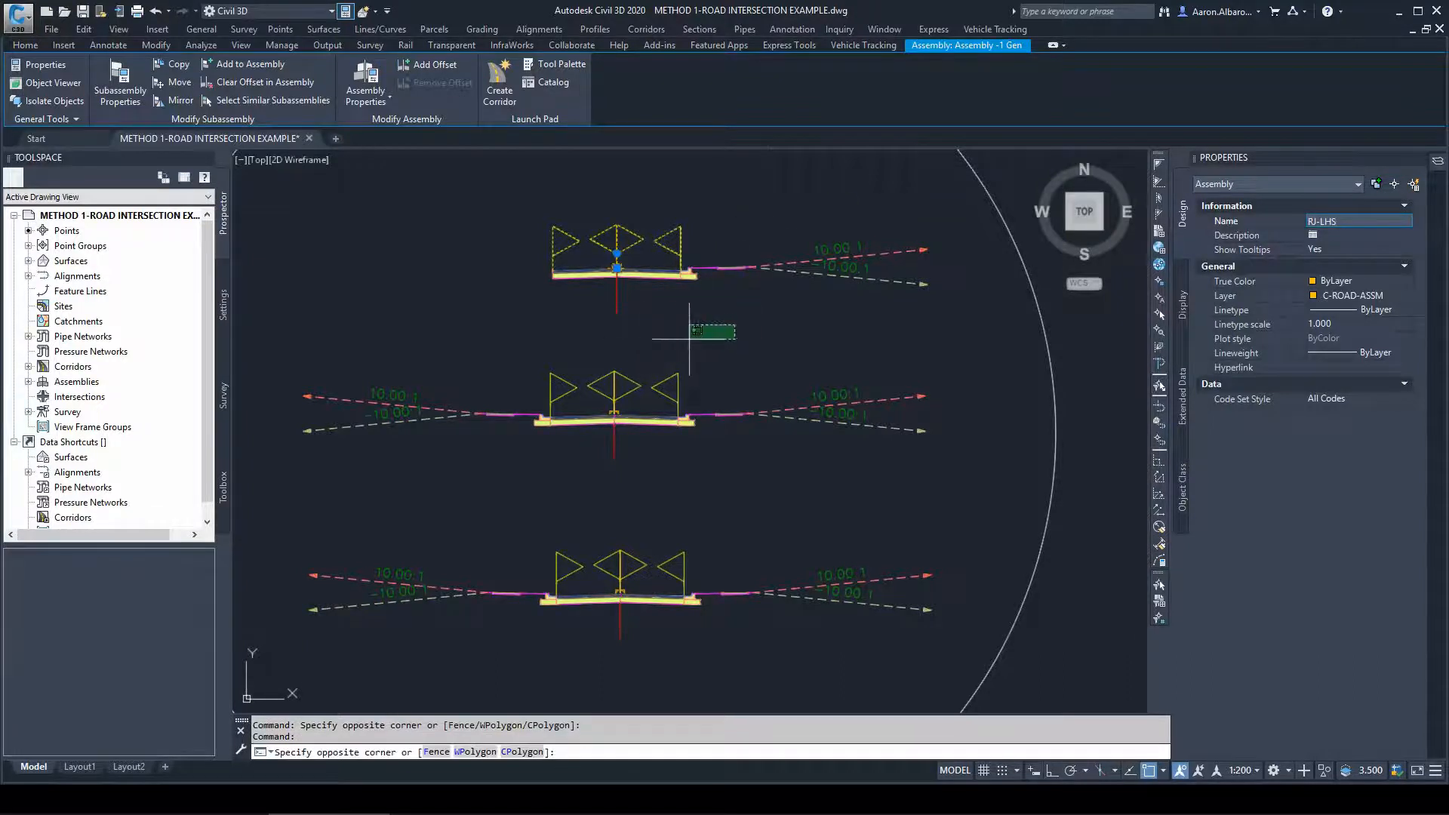
pyautogui.press('Escape')
pyautogui.press('Escape')
pyautogui.scroll(-2, 642, 350)
pyautogui.moveTo(638, 592); pyautogui.dragTo(639, 528, button='middle')
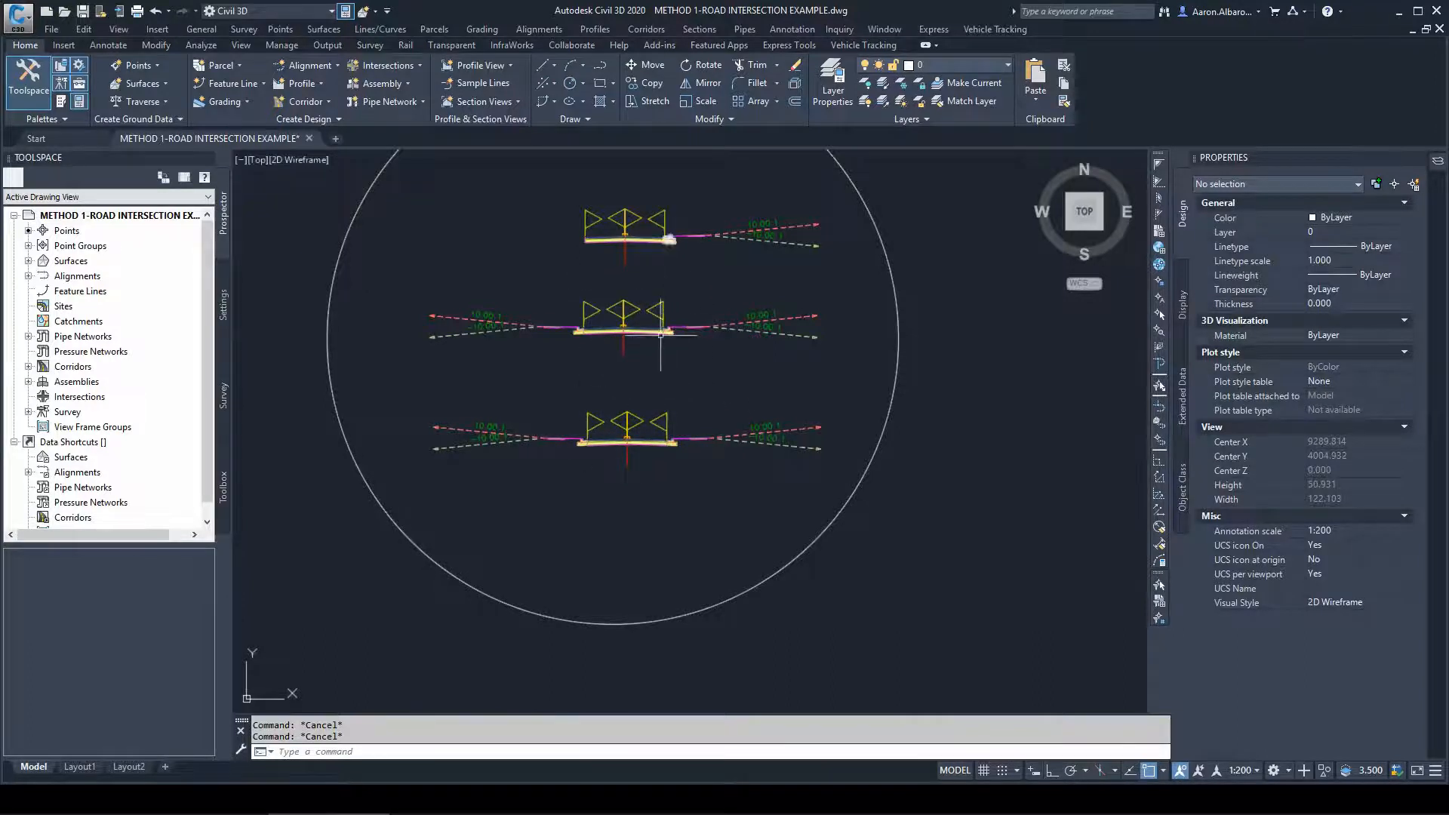
# Inspect the region properties of the main-road corridor's region at the side-road junction, closing them without changes
pyautogui.scroll(-6, 653, 423)
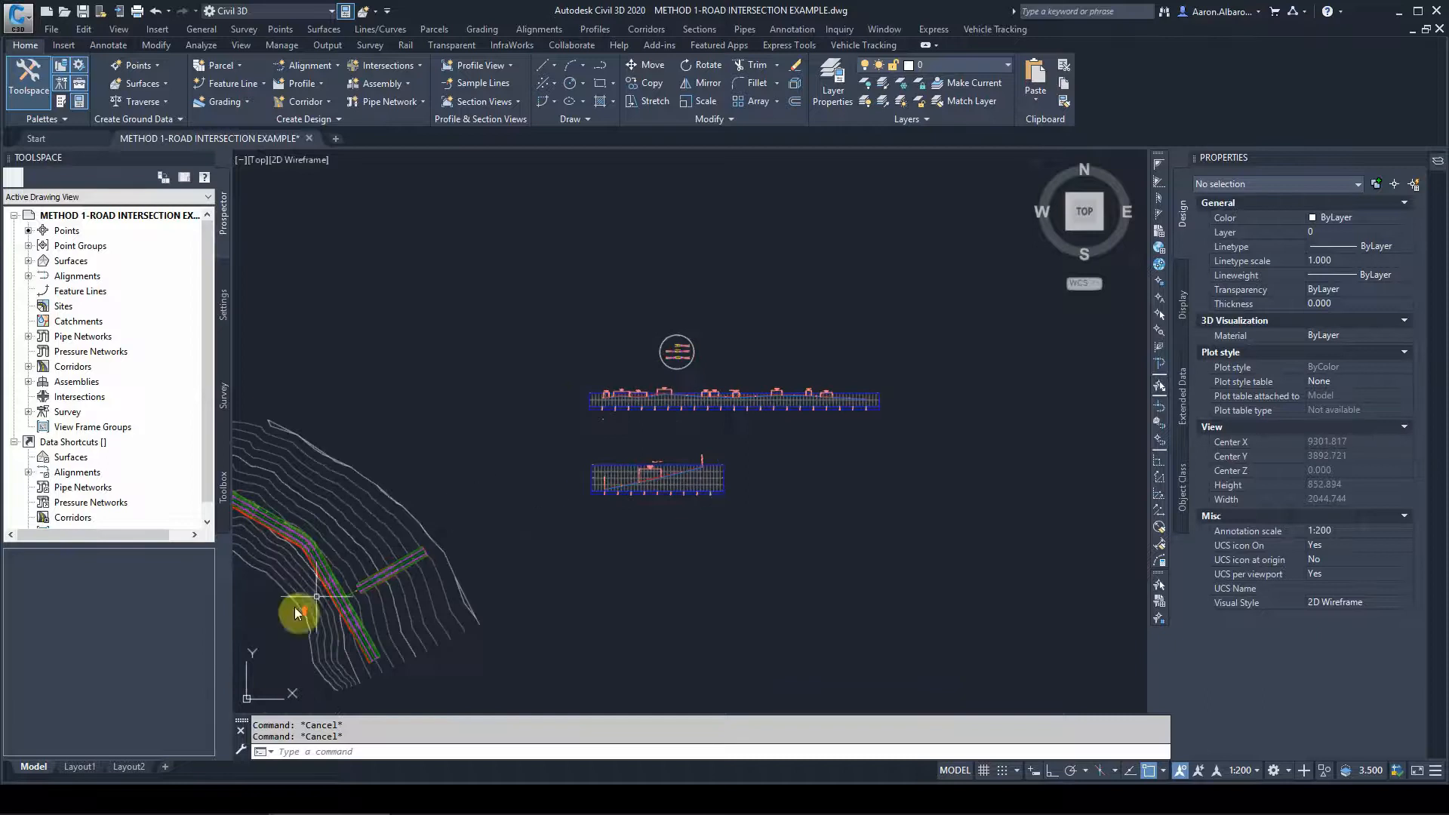
pyautogui.scroll(3, 294, 600)
pyautogui.scroll(3, 528, 428)
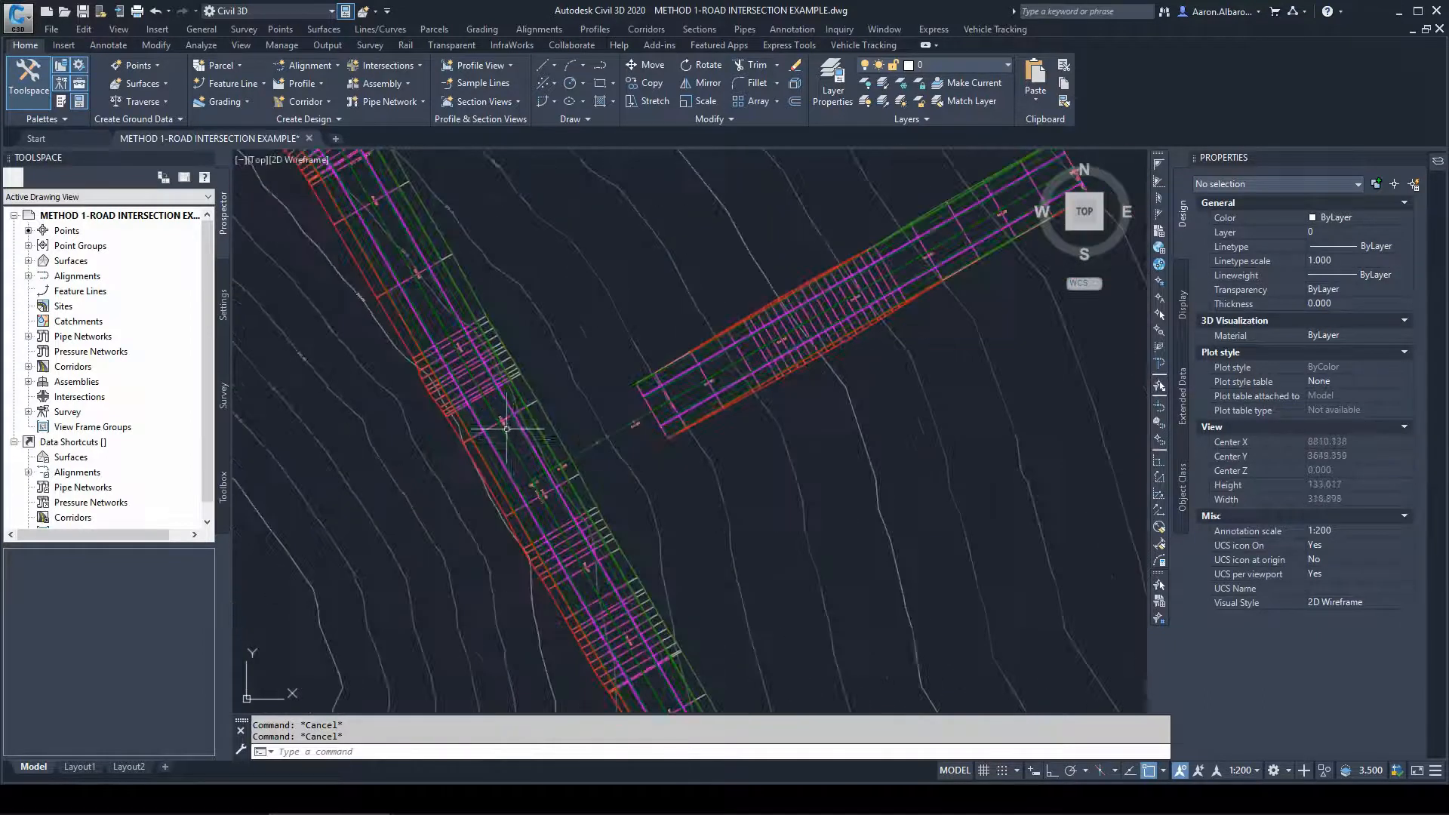
pyautogui.click(528, 428)
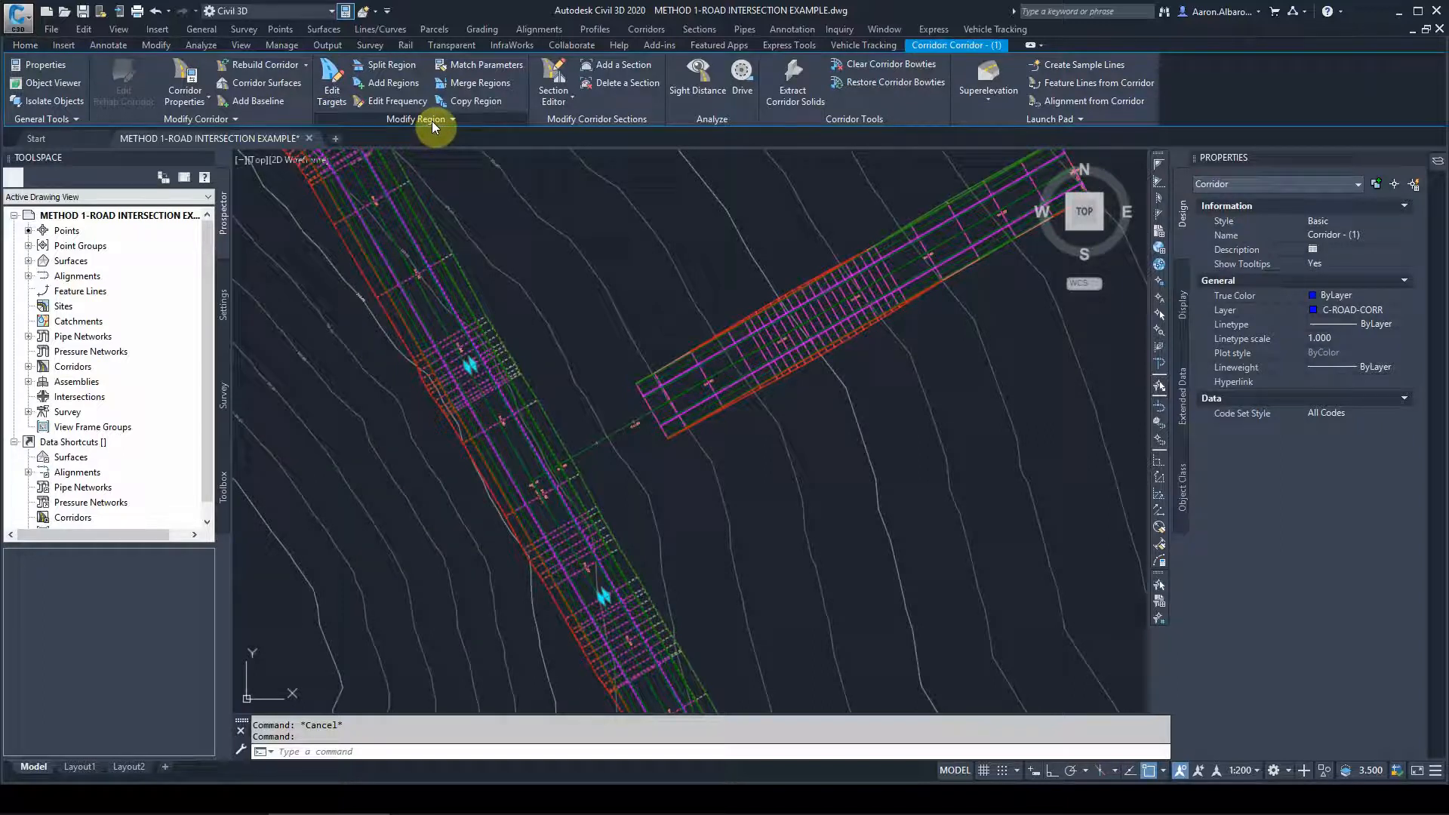
pyautogui.click(431, 121)
pyautogui.press('Escape')
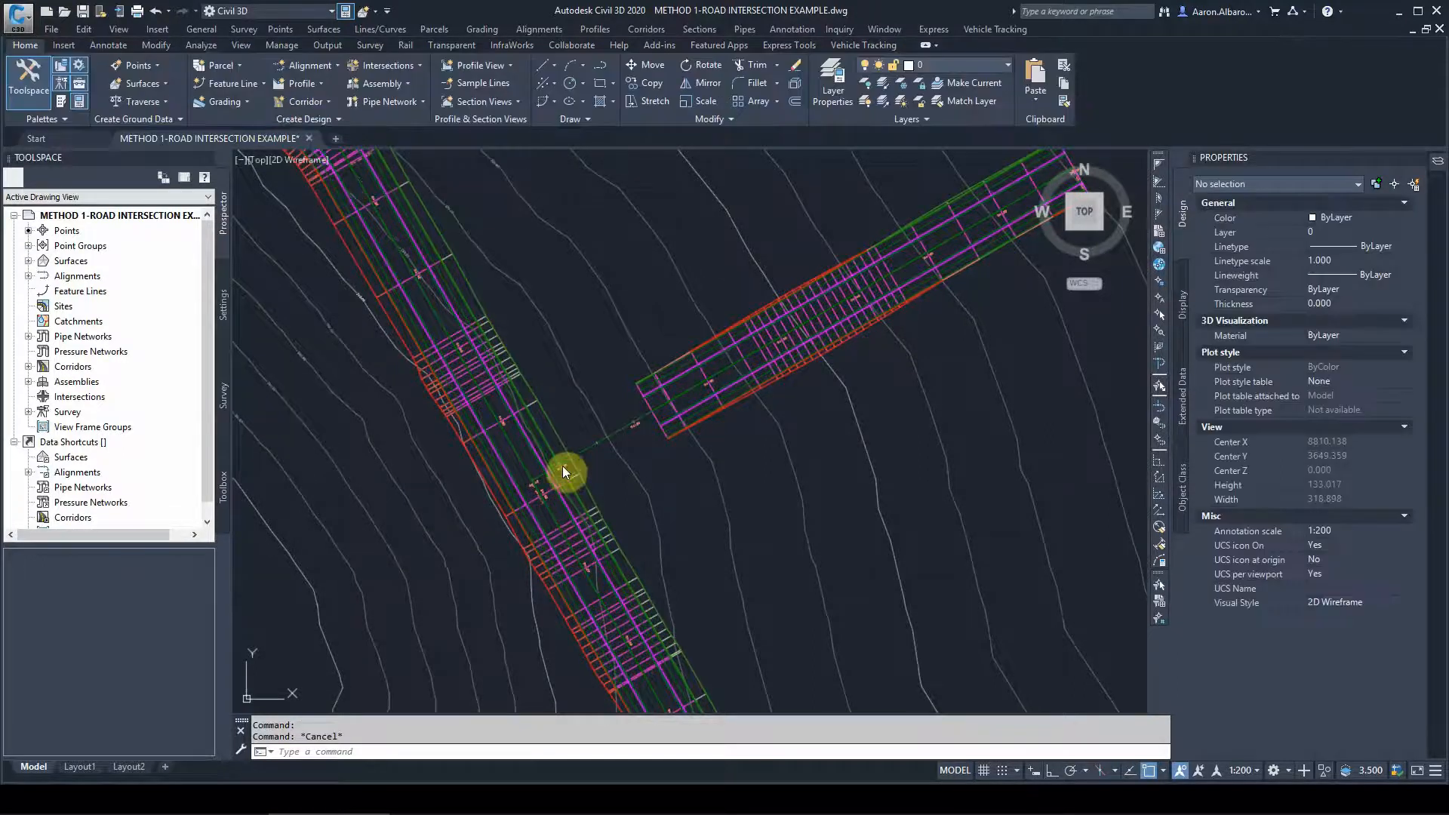
pyautogui.click(563, 468)
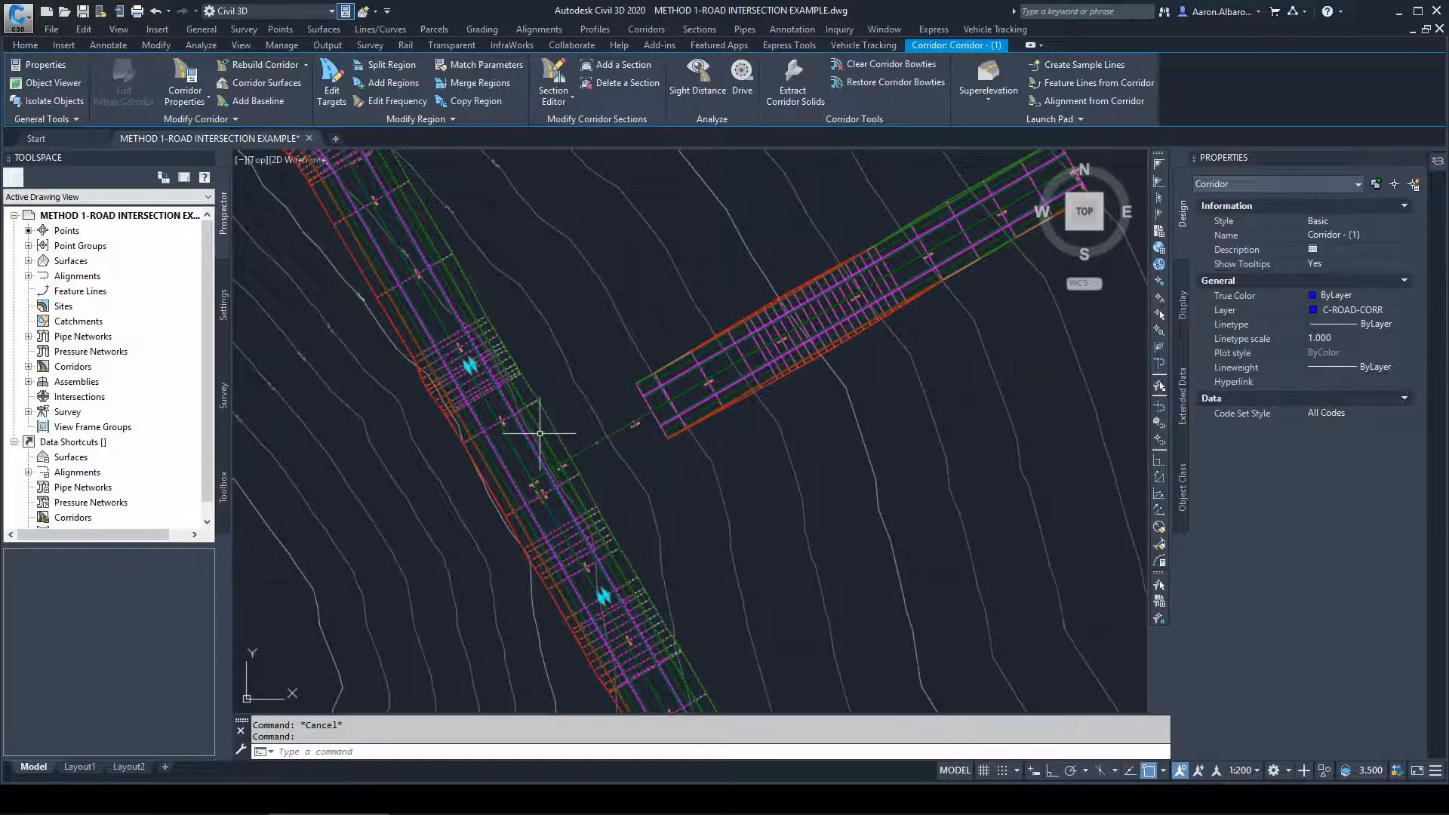
pyautogui.rightClick(540, 433)
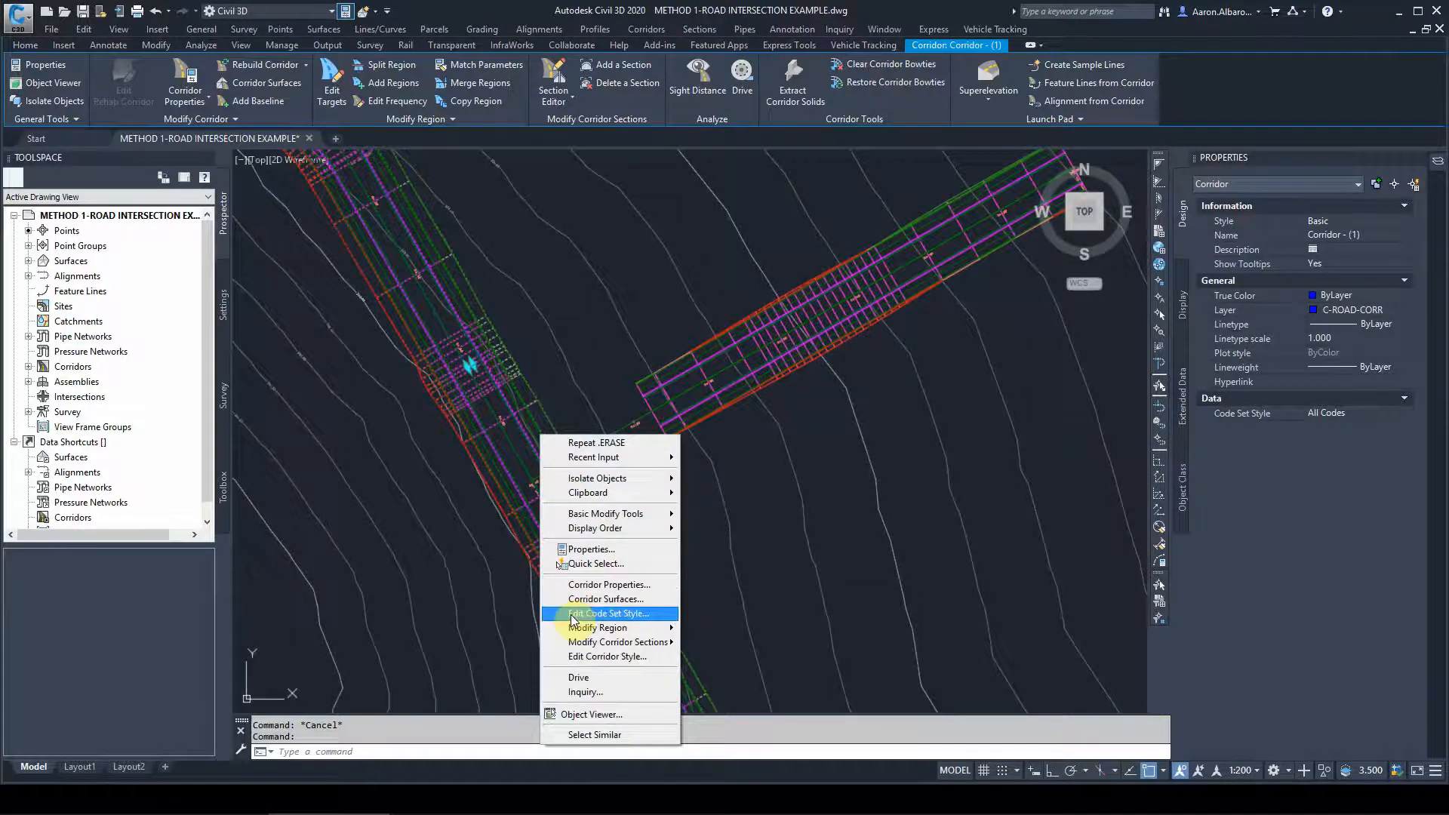
pyautogui.moveTo(578, 629)
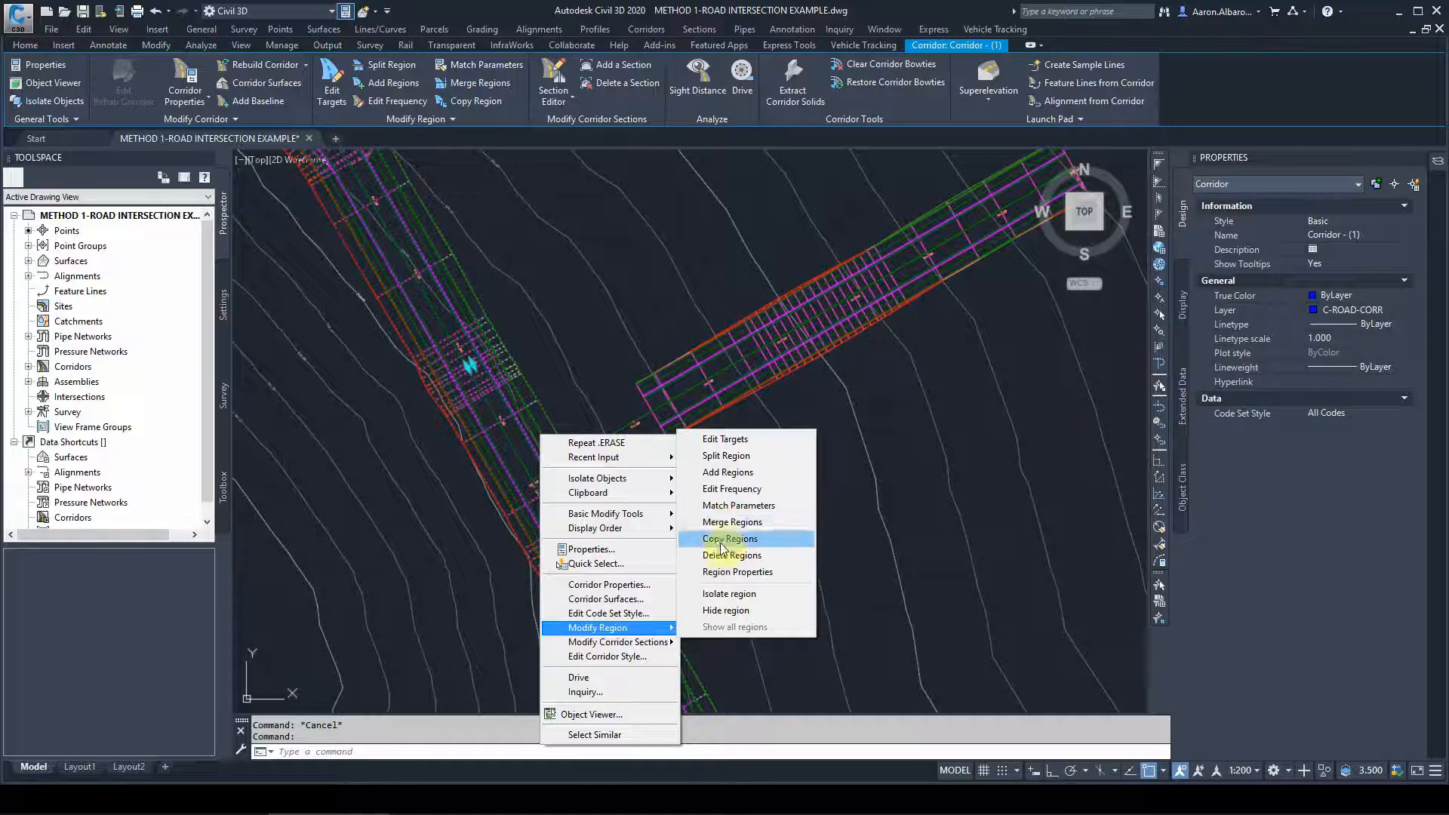
pyautogui.click(718, 572)
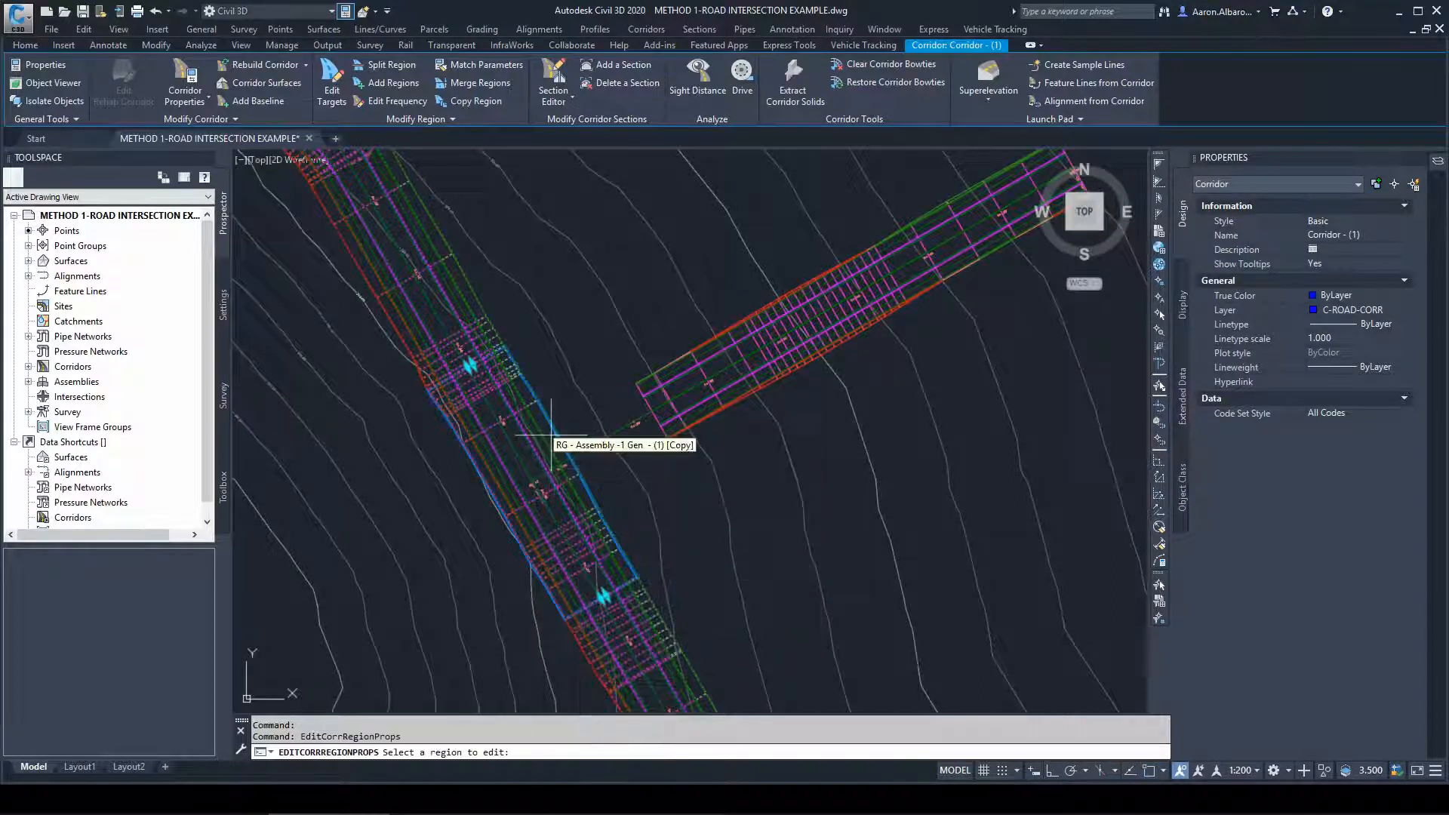
pyautogui.click(543, 475)
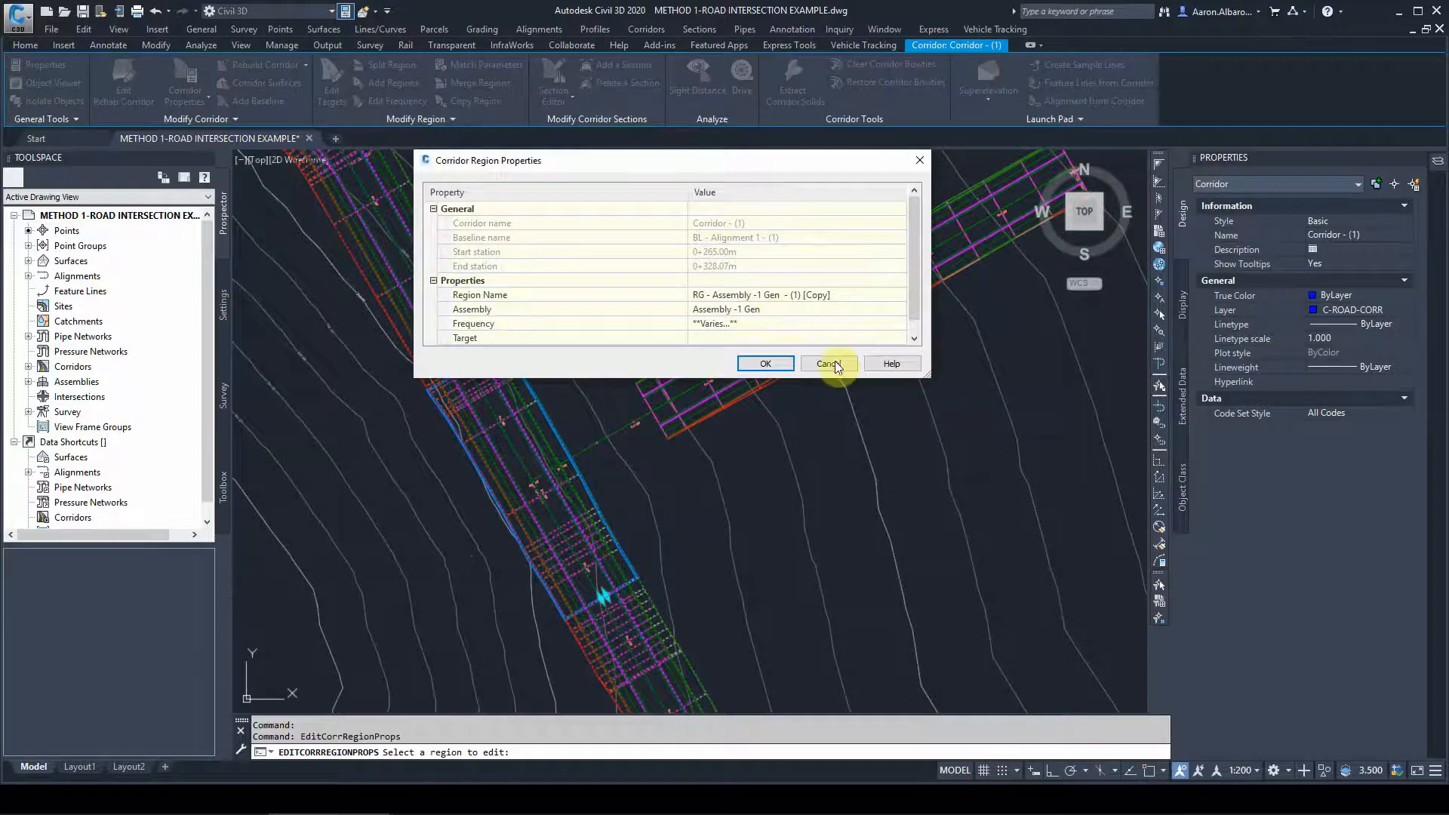
pyautogui.click(830, 364)
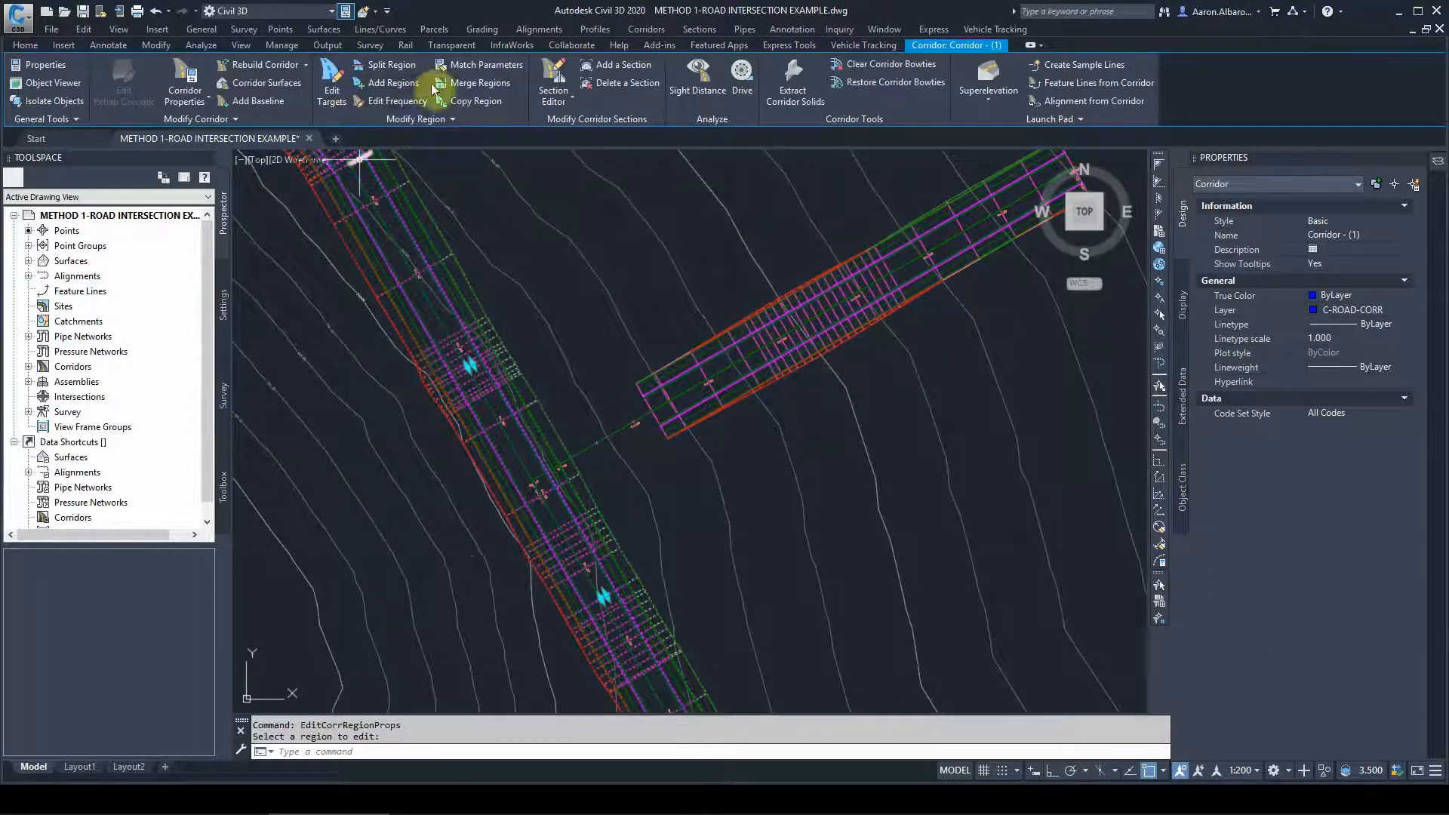
# Assign the RJ-LHS assembly to the main-road corridor region at the side-road junction and deselect the corridor
pyautogui.click(430, 118)
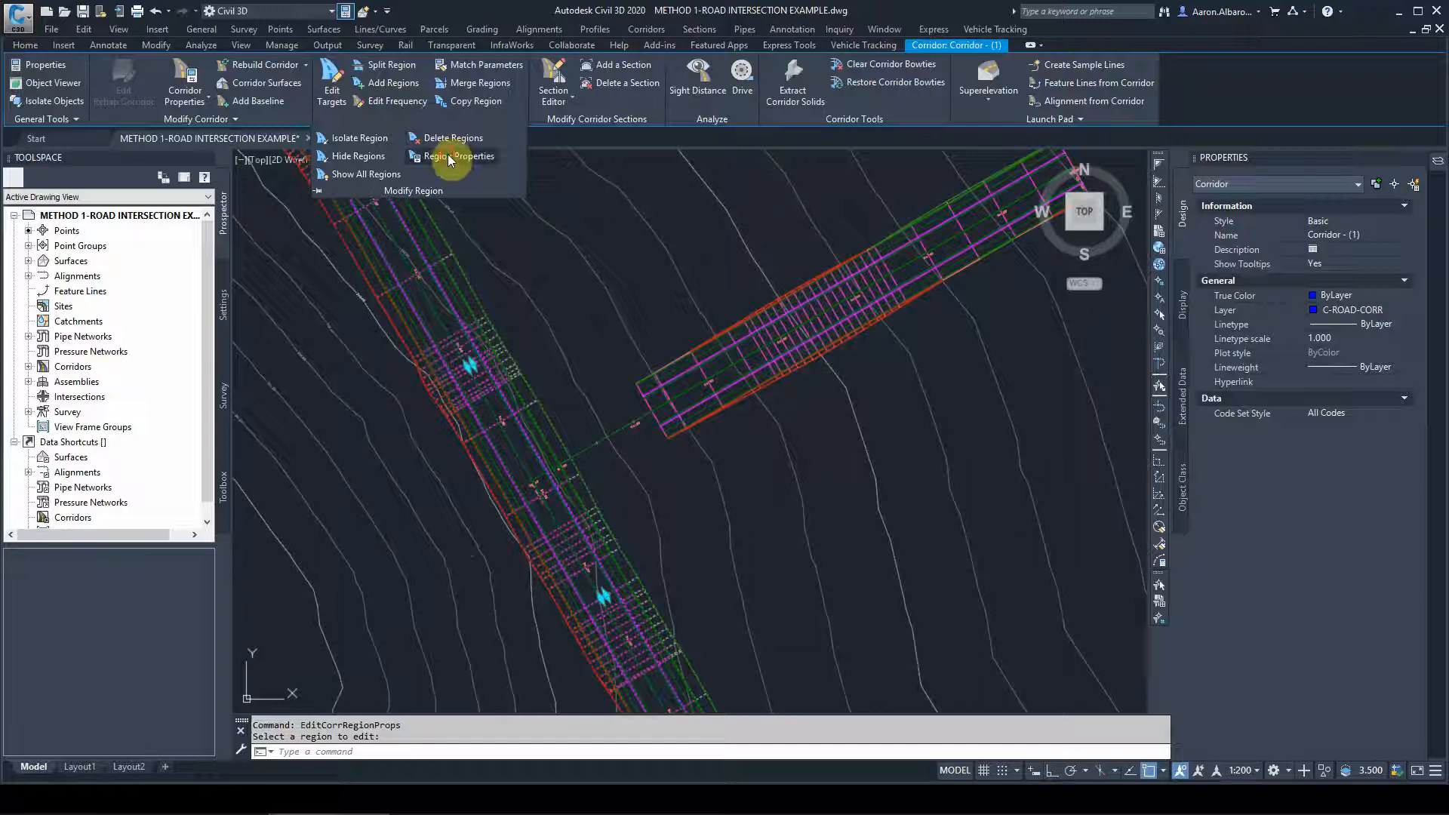
pyautogui.click(427, 516)
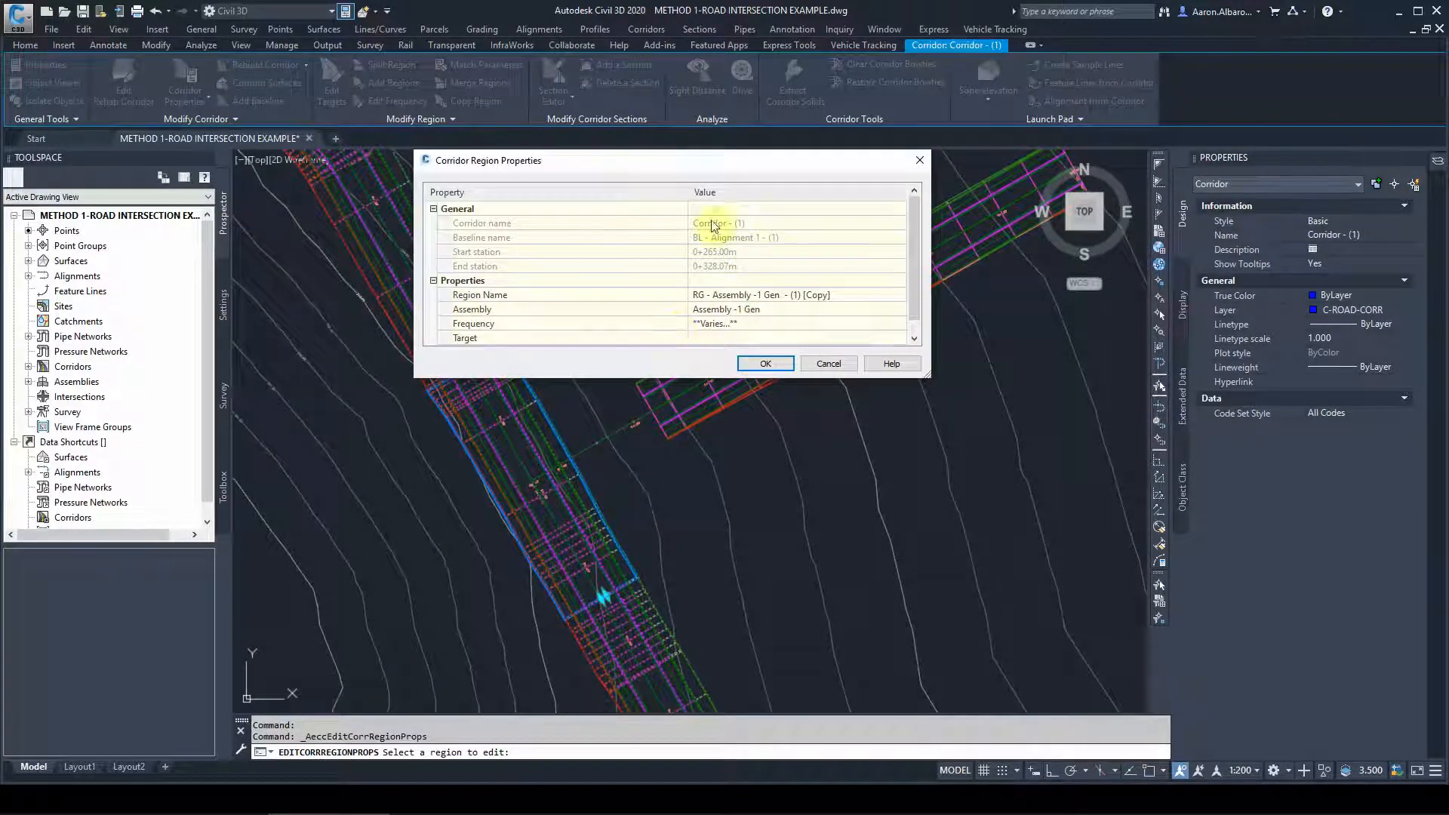
pyautogui.click(726, 311)
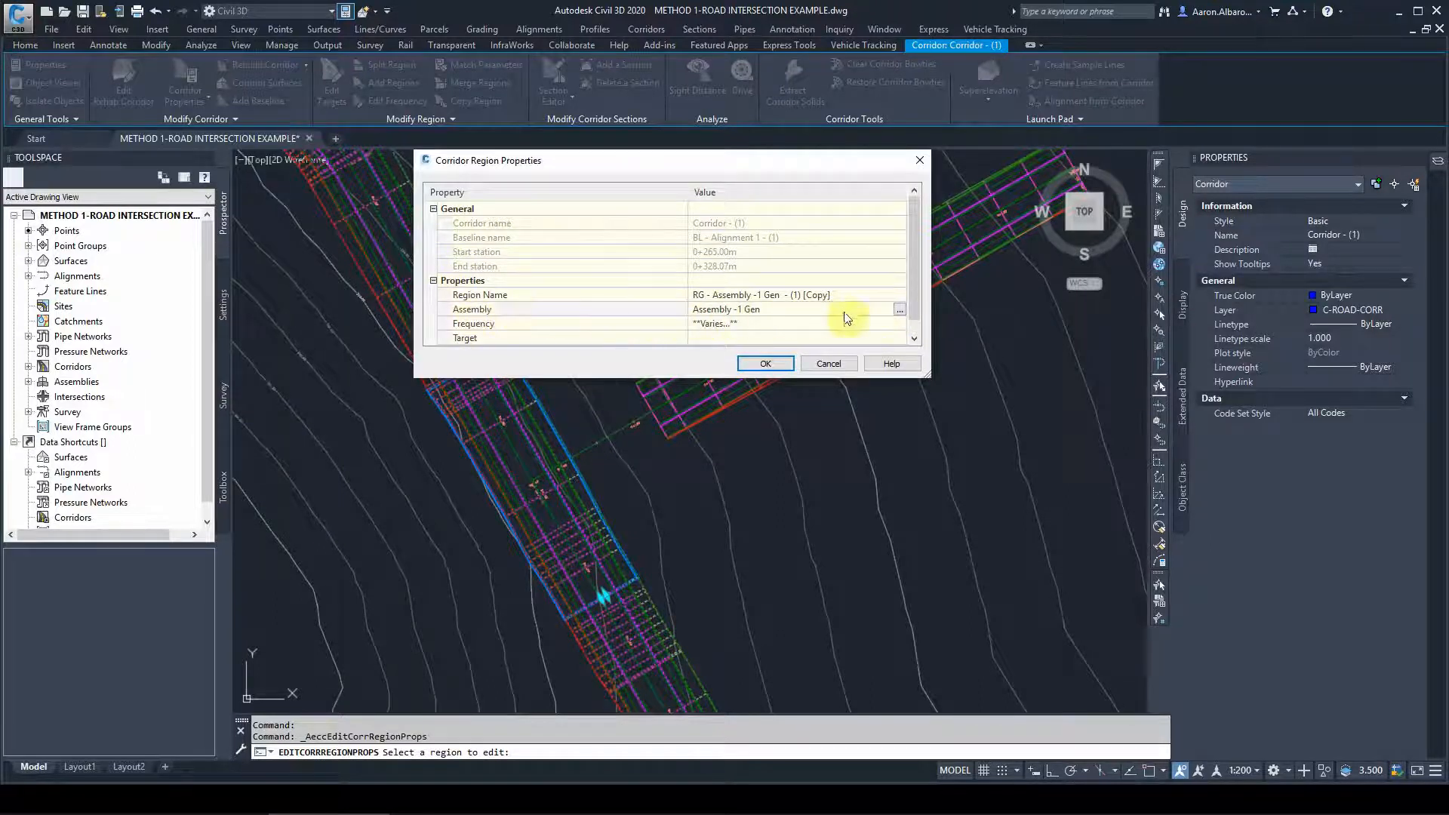
pyautogui.click(900, 311)
pyautogui.click(795, 383)
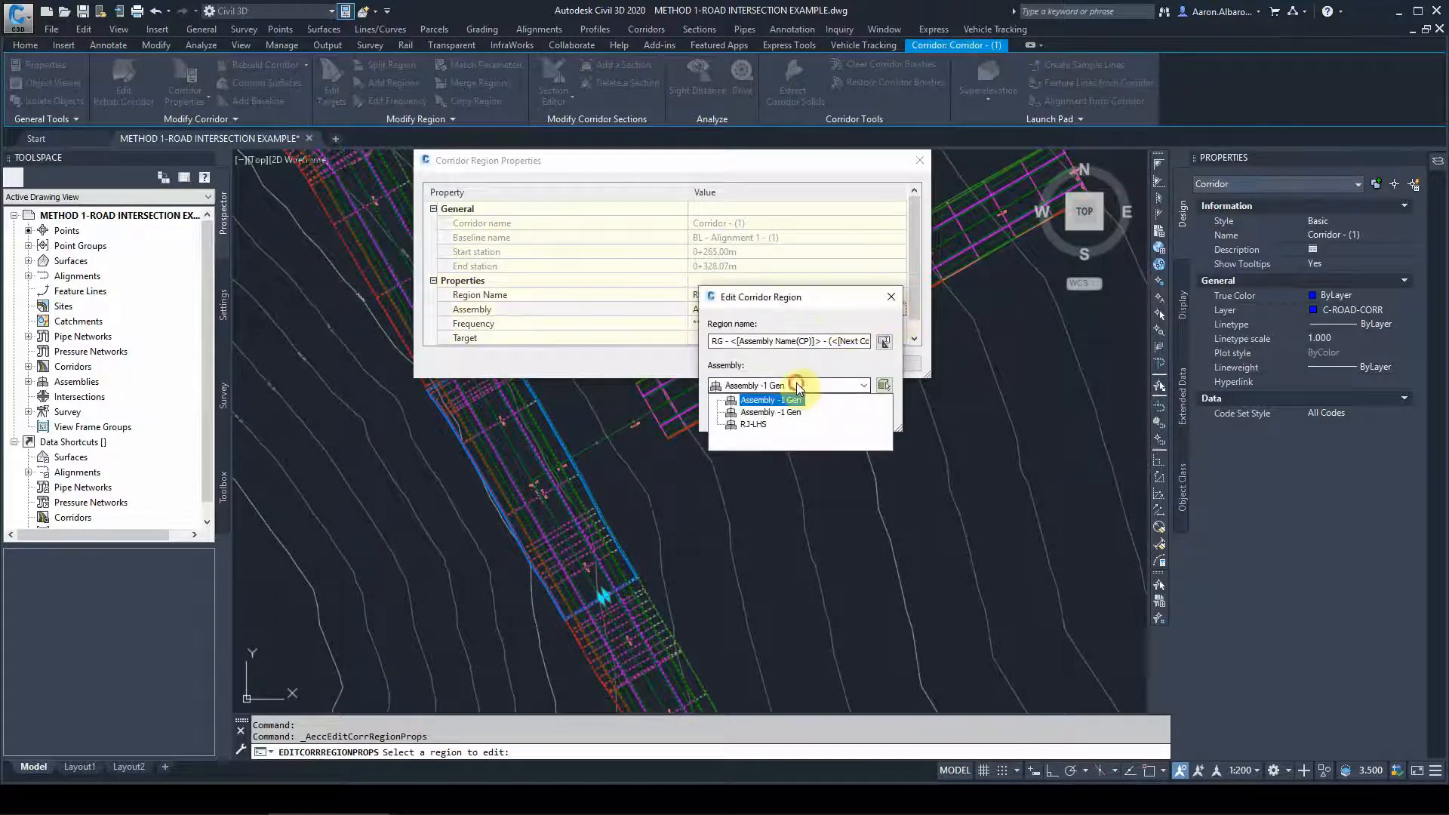
pyautogui.click(751, 425)
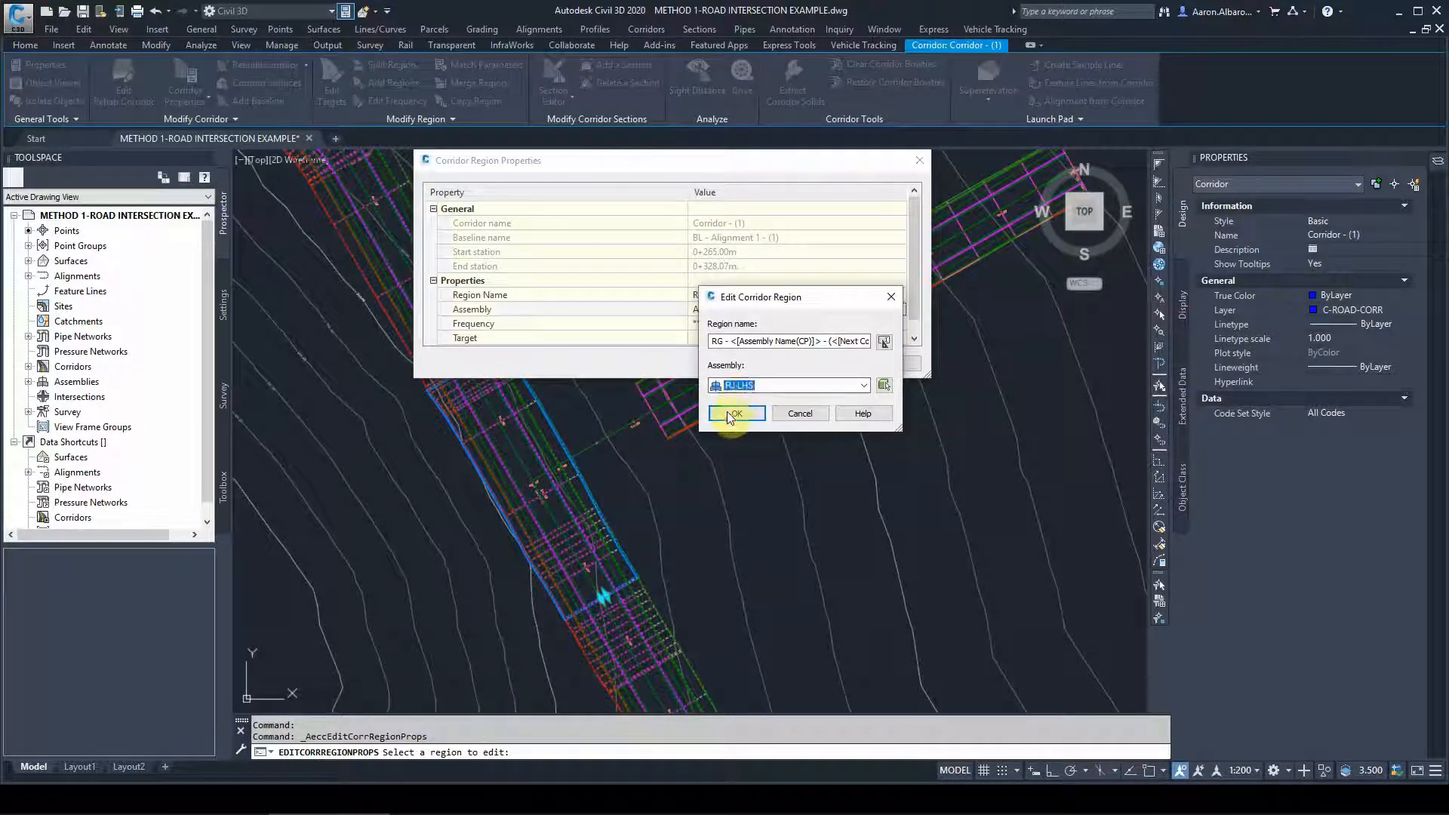
pyautogui.click(727, 412)
pyautogui.click(765, 364)
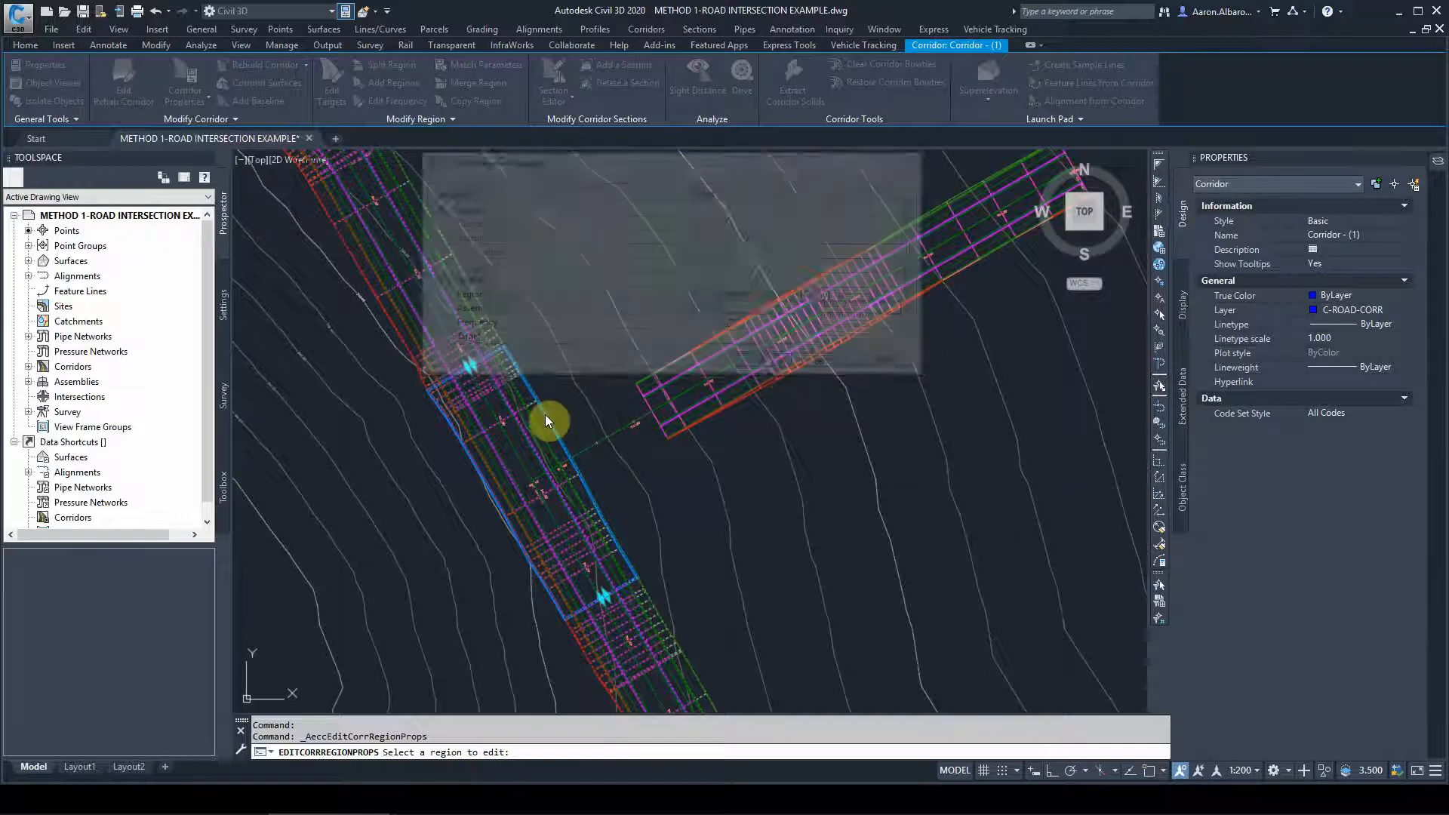
pyautogui.press('Escape')
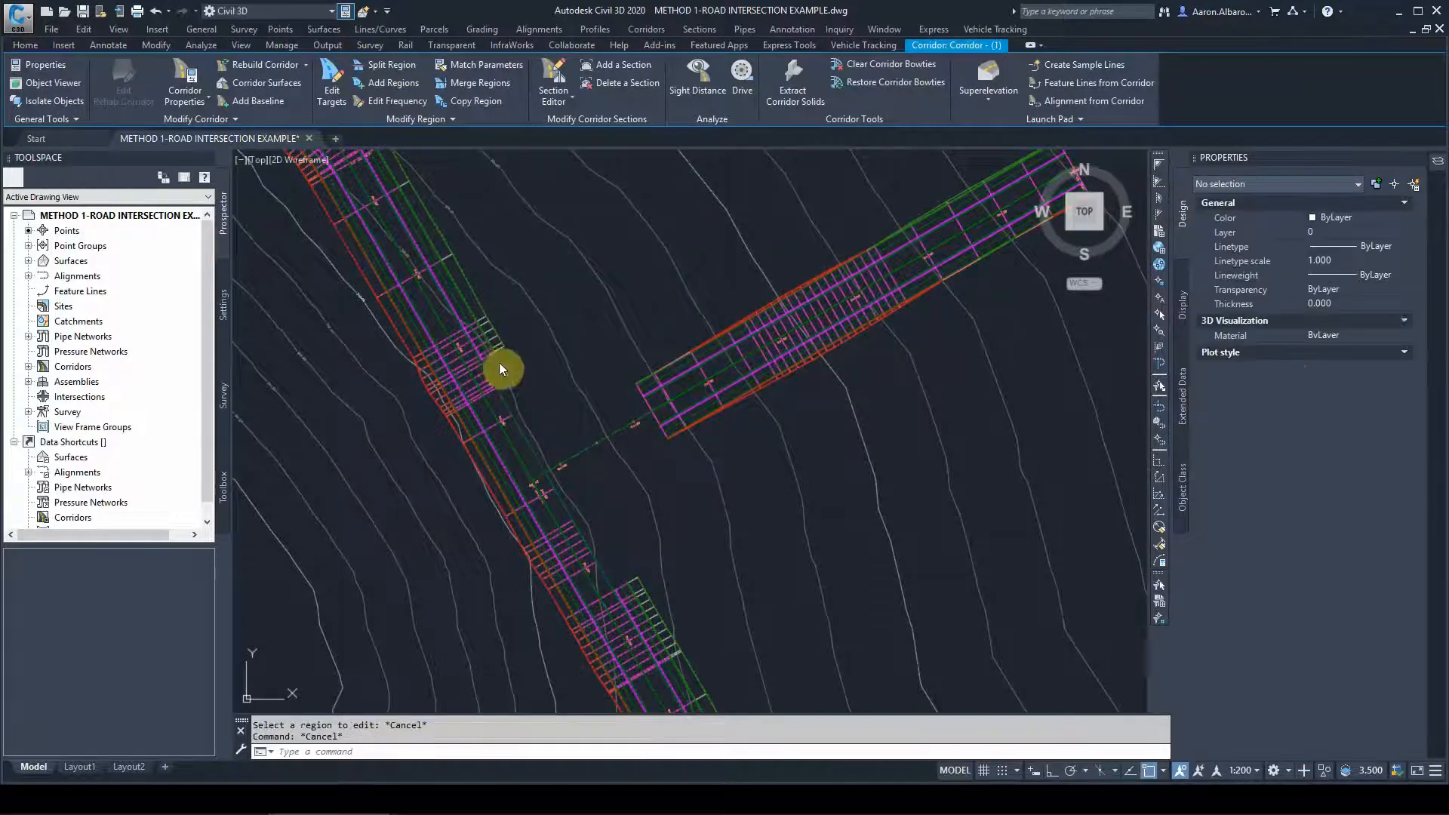
# Set up offset alignments from the side-road centreline (Alignment 2) with 3.6 m offsets on both sides, using the Offsets style
pyautogui.scroll(4, 570, 512)
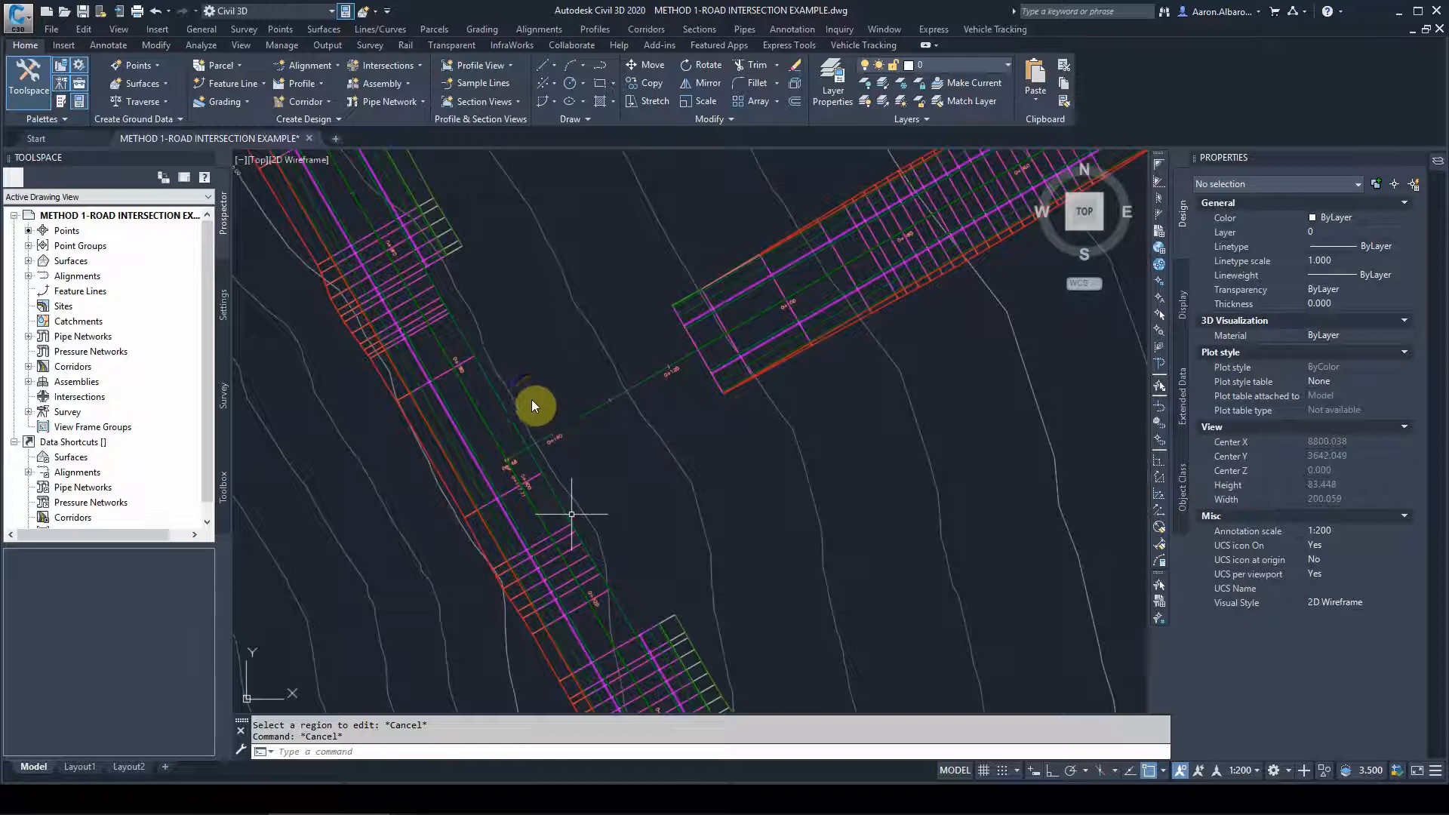
pyautogui.click(542, 319)
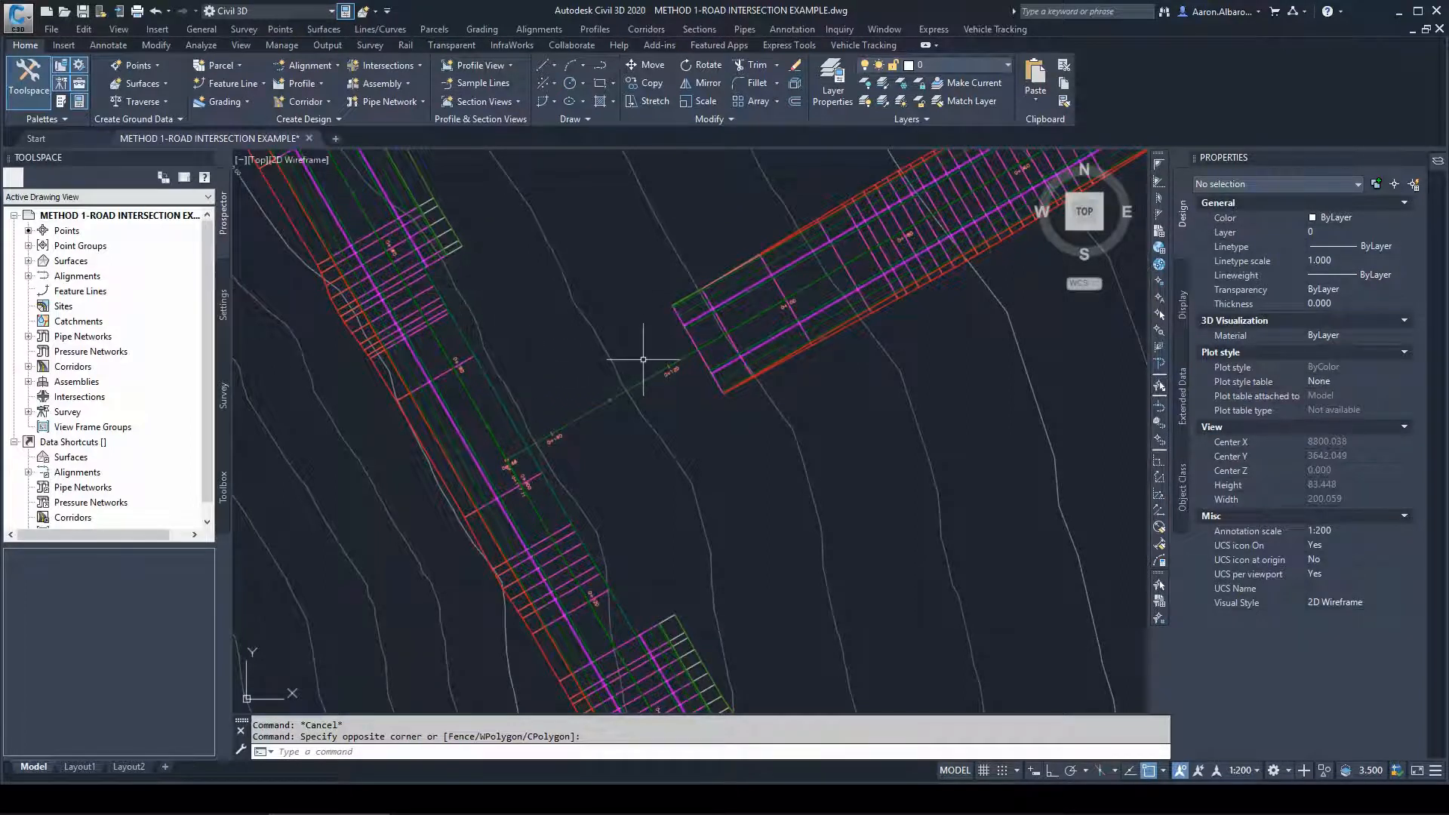
pyautogui.moveTo(643, 359)
pyautogui.moveTo(578, 354)
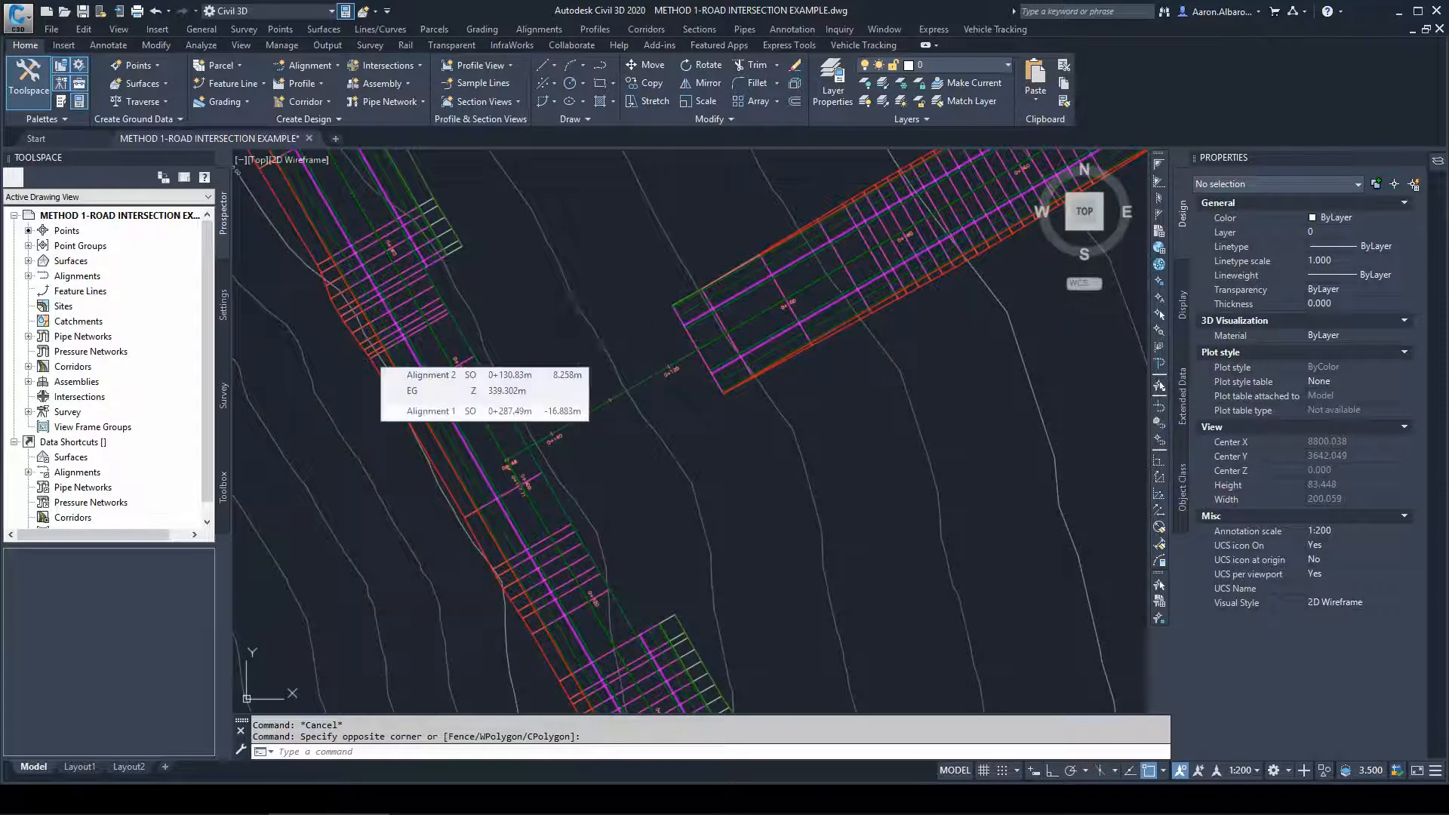
pyautogui.click(589, 413)
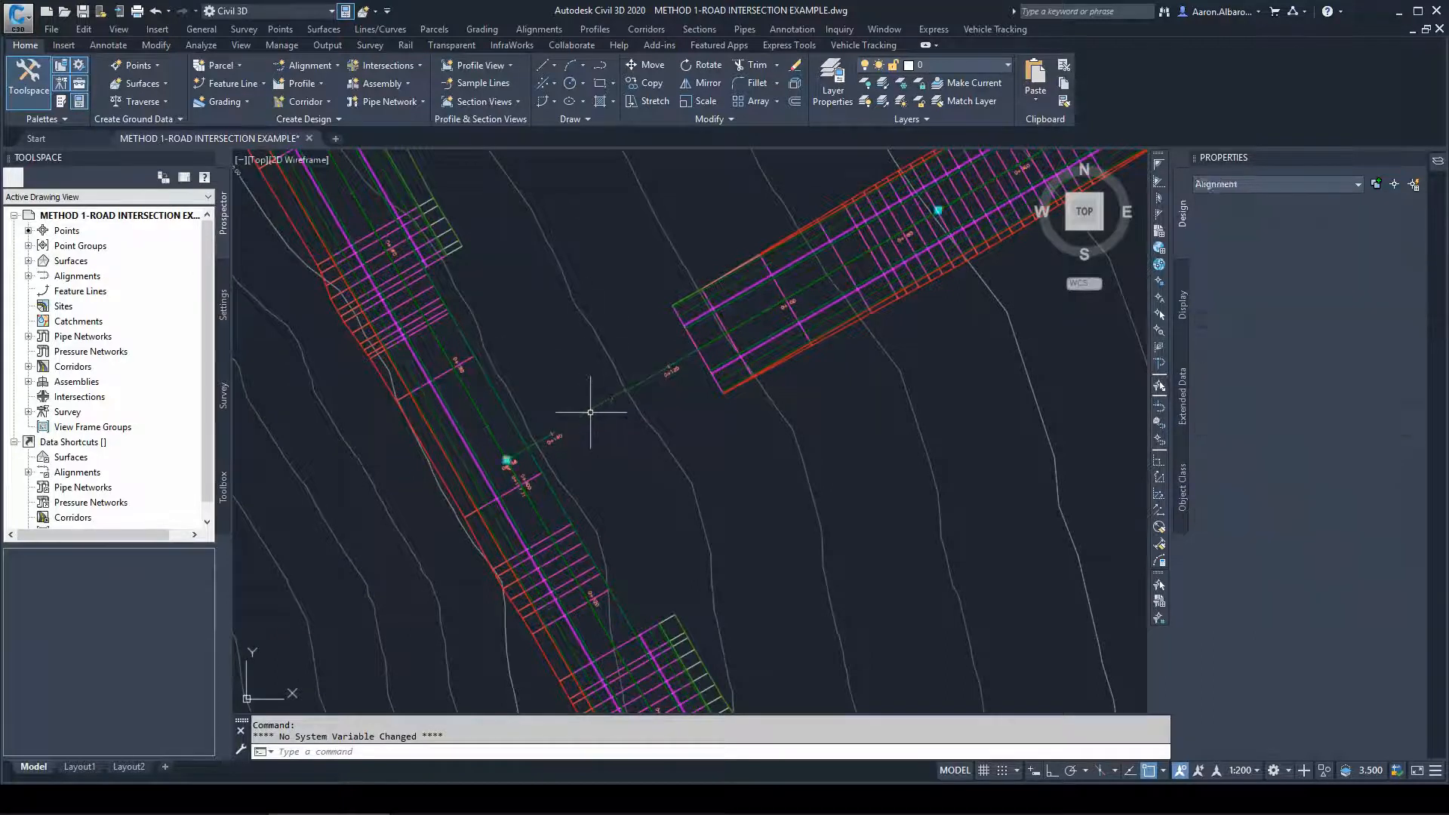
pyautogui.click(747, 64)
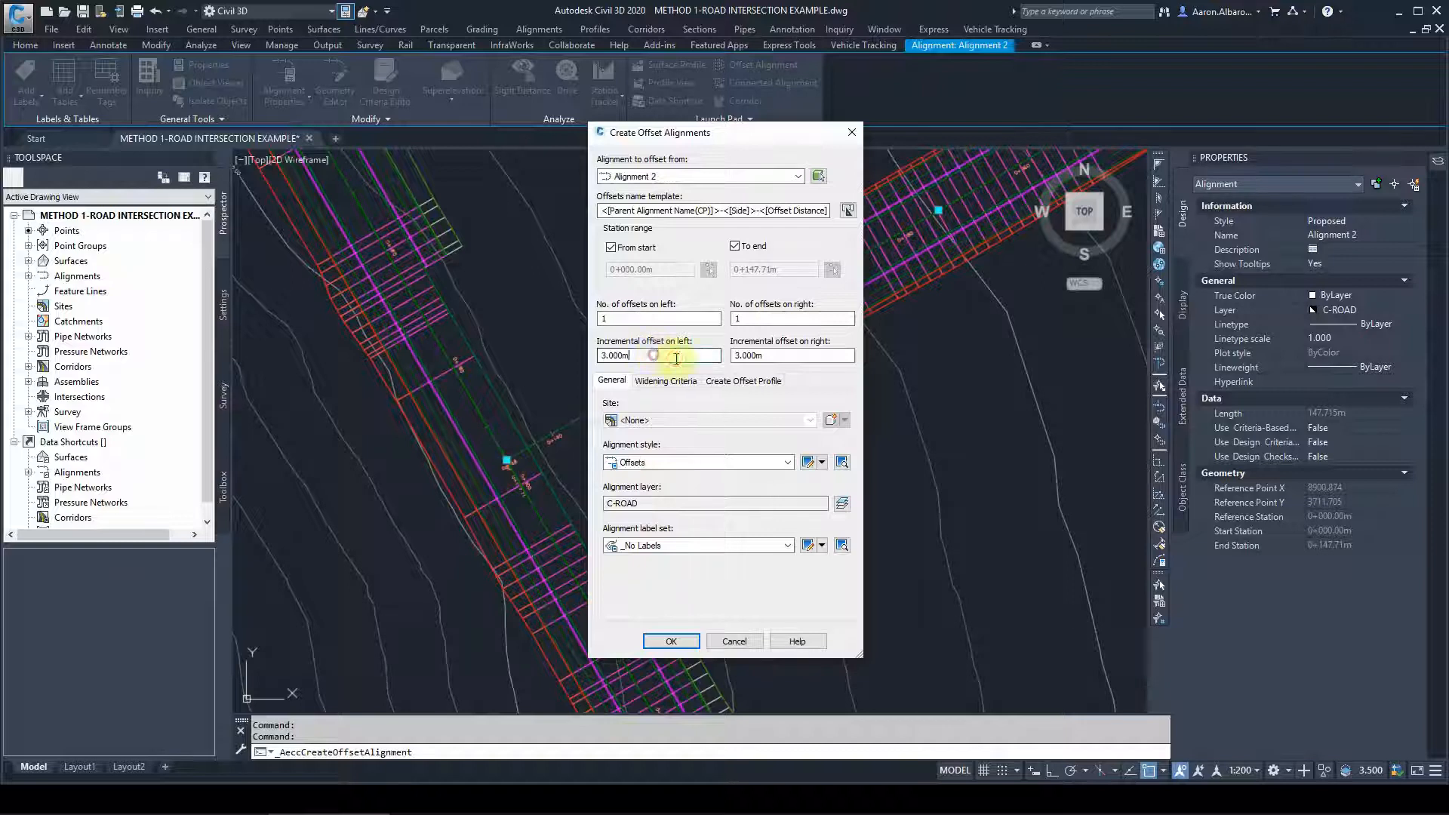
pyautogui.press('BackSpace')
pyautogui.press('BackSpace')
pyautogui.press('BackSpace')
pyautogui.press('BackSpace')
pyautogui.press('BackSpace')
pyautogui.press('BackSpace')
pyautogui.write('5')
pyautogui.press('Tab')
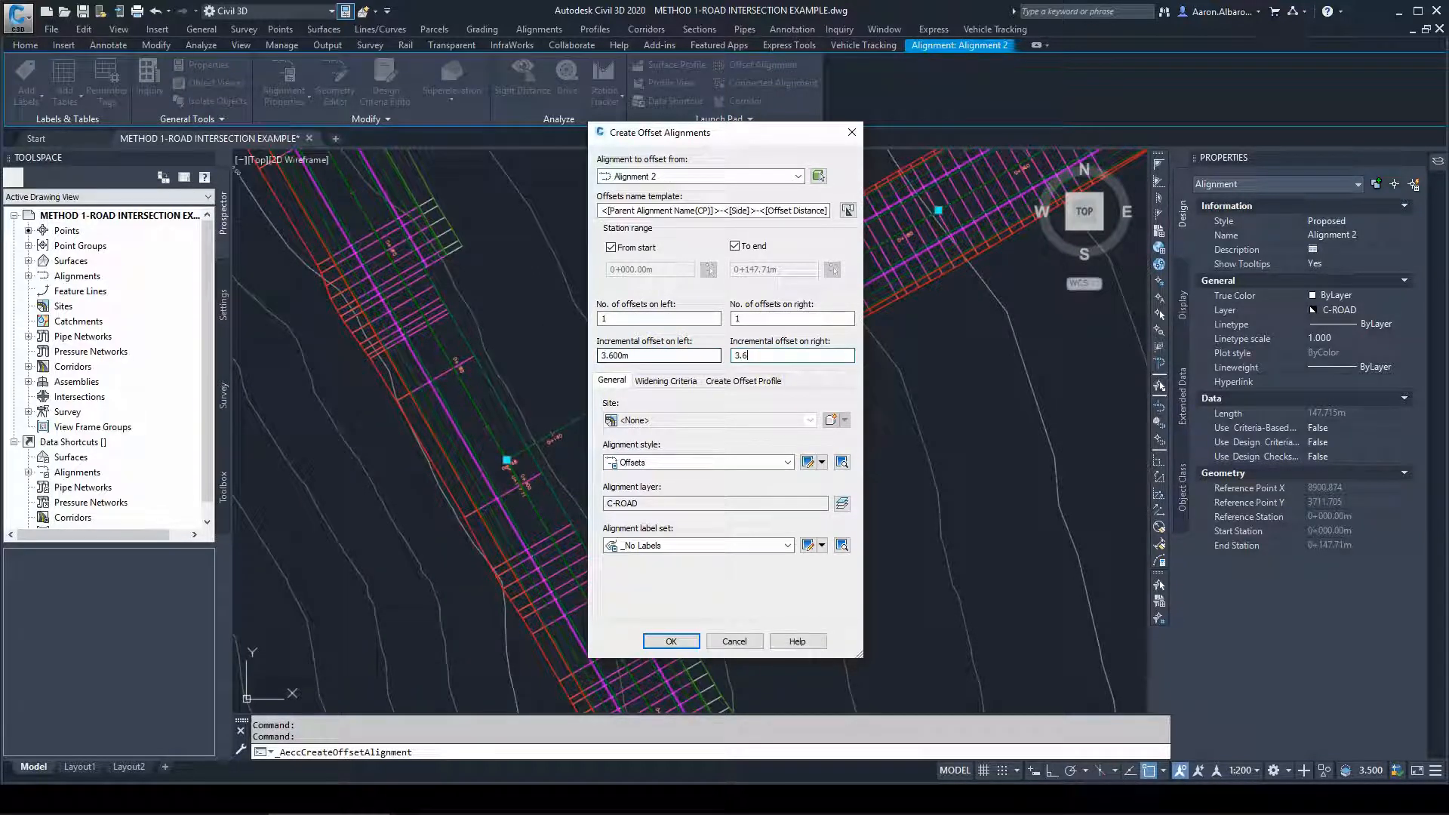
pyautogui.click(647, 464)
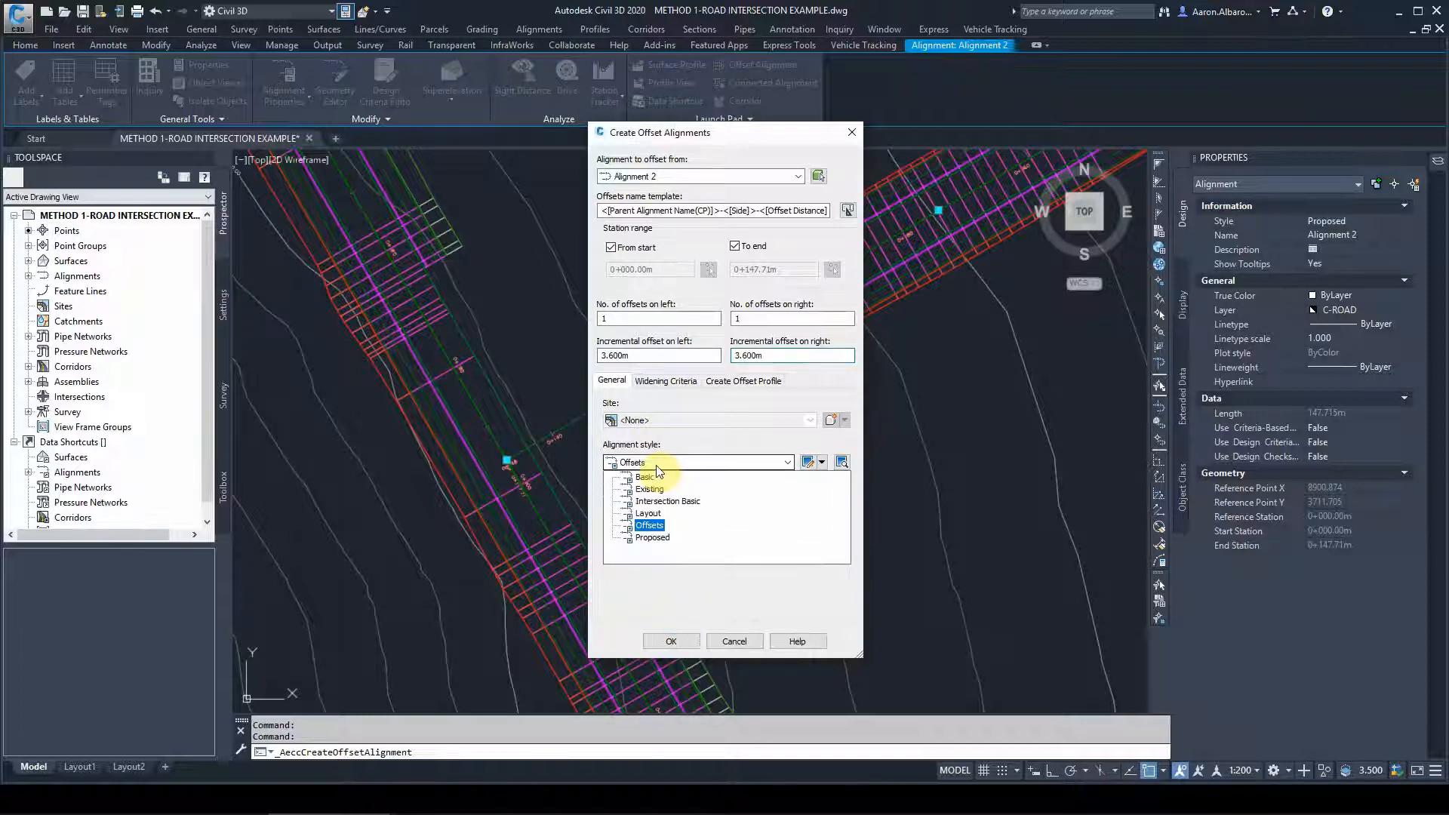
pyautogui.click(644, 458)
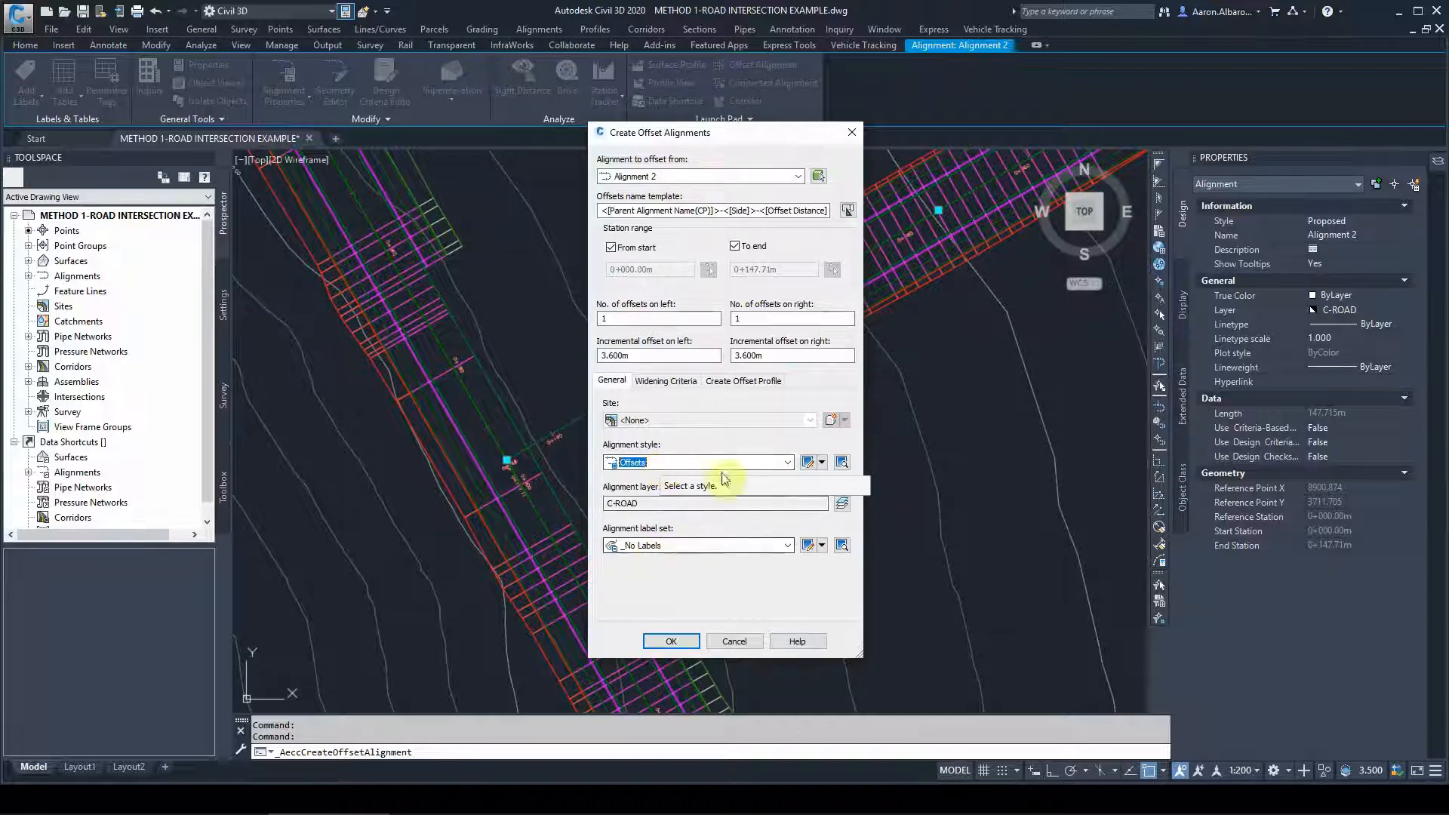
# Give the side-road offsets profiles based on PRO-PRO-ALIGNMENT 2 with a -3% cross slope, and create the offset alignments
pyautogui.click(764, 383)
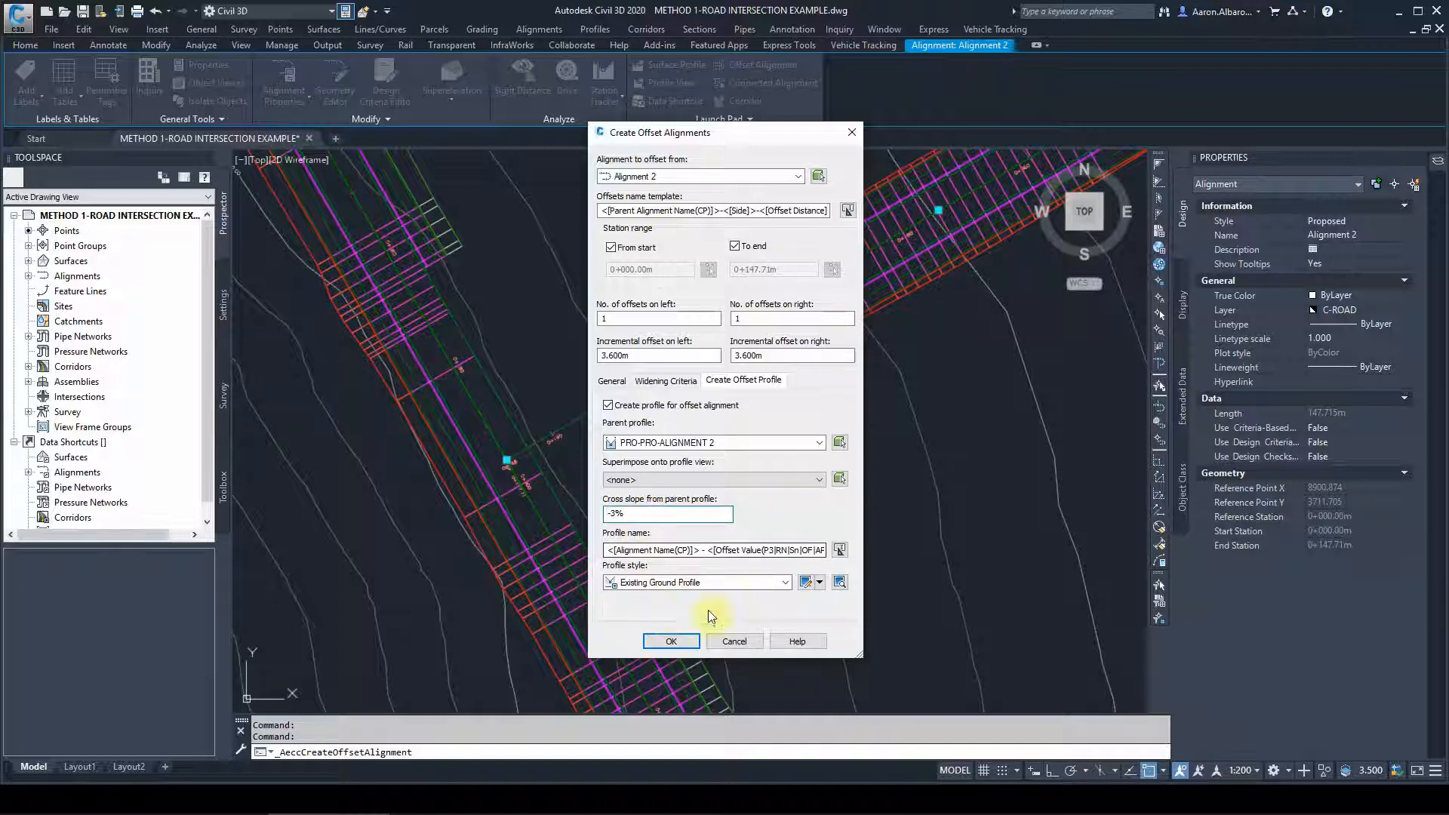
pyautogui.click(669, 642)
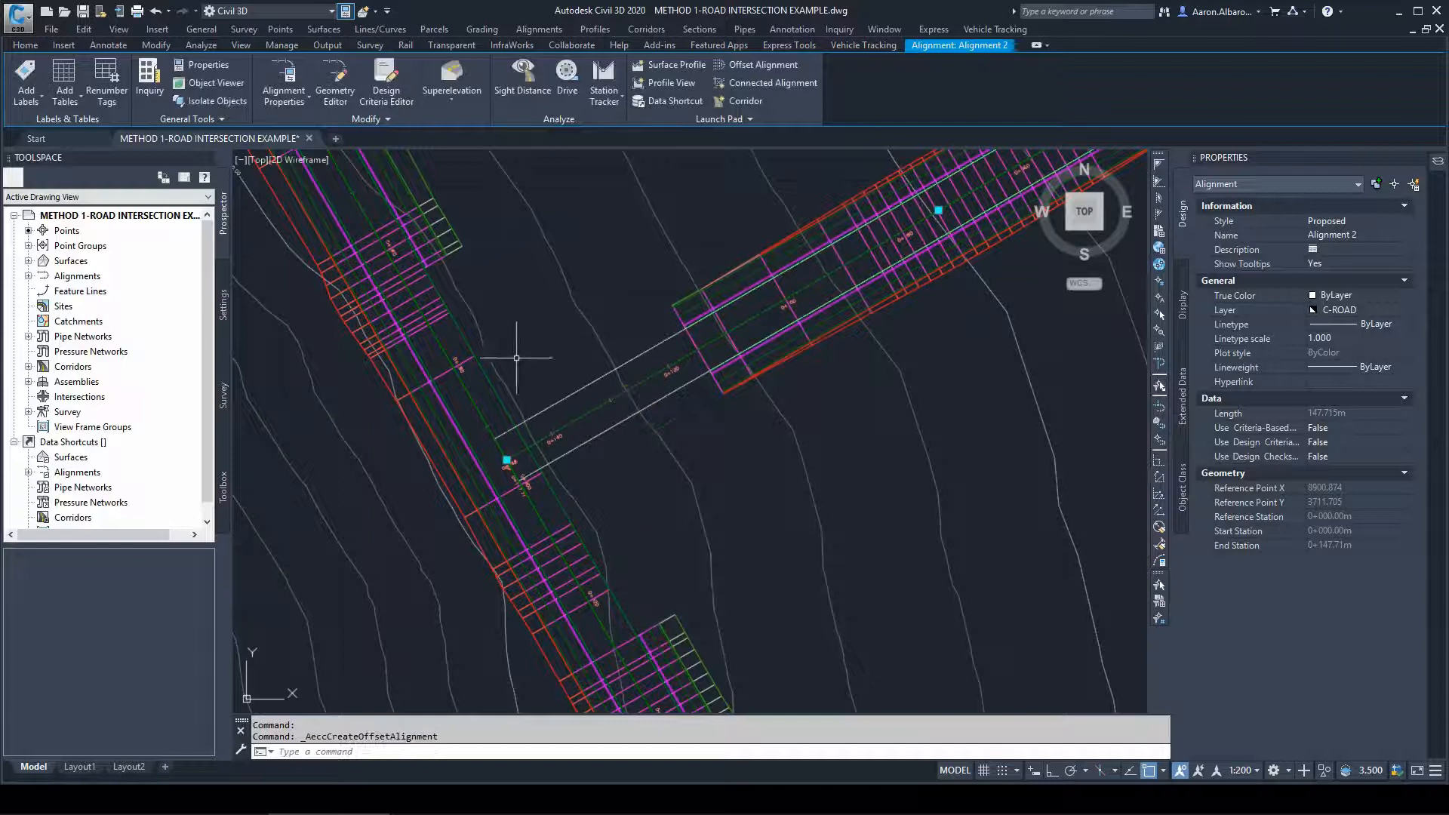
pyautogui.press('Escape')
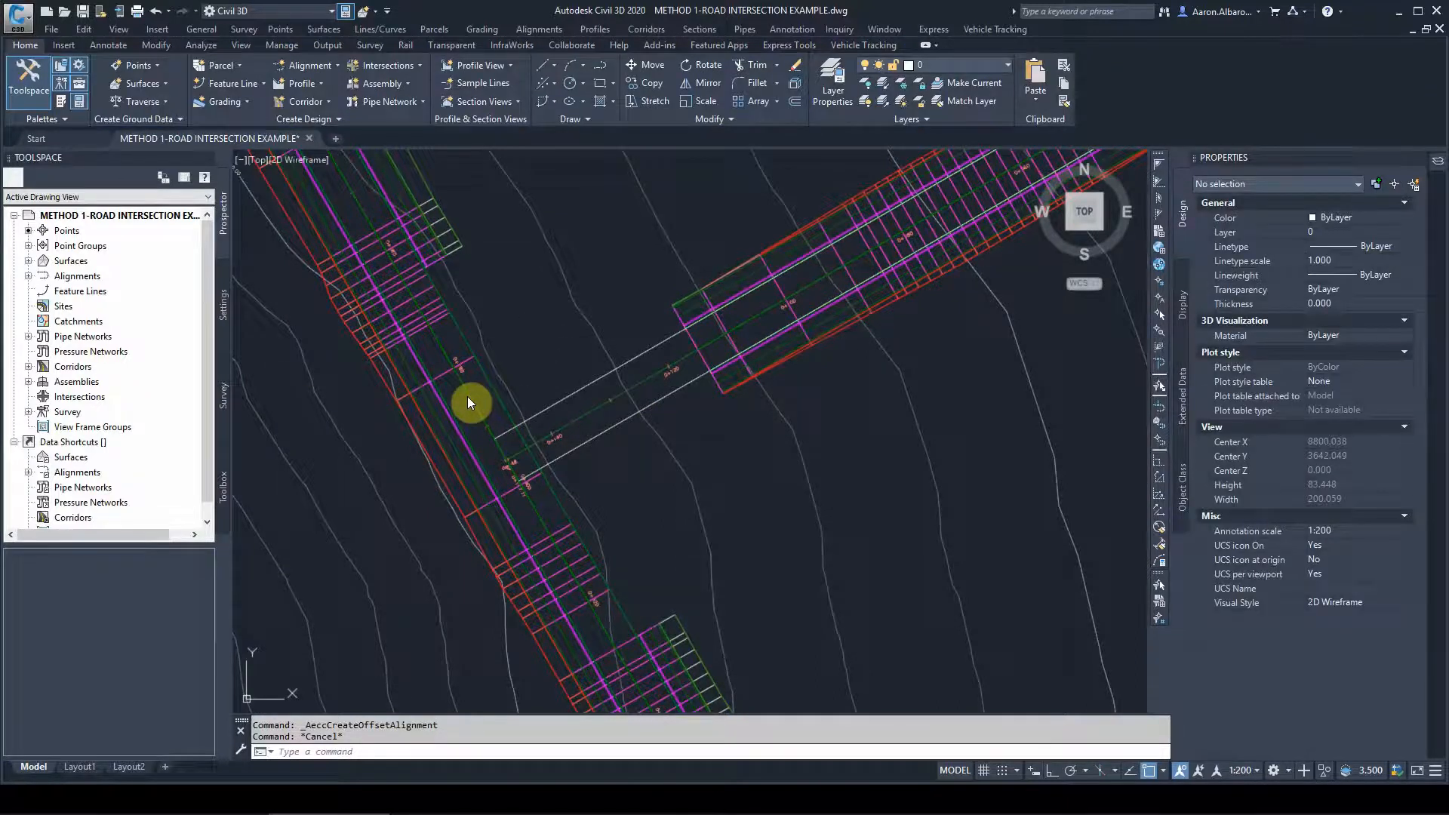
# Send the main-road corridor to the back of the display order so its centreline alignment can be selected
pyautogui.click(468, 396)
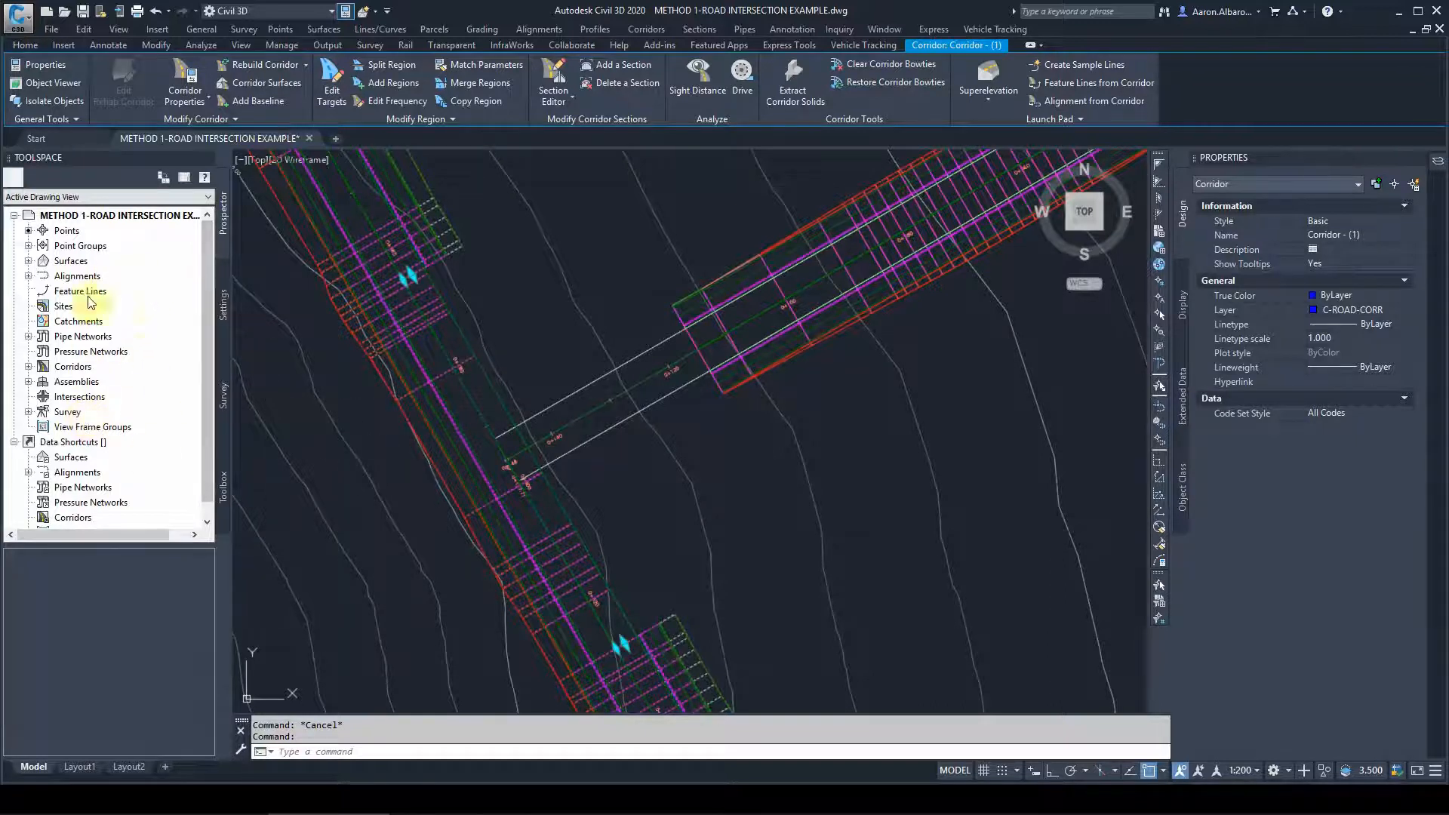
pyautogui.rightClick(478, 410)
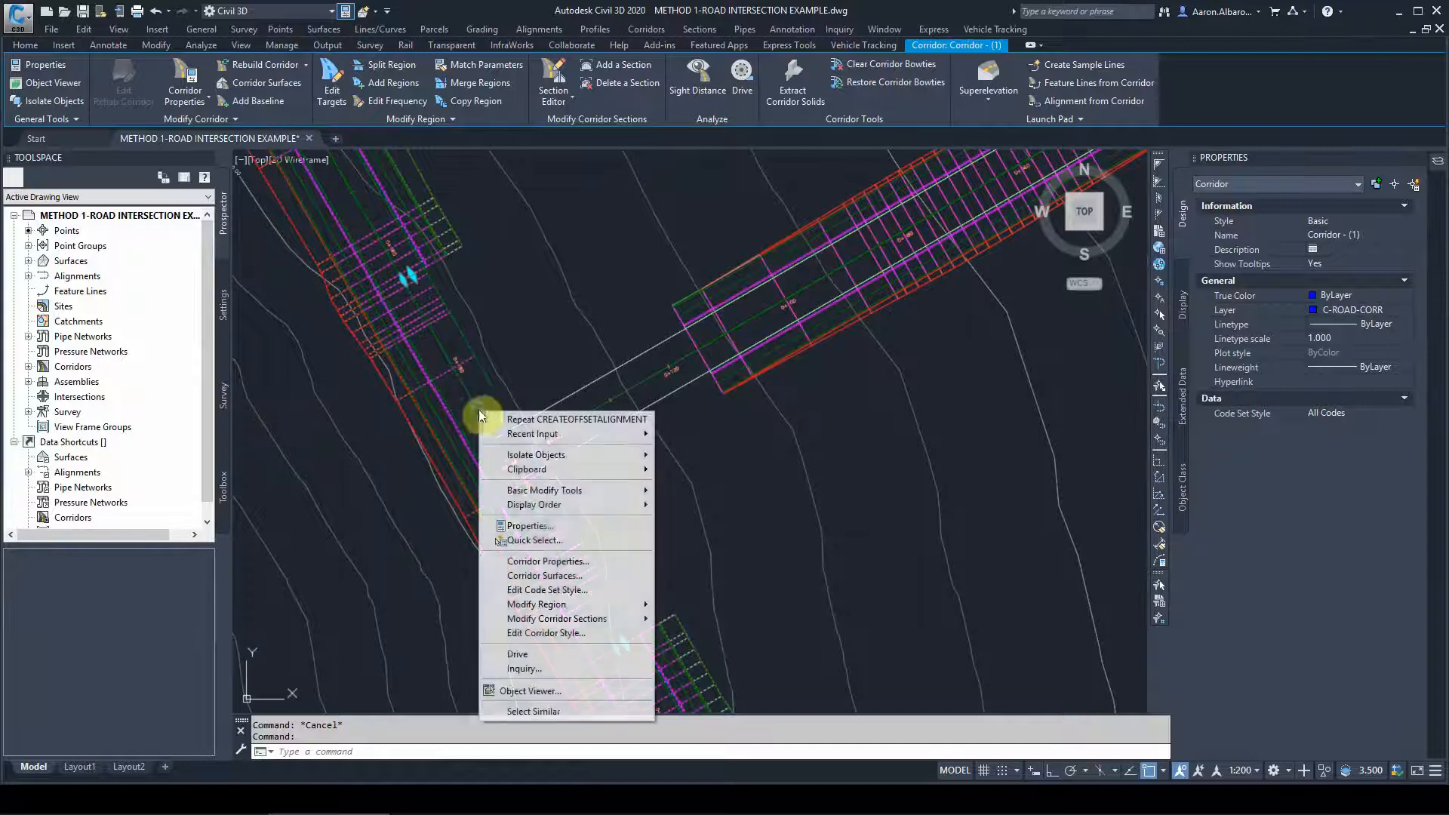
pyautogui.moveTo(503, 505)
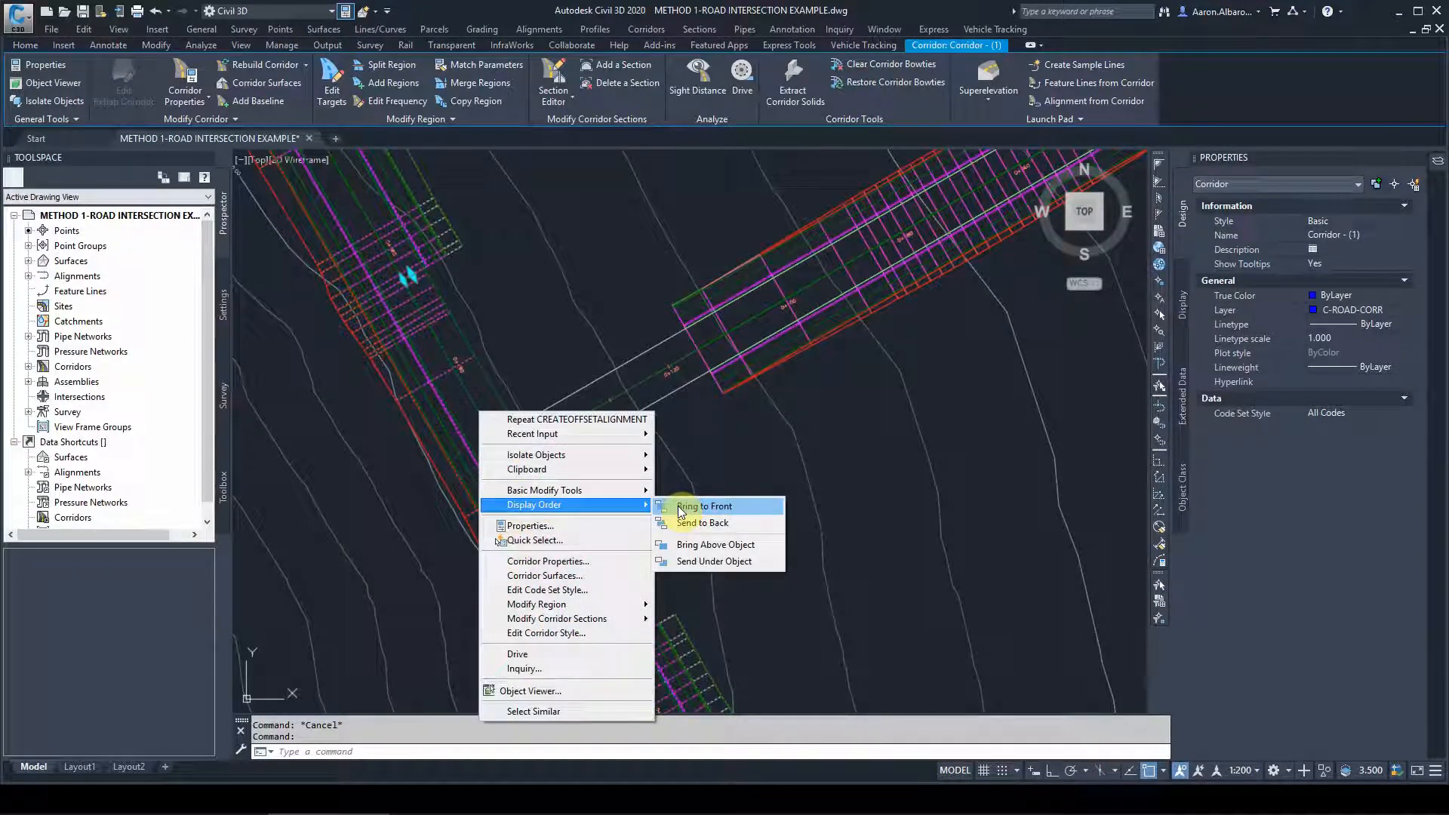
pyautogui.click(689, 523)
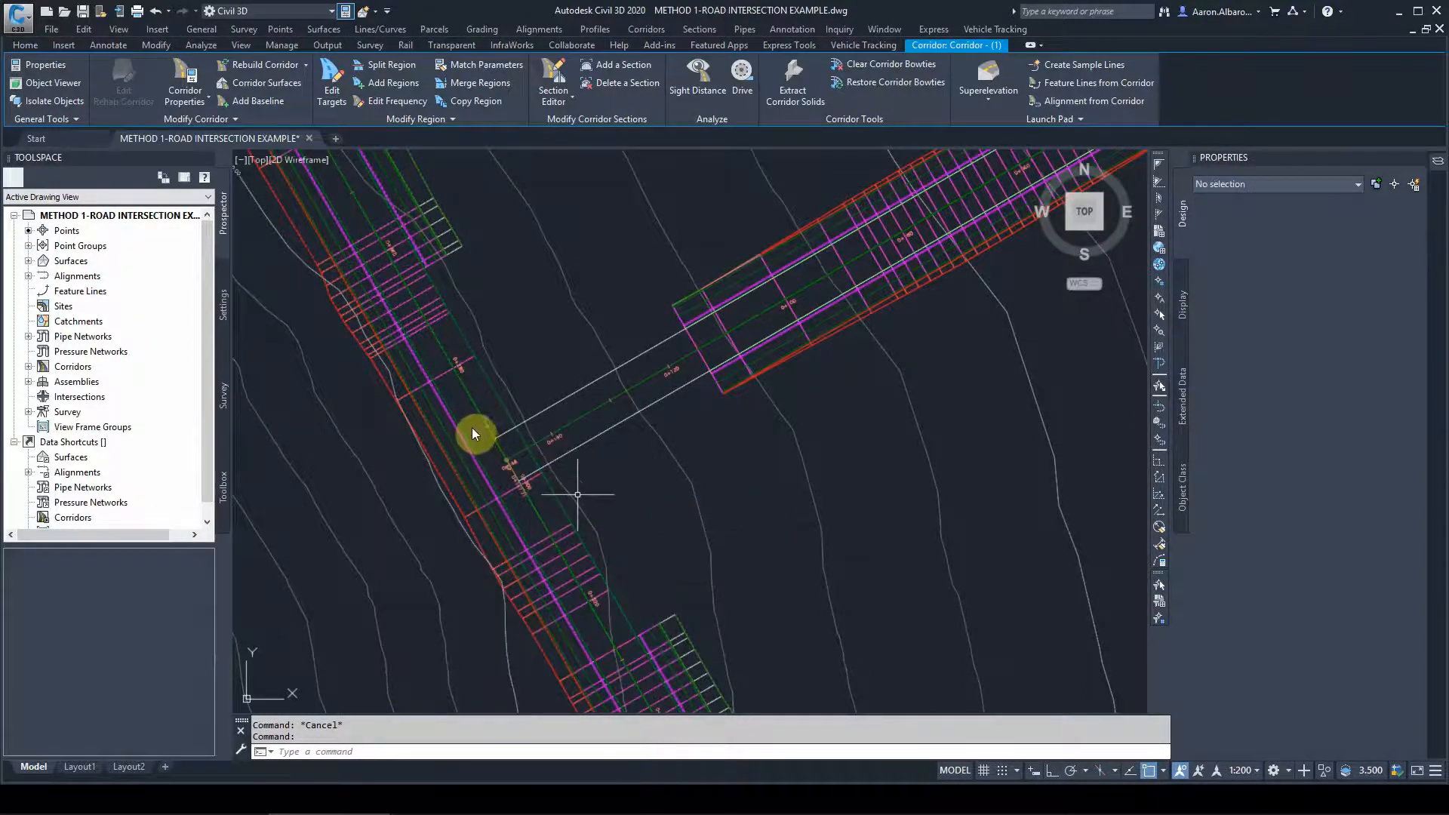
# Create 3.6 m offset alignments on both sides of the main-road centreline (Alignment 1), including offset profiles with a -3% cross slope
pyautogui.click(473, 392)
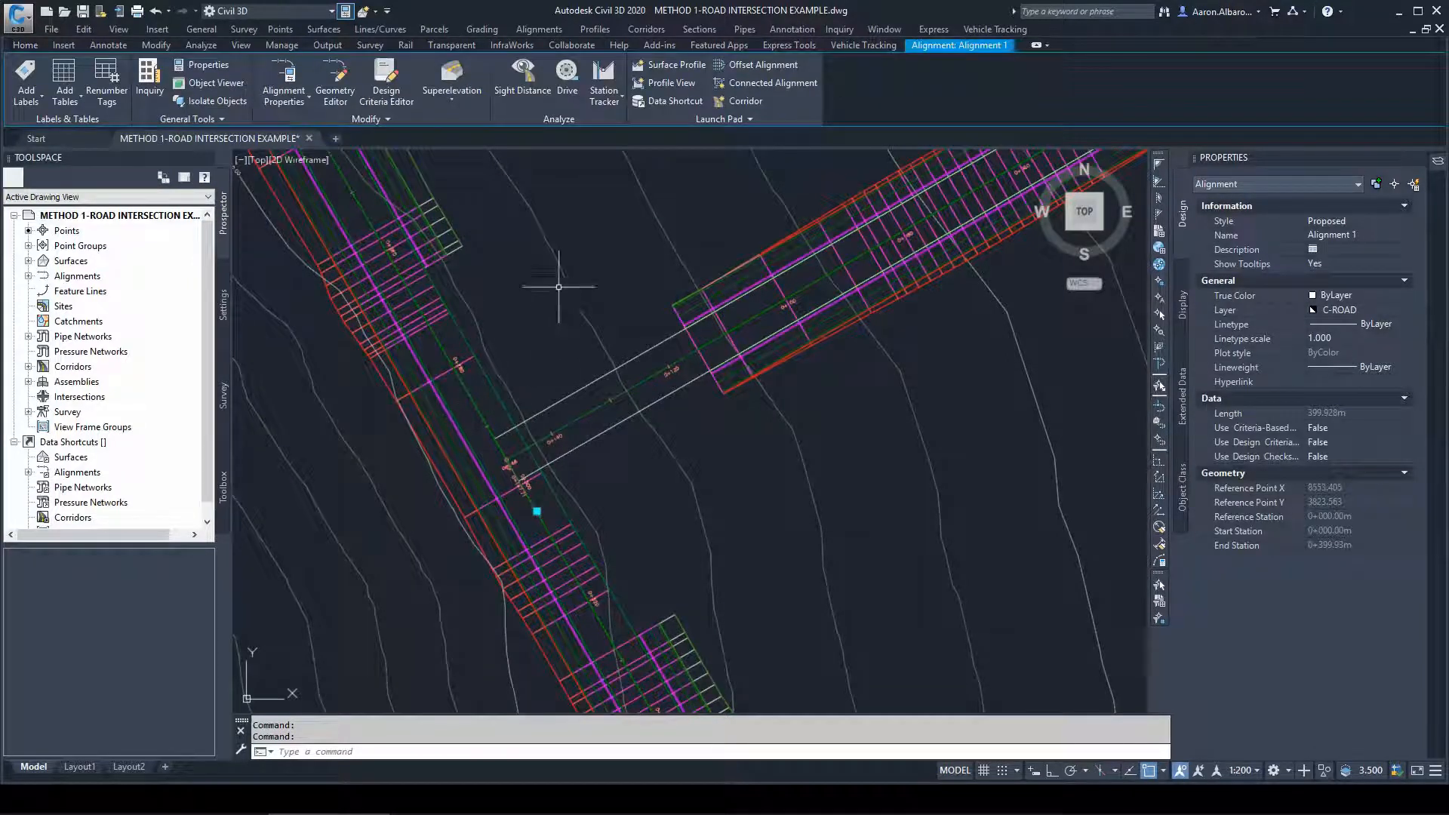
pyautogui.click(765, 68)
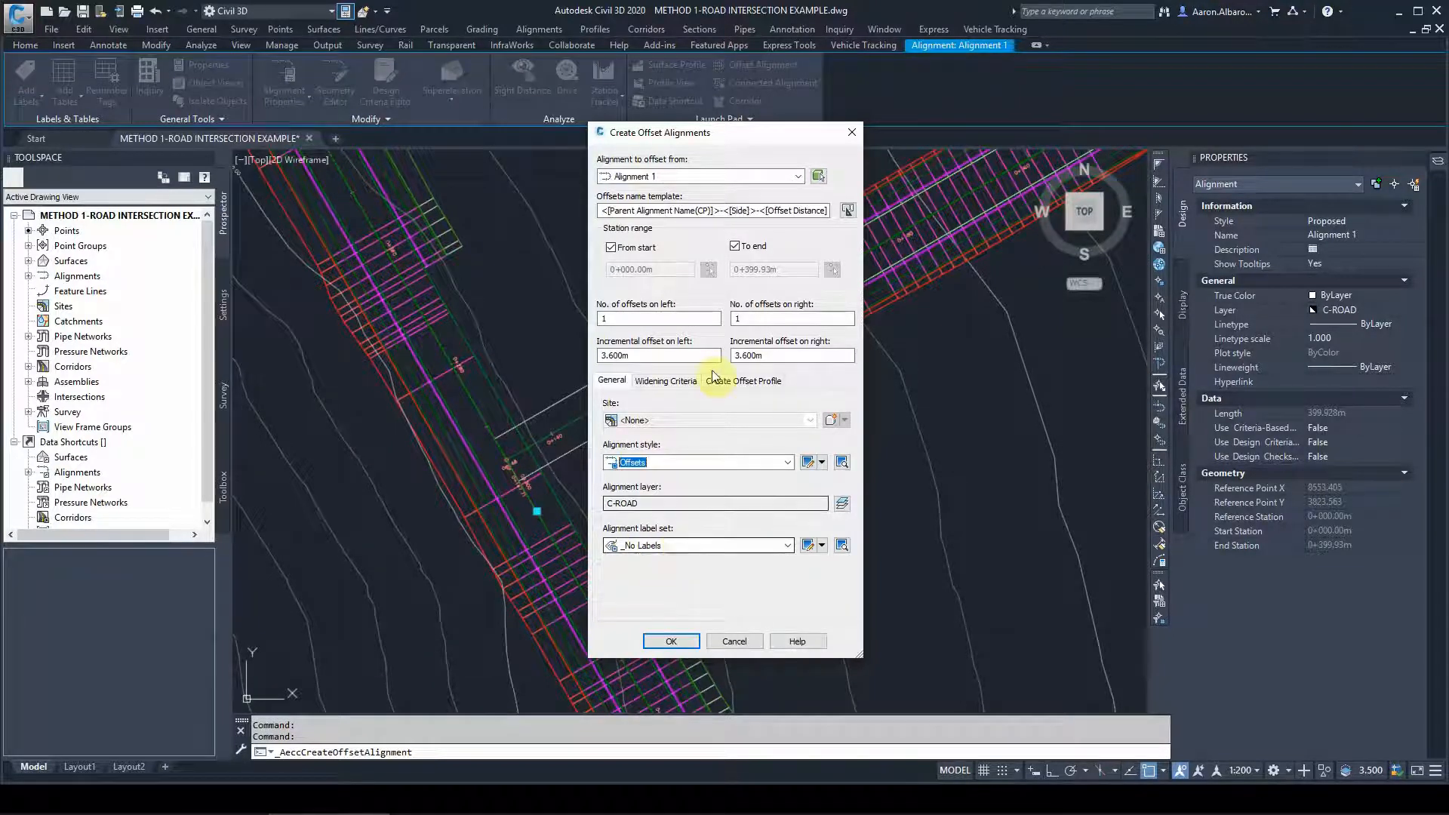
pyautogui.click(736, 381)
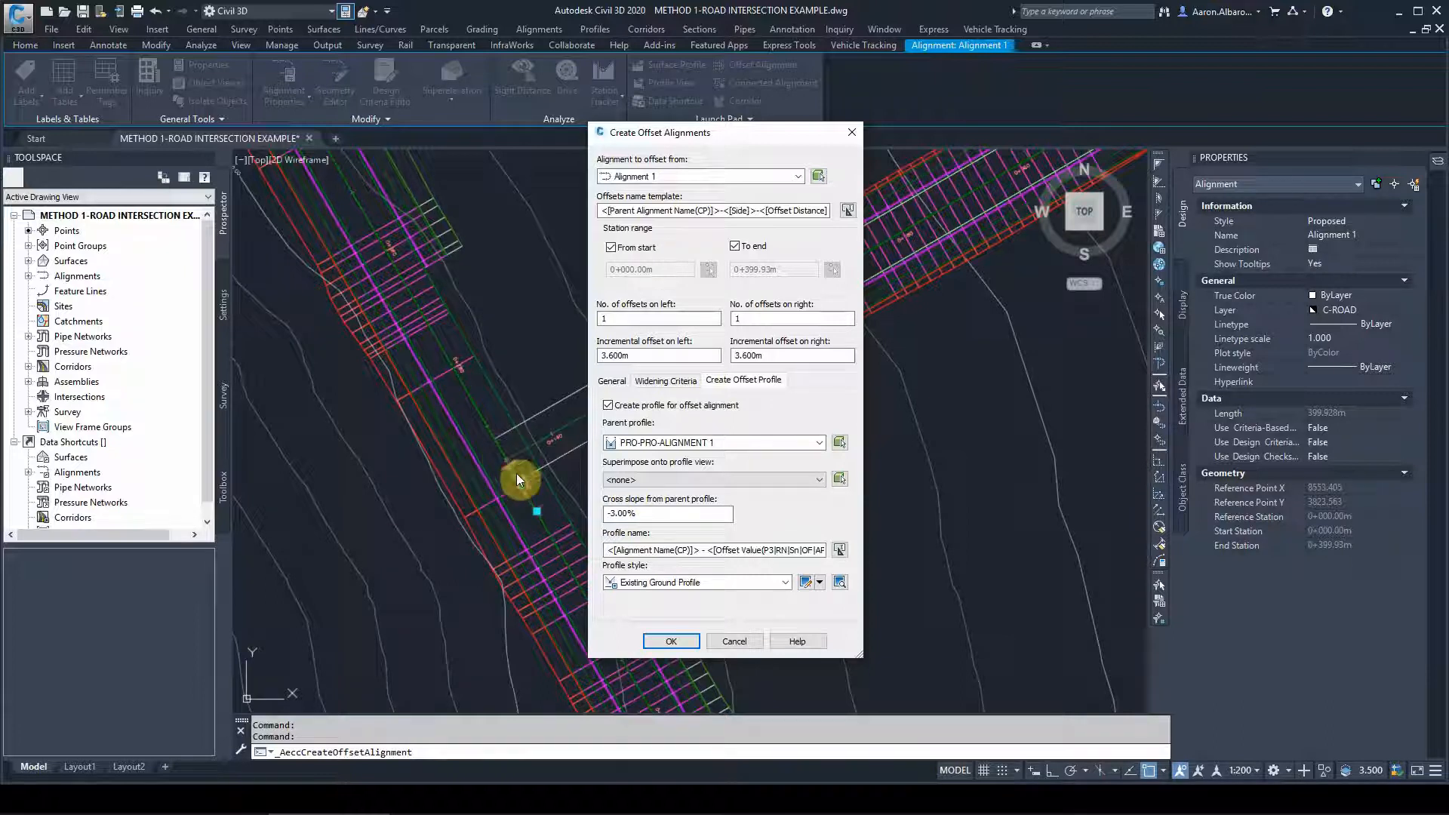
pyautogui.click(671, 640)
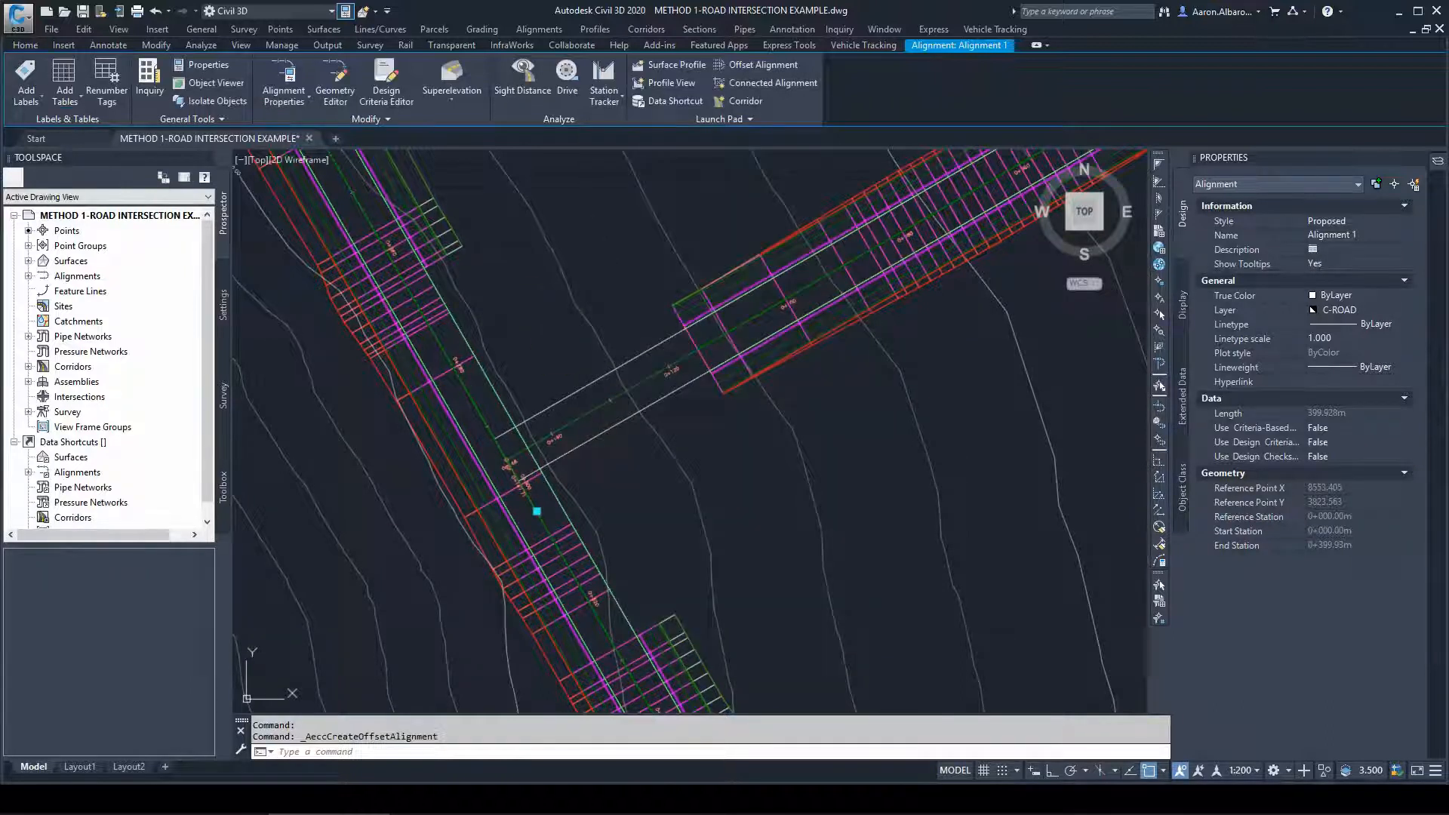
pyautogui.press('Escape')
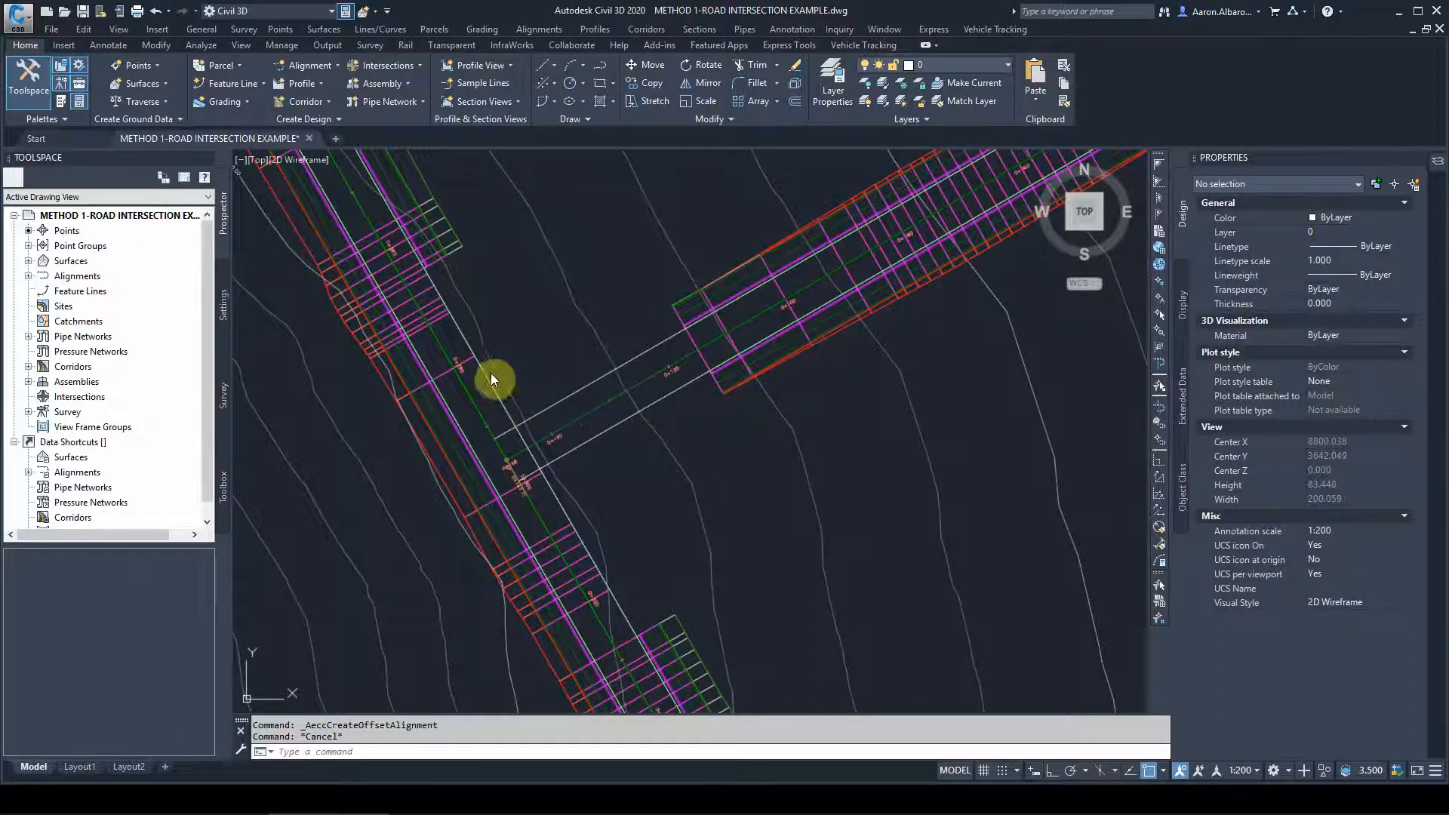
# Start a connected alignment between the side road's upper offset and the main road's junction-side offset, placing it in the upper junction corner
pyautogui.click(537, 412)
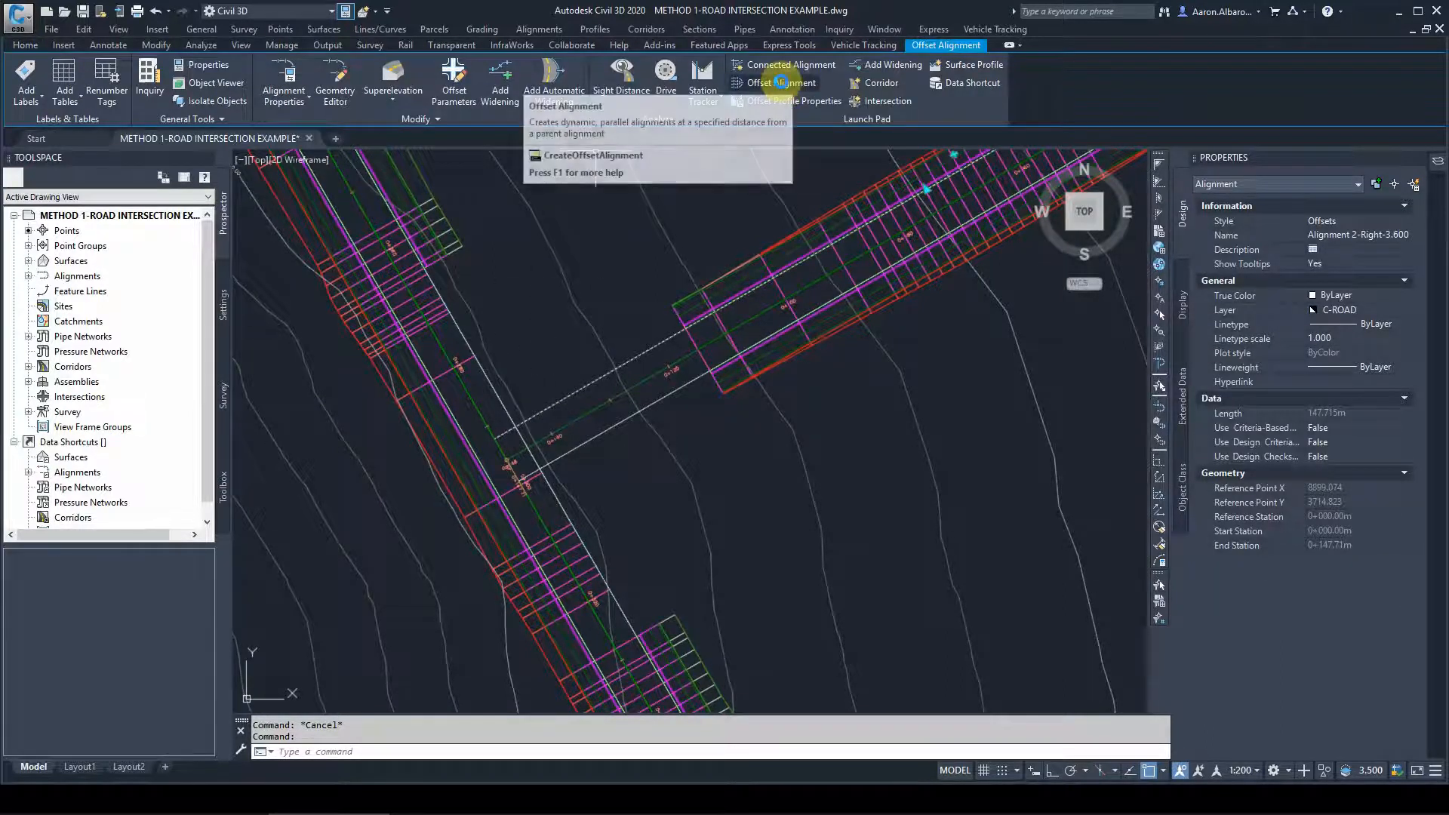
pyautogui.click(781, 82)
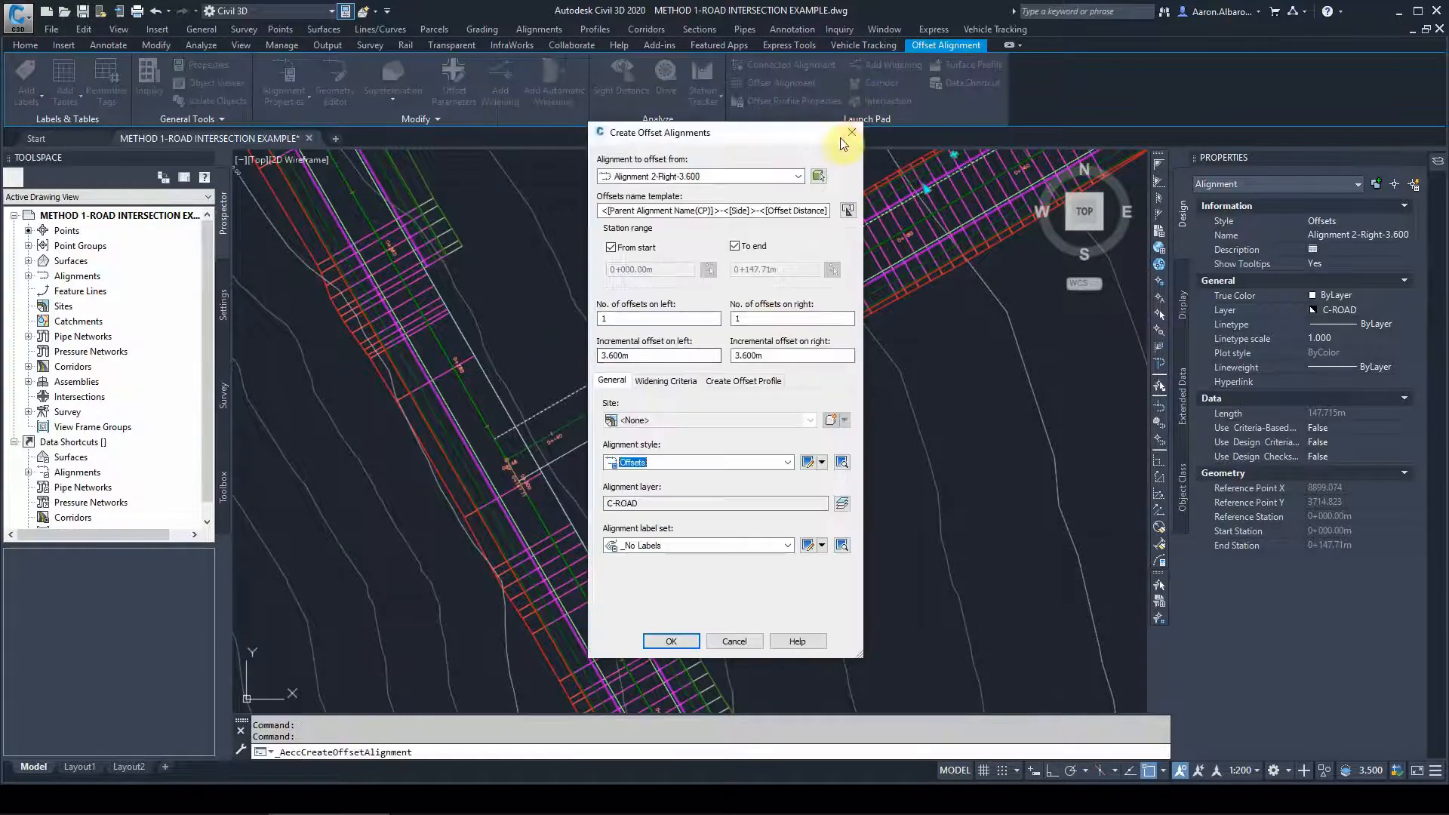
pyautogui.click(855, 134)
pyautogui.click(772, 66)
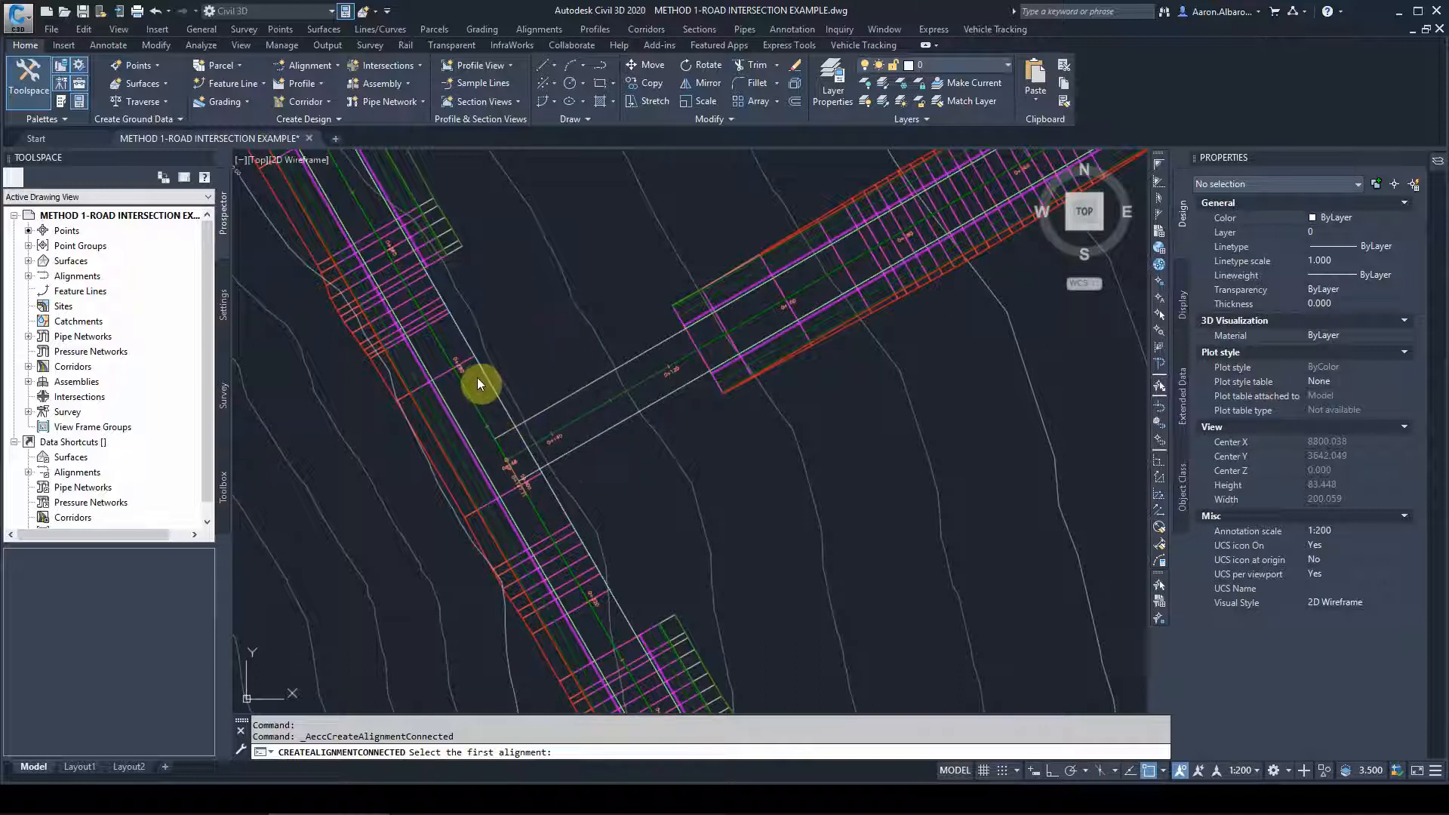
pyautogui.click(583, 404)
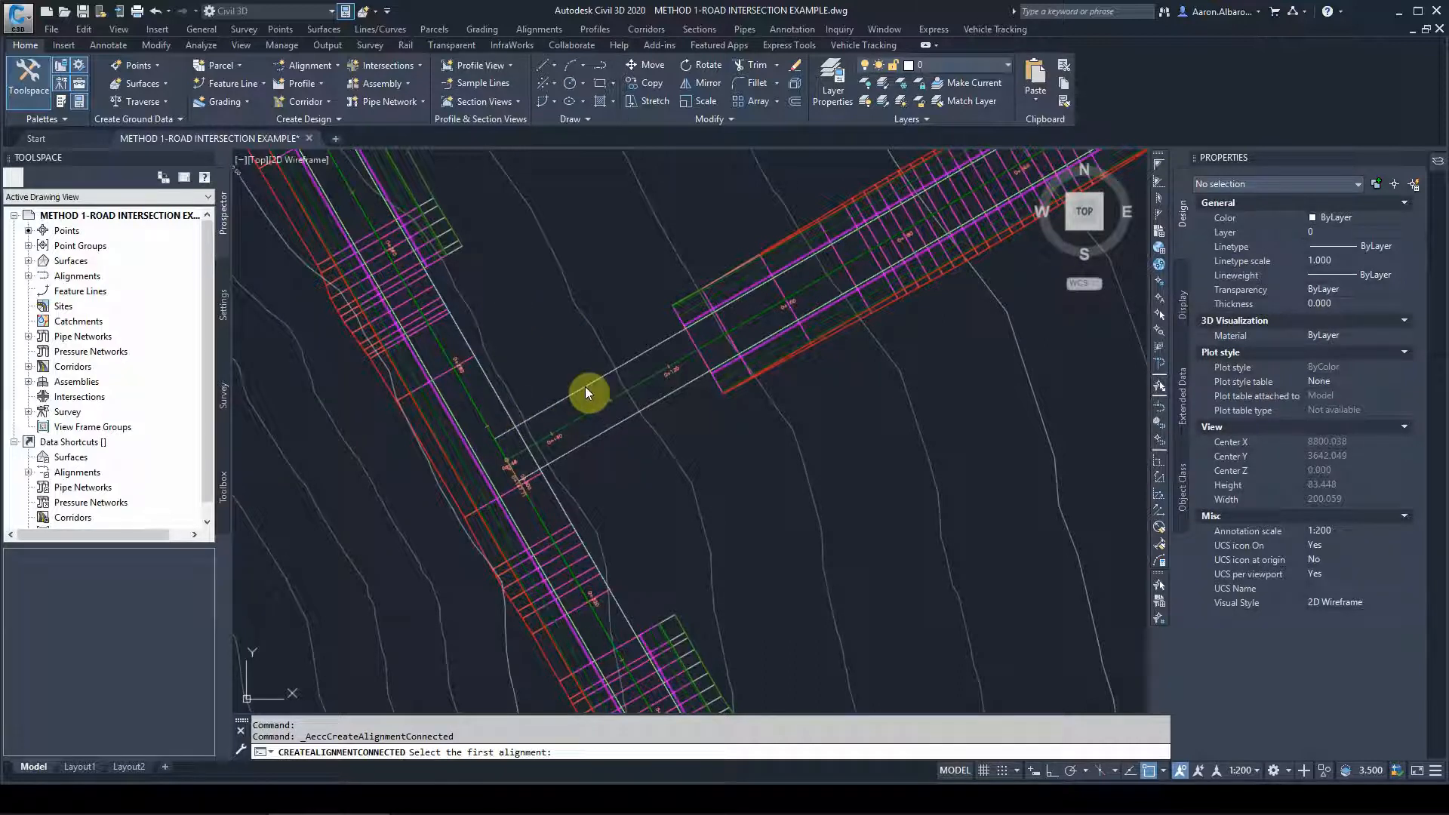
pyautogui.click(501, 402)
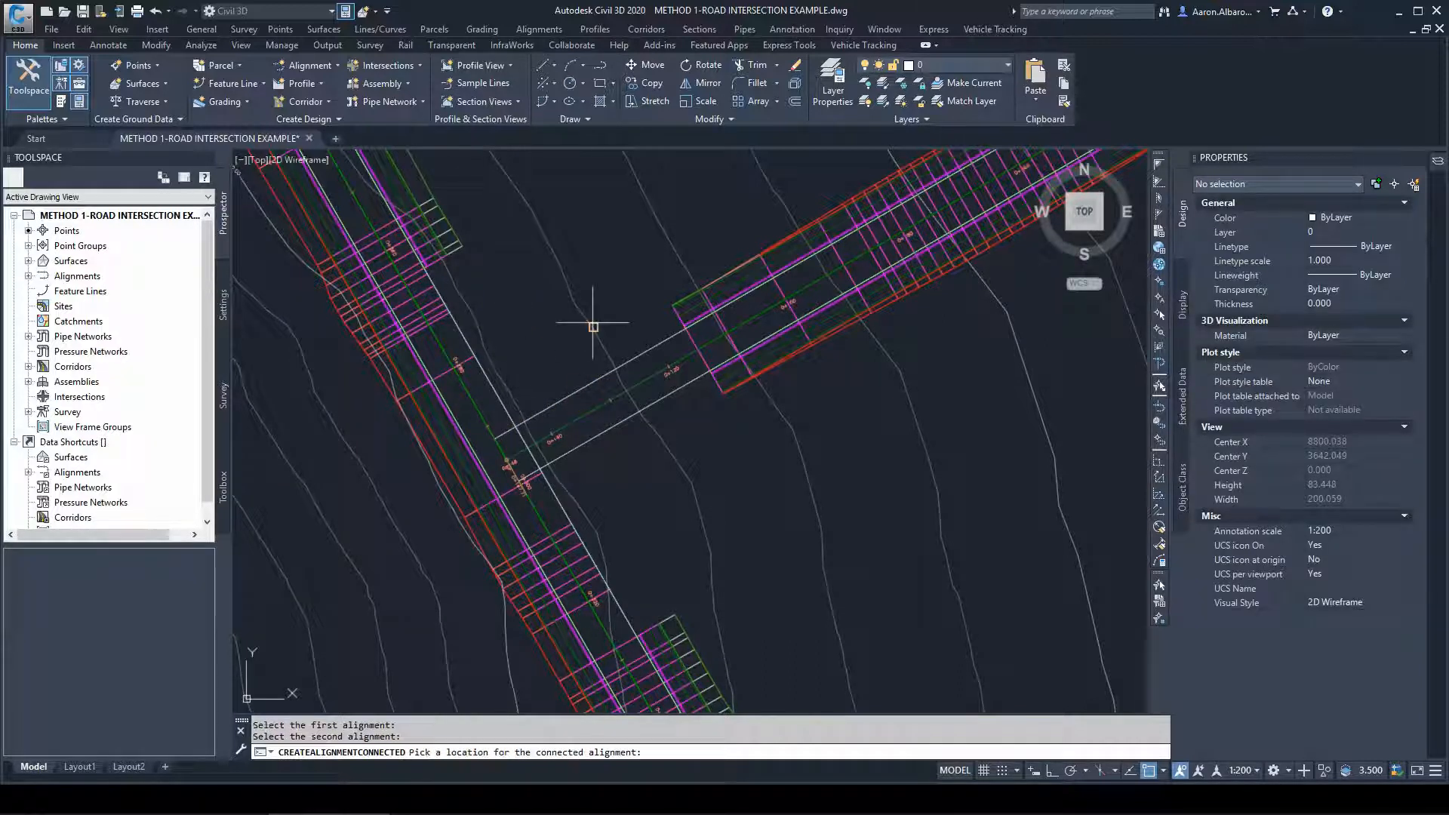
pyautogui.click(528, 360)
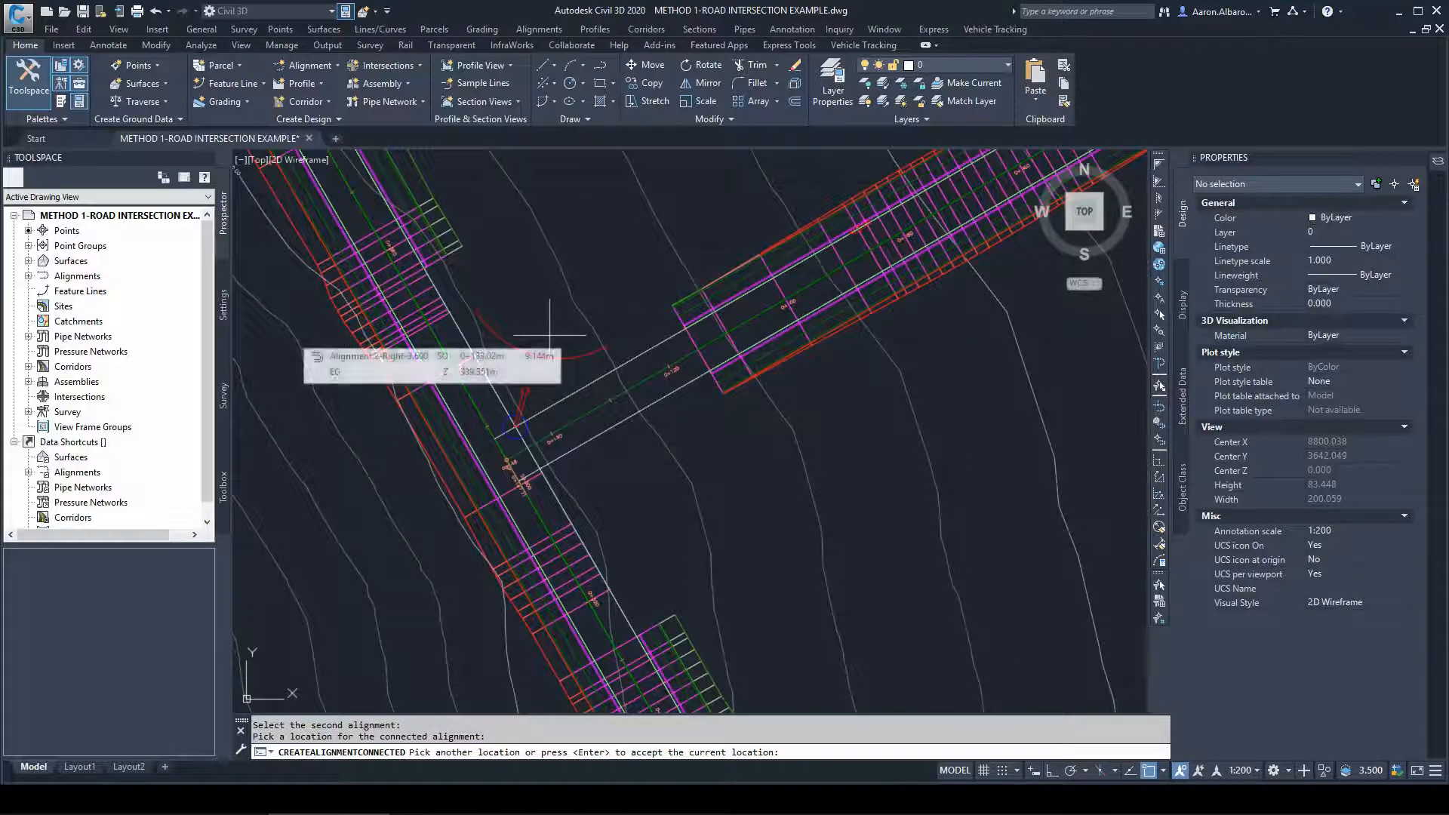
pyautogui.press('Return')
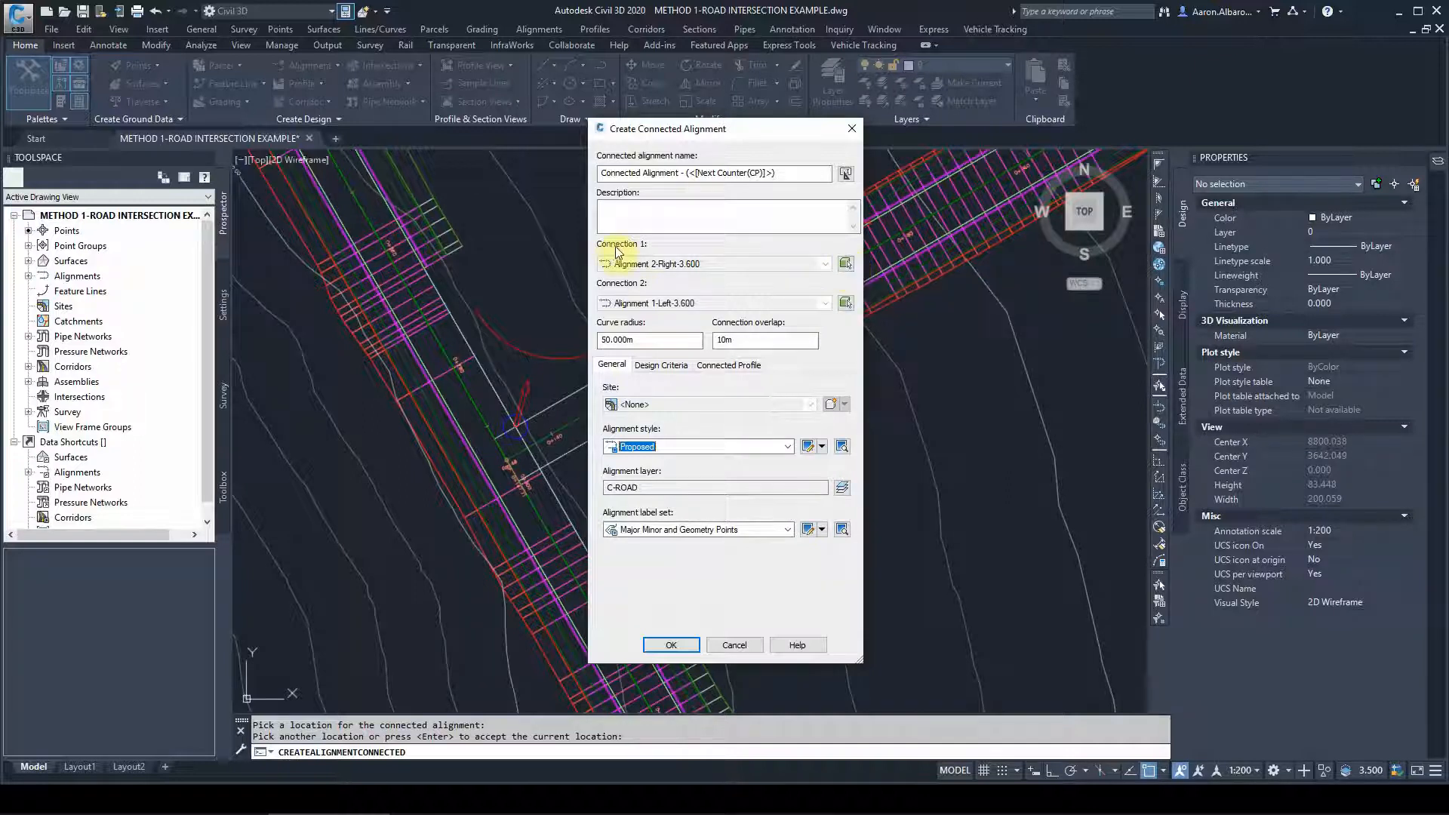
# Re-pick Alignment 2-Right-3.600 and Alignment 1-Left-3.600 as the two connections and set the curve radius to 9 m
pyautogui.click(845, 263)
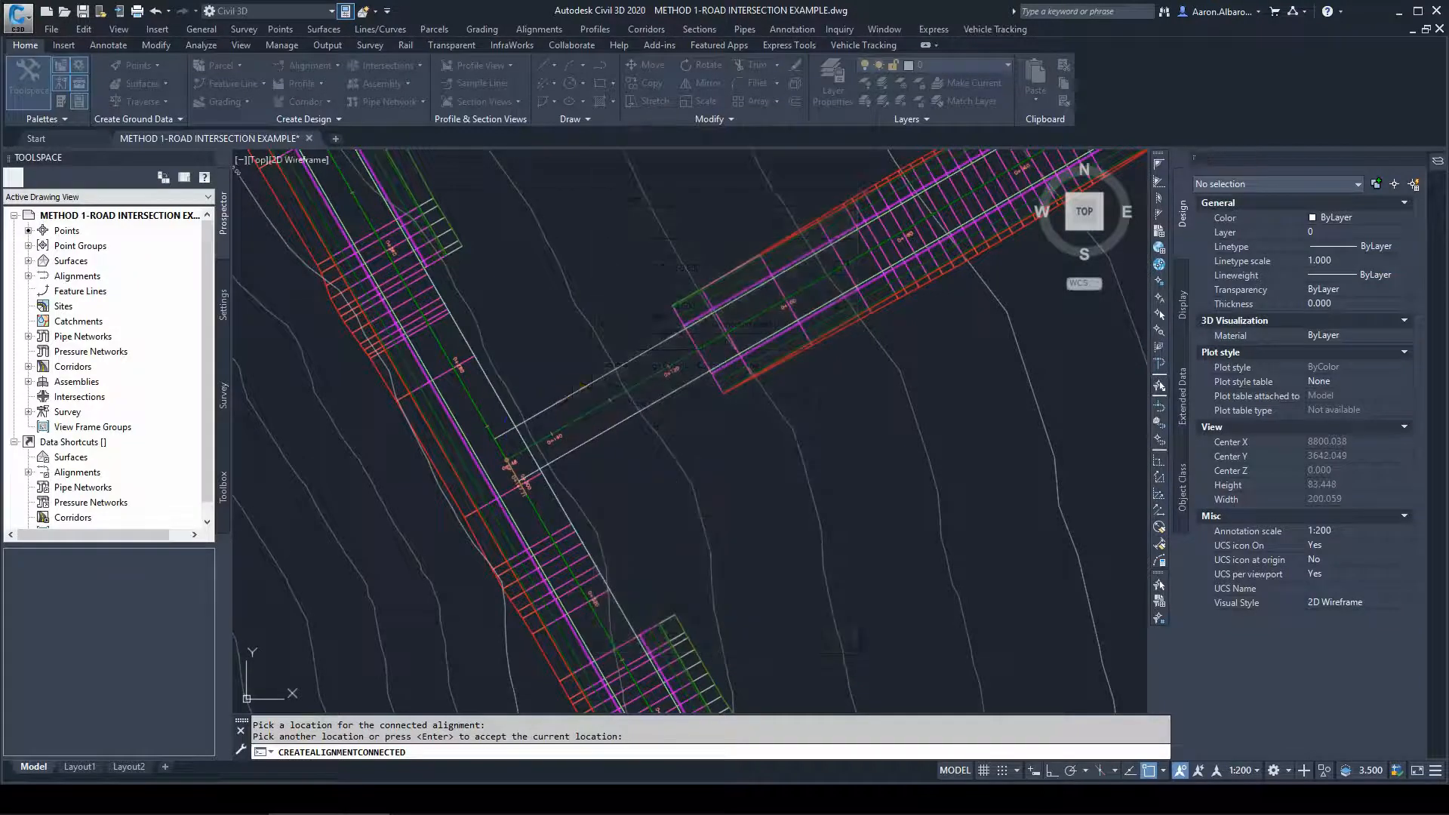
pyautogui.click(603, 374)
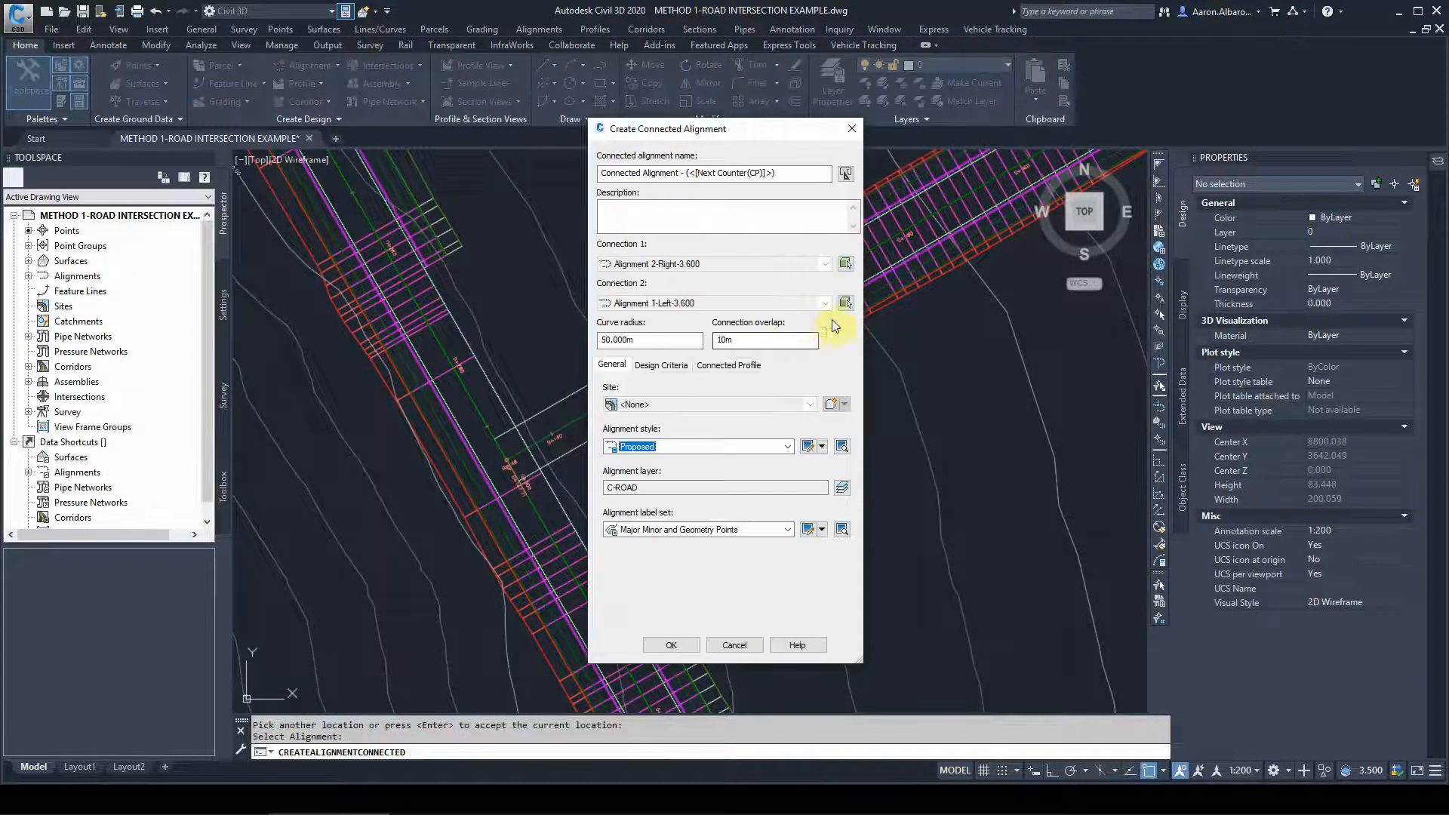
pyautogui.click(846, 303)
pyautogui.click(491, 381)
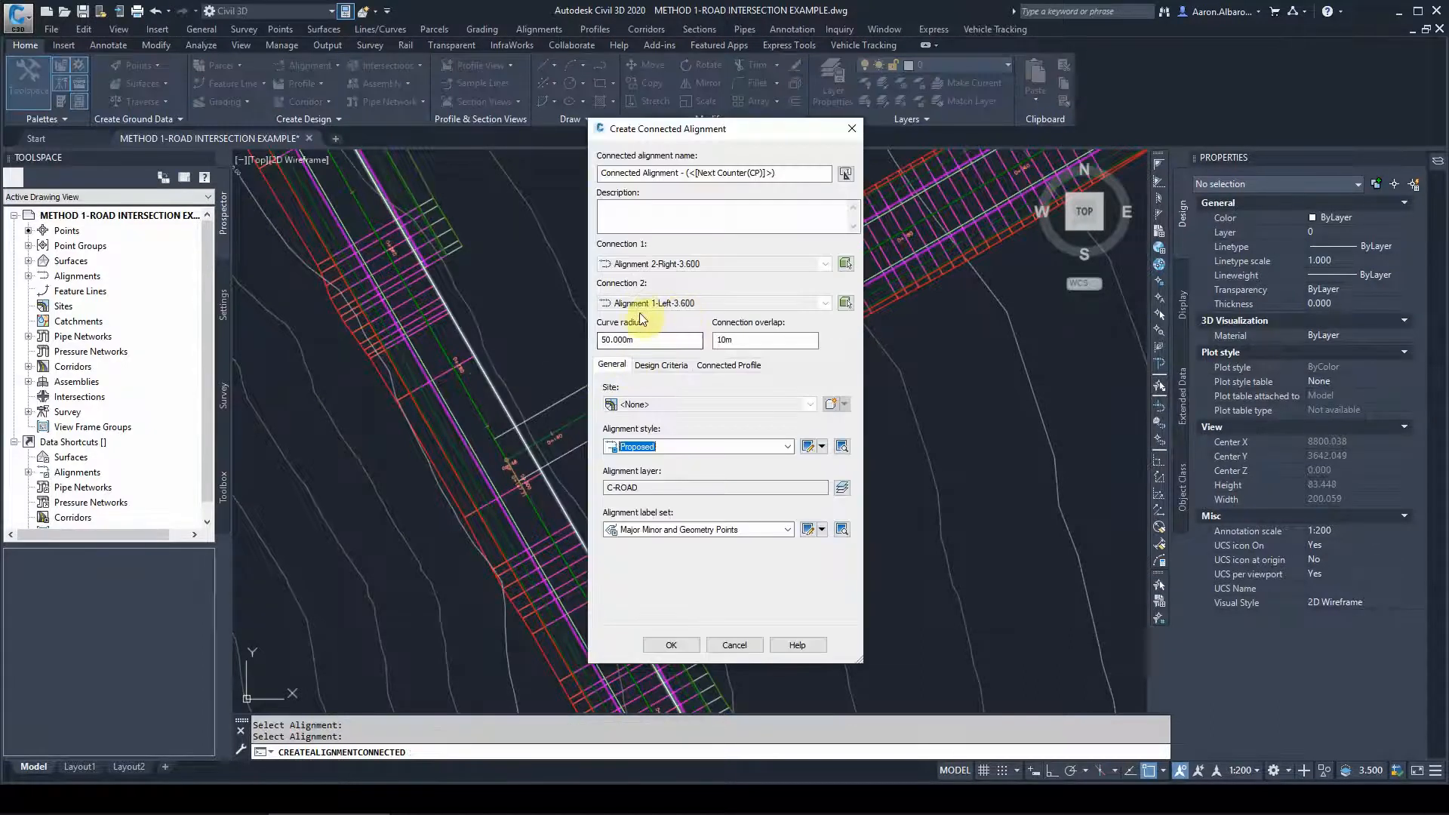
pyautogui.doubleClick(632, 339)
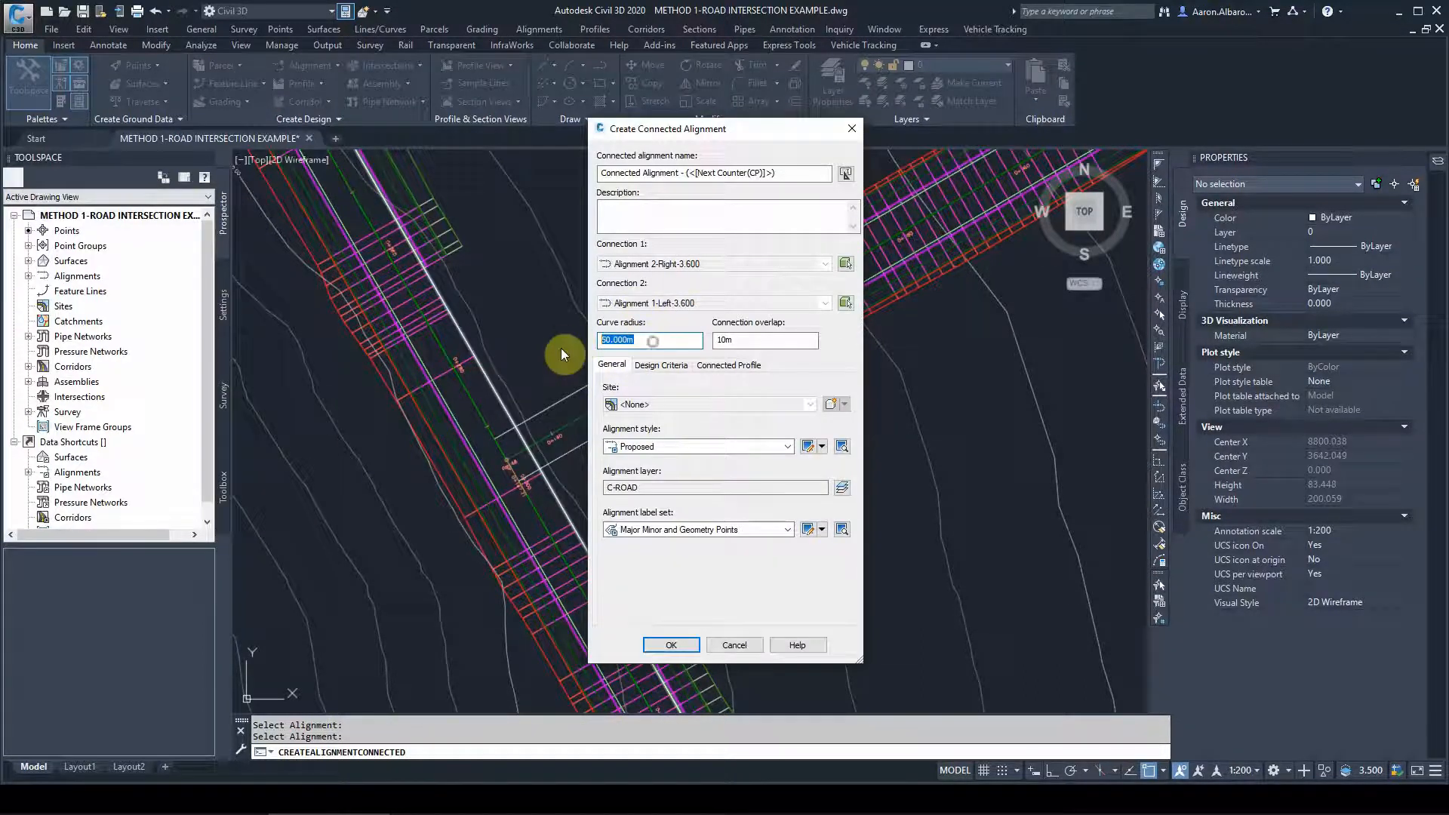
pyautogui.write('9')
pyautogui.click(722, 341)
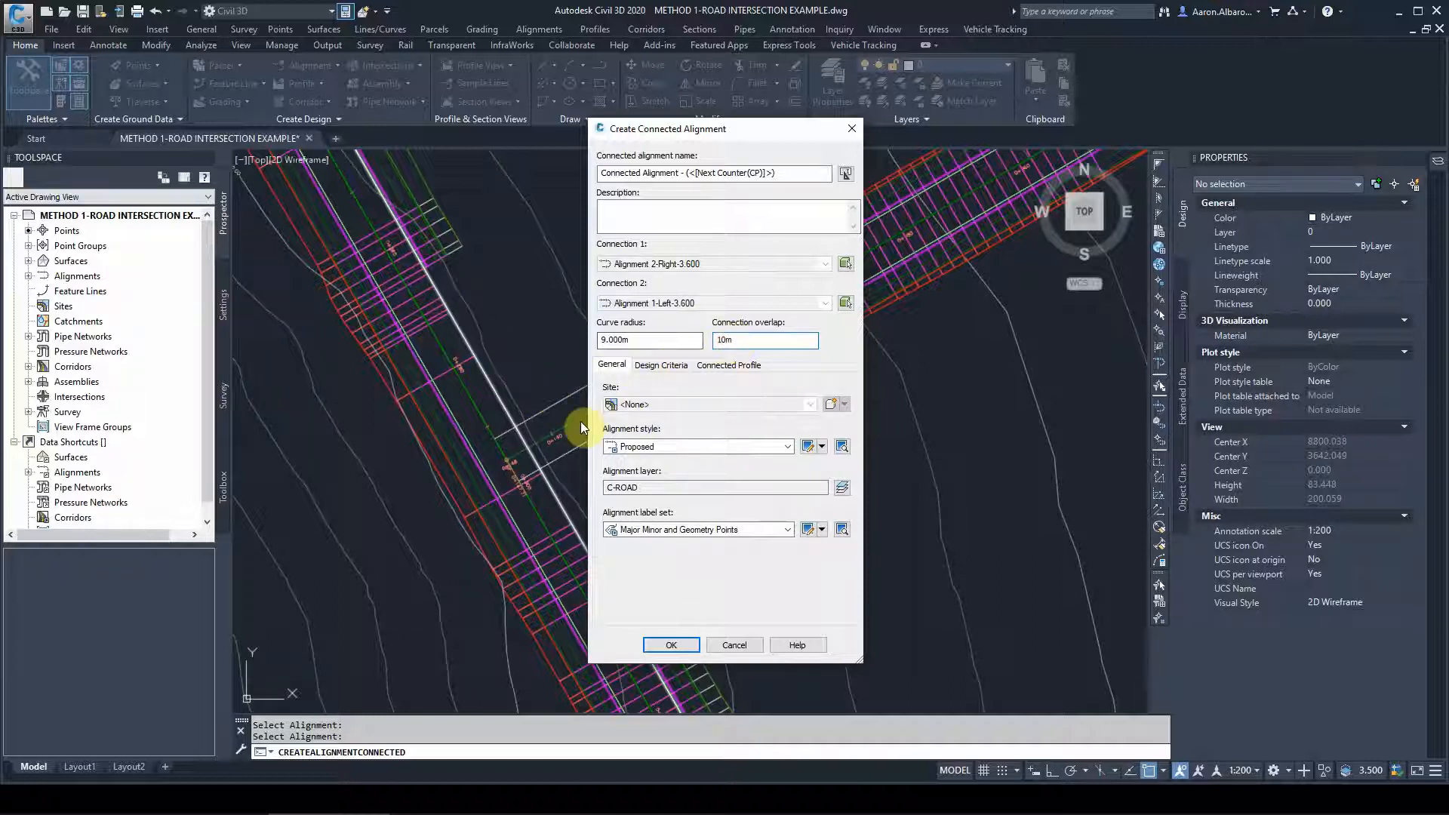
# Set the connected alignment's style to Offsets and its label set to _No Labels, and check the connected profile settings
pyautogui.click(668, 449)
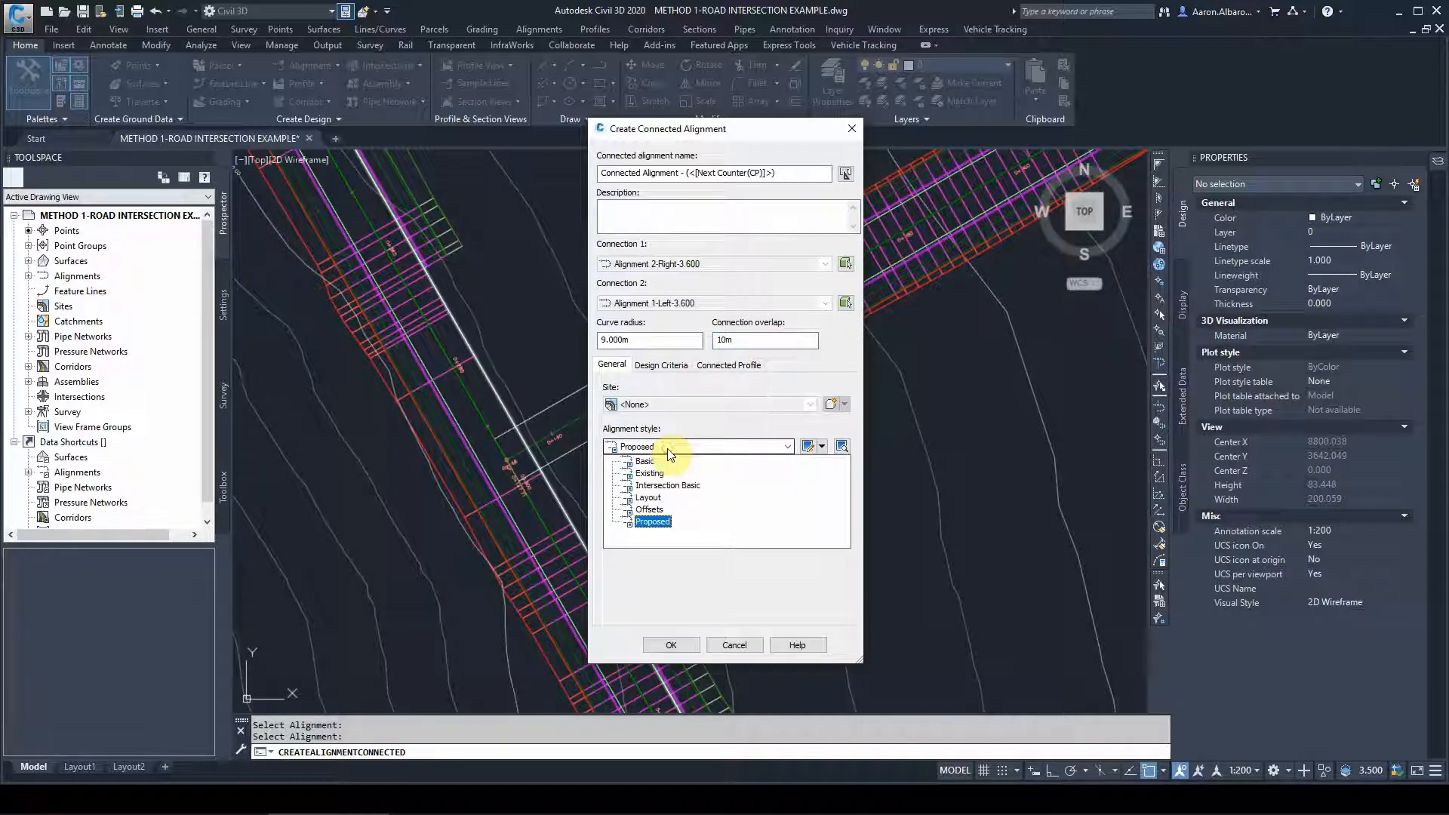
pyautogui.click(650, 509)
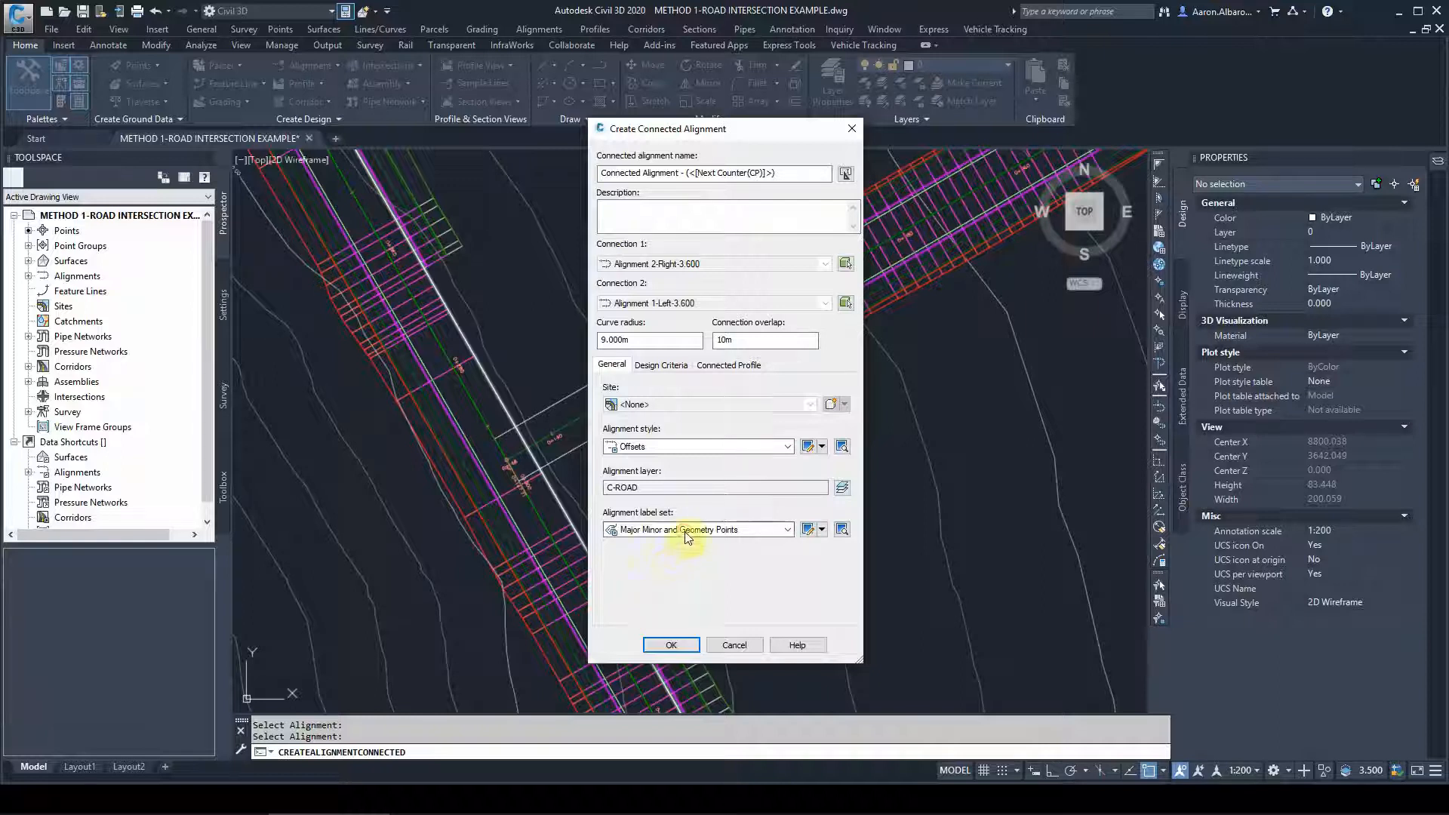
pyautogui.click(667, 530)
pyautogui.click(661, 548)
pyautogui.click(729, 364)
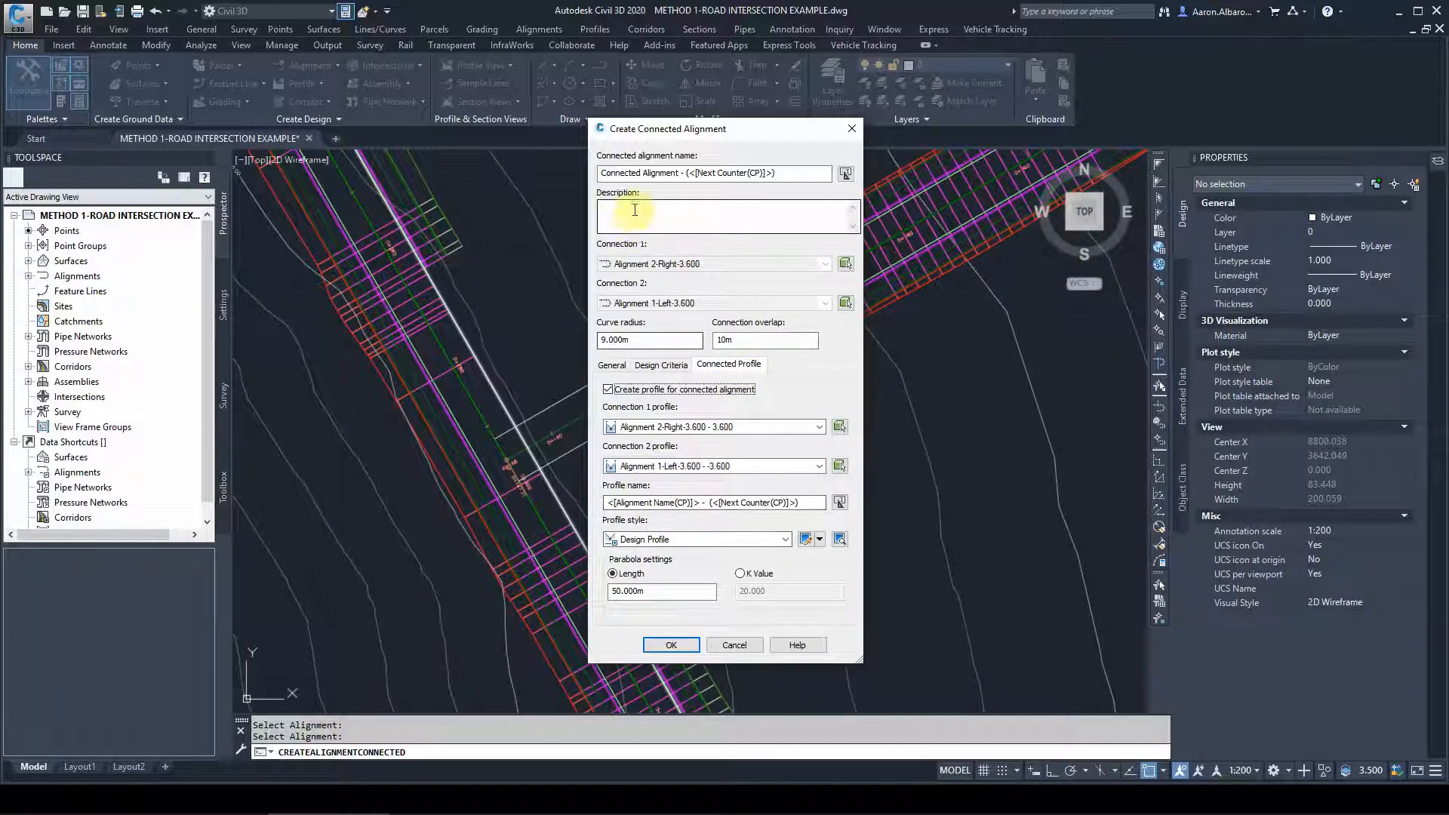
pyautogui.click(613, 368)
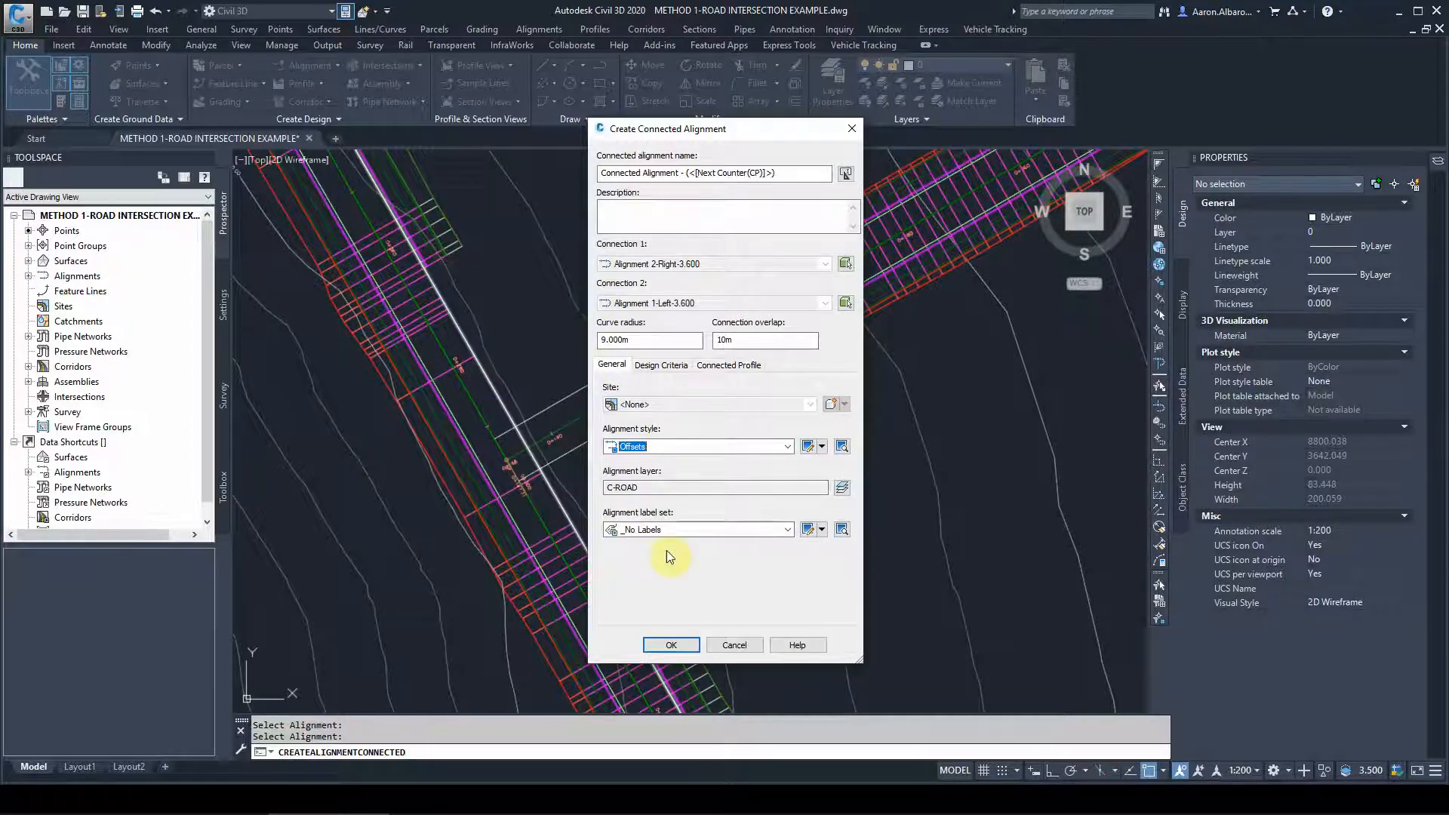
# Name the connected alignment IS1-NW and create it in the upper junction corner
pyautogui.moveTo(785, 173); pyautogui.dragTo(571, 181)
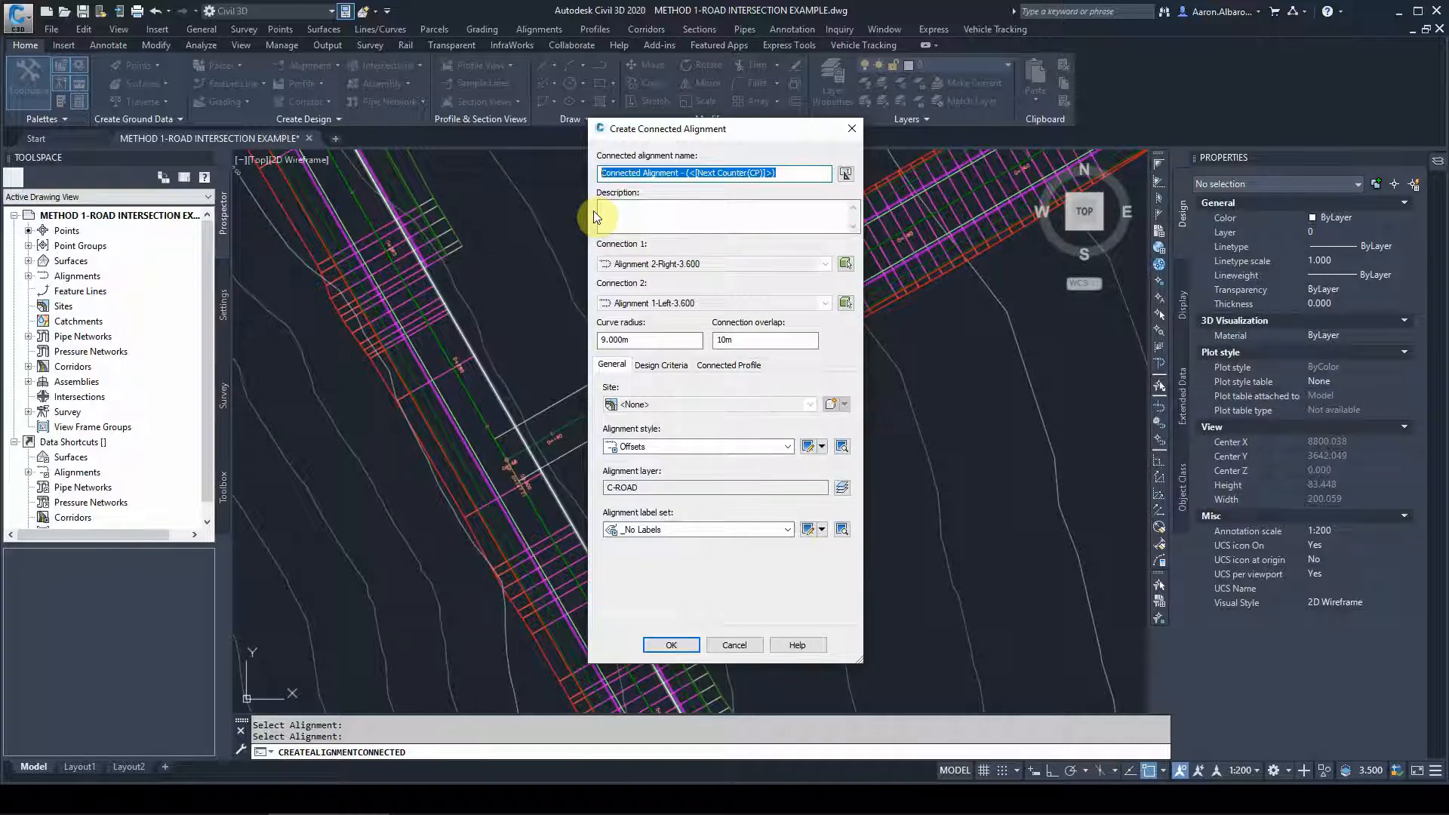
pyautogui.write('IS1-')
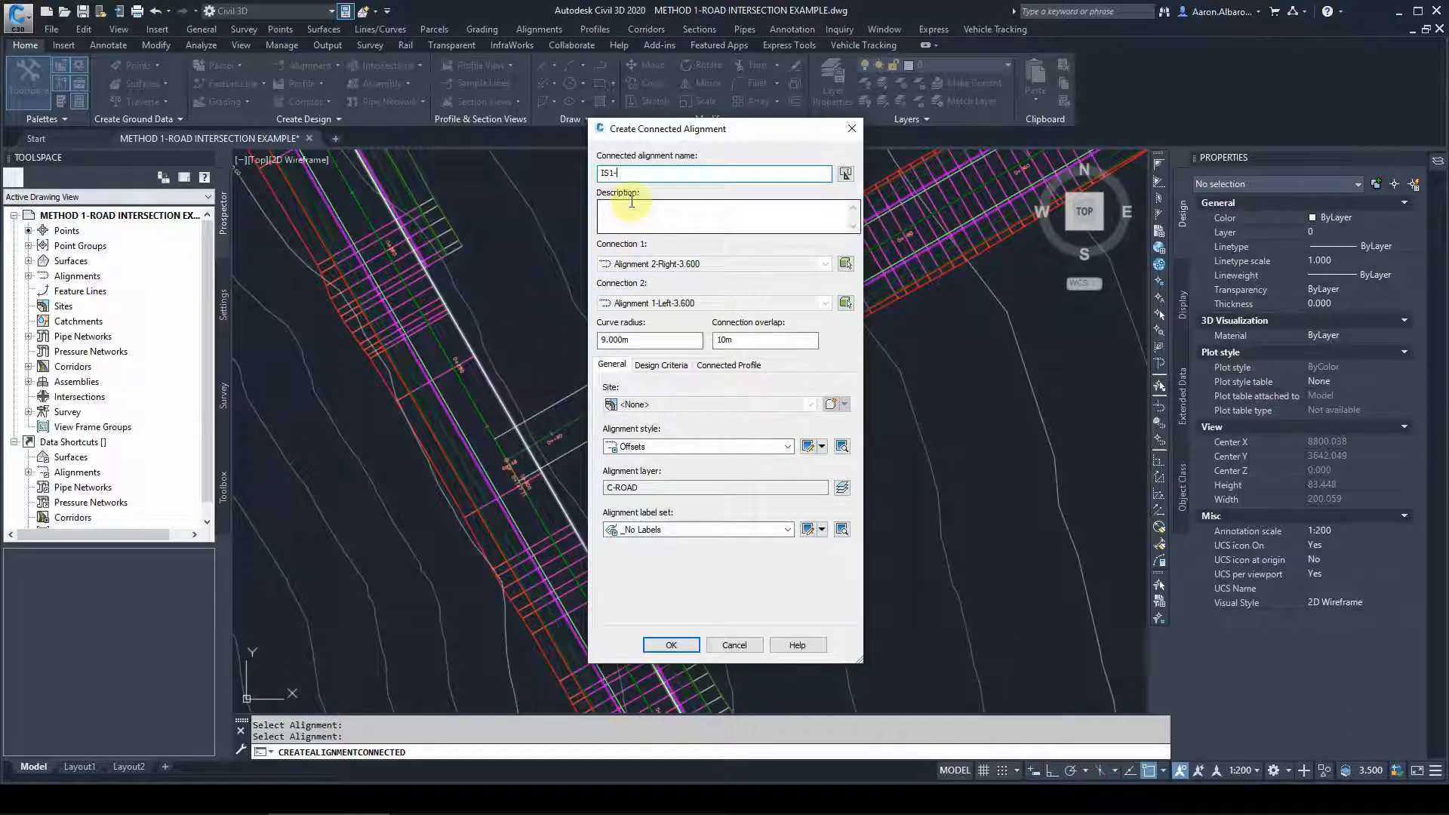
pyautogui.write('NW')
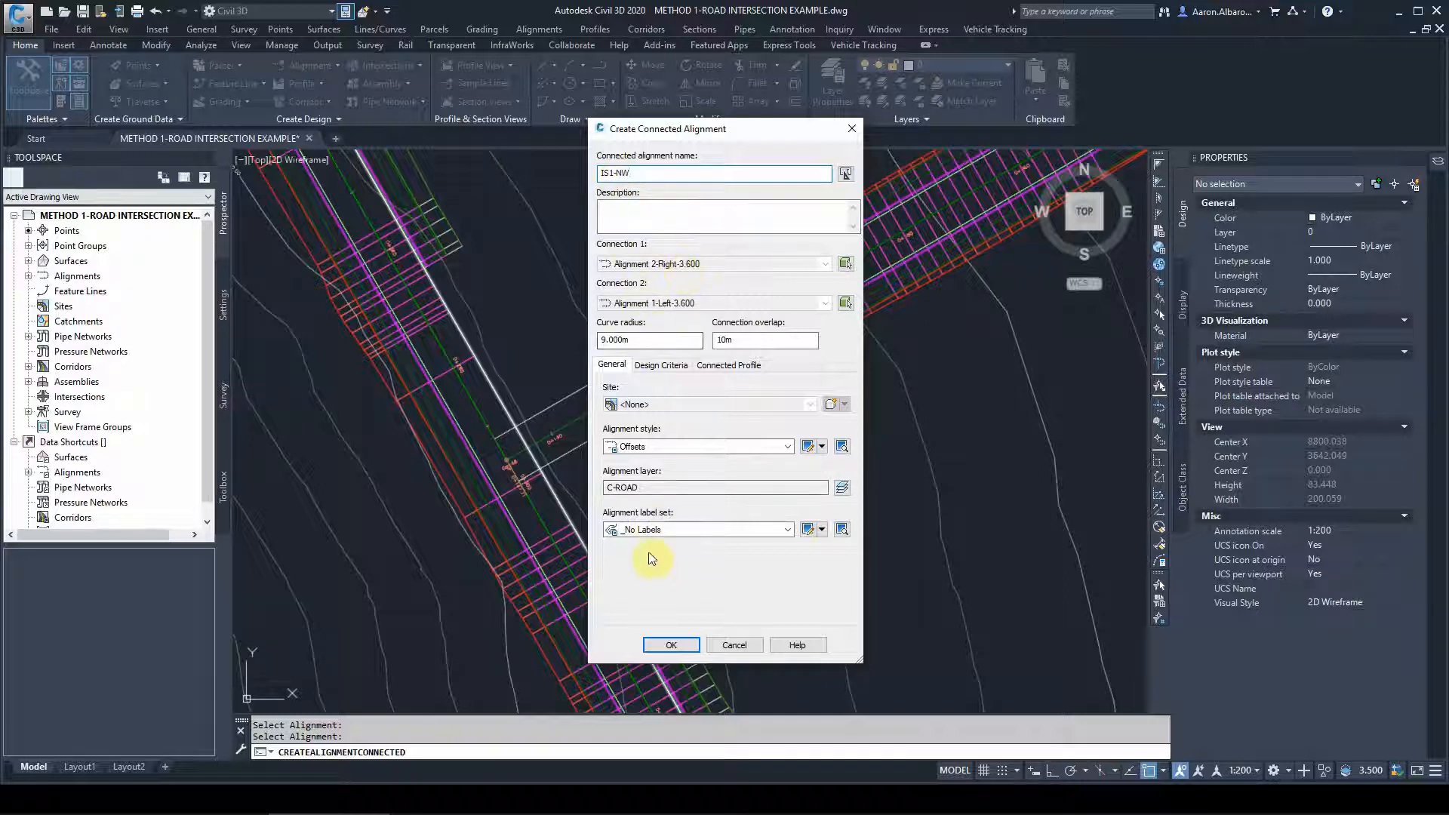
pyautogui.click(671, 644)
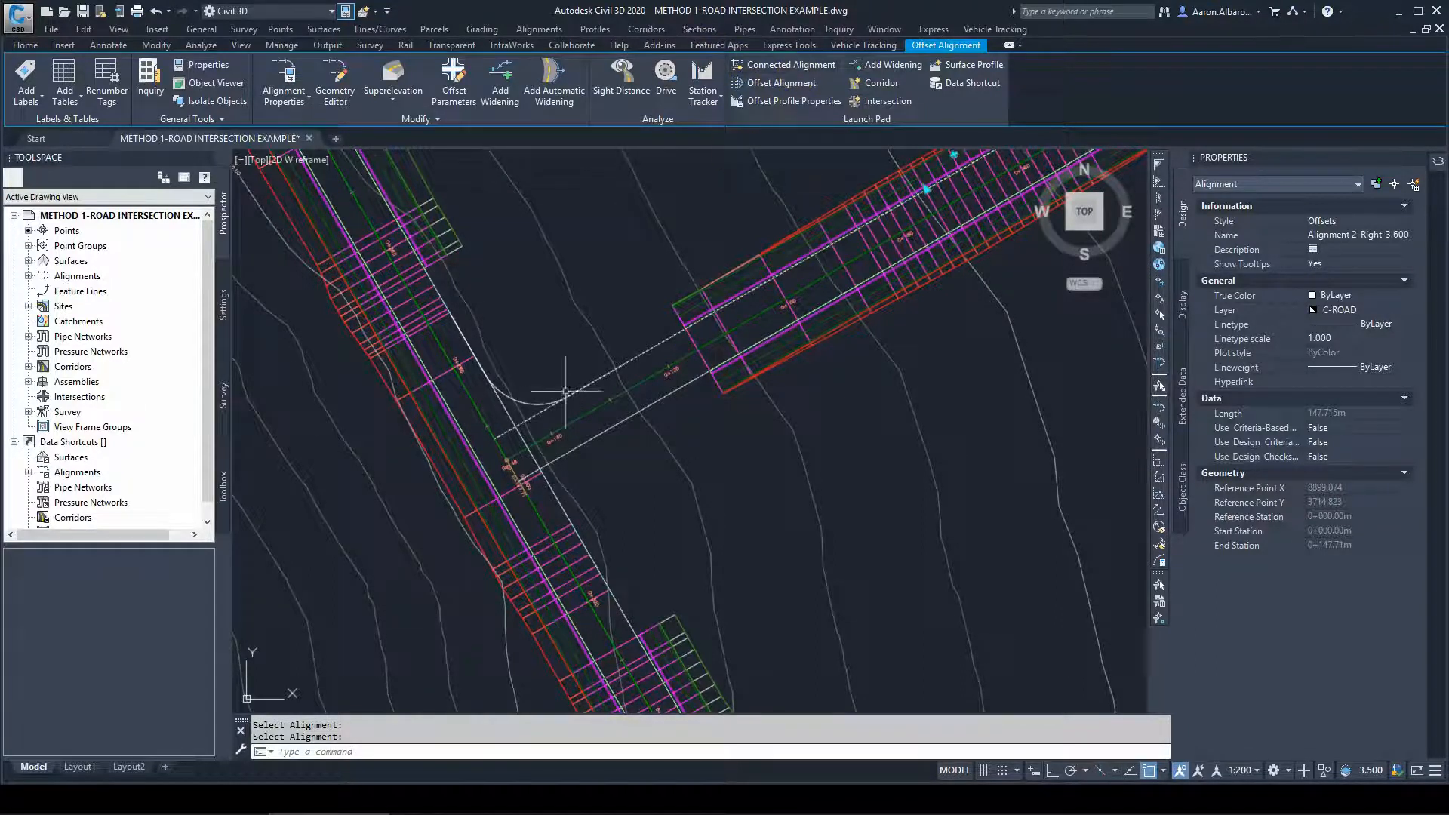
# Start a connected alignment from Alignment 2-Right-3.600 for the lower junction corner and re-pick Alignment 2-Left-3.600 as its second connection
pyautogui.click(785, 65)
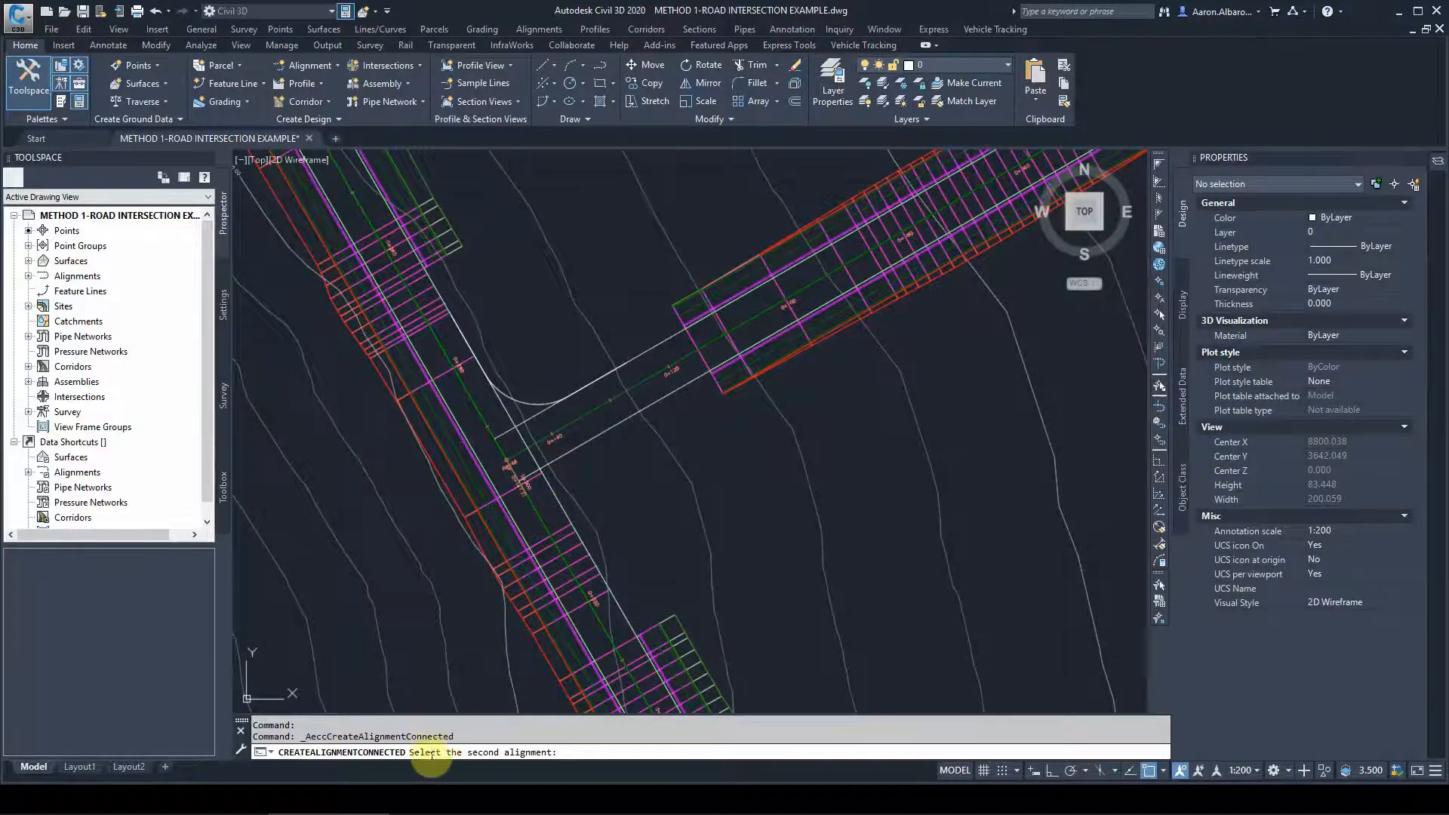
pyautogui.click(580, 446)
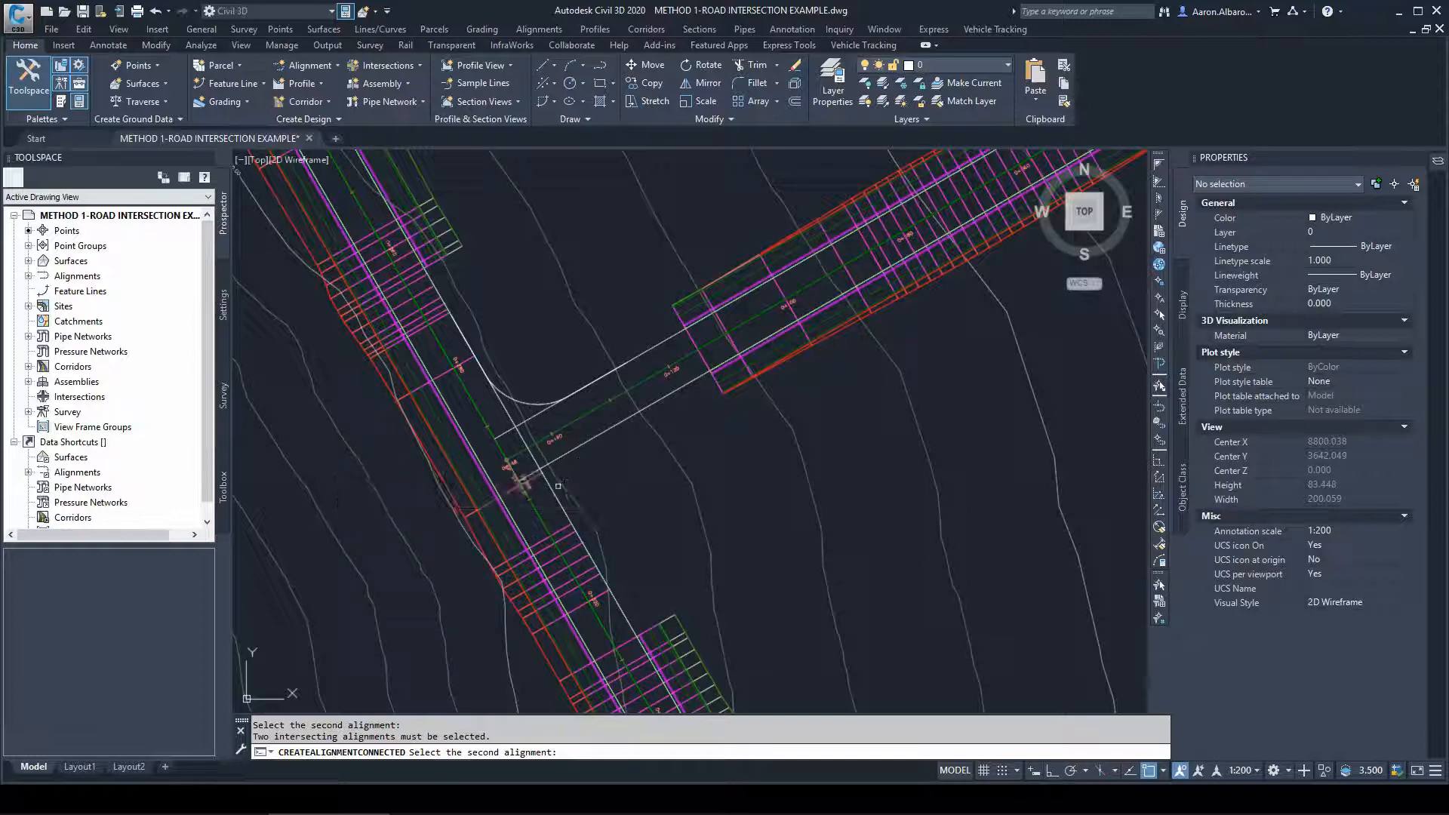
pyautogui.click(557, 485)
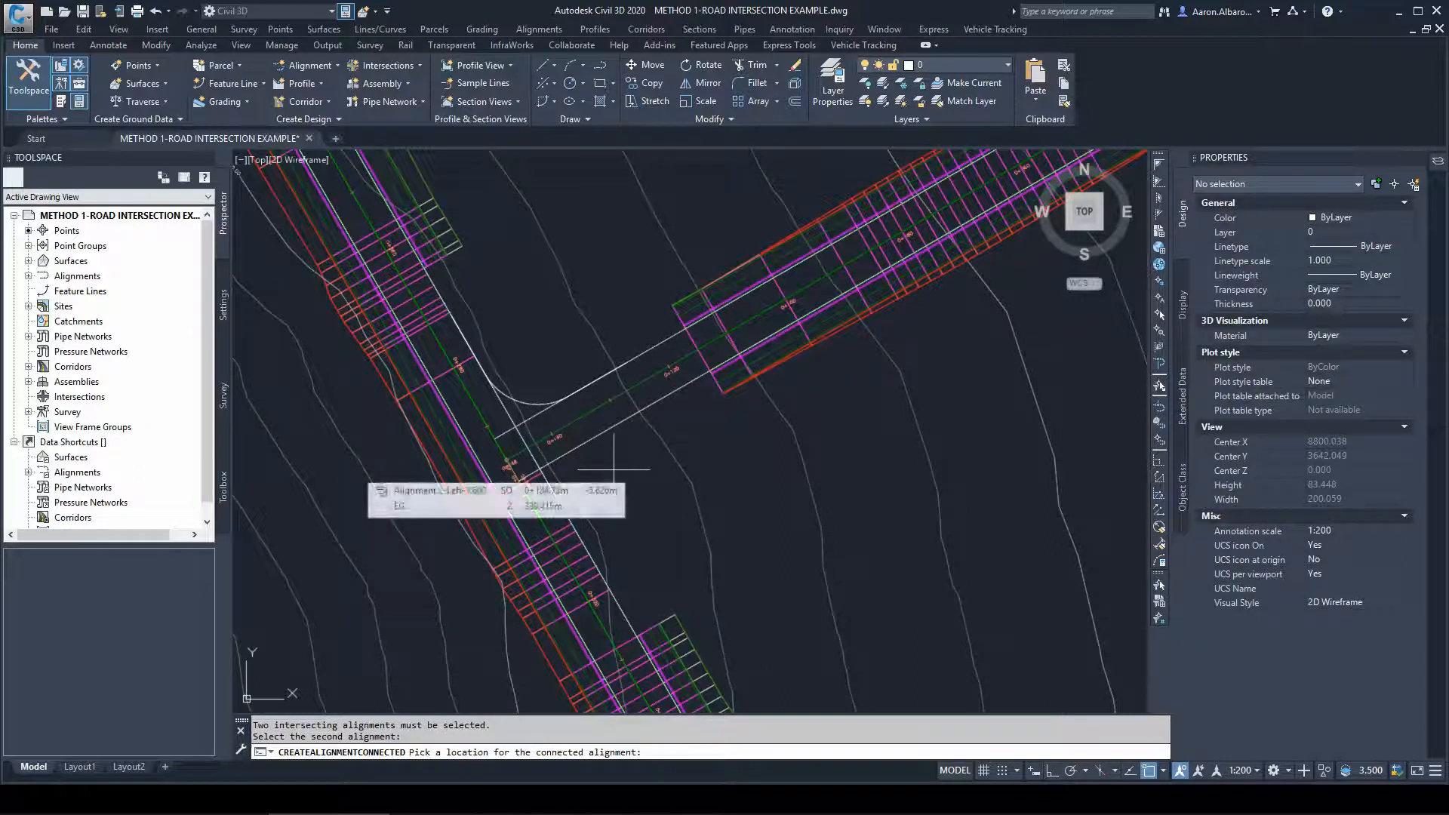
pyautogui.click(614, 469)
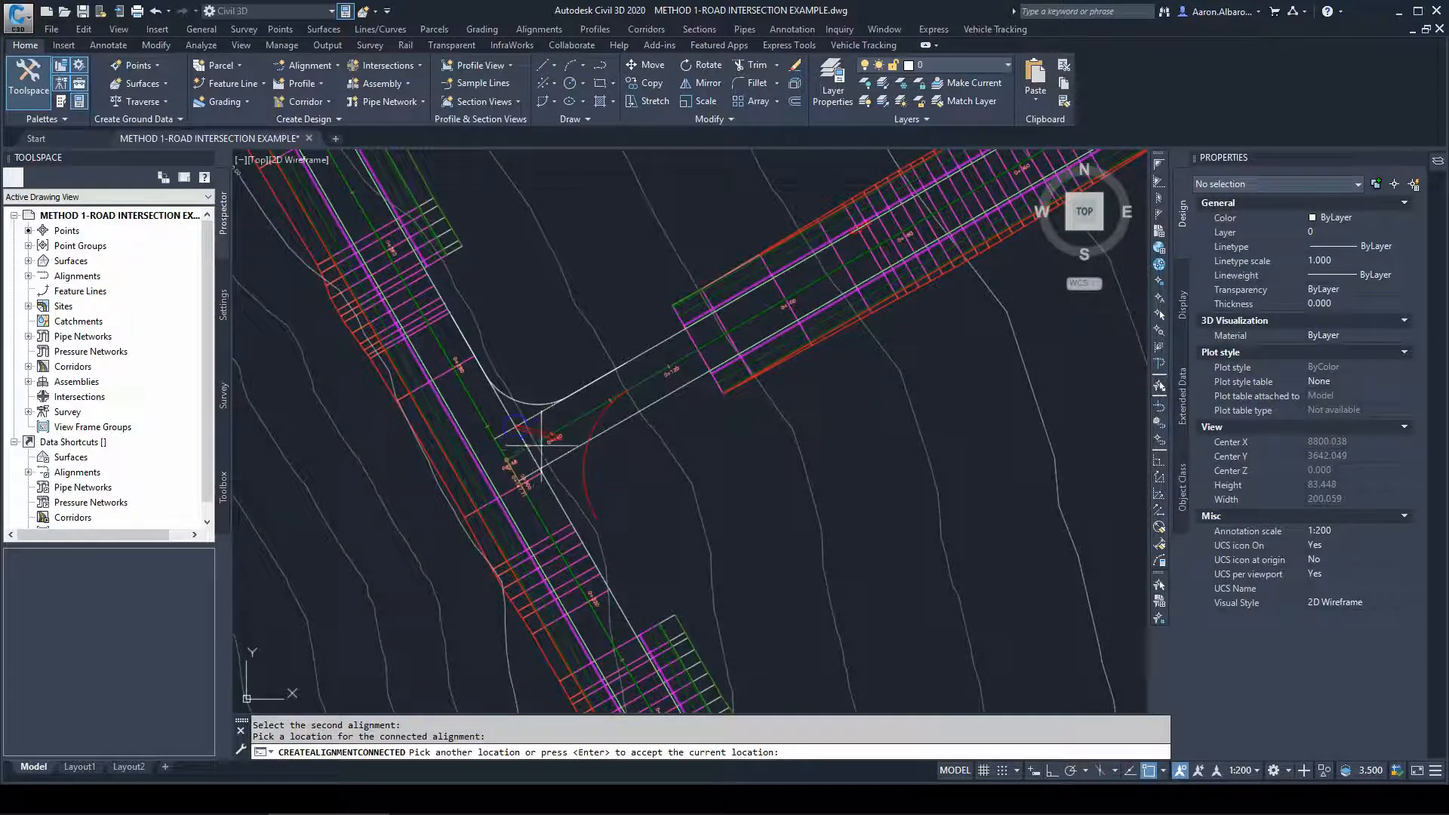
pyautogui.press('Return')
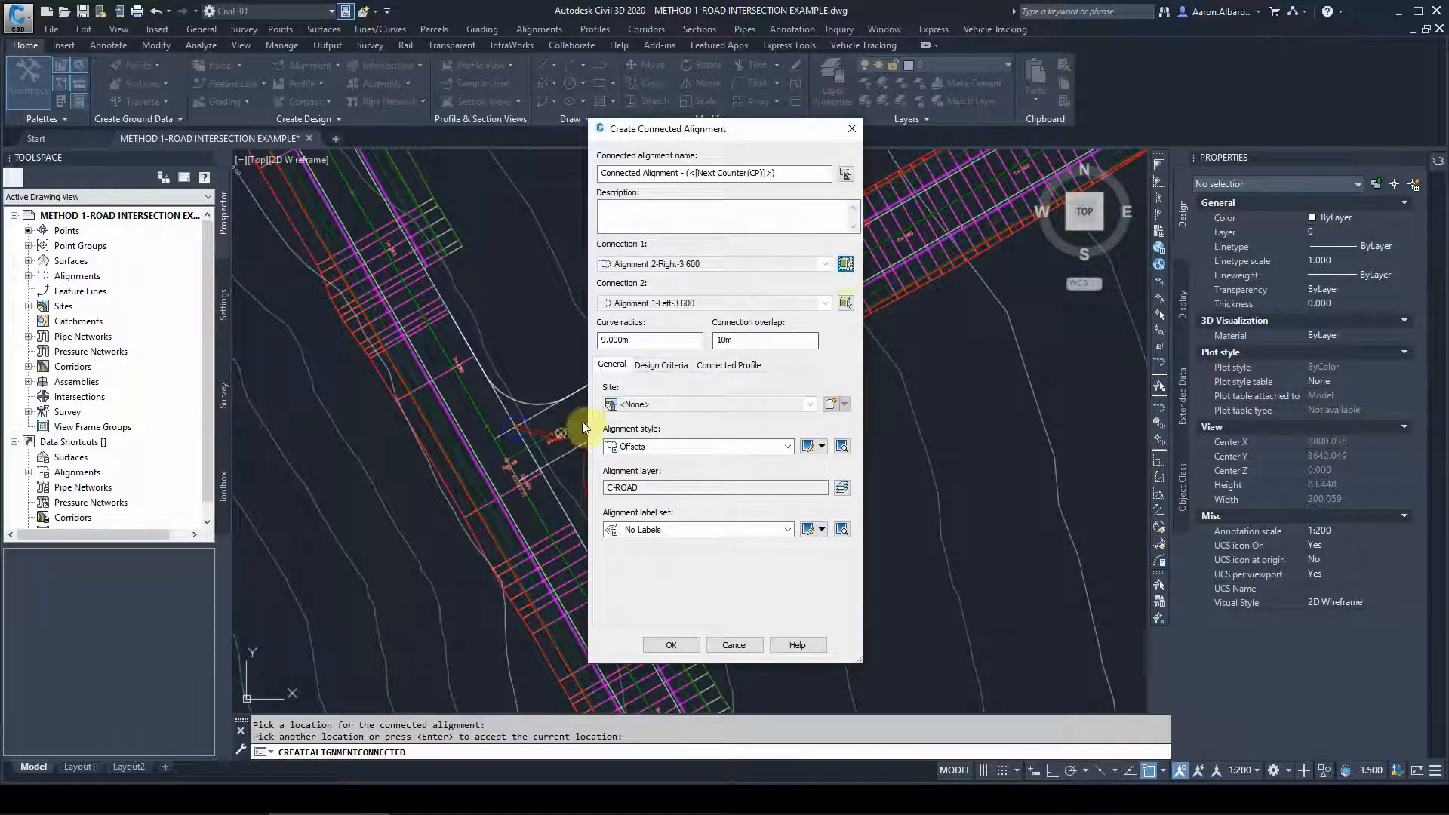
pyautogui.click(845, 303)
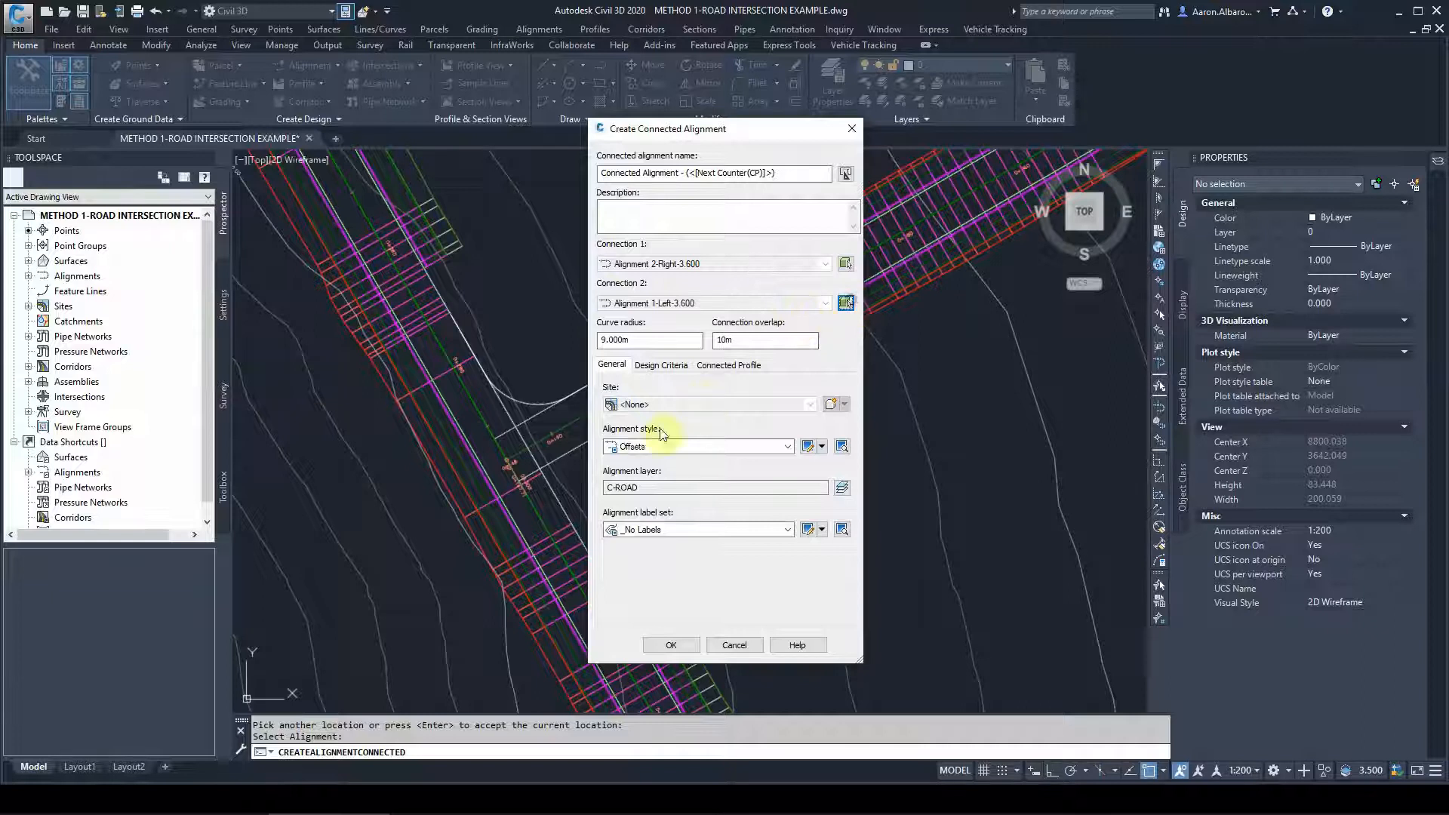
pyautogui.press('Return')
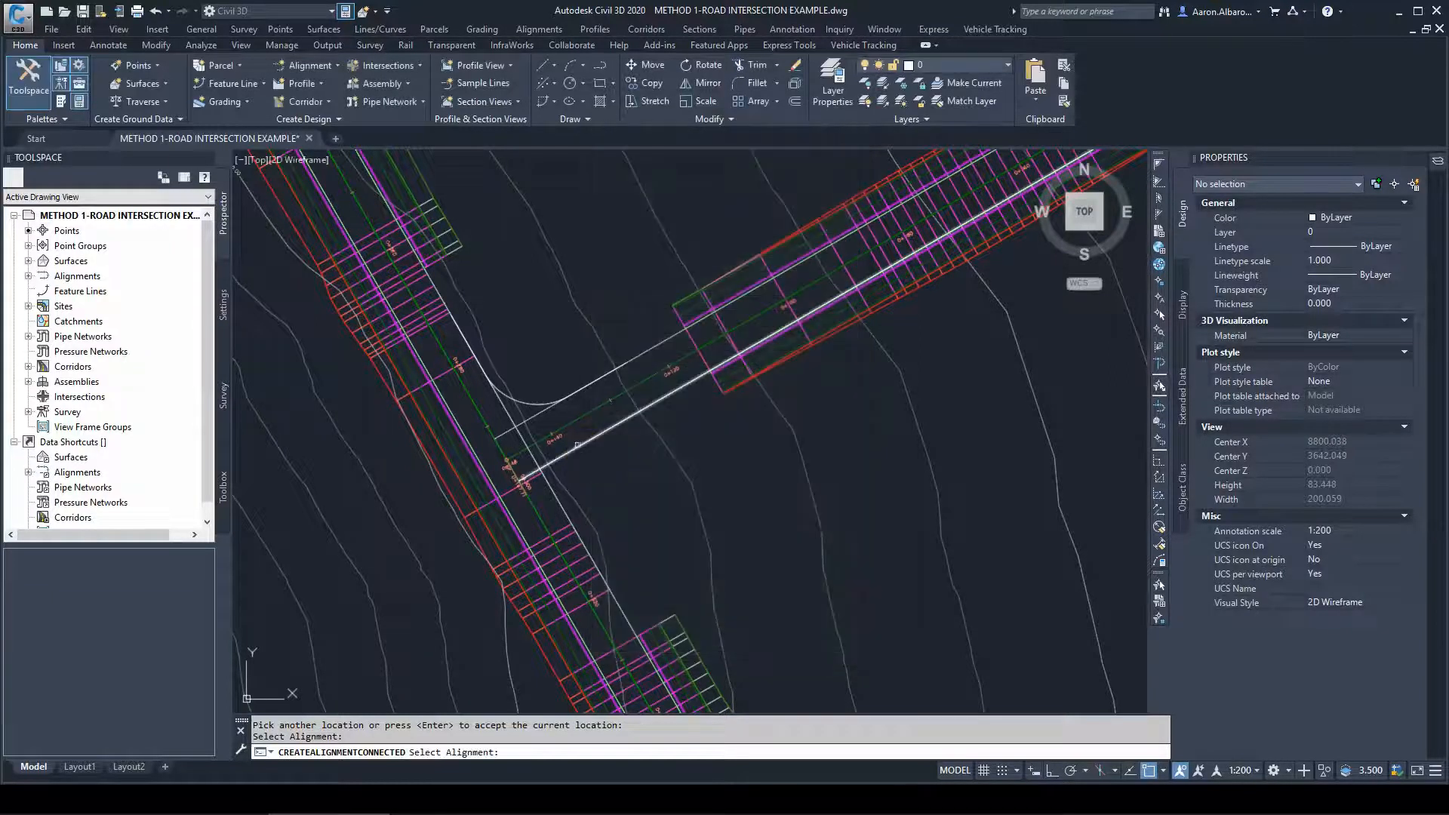
pyautogui.click(576, 446)
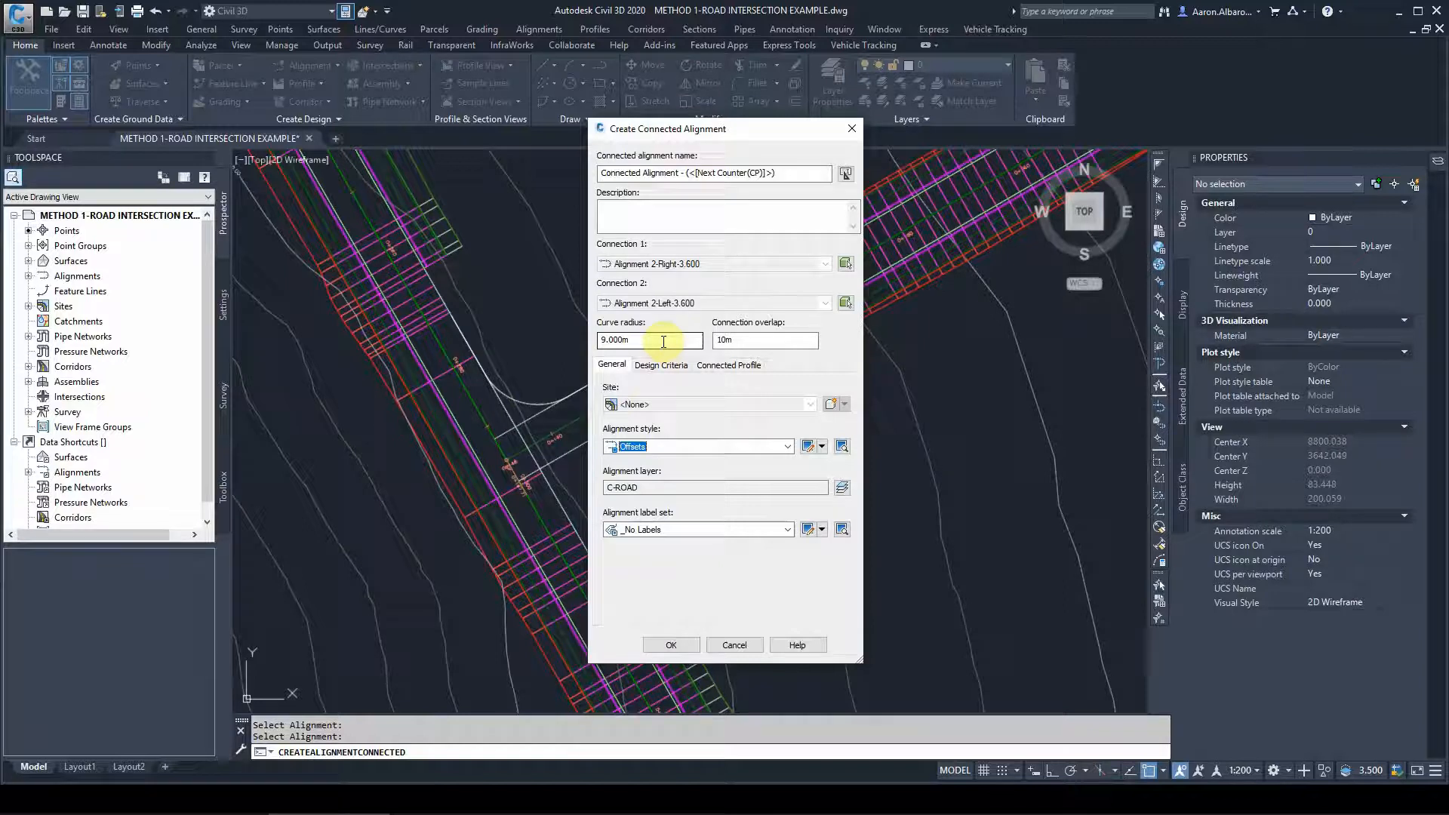
# Name the connected alignment IS1-ES, check its connected profile settings, and try to create it
pyautogui.moveTo(795, 175); pyautogui.dragTo(392, 174)
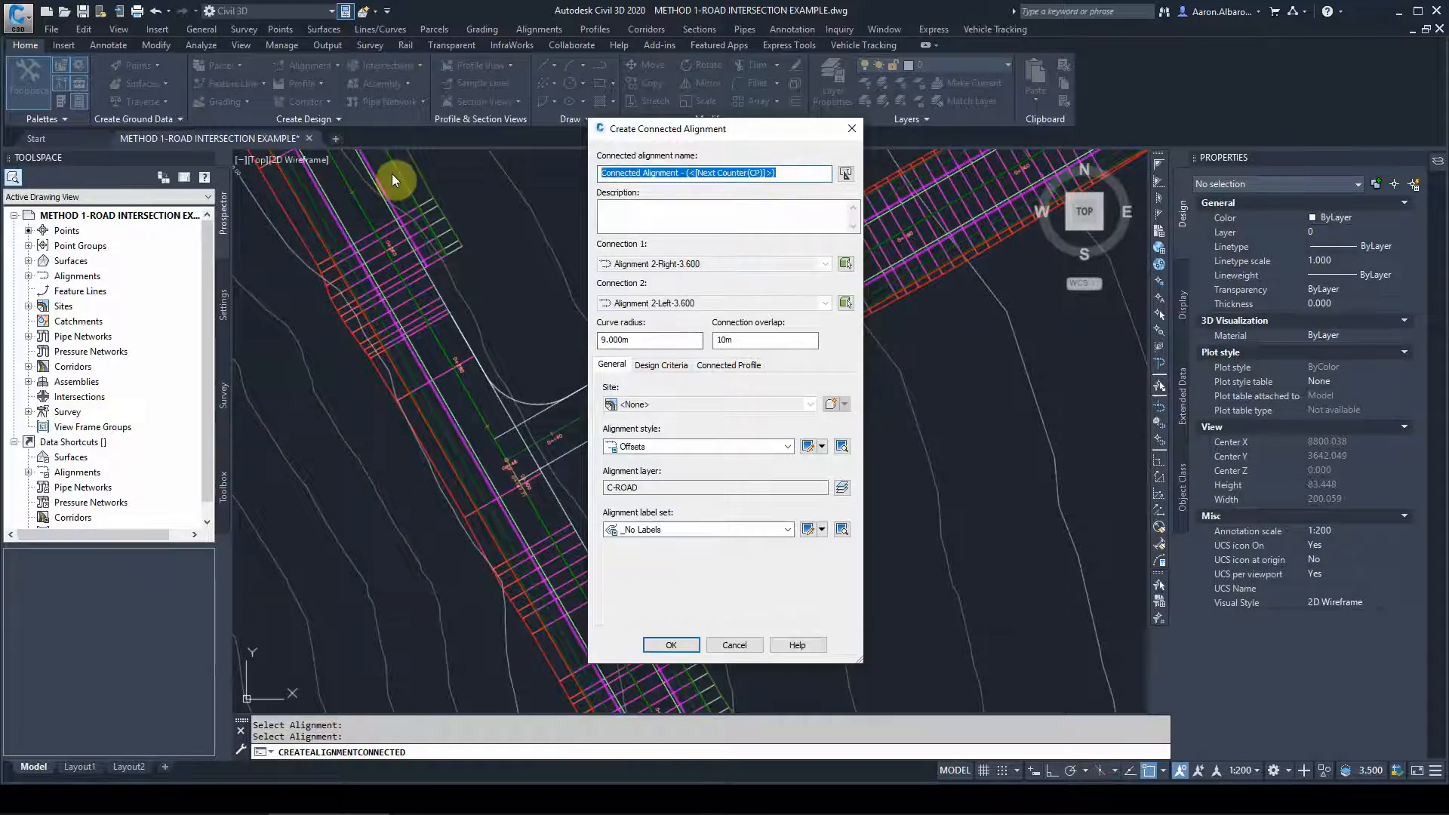
pyautogui.write('IS1-')
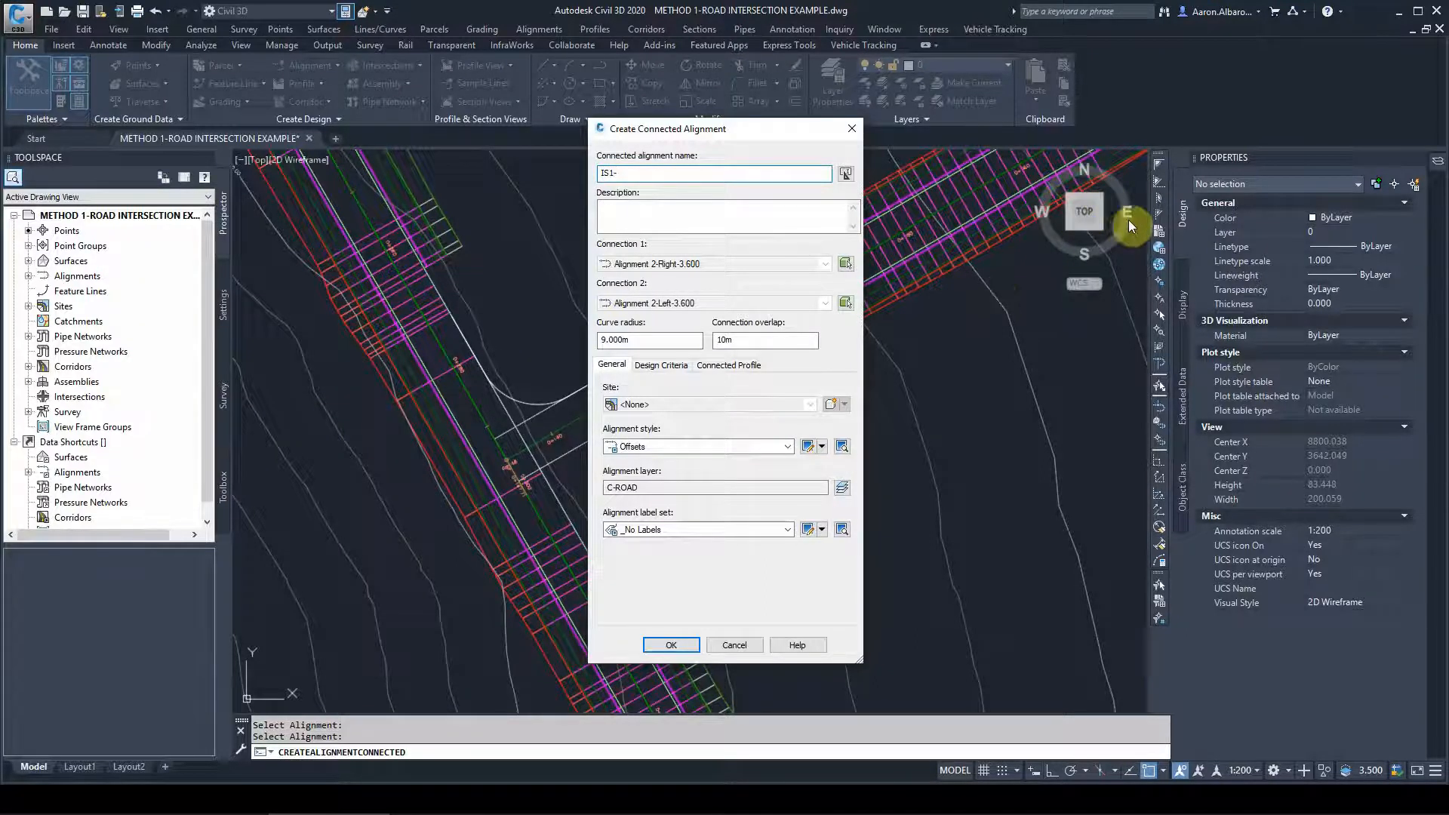
pyautogui.click(708, 212)
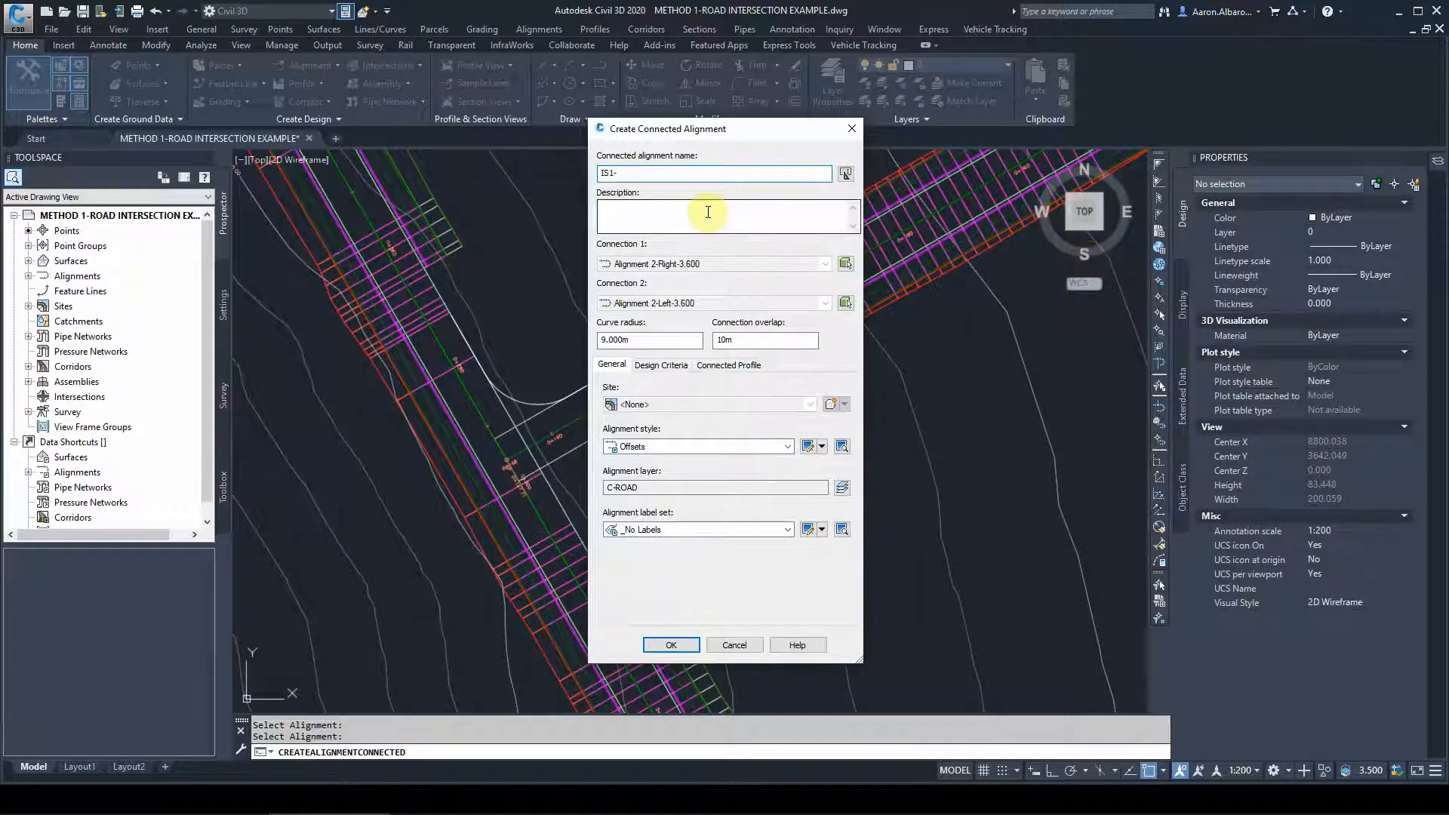
pyautogui.write('ES')
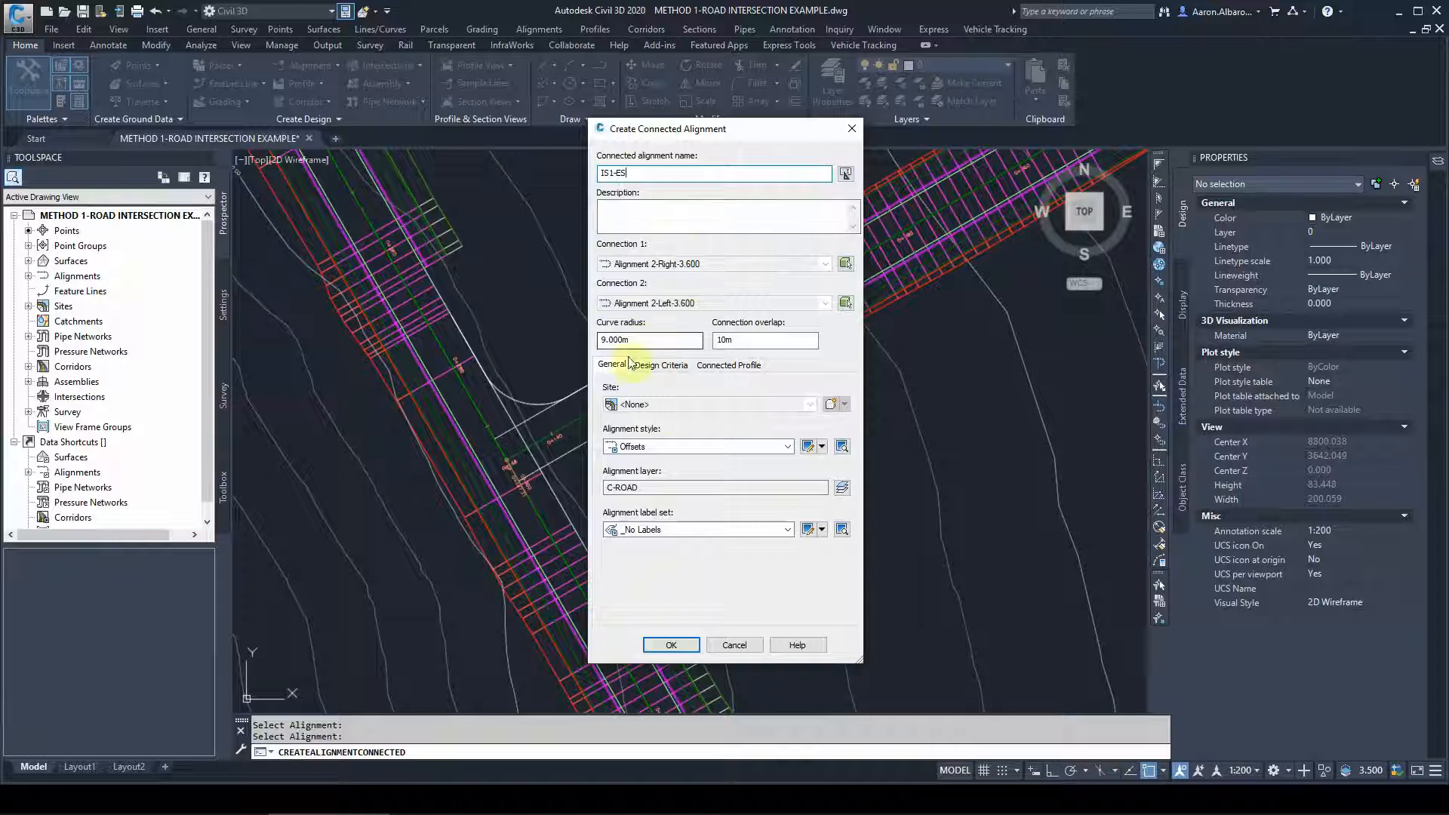
pyautogui.click(742, 366)
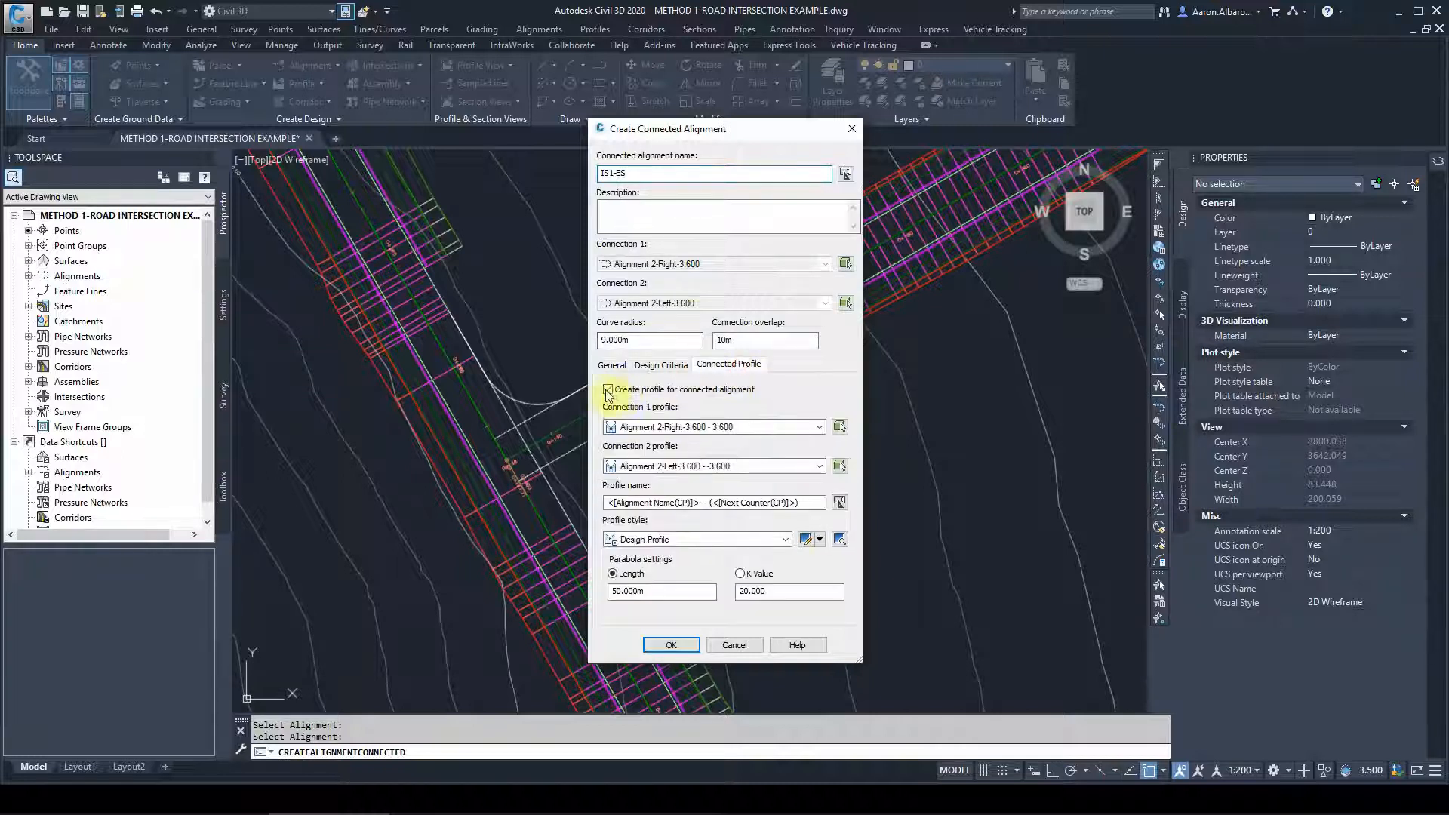
pyautogui.click(628, 366)
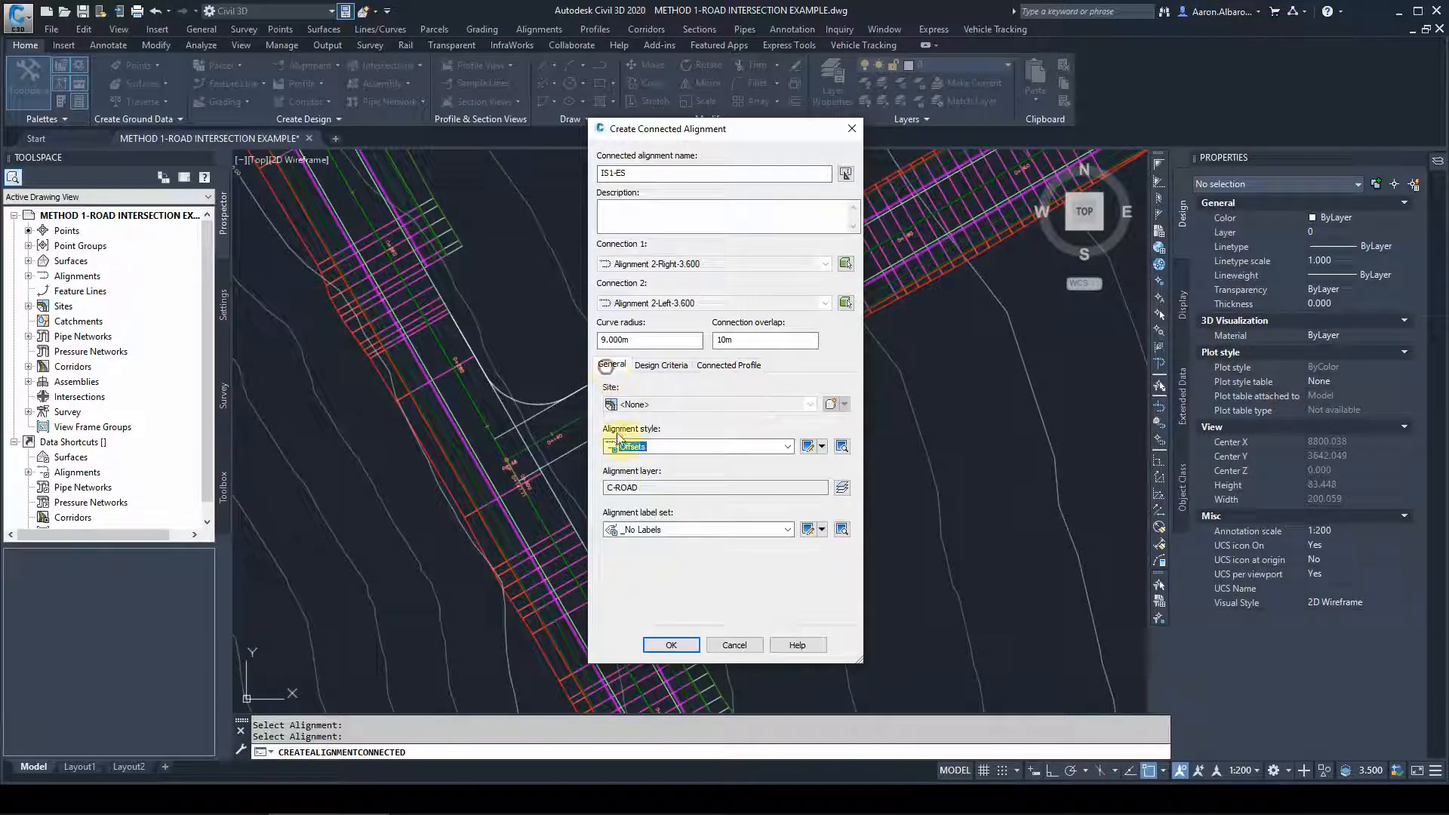
pyautogui.click(667, 645)
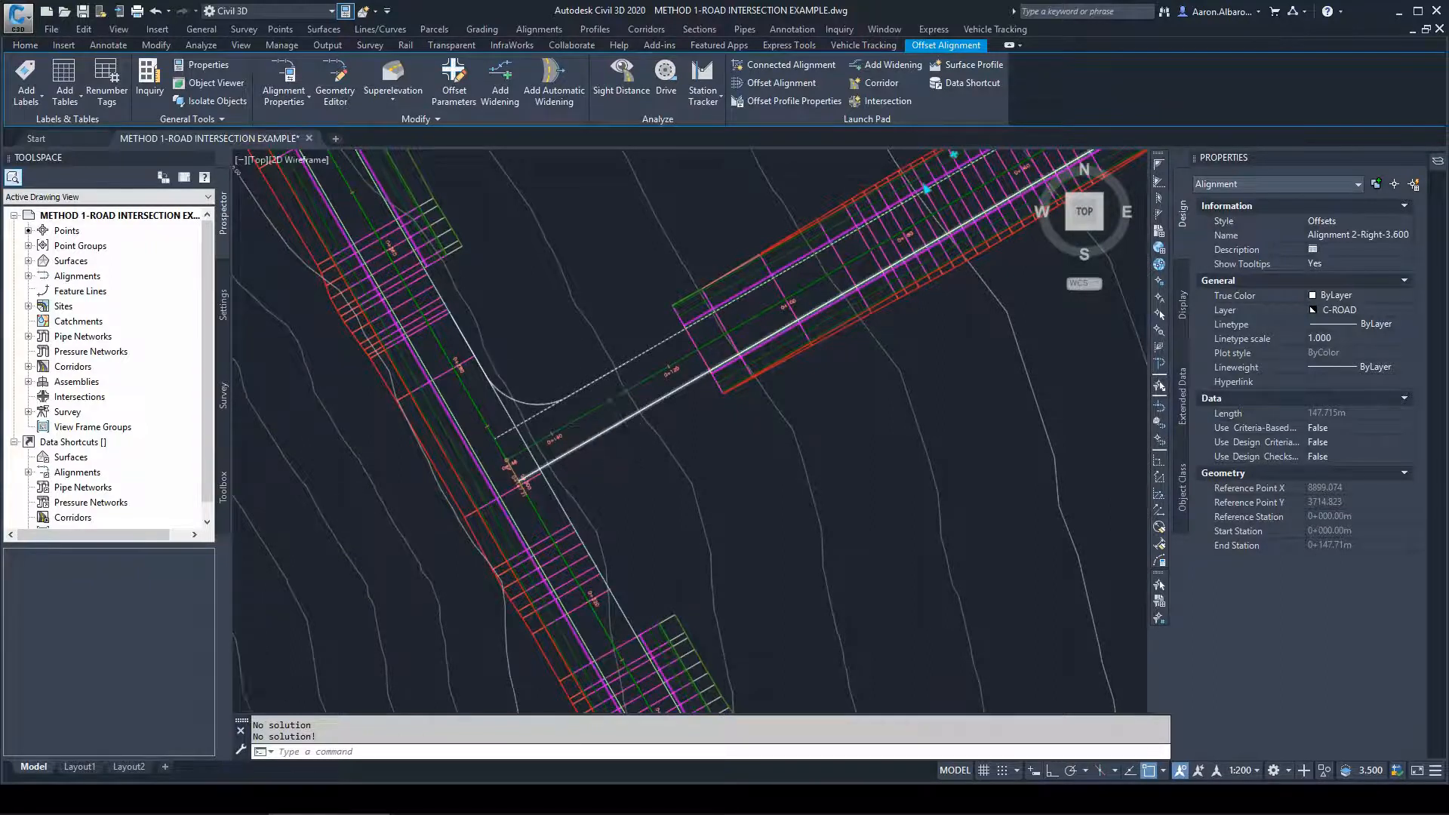
# Clear the selection, undo the last connected alignment creation, and redo it
pyautogui.moveTo(584, 479); pyautogui.dragTo(591, 460, button='middle')
pyautogui.press('Escape')
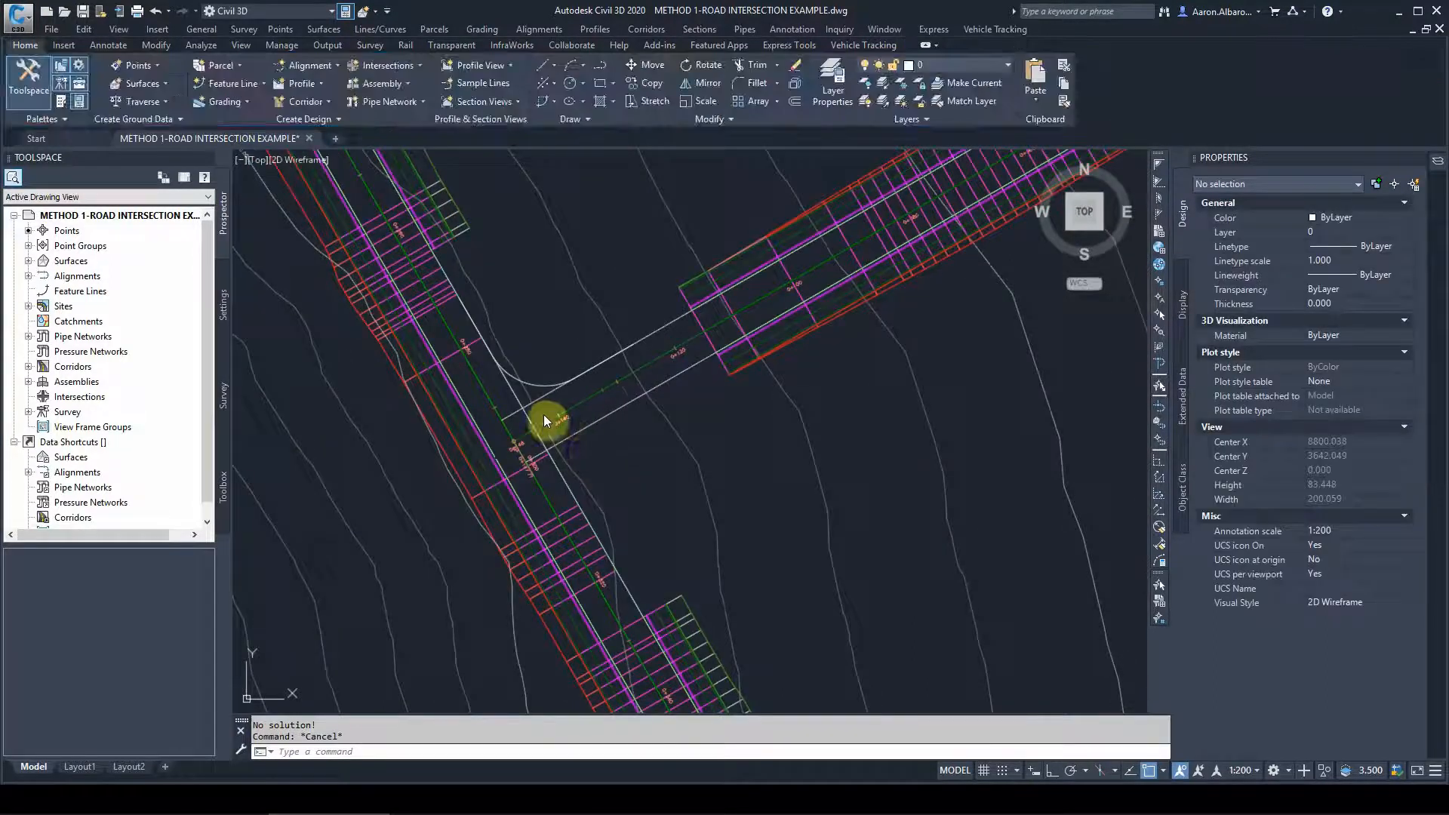
pyautogui.click(616, 432)
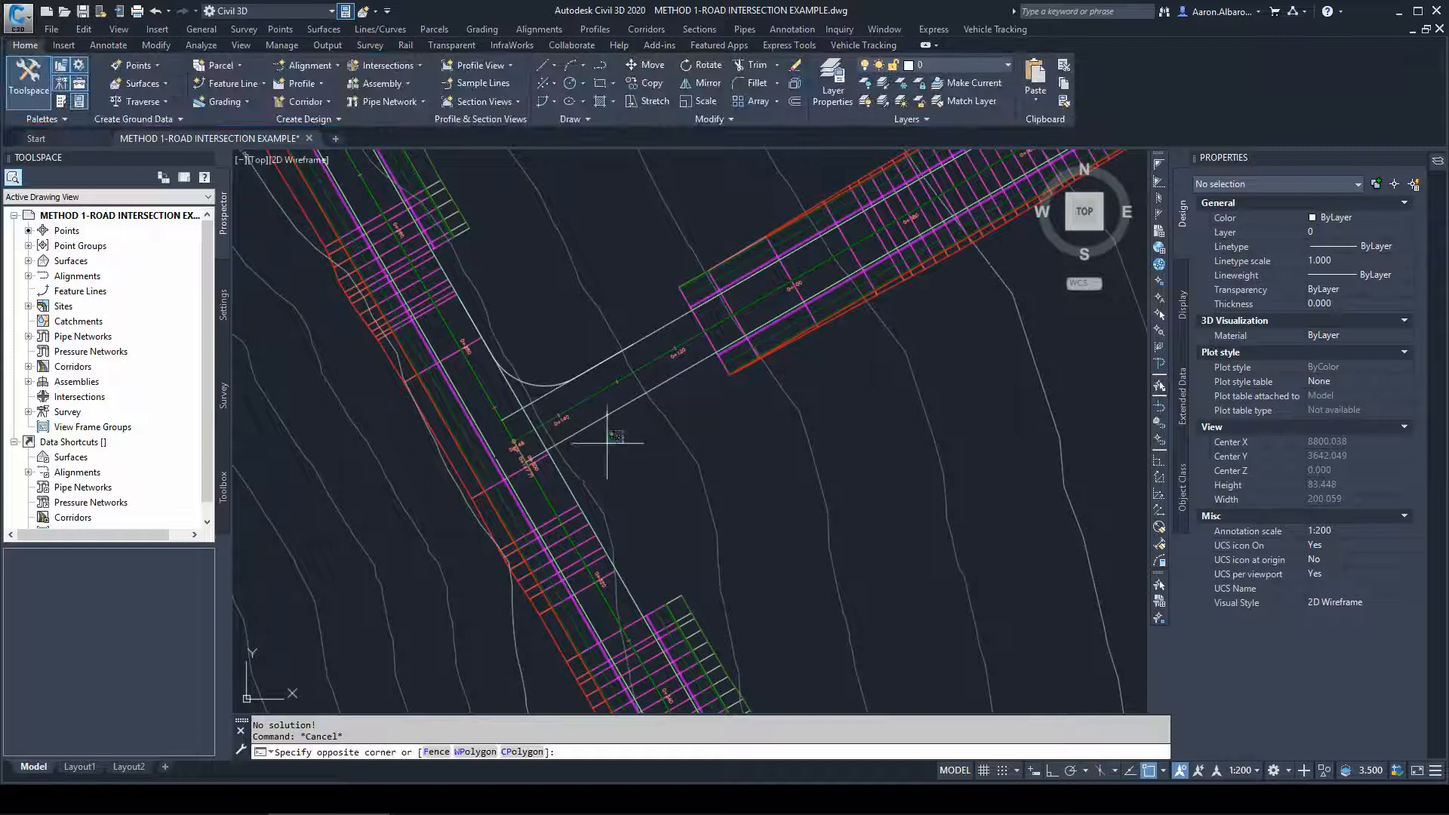
pyautogui.click(155, 17)
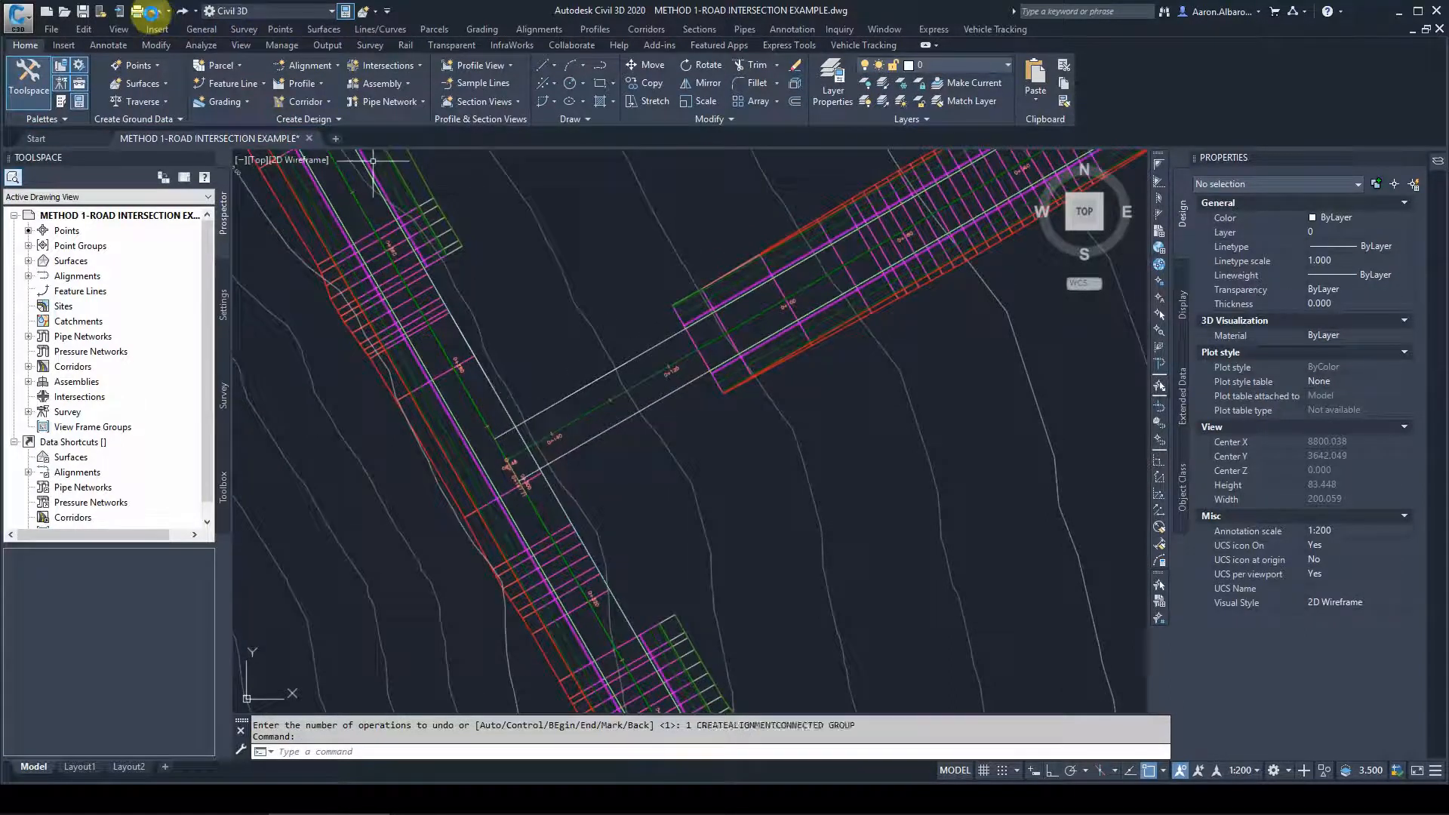
pyautogui.click(182, 11)
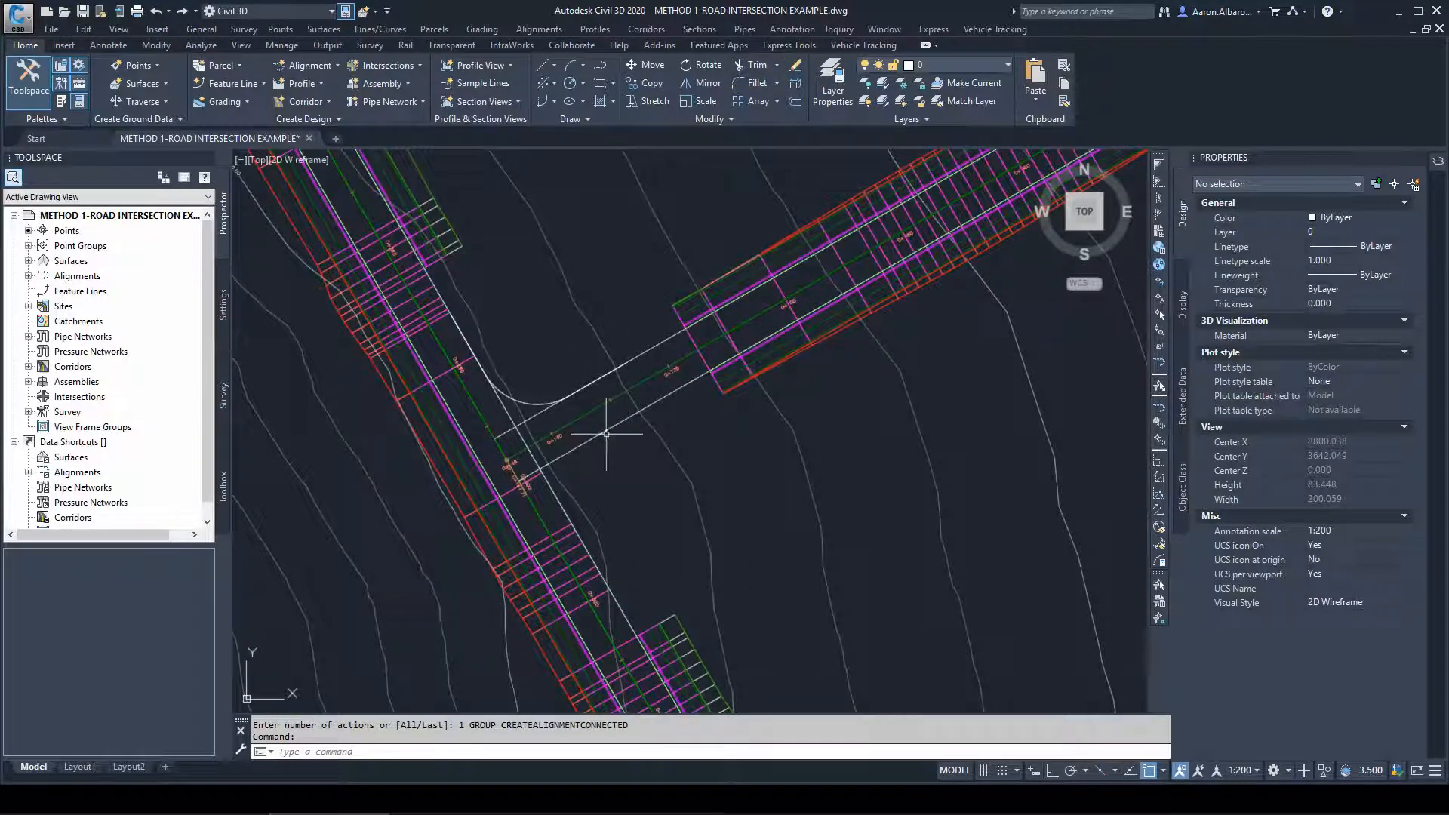
# Start a connected alignment between Alignment 1-Left-3.600 and Alignment 2-Left-3.600, locate it inside the lower junction corner, and re-pick both connections
pyautogui.click(559, 508)
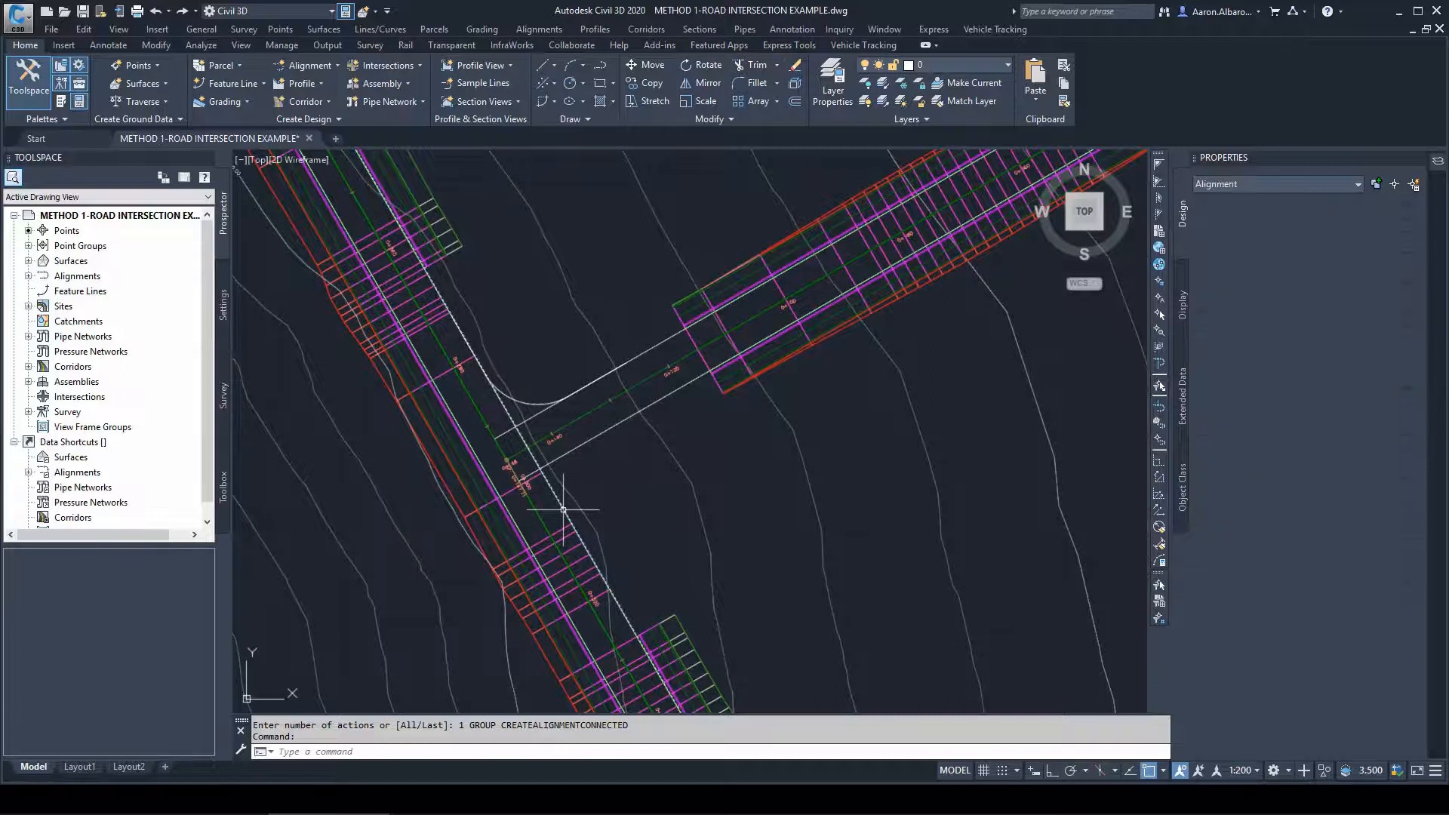
pyautogui.click(768, 70)
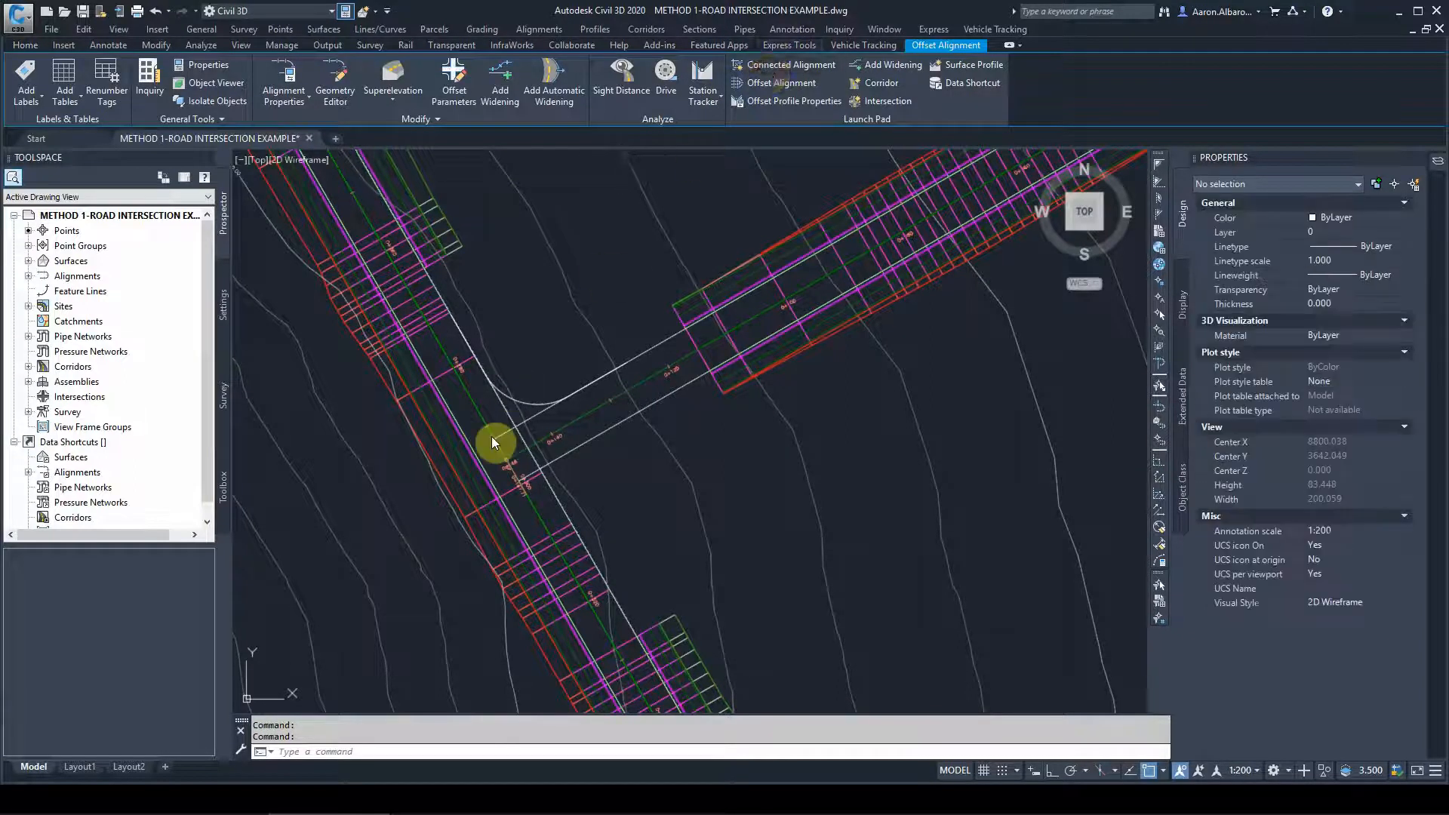
pyautogui.click(586, 450)
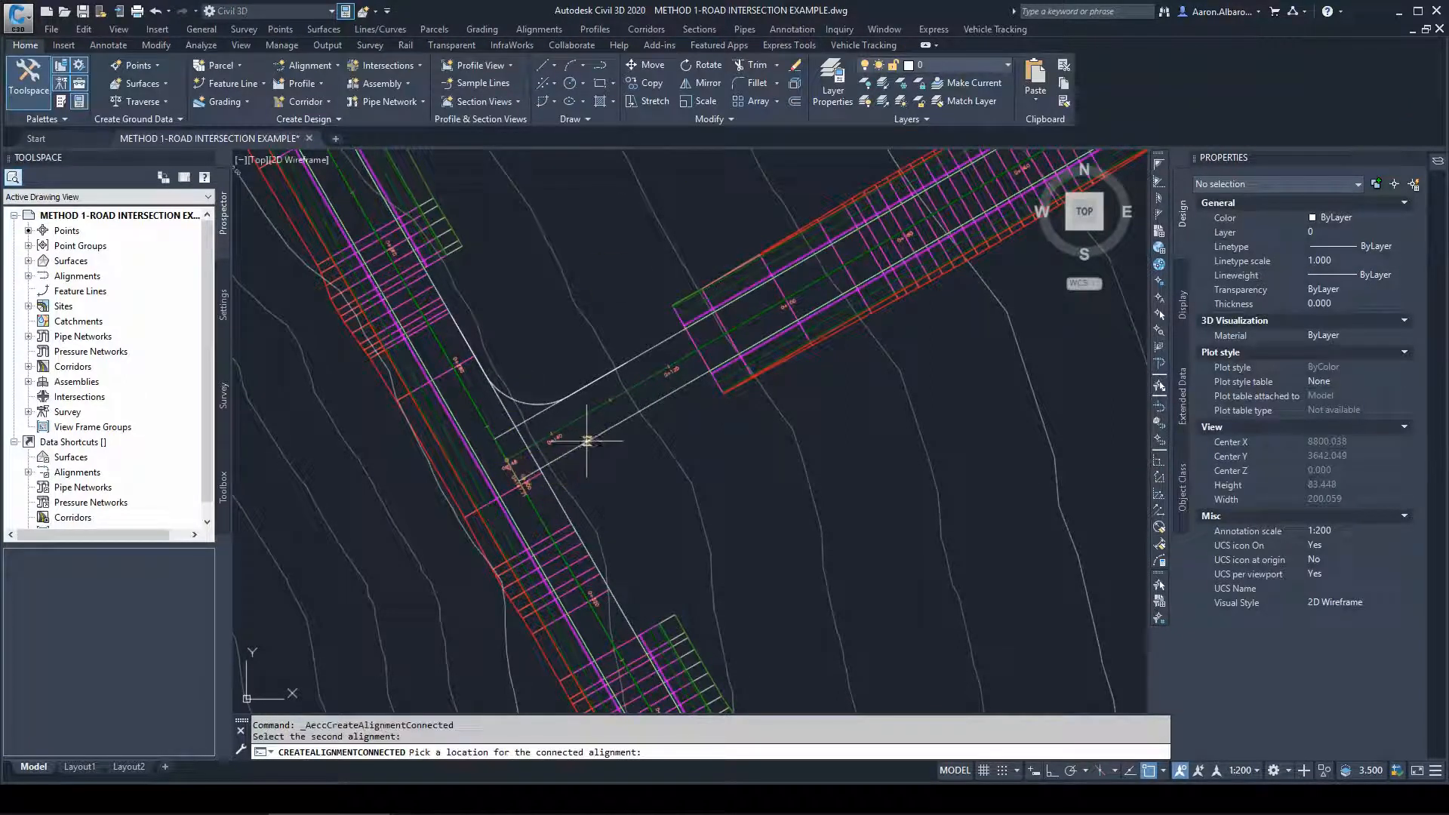
pyautogui.click(566, 445)
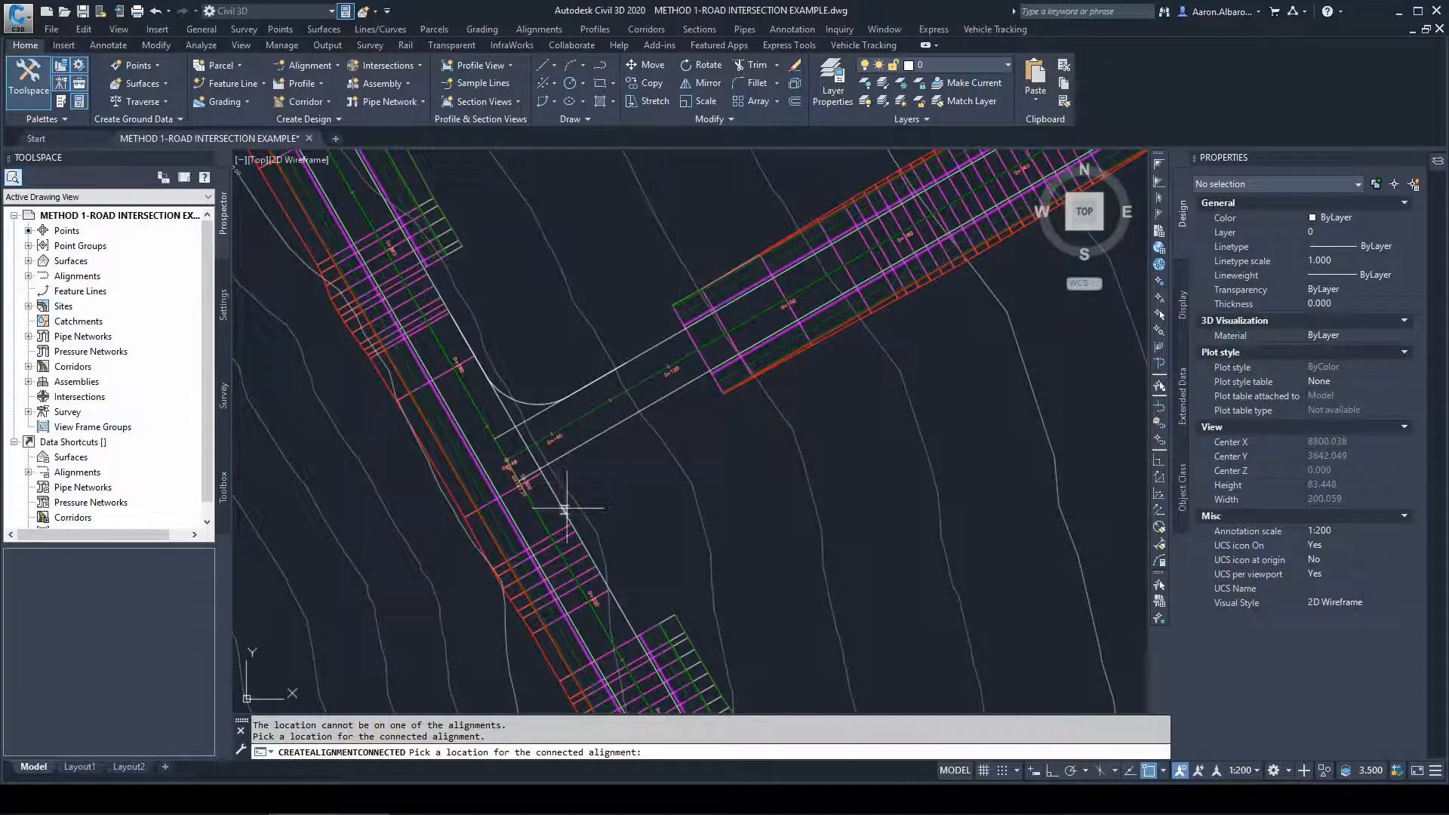
pyautogui.click(575, 485)
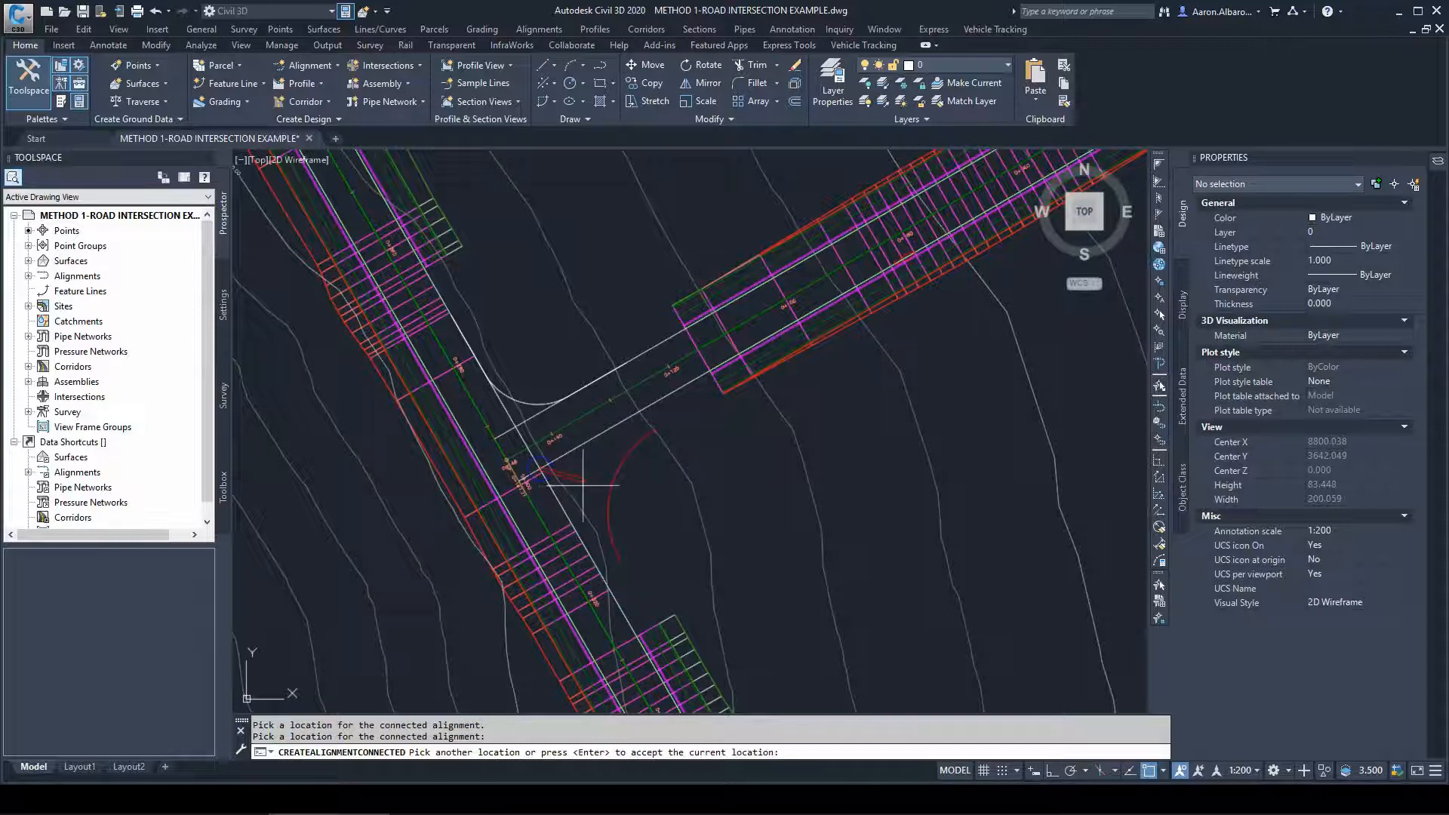
pyautogui.press('Return')
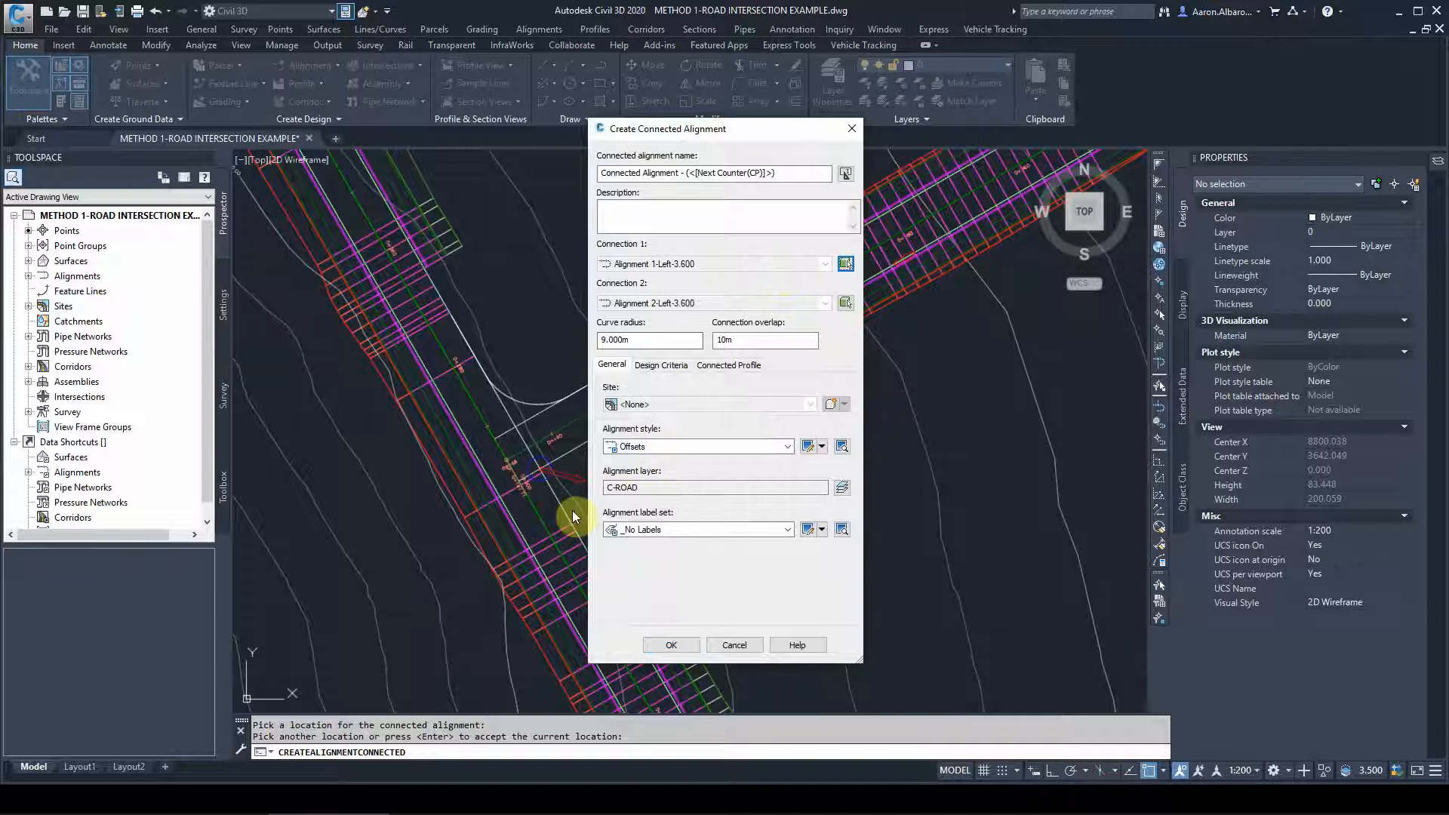
pyautogui.press('Return')
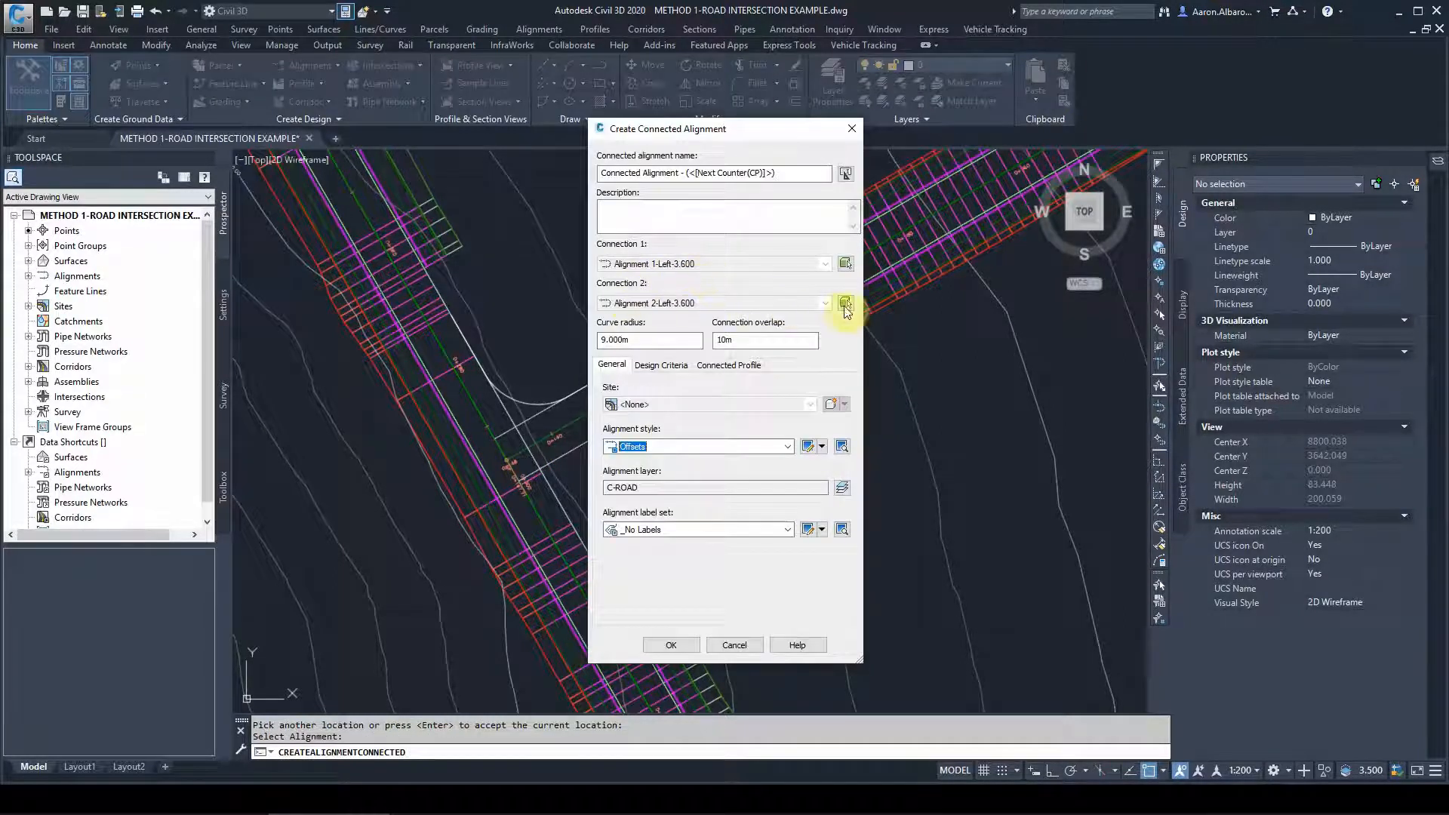
pyautogui.click(845, 304)
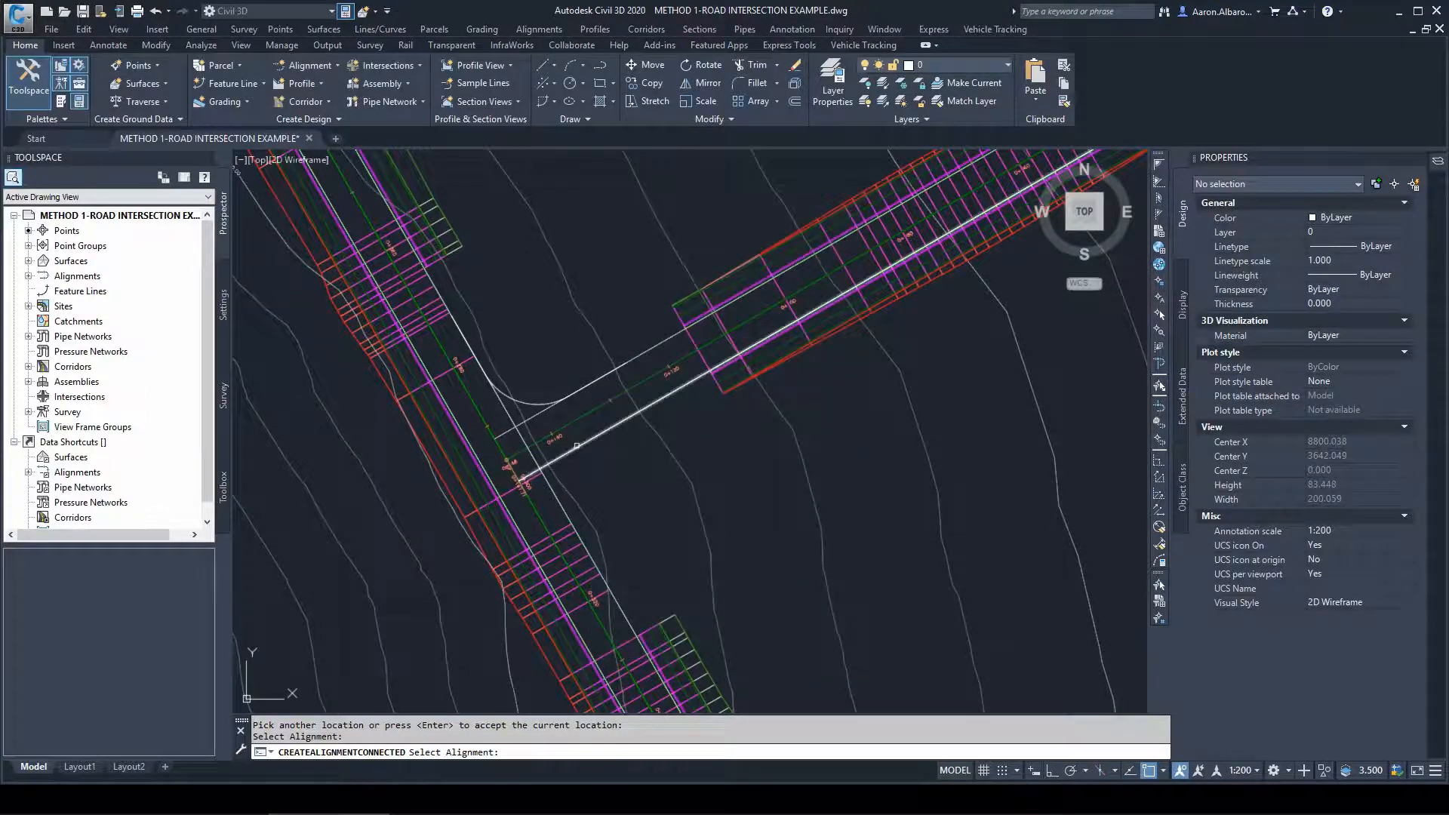
pyautogui.click(559, 484)
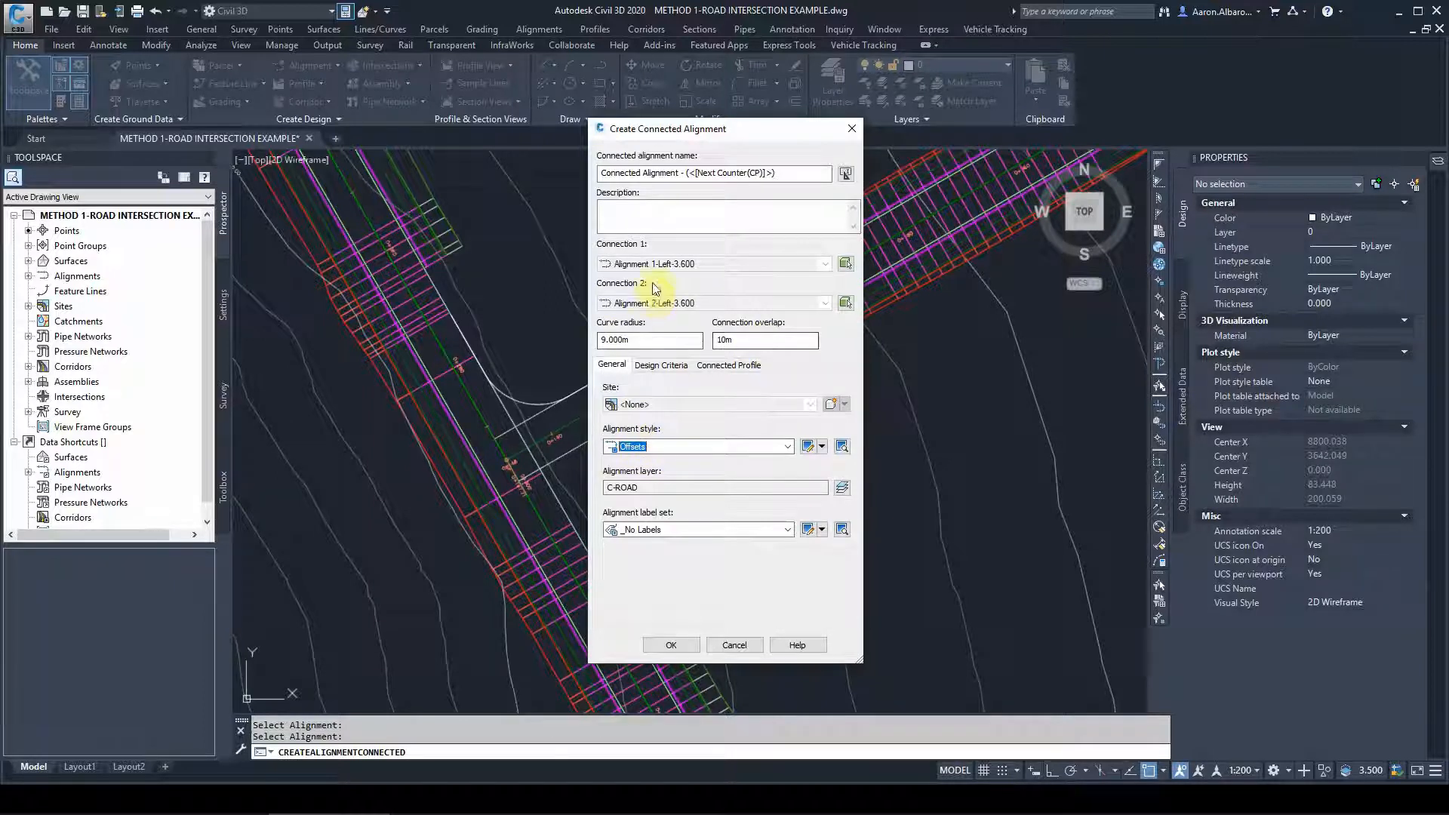
# Name the connected alignment IS1-ES, check its connected profile settings, and create it with a 9.000m curve radius and 10m overlap
pyautogui.click(790, 178)
pyautogui.write('IS1-ES')
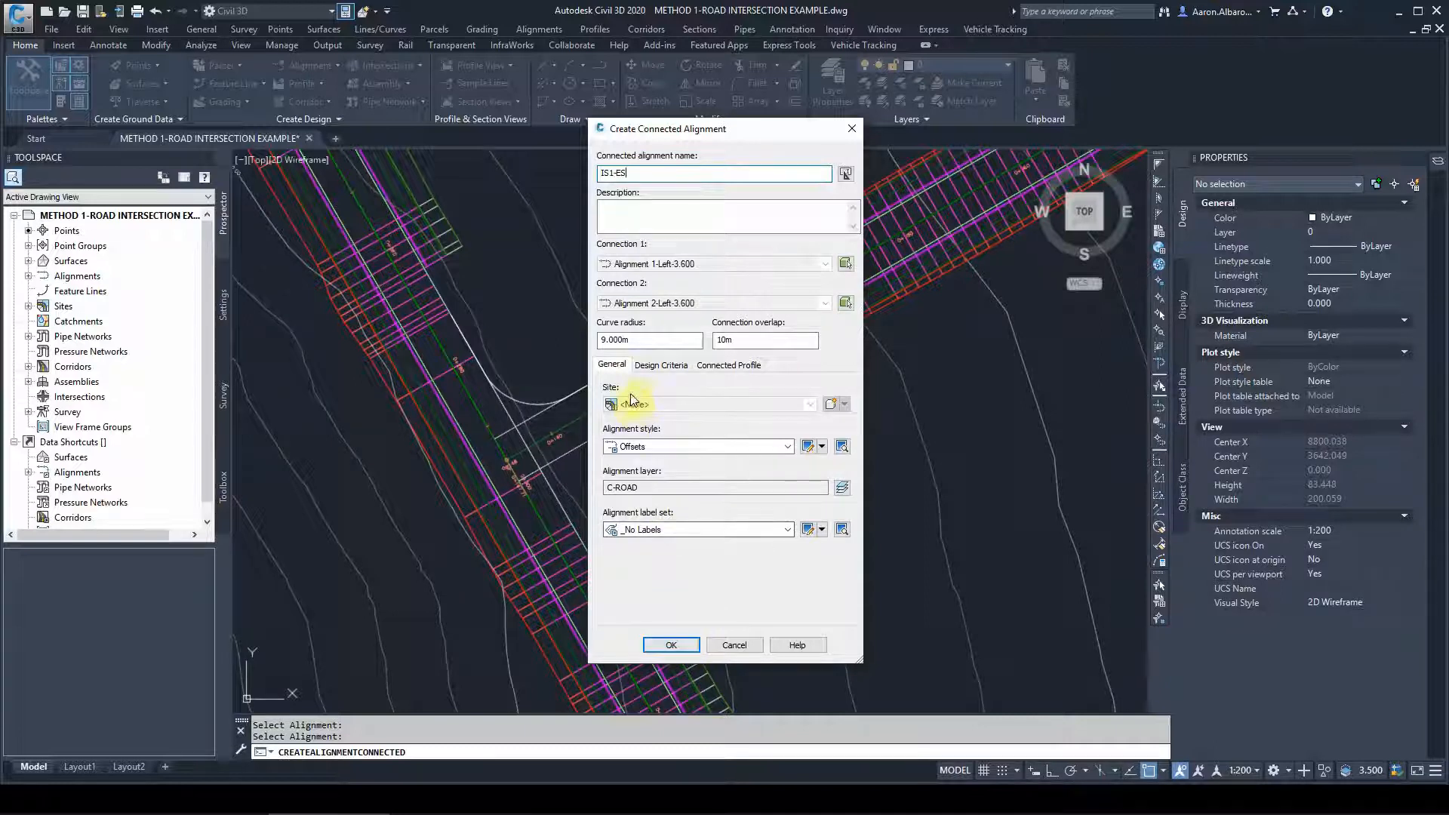
pyautogui.click(731, 366)
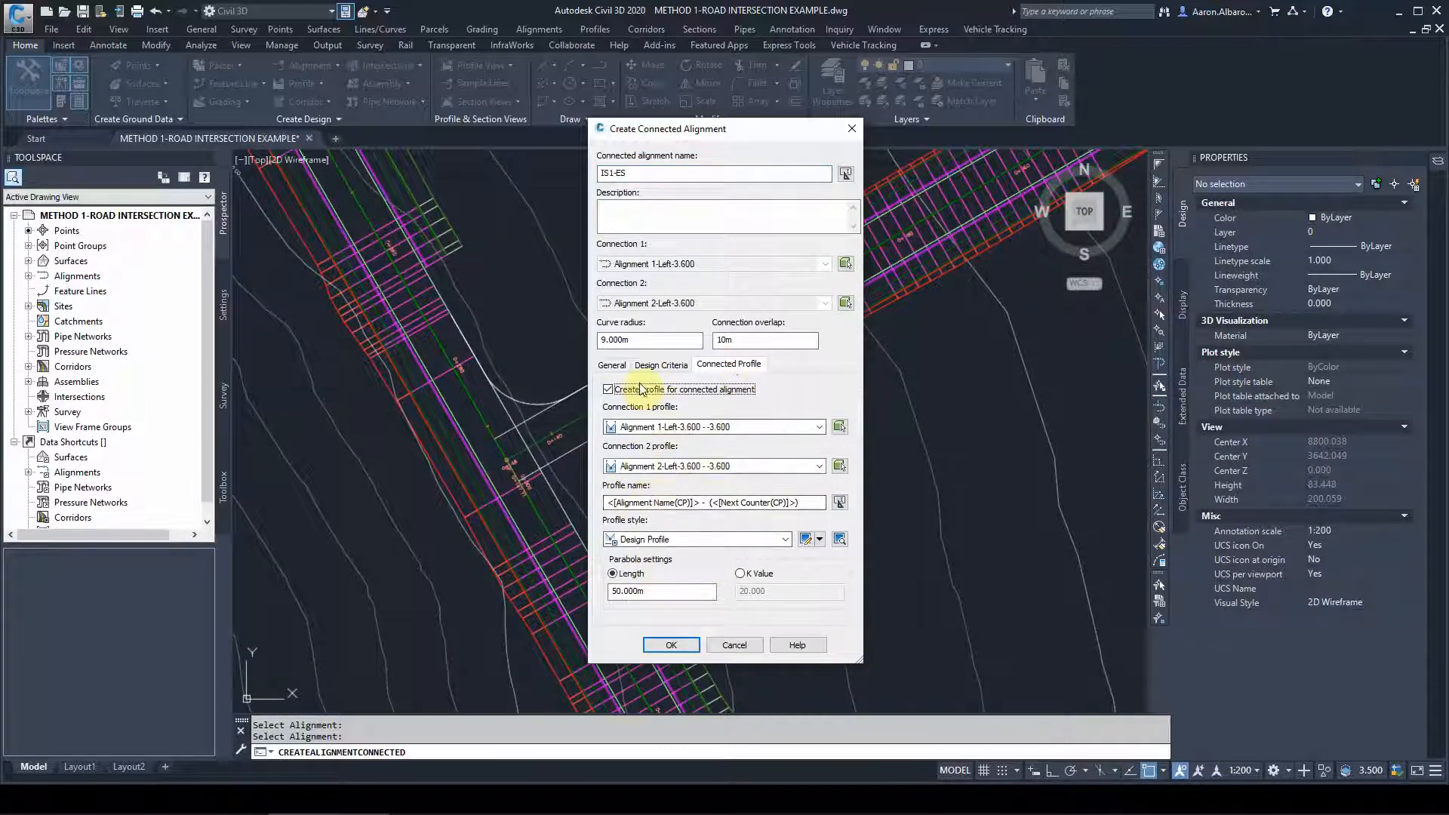
pyautogui.click(611, 370)
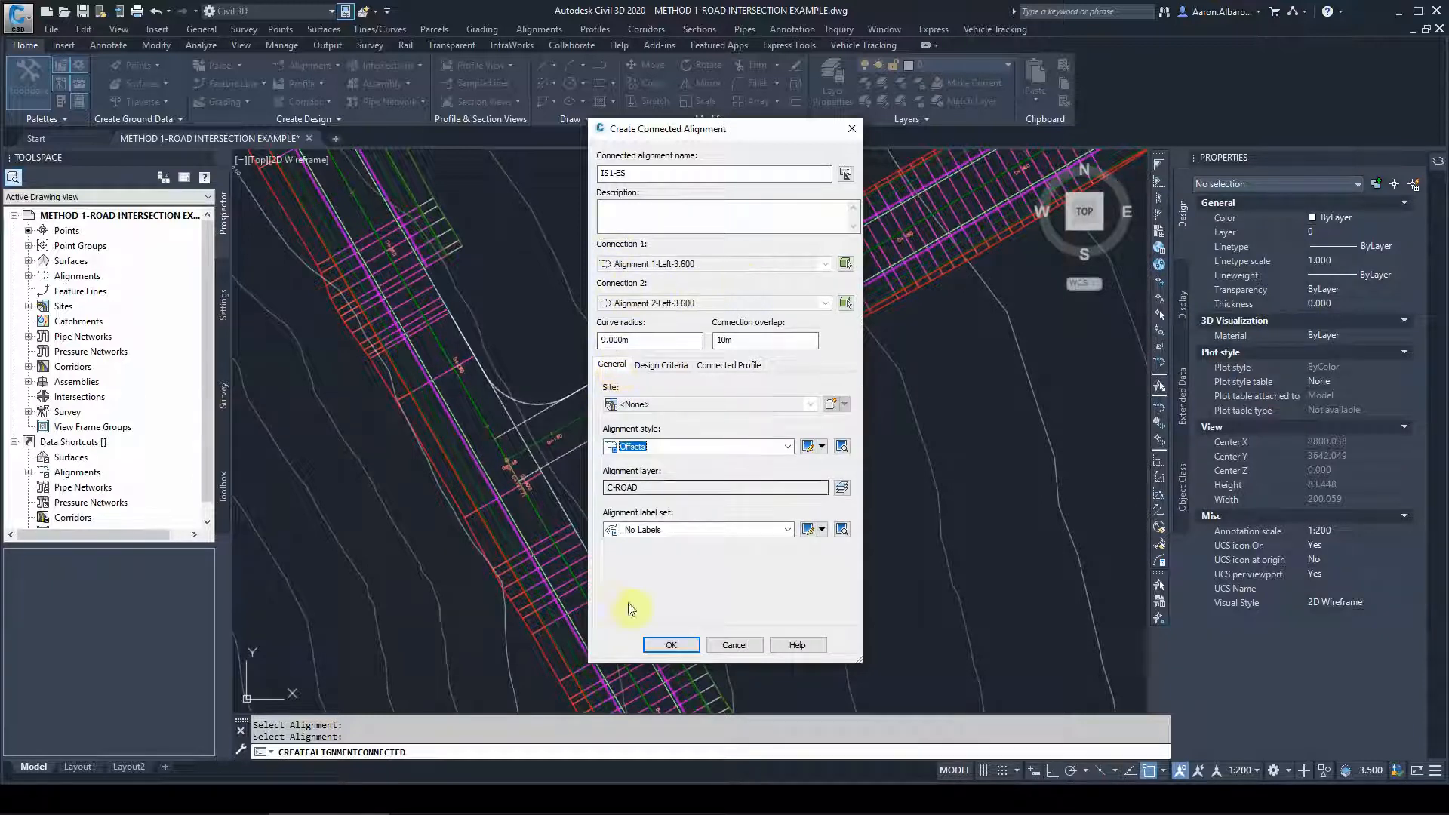
pyautogui.click(670, 645)
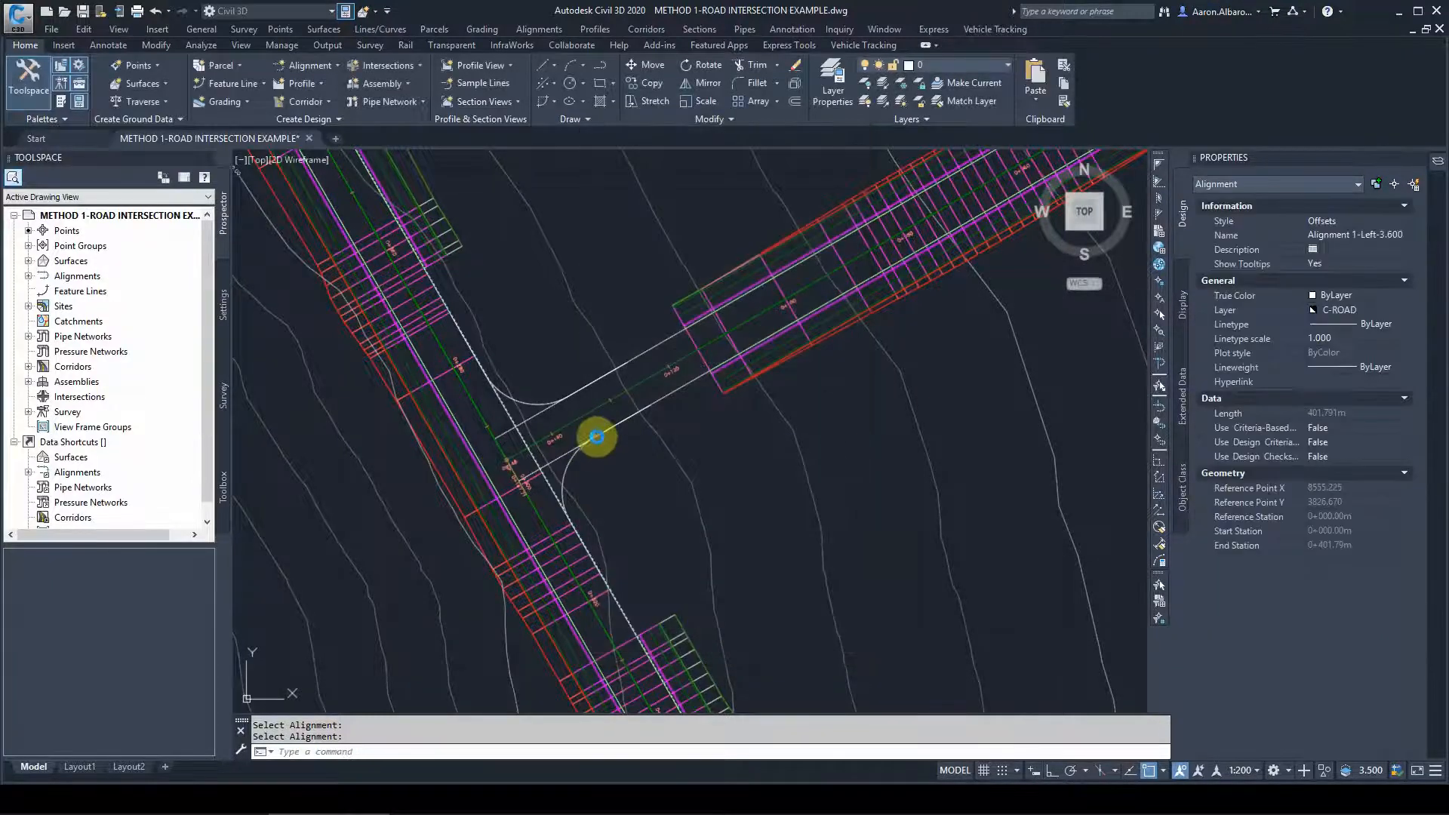
pyautogui.press('Escape')
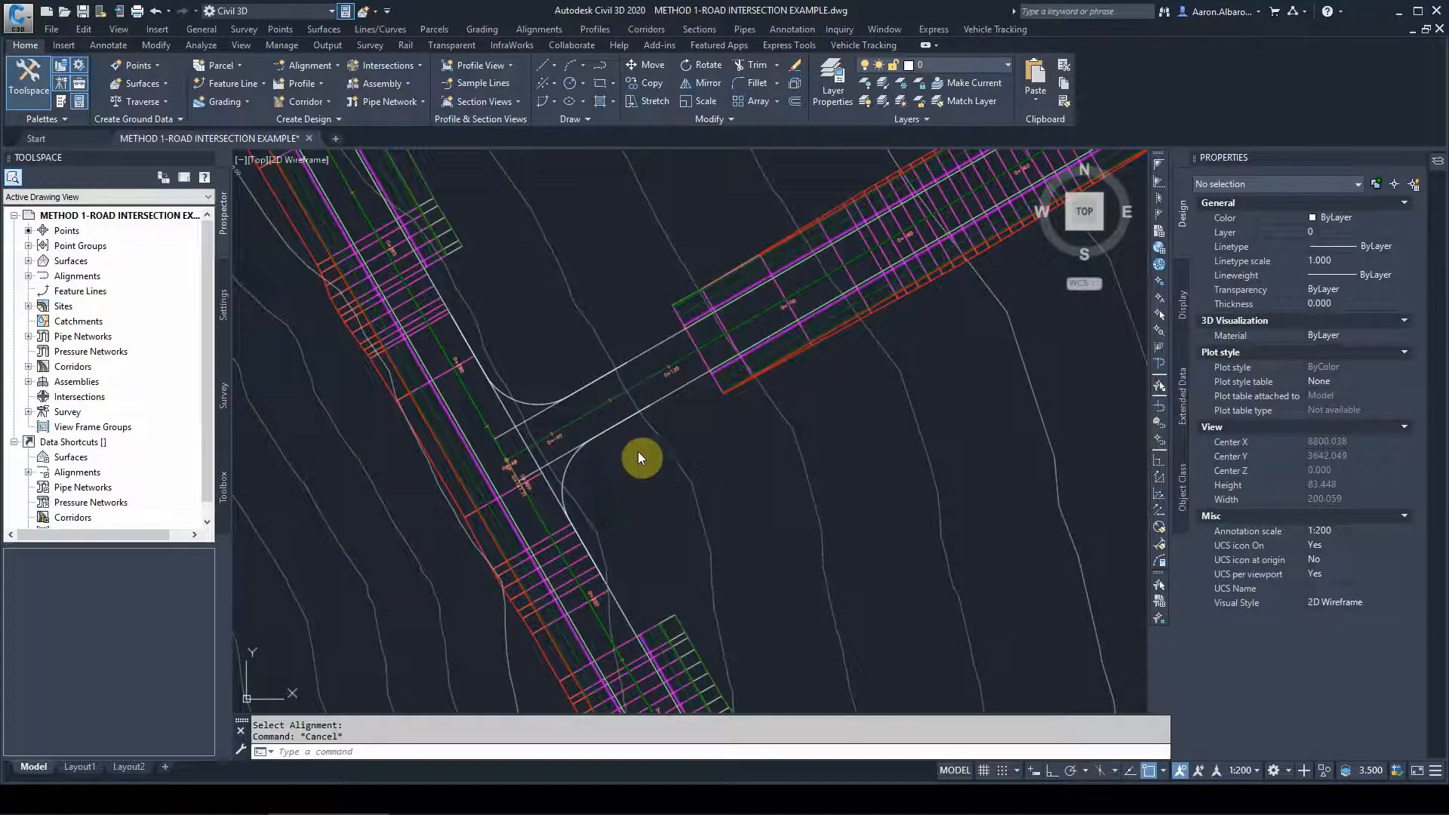
# Examine the connected kerb-return alignments in both junction corners by selecting the two of them, and clear the selection
pyautogui.click(594, 480)
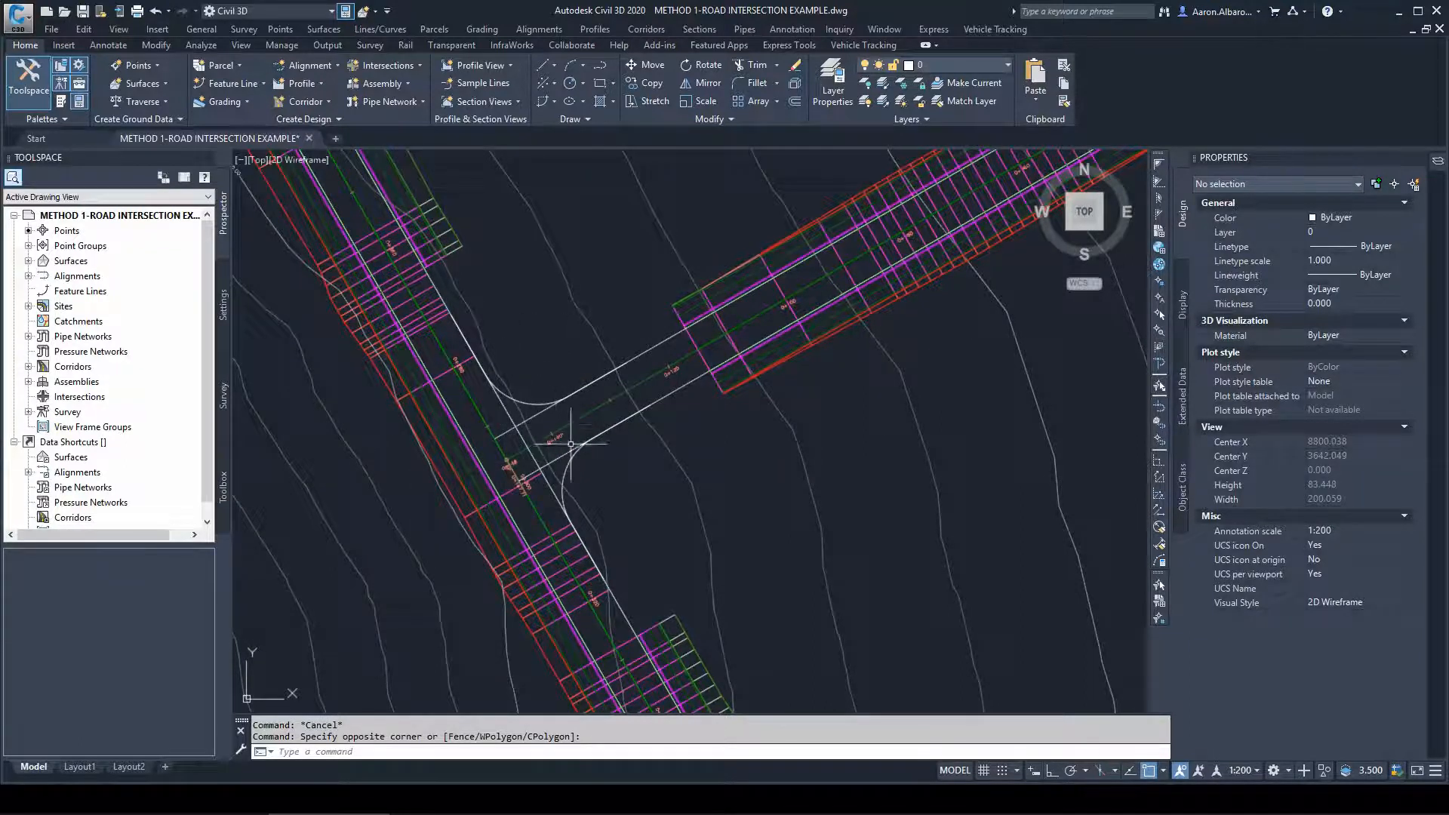
pyautogui.scroll(-2, 570, 445)
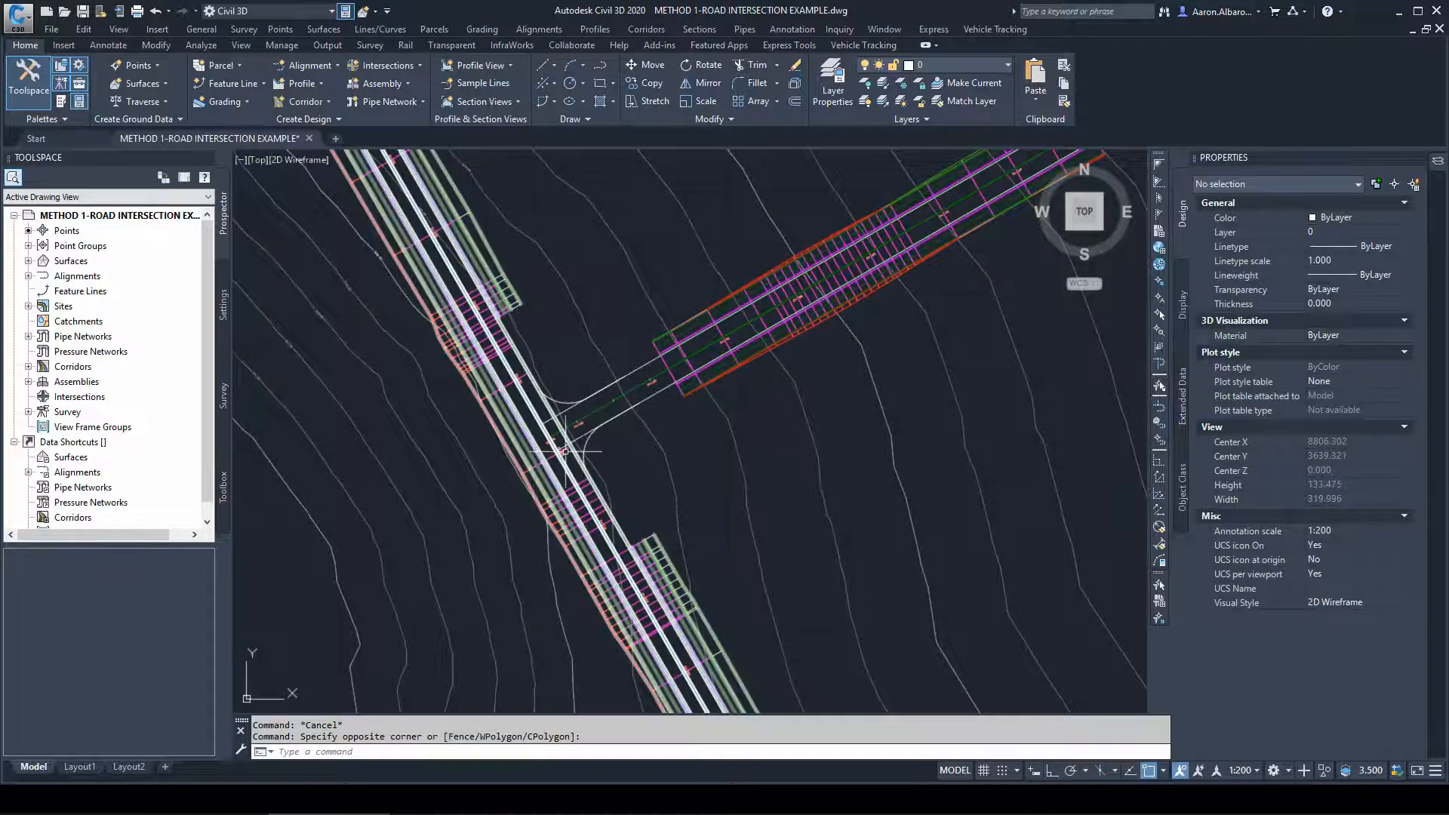
pyautogui.scroll(2, 564, 451)
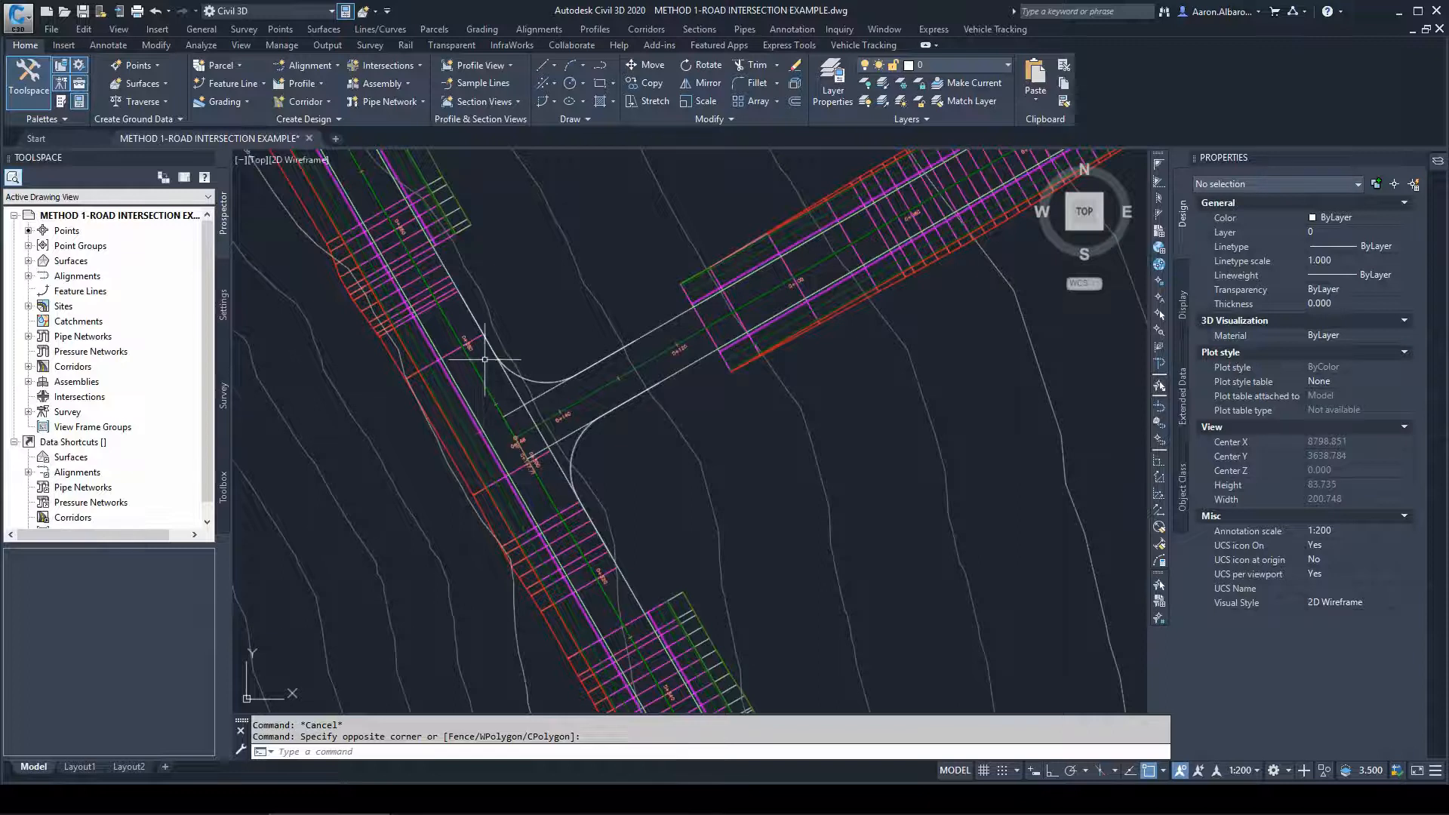
pyautogui.scroll(2, 483, 351)
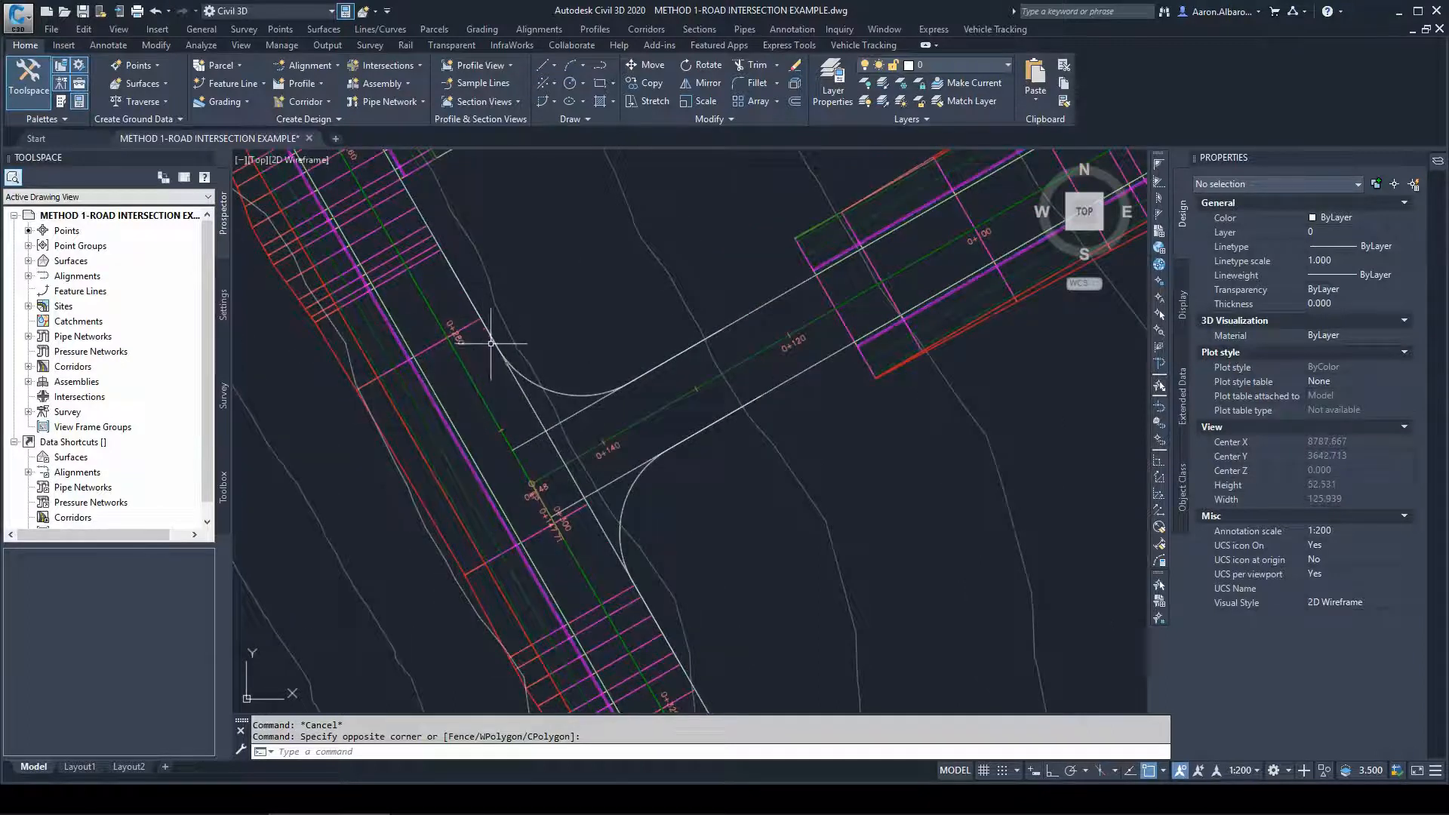
pyautogui.click(631, 491)
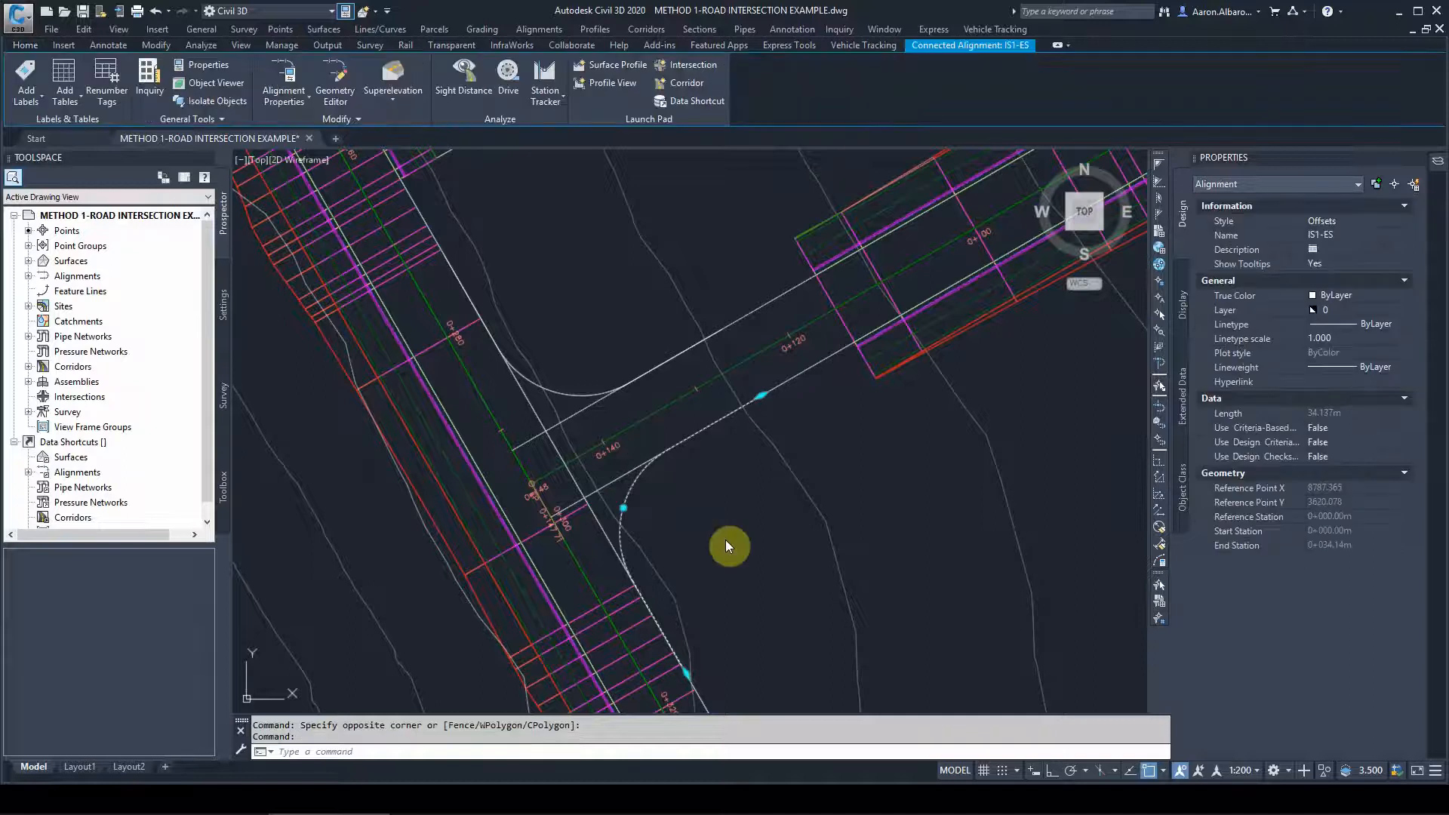
pyautogui.click(578, 392)
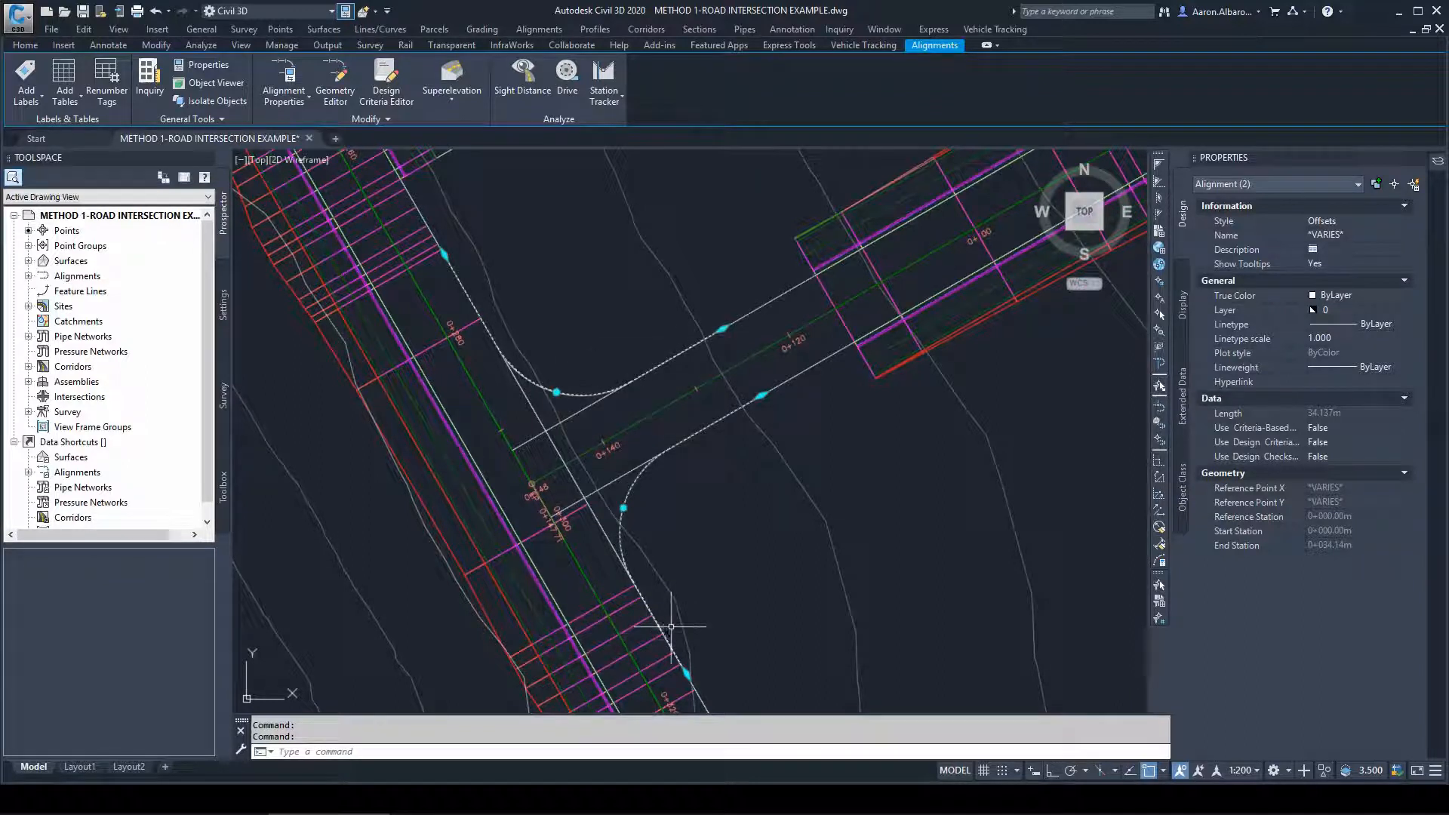
pyautogui.press('Escape')
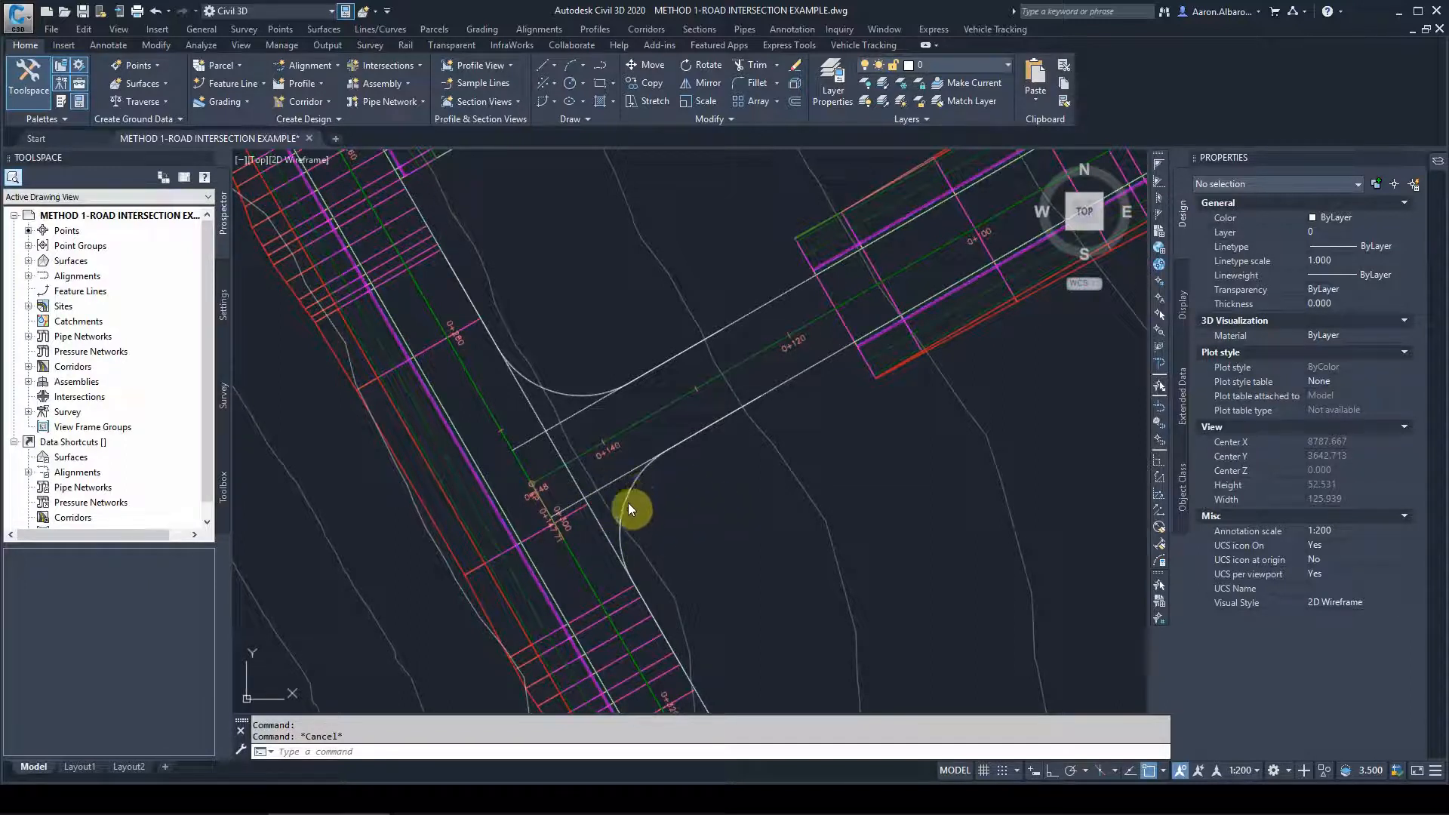
# Erase the right lane subassembly and the left kerb, footpath and daylight subassemblies from the lowest assembly in the circle
pyautogui.scroll(-5, 528, 506)
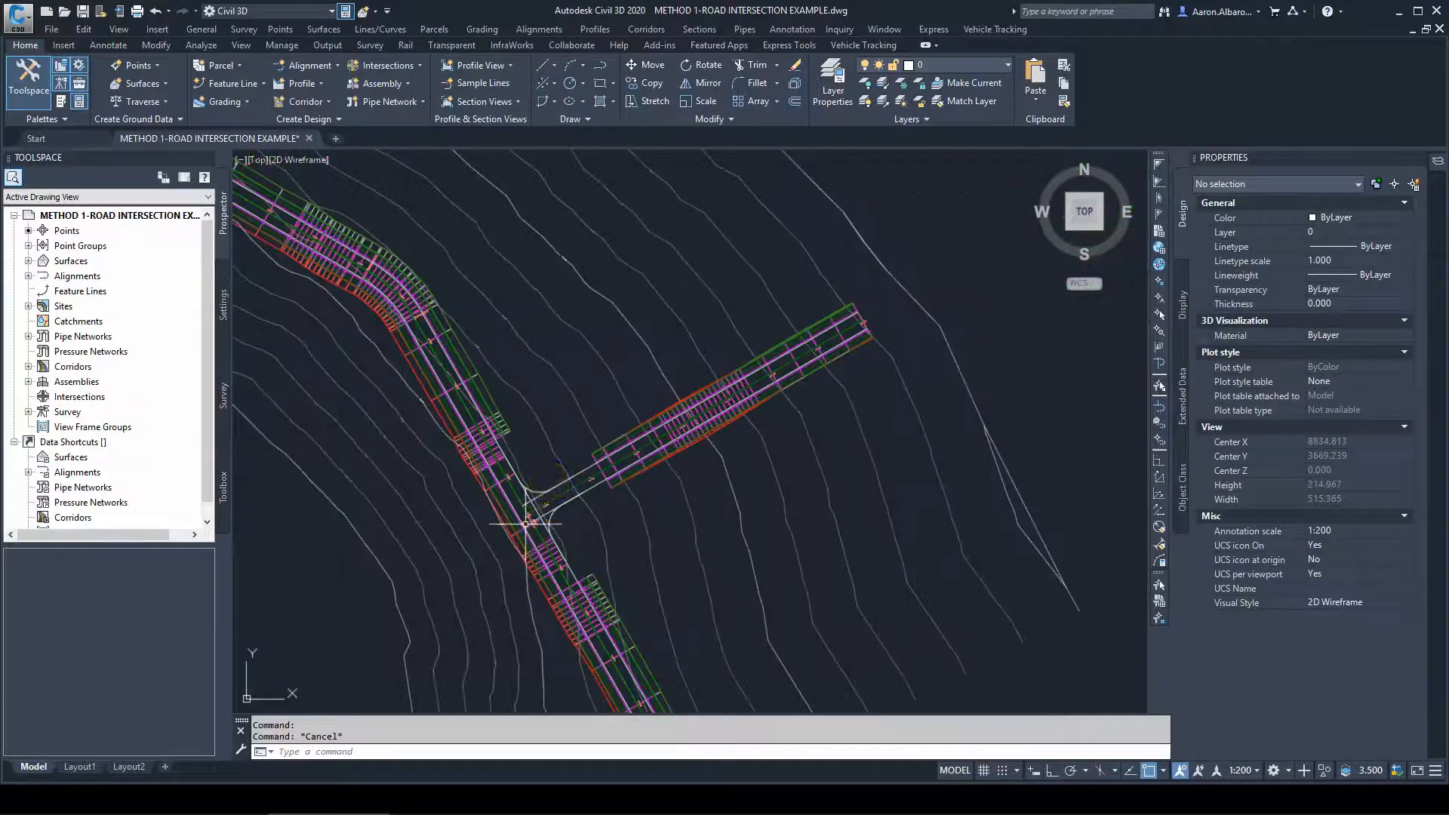
pyautogui.click(546, 457)
pyautogui.click(532, 475)
pyautogui.scroll(-4, 532, 476)
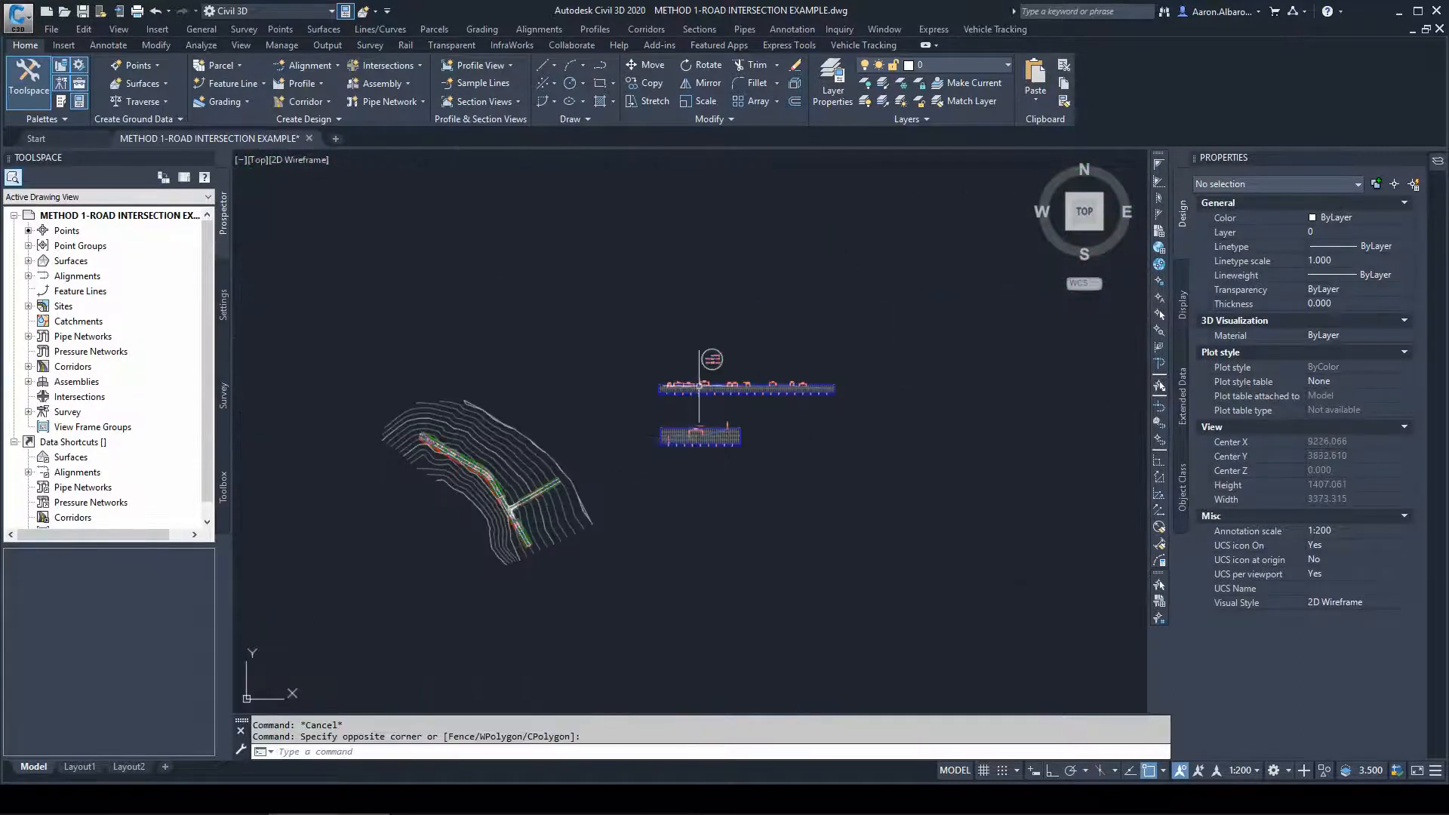
pyautogui.scroll(5, 702, 355)
pyautogui.scroll(7, 717, 351)
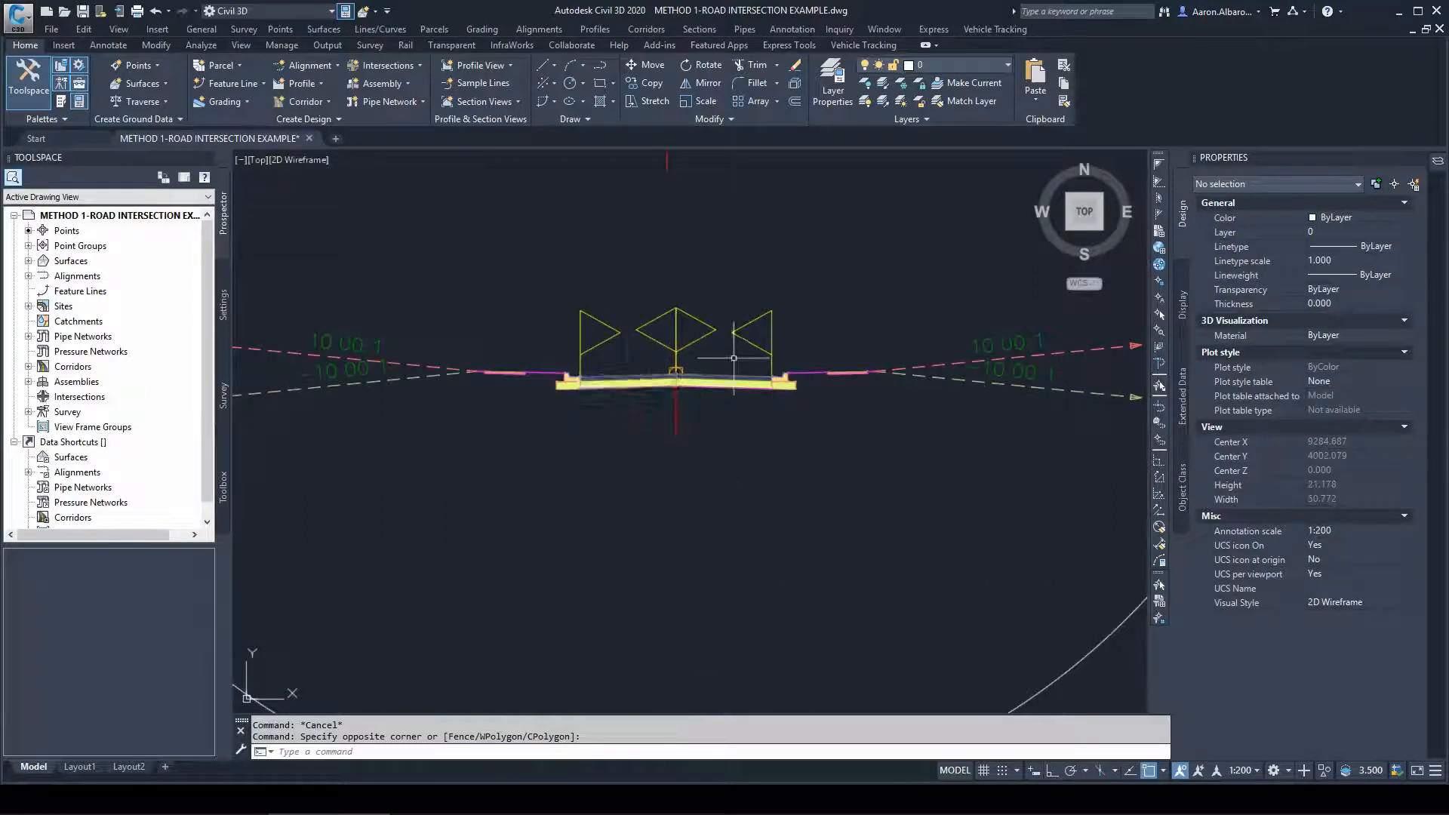
pyautogui.click(728, 402)
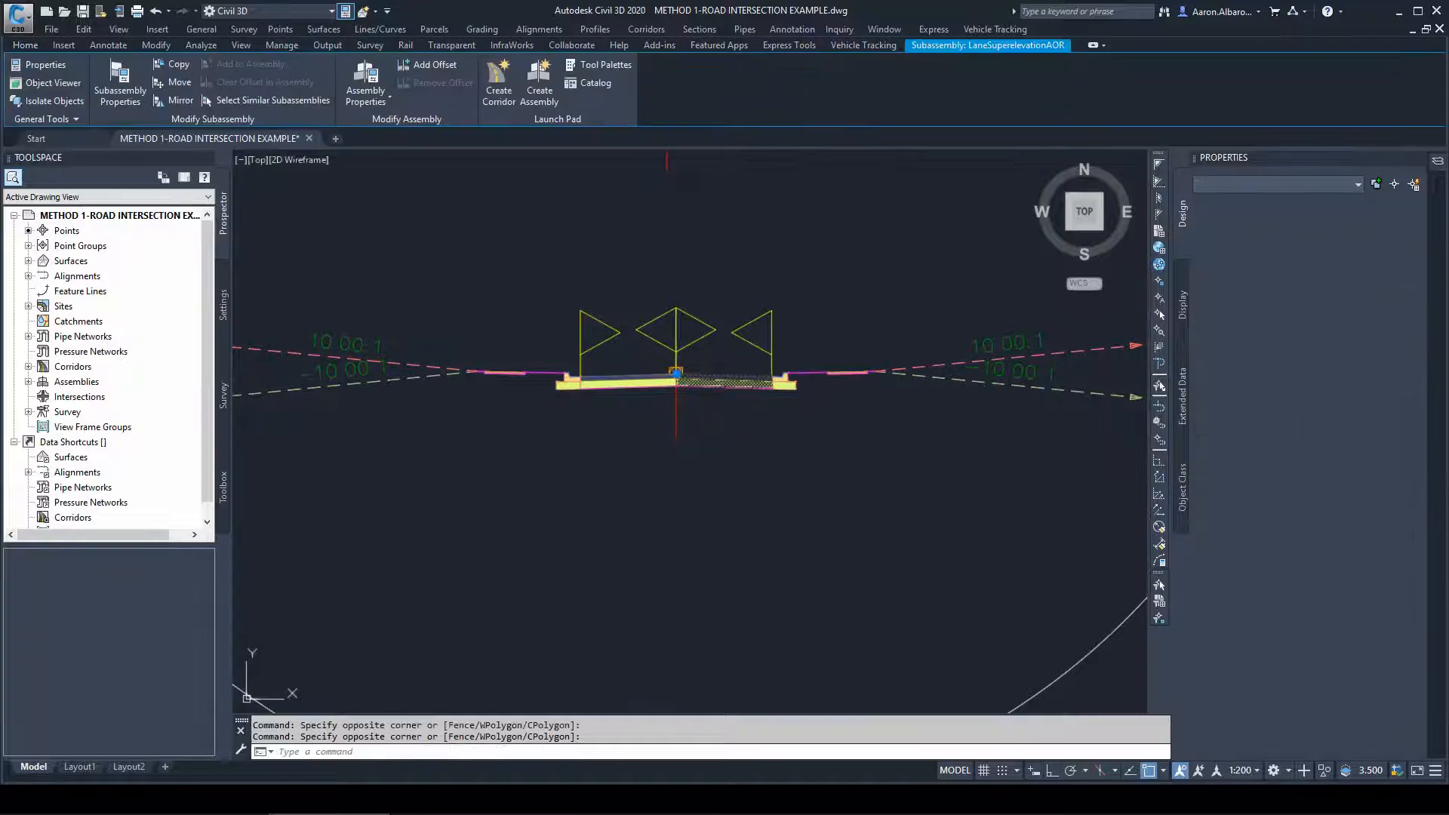
pyautogui.press('Delete')
pyautogui.click(572, 340)
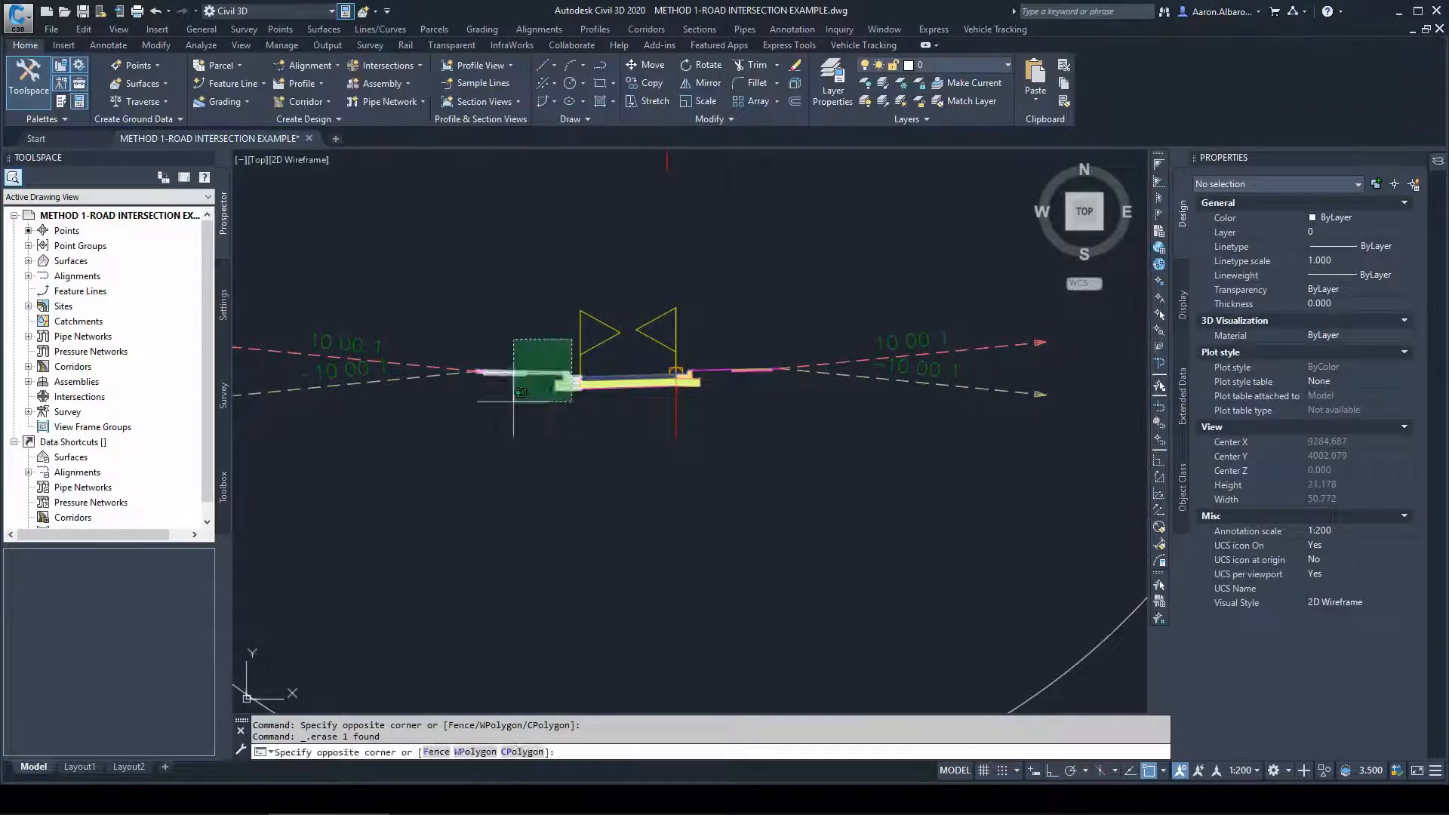
pyautogui.click(420, 458)
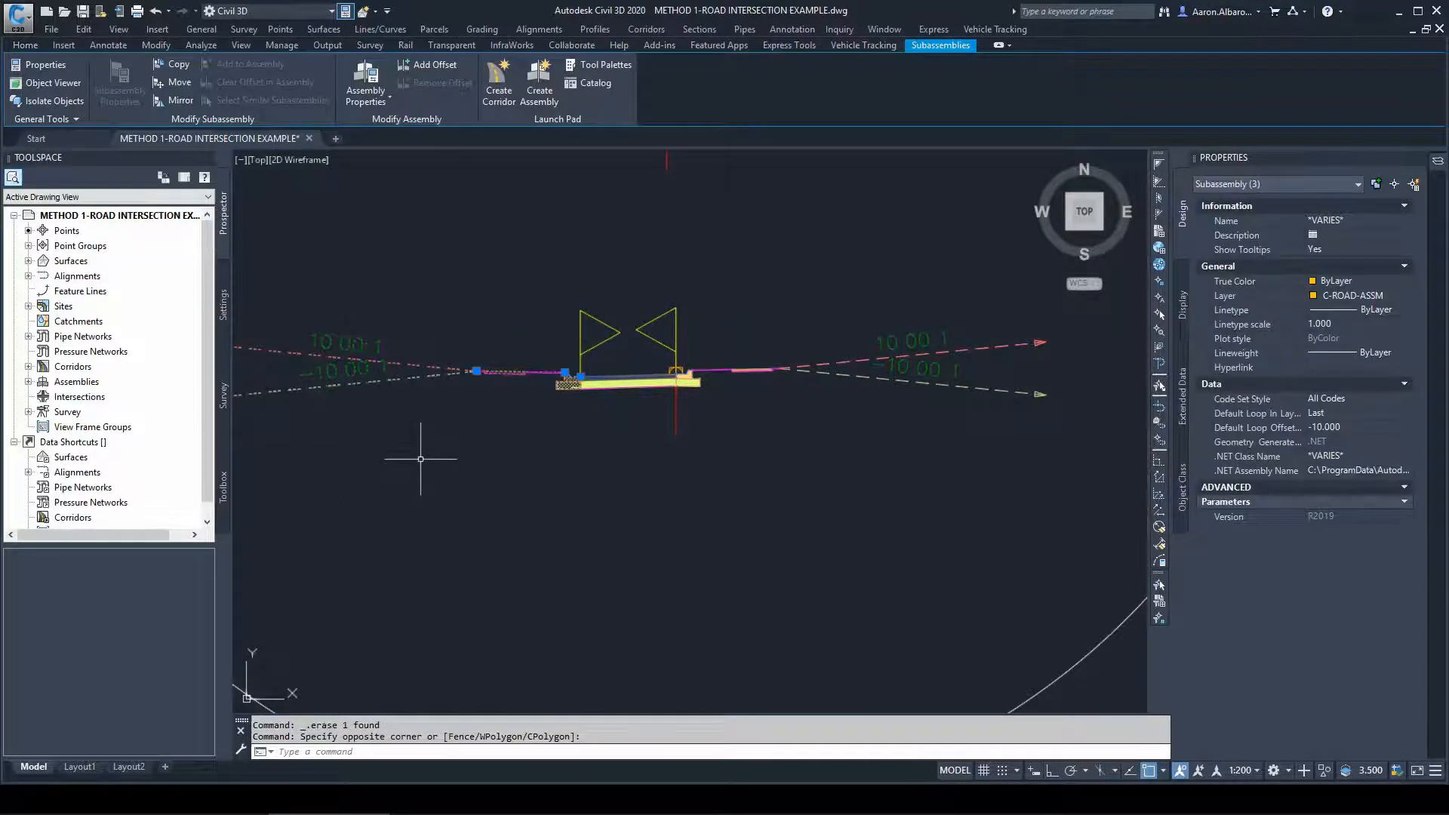
pyautogui.press('Delete')
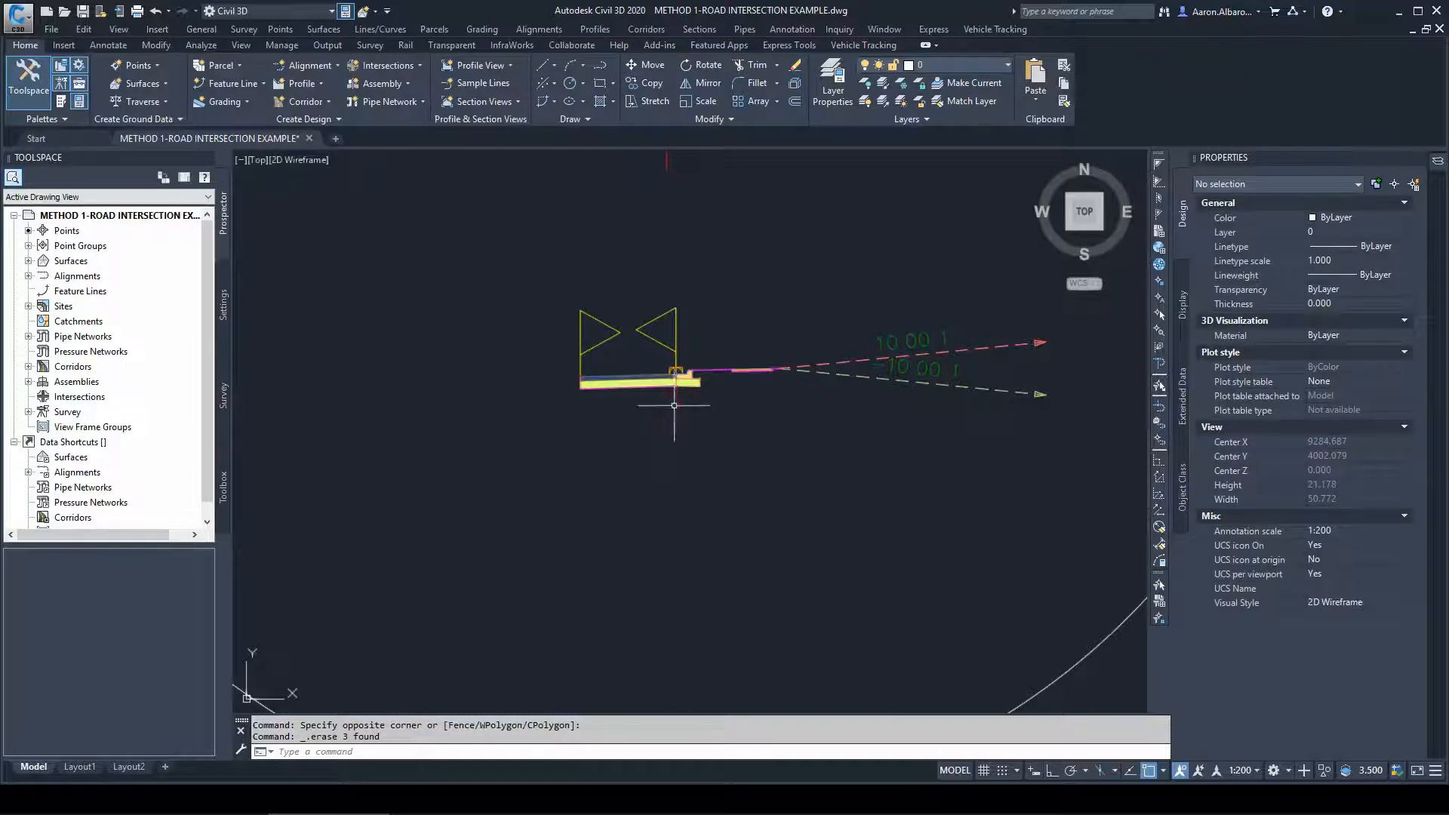
# Rename the lowest assembly in the circle, the one stripped to a single lane and kerb, as KR-RHS
pyautogui.scroll(2, 683, 404)
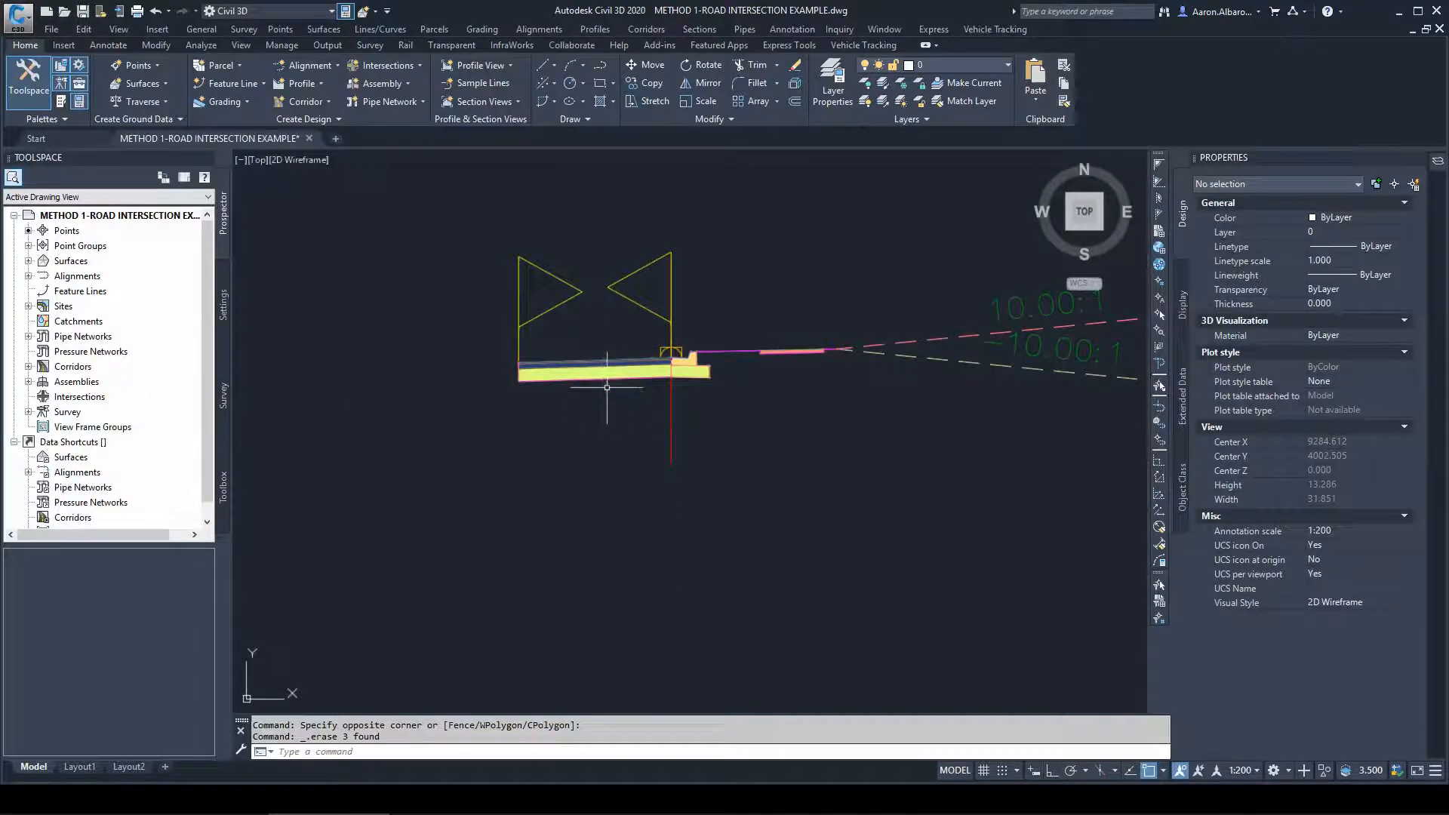
pyautogui.scroll(-10, 607, 387)
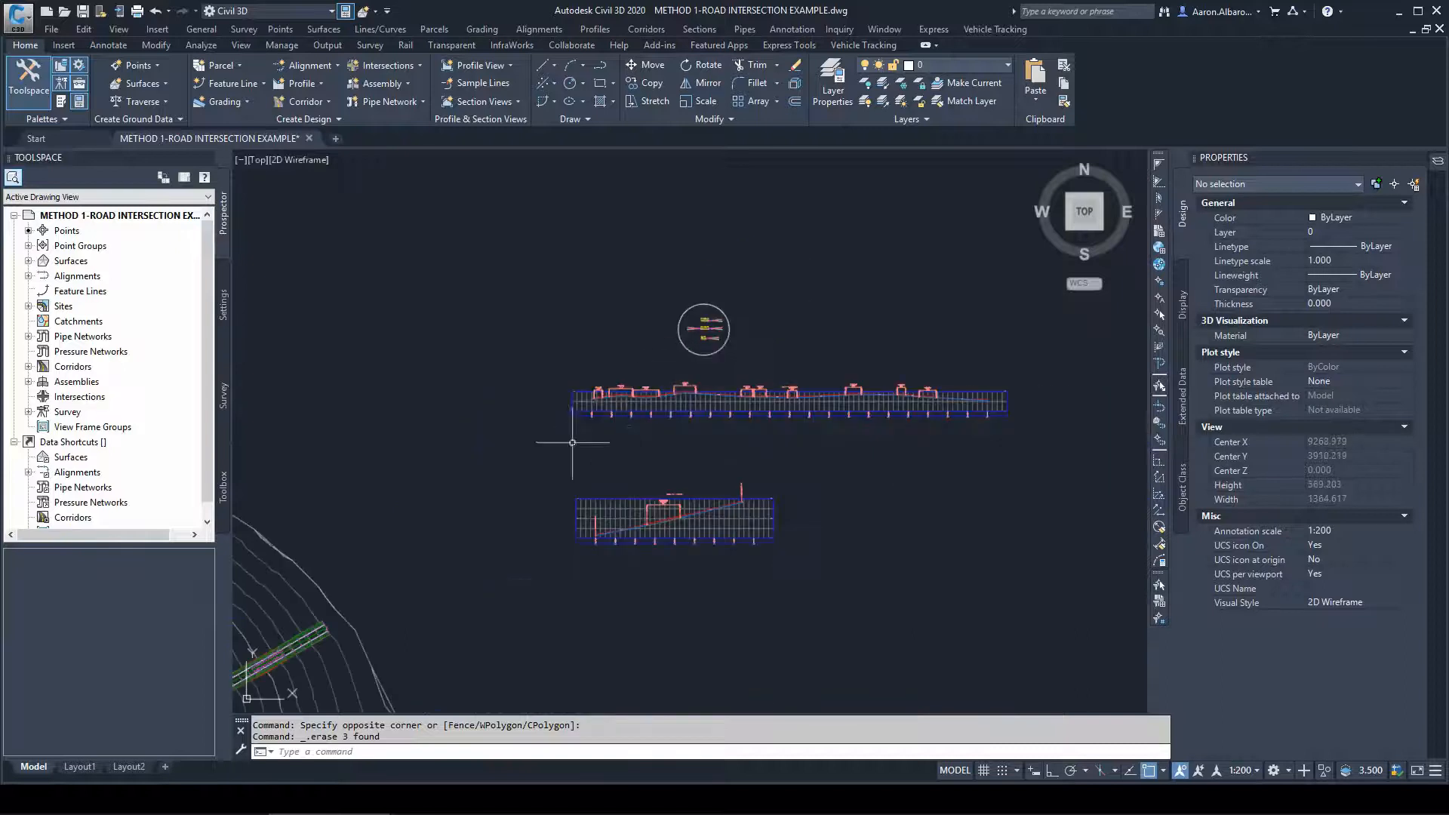
pyautogui.scroll(15, 377, 582)
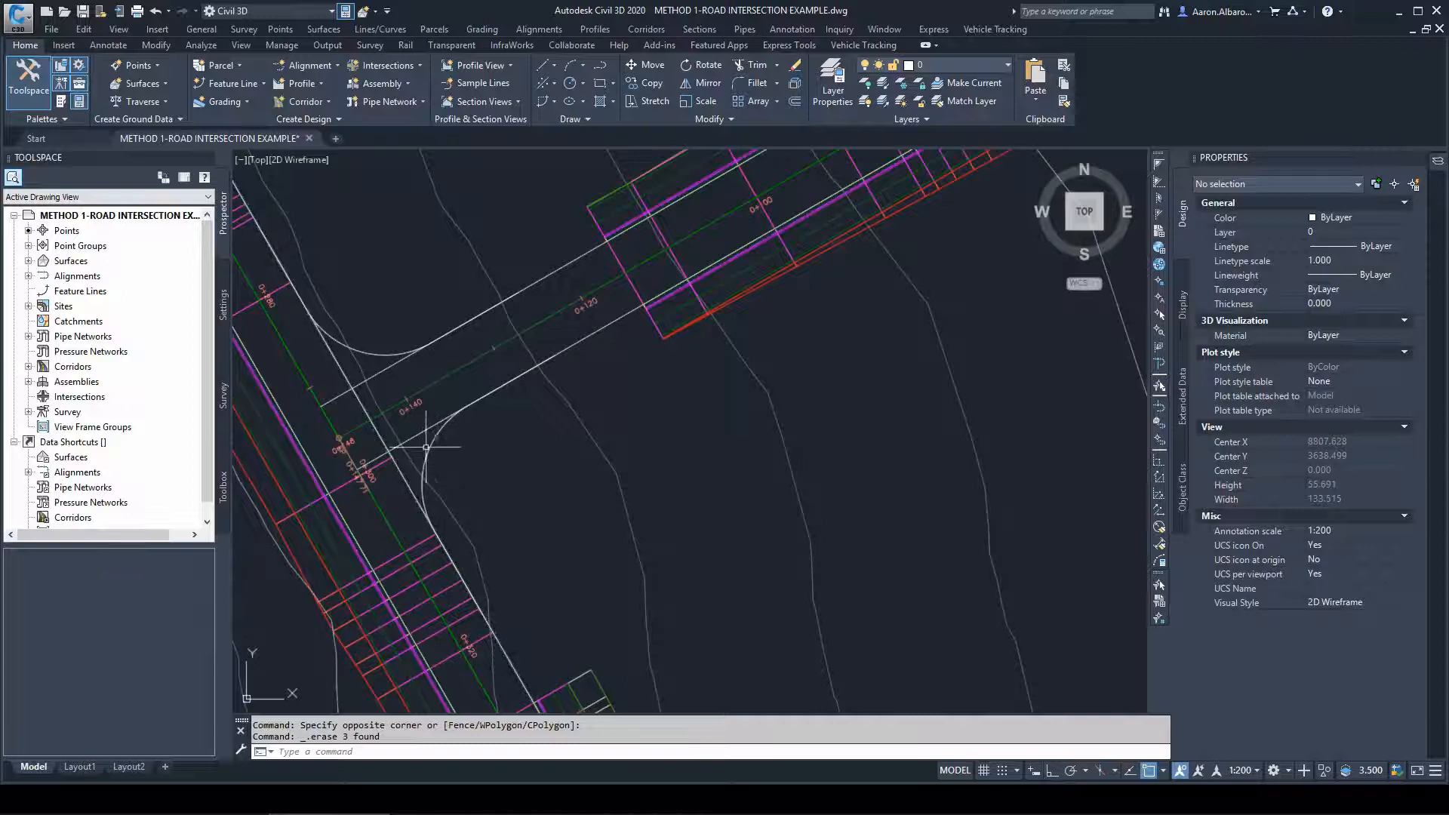
pyautogui.scroll(-10, 461, 521)
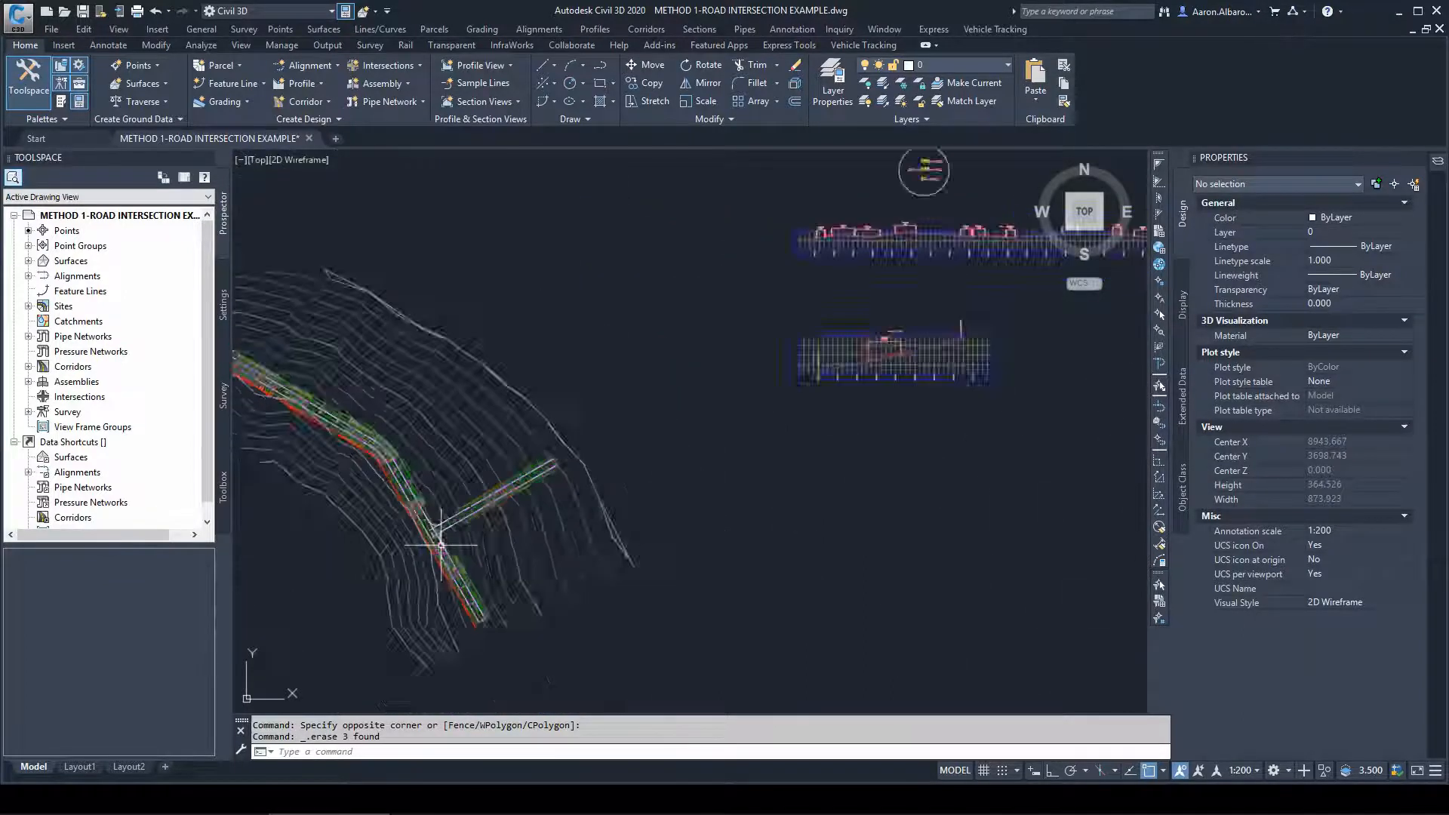
pyautogui.scroll(4, 742, 316)
pyautogui.scroll(8, 741, 315)
pyautogui.click(748, 324)
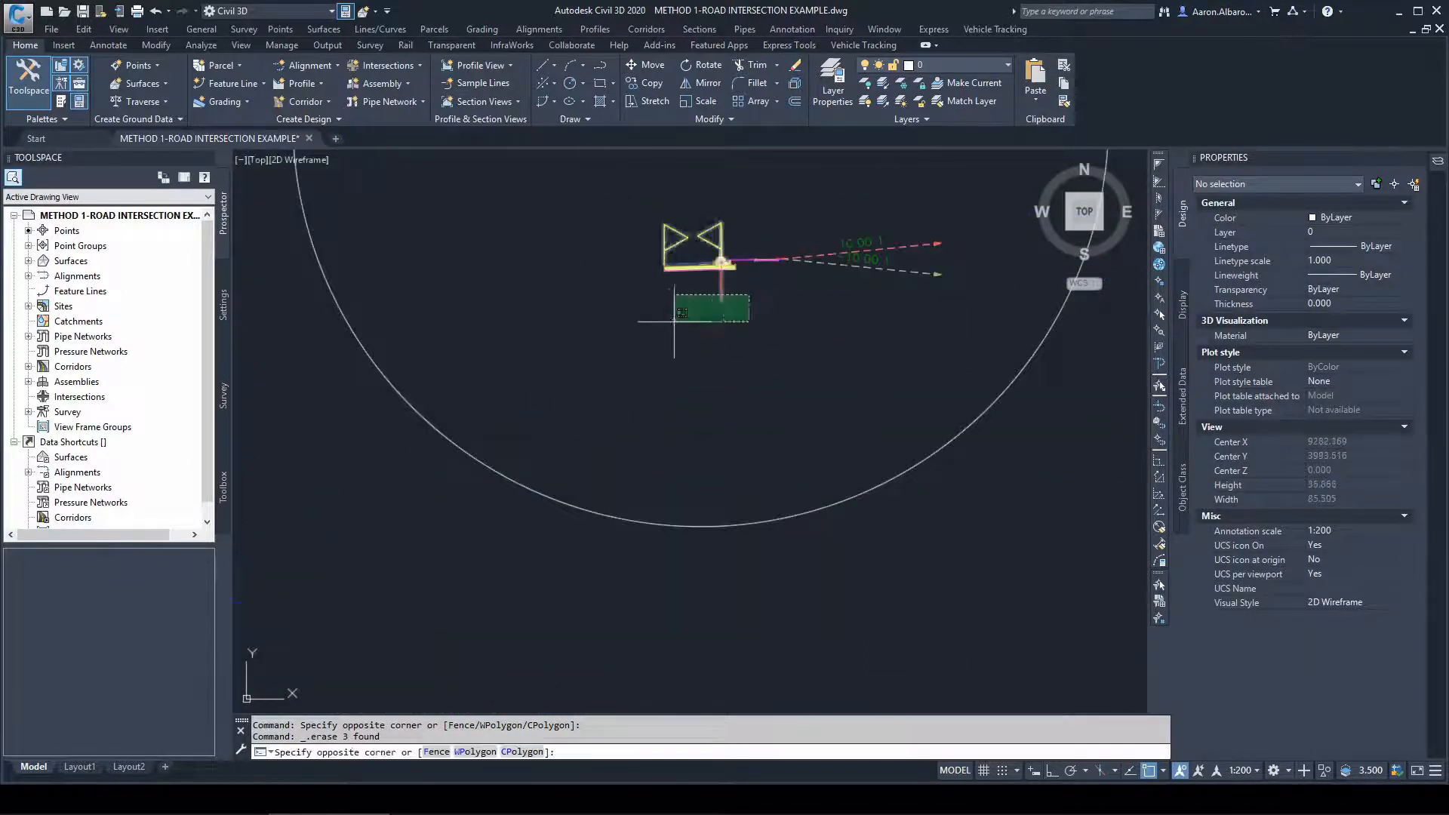
pyautogui.click(649, 295)
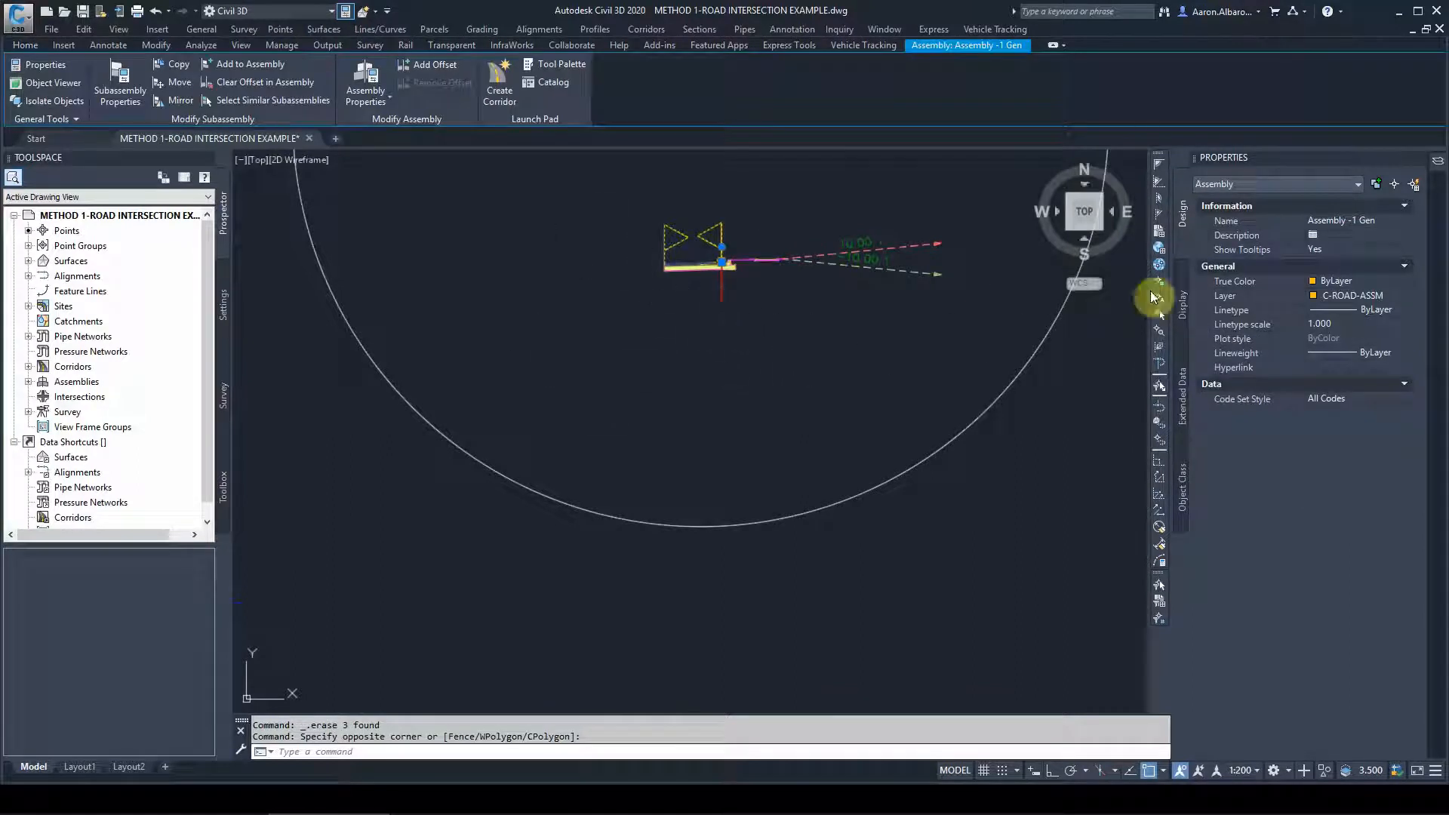
pyautogui.click(1355, 222)
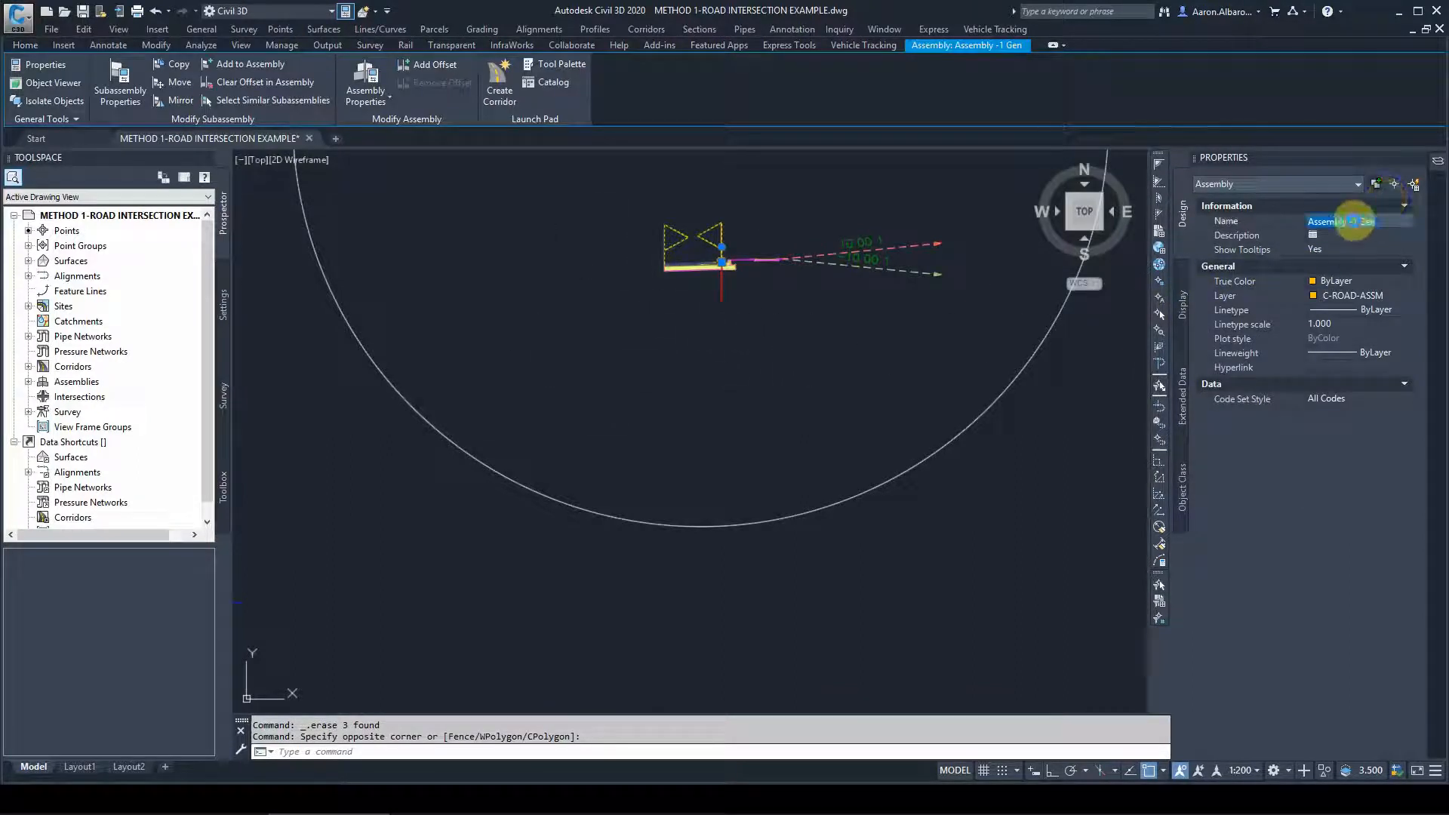
pyautogui.write('KR-RHS')
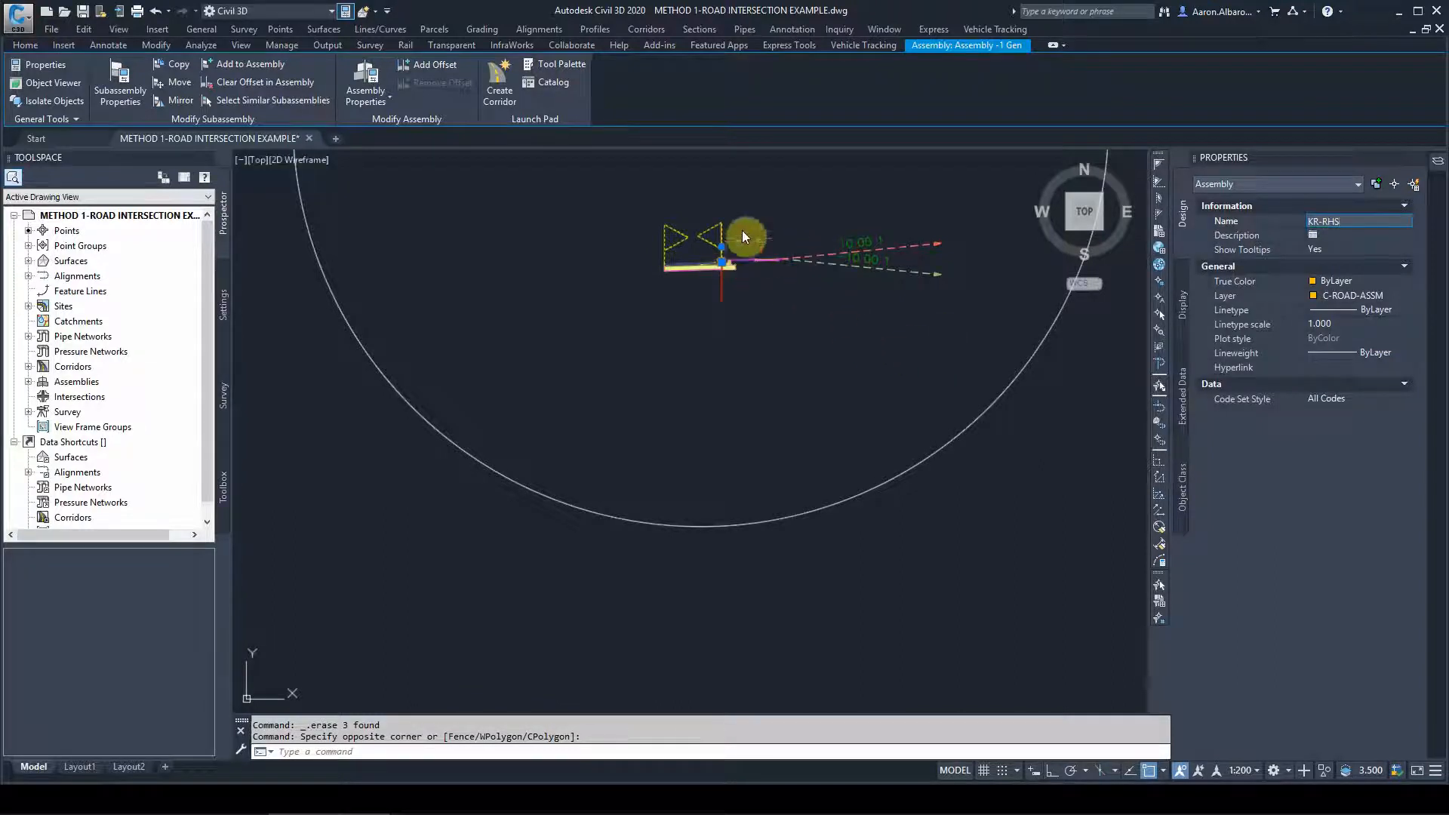
pyautogui.click(894, 364)
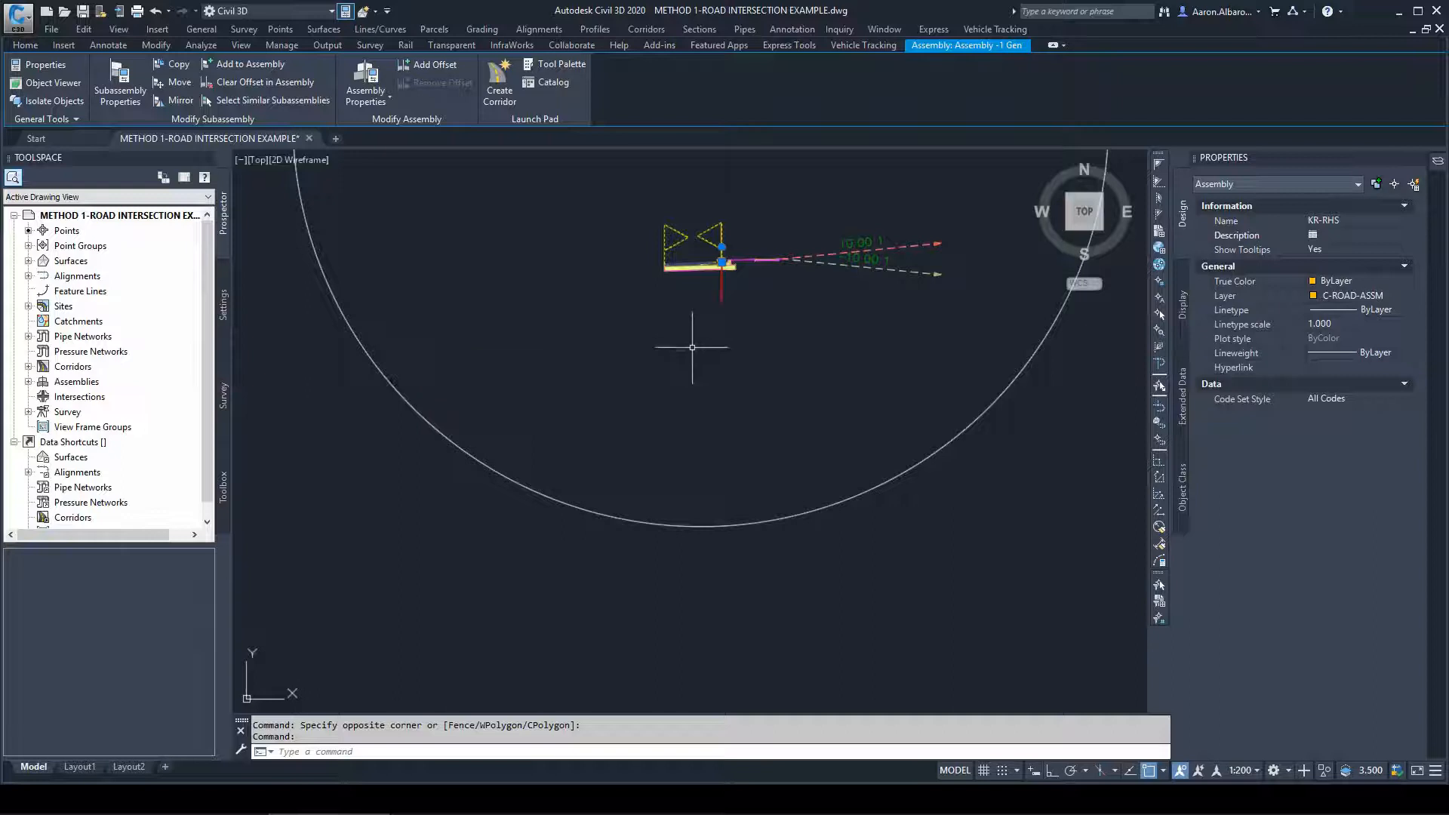
pyautogui.press('Escape')
pyautogui.press('Escape')
# Add a baseline to the main road corridor from the upper corner's kerb-return alignment IS1-NW and its profile
pyautogui.scroll(-12, 733, 328)
pyautogui.scroll(10, 501, 463)
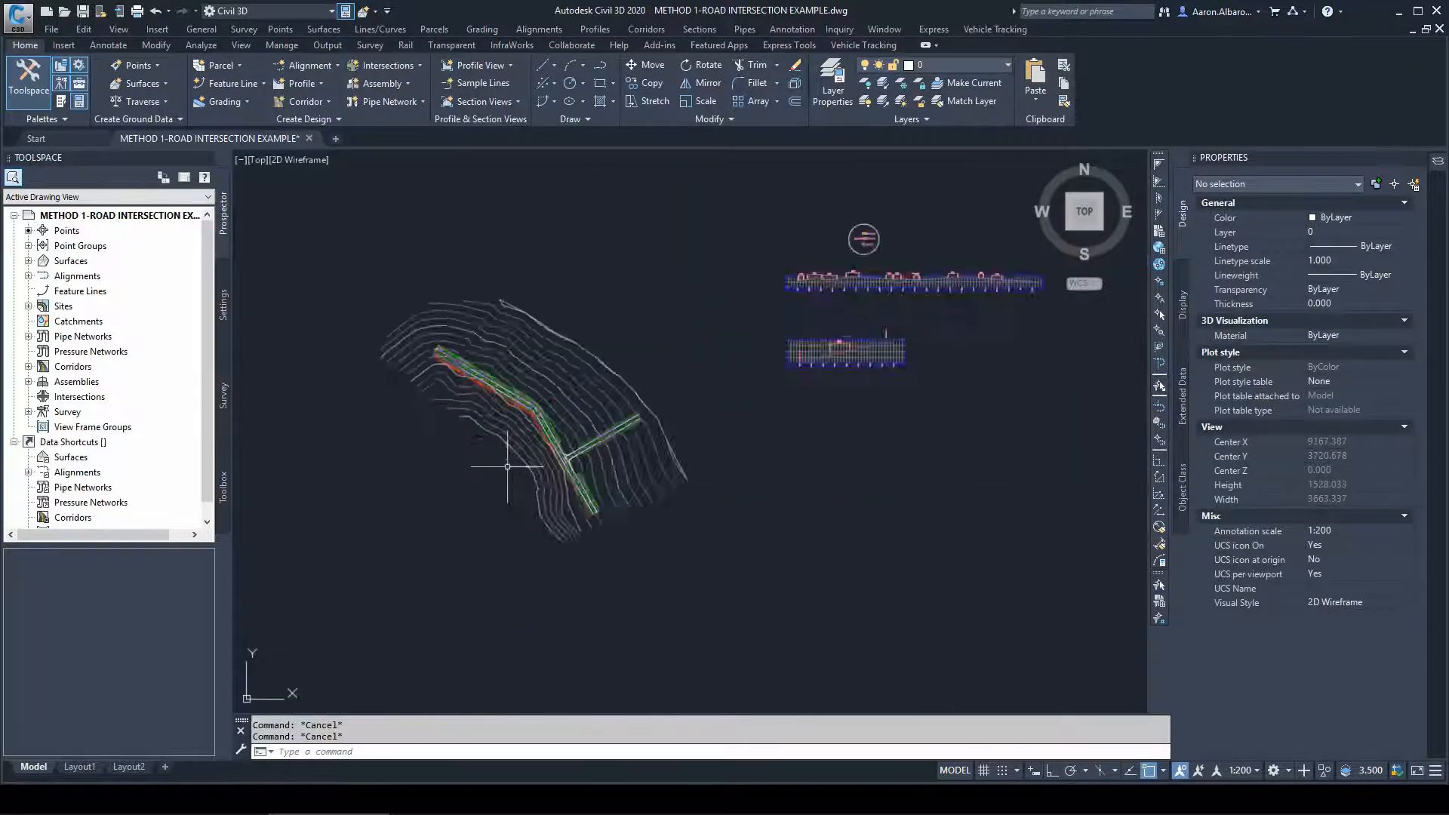
pyautogui.scroll(3, 560, 299)
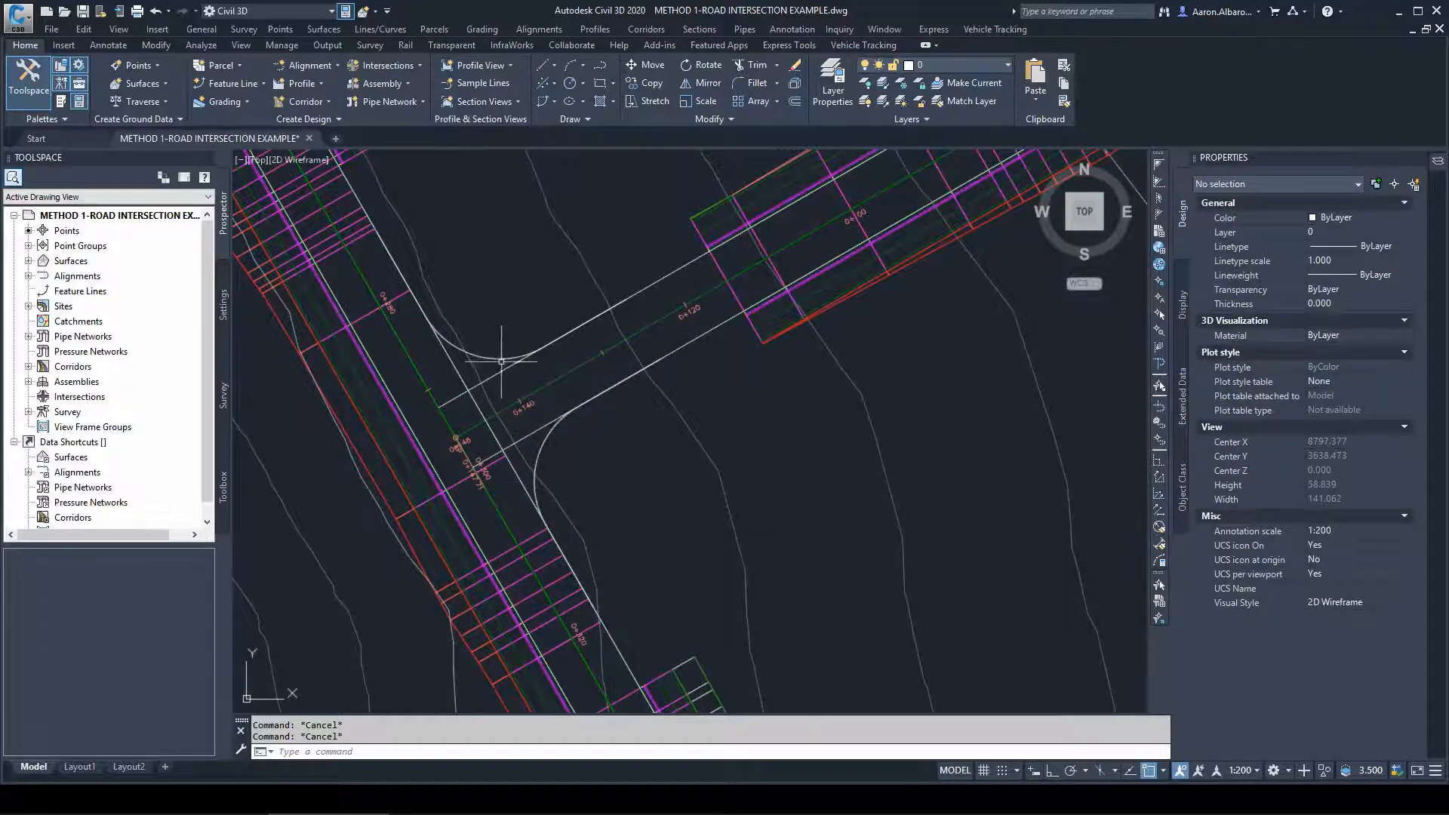
pyautogui.moveTo(543, 437)
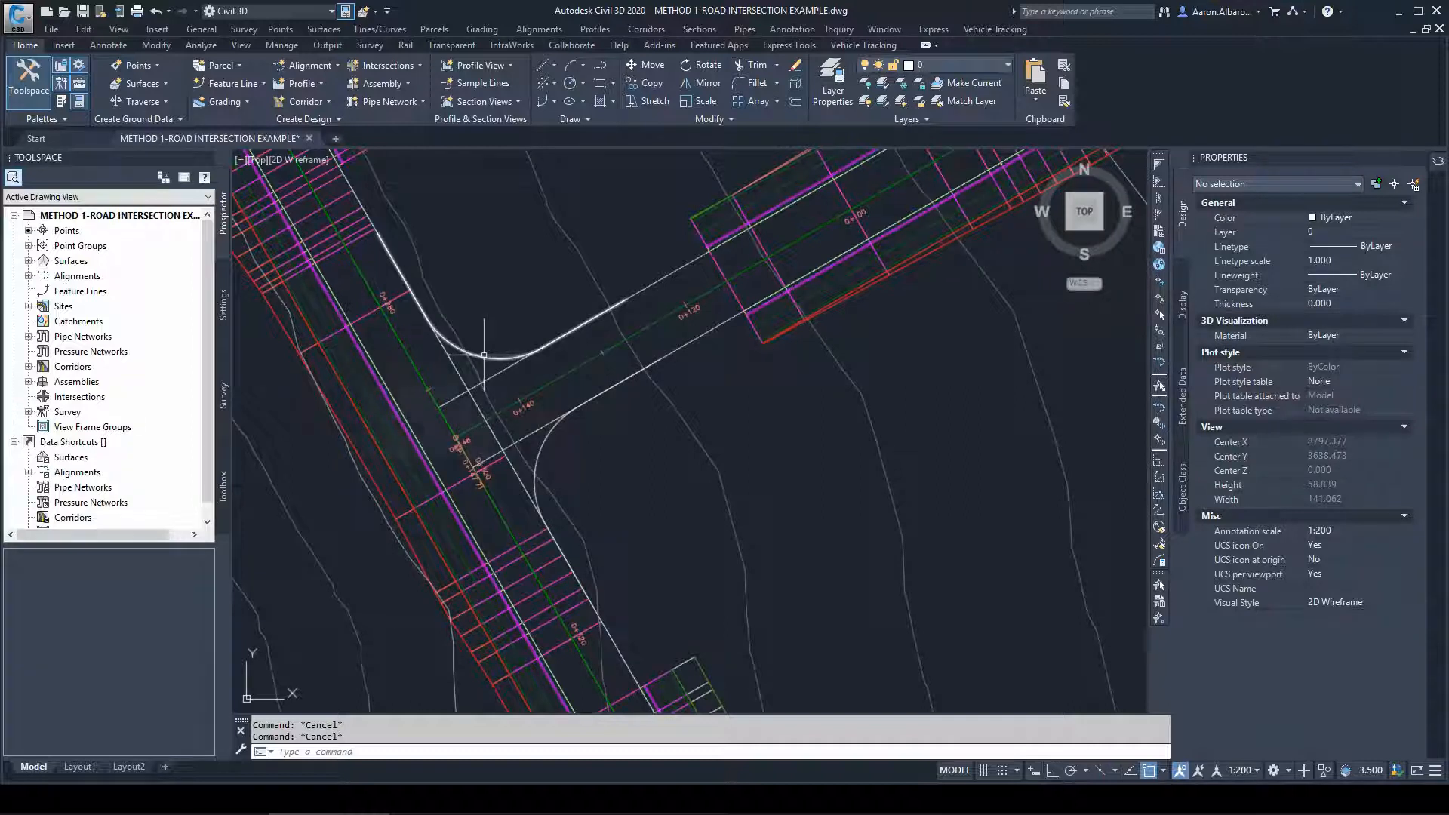
pyautogui.moveTo(483, 354)
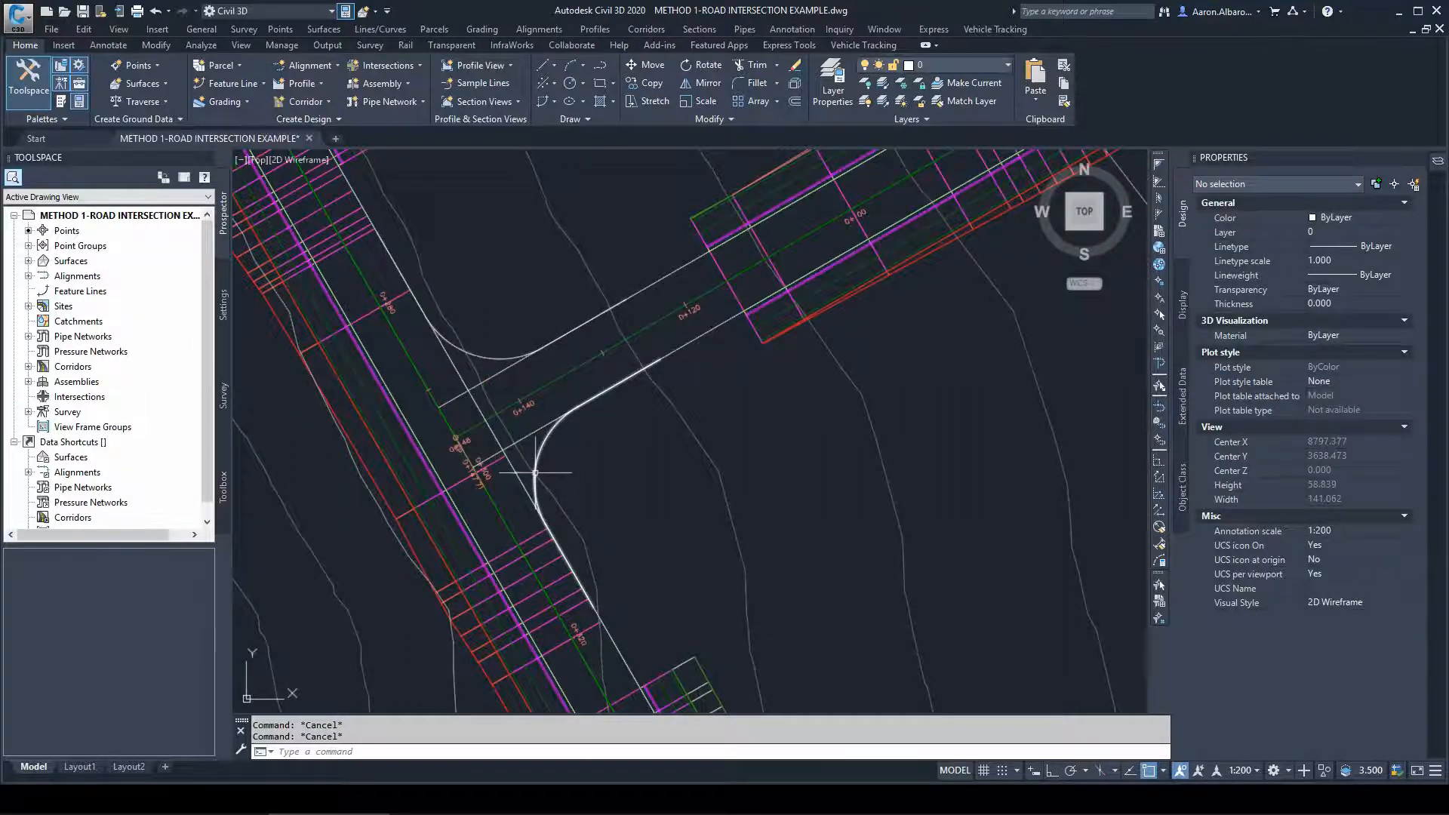
pyautogui.click(370, 312)
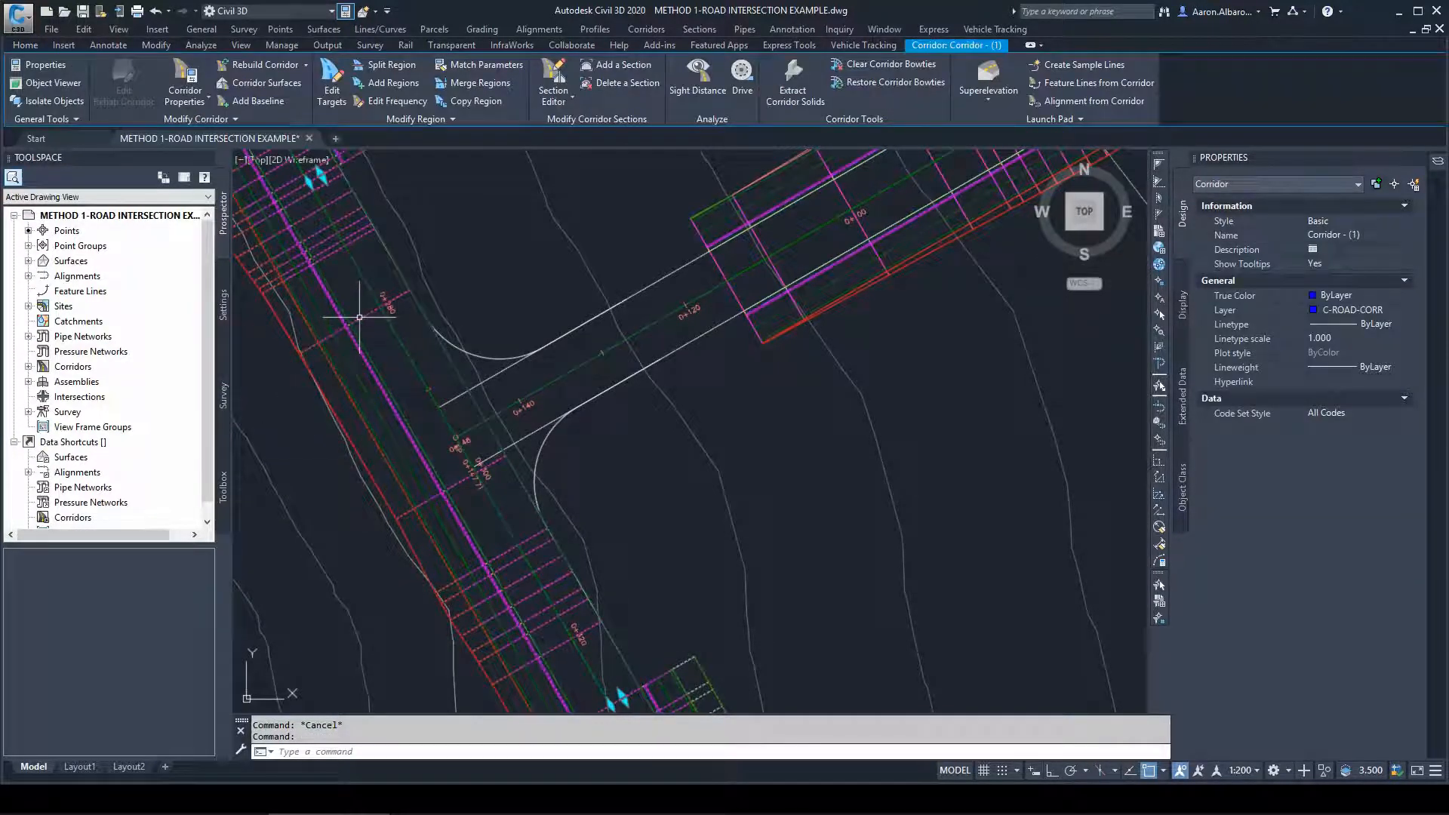
pyautogui.click(256, 103)
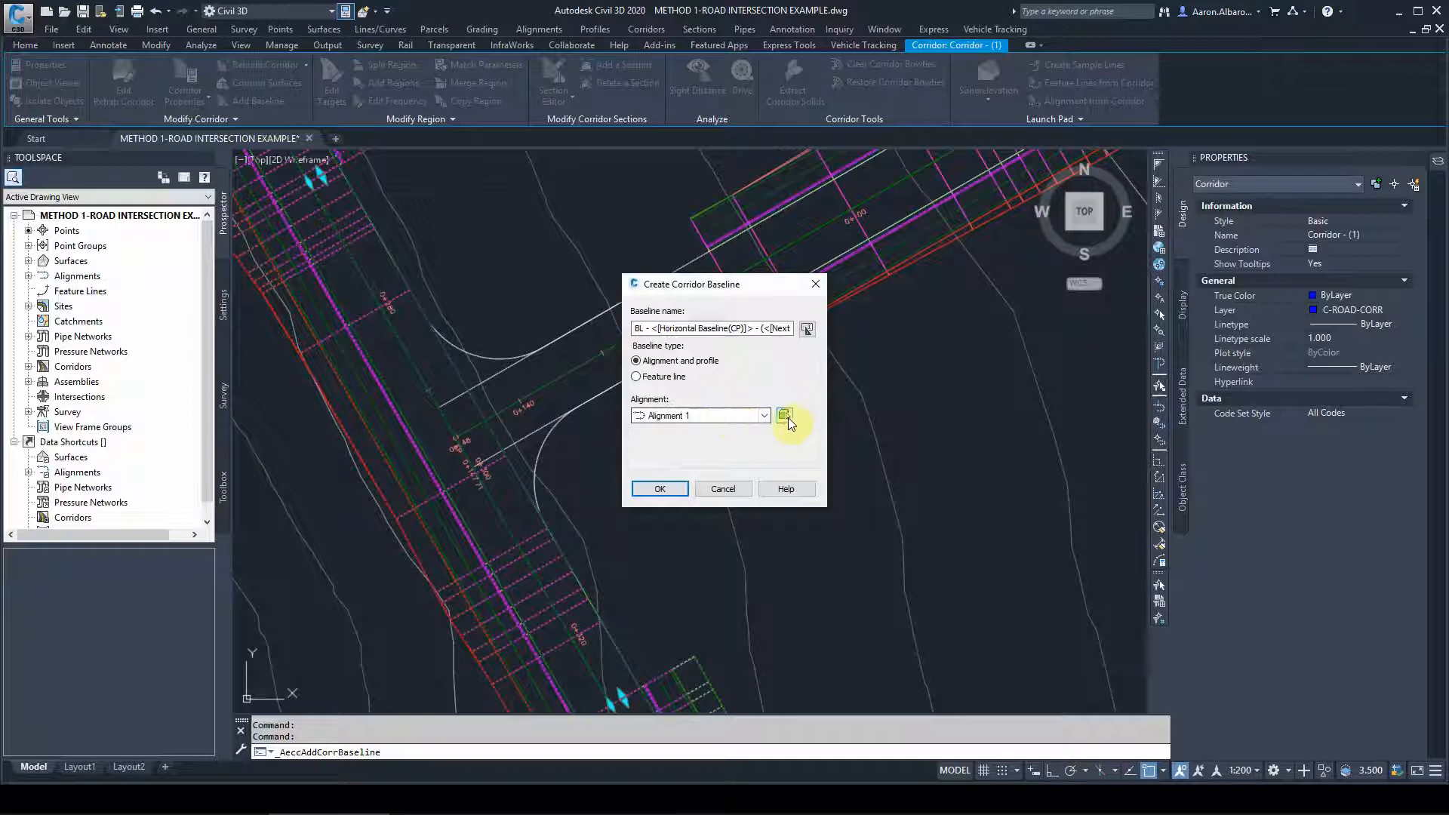
pyautogui.click(785, 416)
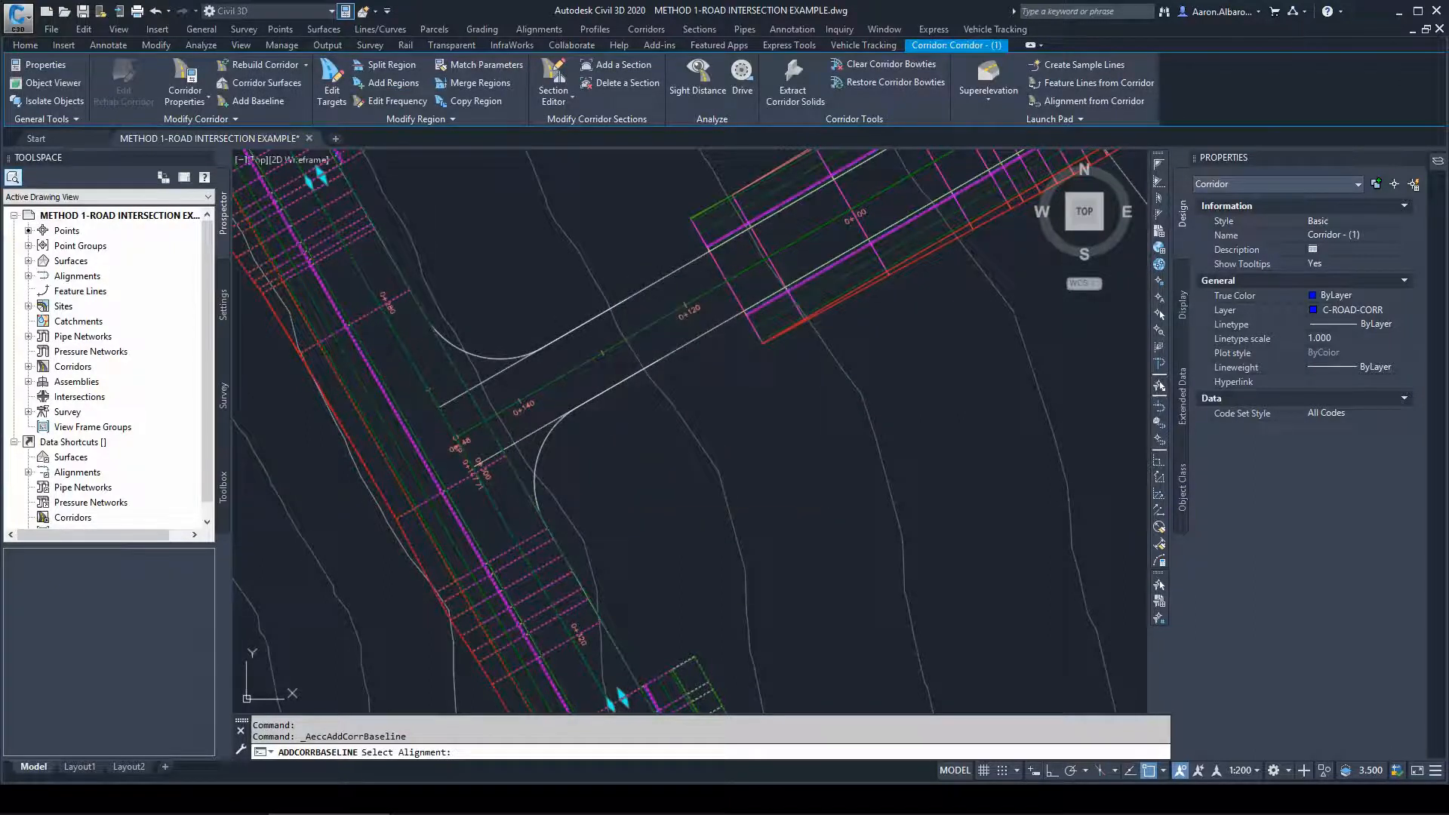
pyautogui.click(483, 226)
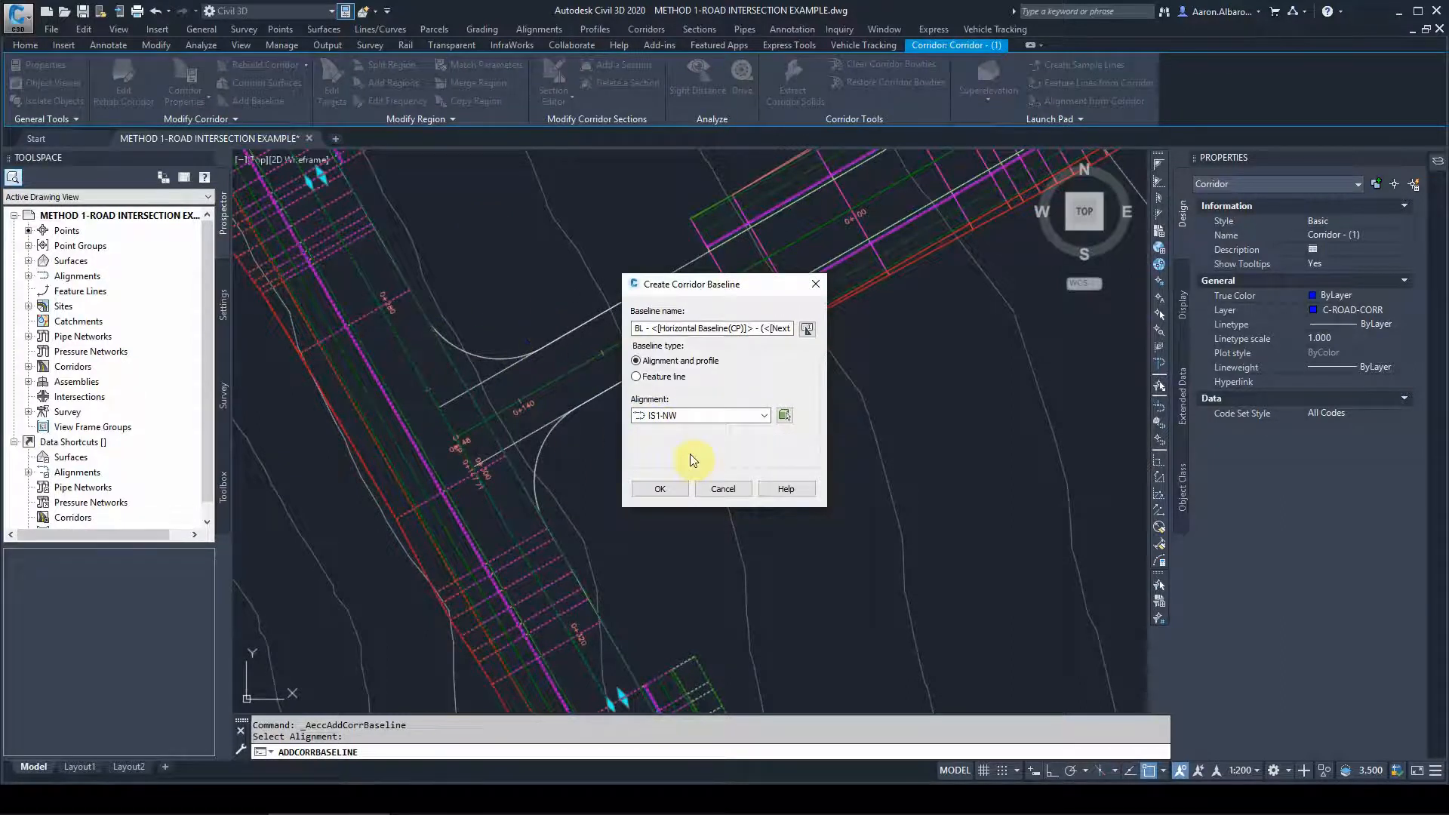
pyautogui.click(658, 489)
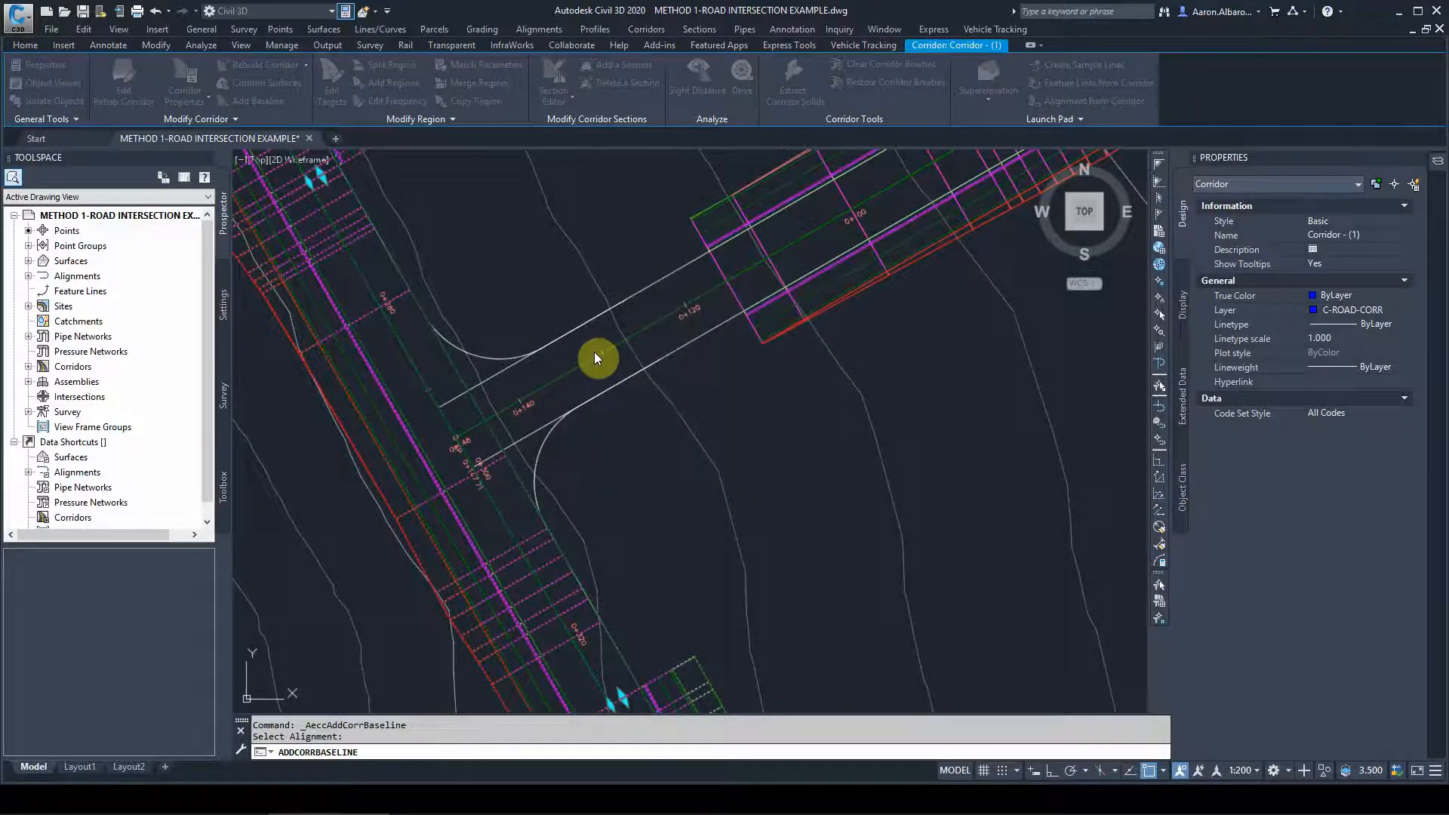
pyautogui.click(594, 352)
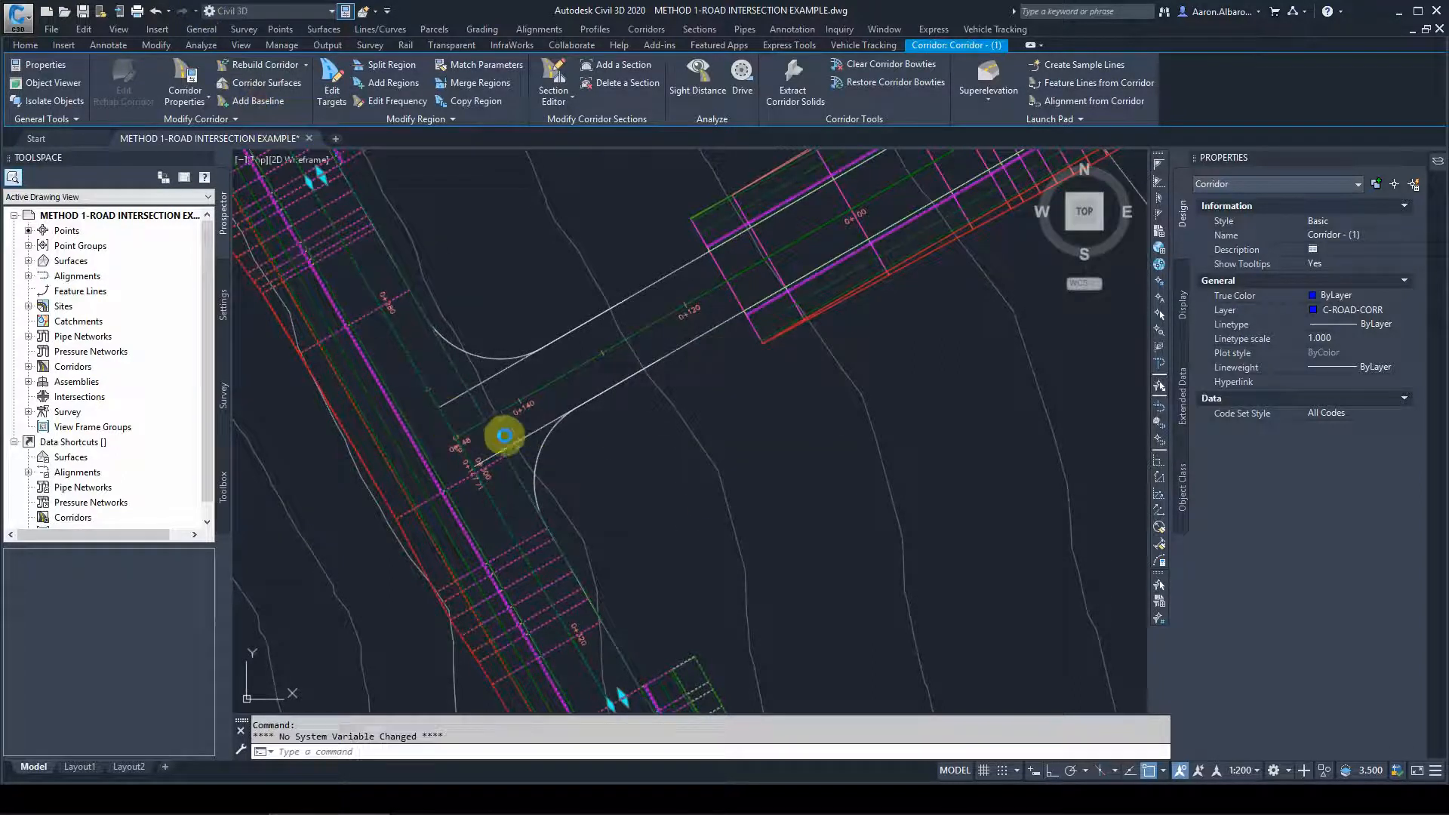
# Add another baseline to the corridor from the lower corner's kerb-return alignment IS1-ES and its profile
pyautogui.click(251, 101)
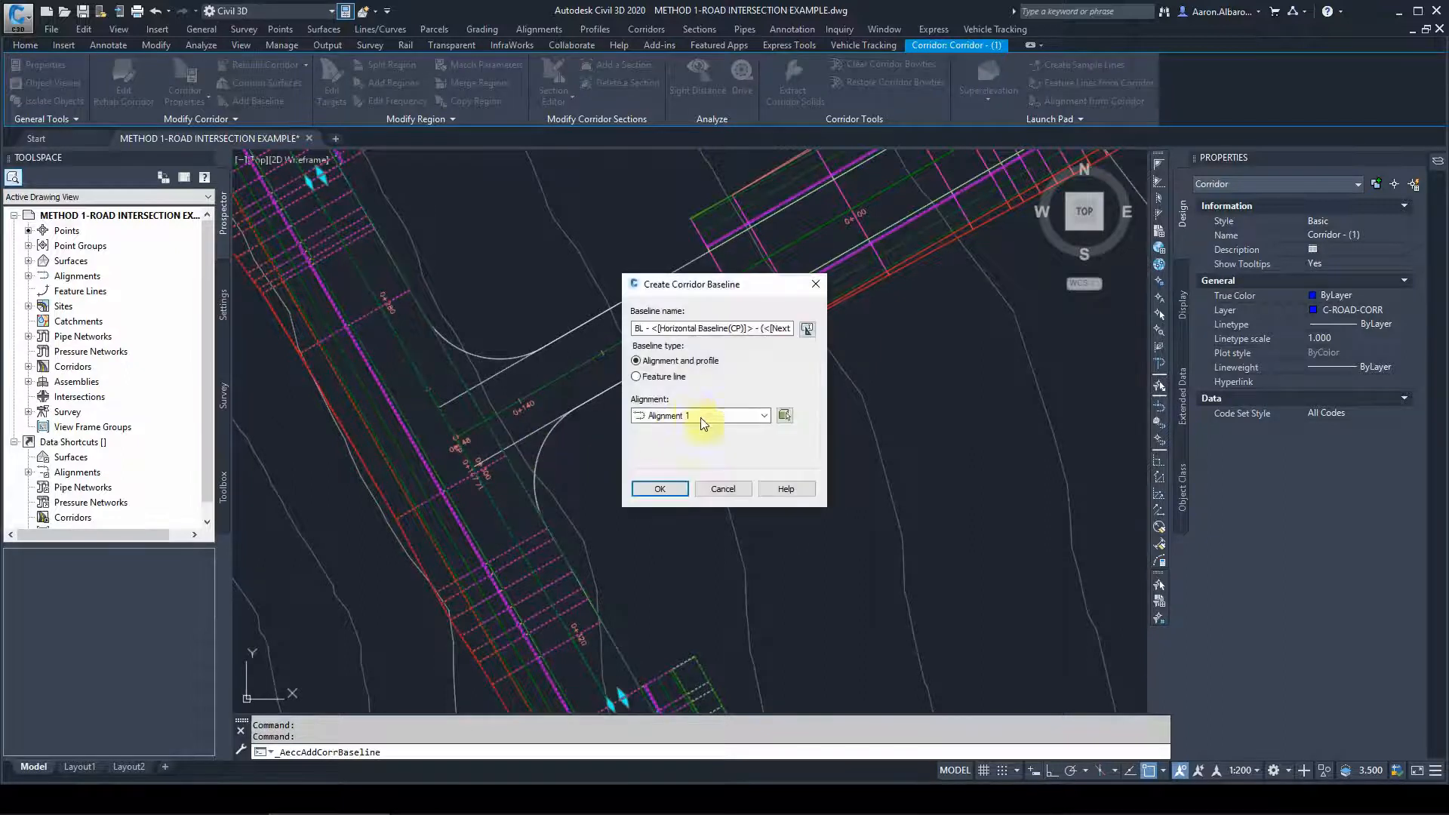
pyautogui.click(785, 417)
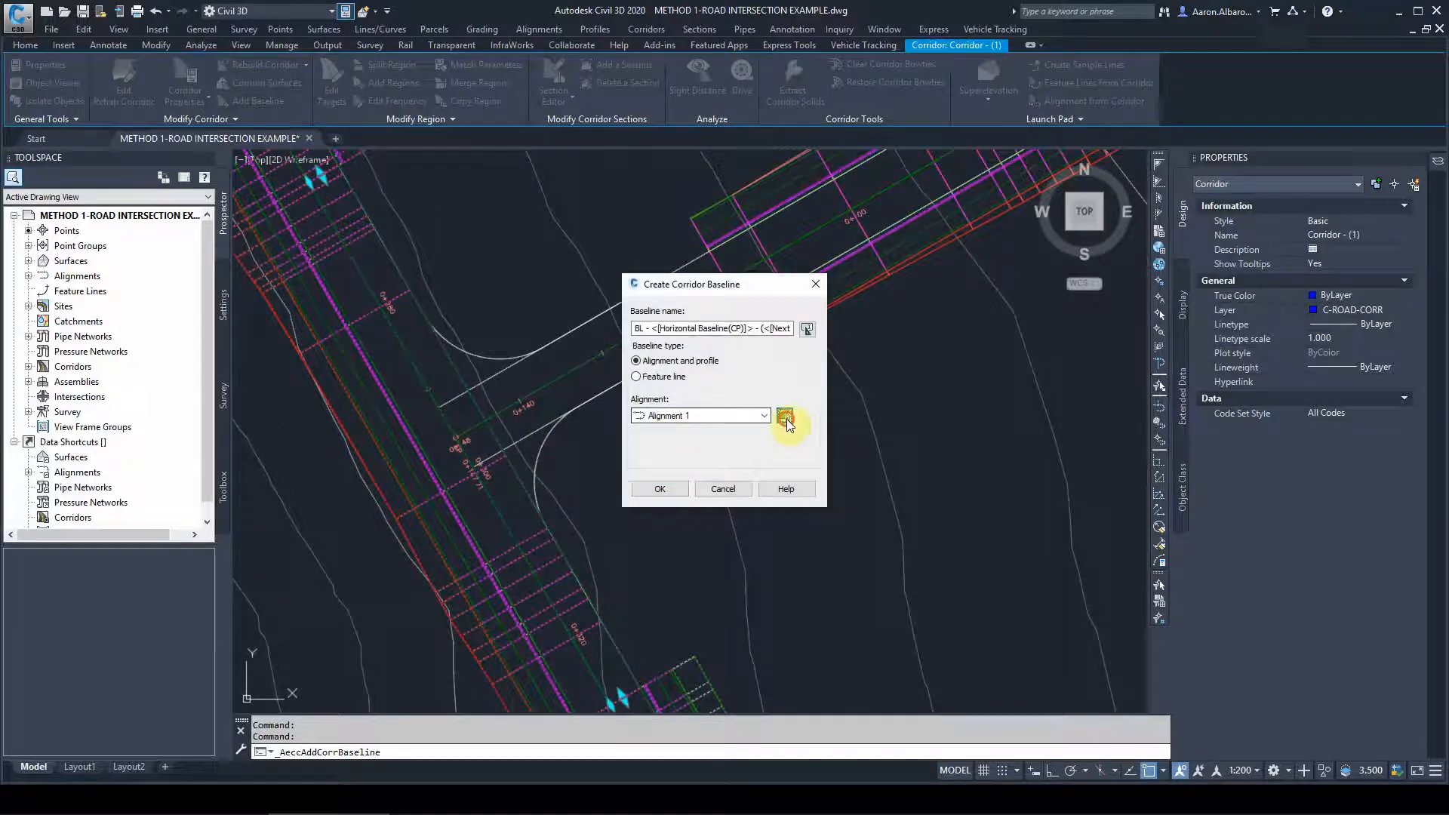
pyautogui.click(544, 446)
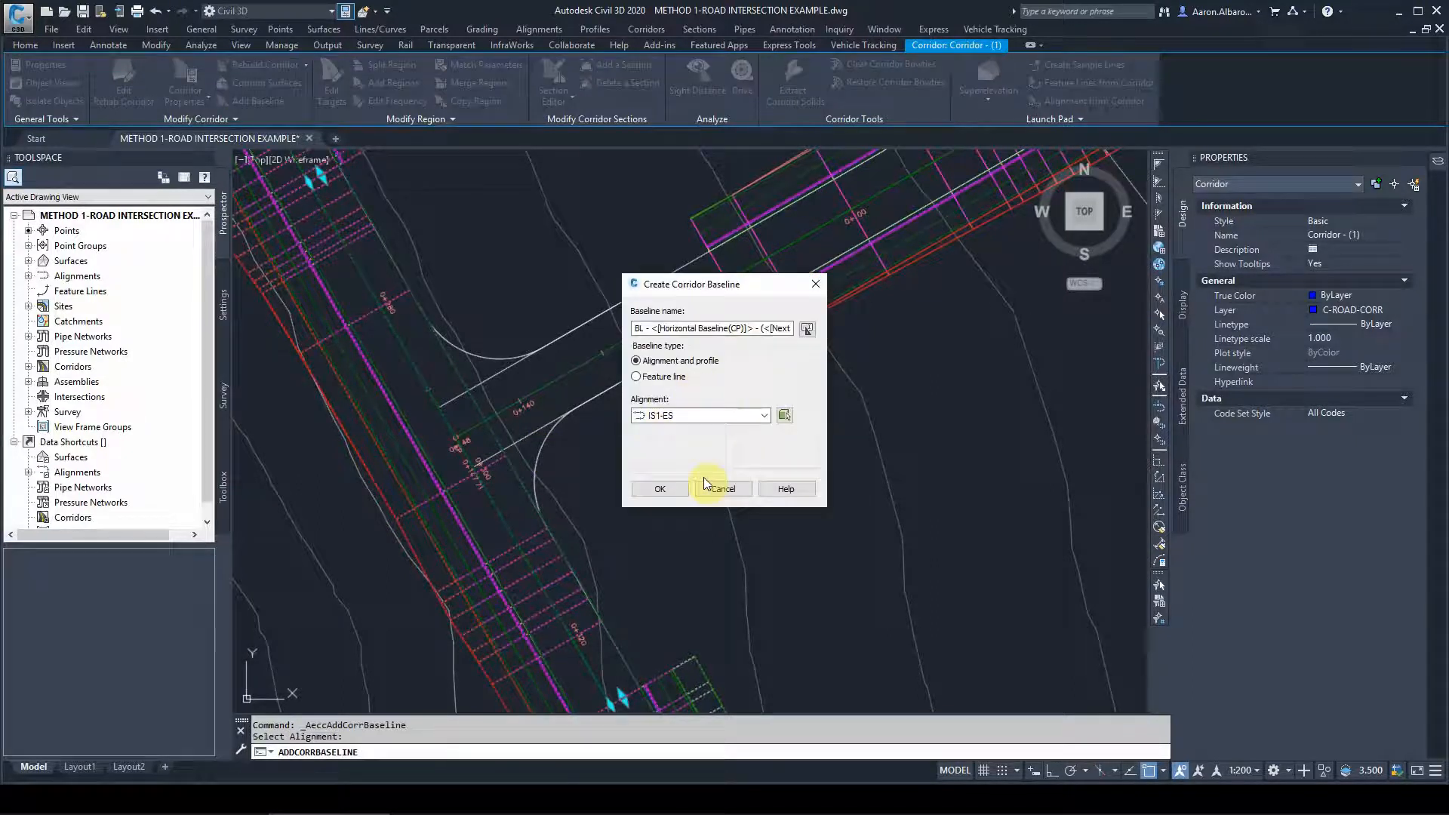
pyautogui.click(660, 489)
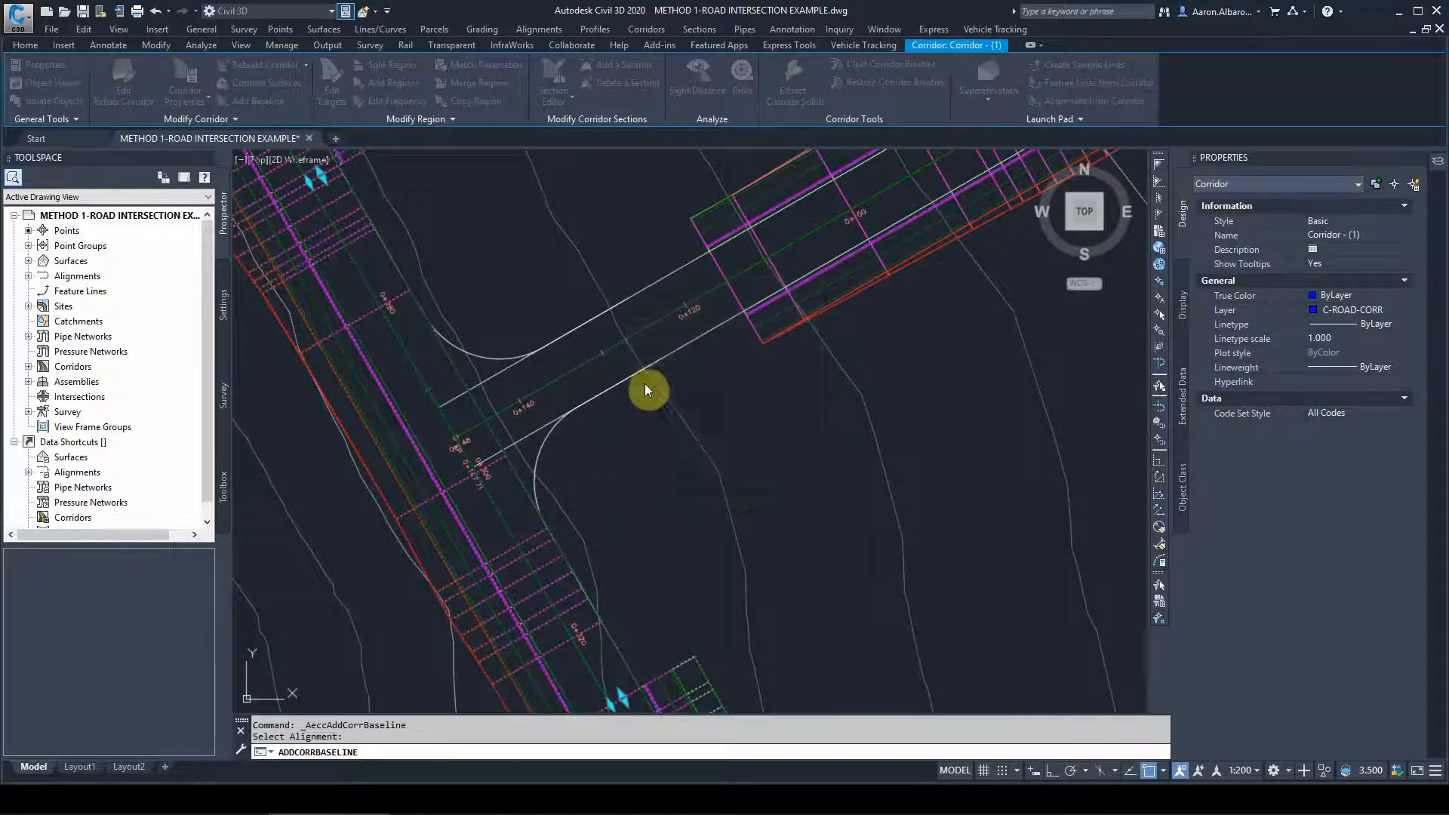
pyautogui.click(568, 423)
pyautogui.click(662, 439)
# Open the properties of Corridor - (1) at the parameters listing its baselines and regions
pyautogui.scroll(-4, 612, 393)
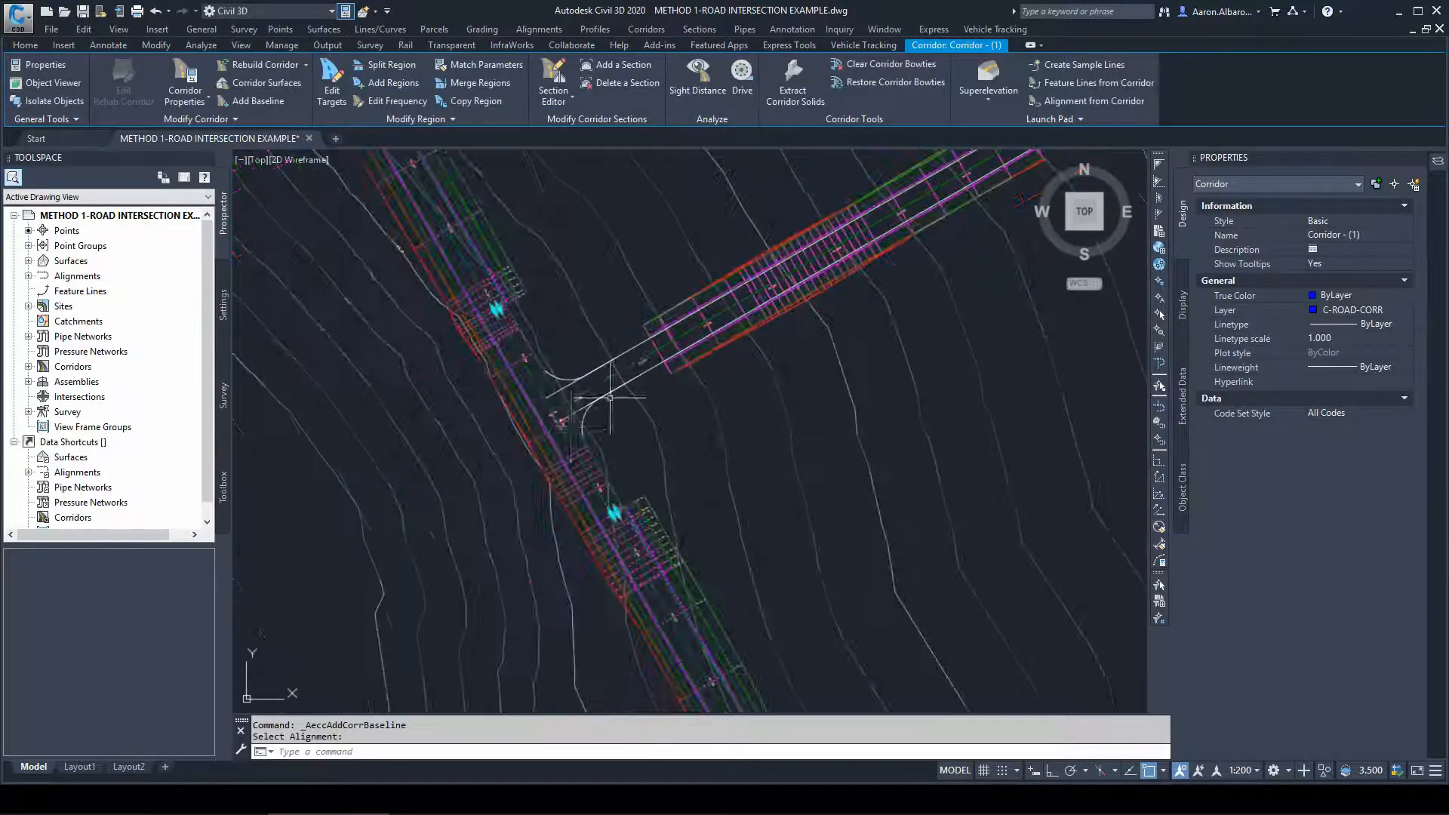
pyautogui.scroll(2, 564, 415)
pyautogui.scroll(2, 559, 408)
pyautogui.scroll(-2, 579, 408)
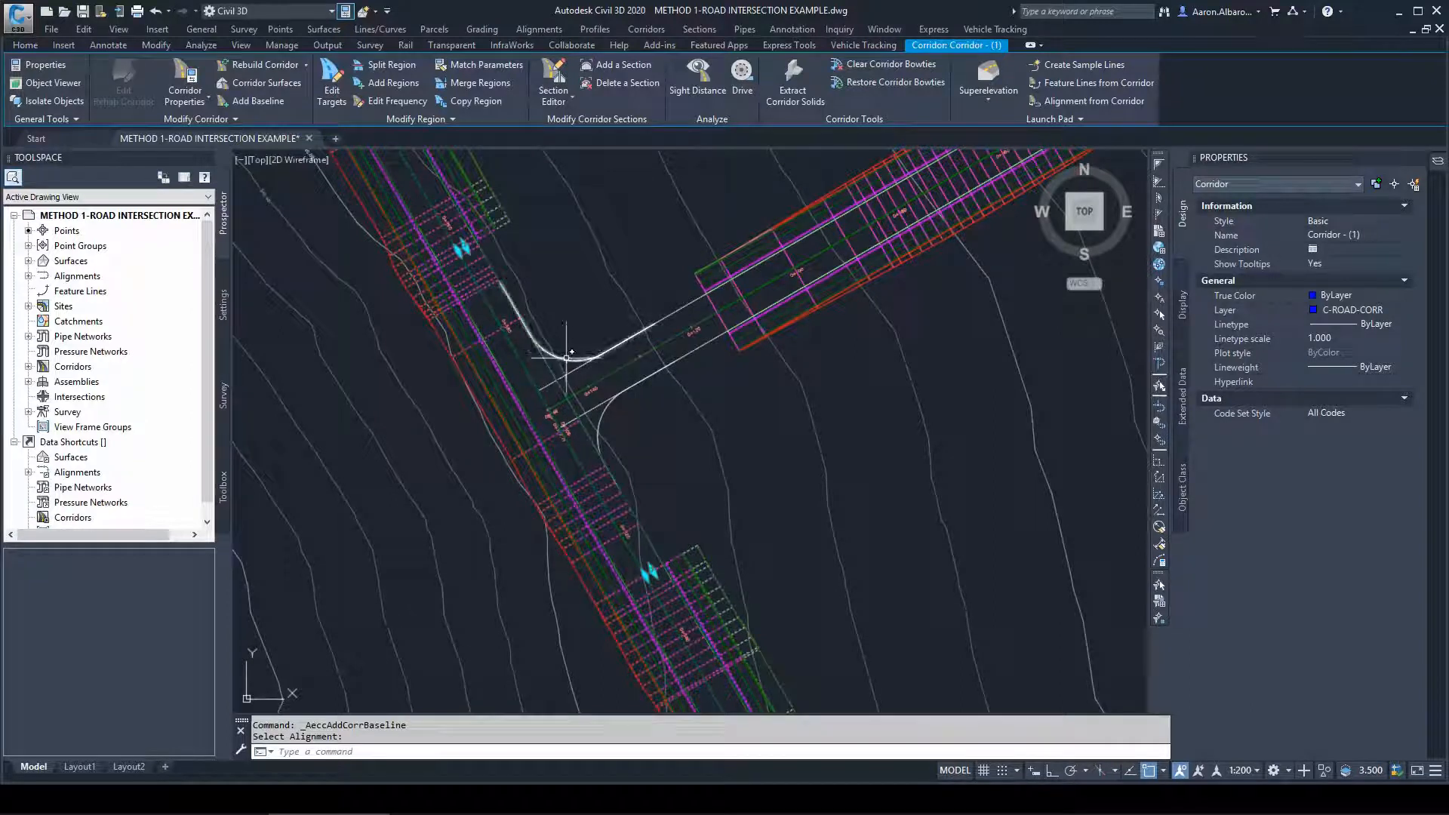
pyautogui.moveTo(569, 353)
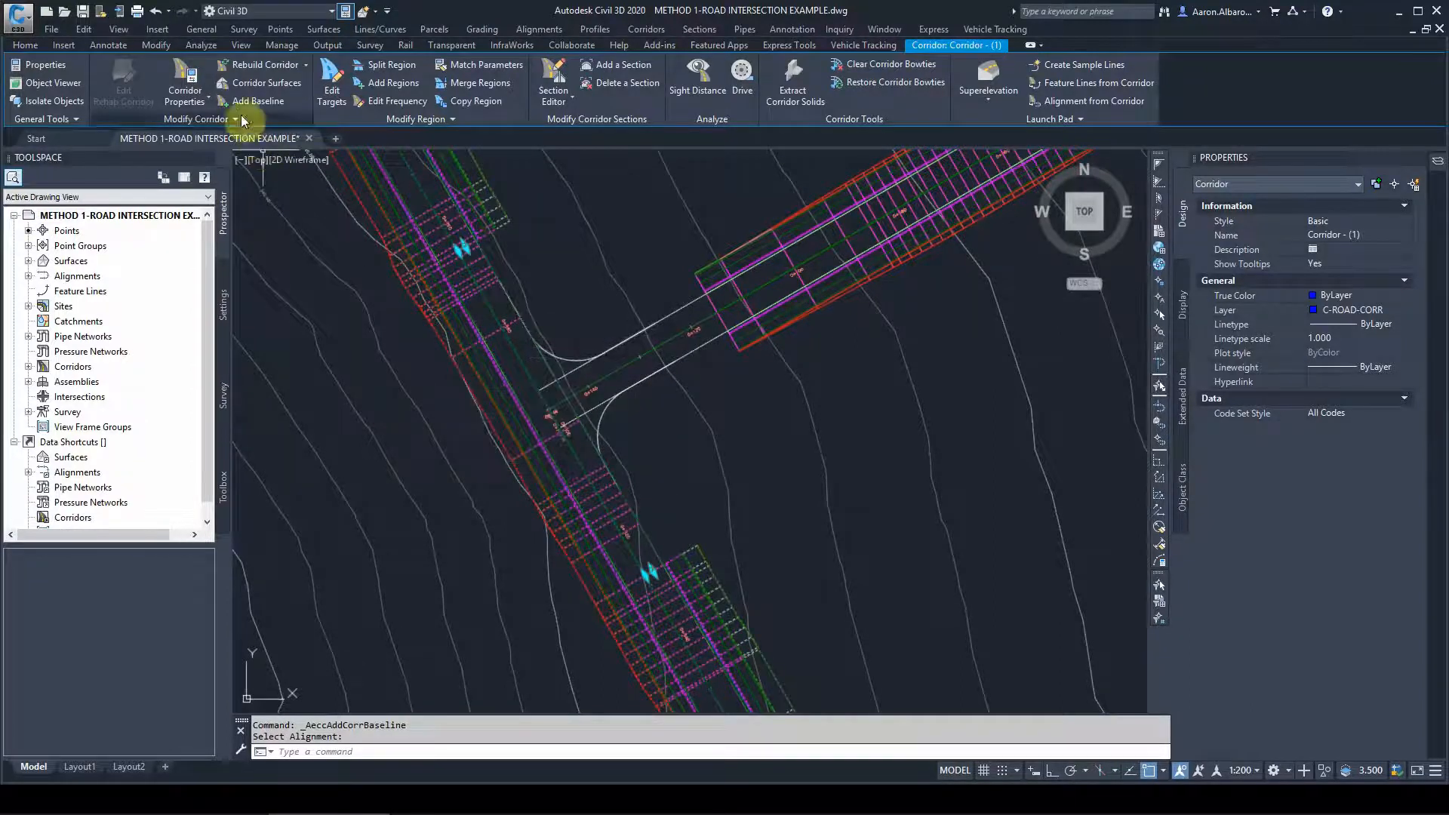
pyautogui.click(193, 97)
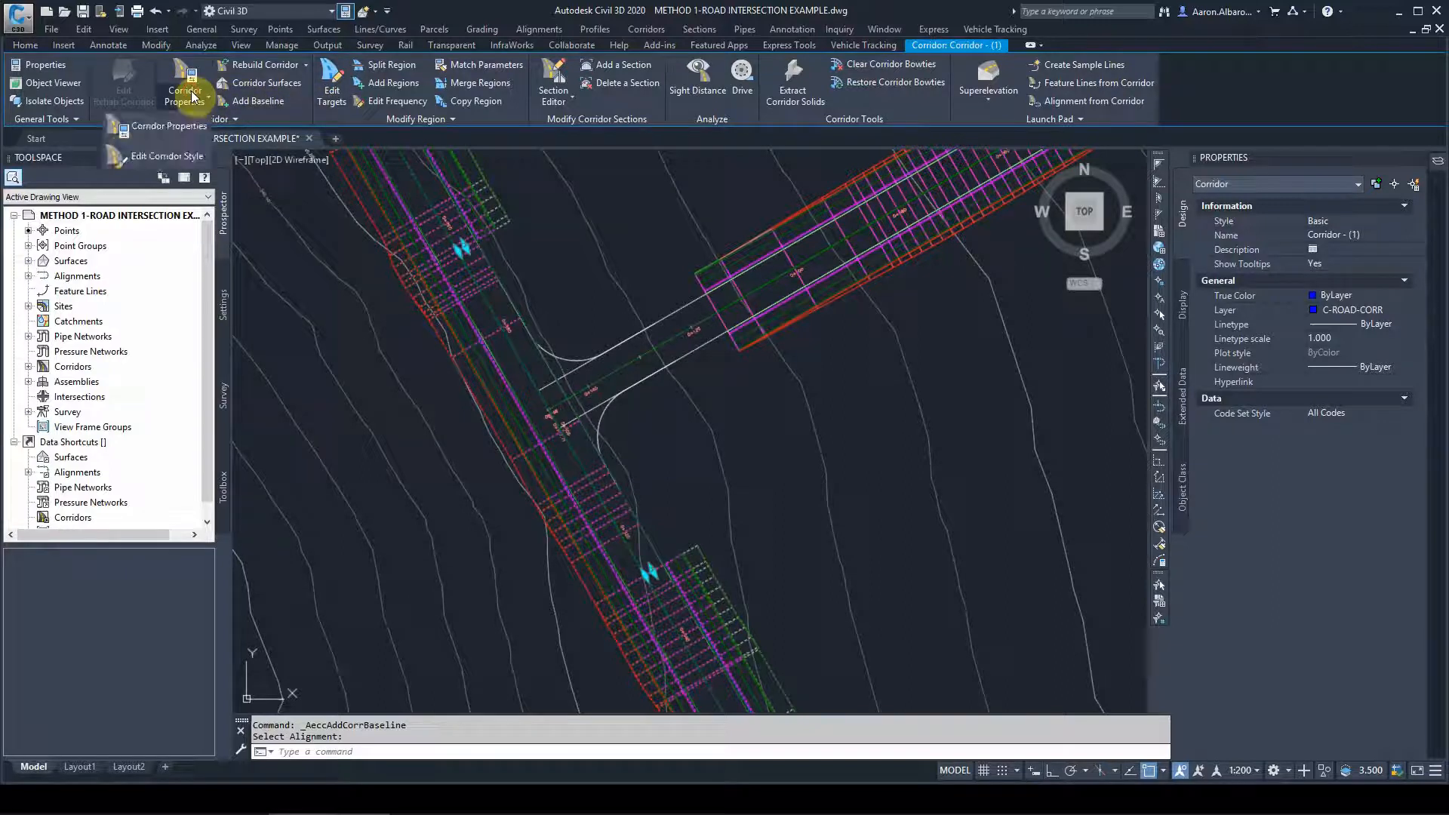
pyautogui.click(172, 127)
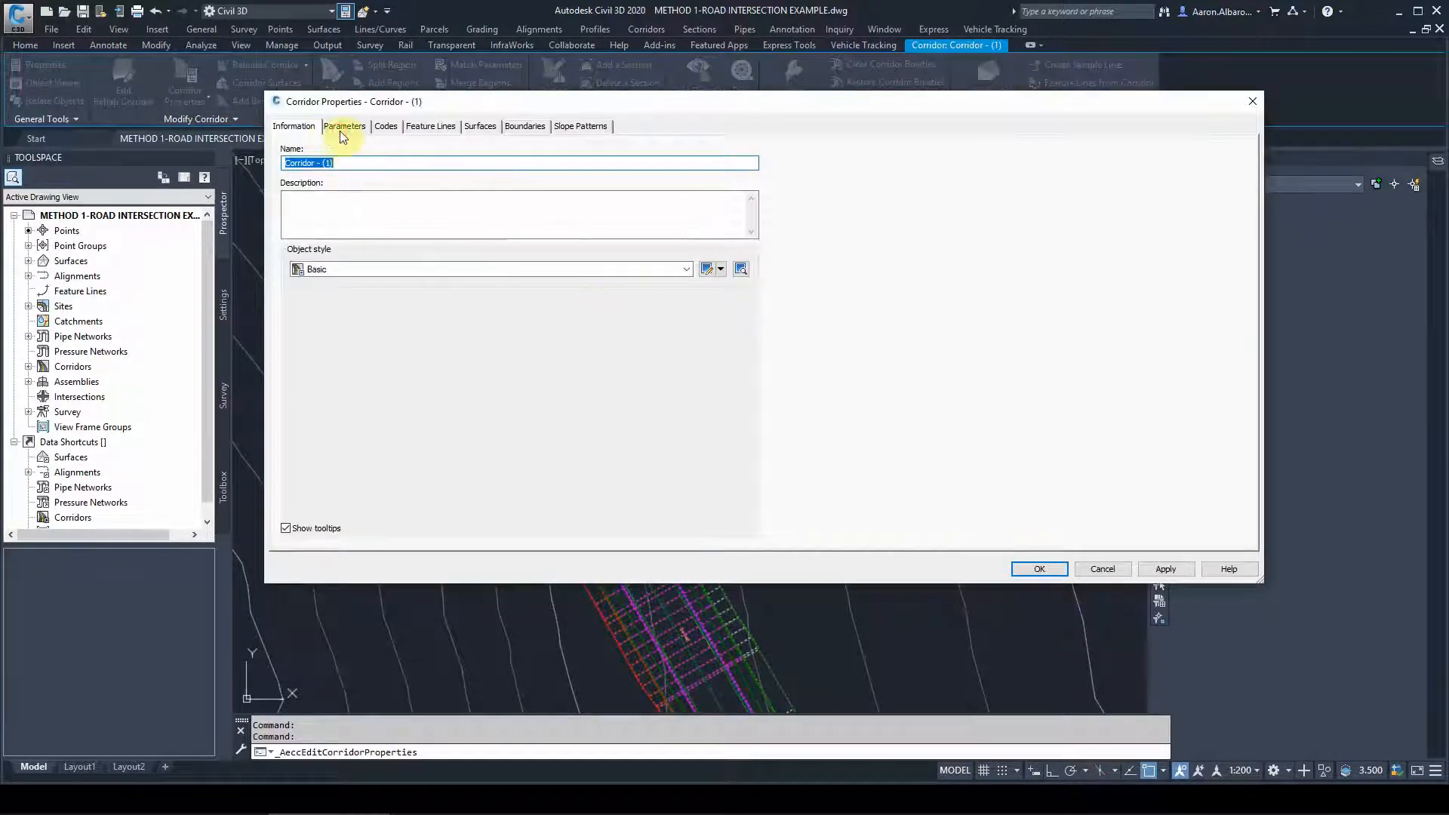
pyautogui.click(343, 127)
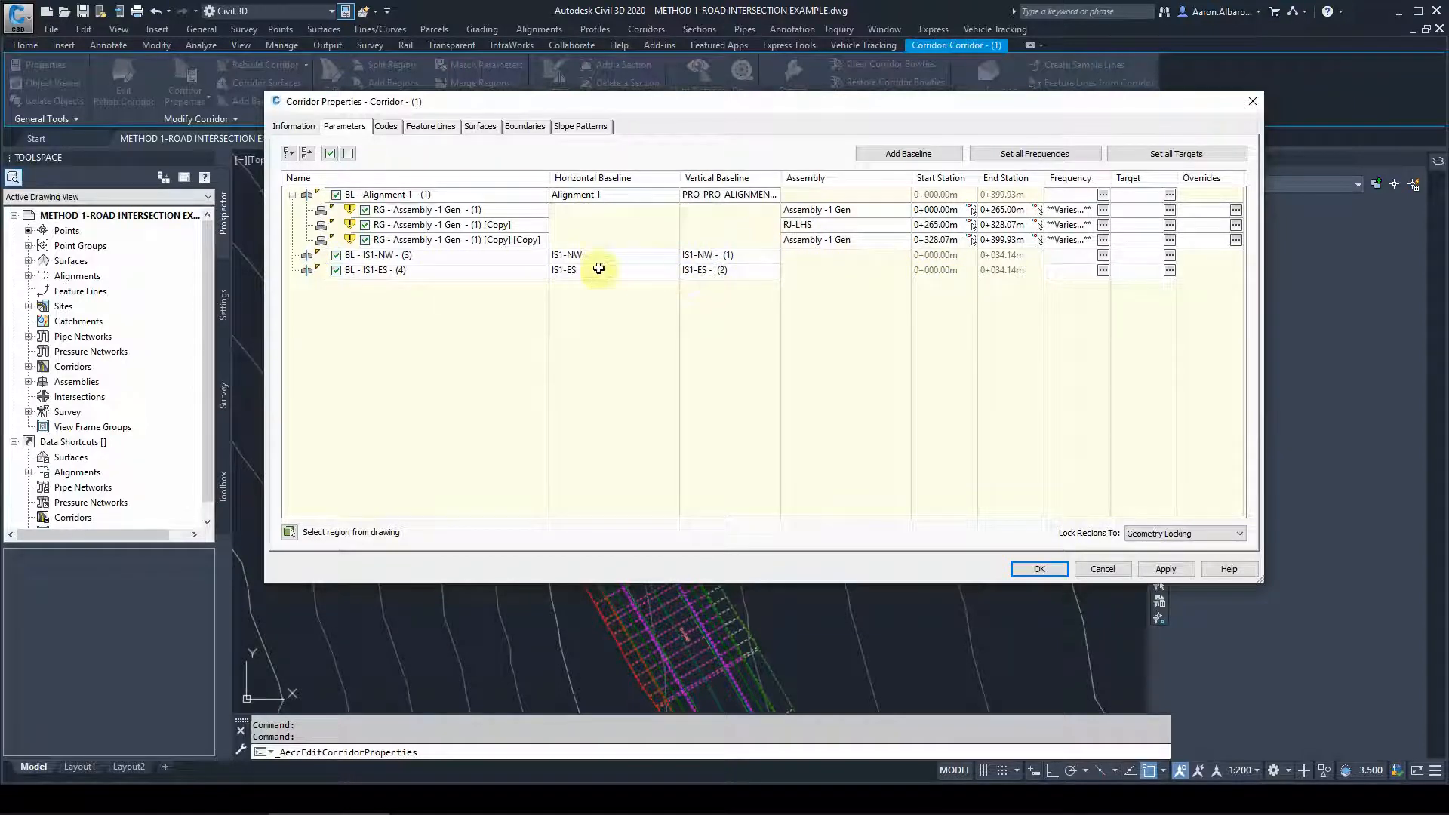
# Add a region with the KR-RHS assembly to the IS1-NW baseline and expand the baseline to show it
pyautogui.rightClick(809, 257)
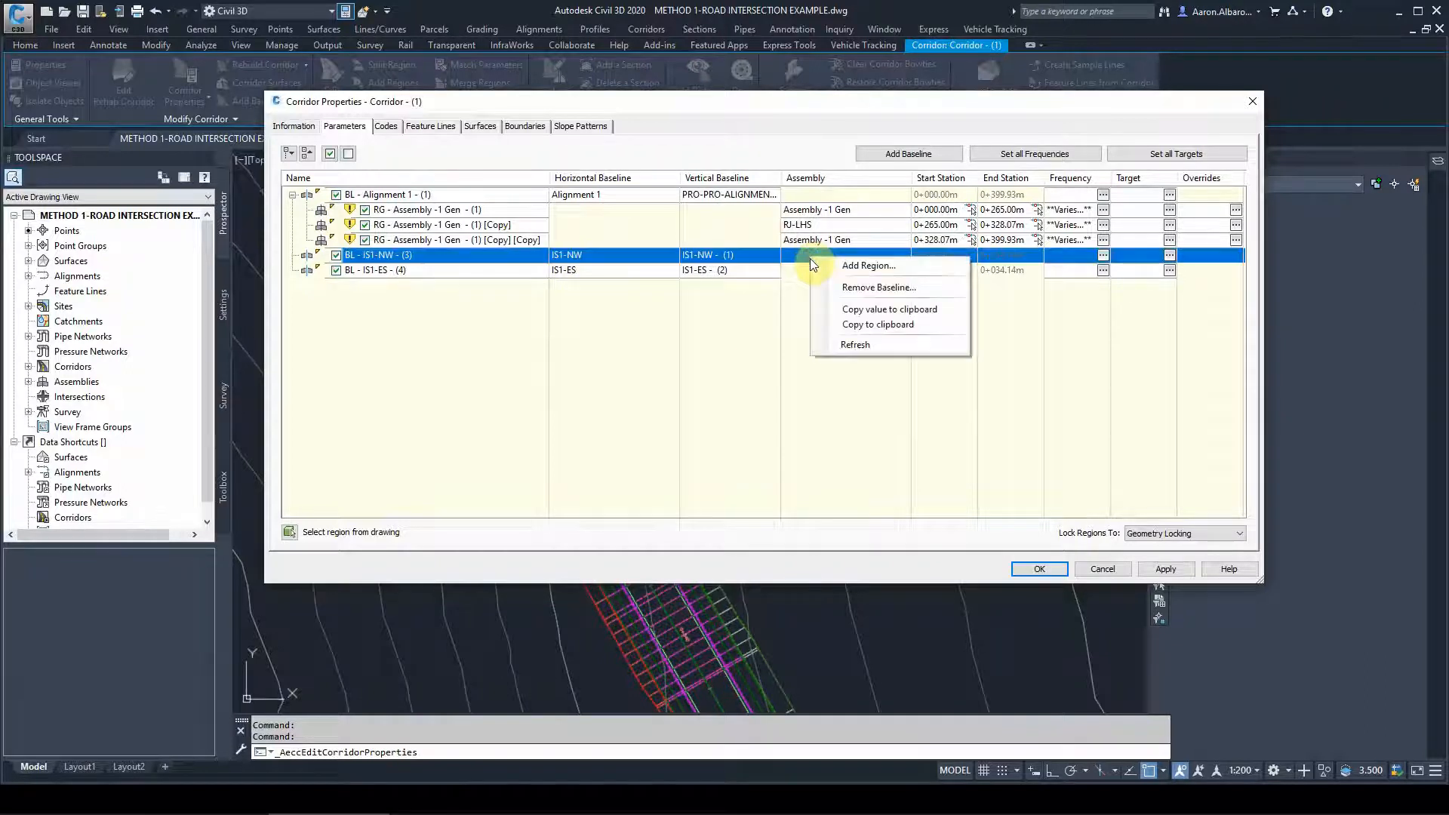
pyautogui.click(856, 267)
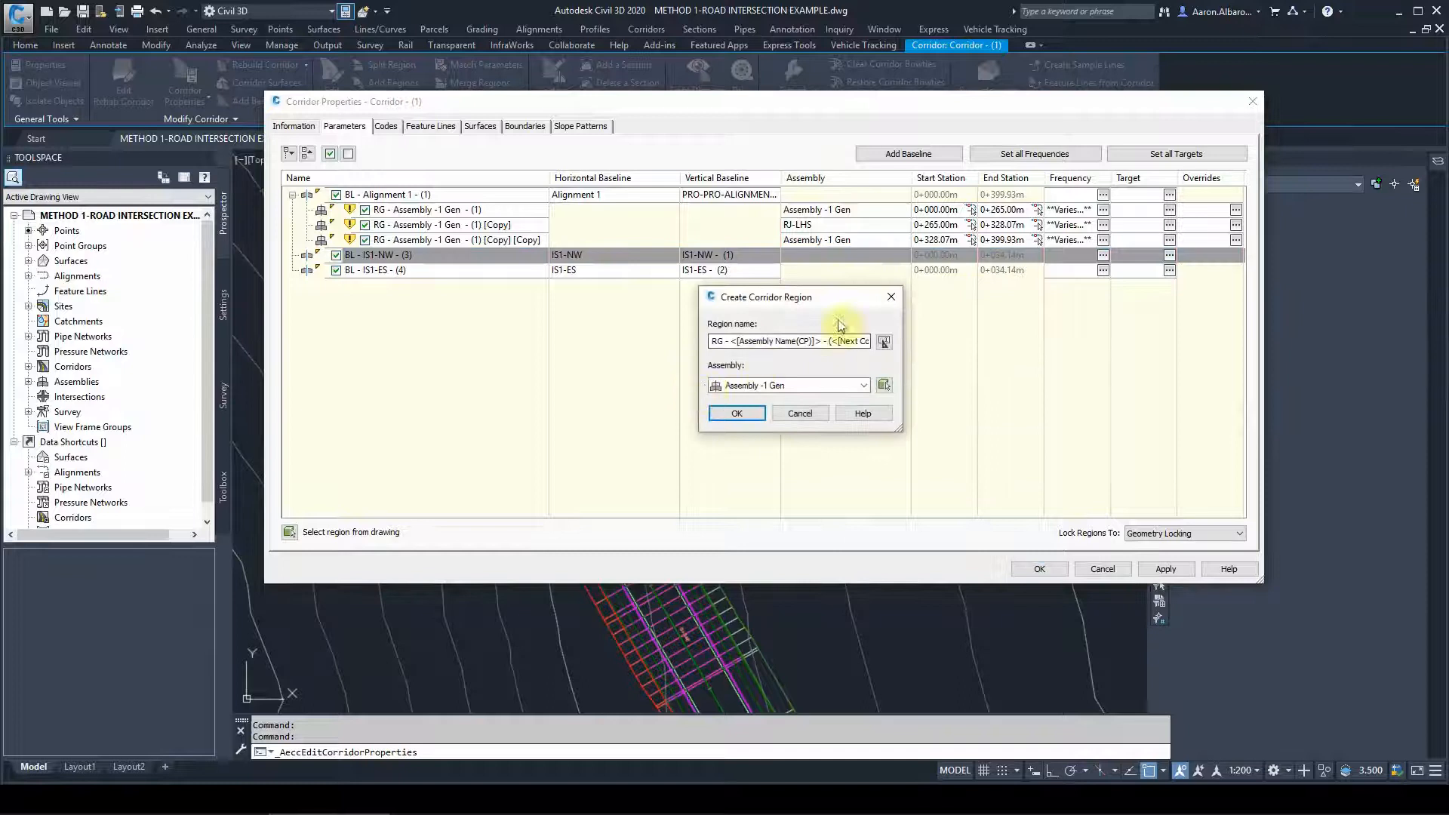
pyautogui.click(753, 390)
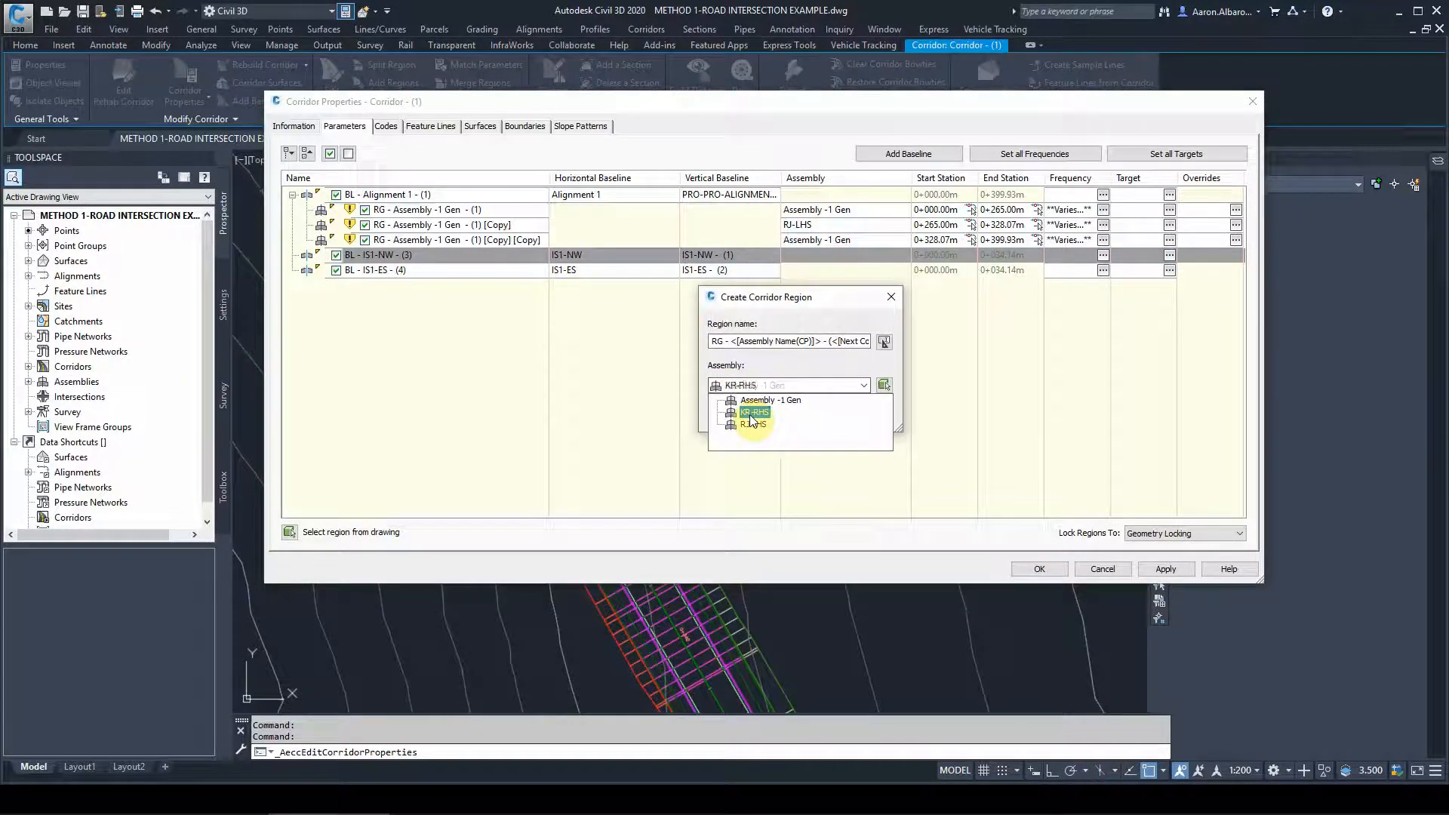
pyautogui.click(752, 416)
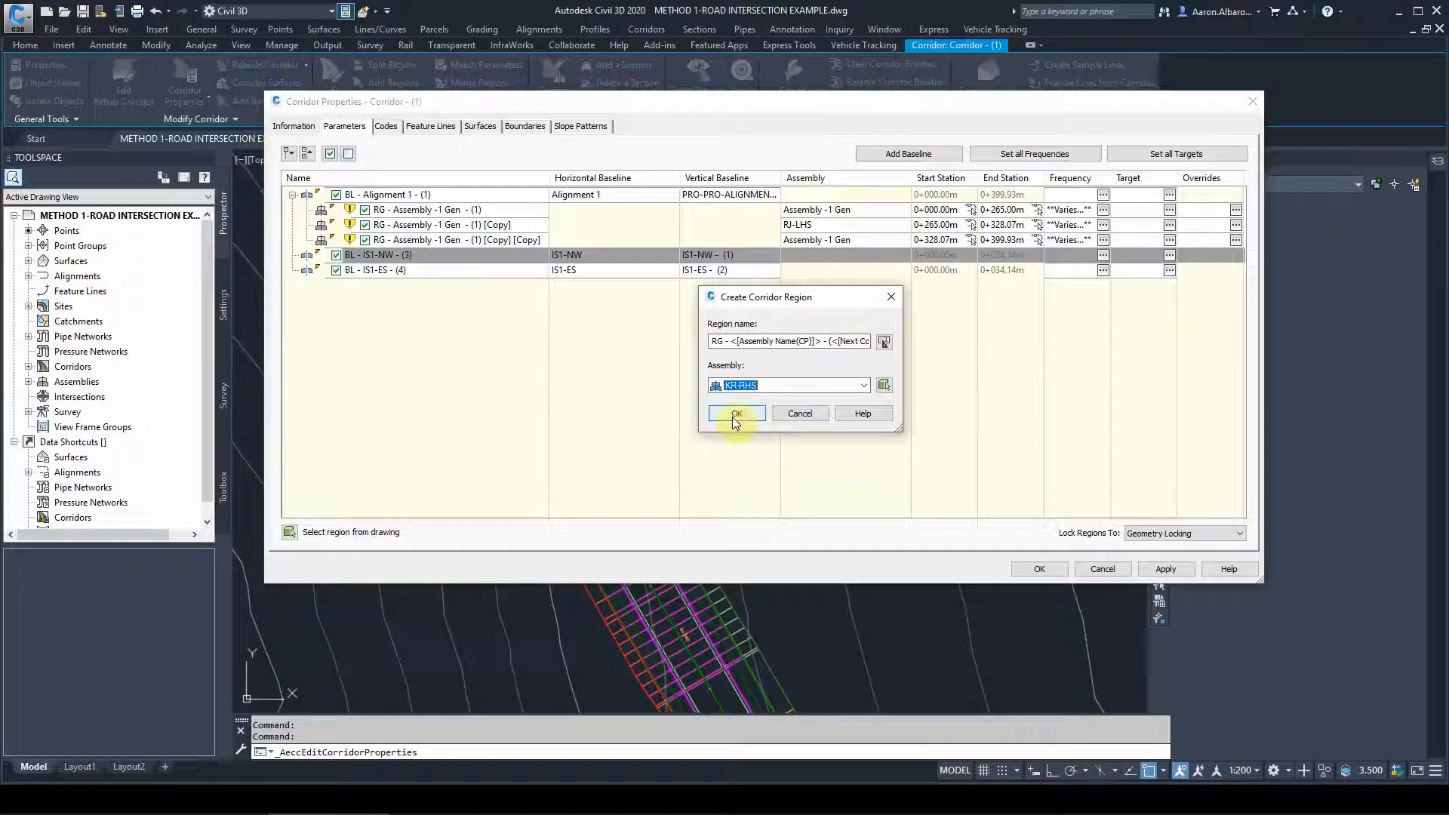
pyautogui.click(732, 417)
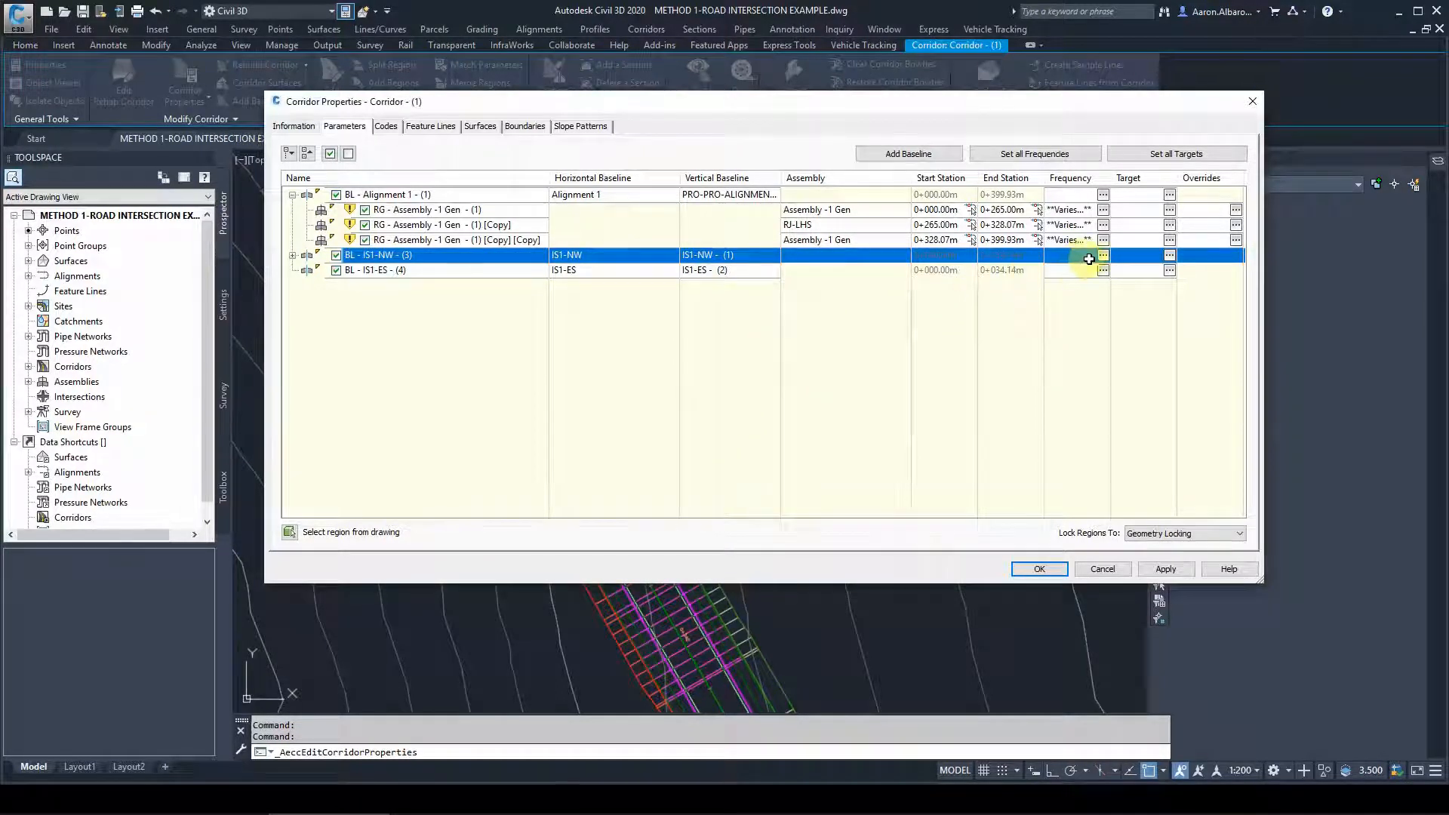
pyautogui.click(293, 257)
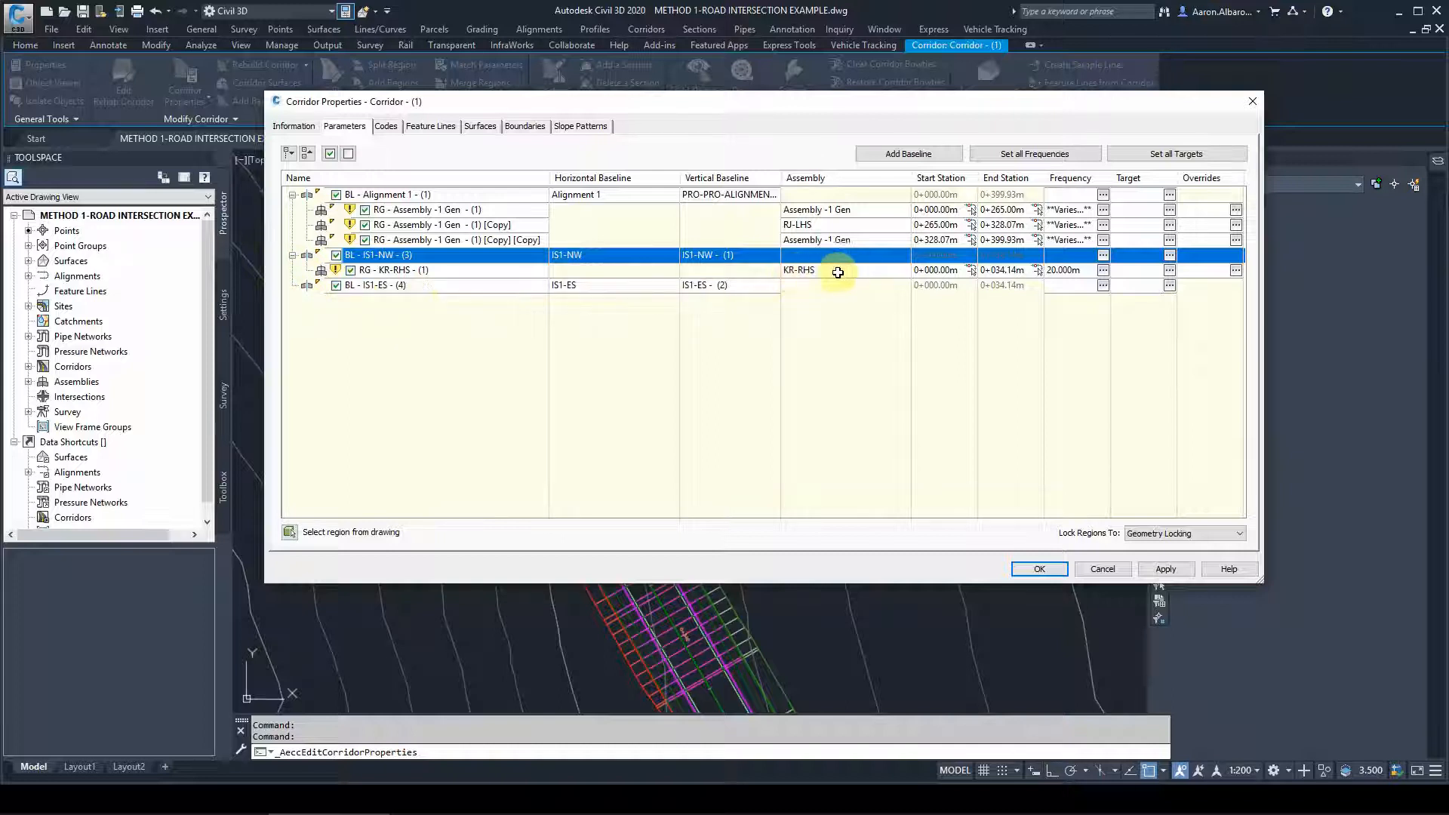
# Try 1 m assembly frequencies along tangents, curves, spirals and vertical curves for the IS1-NW baseline's KR-RHS region, closing the corridor properties without applying
pyautogui.click(1066, 271)
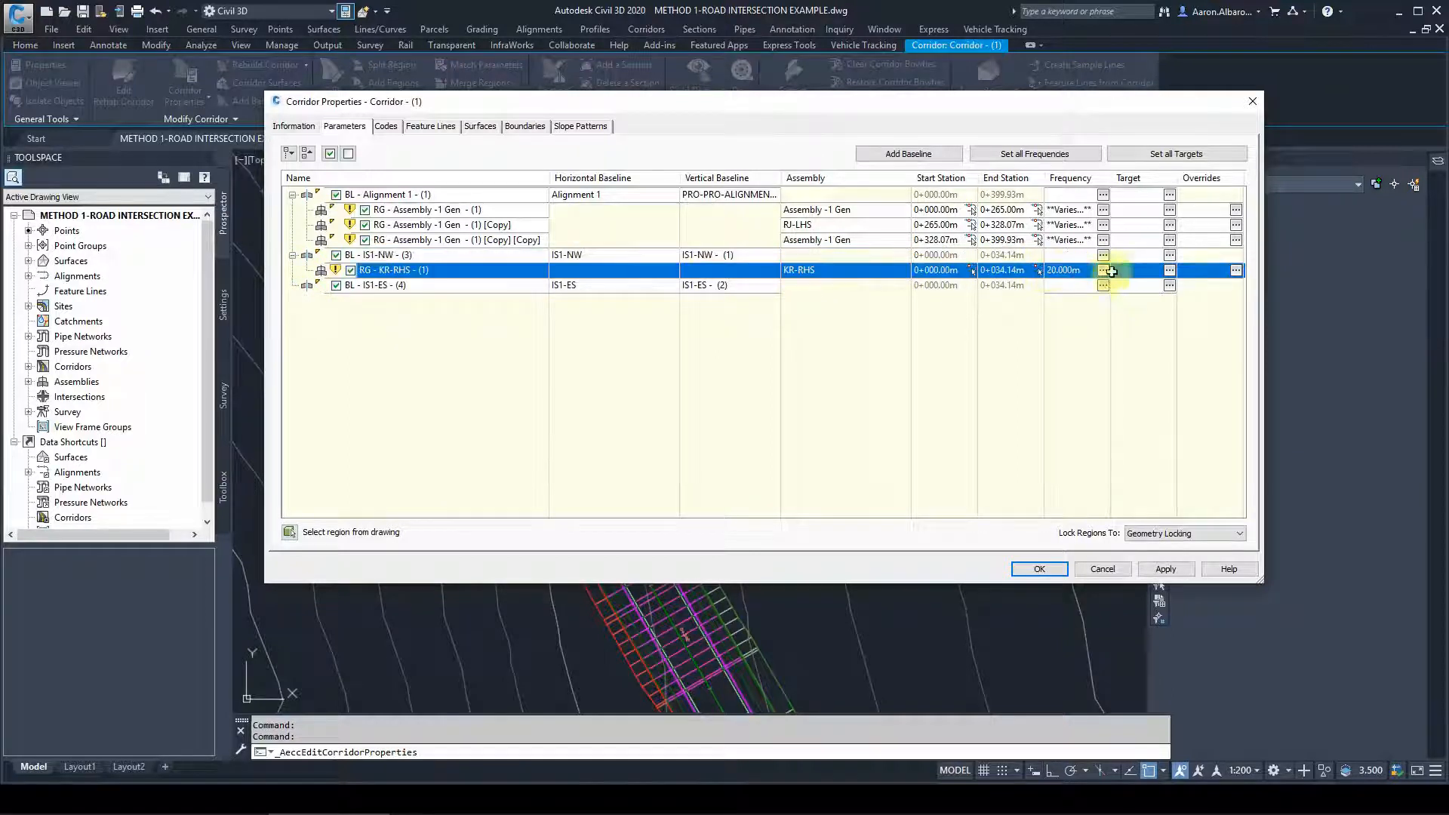
pyautogui.click(1103, 272)
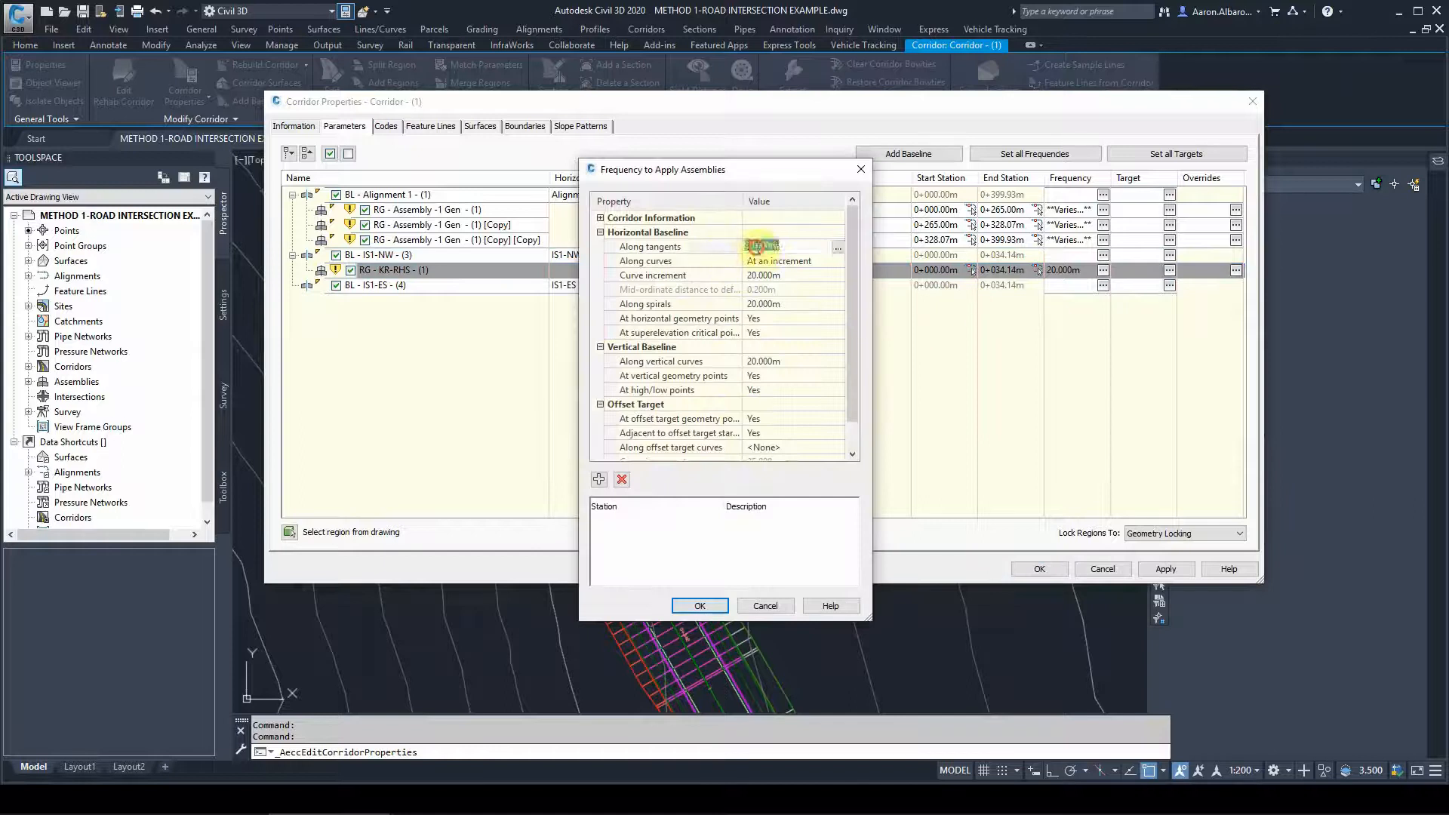
pyautogui.write('1')
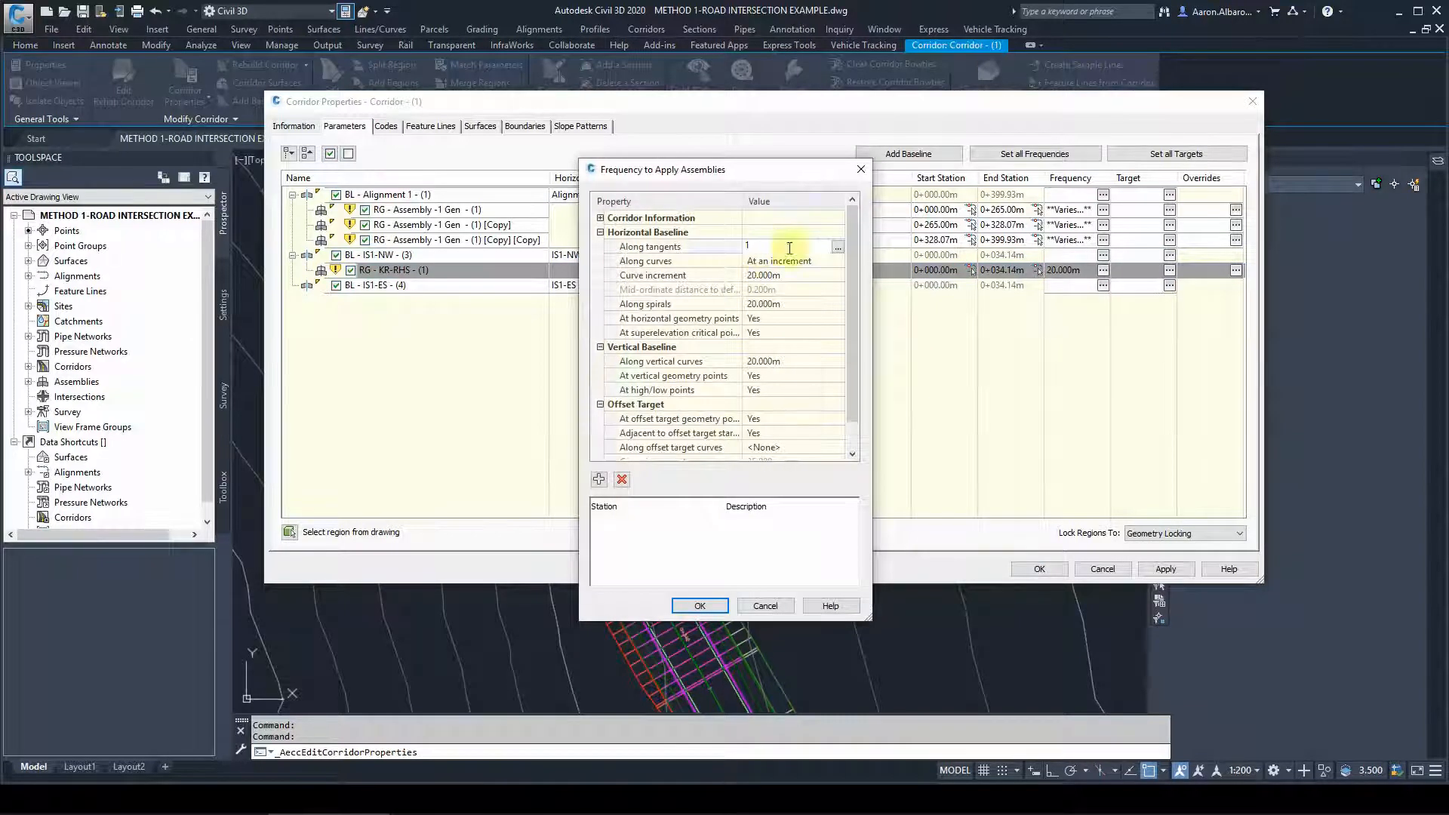
pyautogui.click(752, 276)
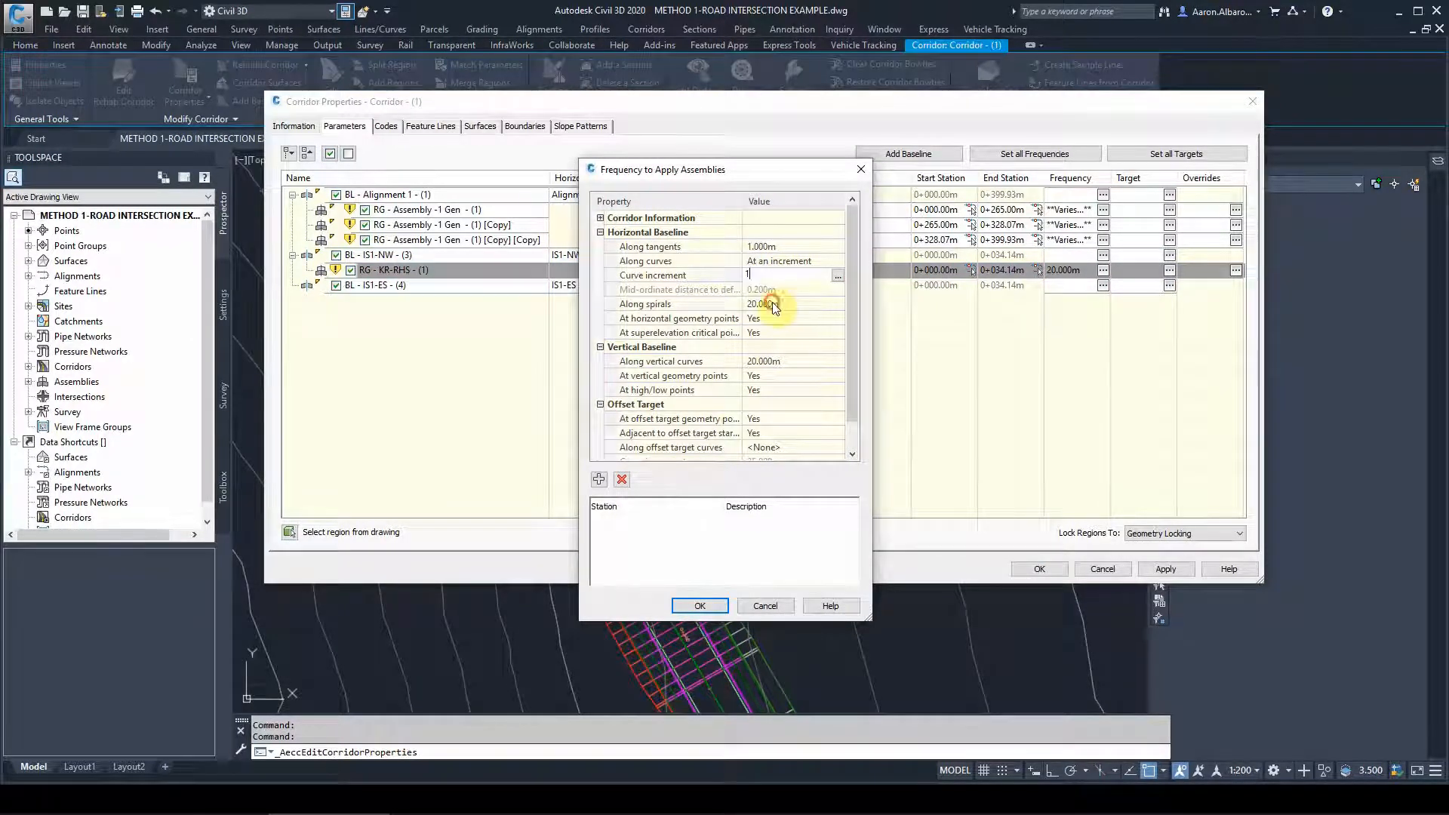
pyautogui.click(773, 305)
pyautogui.write('1')
pyautogui.click(759, 360)
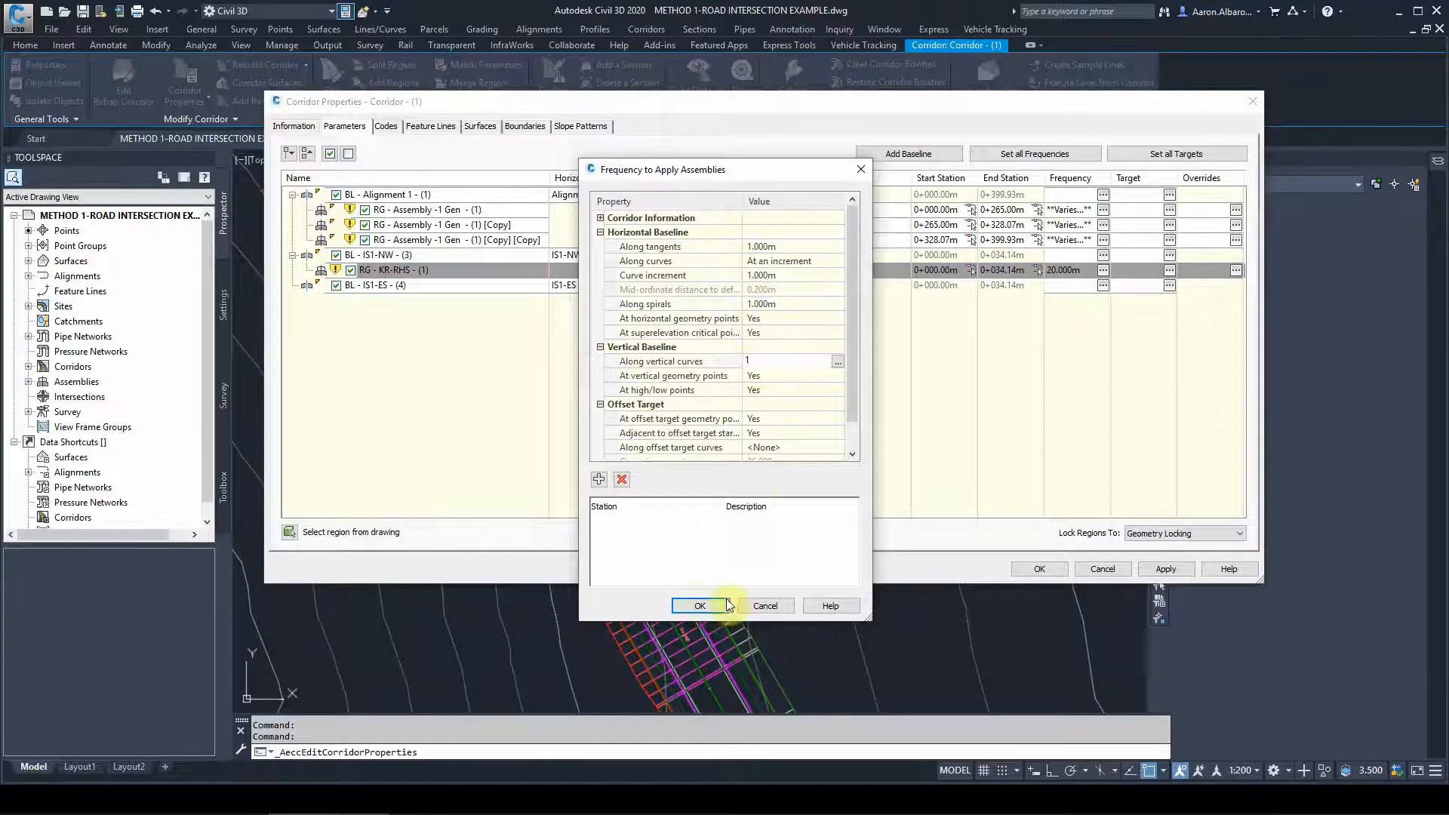
pyautogui.click(700, 605)
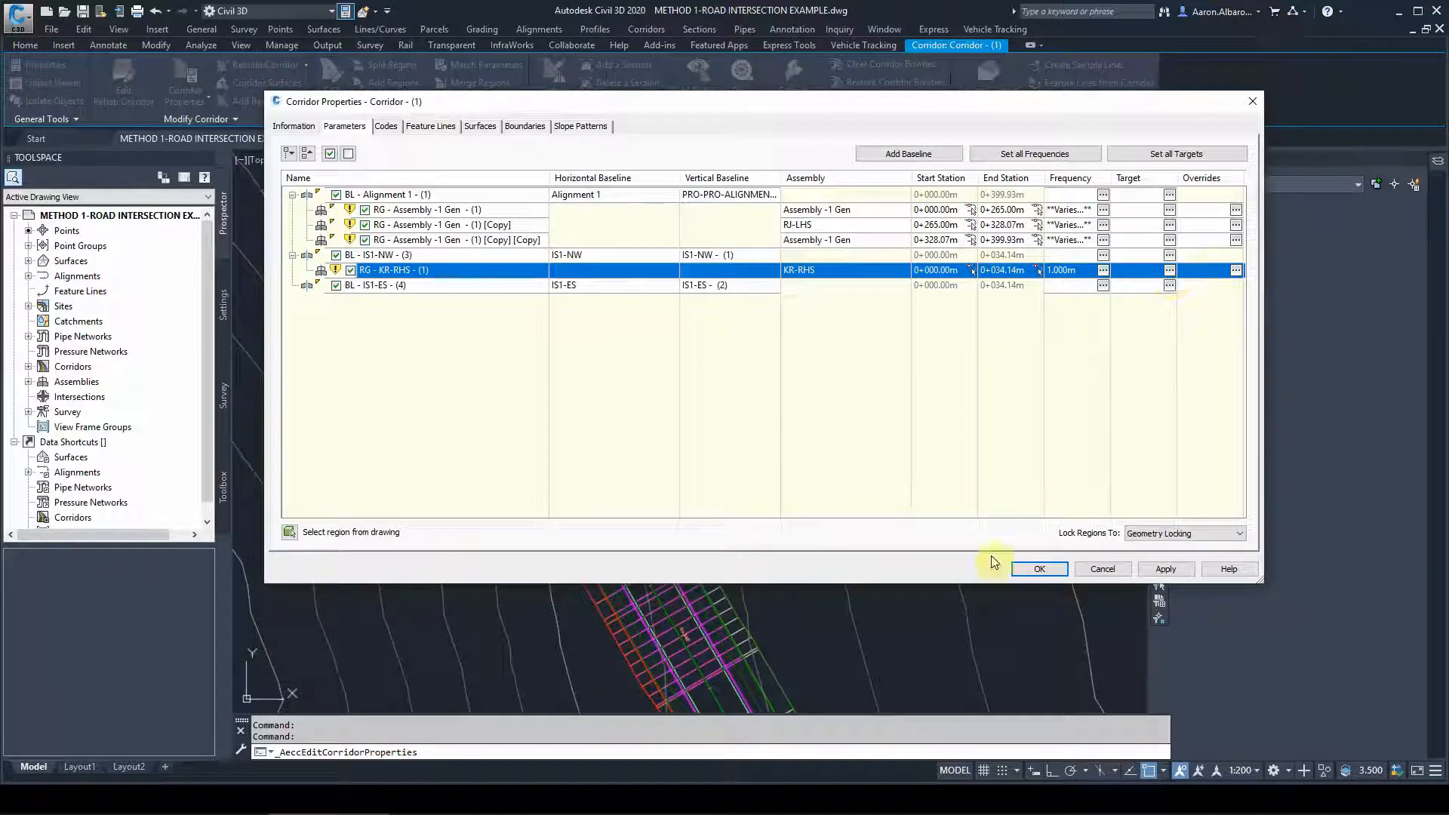
pyautogui.click(1102, 569)
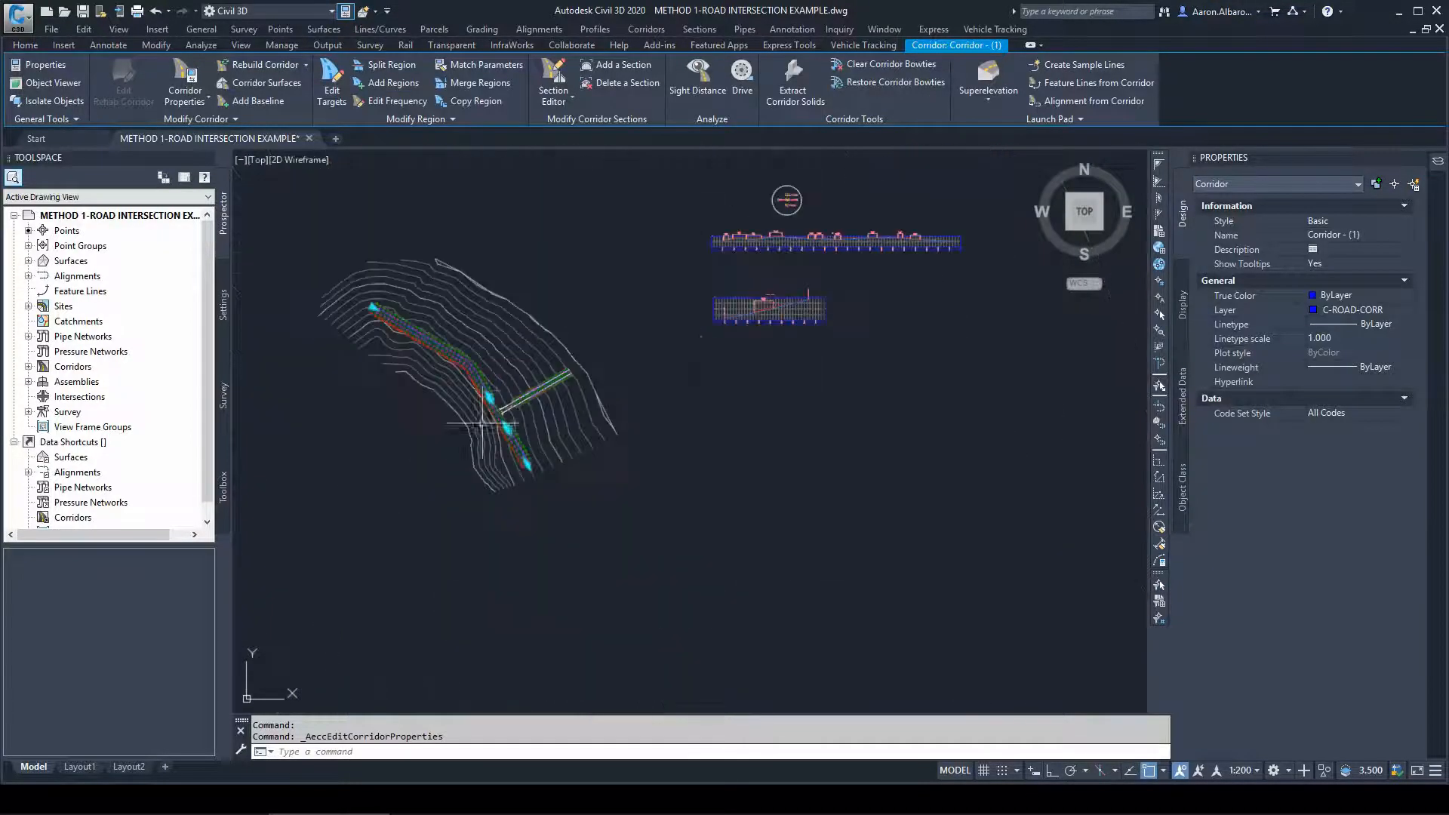
# Examine the single-lane KR-RHS assembly's lane and daylight slopes, and compare them with the lower kerb-return curve at the intersection
pyautogui.scroll(8, 791, 182)
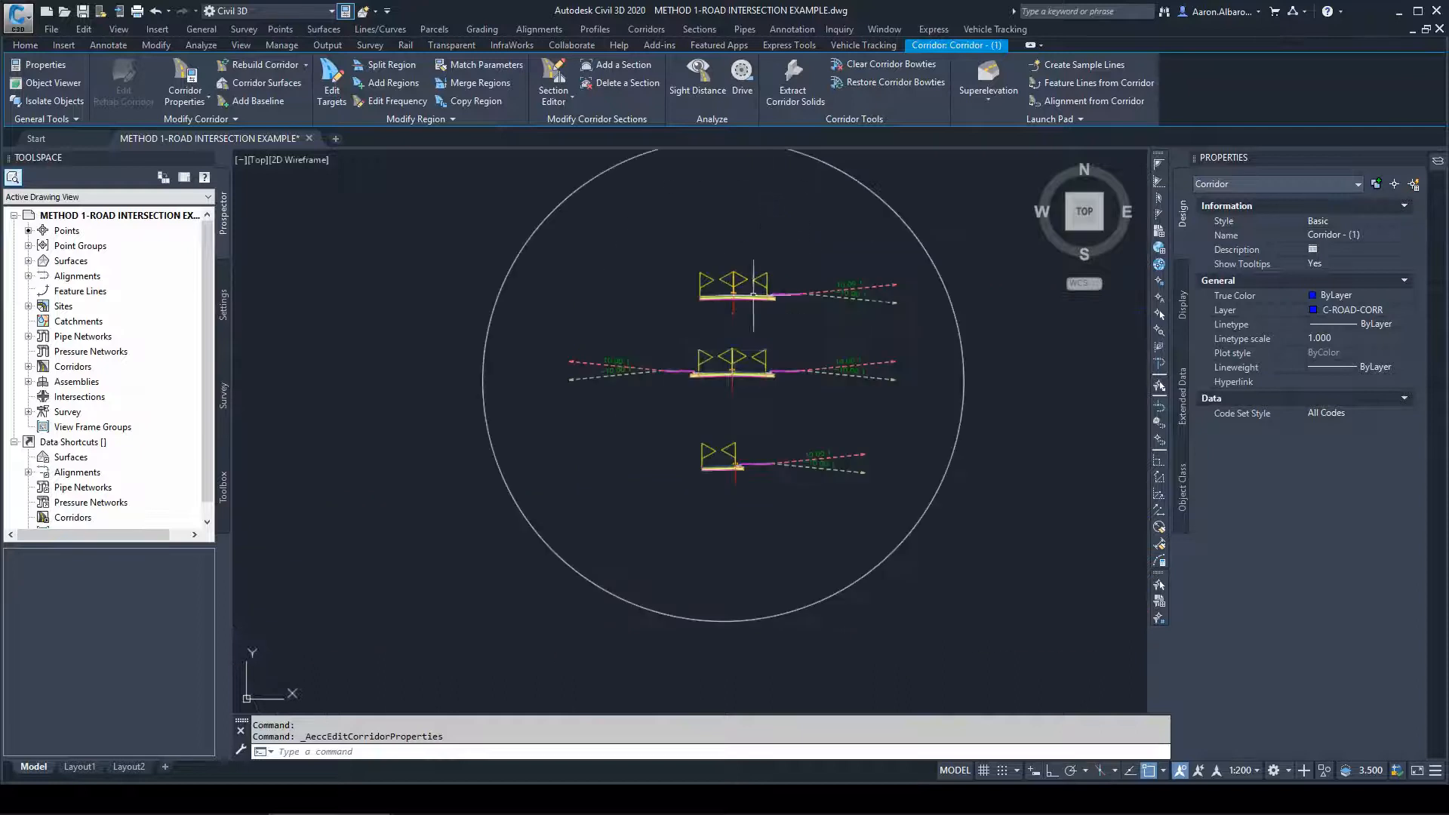
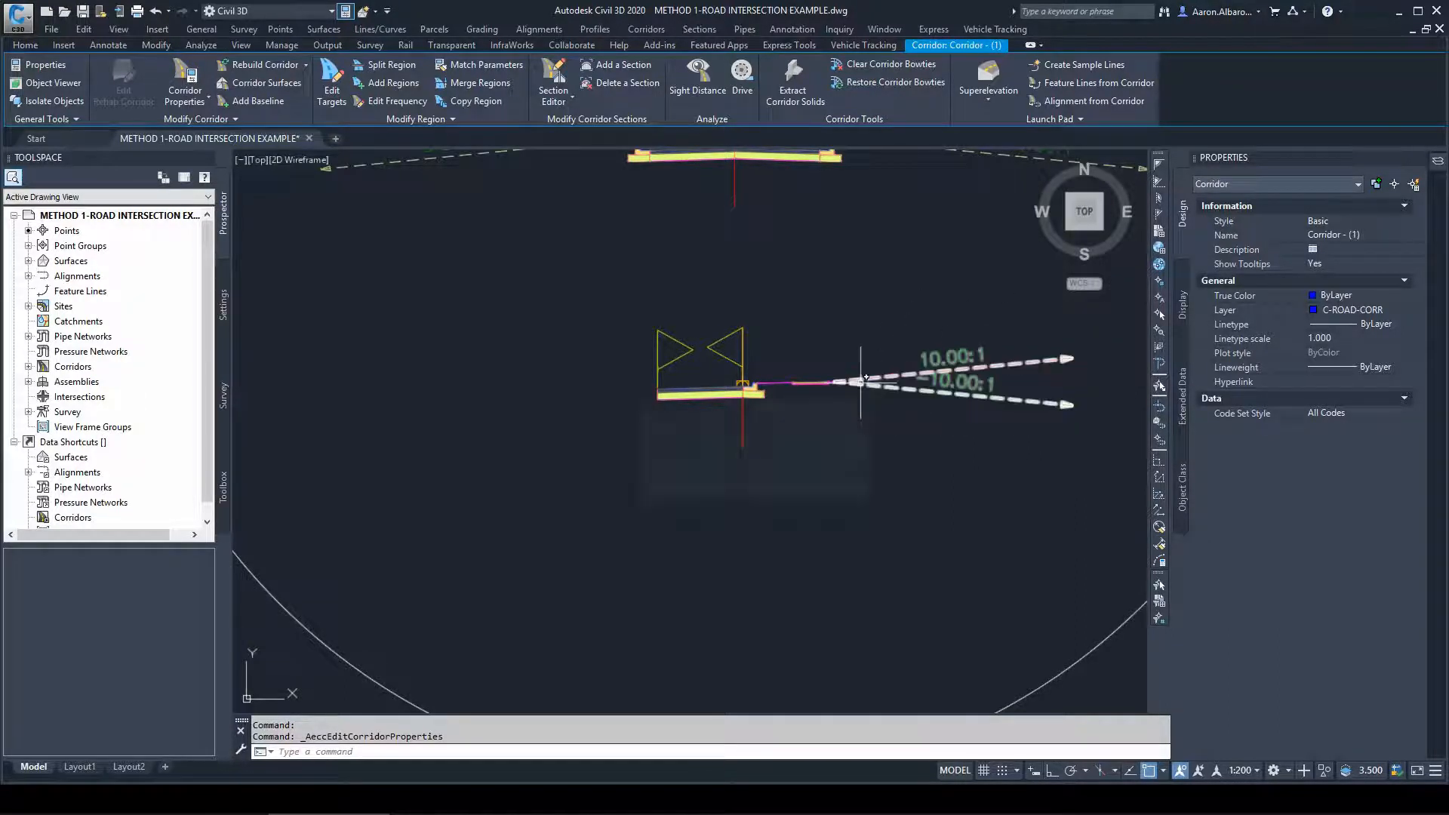
pyautogui.moveTo(866, 377)
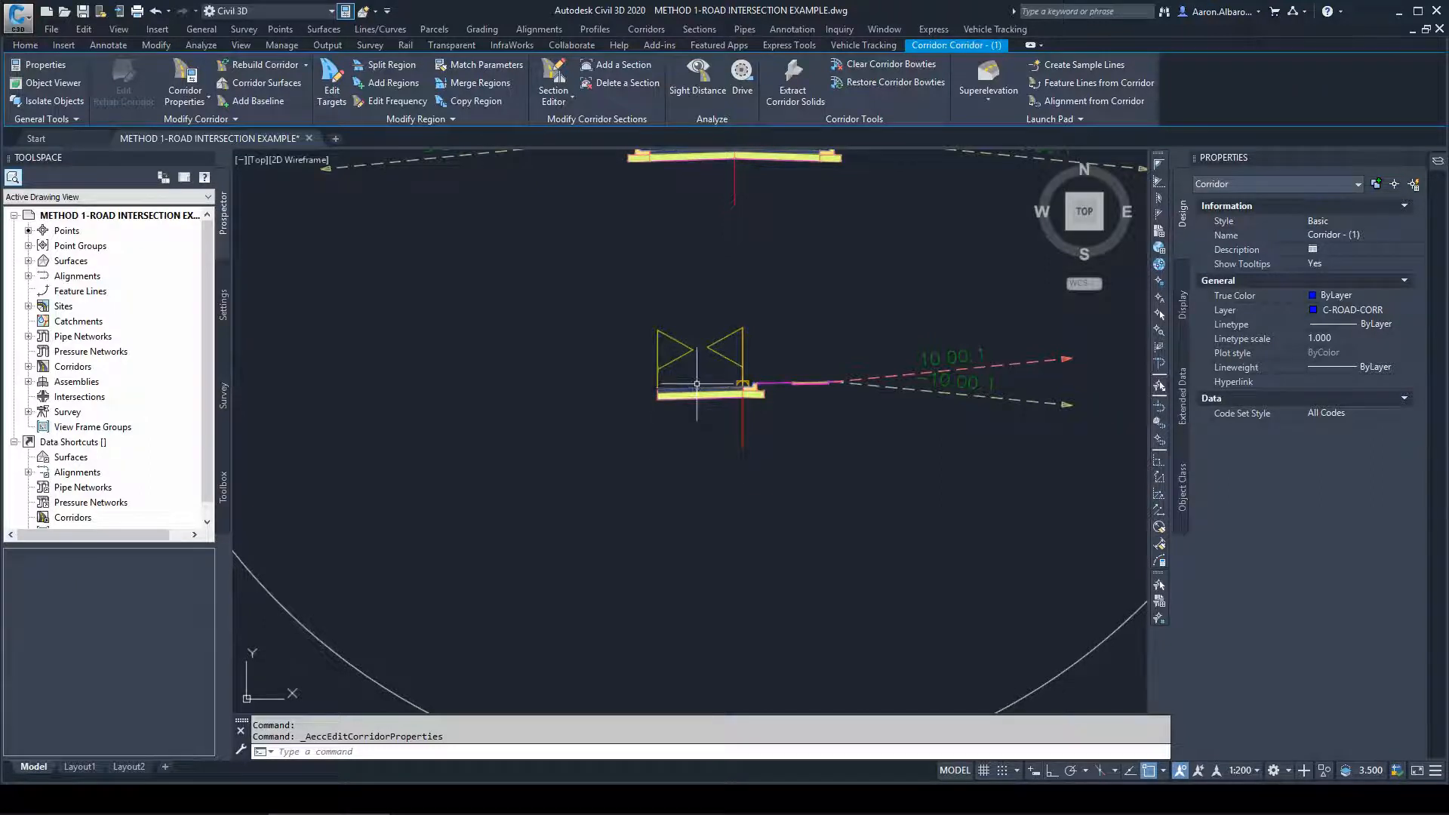
pyautogui.moveTo(697, 384)
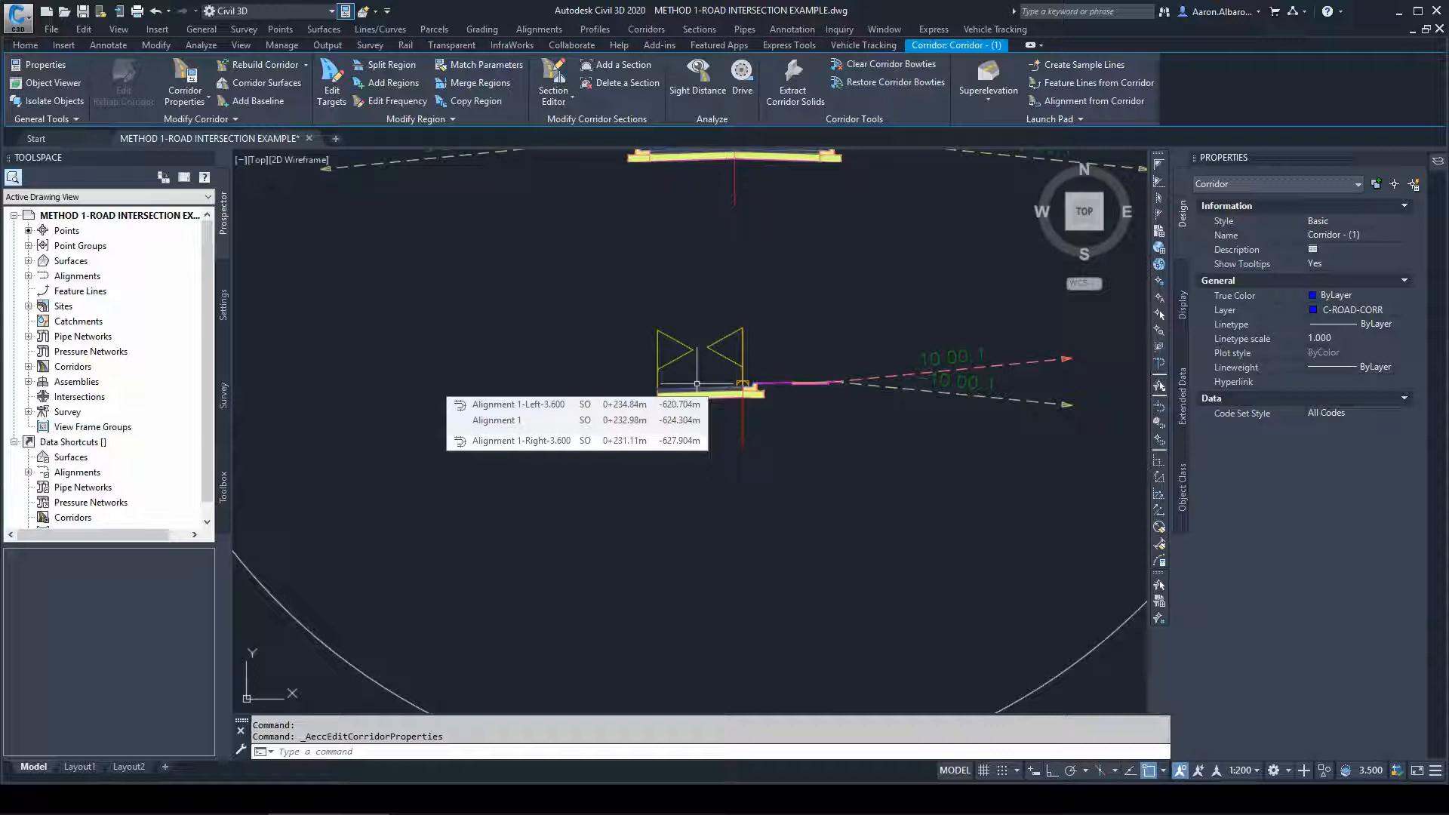
pyautogui.scroll(-10, 696, 385)
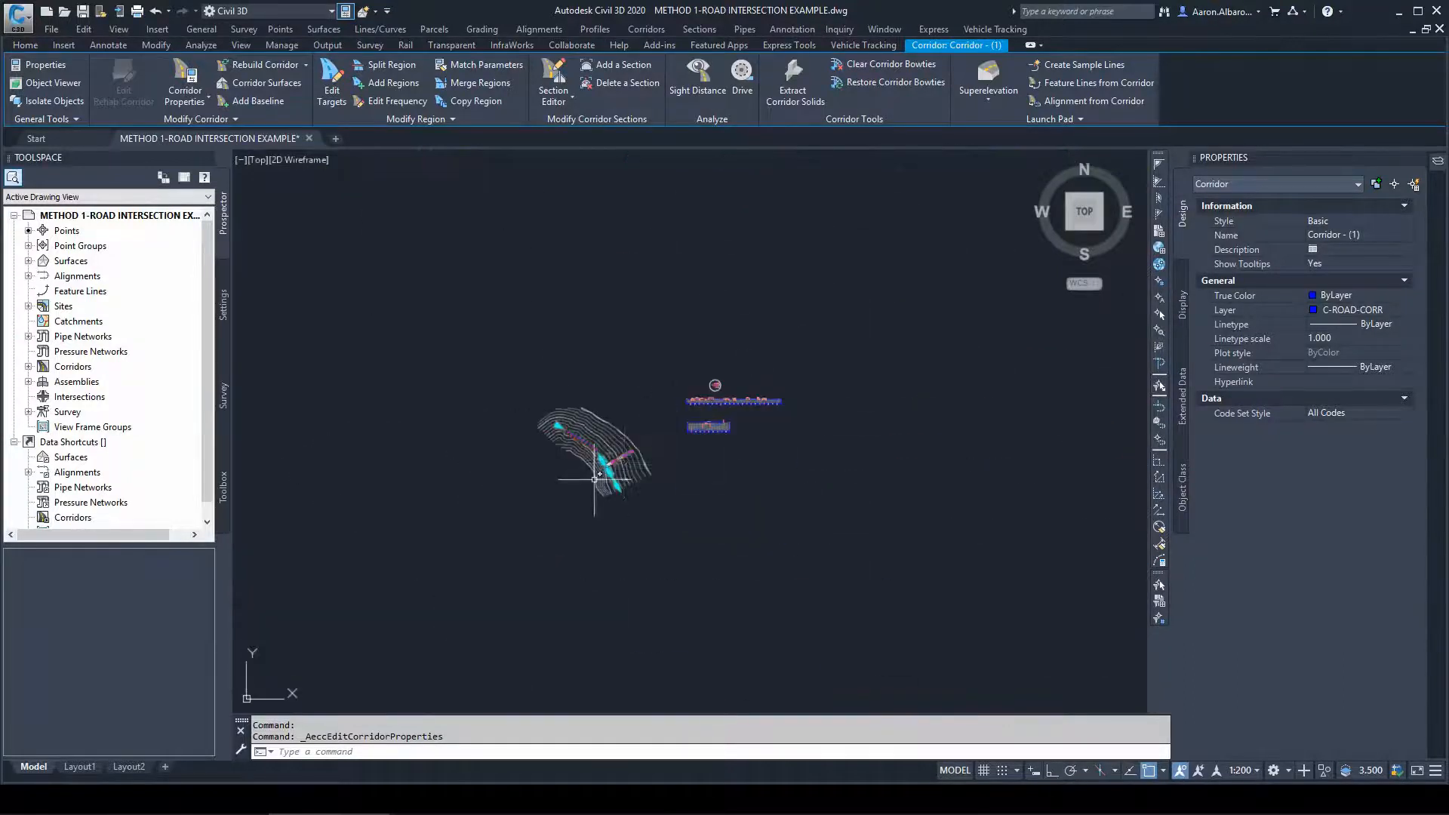
pyautogui.scroll(3, 677, 392)
pyautogui.scroll(6, 676, 393)
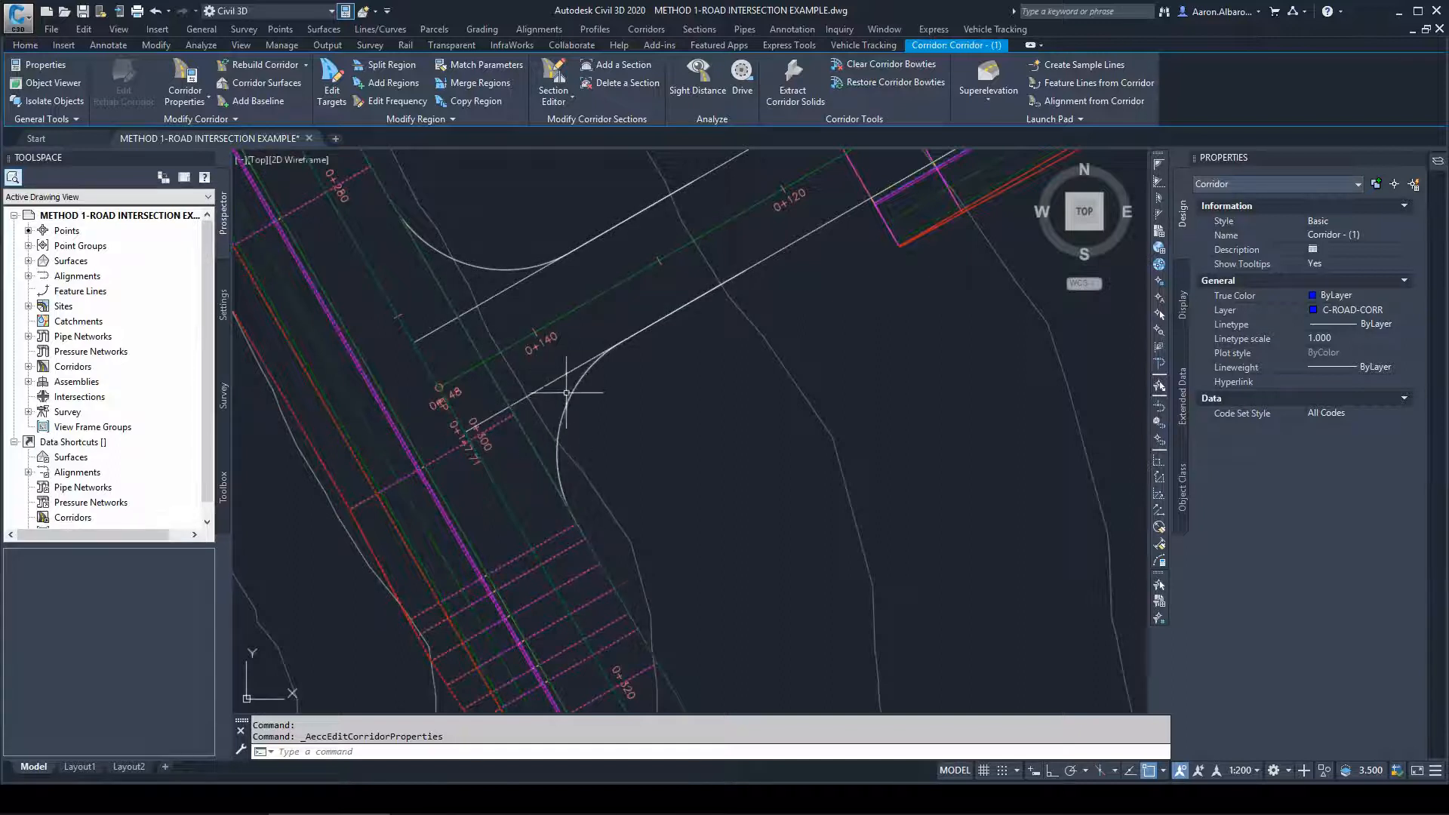
pyautogui.moveTo(552, 459)
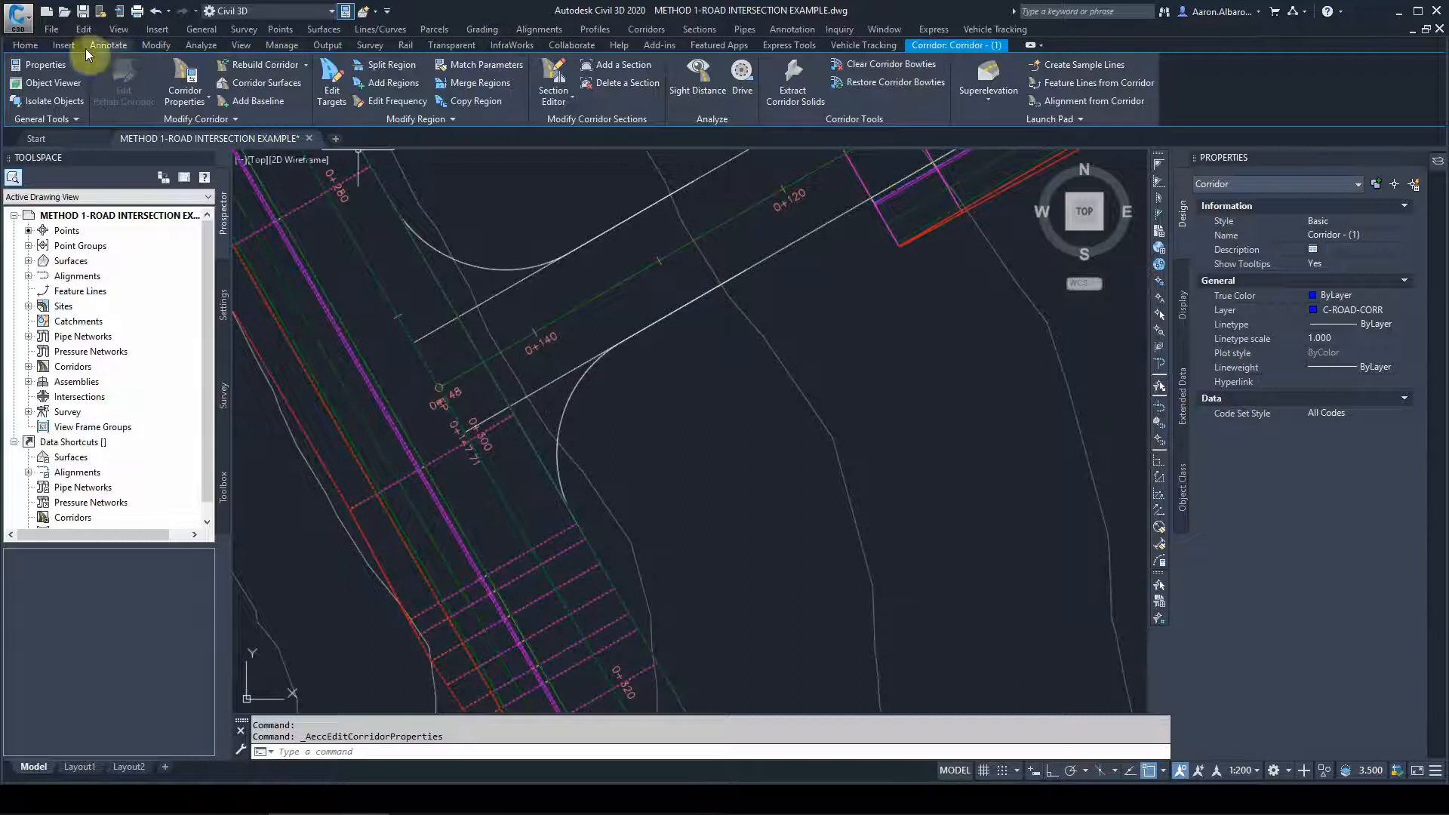
# Draw a one-segment polyline from the lower kerb-return curve to the side road's centreline to illustrate the lane target
pyautogui.click(25, 46)
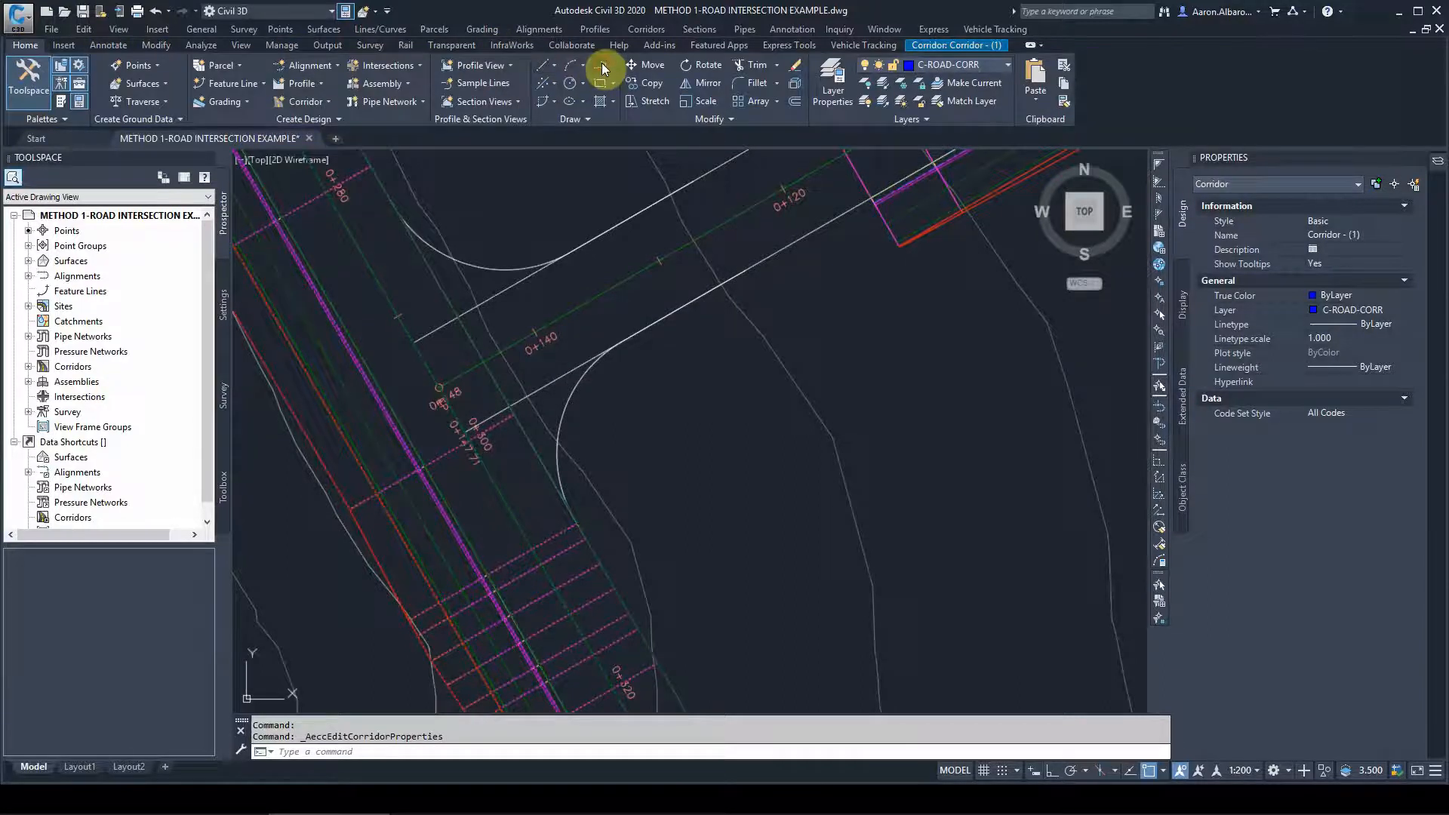
pyautogui.click(572, 65)
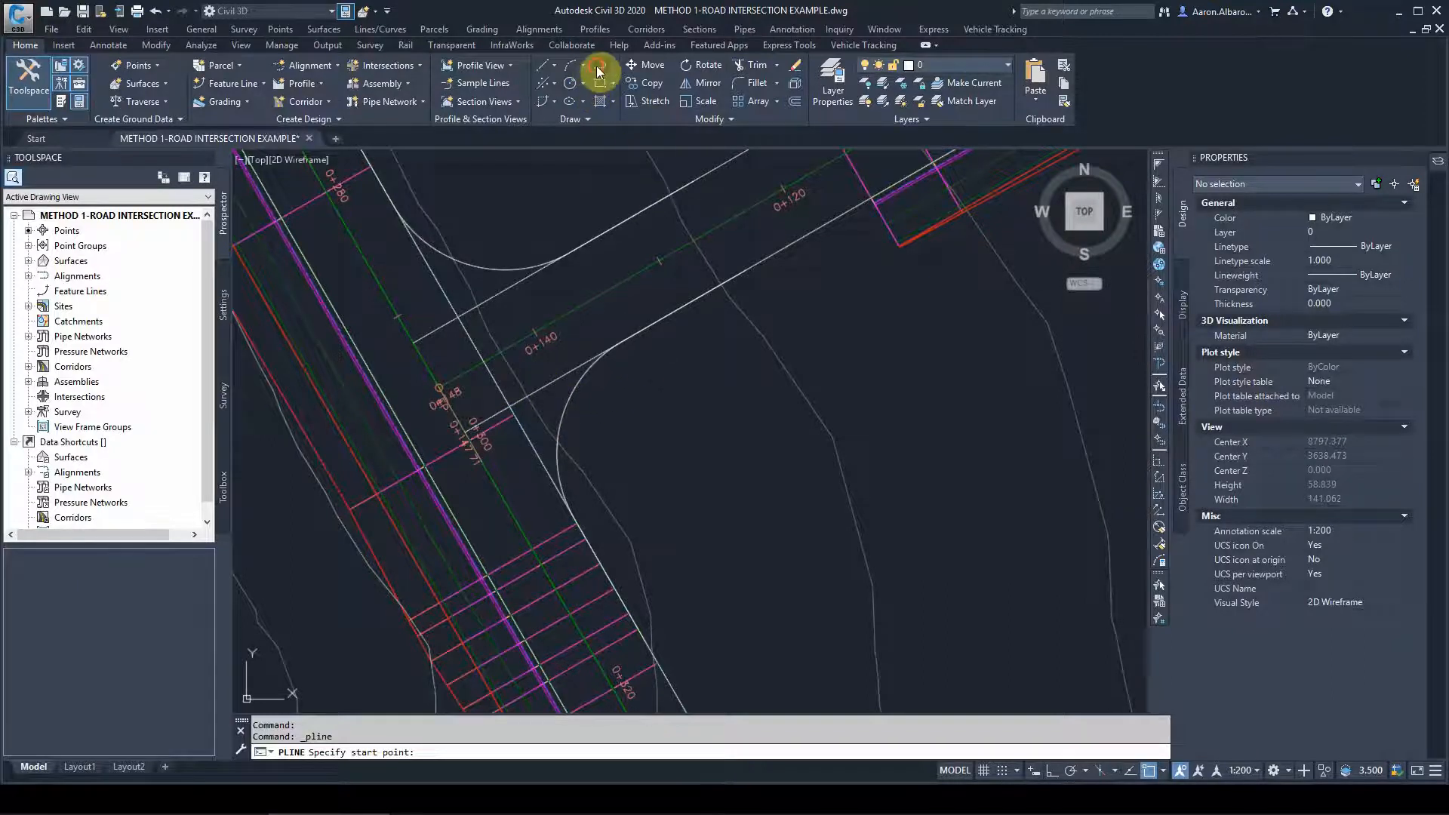
pyautogui.scroll(5, 562, 450)
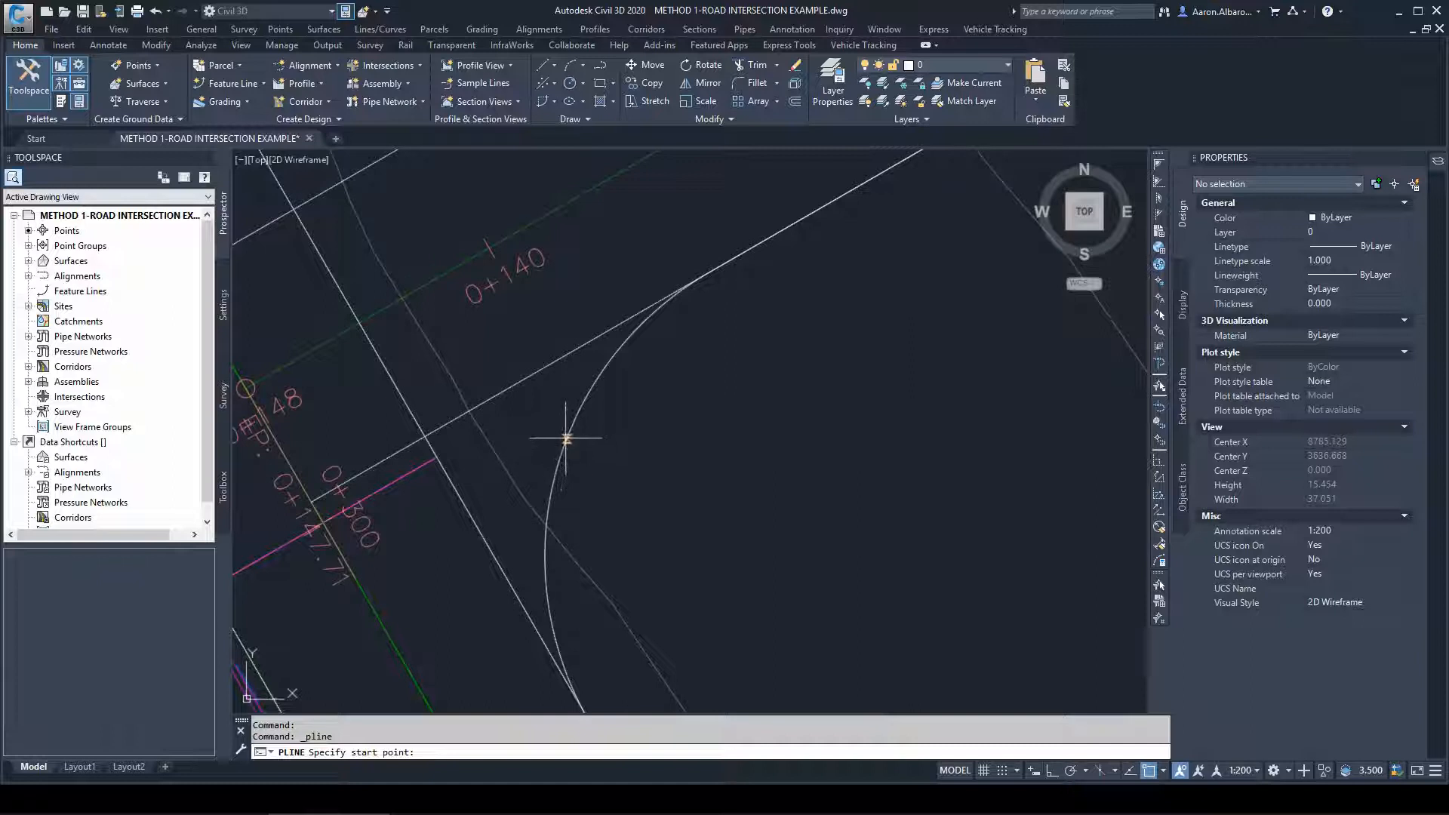
pyautogui.click(567, 438)
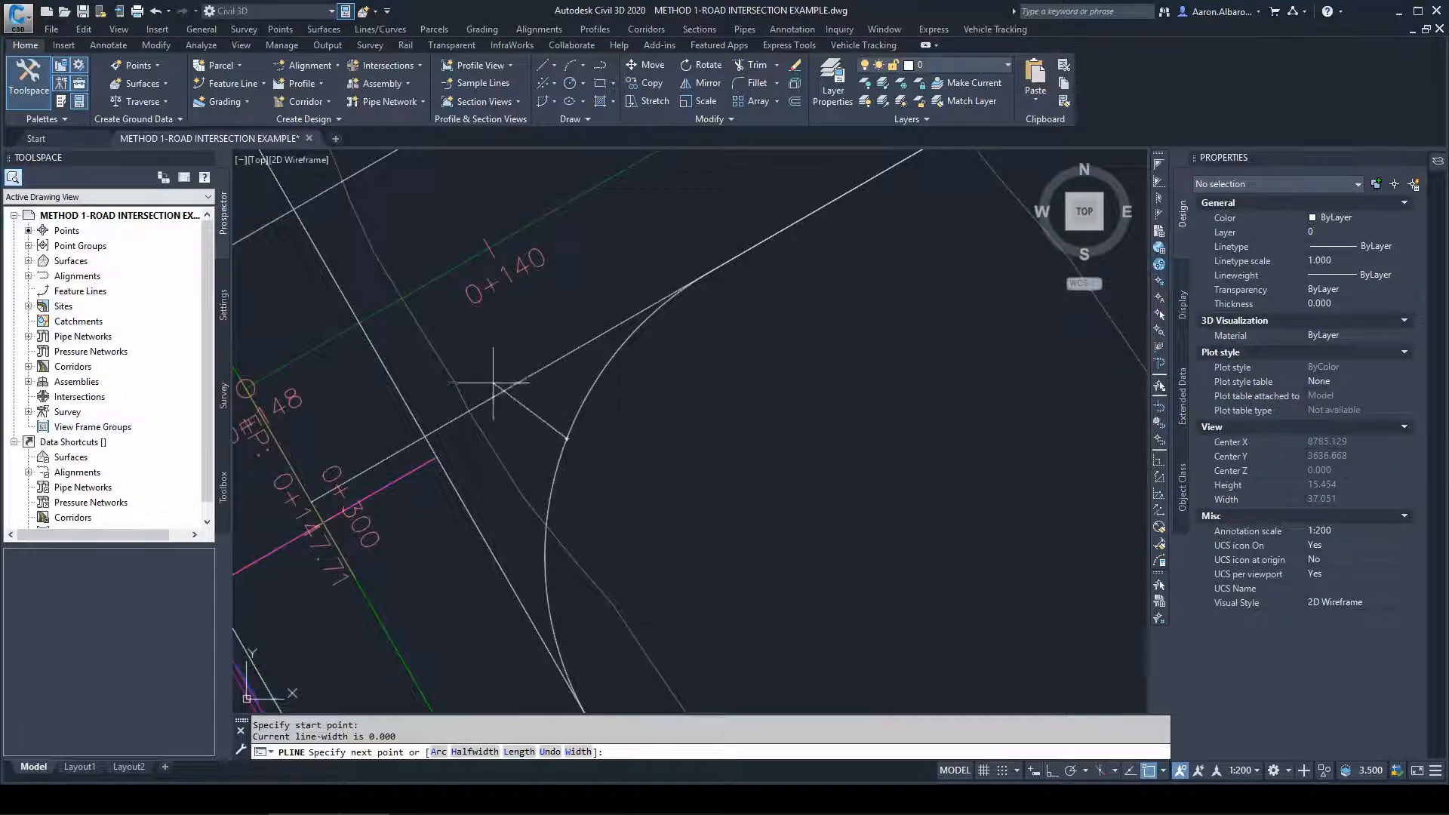
pyautogui.click(389, 305)
pyautogui.press('Escape')
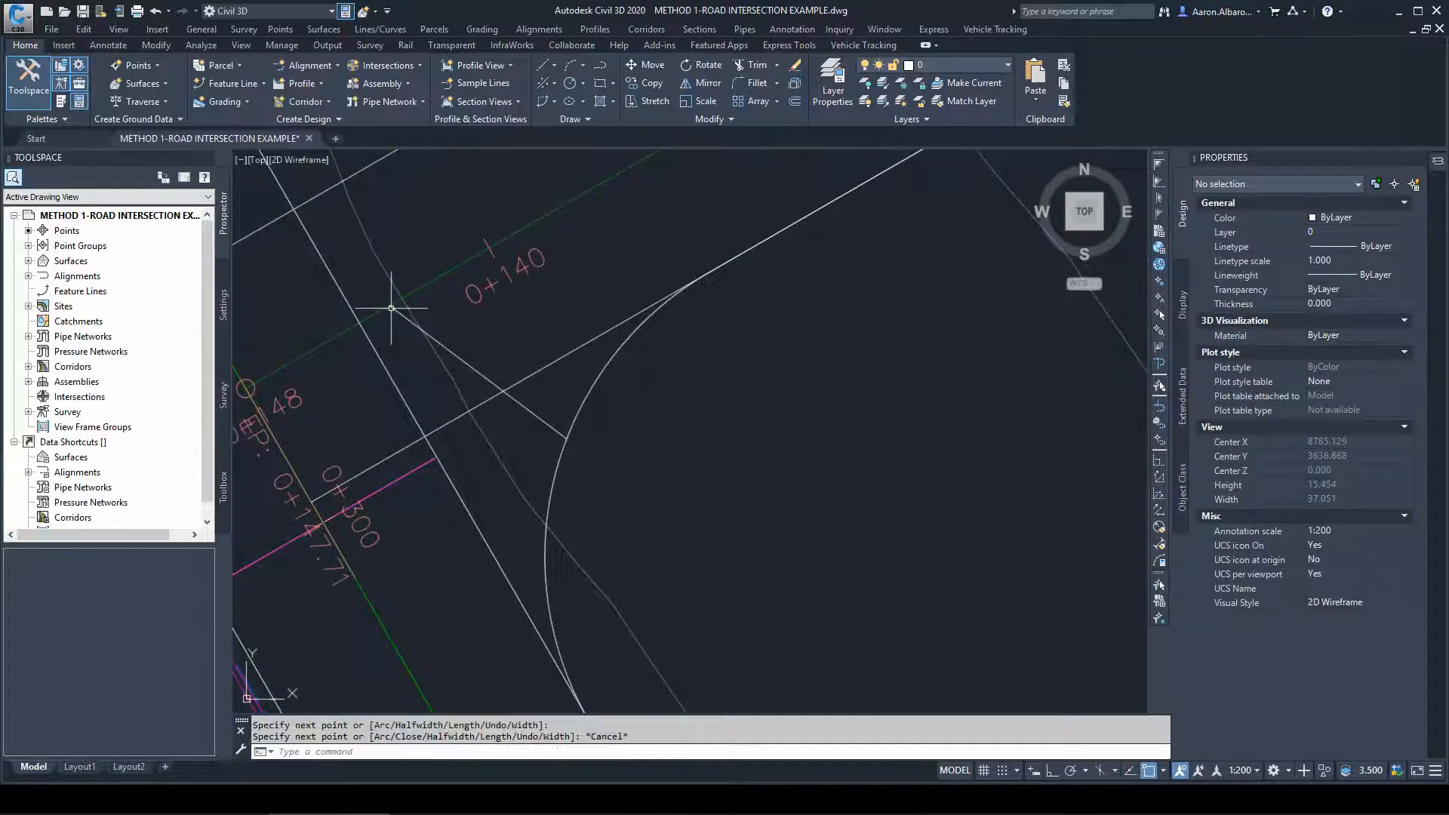
# Draw a second one-segment polyline from further down the lower kerb-return curve to the main road's edge alignment
pyautogui.scroll(1, 513, 400)
pyautogui.scroll(-1, 518, 414)
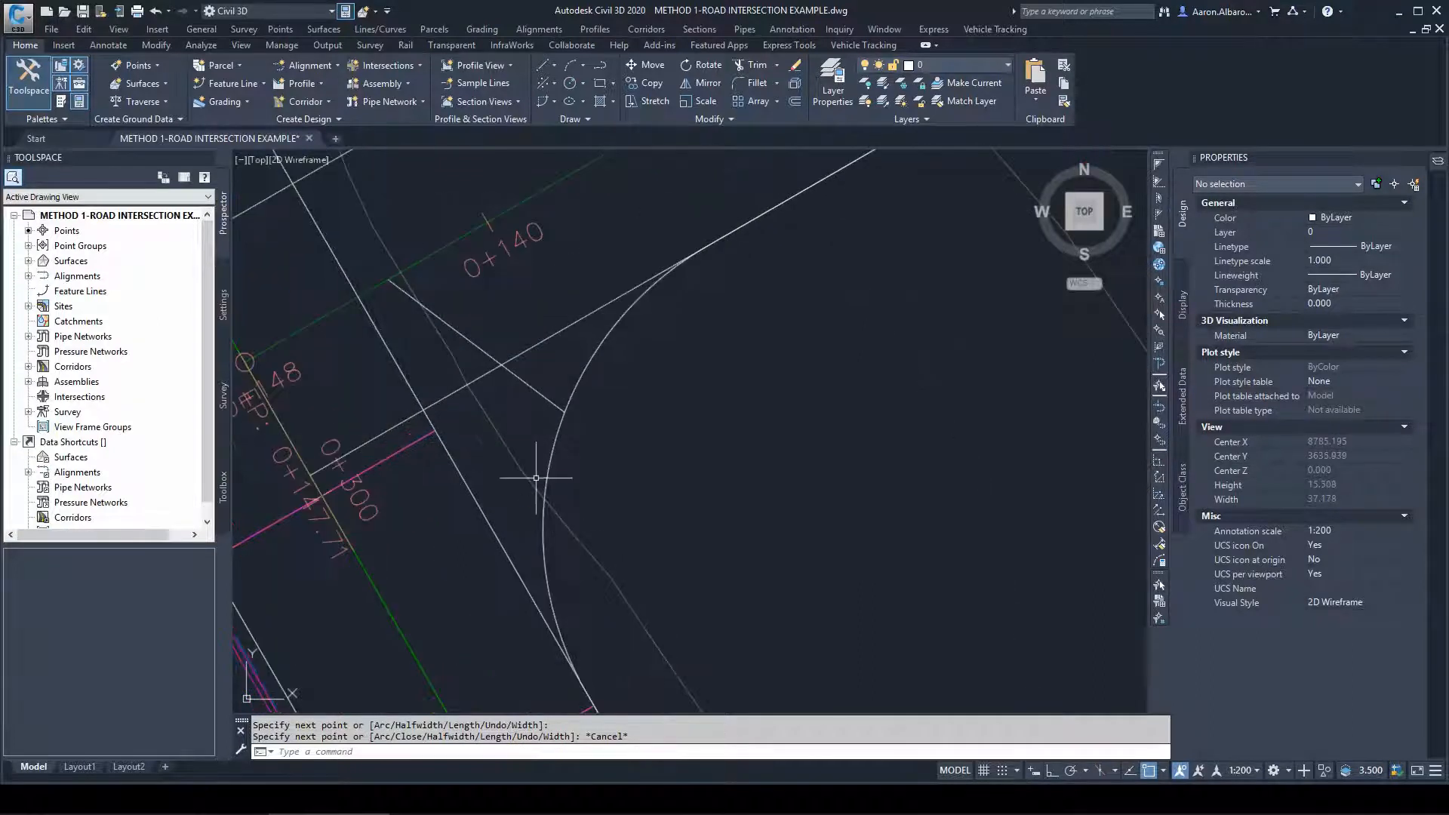
pyautogui.rightClick(544, 484)
pyautogui.click(548, 489)
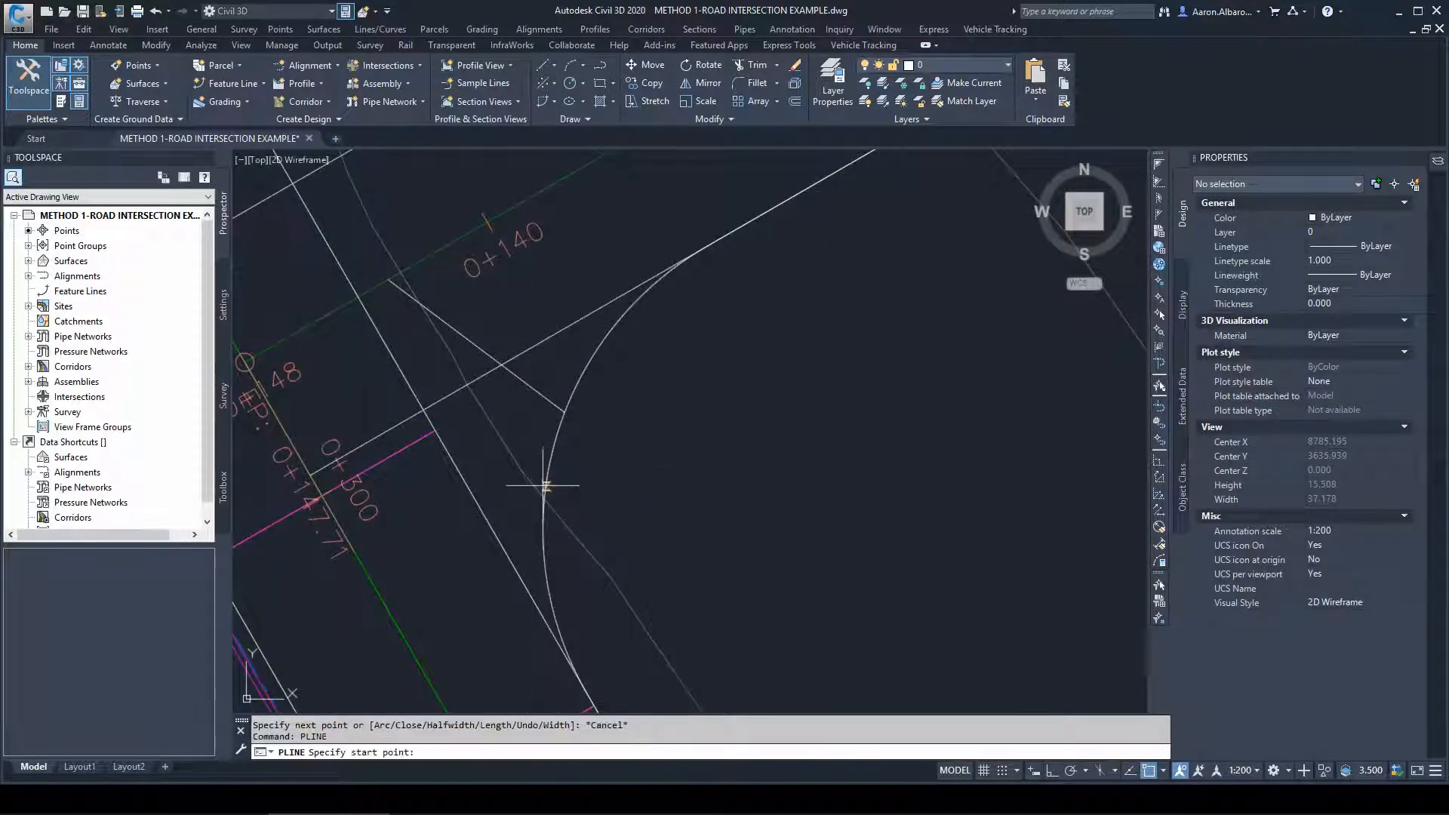
pyautogui.click(545, 485)
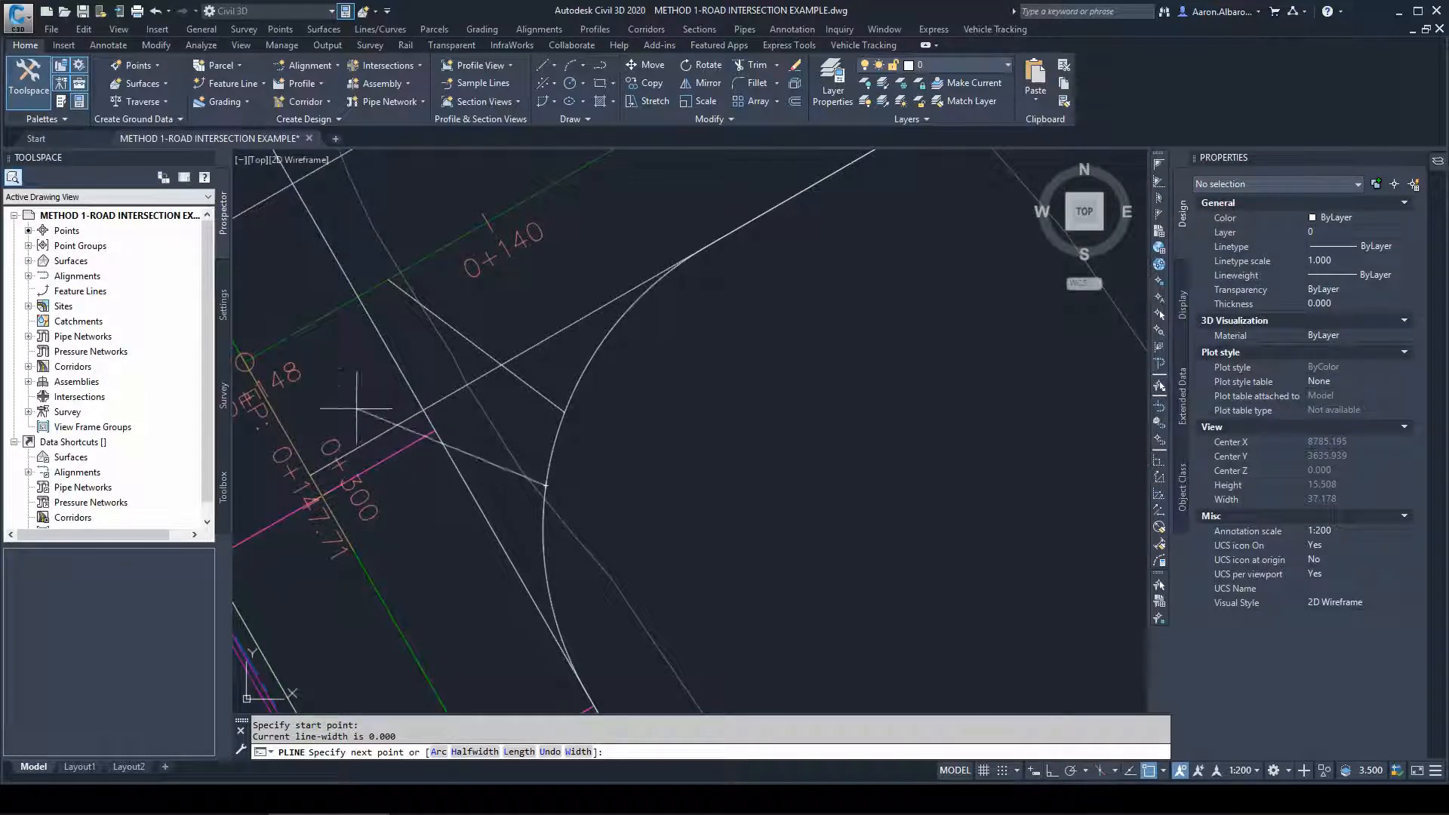
pyautogui.click(451, 456)
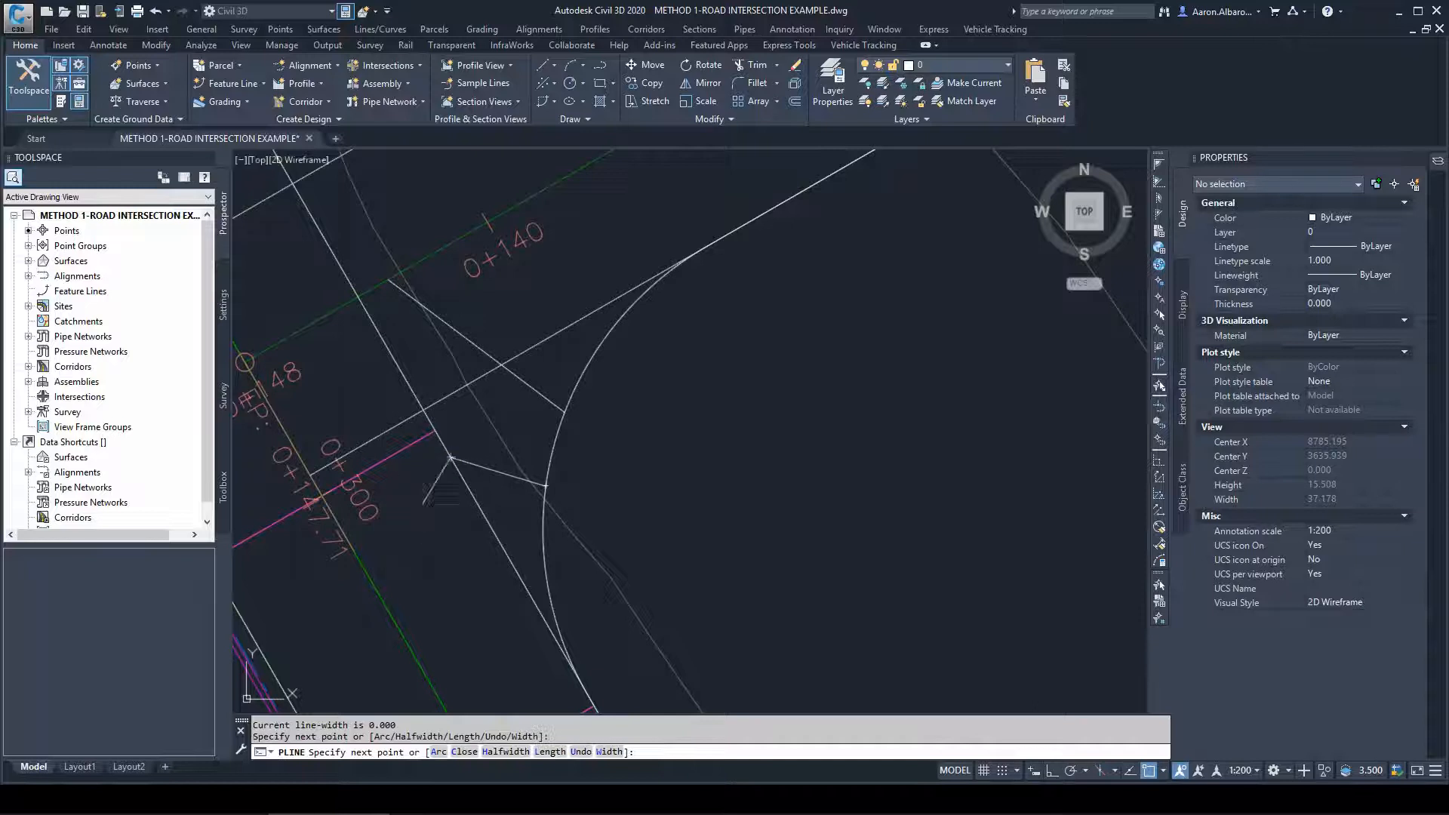
pyautogui.press('Escape')
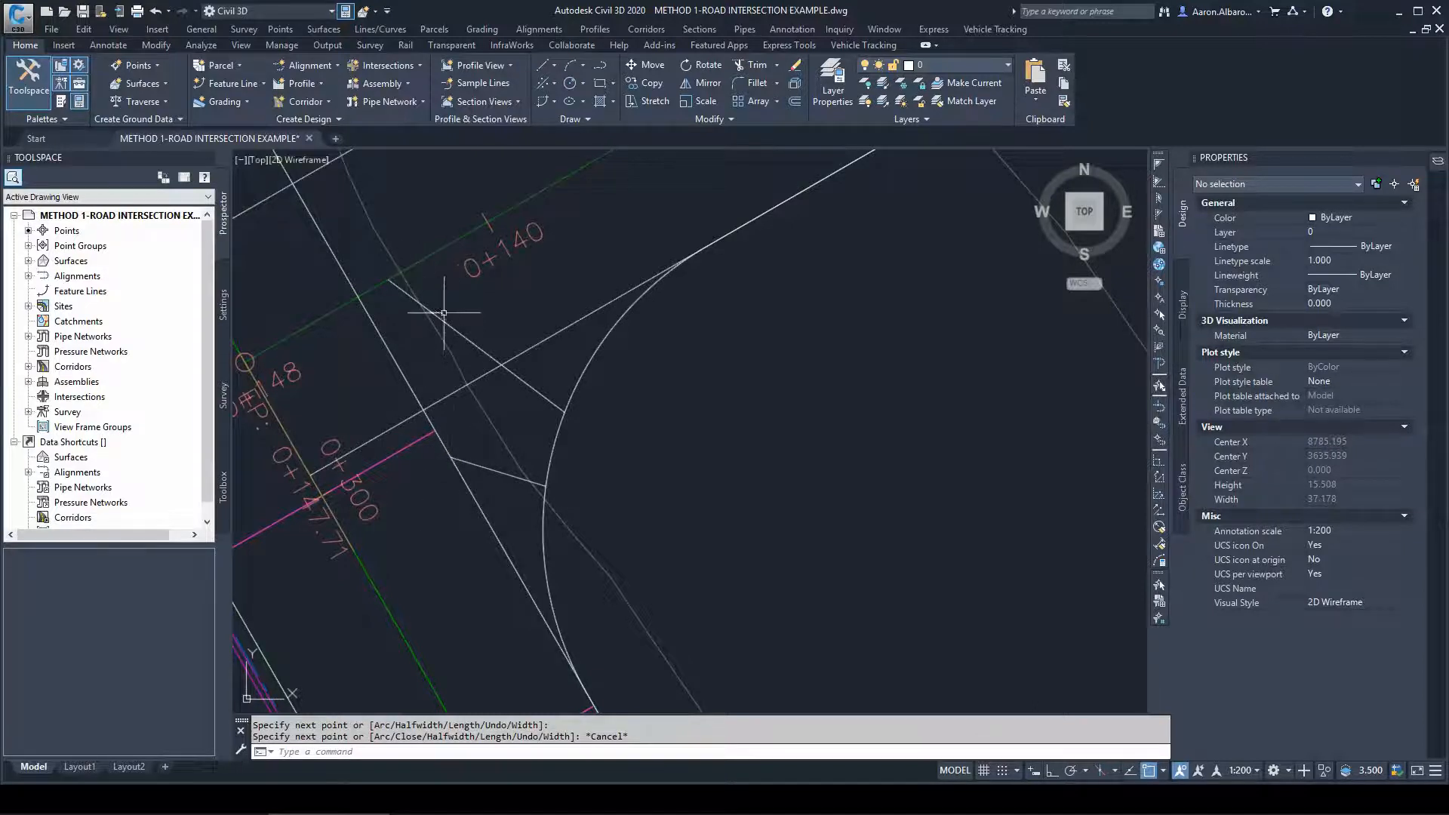
# Select the two polylines drawn from the lower kerb-return curve
pyautogui.scroll(-2, 444, 312)
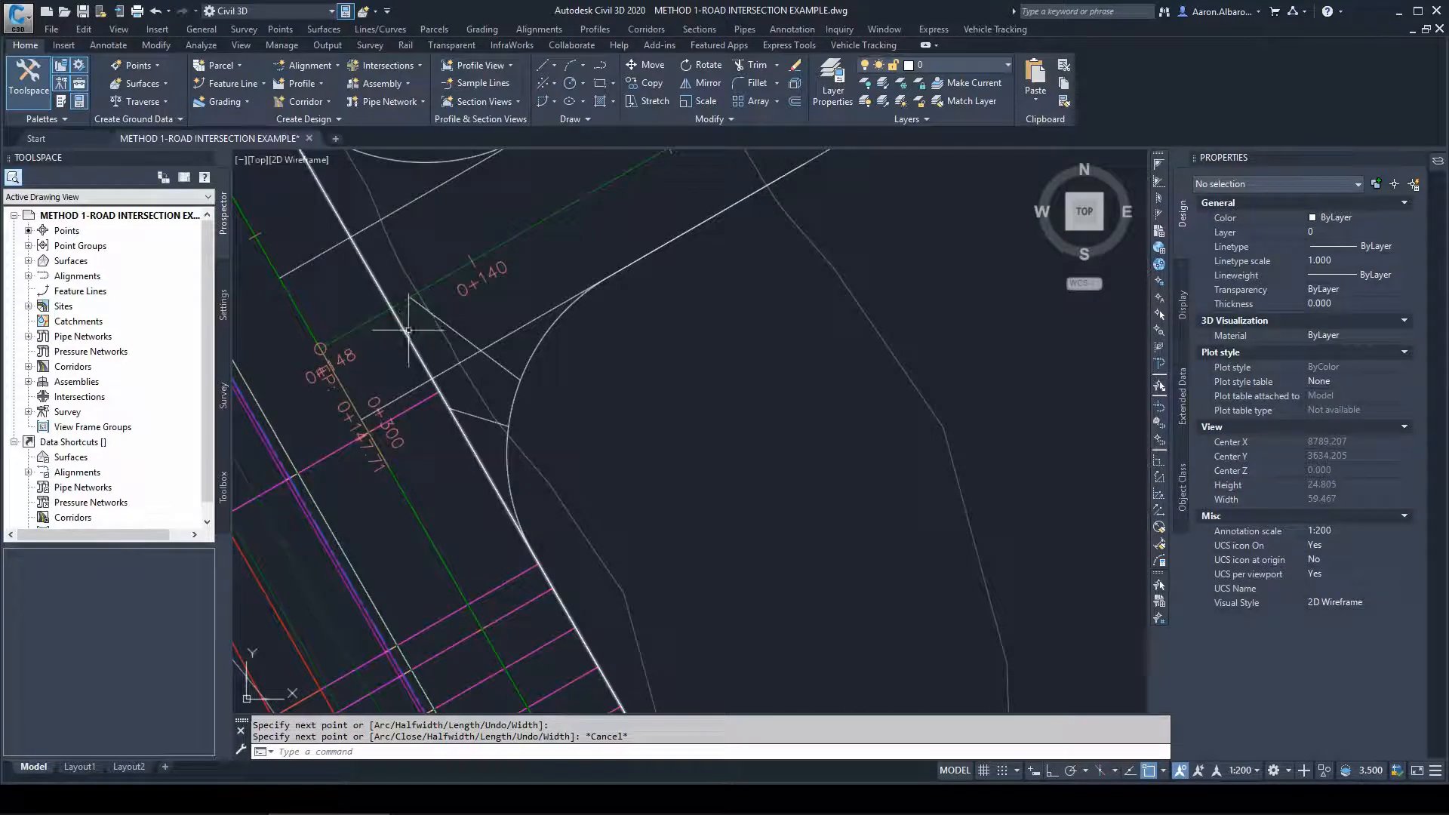
pyautogui.click(458, 332)
pyautogui.click(479, 417)
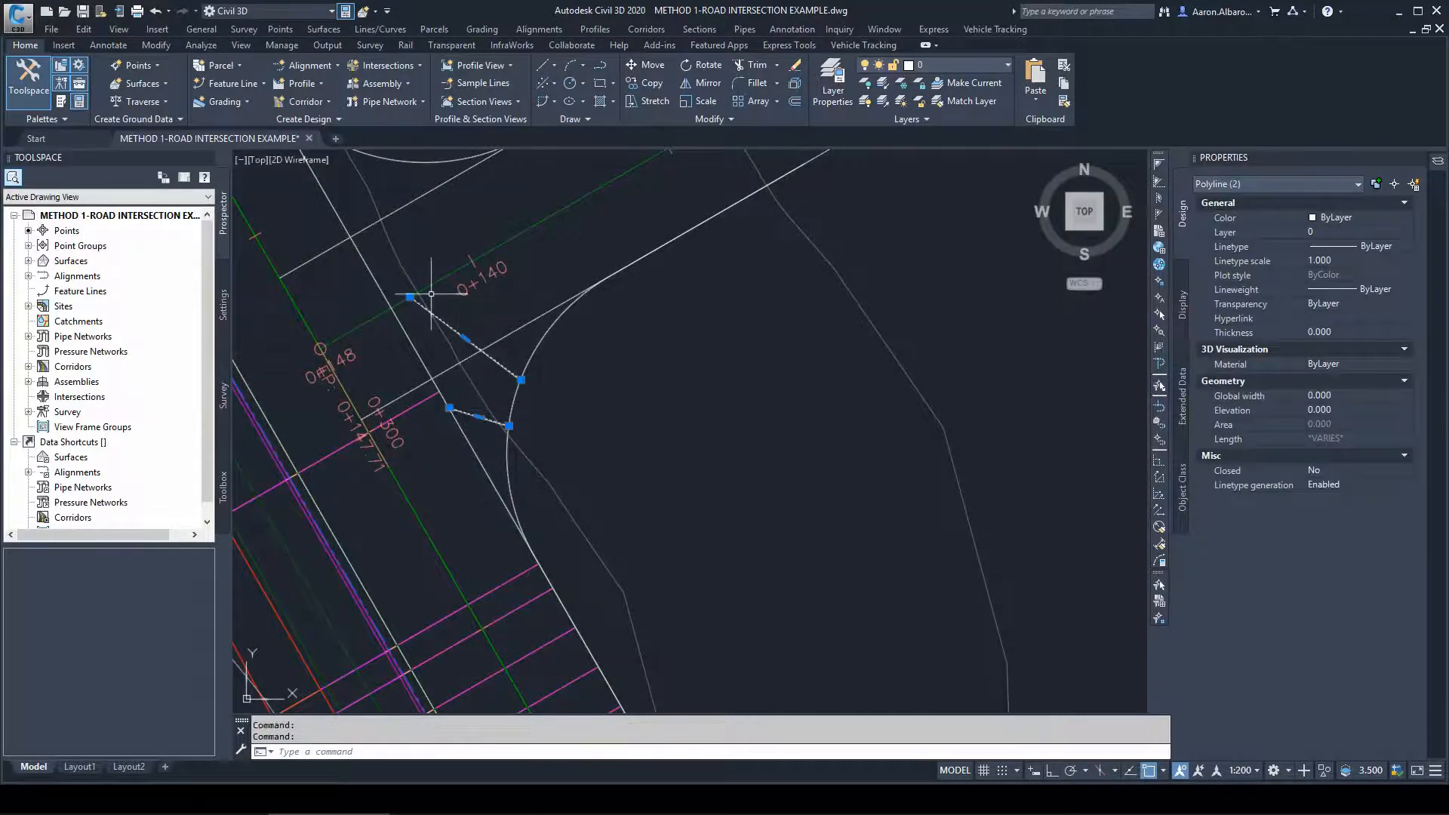
# Erase the two selected polylines drawn at the southern curb return of the intersection
pyautogui.press('Delete')
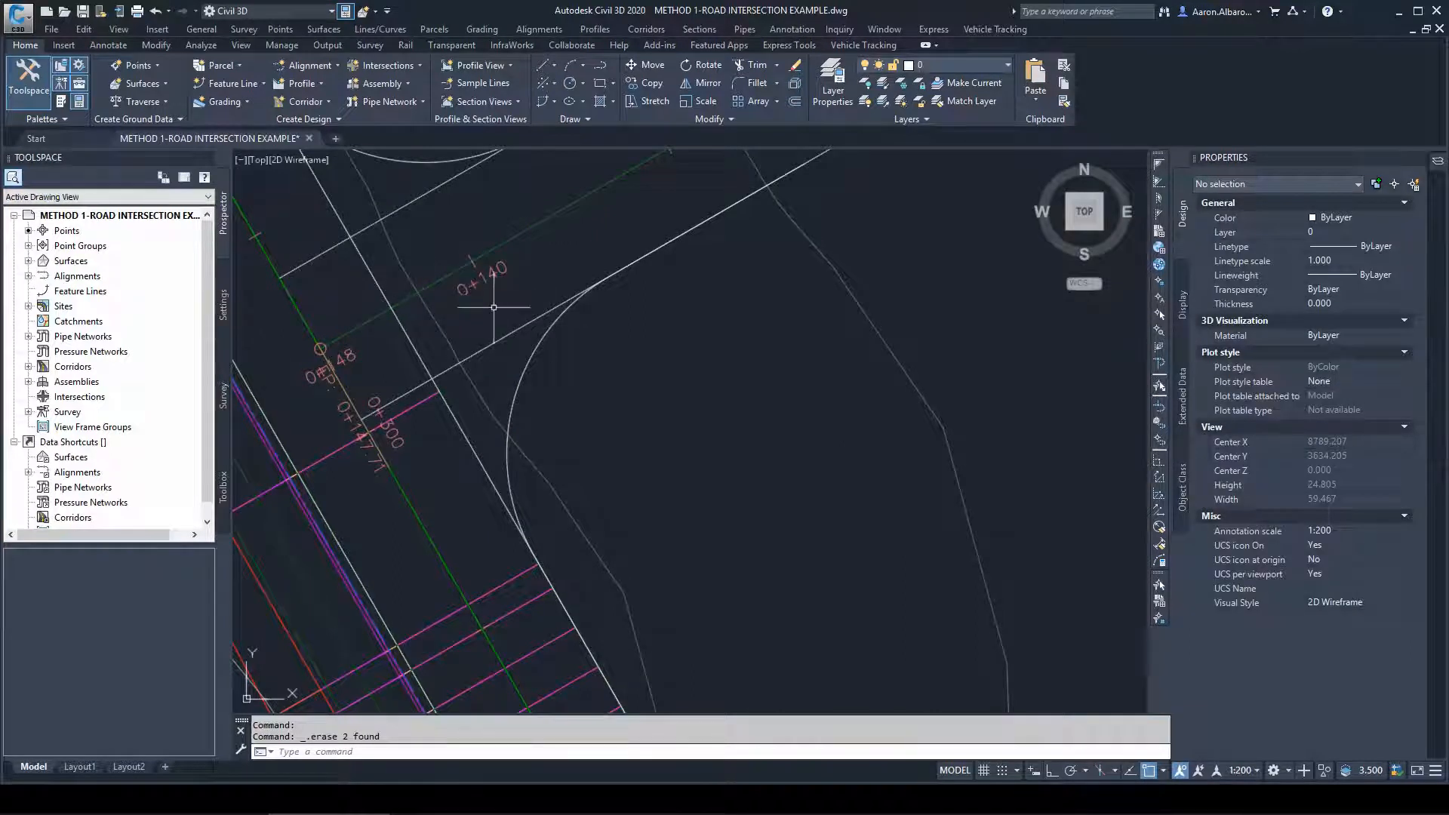
pyautogui.scroll(-2, 480, 406)
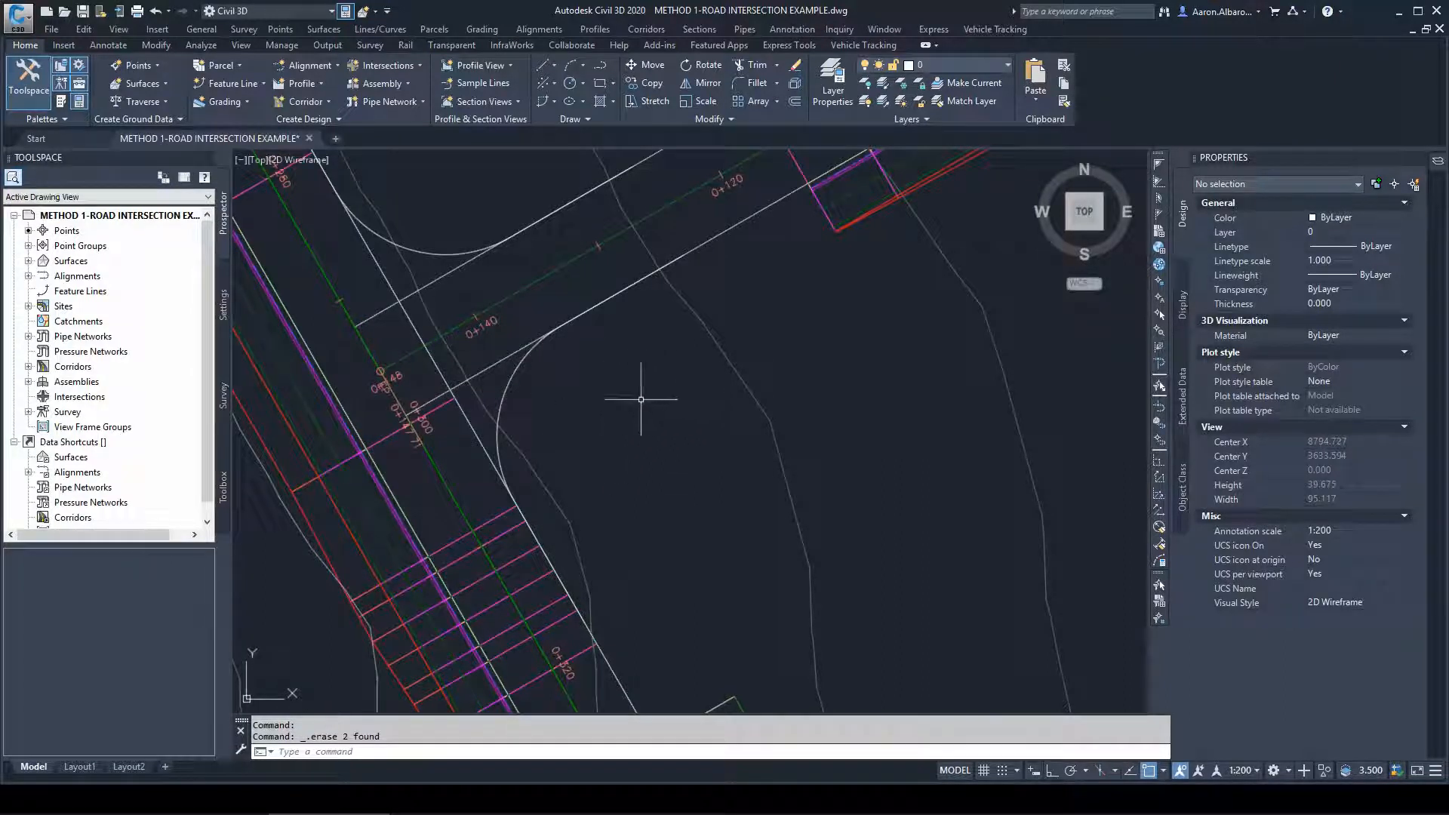
pyautogui.scroll(-3, 555, 437)
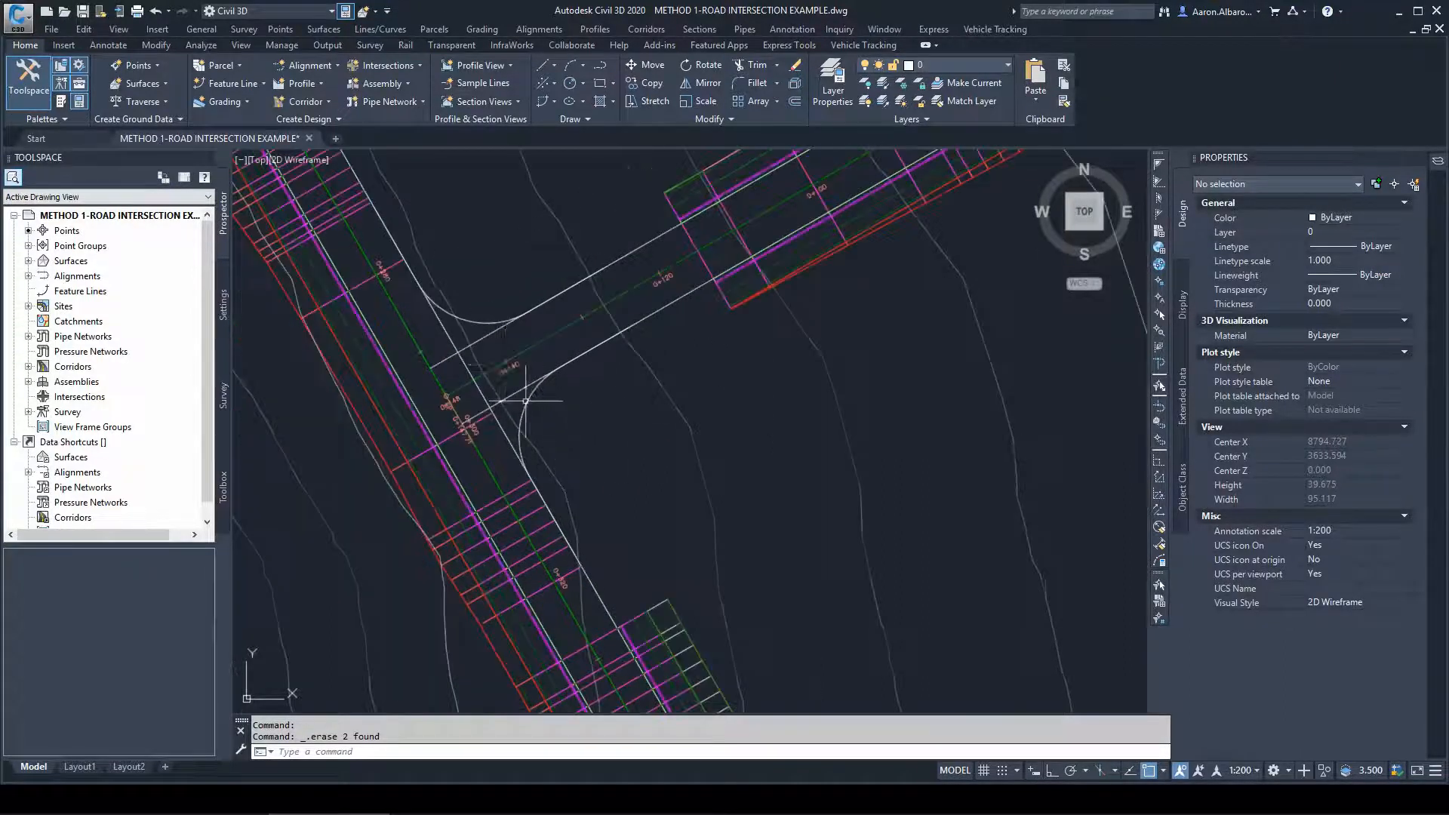
pyautogui.scroll(3, 526, 401)
pyautogui.scroll(3, 446, 305)
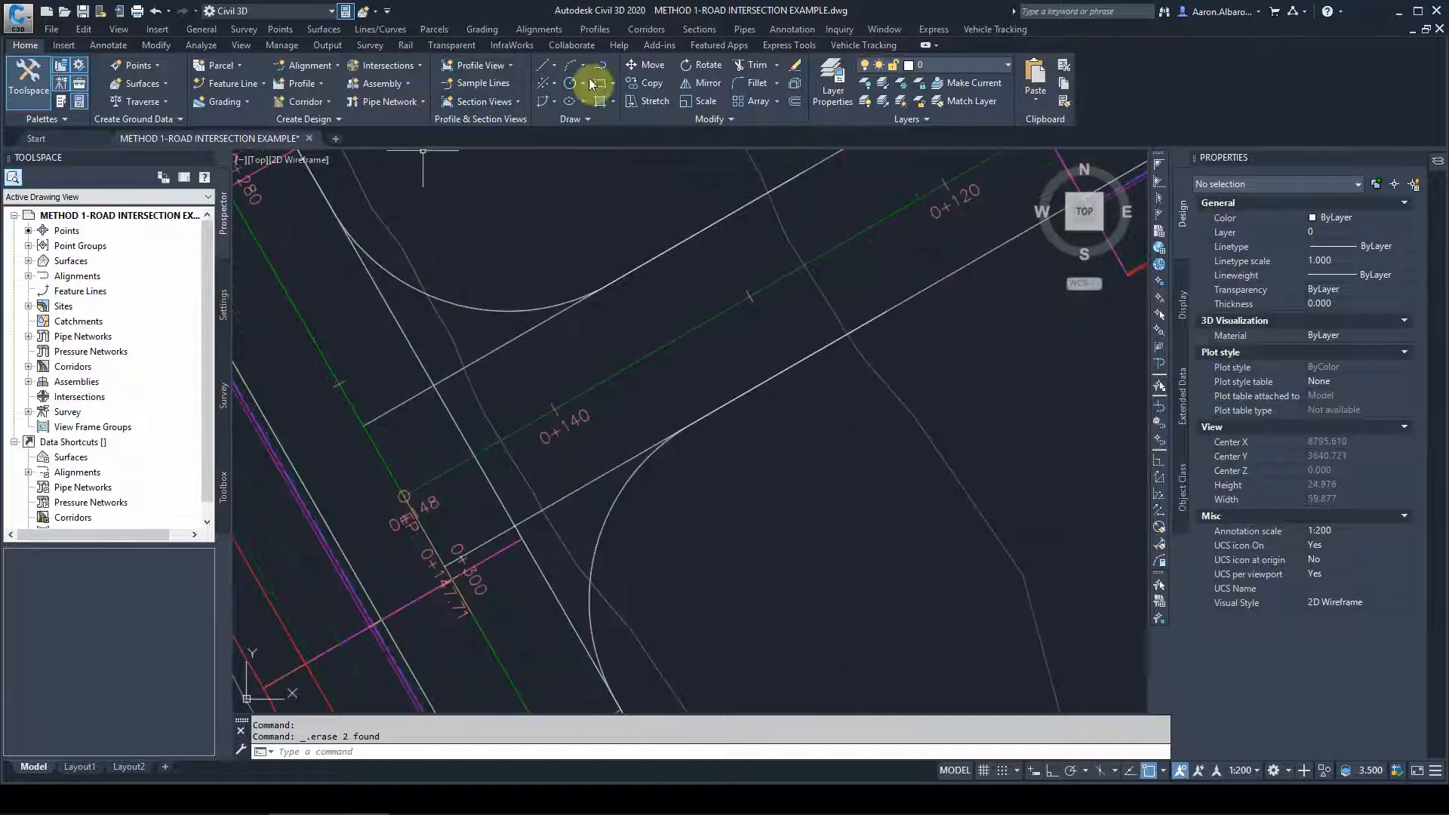
pyautogui.click(571, 64)
pyautogui.click(455, 304)
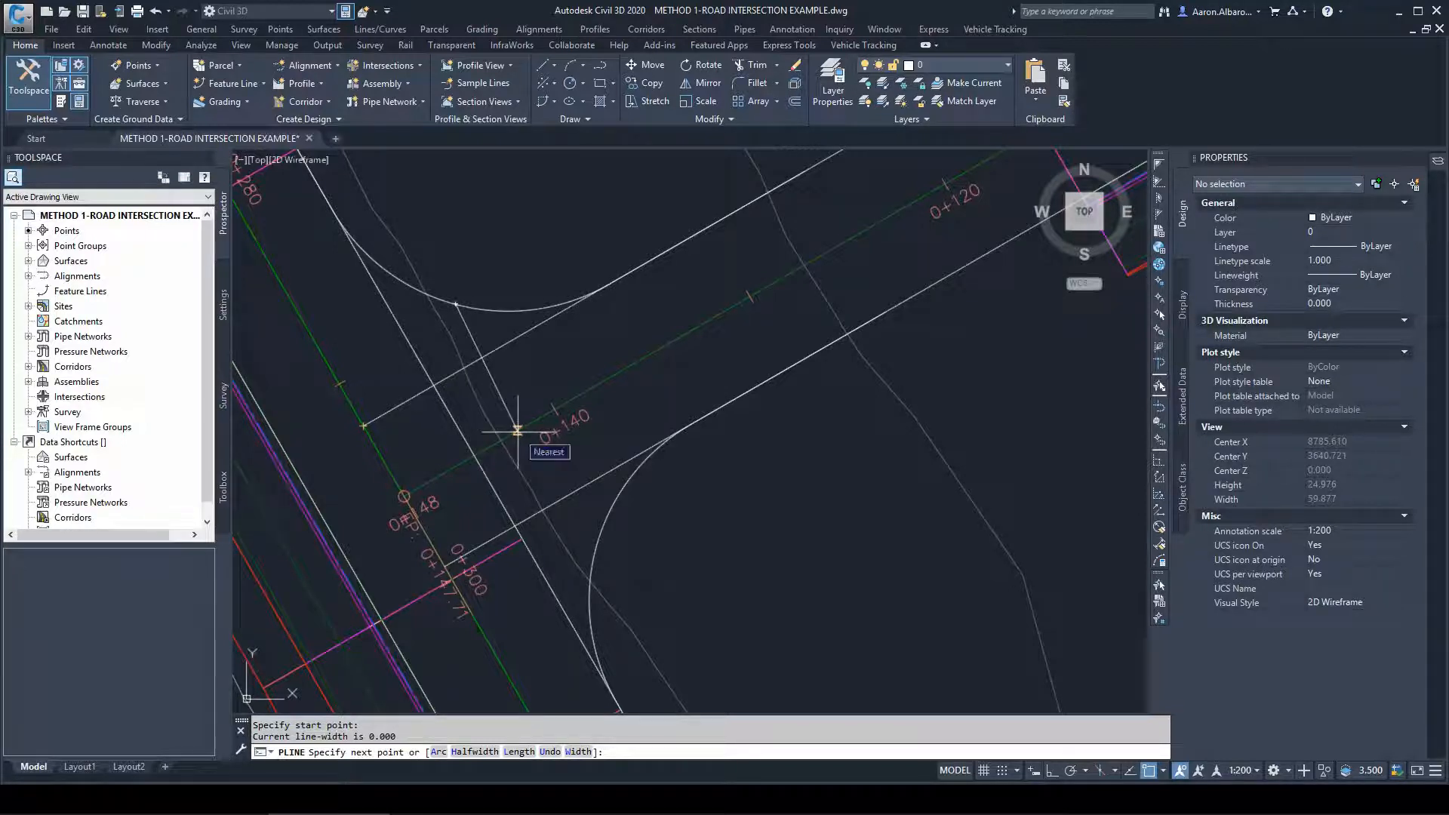
pyautogui.scroll(-2, 526, 400)
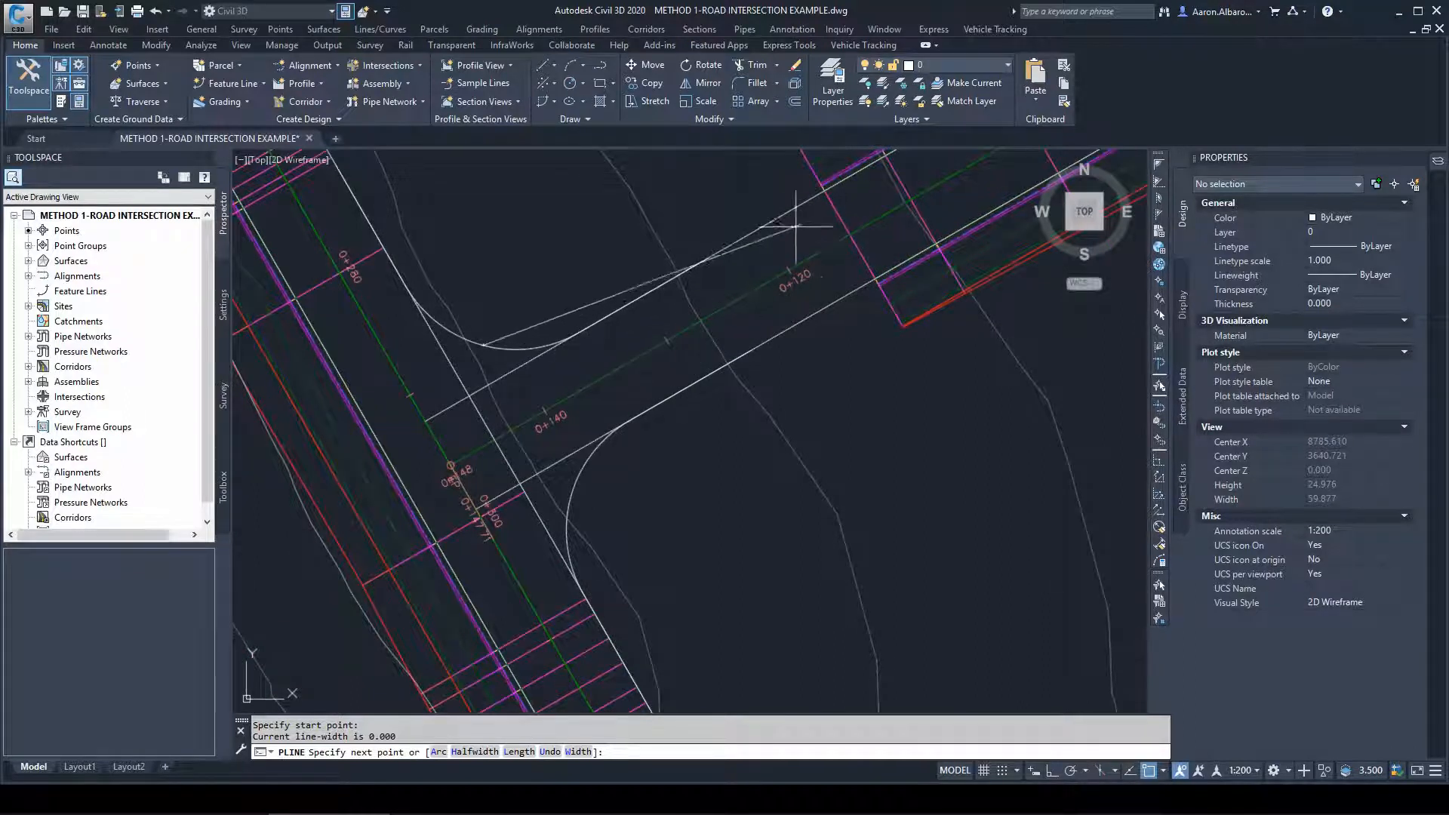
pyautogui.press('Escape')
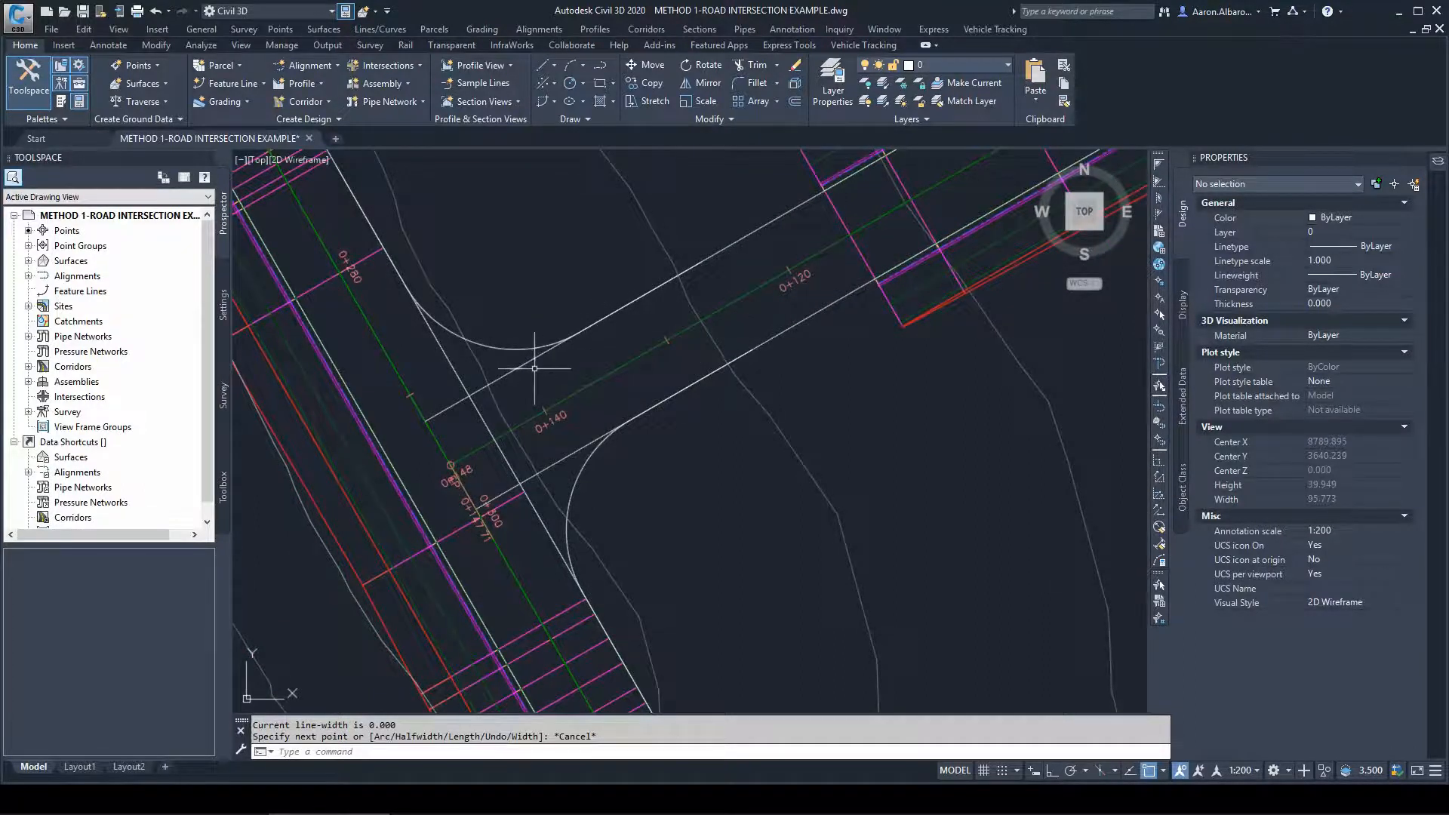
# In the main road corridor's properties, add a region using the KR-RHS assembly to the BL - IS1-NW baseline
pyautogui.scroll(-2, 514, 335)
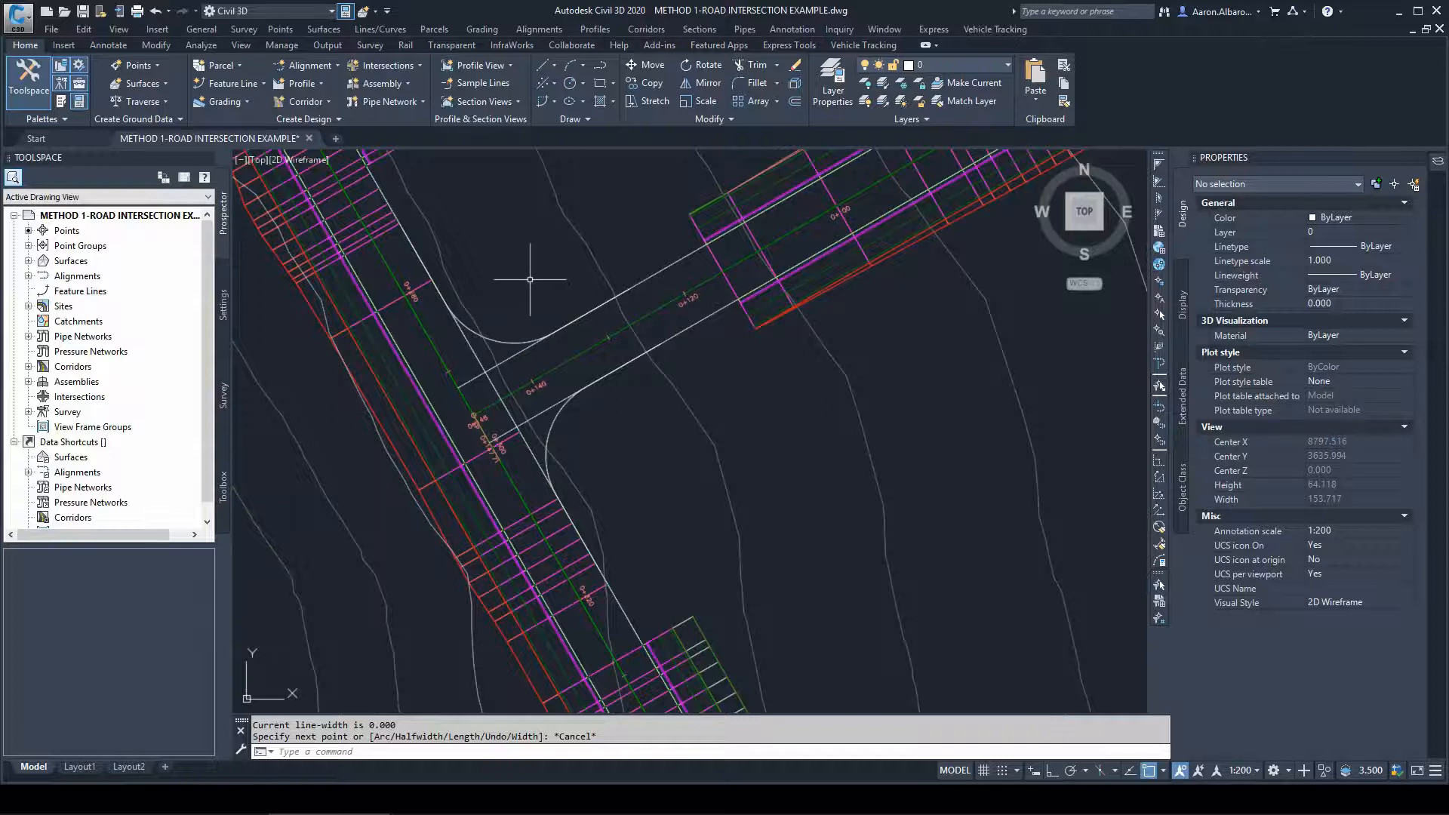
pyautogui.scroll(-6, 487, 325)
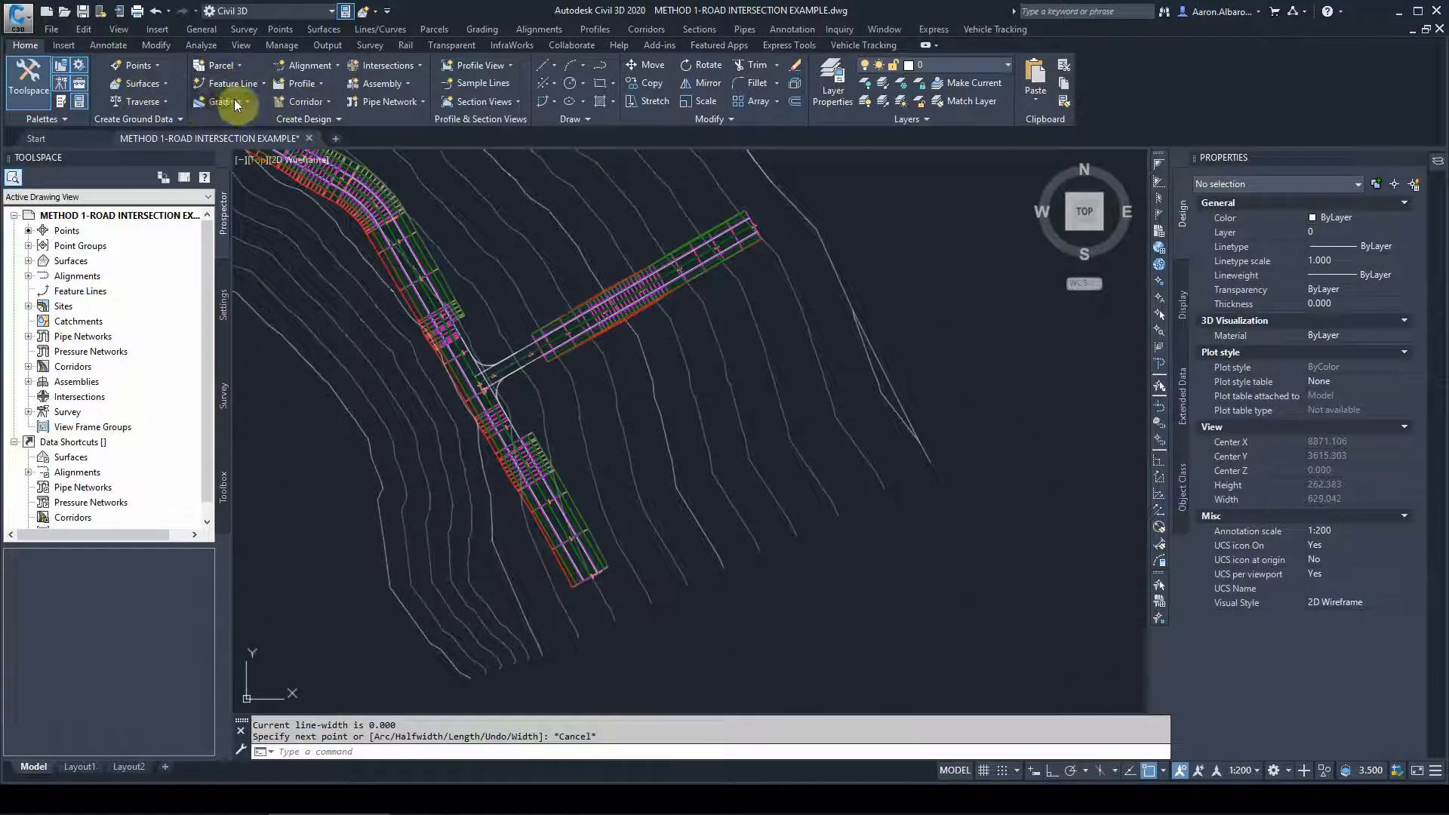
pyautogui.click(460, 311)
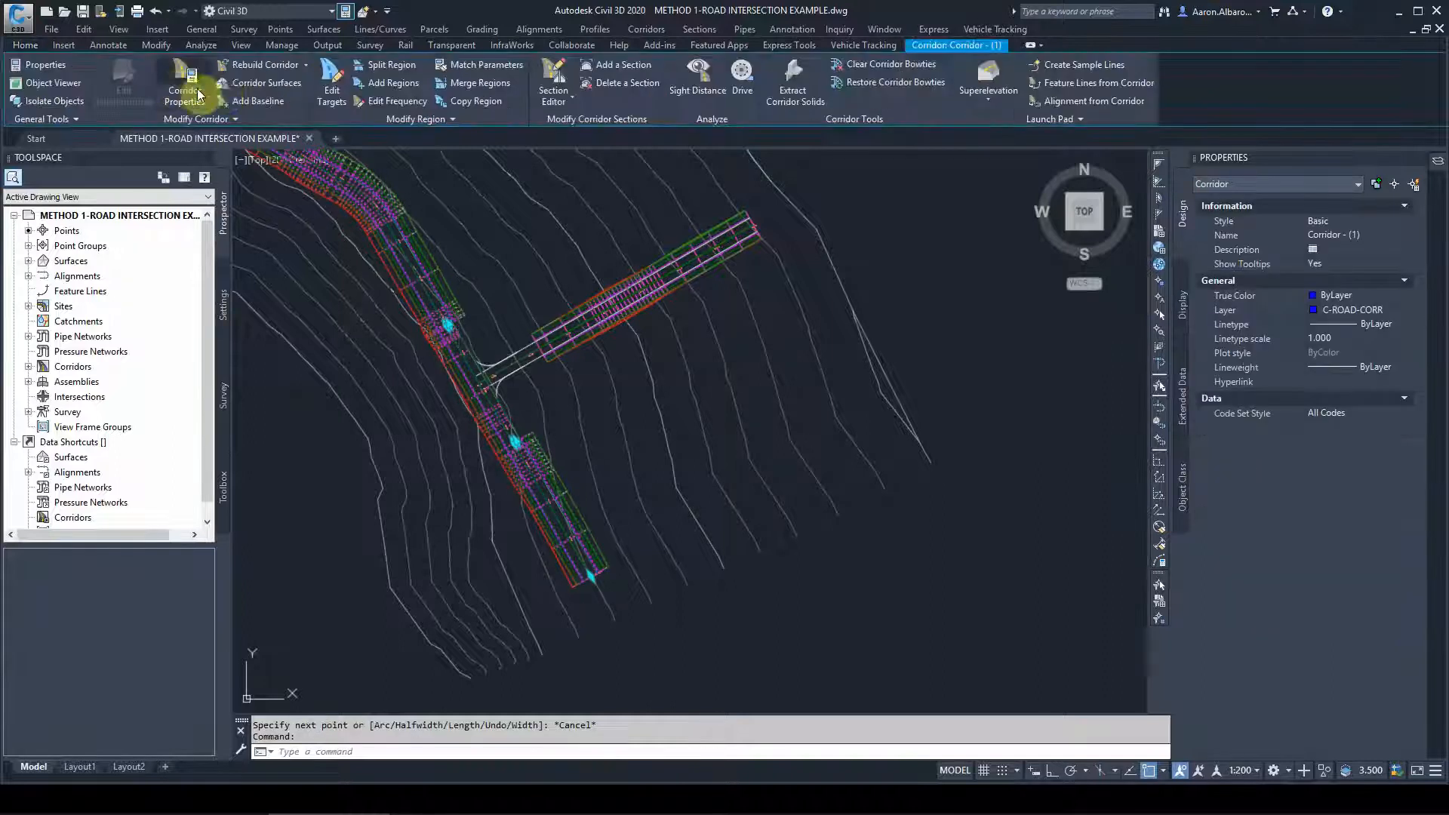
pyautogui.click(186, 91)
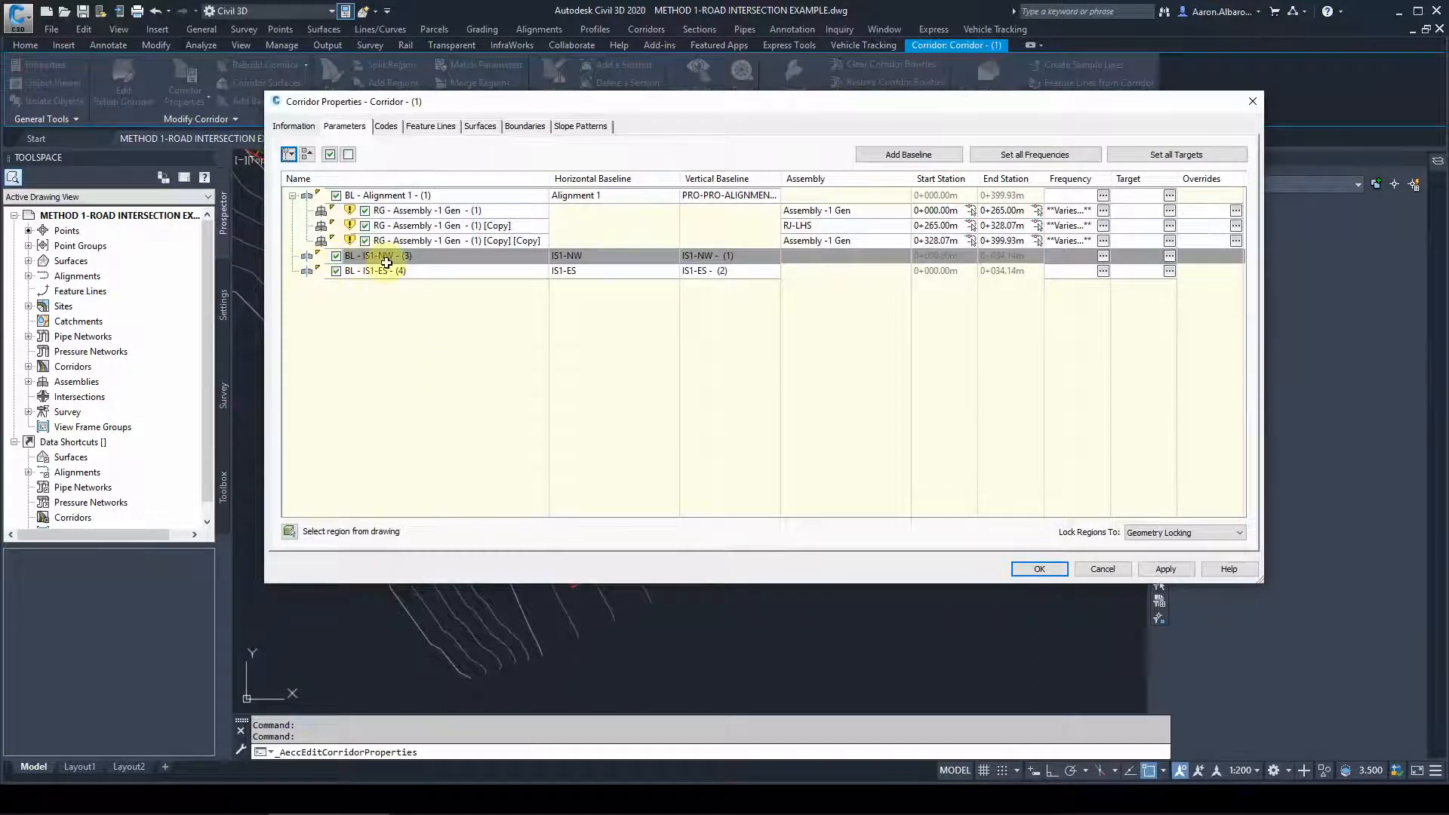
pyautogui.rightClick(727, 258)
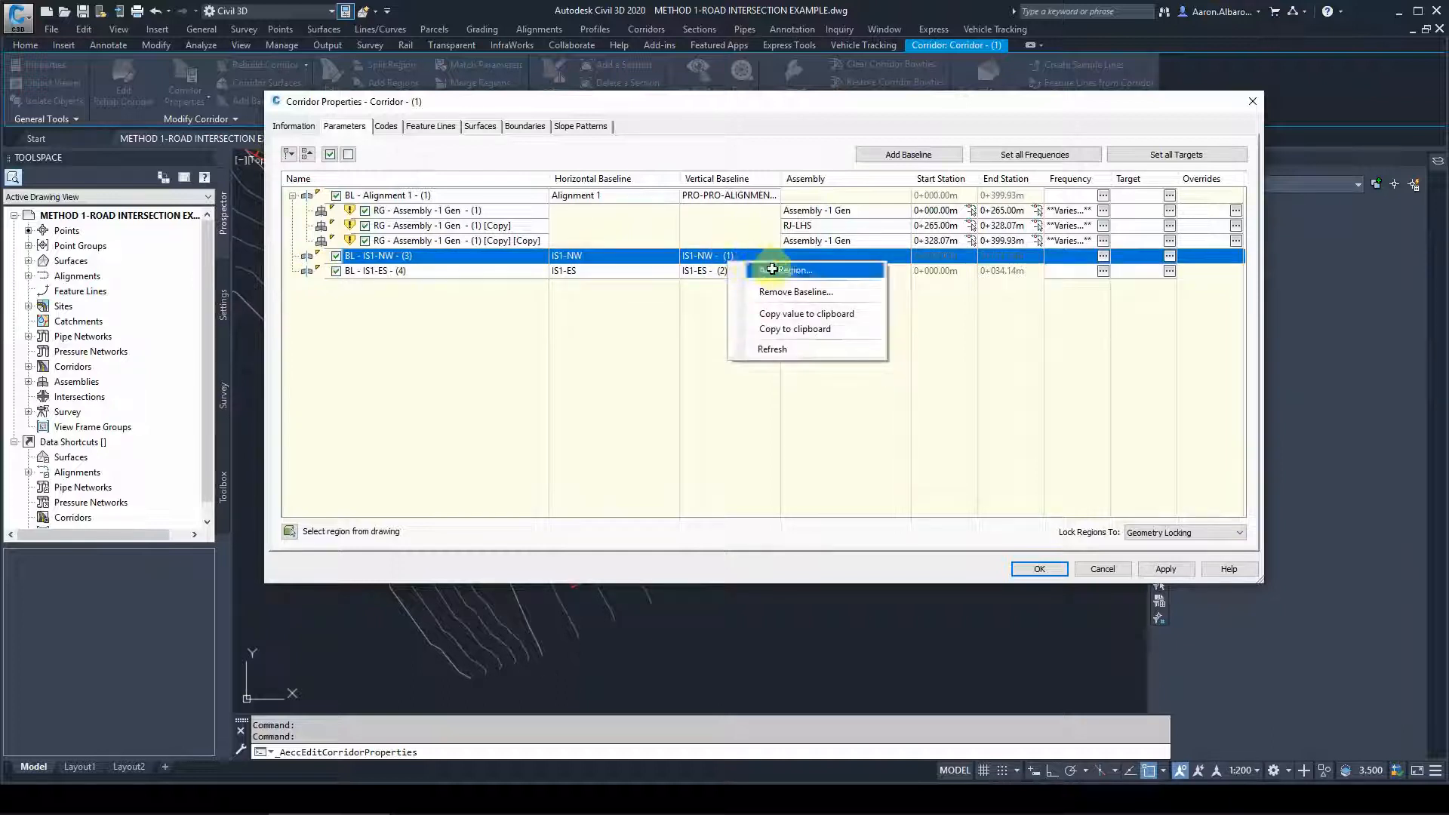
pyautogui.click(785, 269)
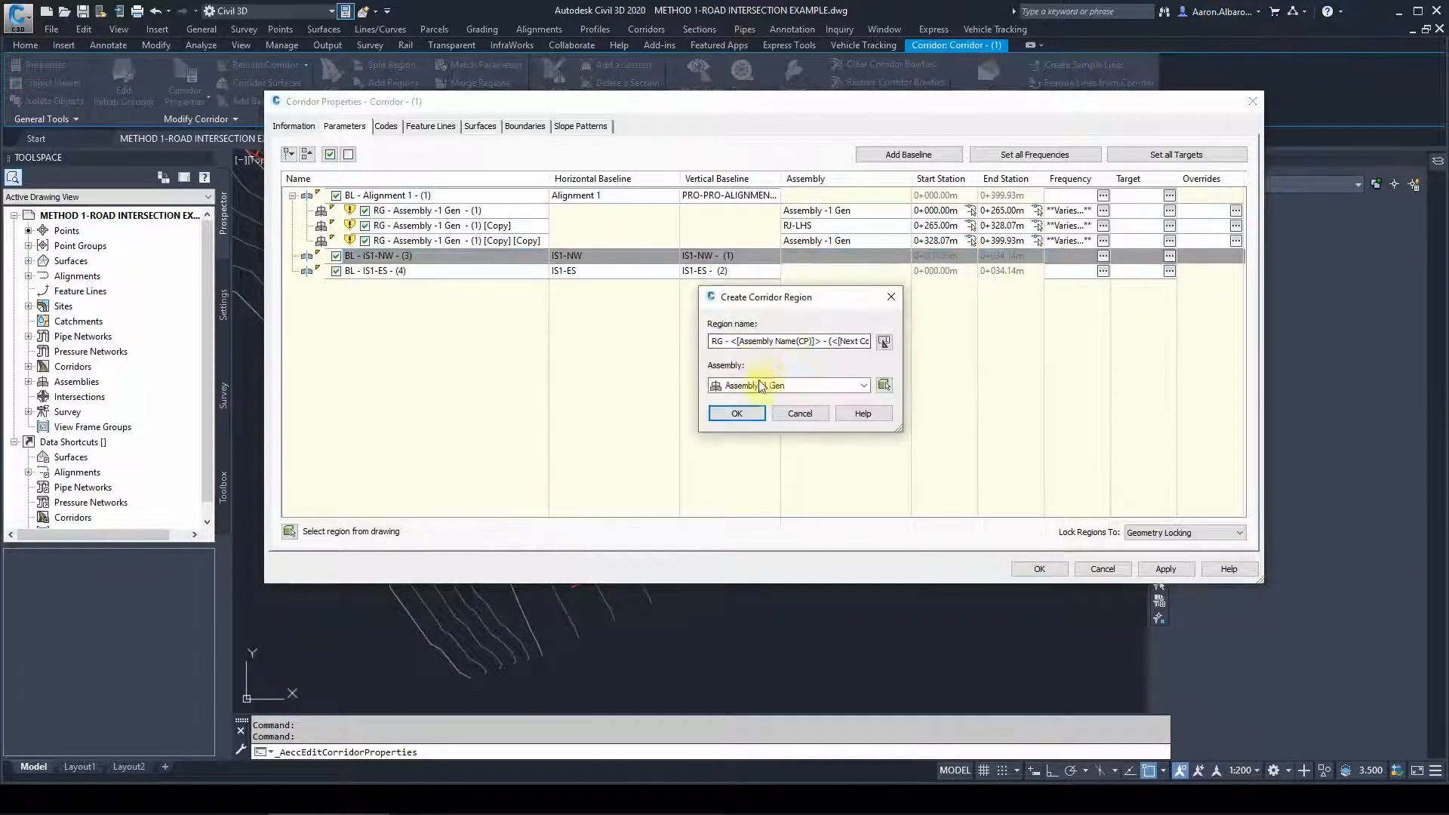
pyautogui.click(761, 386)
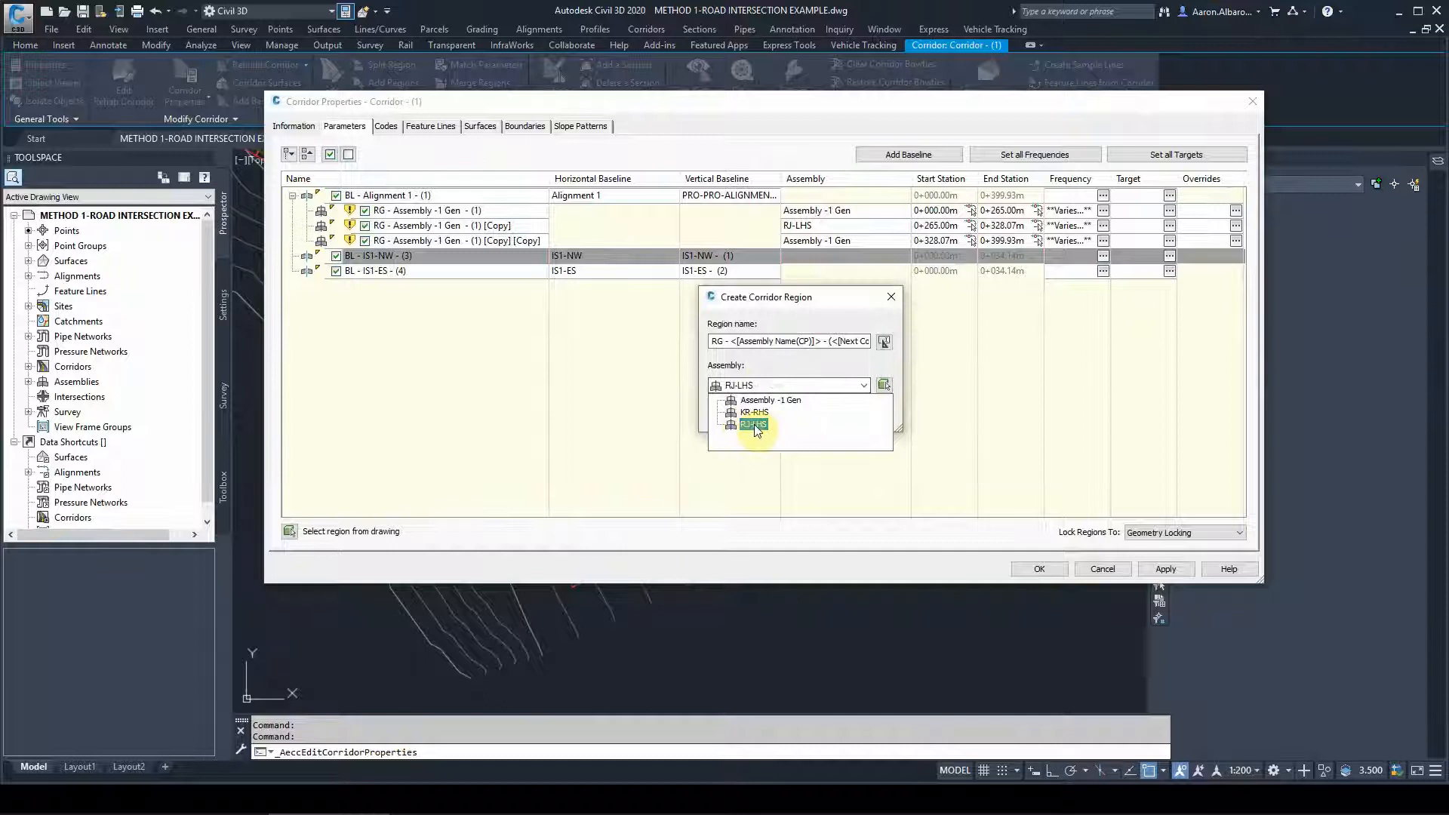
pyautogui.click(755, 423)
pyautogui.click(738, 414)
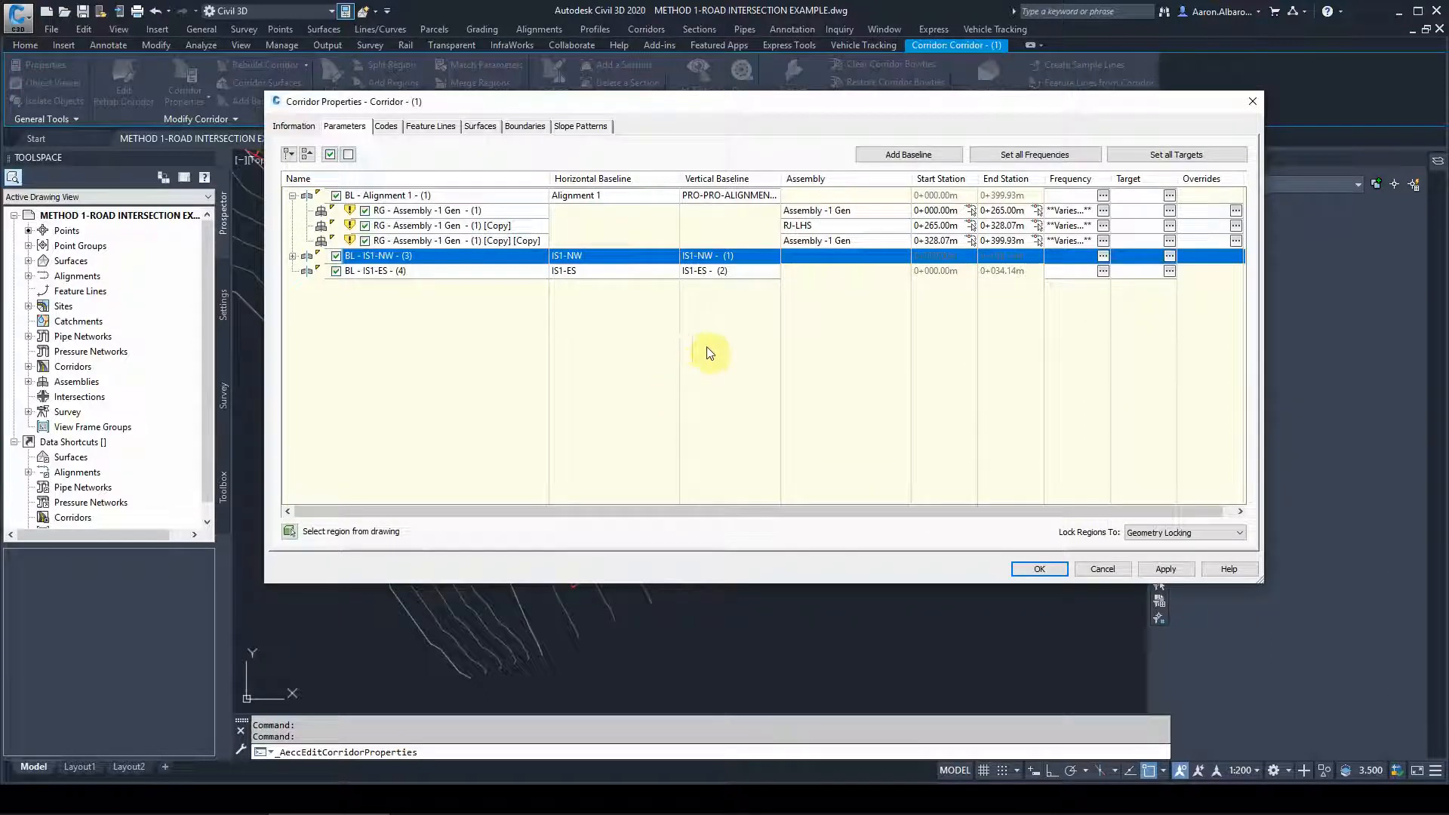
# Set the KR-RHS region's assembly frequency to 1 m along tangents, curves, spirals and vertical curves
pyautogui.click(292, 256)
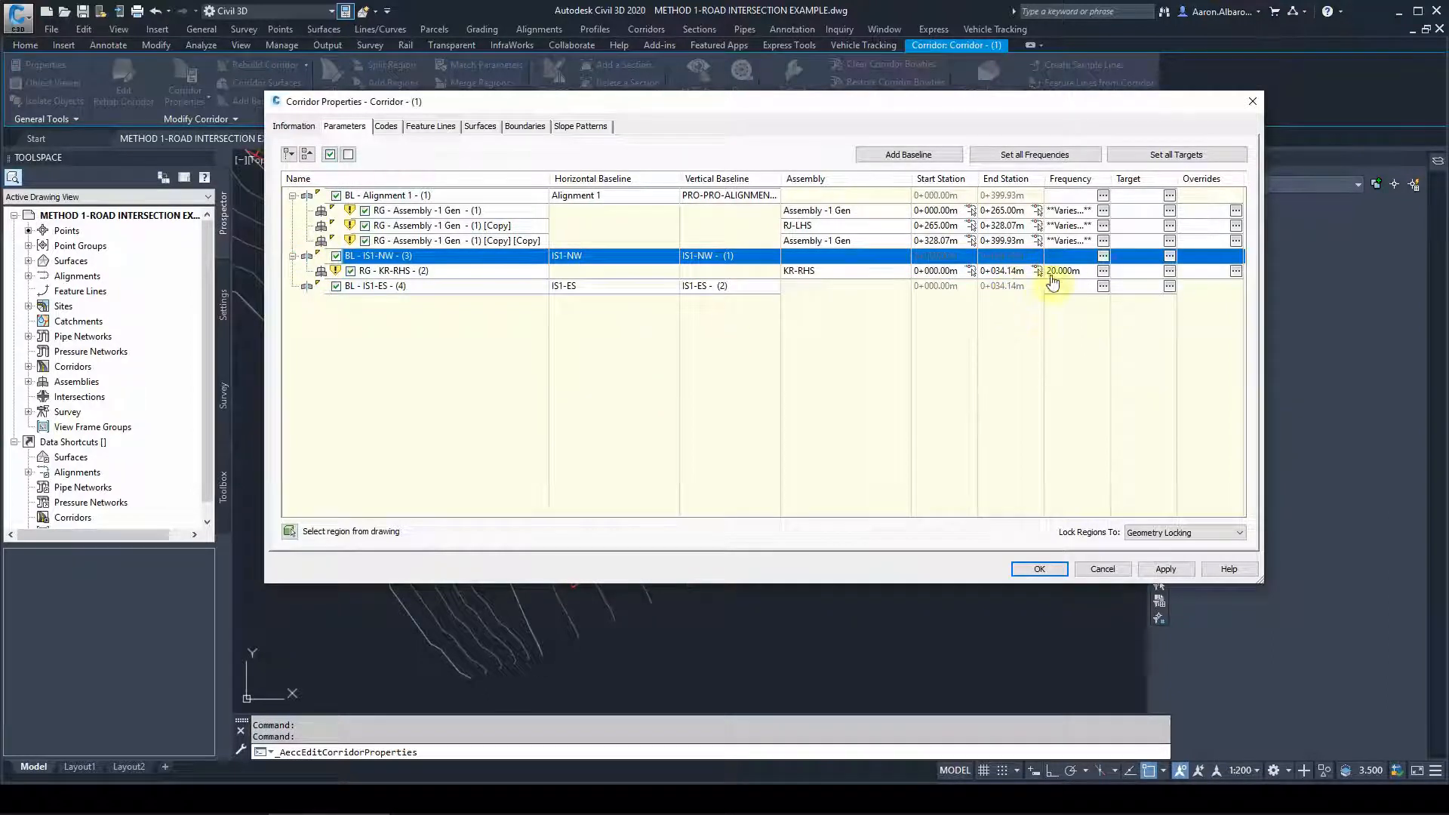
pyautogui.click(1103, 272)
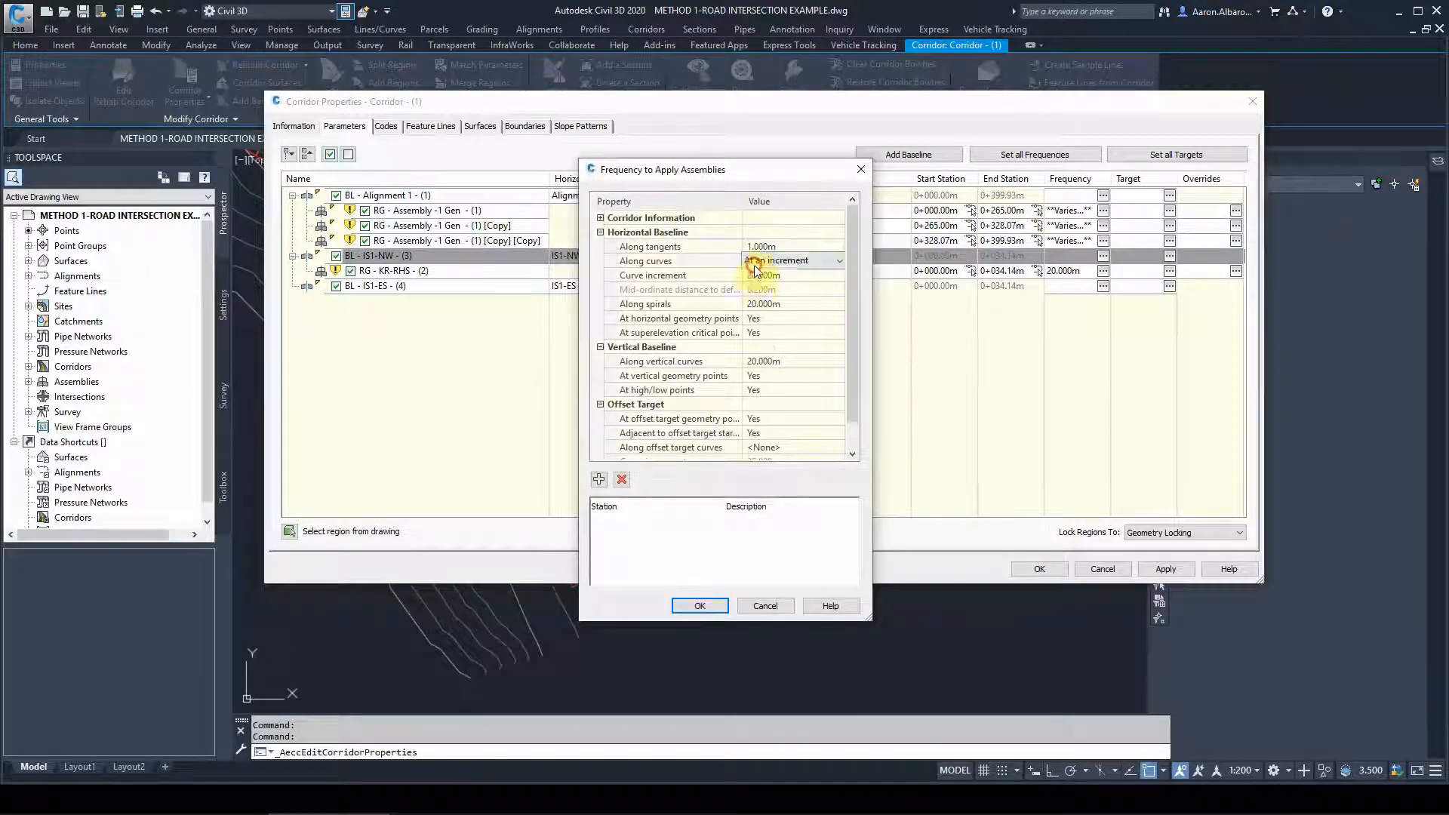
pyautogui.click(754, 264)
pyautogui.click(755, 277)
pyautogui.write('1')
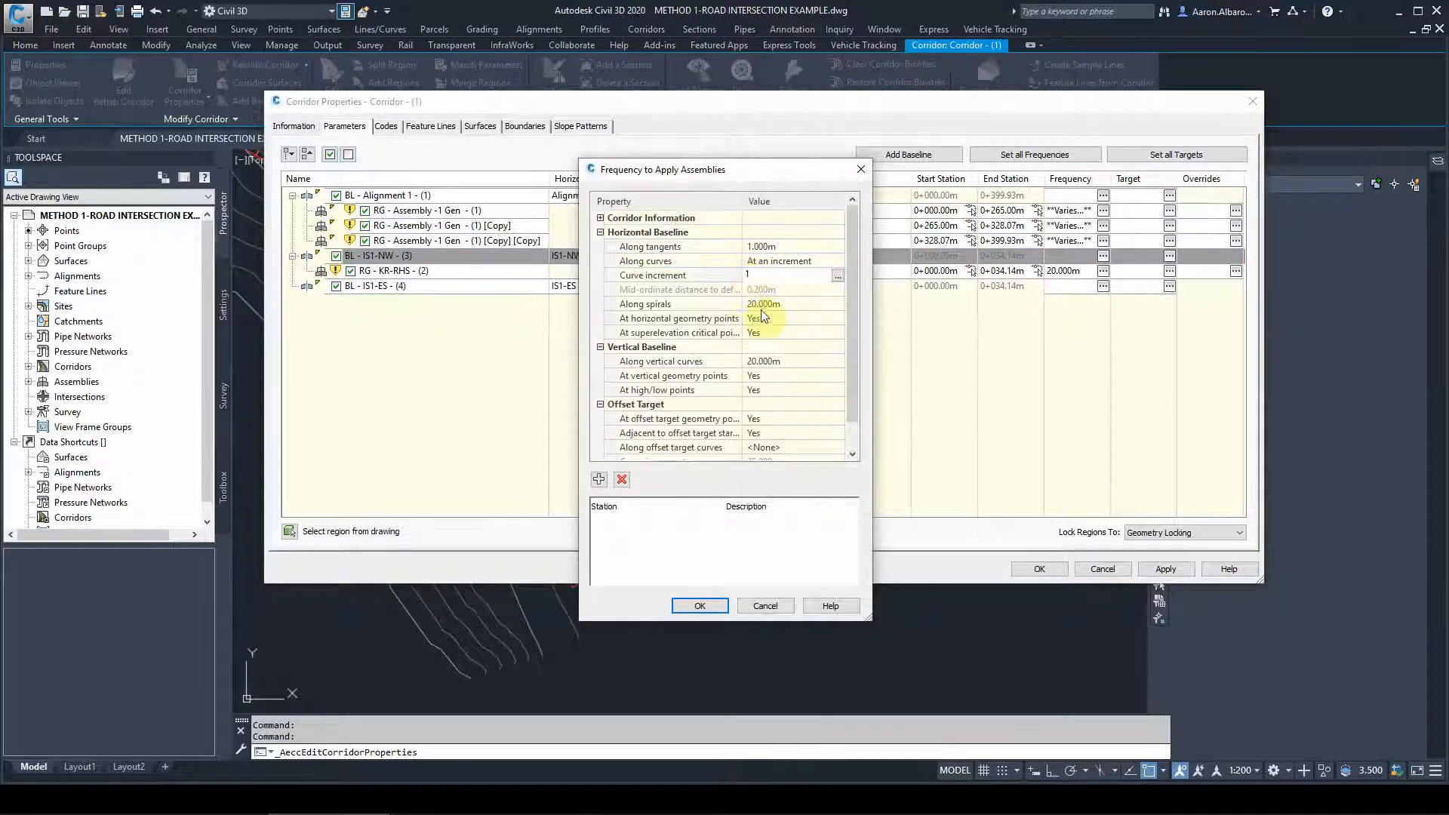
pyautogui.click(751, 304)
pyautogui.write('1')
pyautogui.click(749, 361)
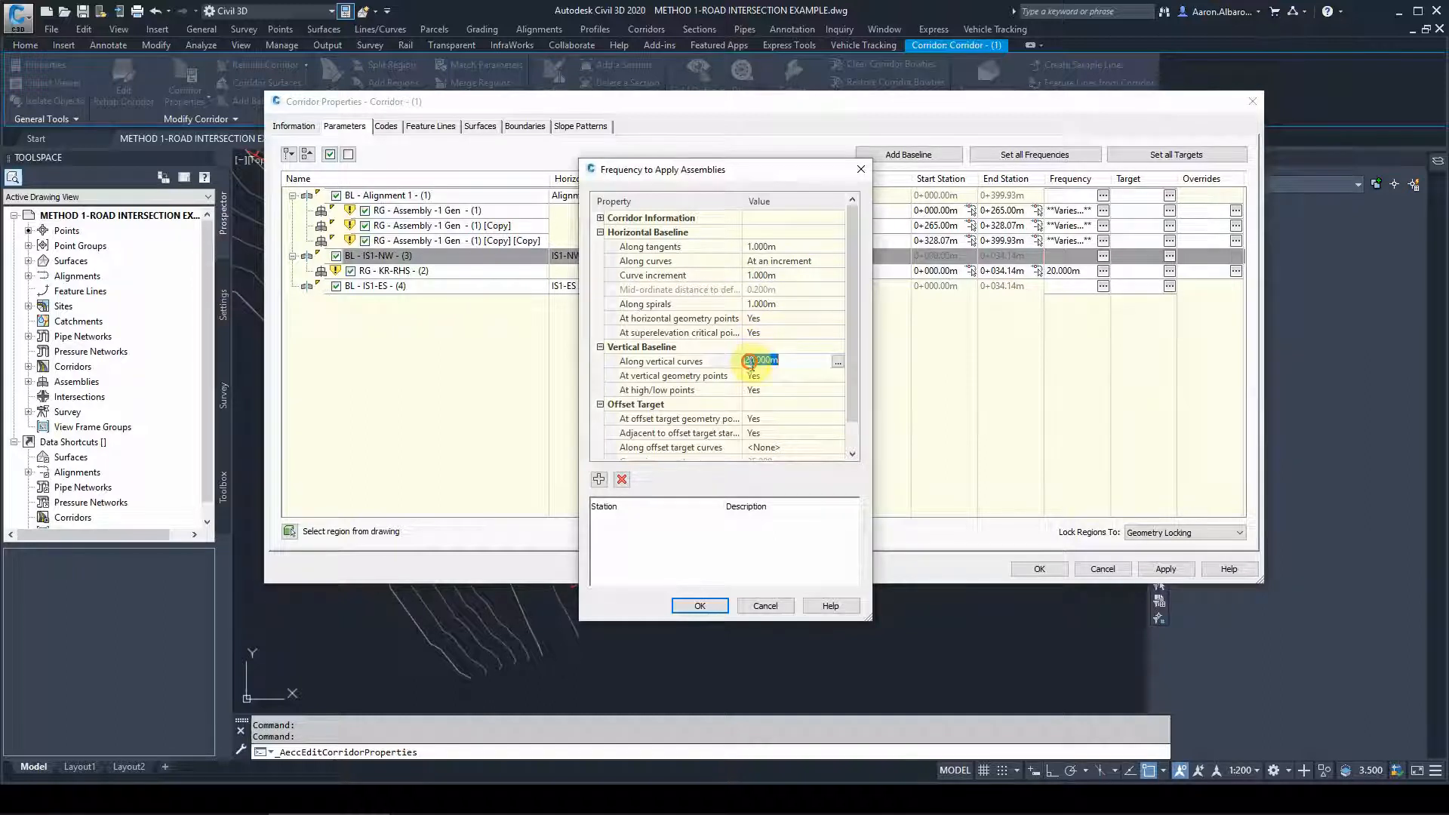
pyautogui.write('1')
pyautogui.click(696, 611)
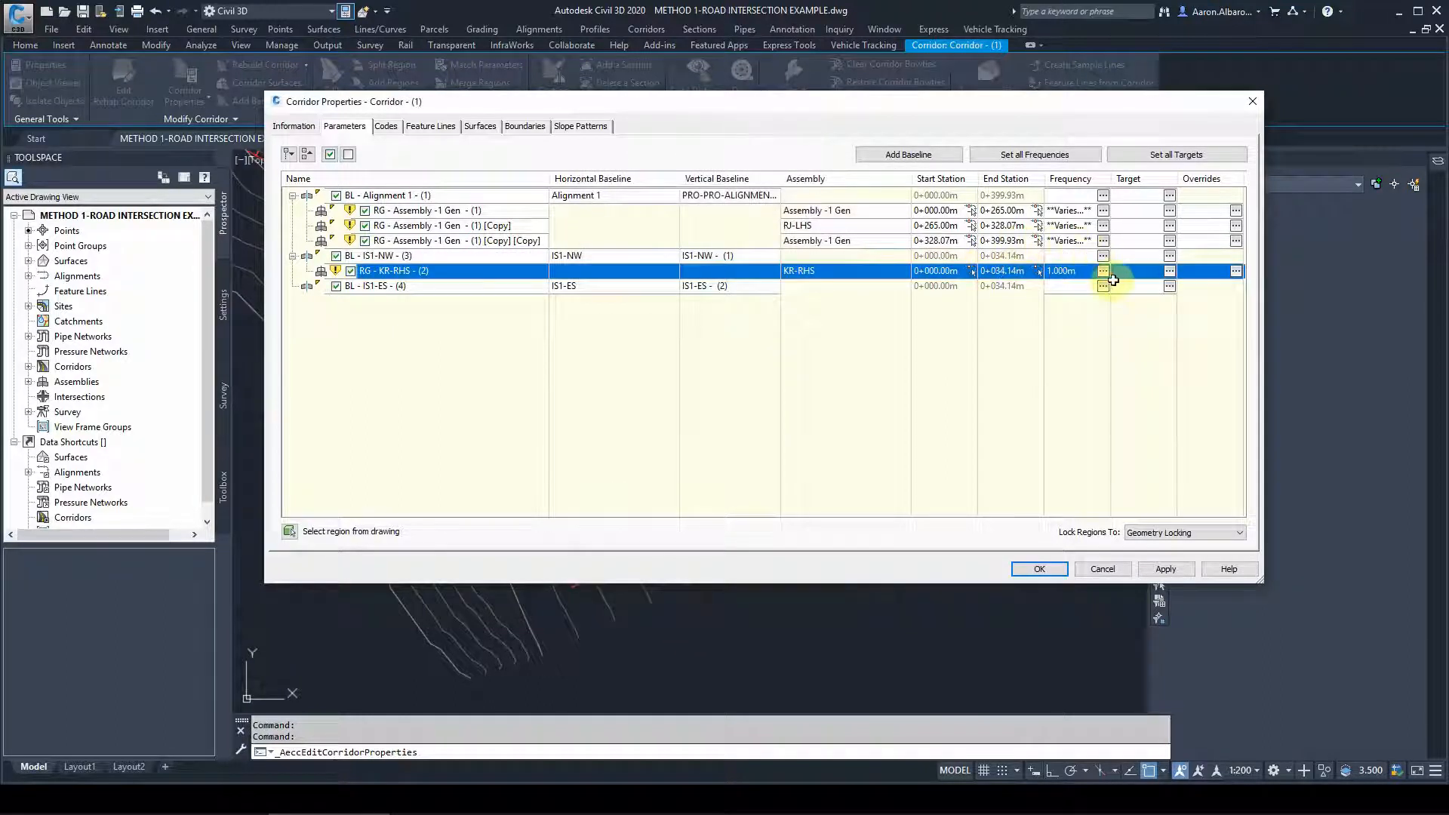
# Assign the EG surface as the daylight target surface of the KR-RHS region
pyautogui.click(1169, 273)
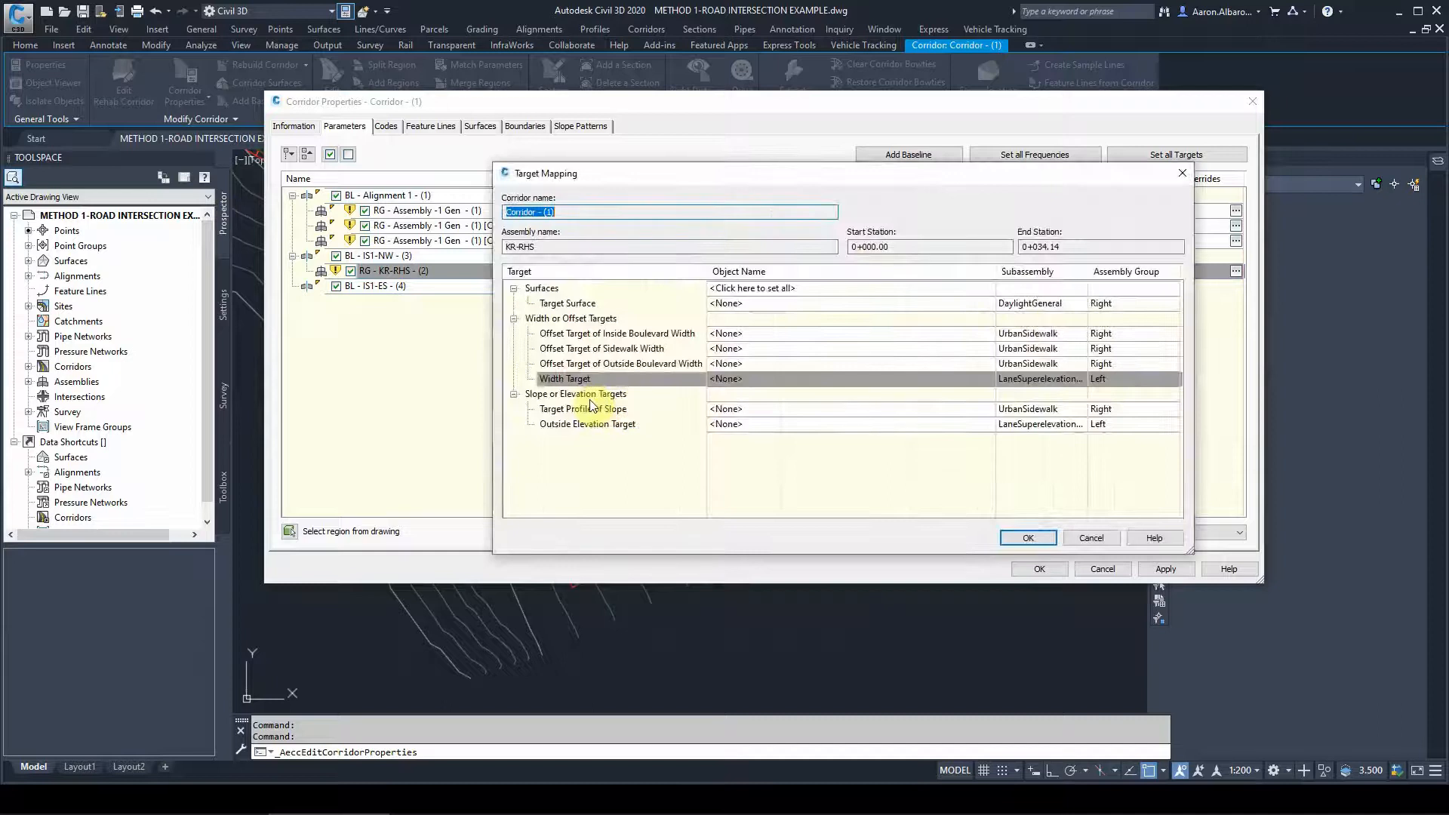
pyautogui.click(736, 305)
pyautogui.click(434, 362)
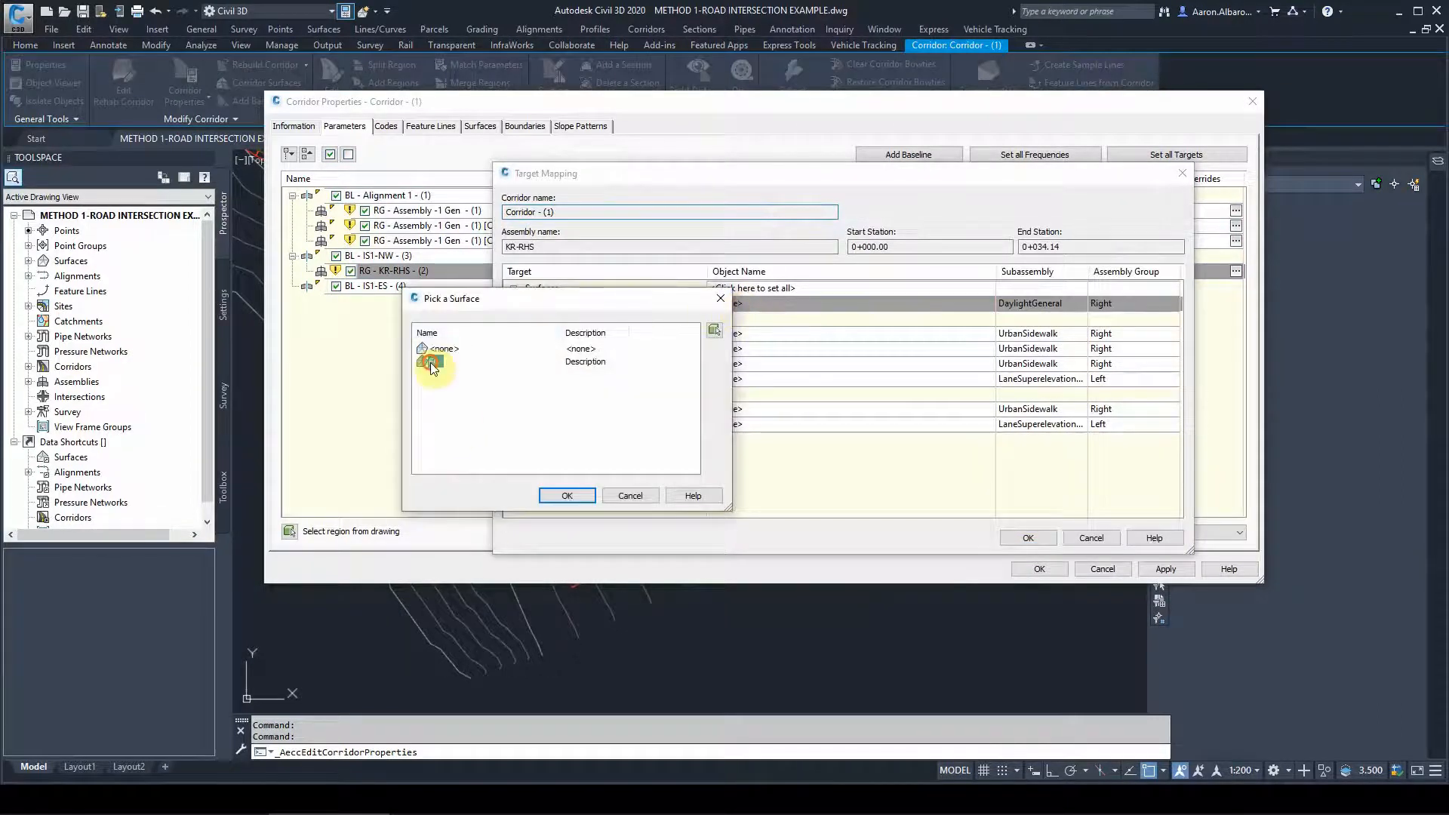
pyautogui.click(565, 498)
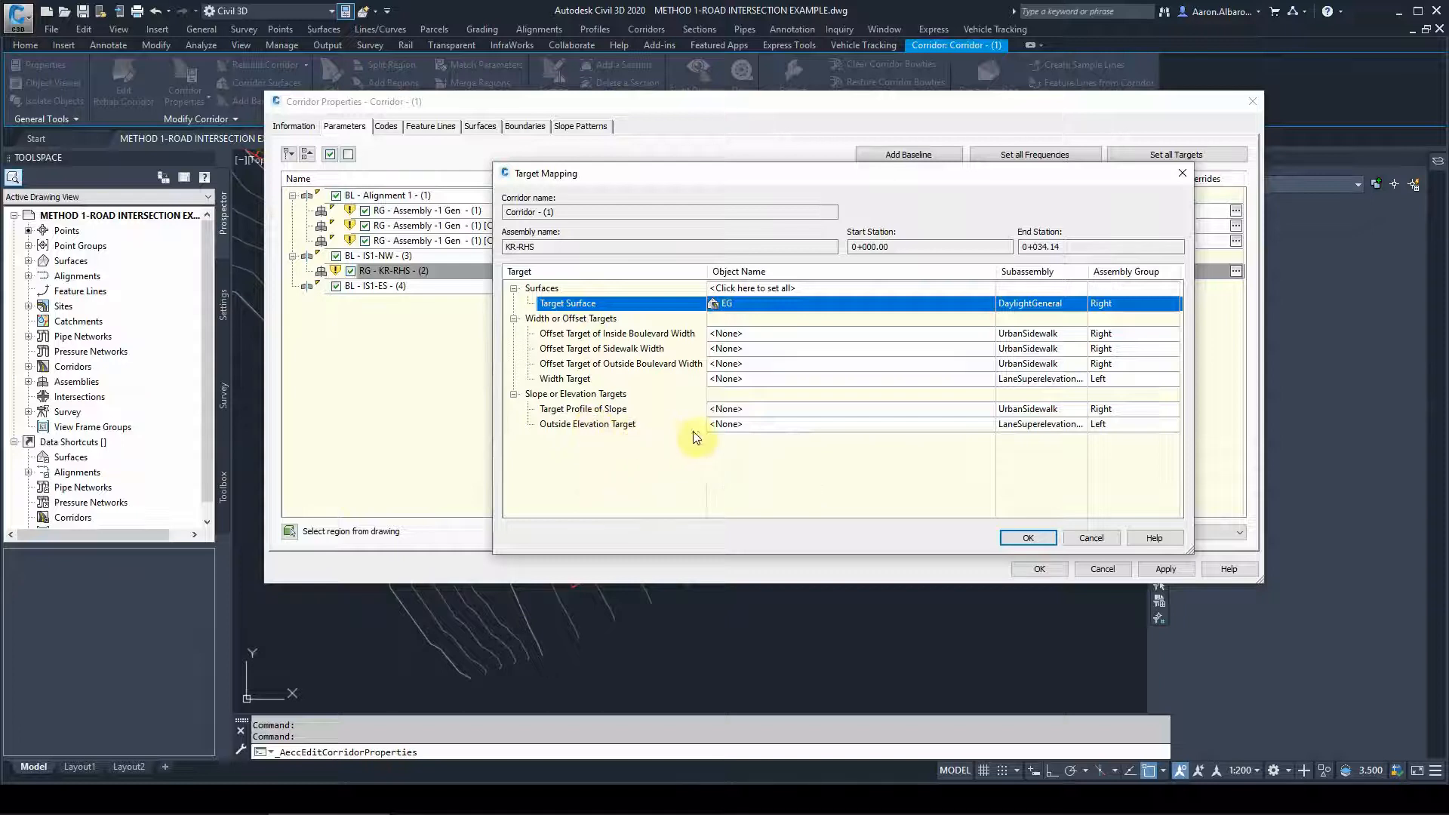
# Pick Alignment 1-Left-3.600 in the drawing and add it as a width target for the left lane subassembly
pyautogui.click(748, 379)
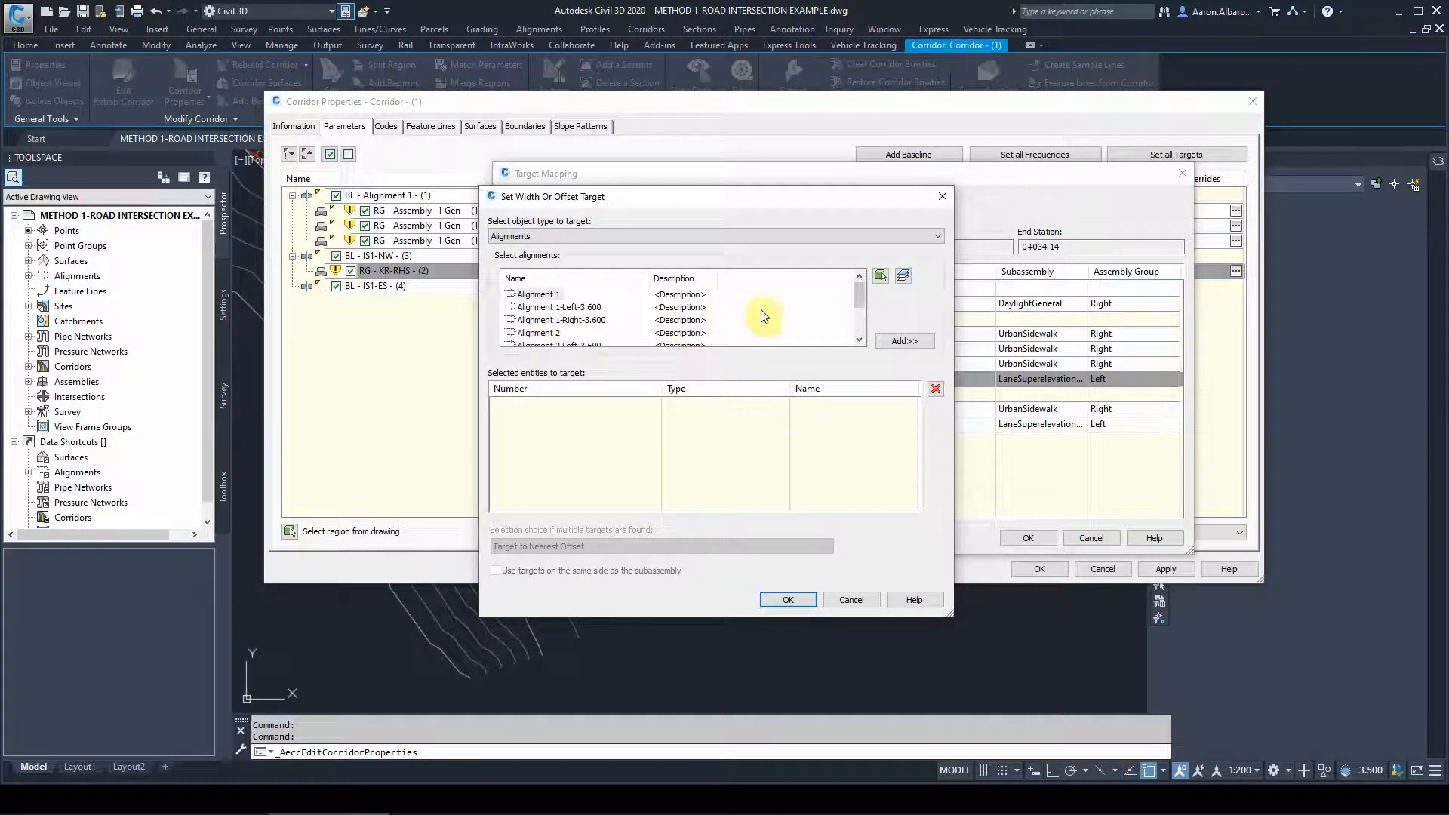
pyautogui.click(881, 276)
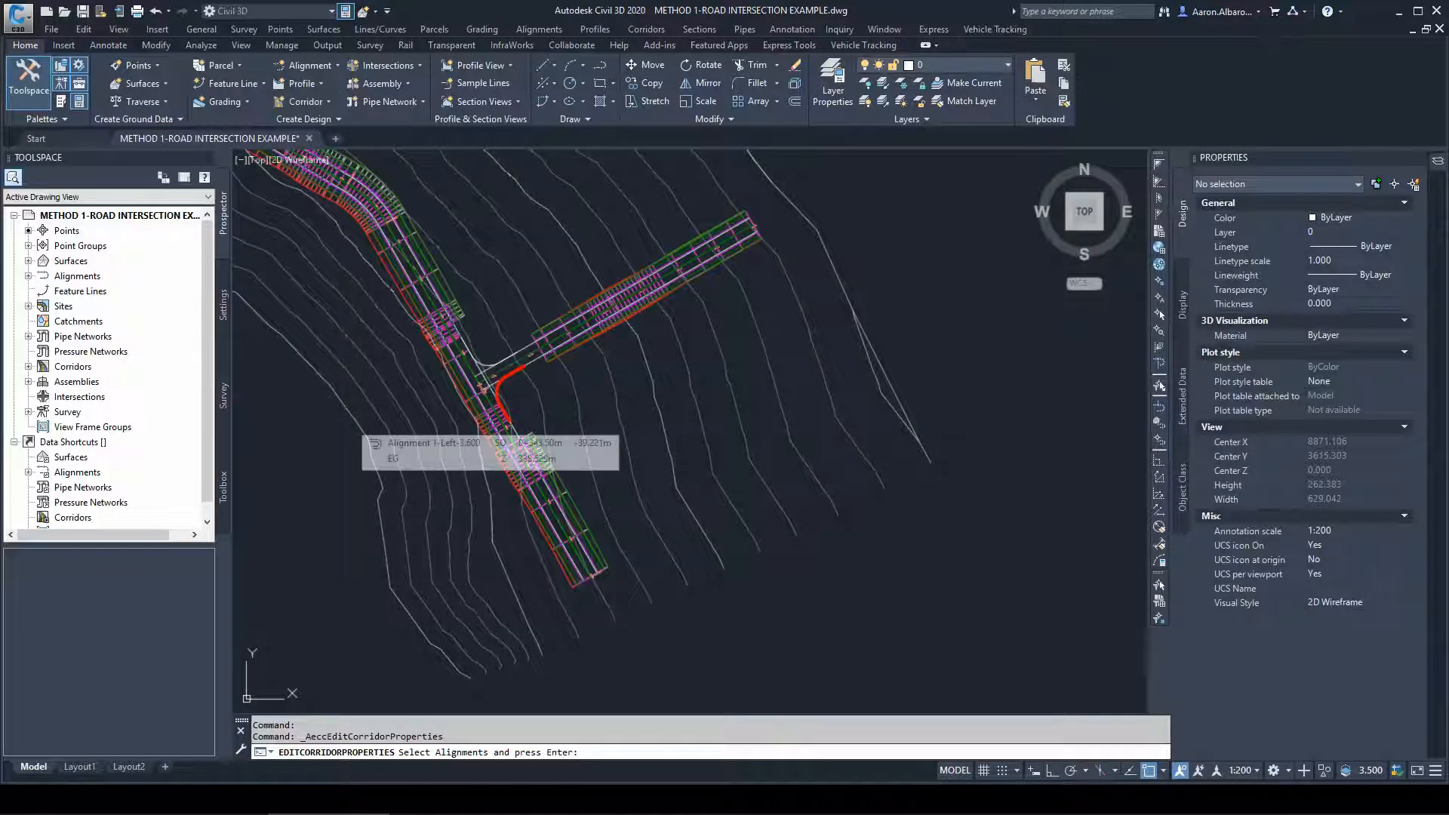
pyautogui.press('Escape')
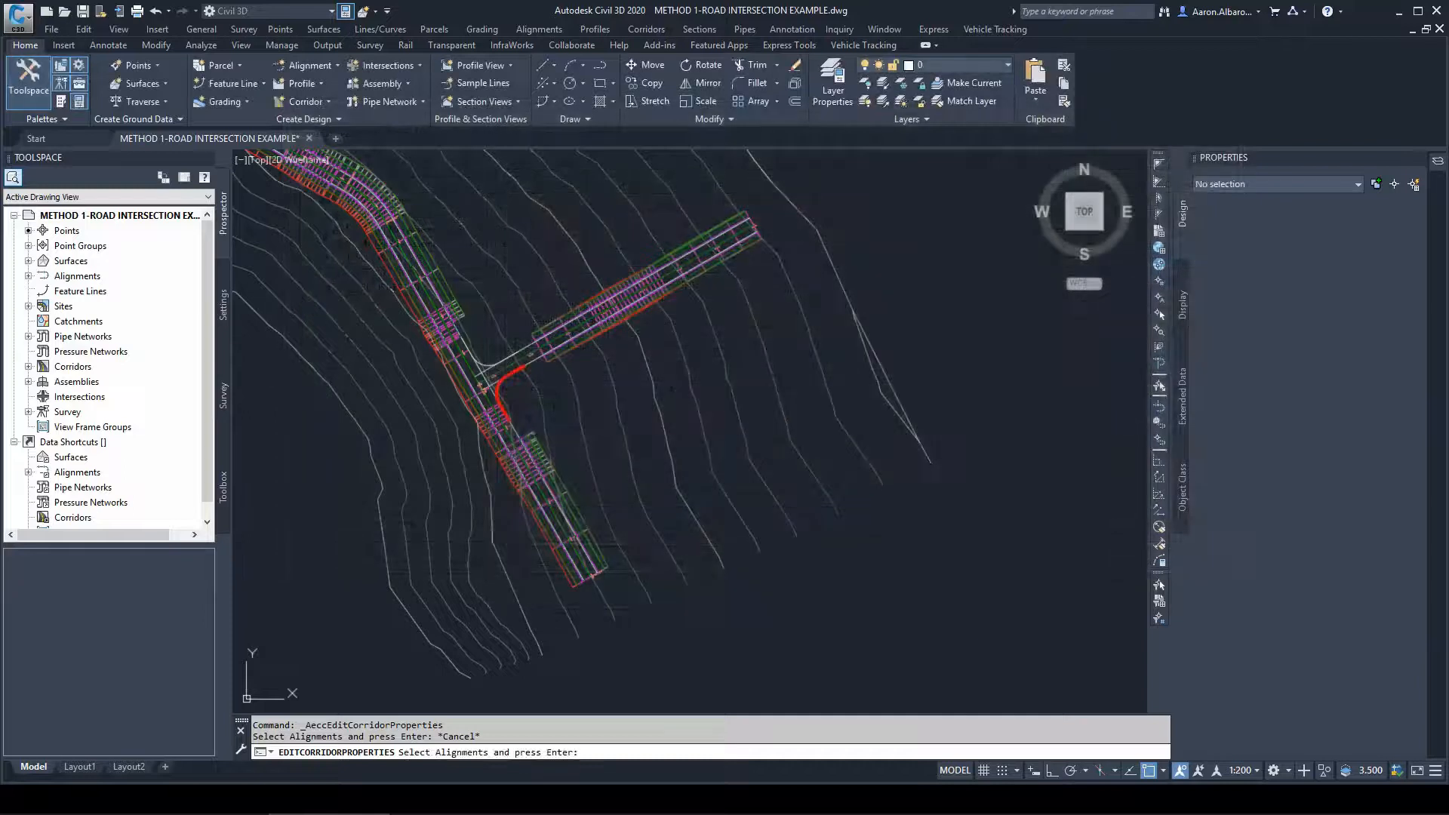
pyautogui.scroll(4, 457, 362)
pyautogui.scroll(3, 552, 441)
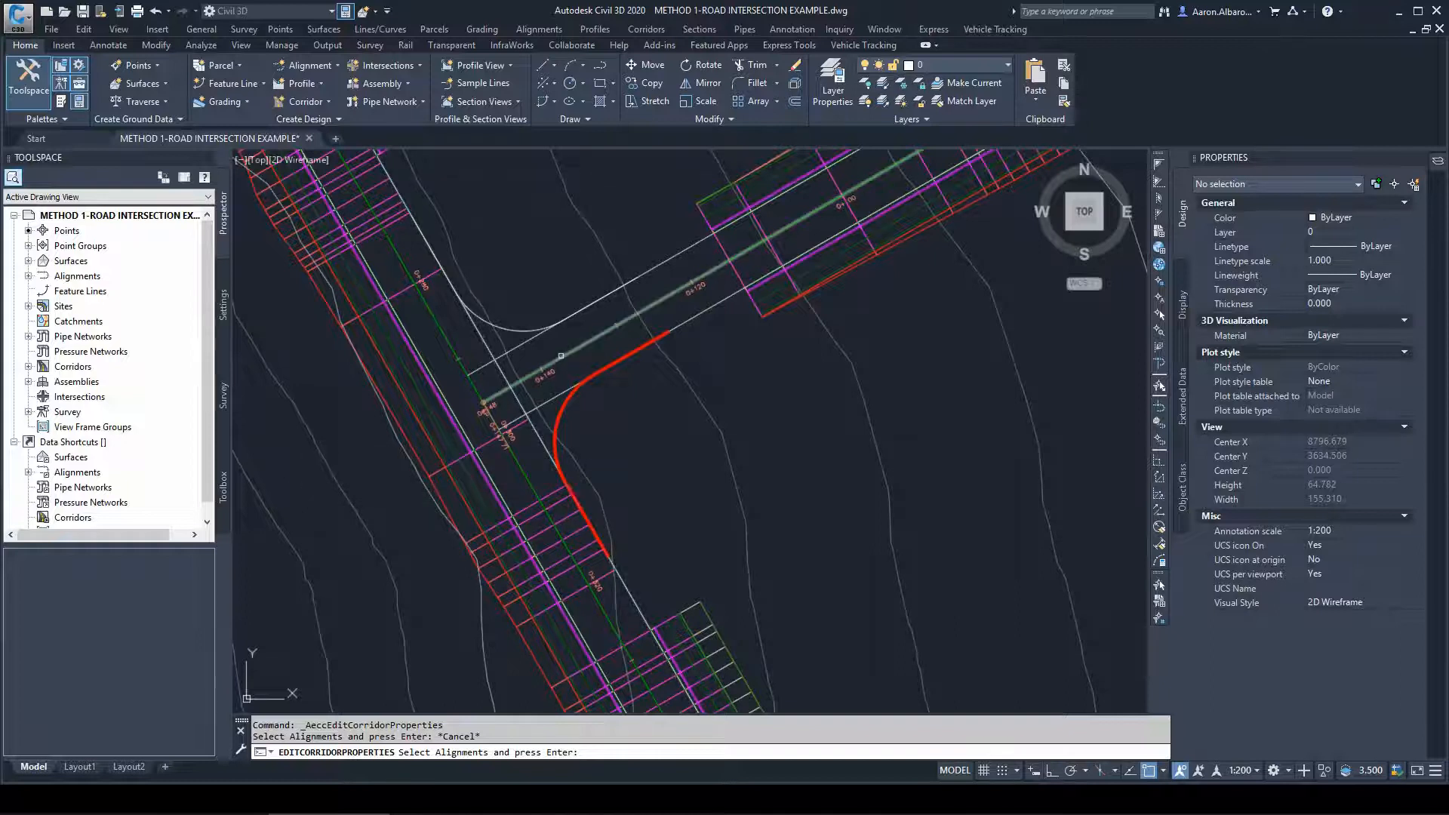
pyautogui.click(535, 439)
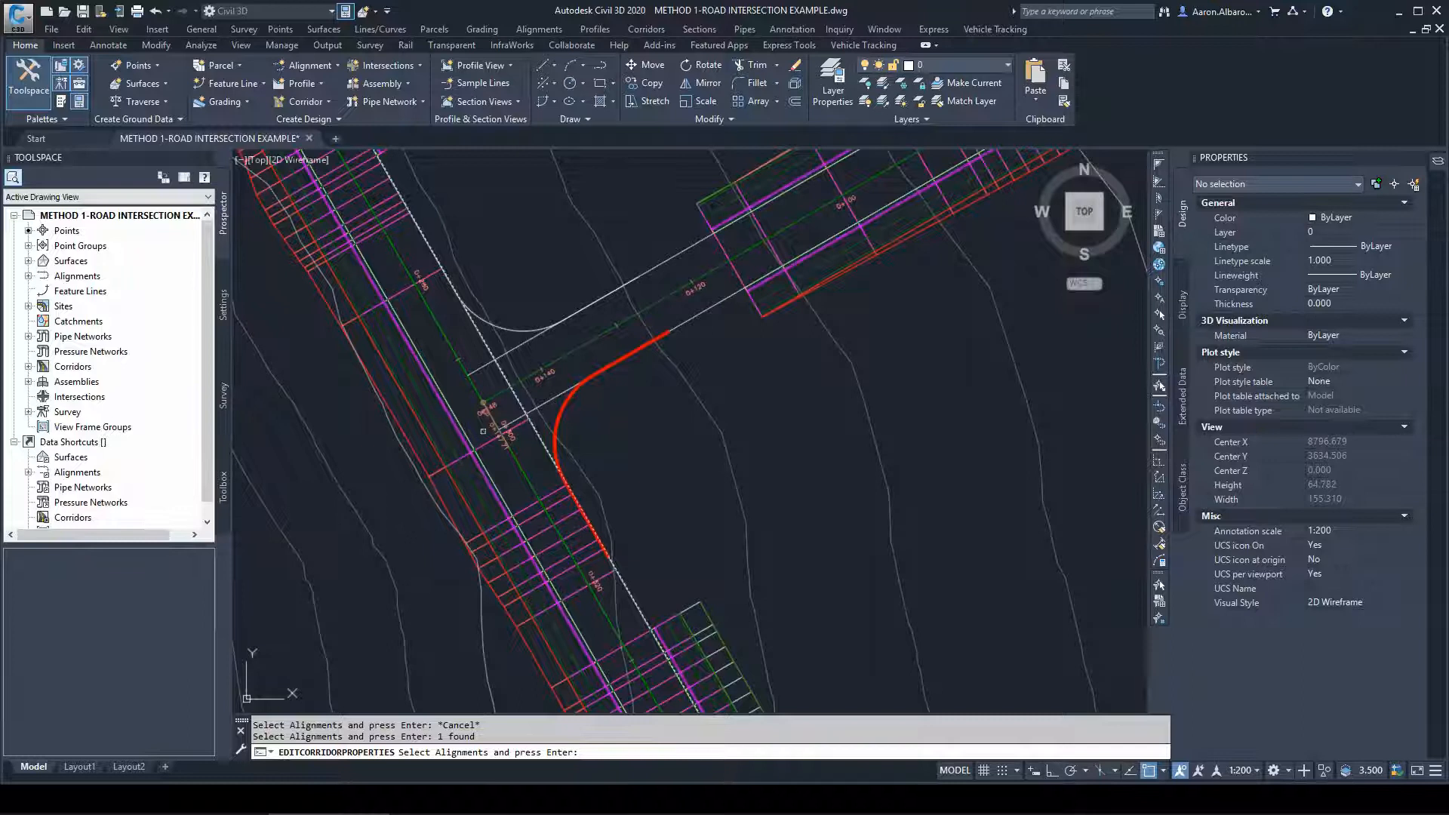
pyautogui.press('Return')
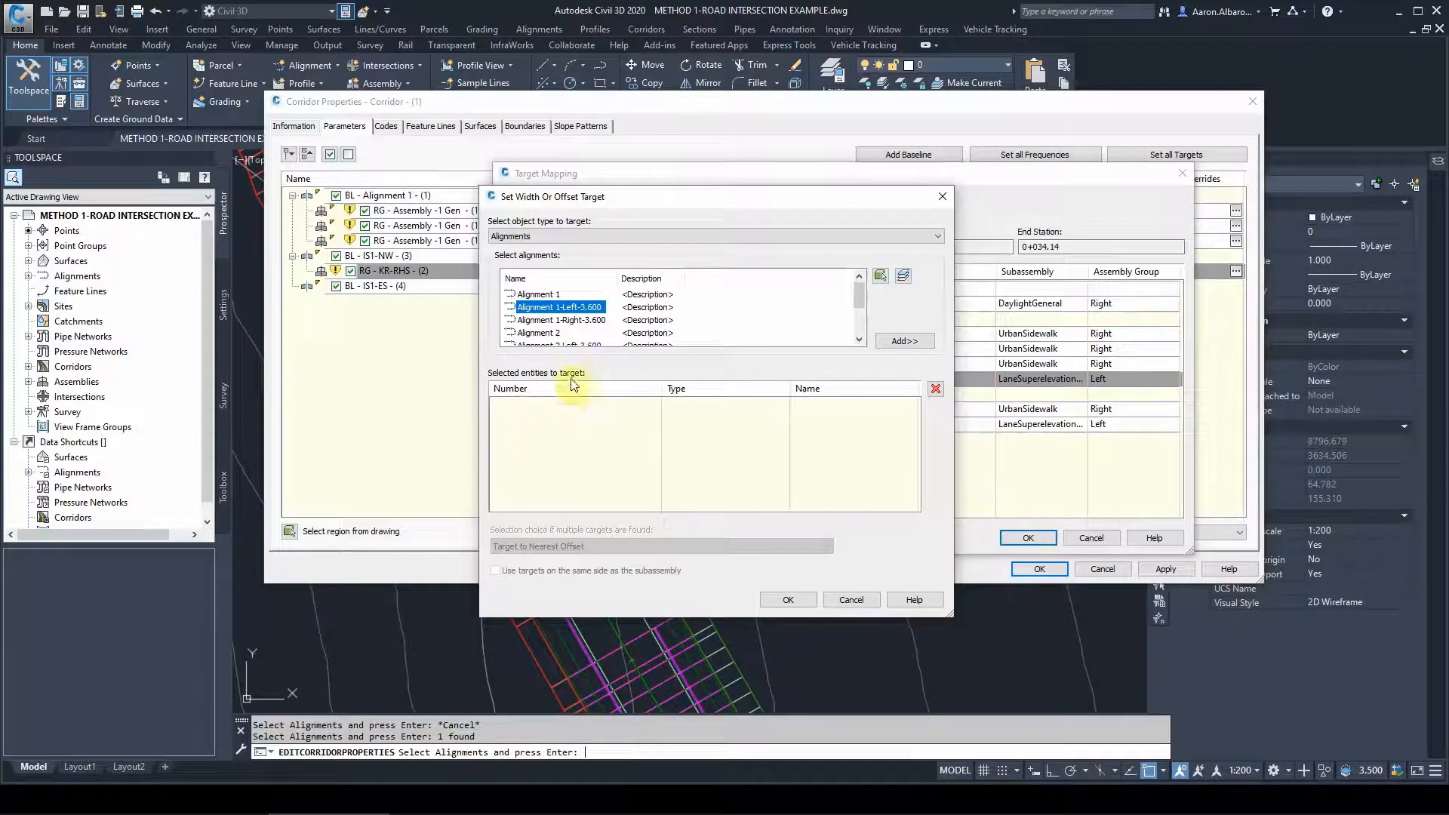
pyautogui.click(893, 343)
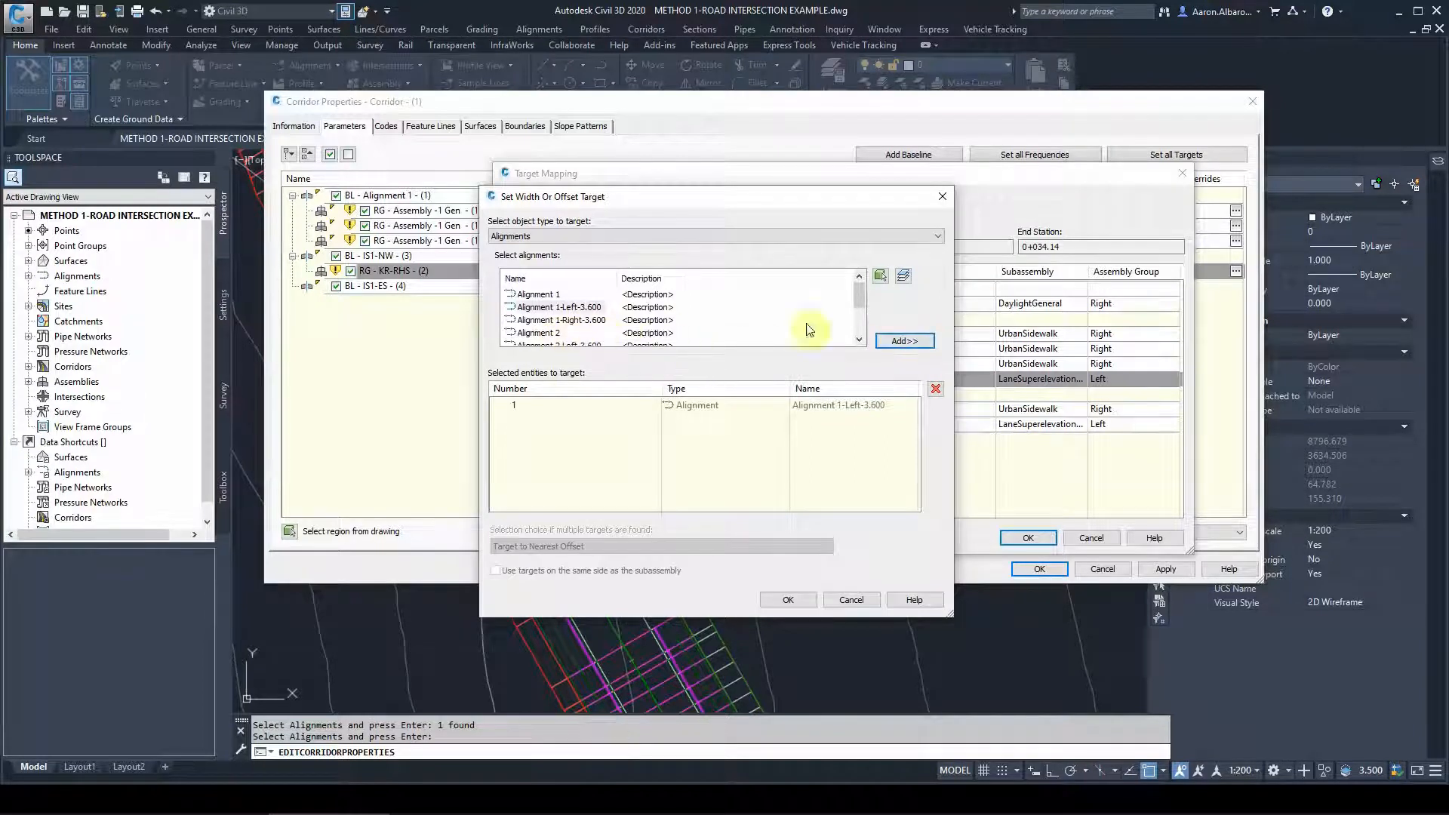
# Pick Alignment 2 in the drawing, add it as the second width target and accept the width targets
pyautogui.click(882, 281)
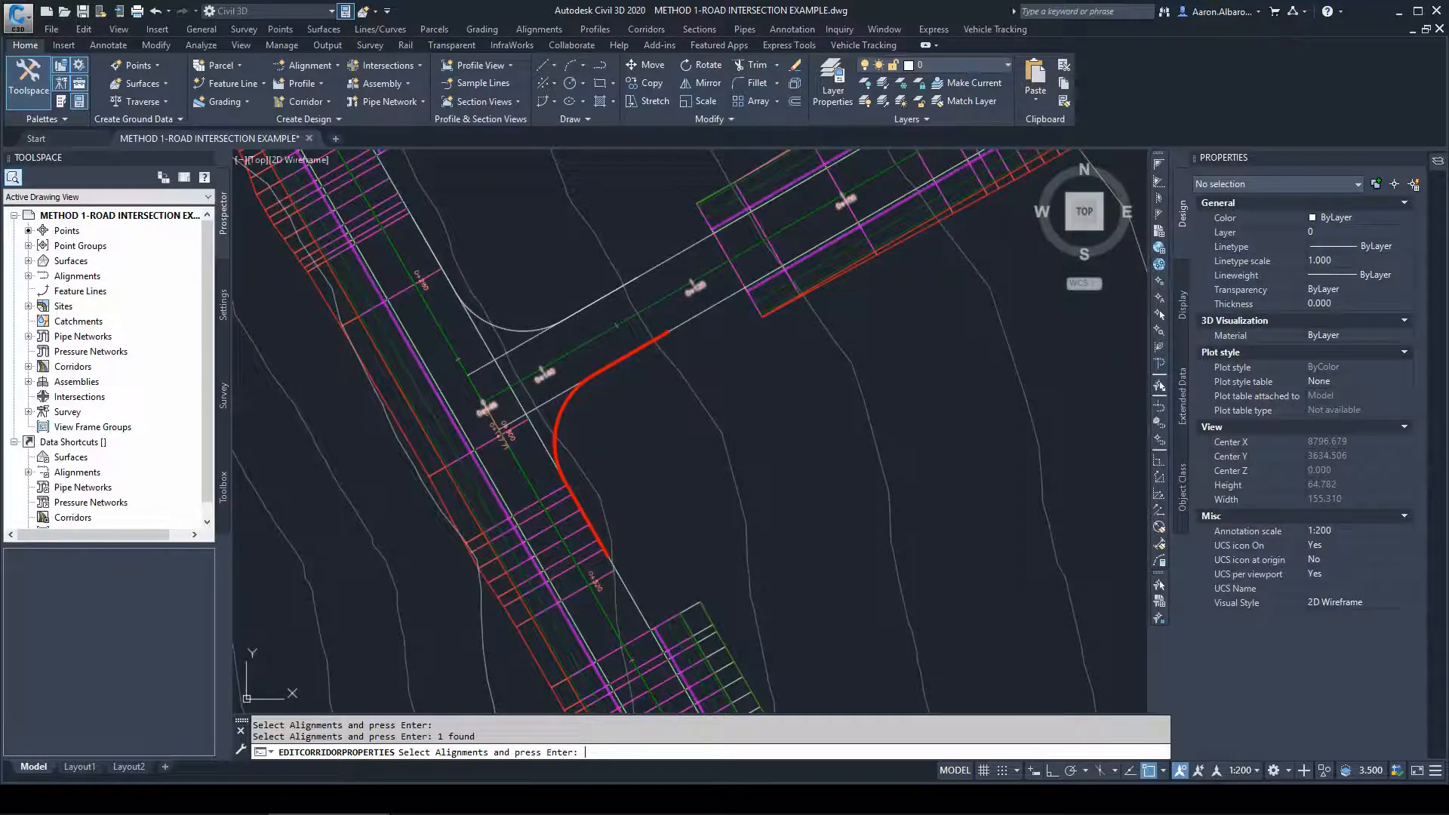
pyautogui.press('Return')
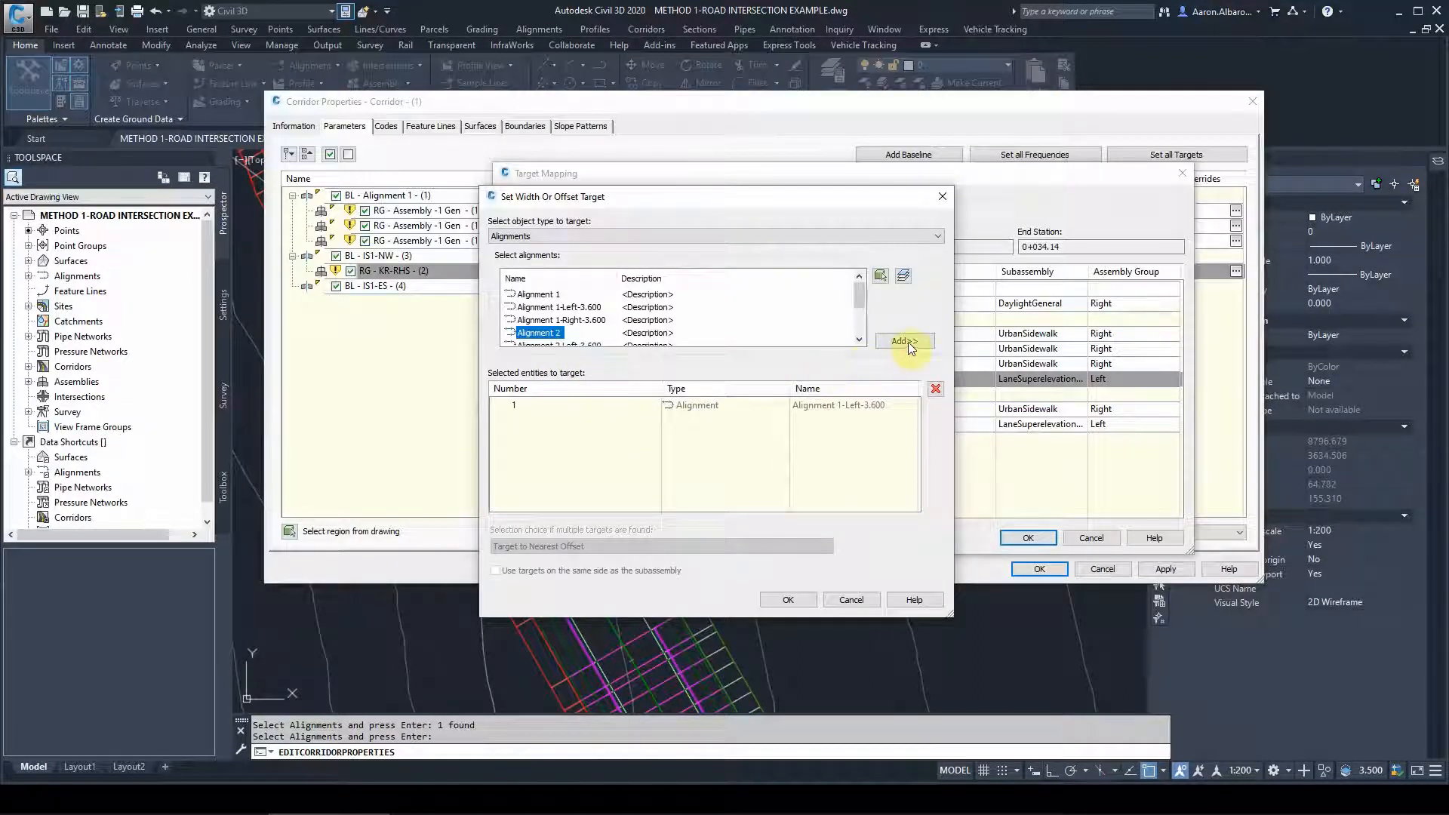
pyautogui.click(906, 342)
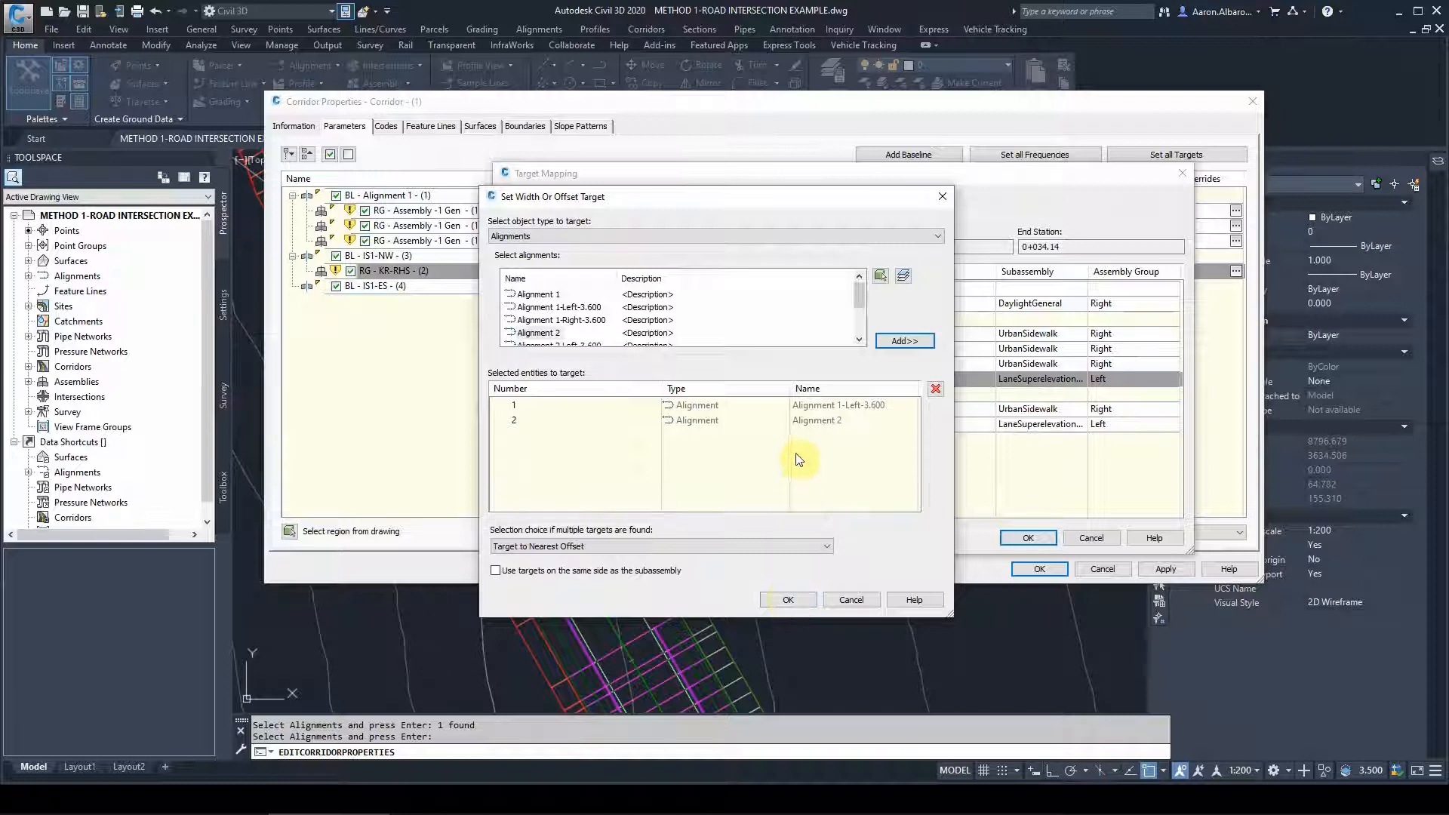
pyautogui.click(786, 602)
# Add Alignment 2's PRO-PRO-ALIGNMENT 2 profile as an outside elevation target for the left lane of the IS1-NW region
pyautogui.click(733, 427)
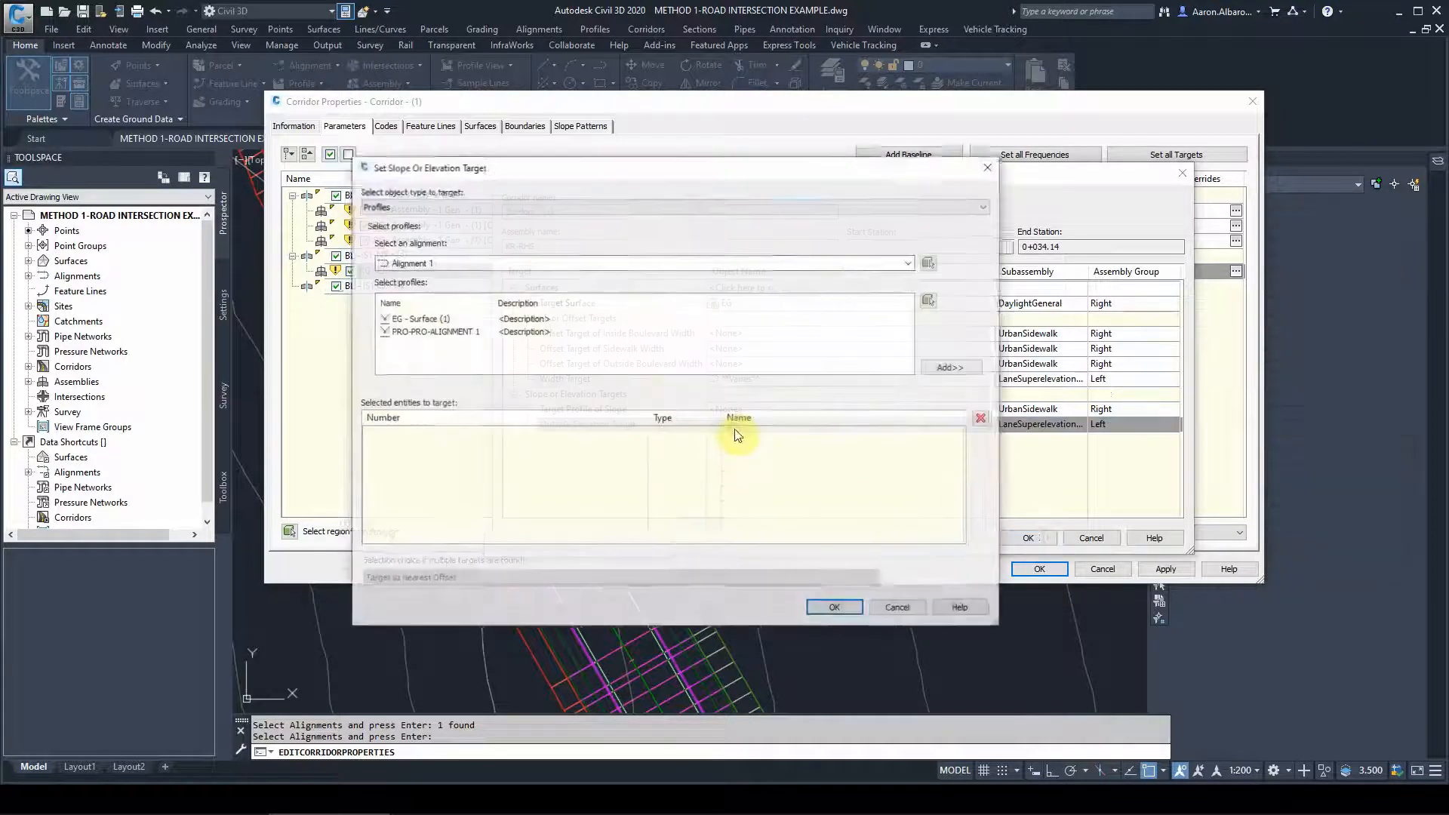
pyautogui.click(989, 167)
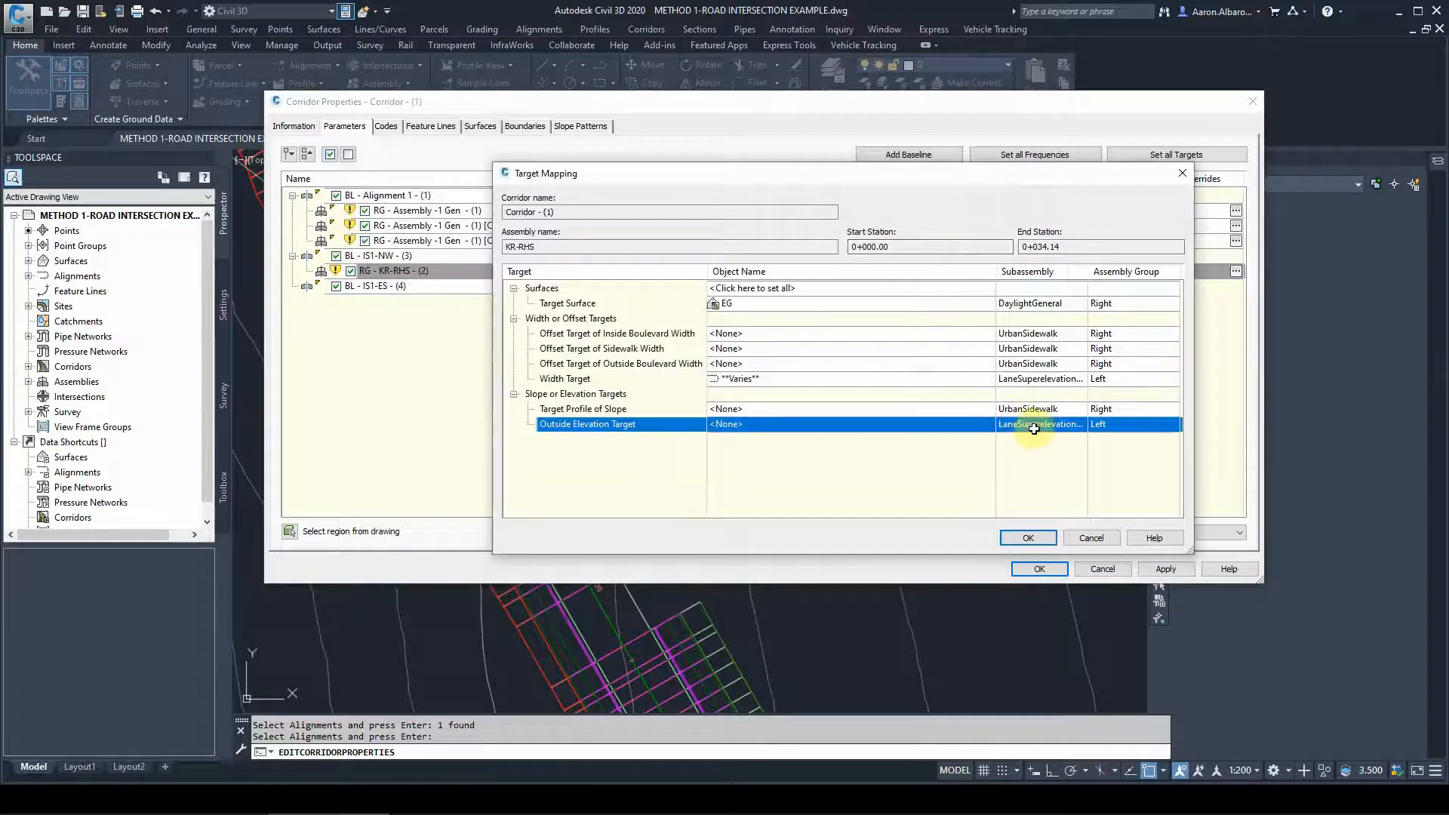
pyautogui.click(744, 424)
pyautogui.click(423, 261)
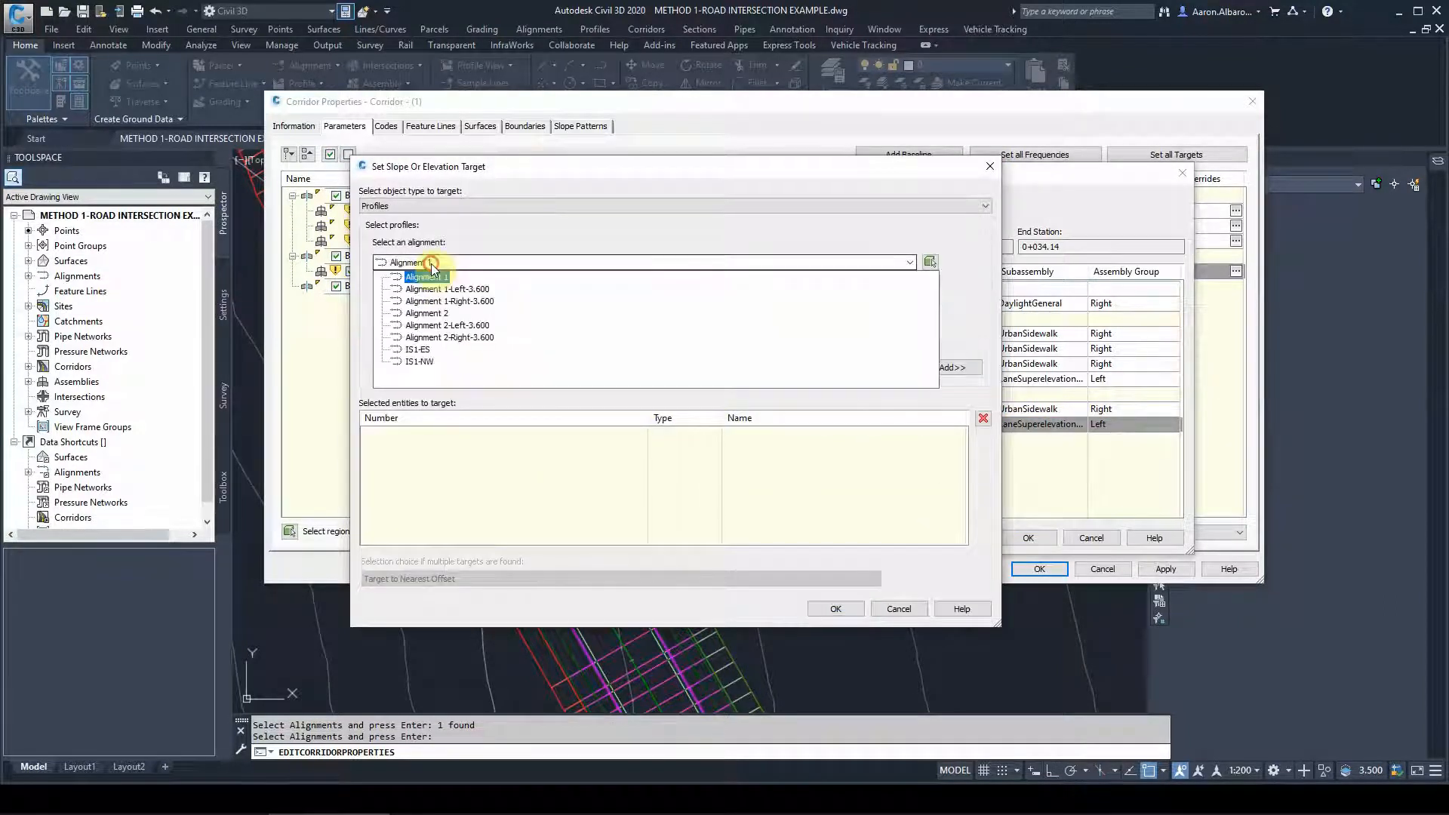
pyautogui.click(423, 288)
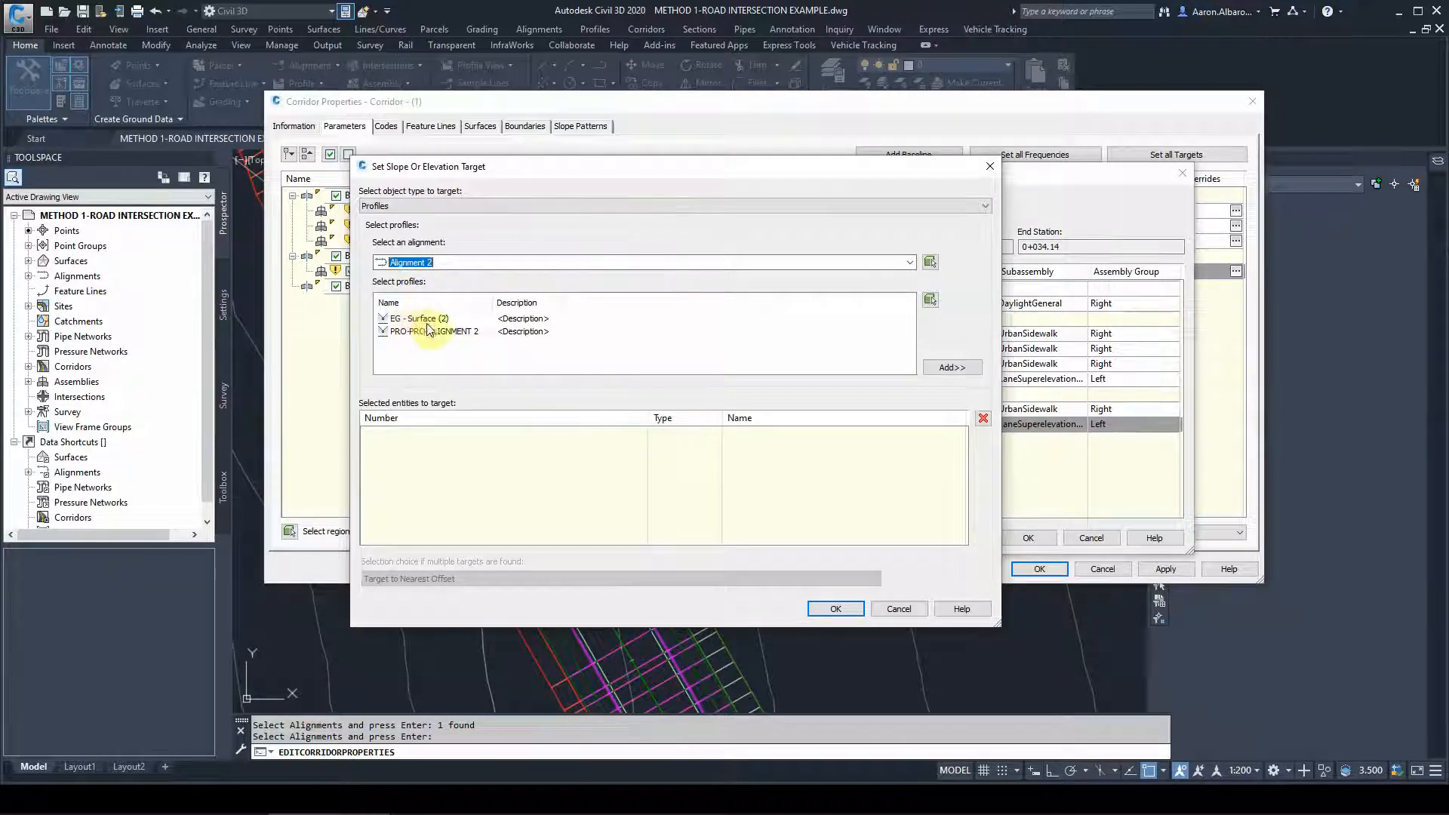
pyautogui.click(425, 332)
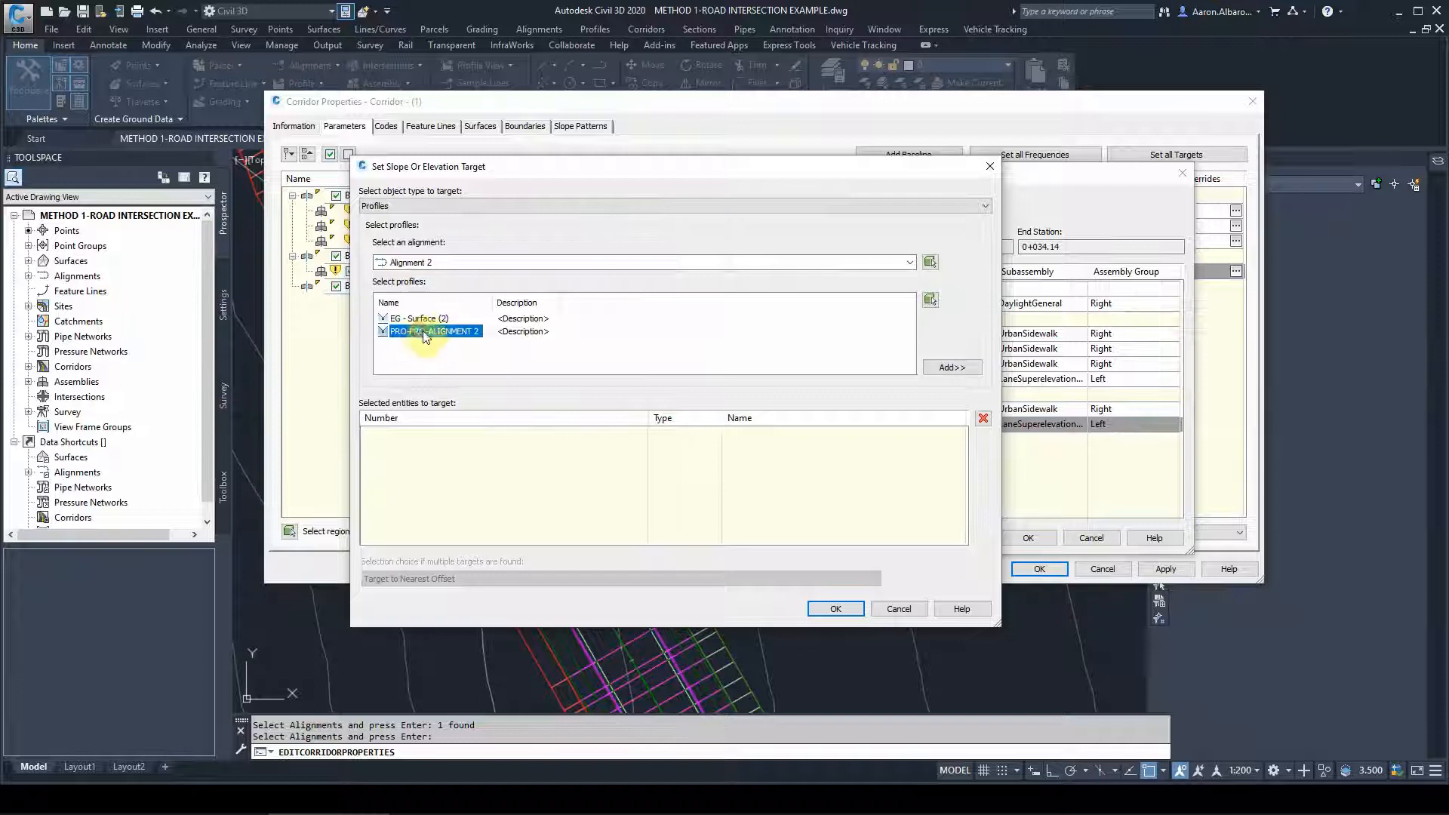
pyautogui.click(943, 367)
# Add the Alignment 1-Left-3.600 profile as the second outside elevation target and accept the IS1-NW region's target mapping
pyautogui.click(432, 262)
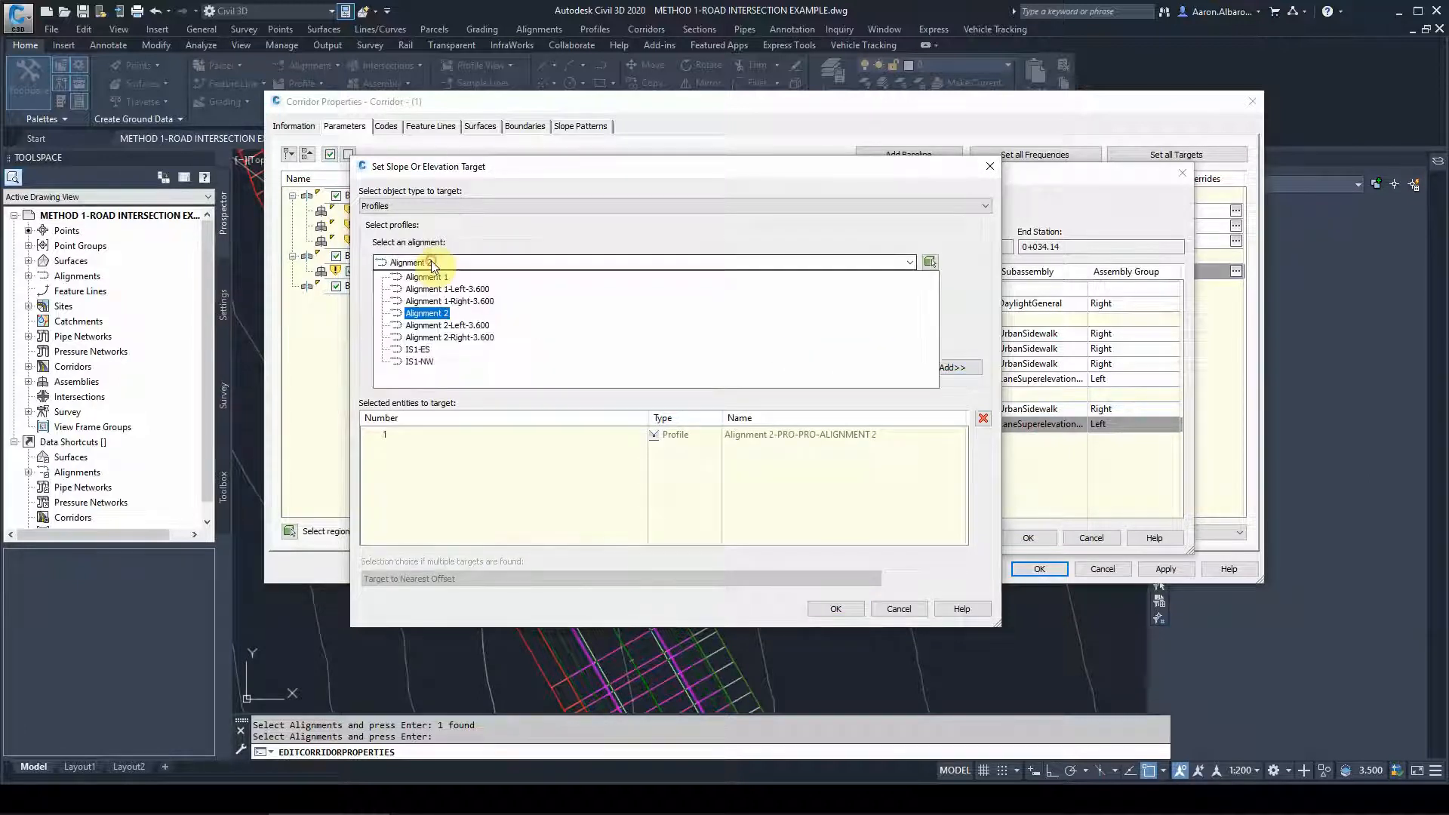
pyautogui.click(440, 289)
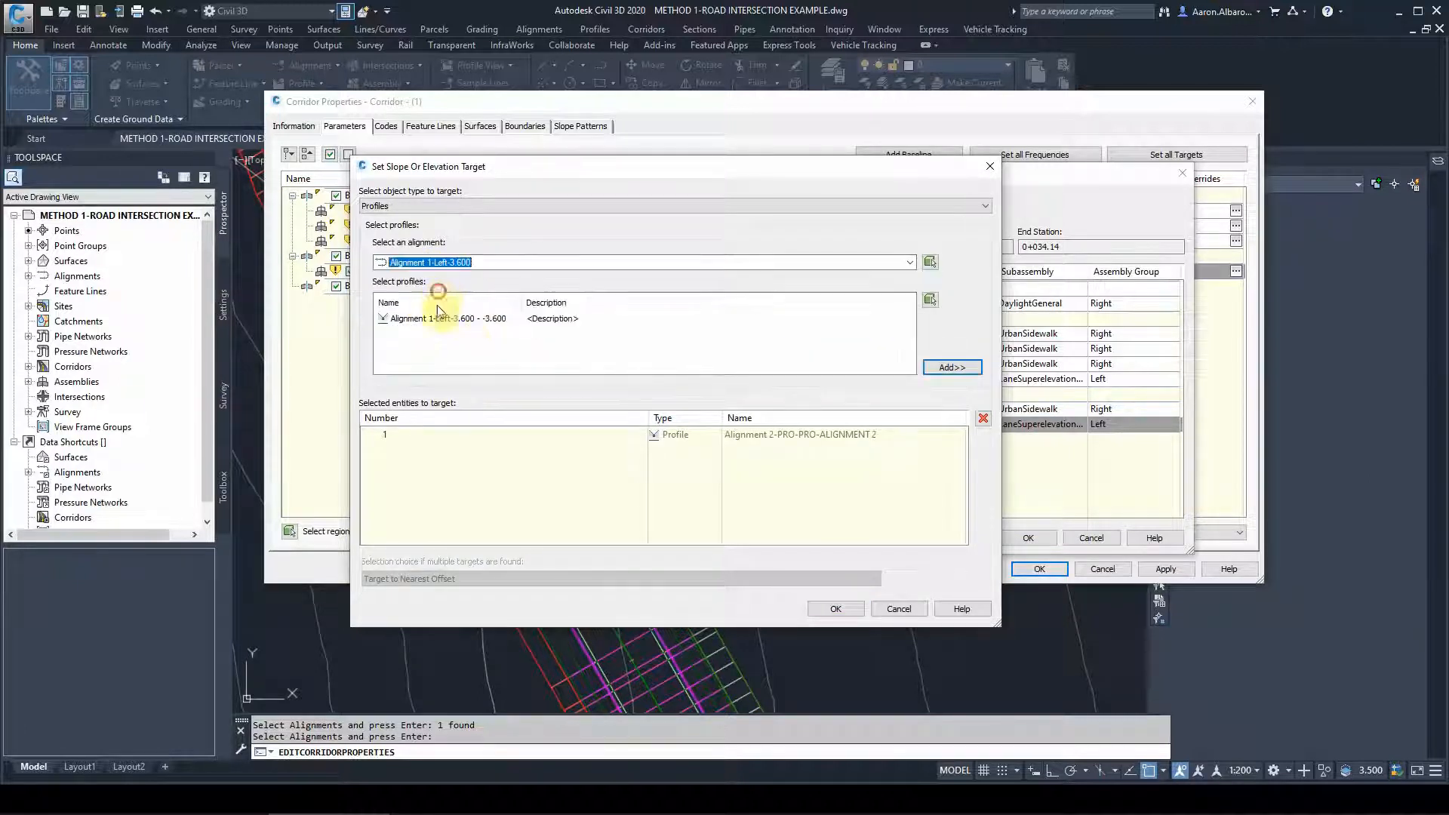
pyautogui.click(478, 319)
pyautogui.click(951, 367)
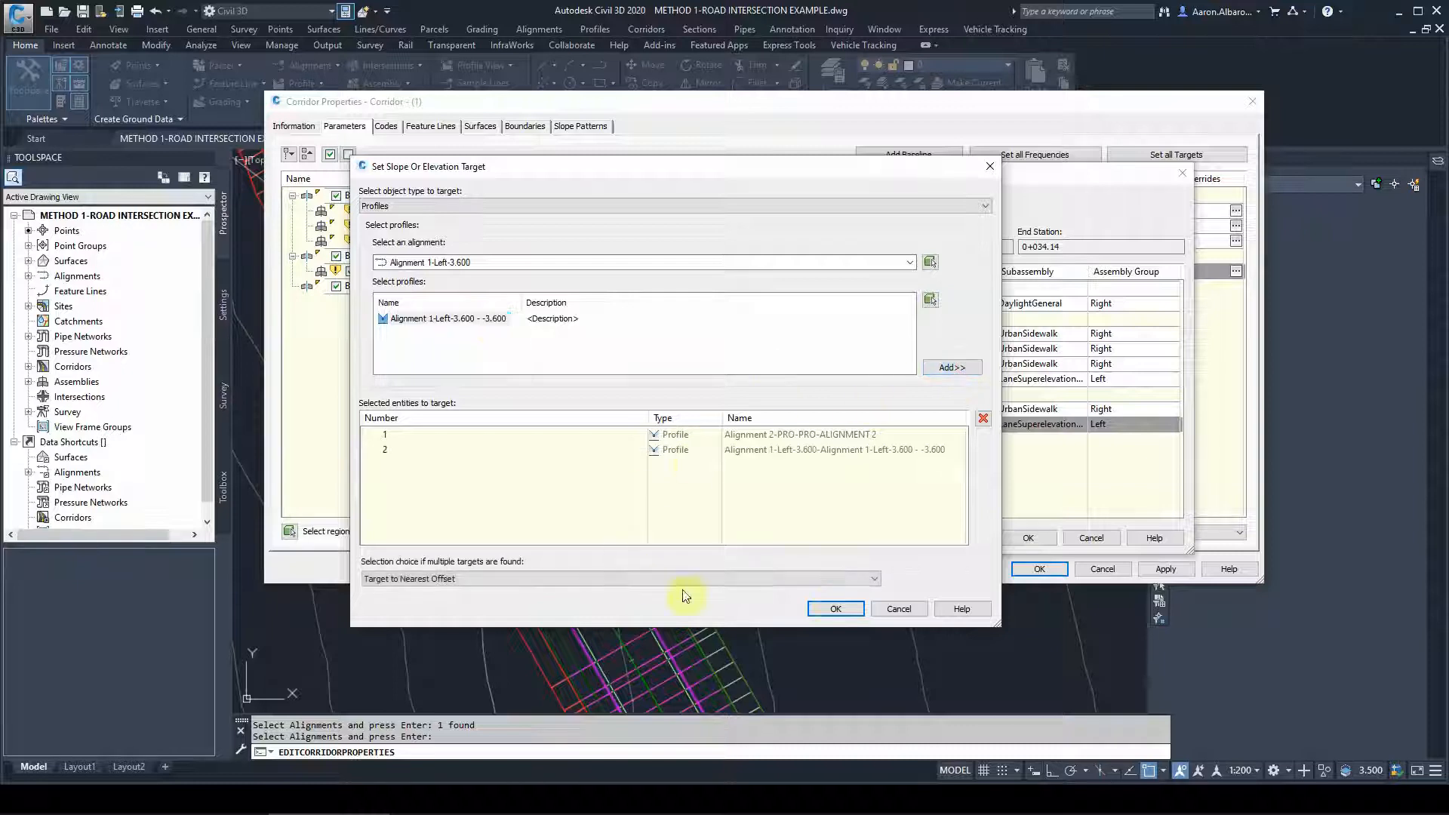
pyautogui.click(822, 612)
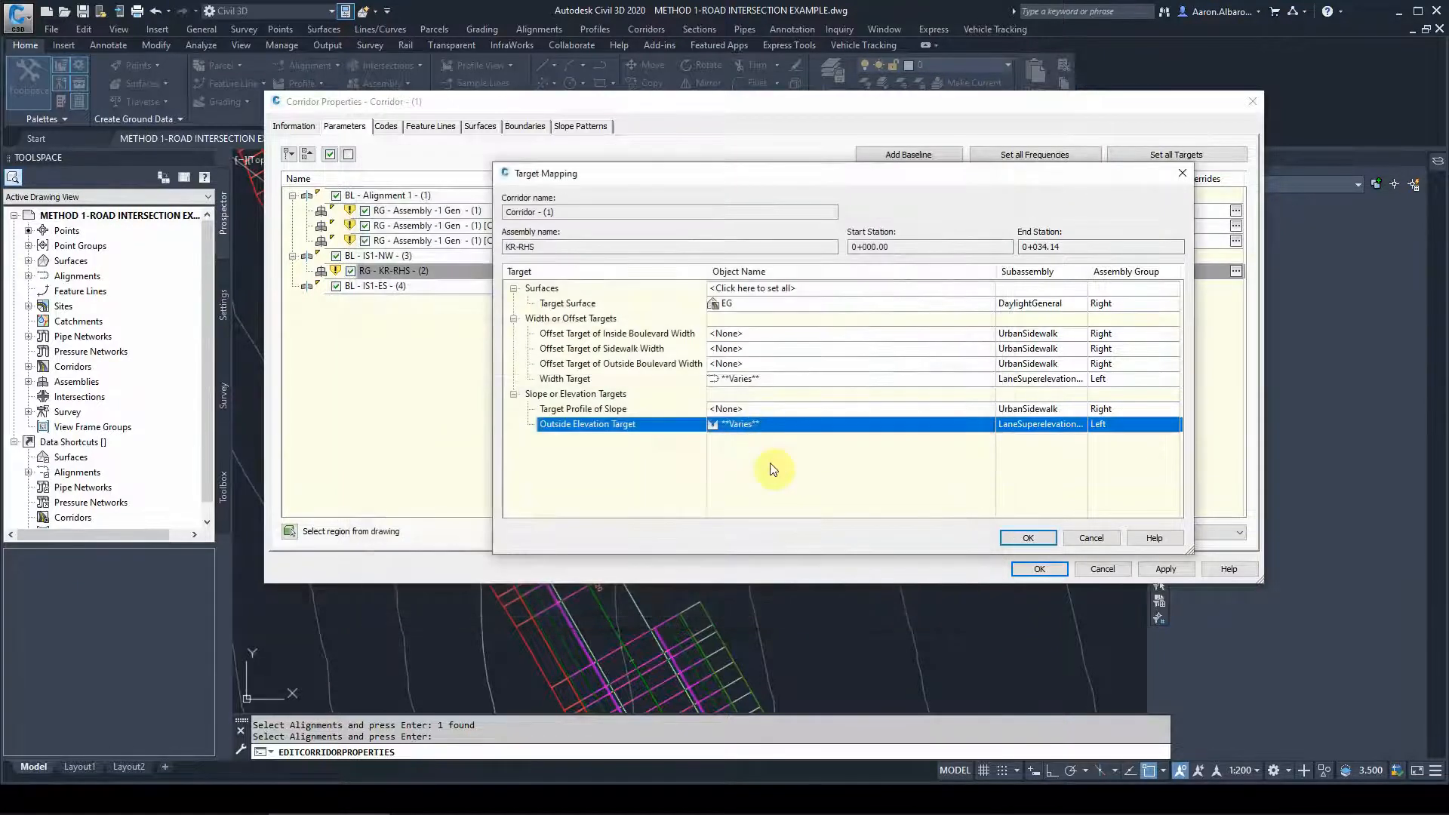
pyautogui.click(1028, 538)
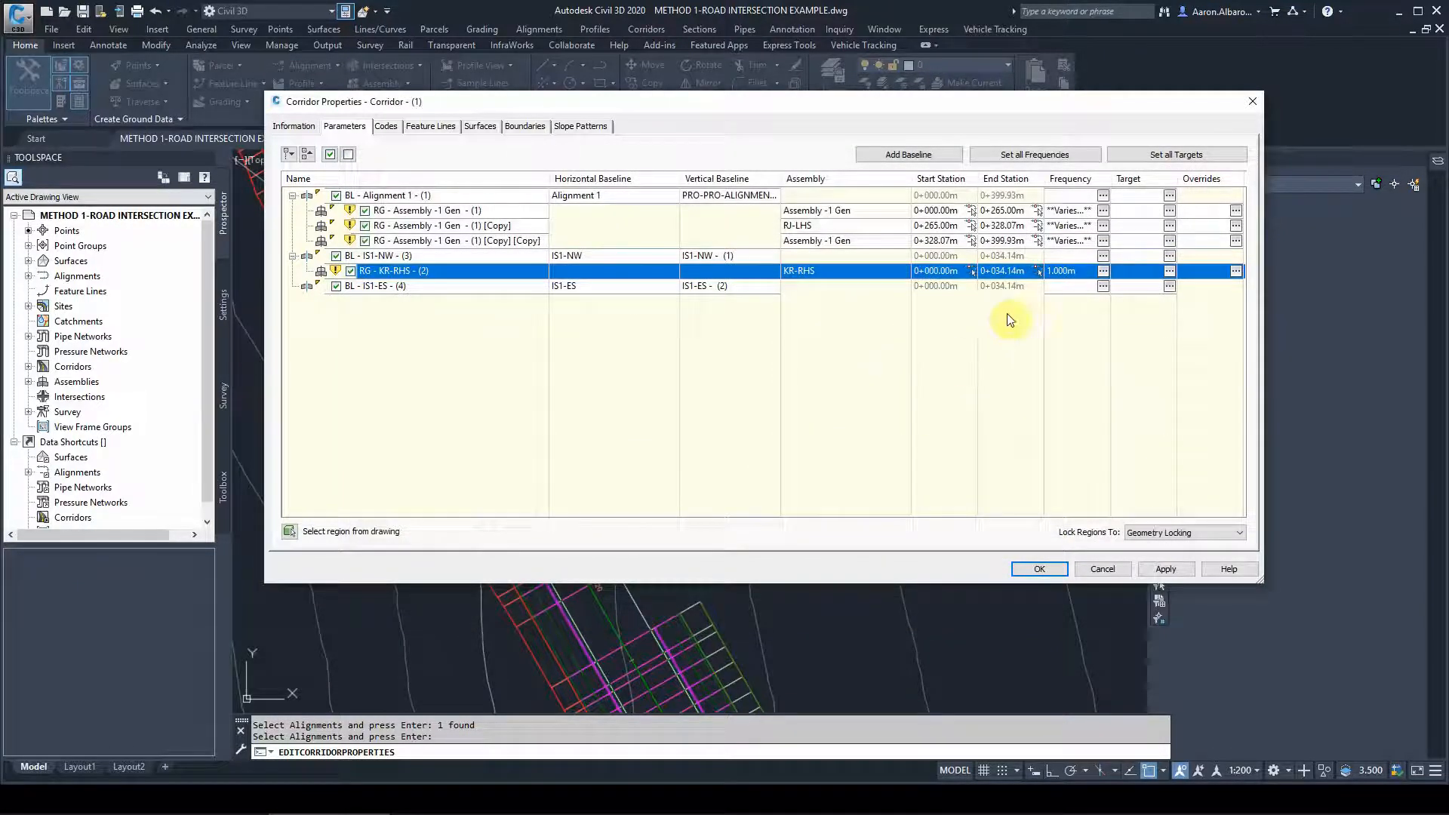
# Add a region with the KR-RHS assembly to the BL - IS1-ES baseline and expand that baseline
pyautogui.rightClick(842, 289)
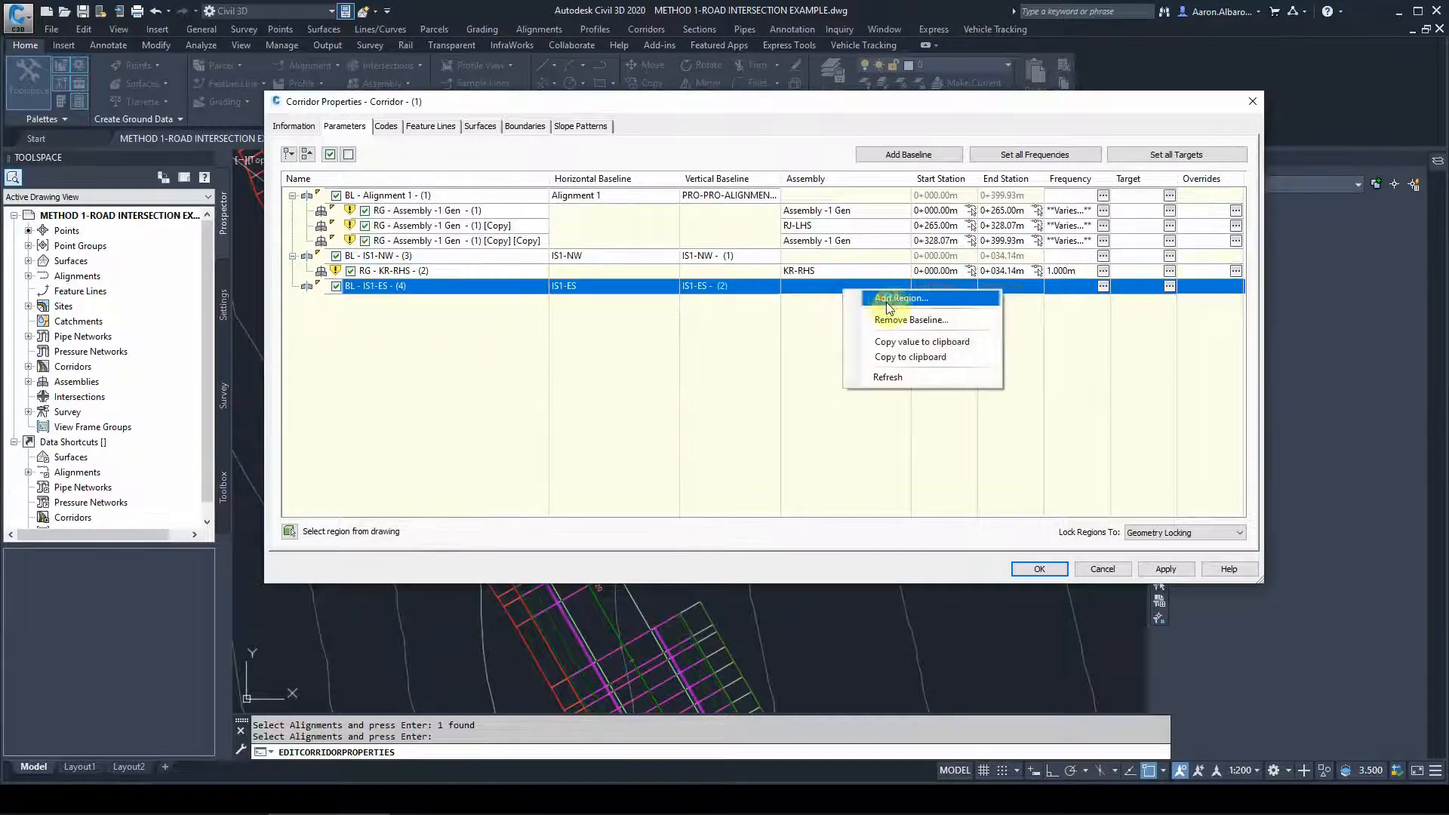
pyautogui.click(885, 301)
pyautogui.click(736, 385)
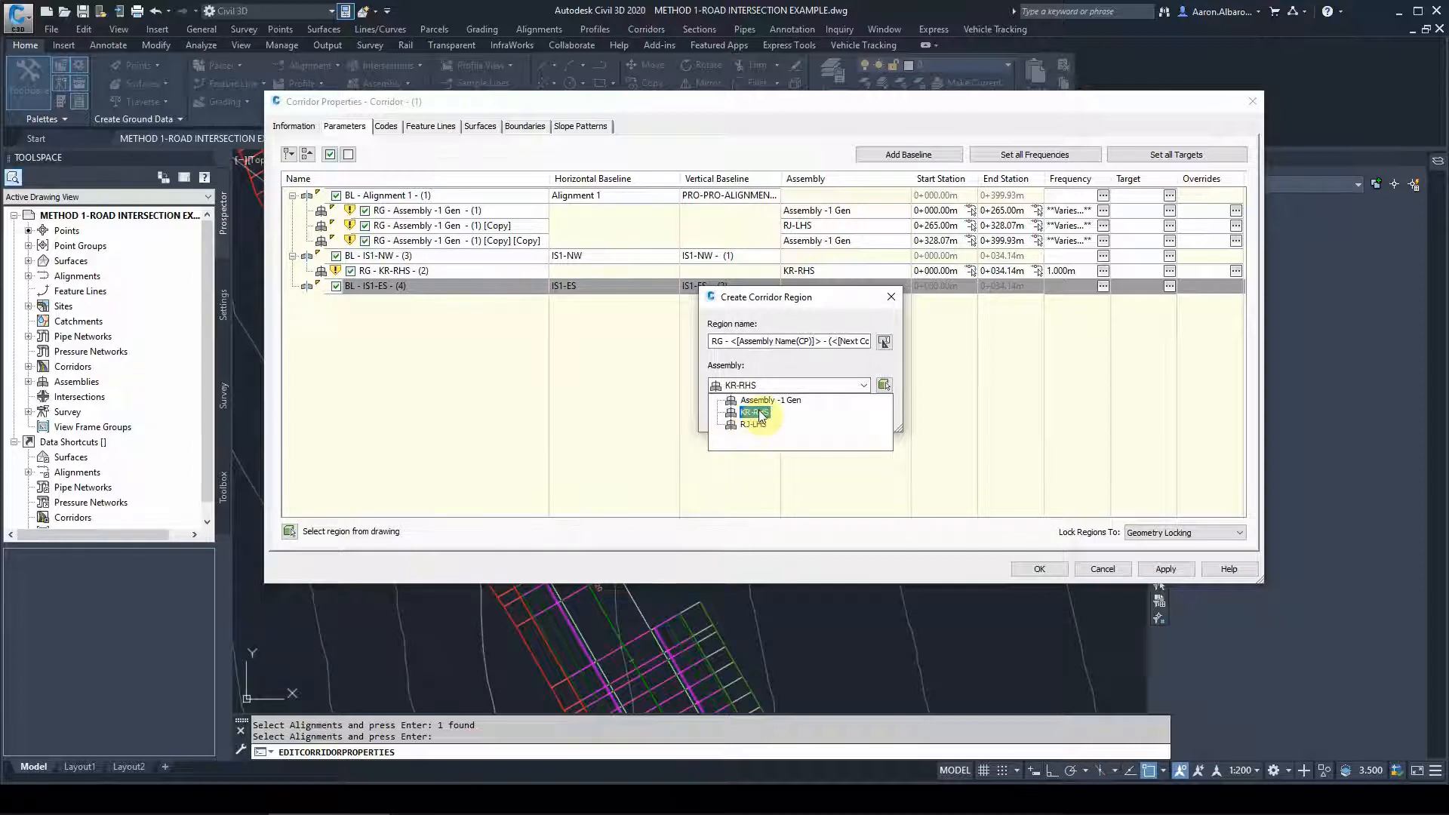
pyautogui.click(749, 413)
pyautogui.click(741, 415)
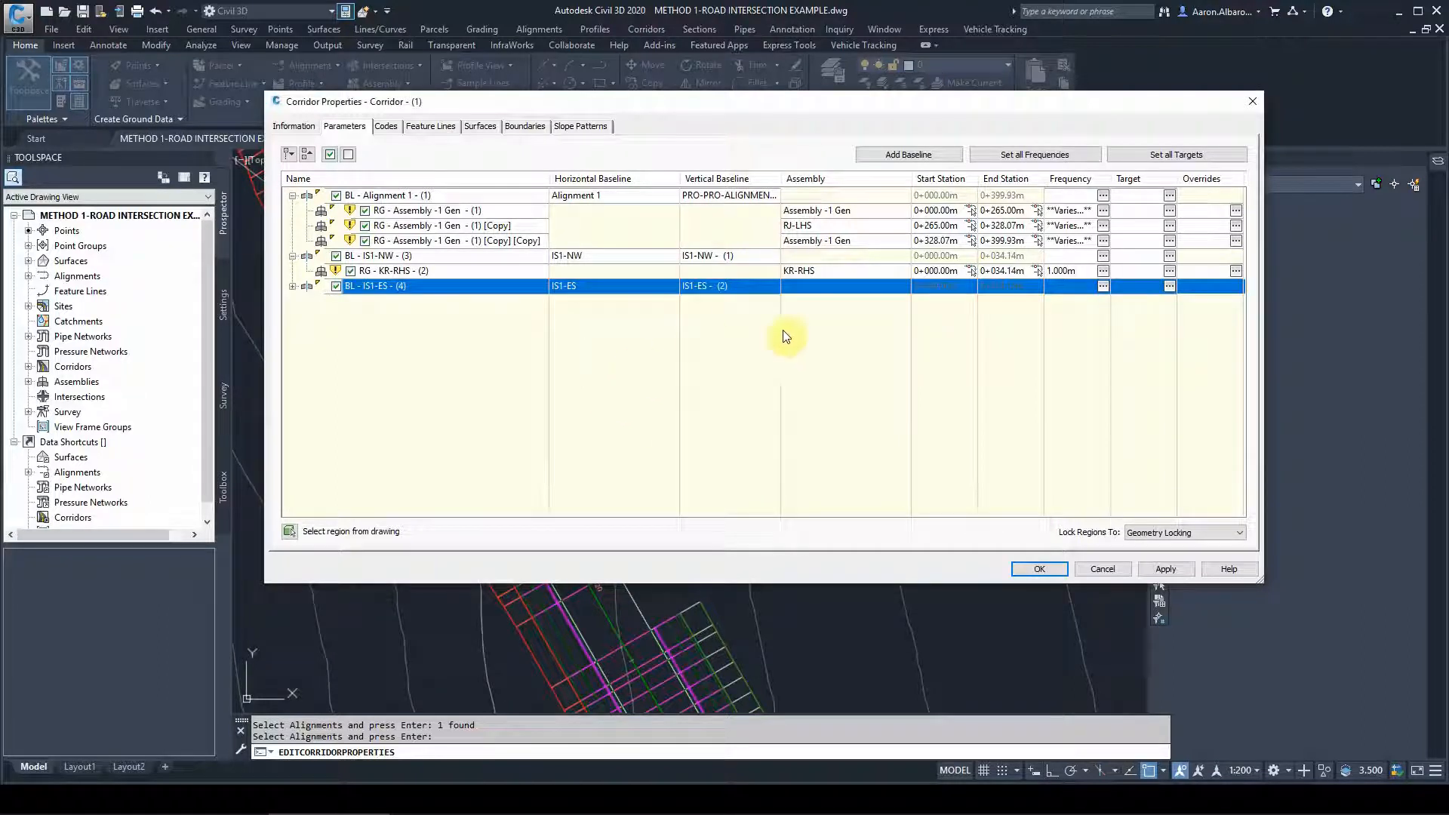
pyautogui.click(292, 286)
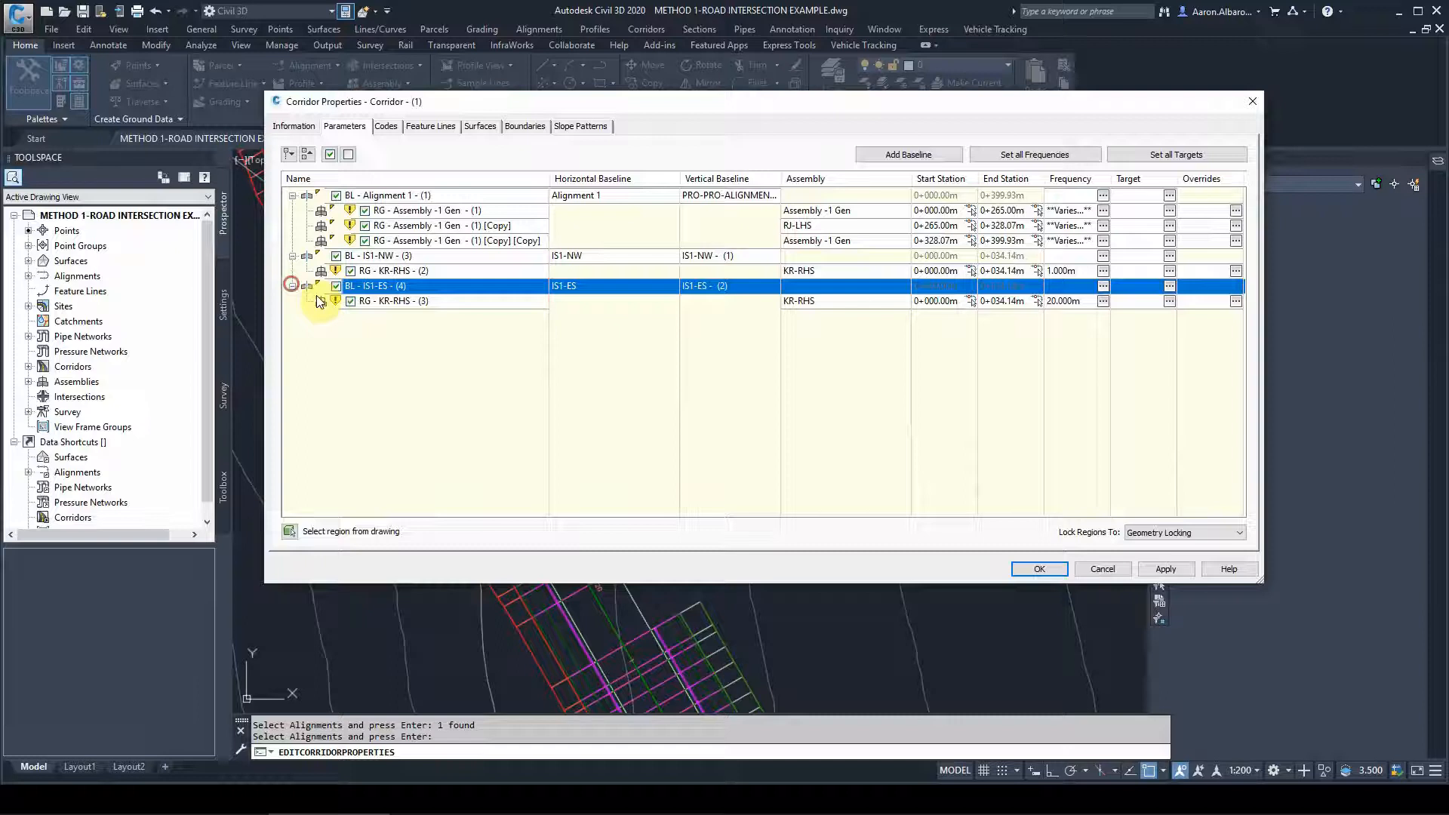
# Set the IS1-ES region's assembly frequency to 1 m along tangents, curves, spirals and vertical curves
pyautogui.click(1103, 301)
pyautogui.doubleClick(762, 246)
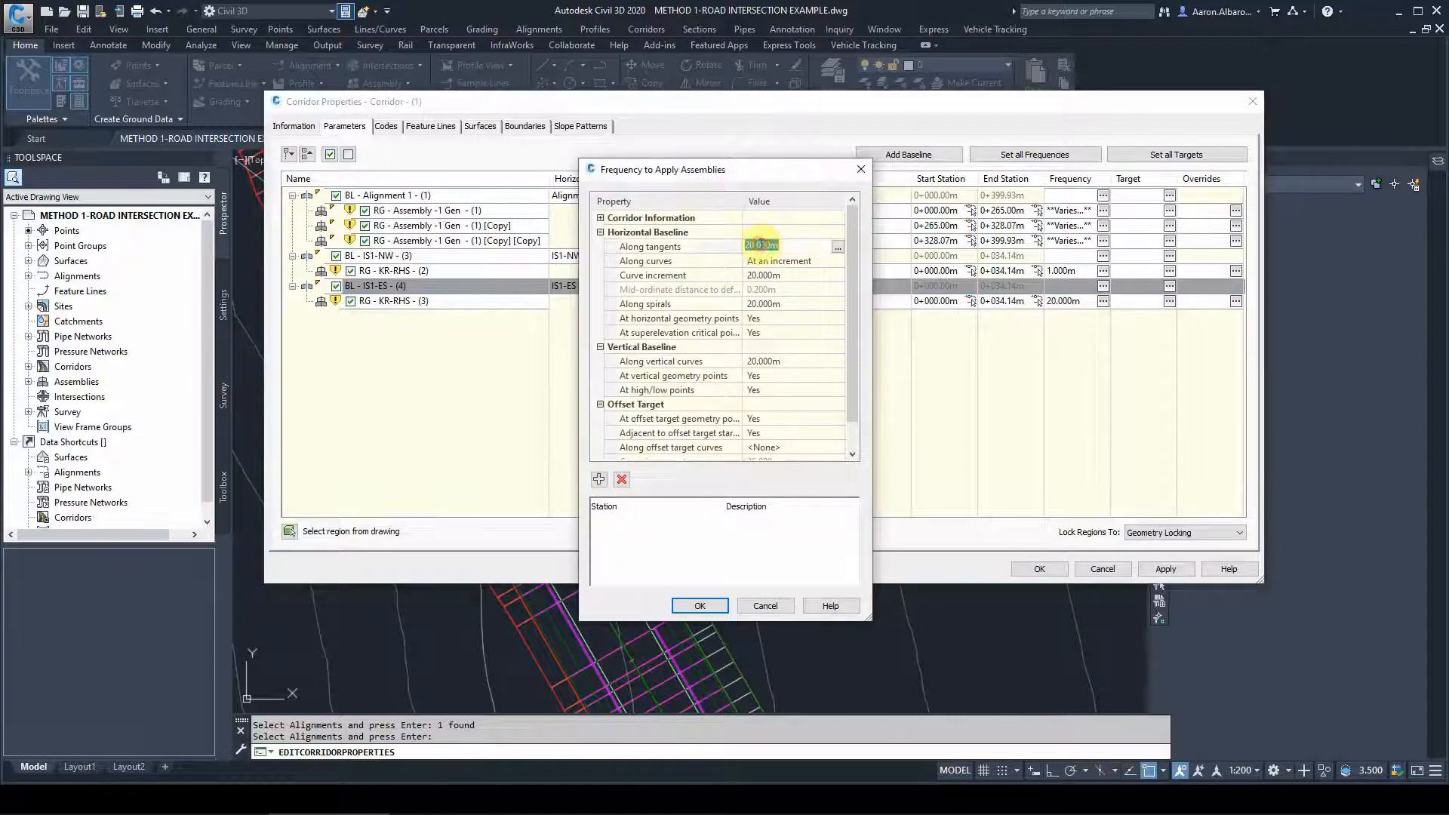
pyautogui.write('1')
pyautogui.doubleClick(753, 275)
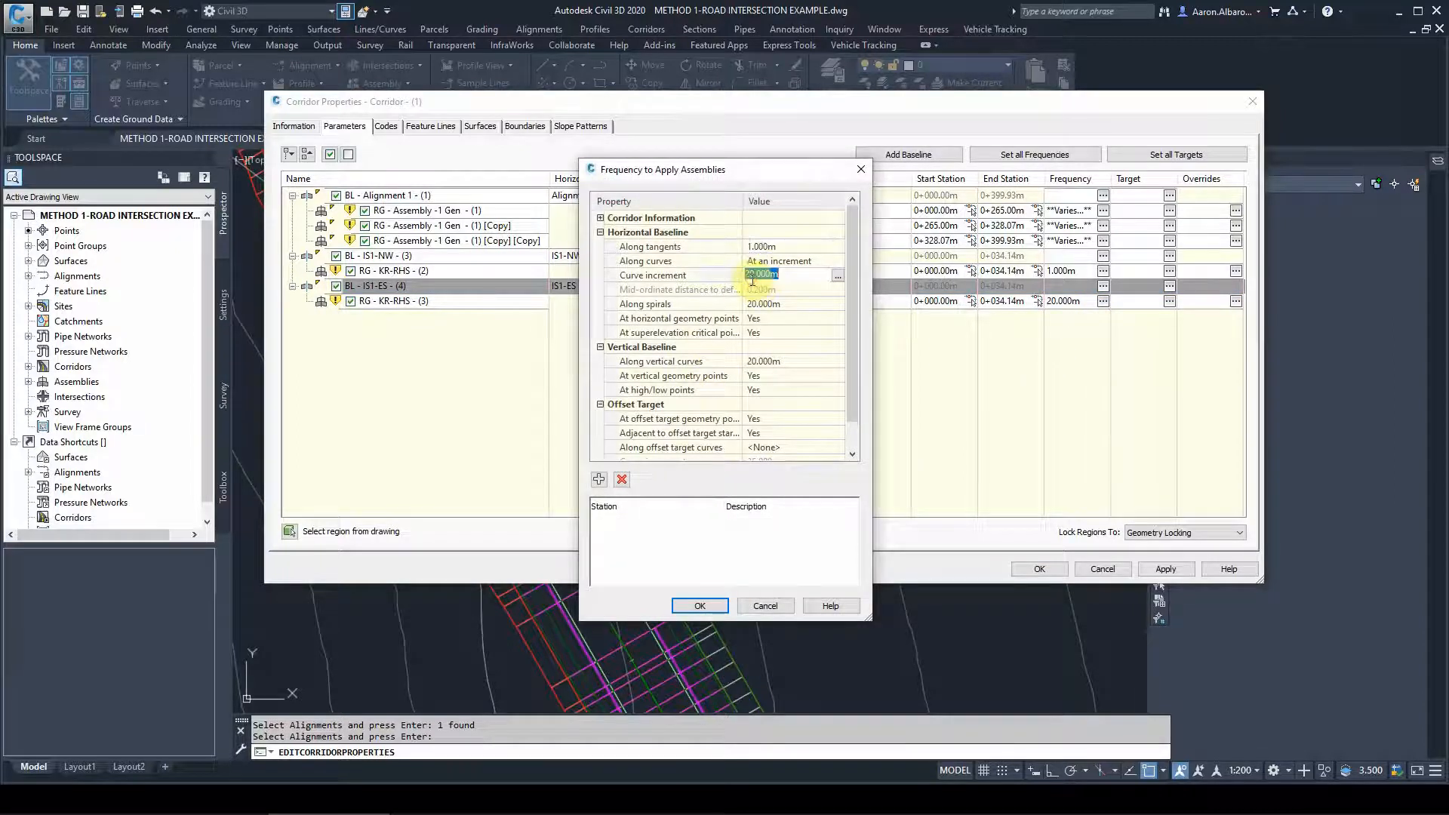
pyautogui.write('1')
pyautogui.press('Return')
pyautogui.doubleClick(754, 304)
pyautogui.write('1')
pyautogui.press('Return')
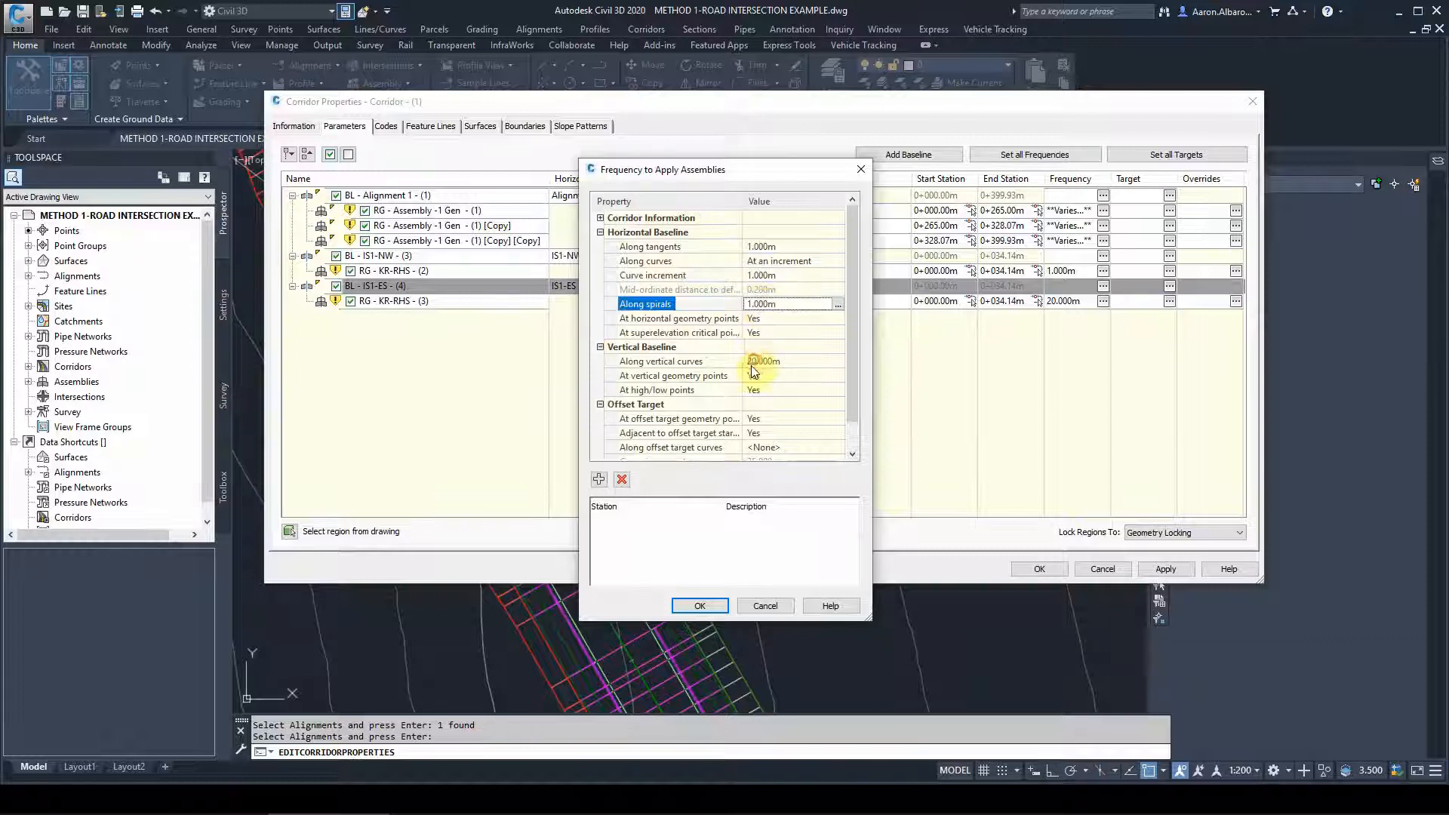
pyautogui.doubleClick(755, 362)
pyautogui.write('1')
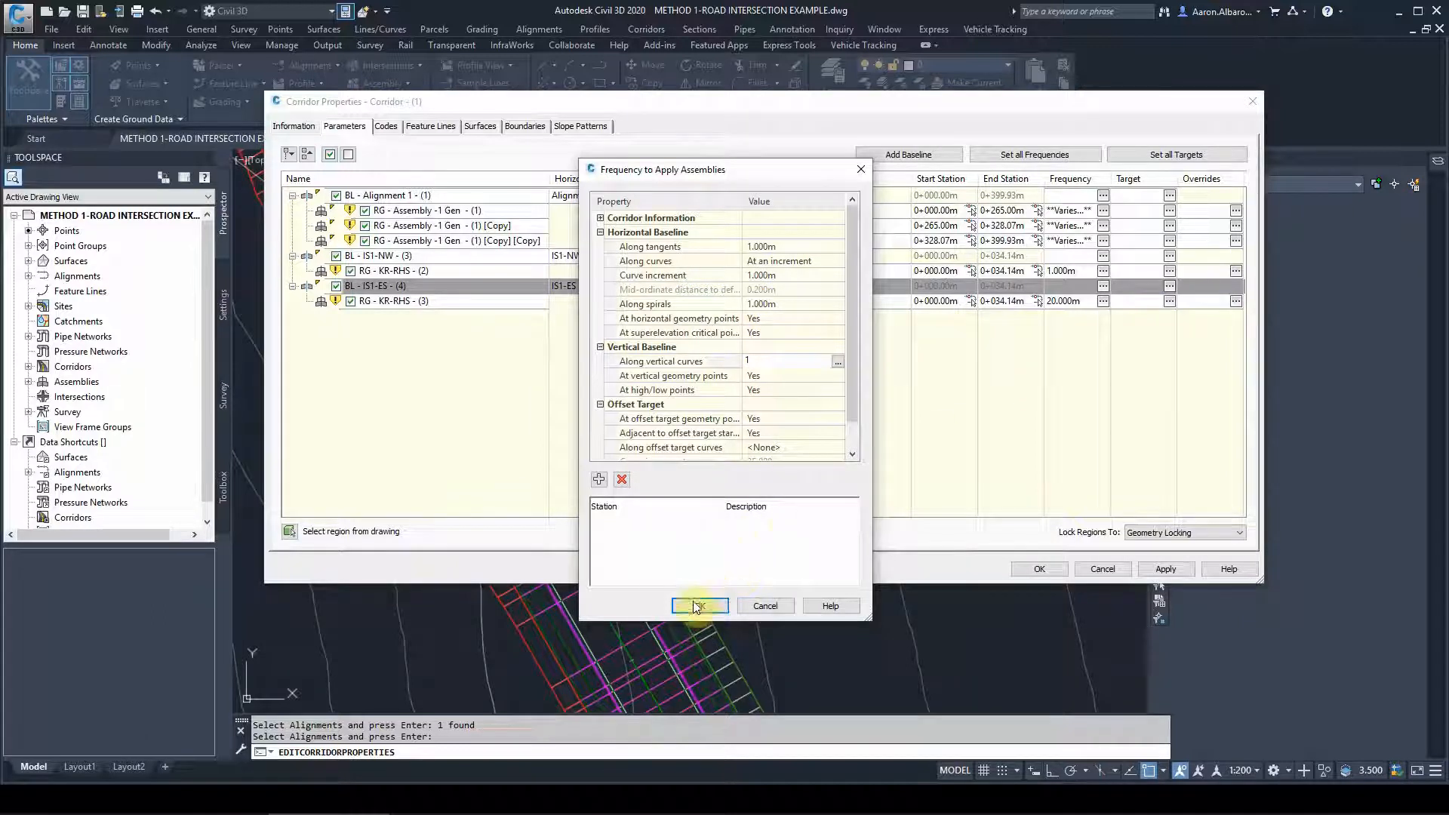
pyautogui.click(696, 606)
# Assign the EG surface as the daylight target surface of the IS1-ES baseline's KR-RHS region
pyautogui.click(1169, 301)
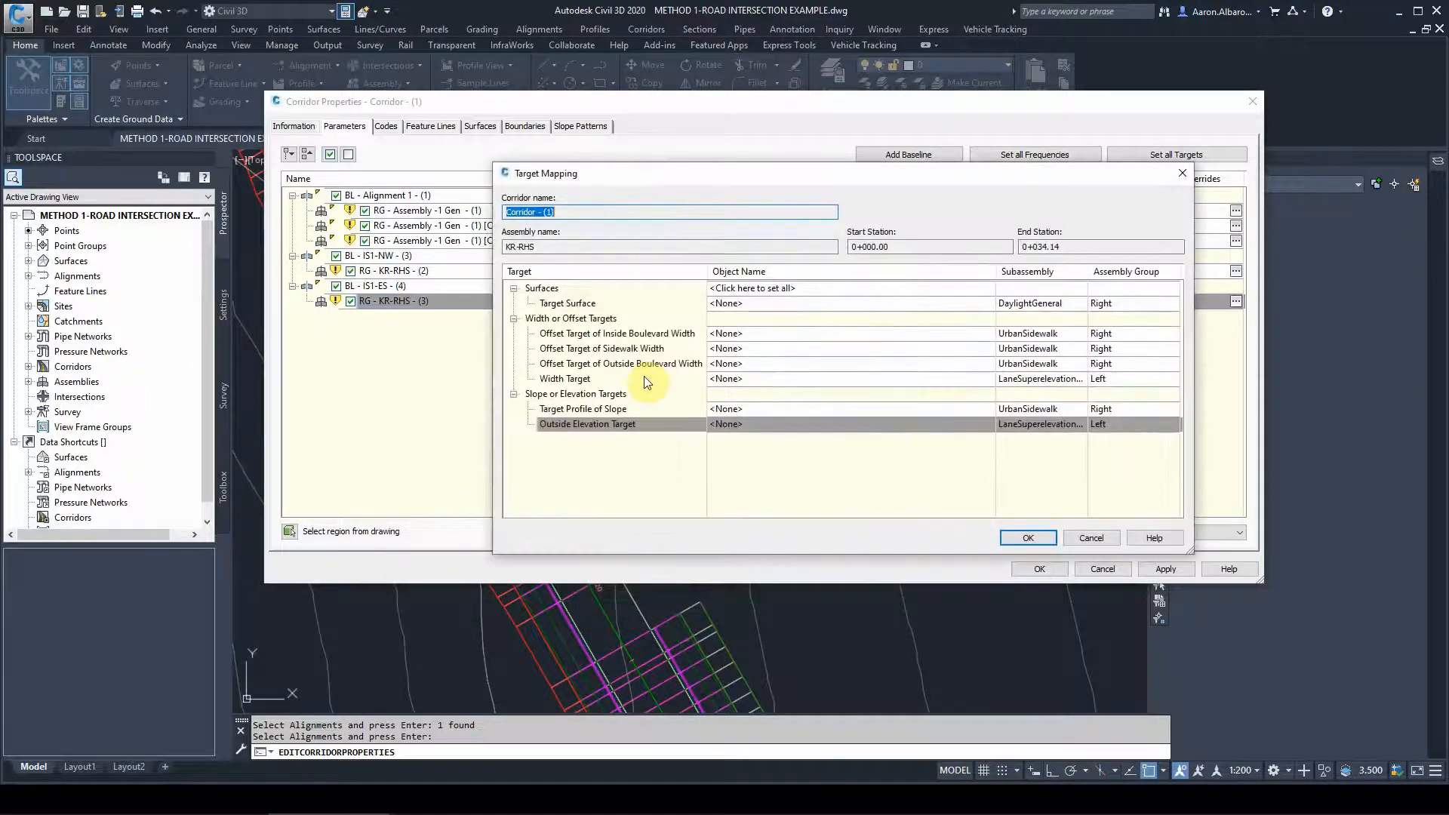
pyautogui.click(718, 303)
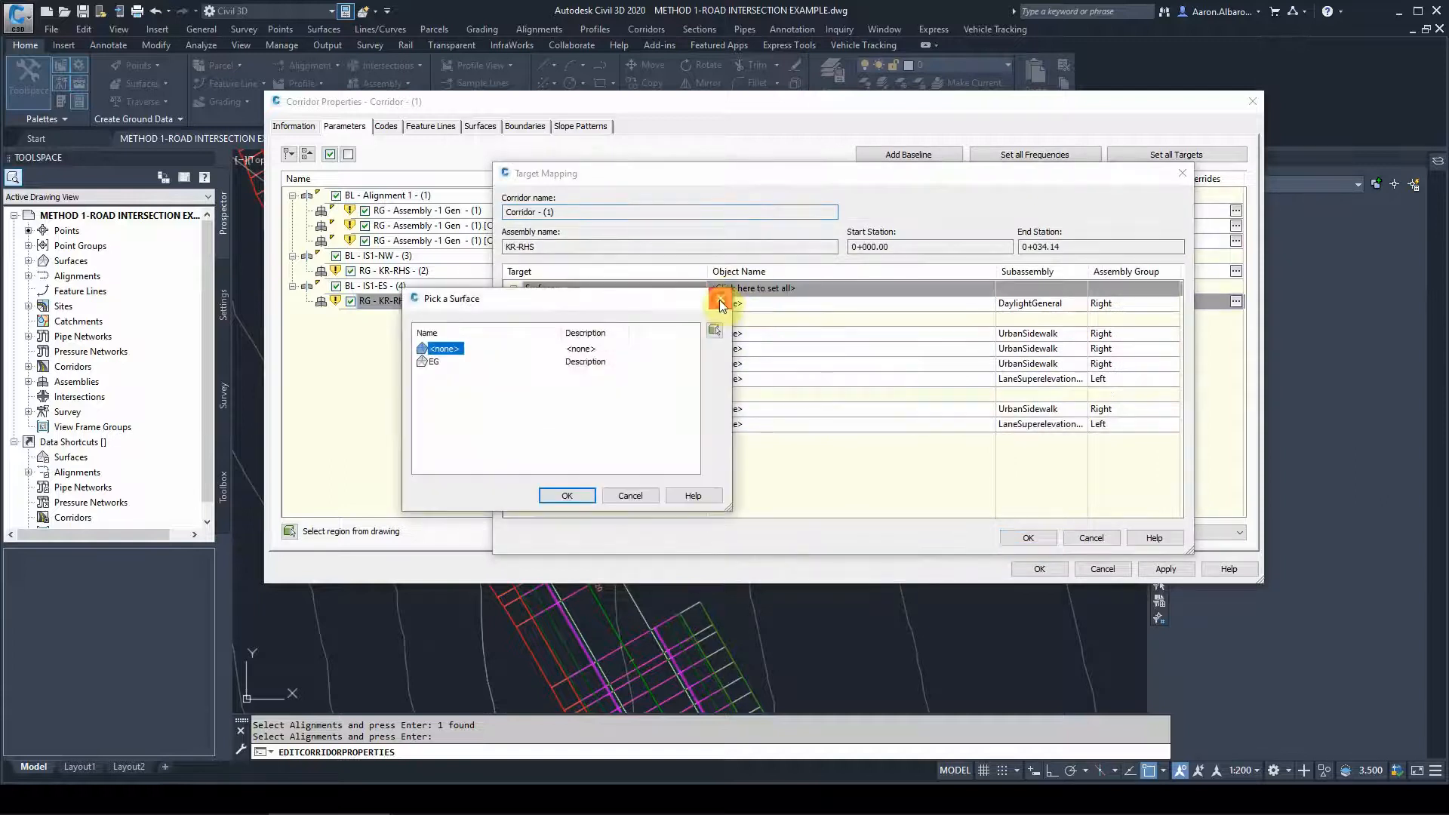
pyautogui.click(720, 301)
pyautogui.click(722, 303)
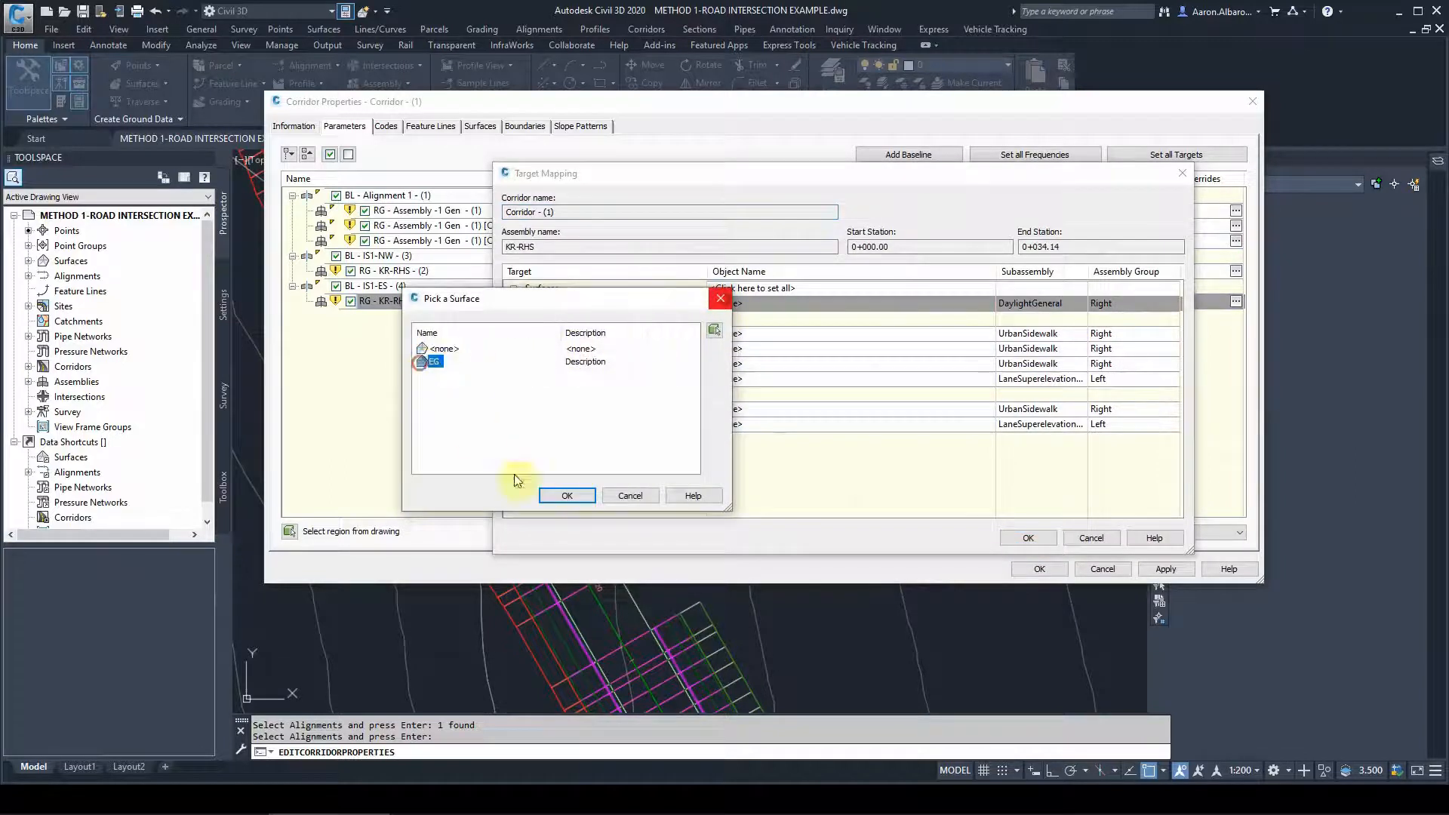
pyautogui.click(566, 495)
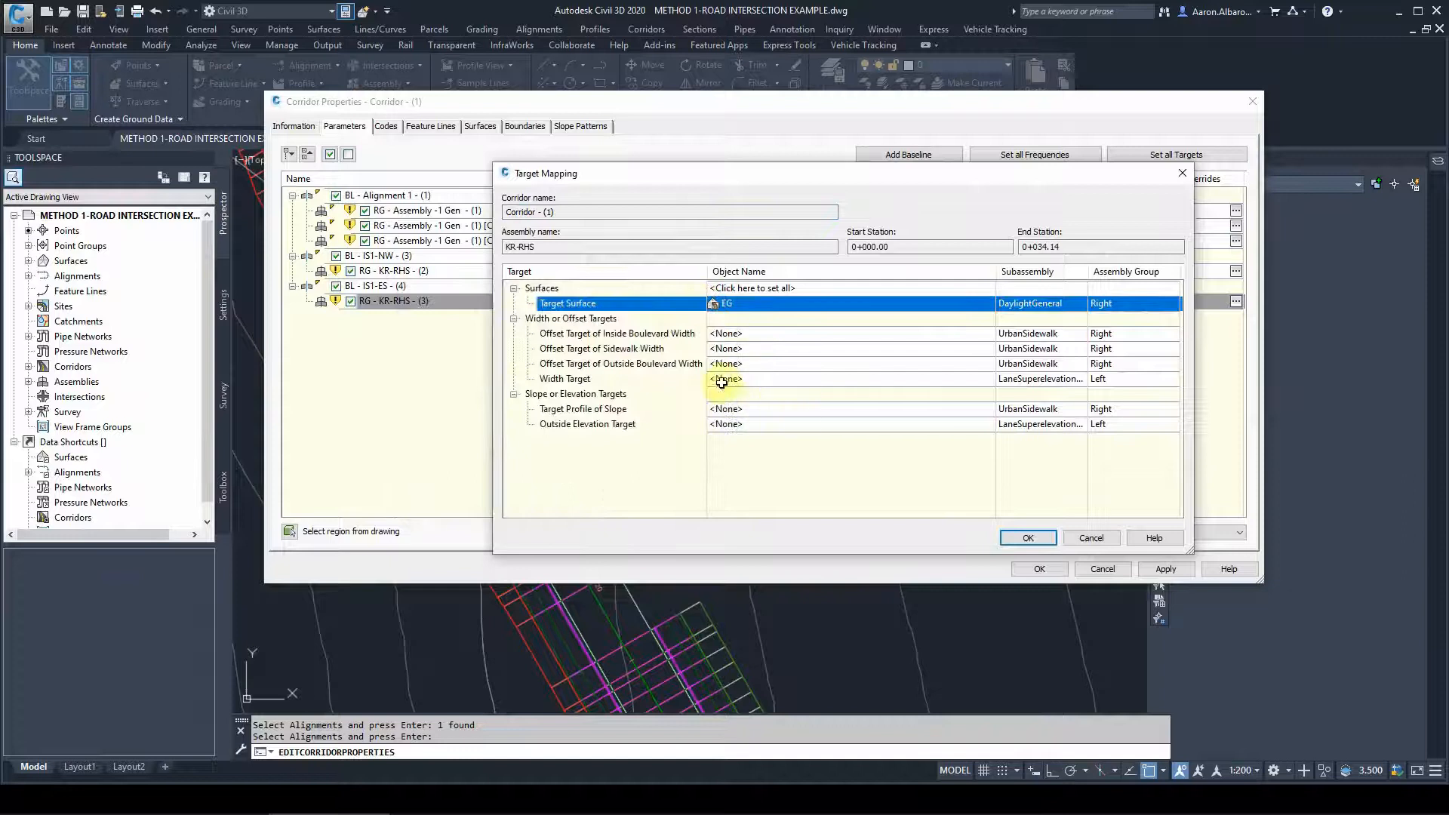
# Set Alignment 2 and Alignment 1-Left-3.600 as the left lane's width targets in the IS1-ES region
pyautogui.click(800, 380)
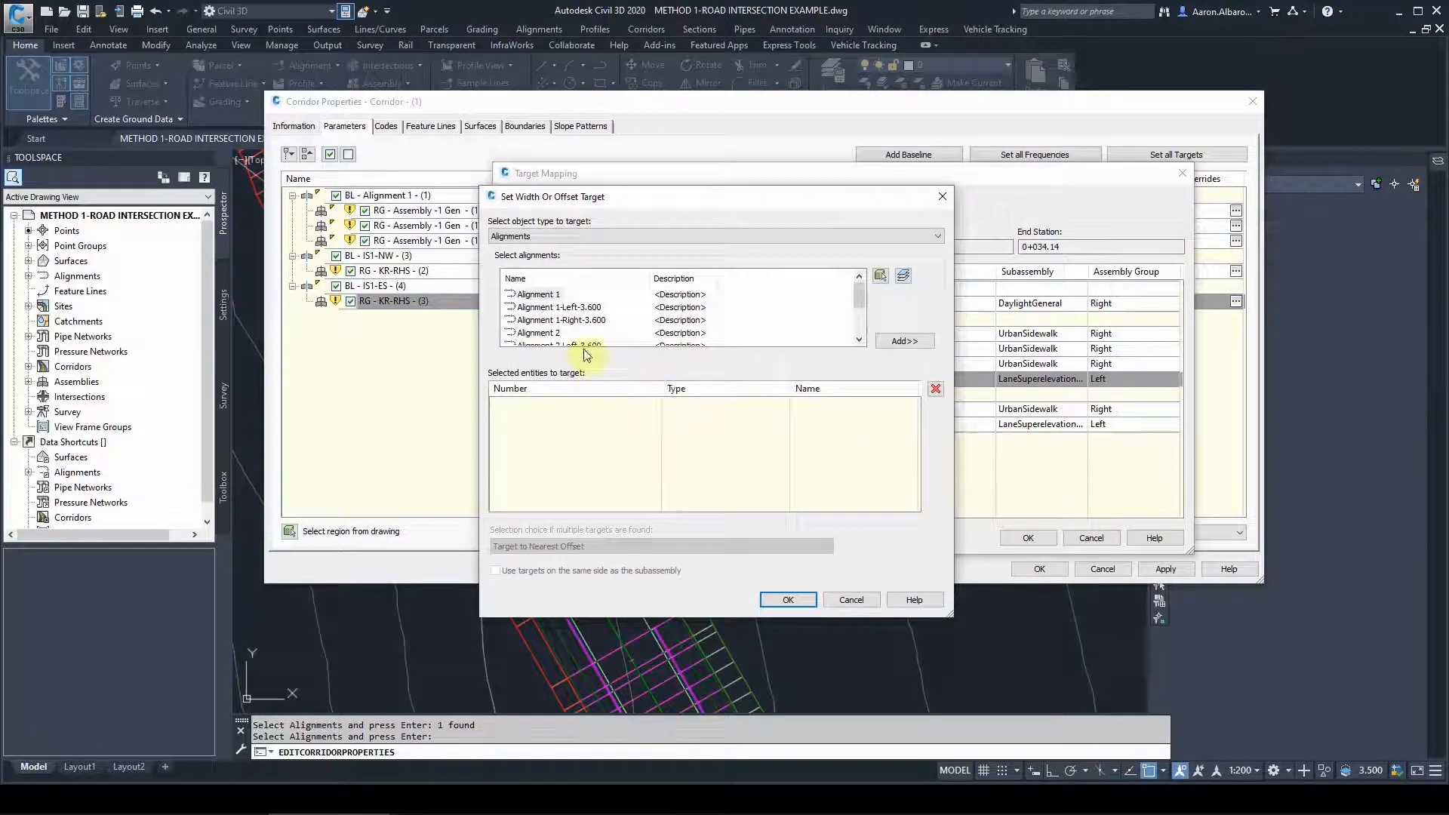
pyautogui.click(531, 332)
pyautogui.click(892, 340)
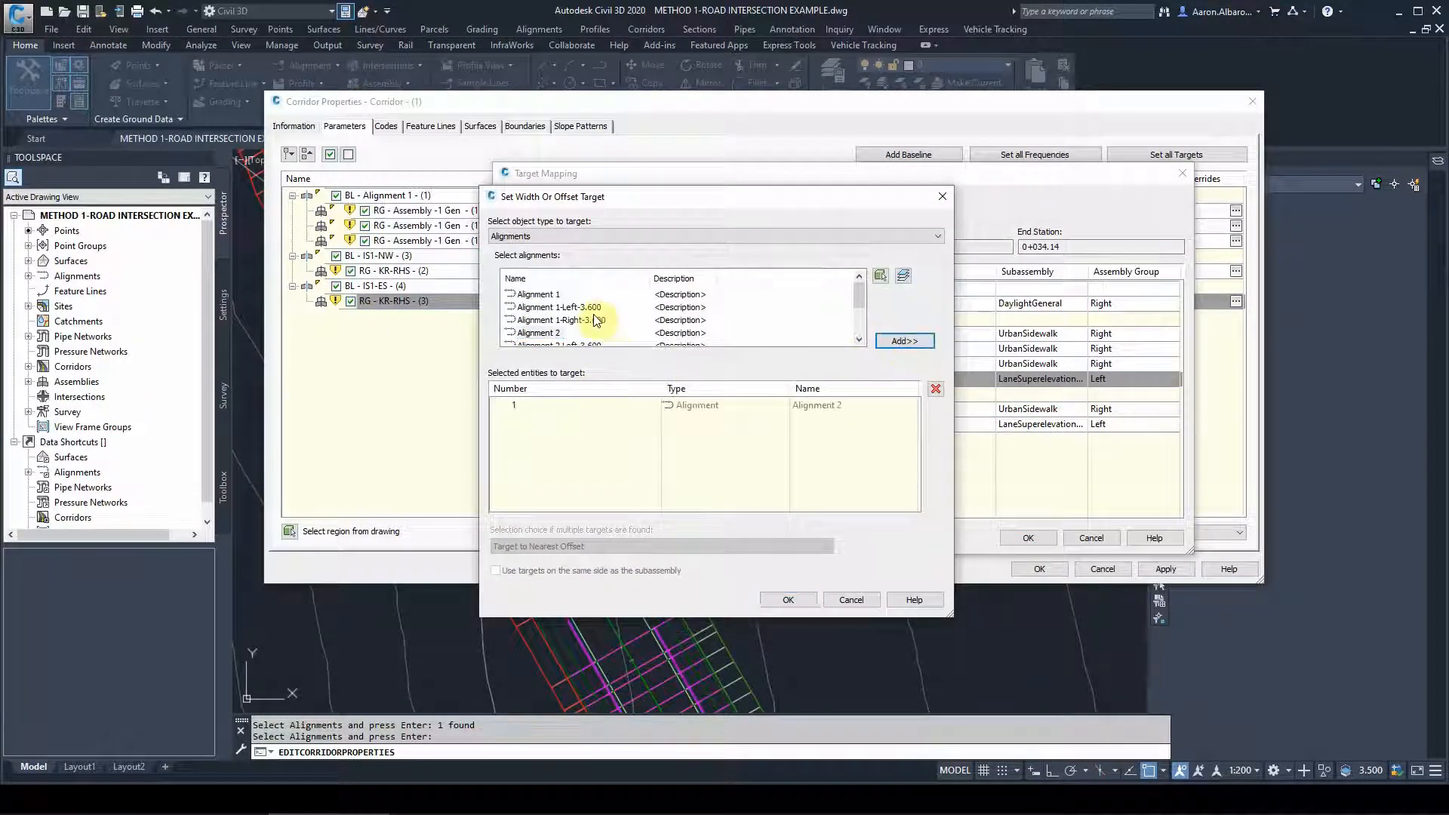
pyautogui.click(554, 310)
pyautogui.click(904, 340)
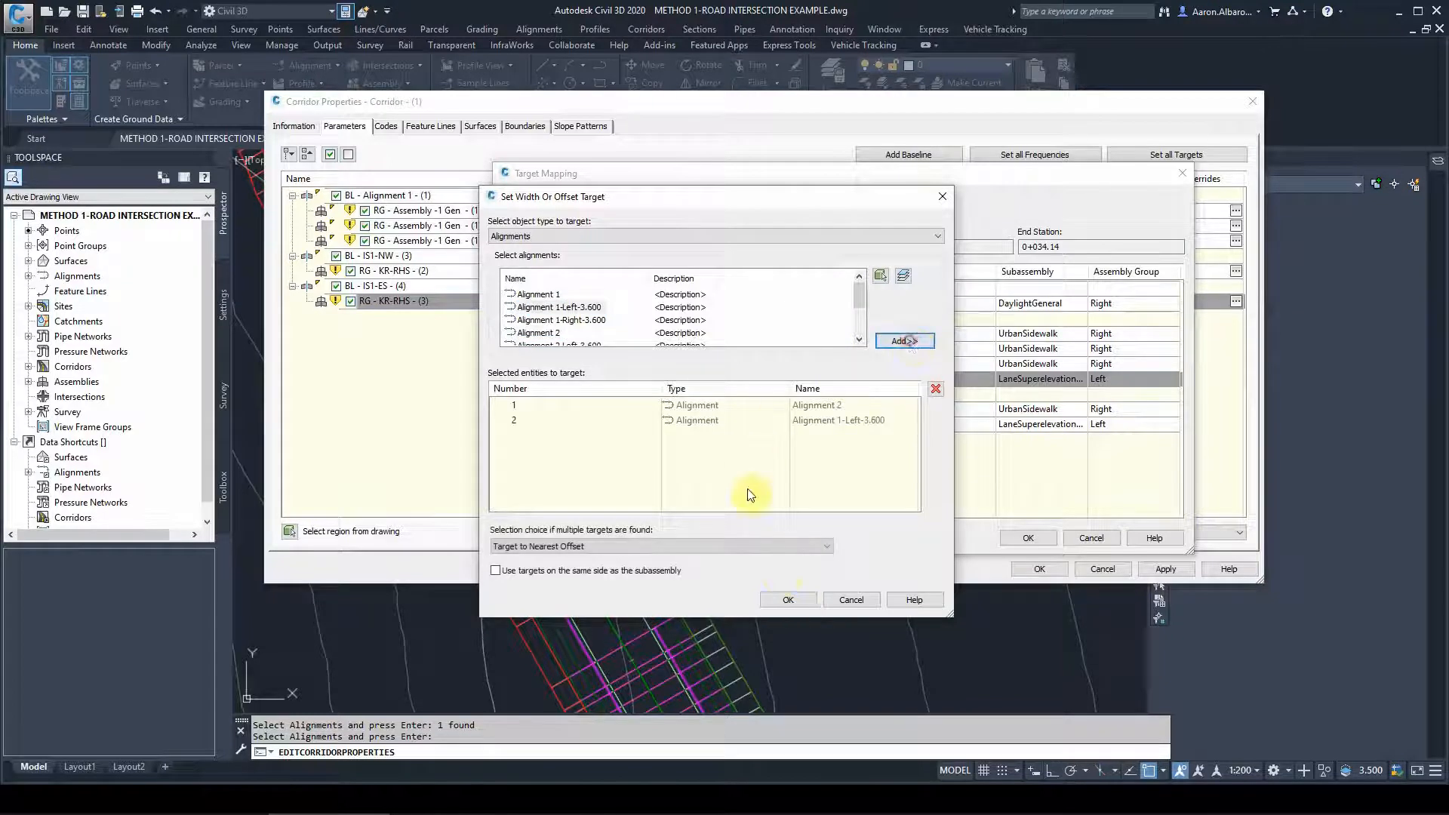
pyautogui.click(788, 600)
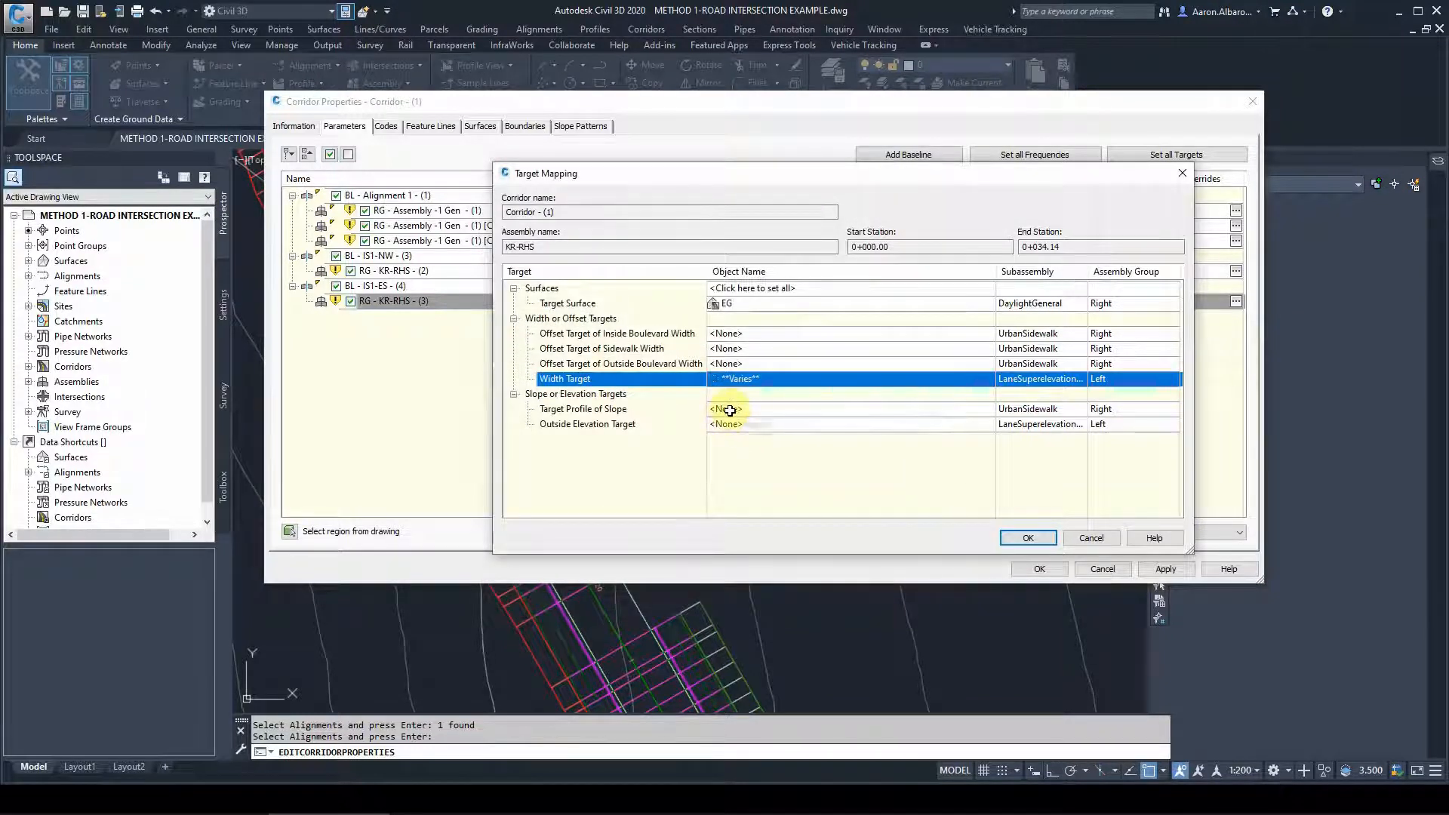
# Add Alignment 2's PRO-PRO-ALIGNMENT 2 profile as an outside elevation target for the left lane of the IS1-ES region
pyautogui.click(781, 424)
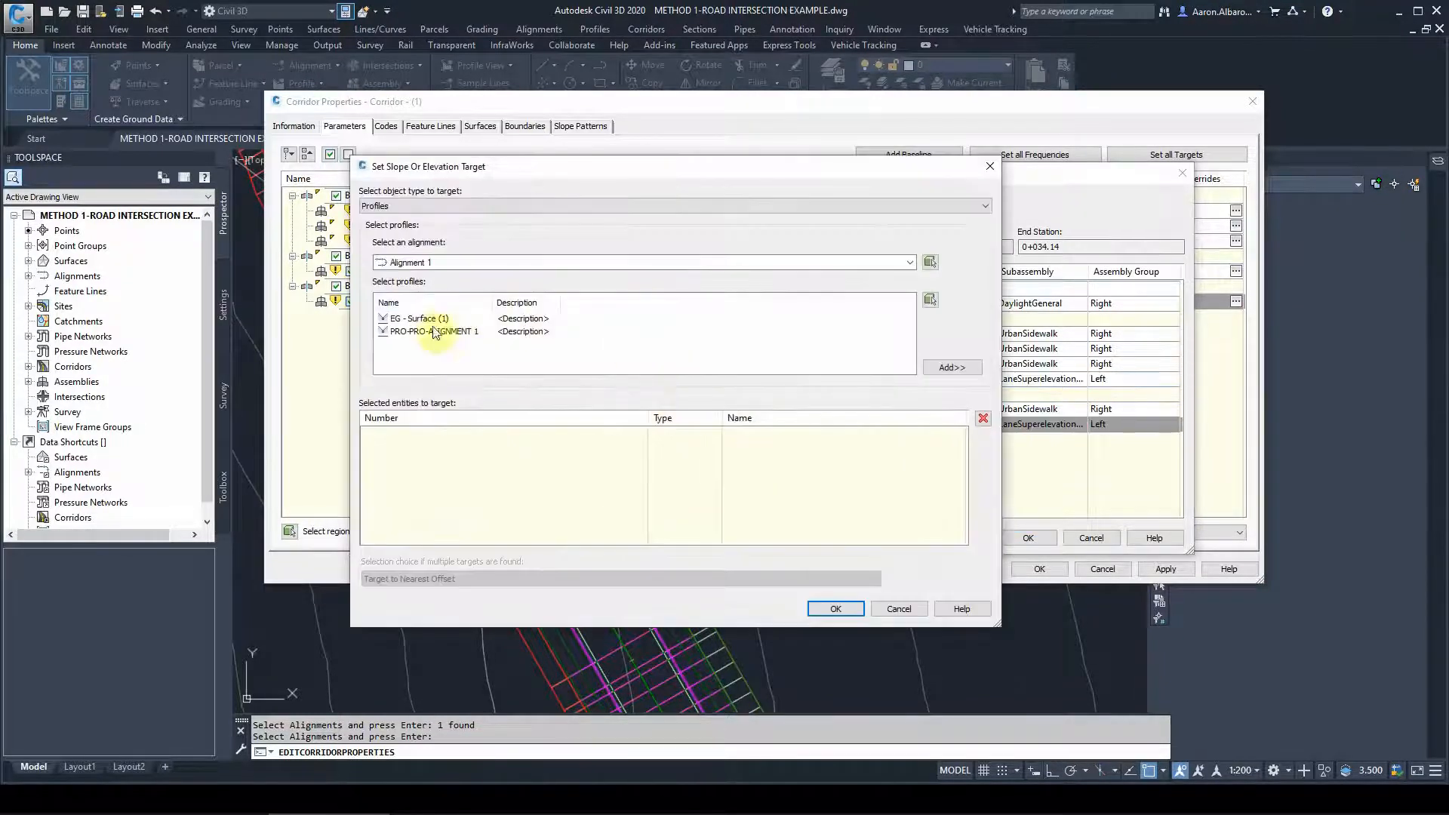
pyautogui.click(565, 264)
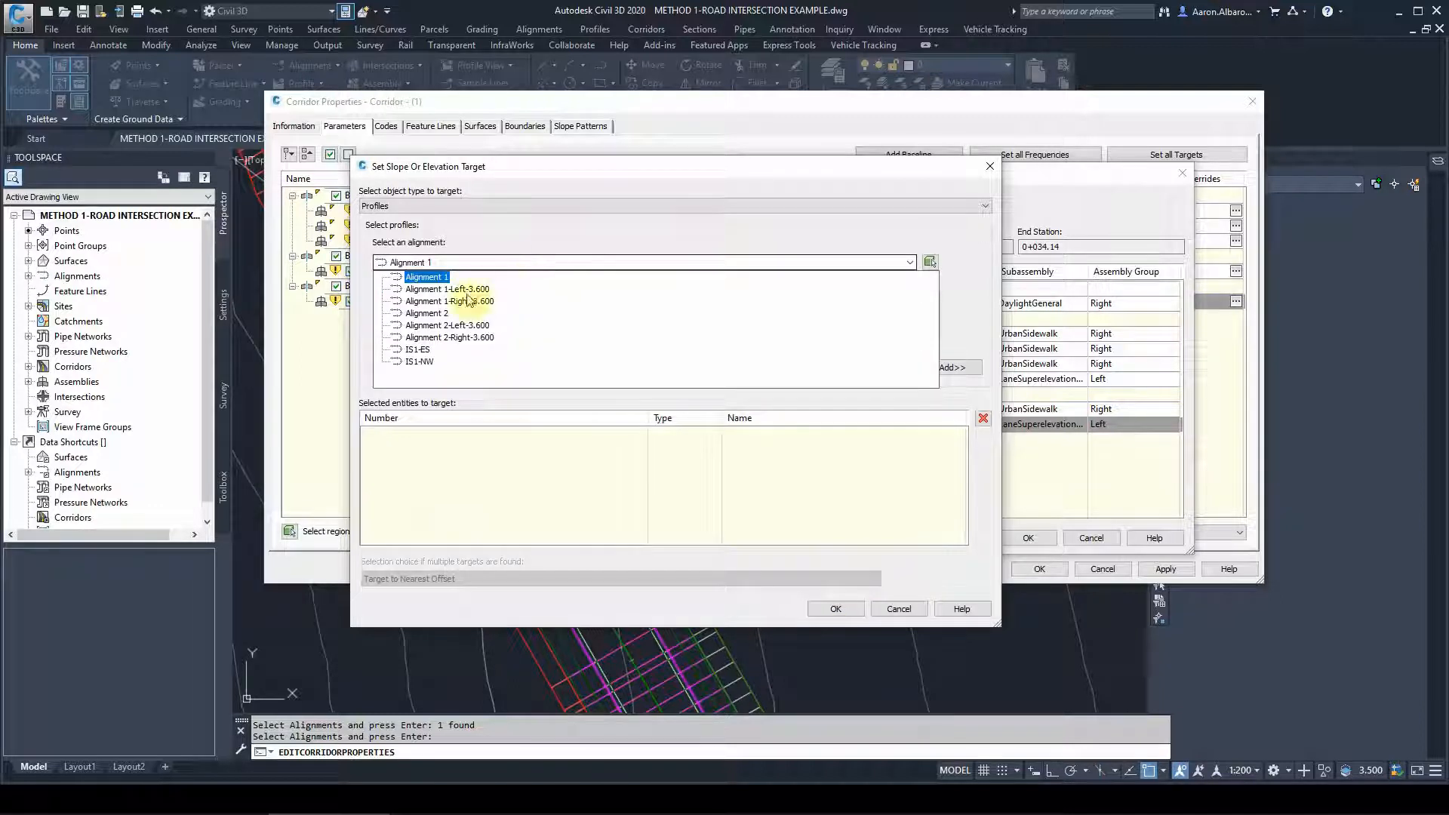
pyautogui.click(460, 287)
pyautogui.click(427, 331)
pyautogui.click(950, 367)
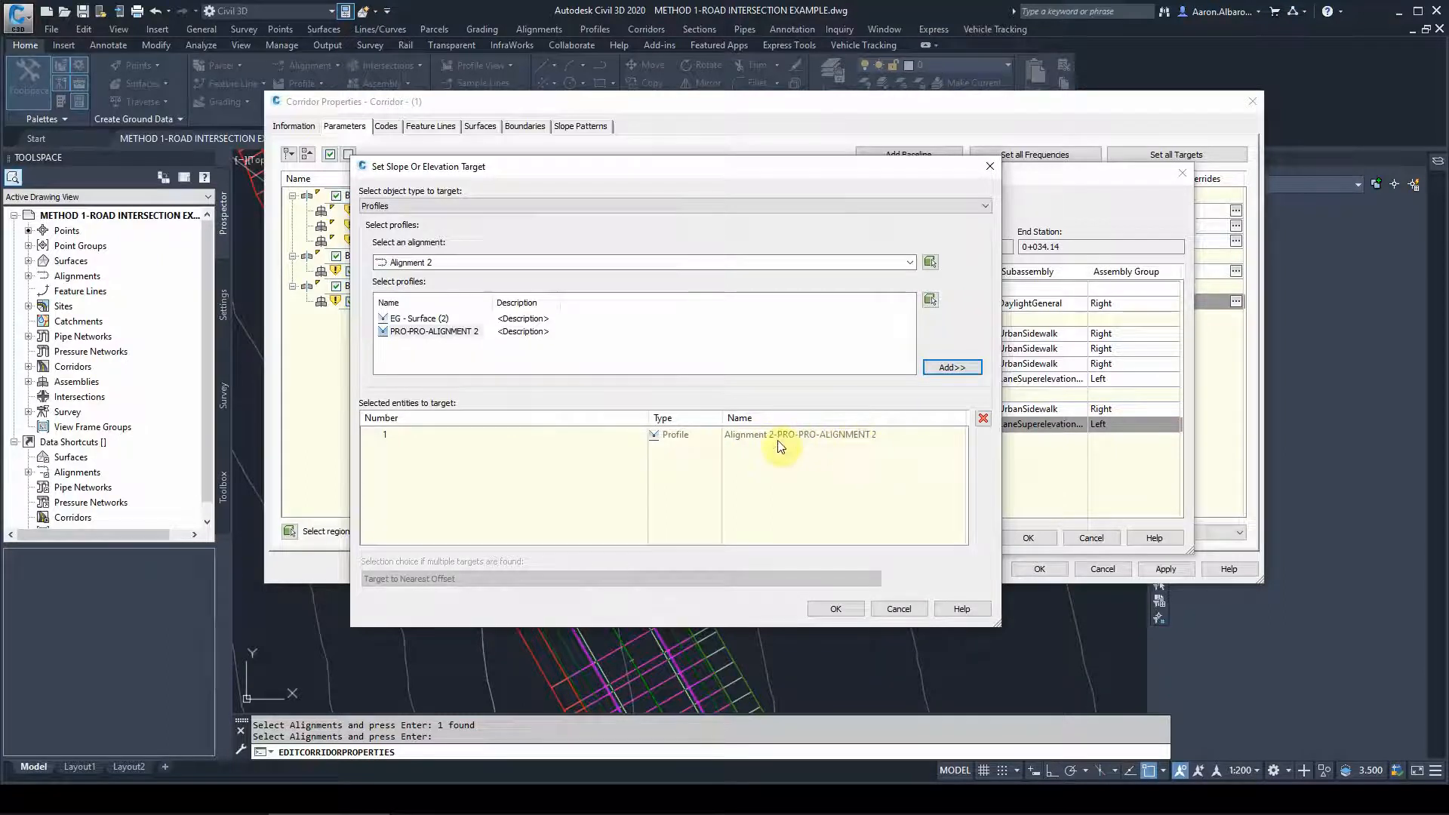
# Add the Alignment 1-Left-3.600 profile as the second outside elevation target of the IS1-ES region and accept the elevation targets
pyautogui.click(438, 262)
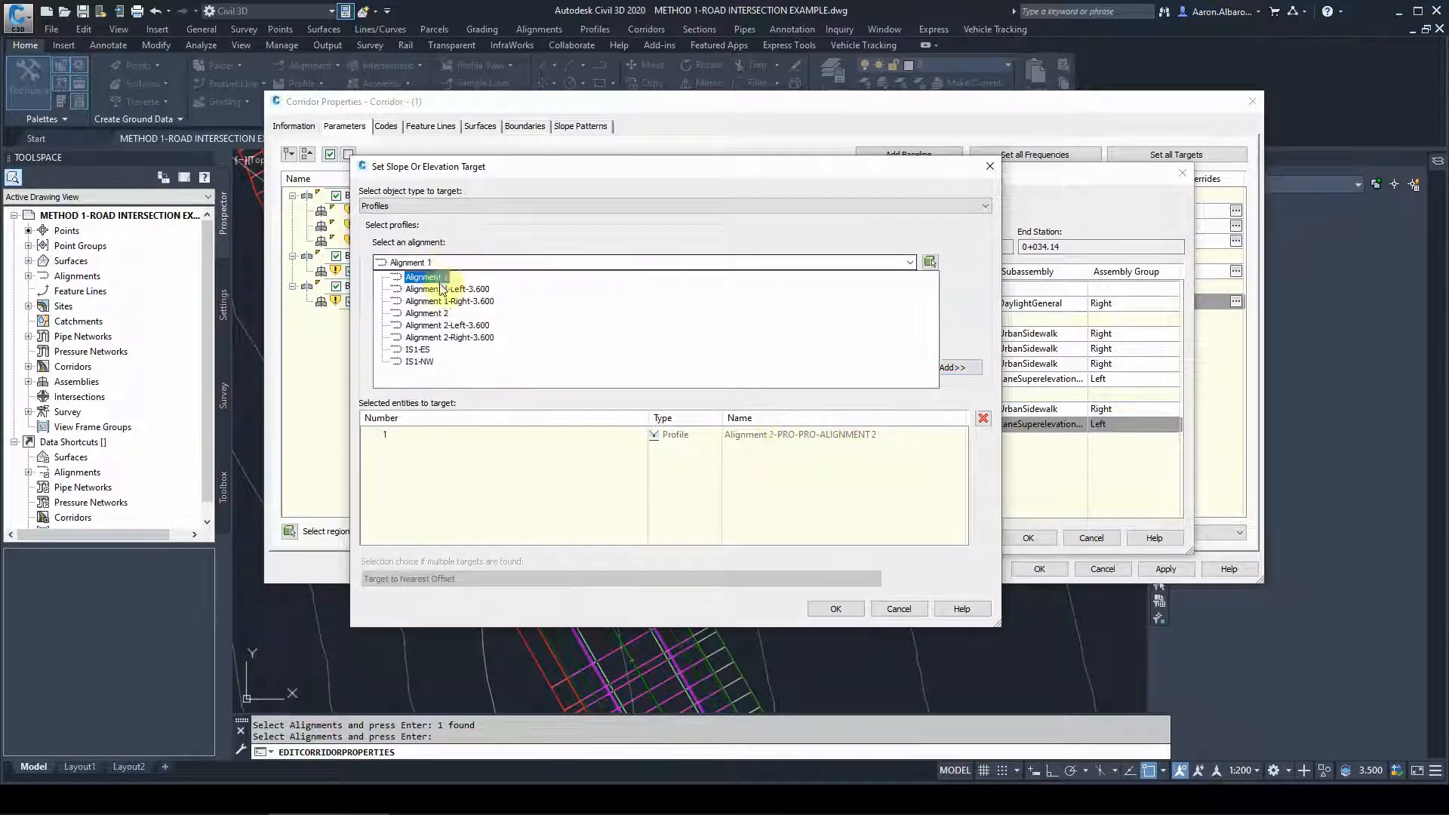
pyautogui.click(442, 289)
pyautogui.click(469, 320)
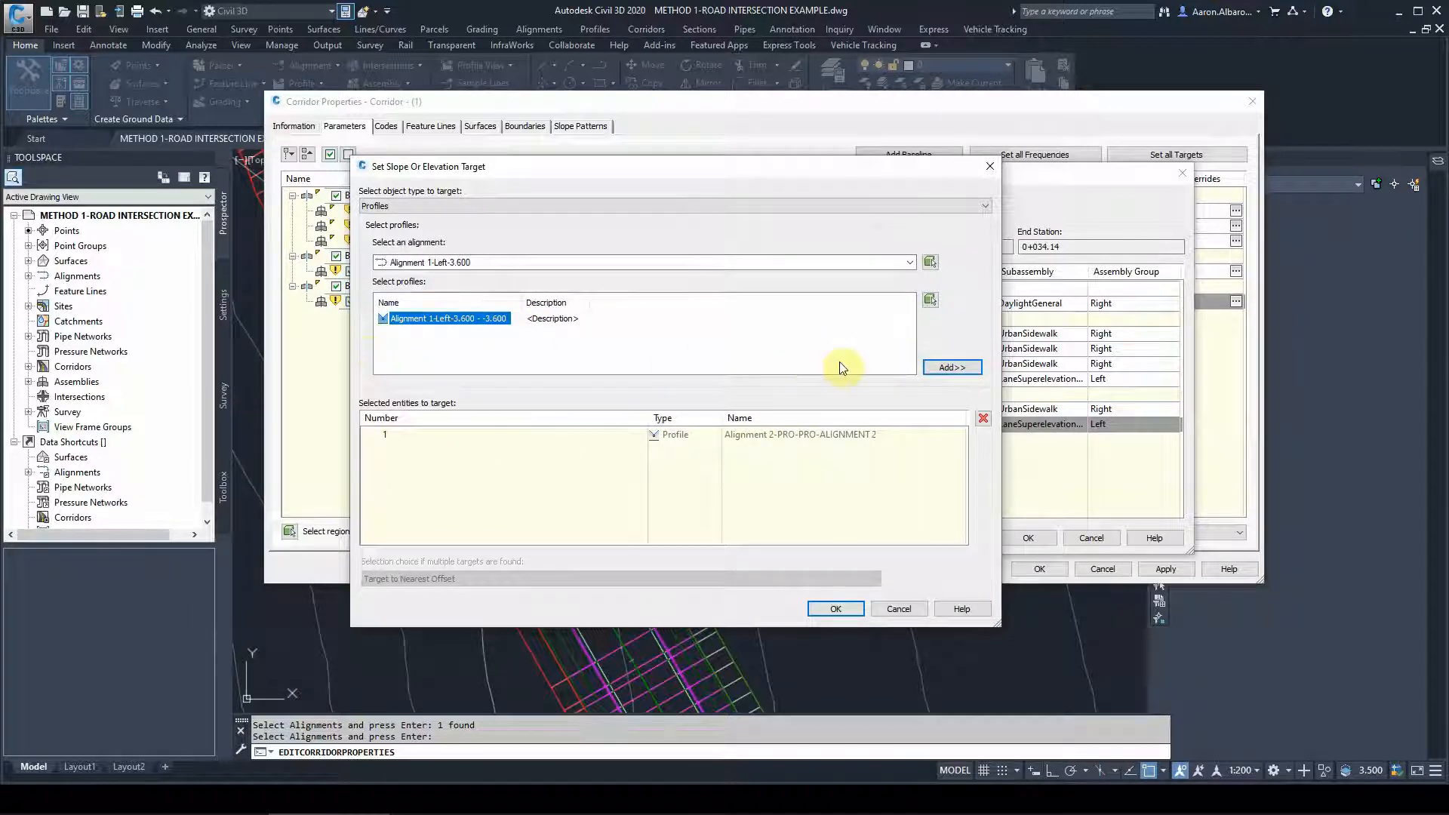
pyautogui.click(952, 367)
pyautogui.click(835, 609)
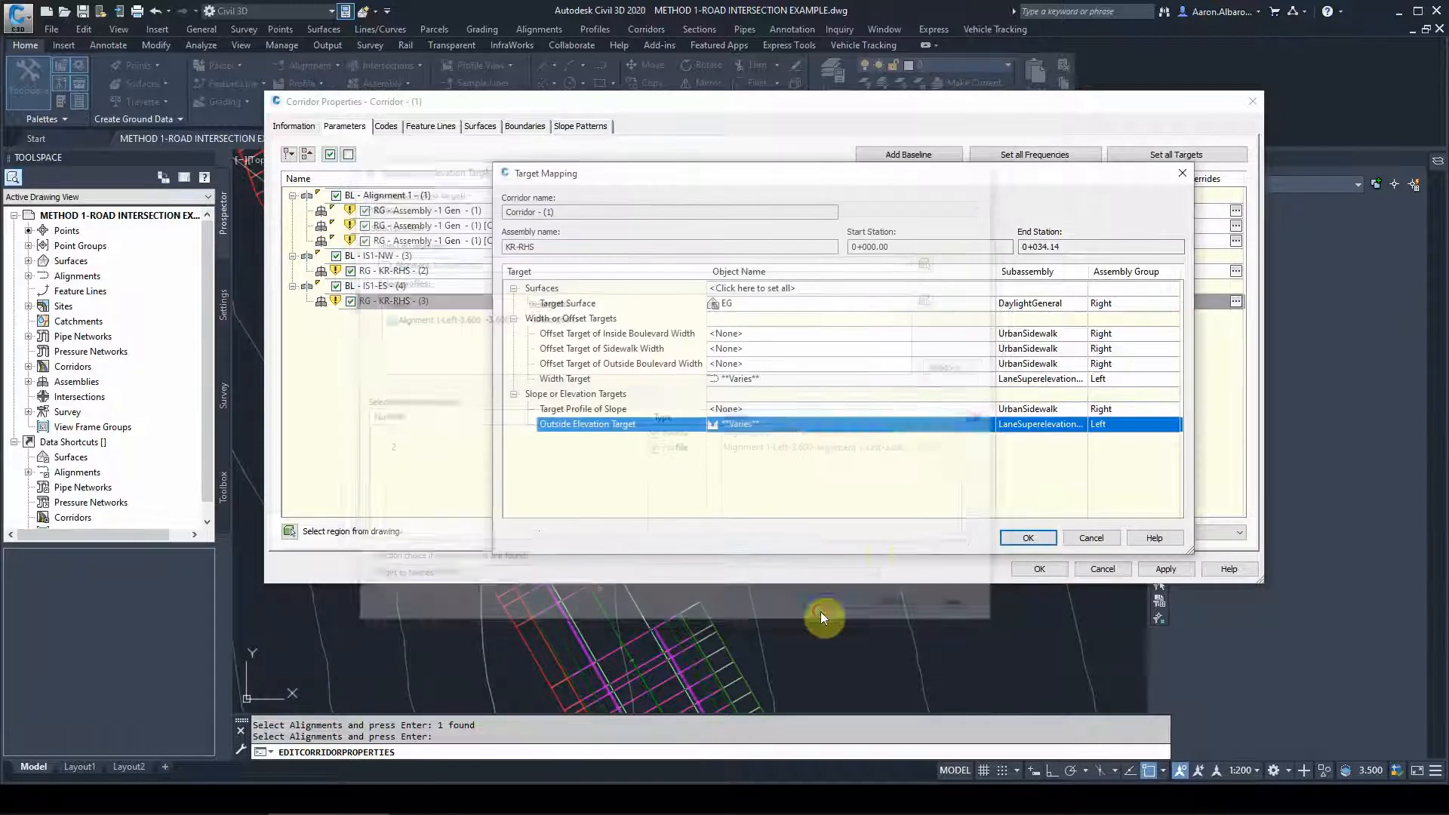
# Accept the IS1-ES region's target mapping, apply the corridor property changes and rebuild the corridor
pyautogui.click(1013, 540)
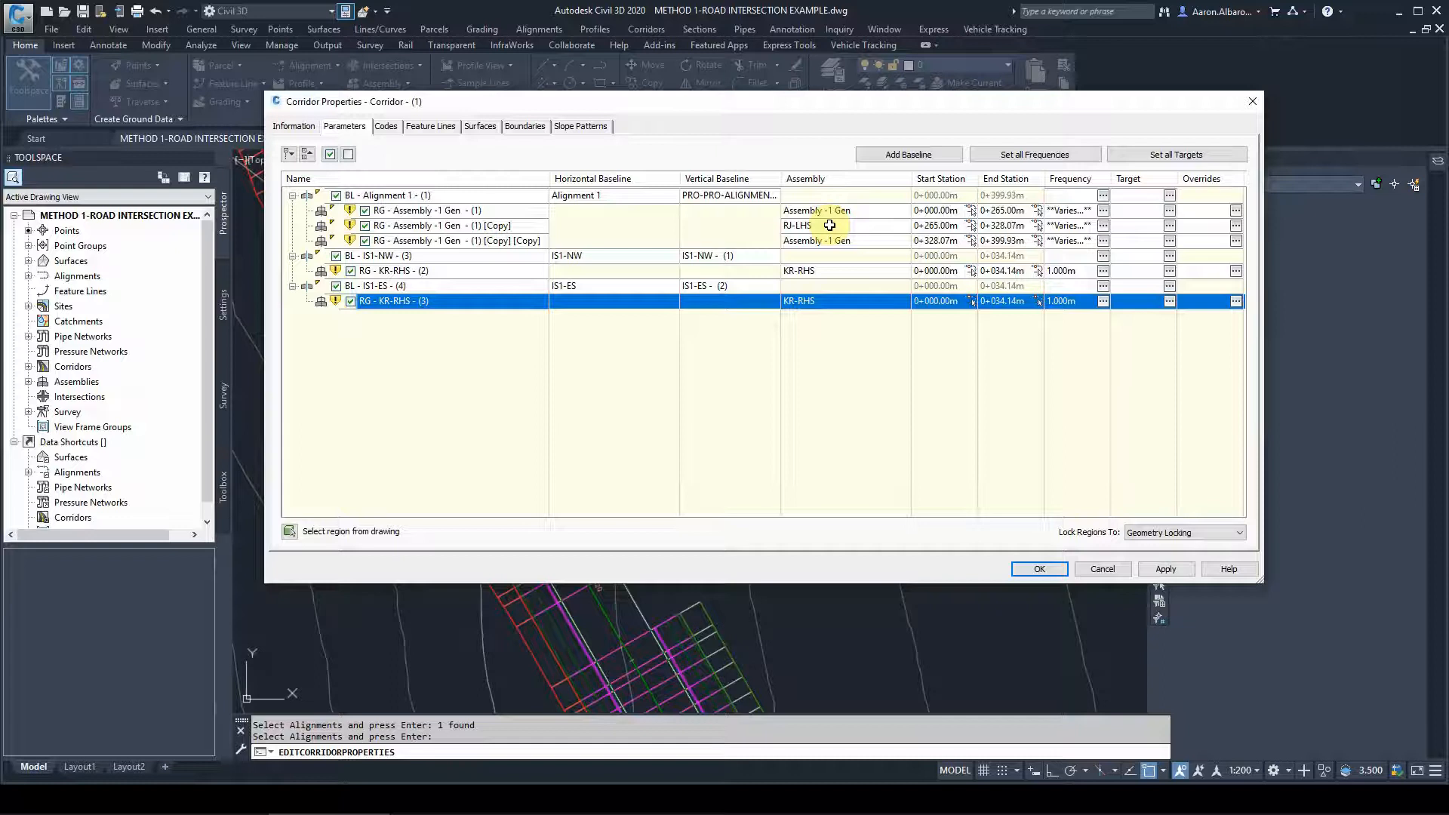
pyautogui.click(1155, 570)
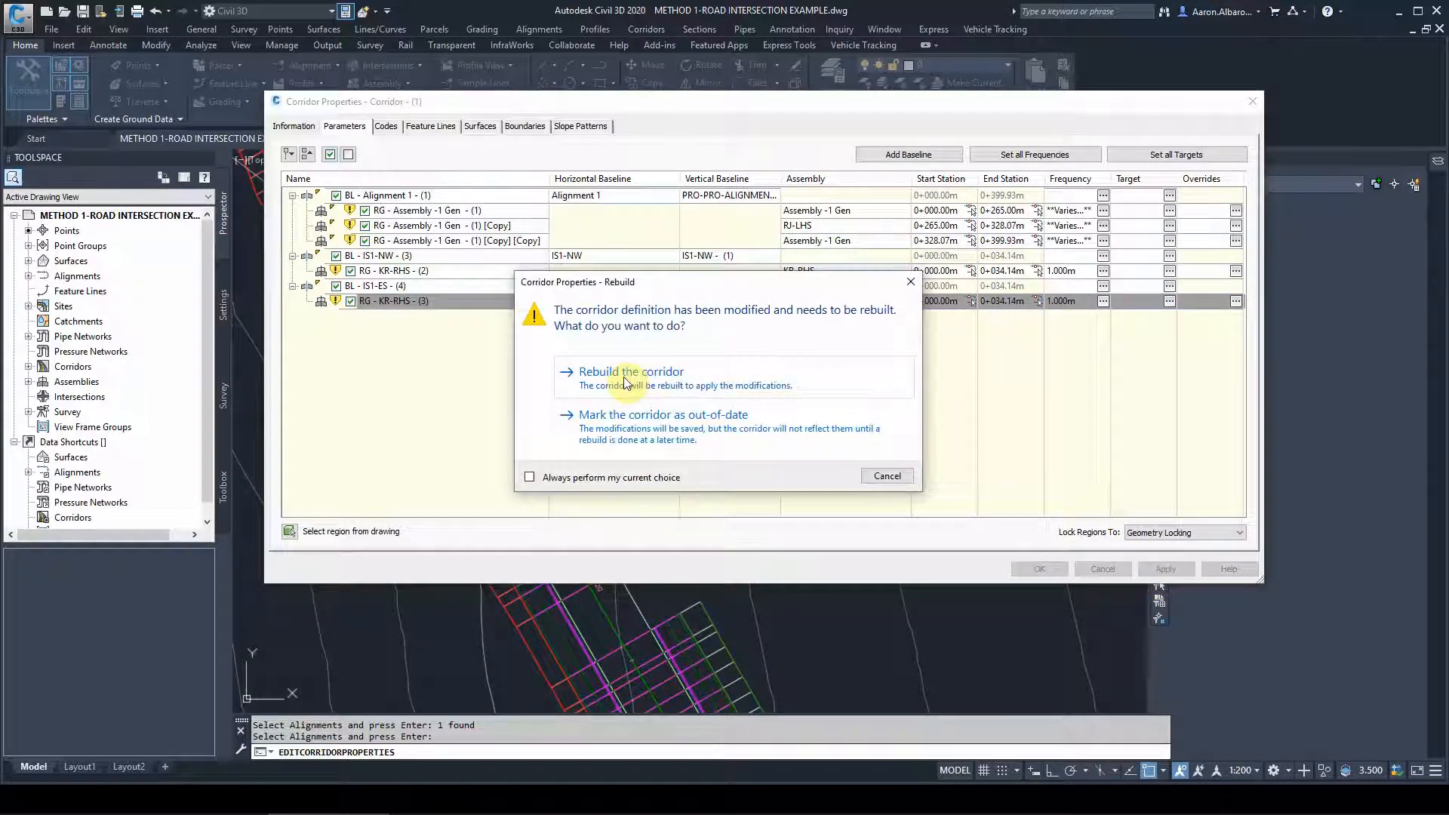
pyautogui.click(627, 372)
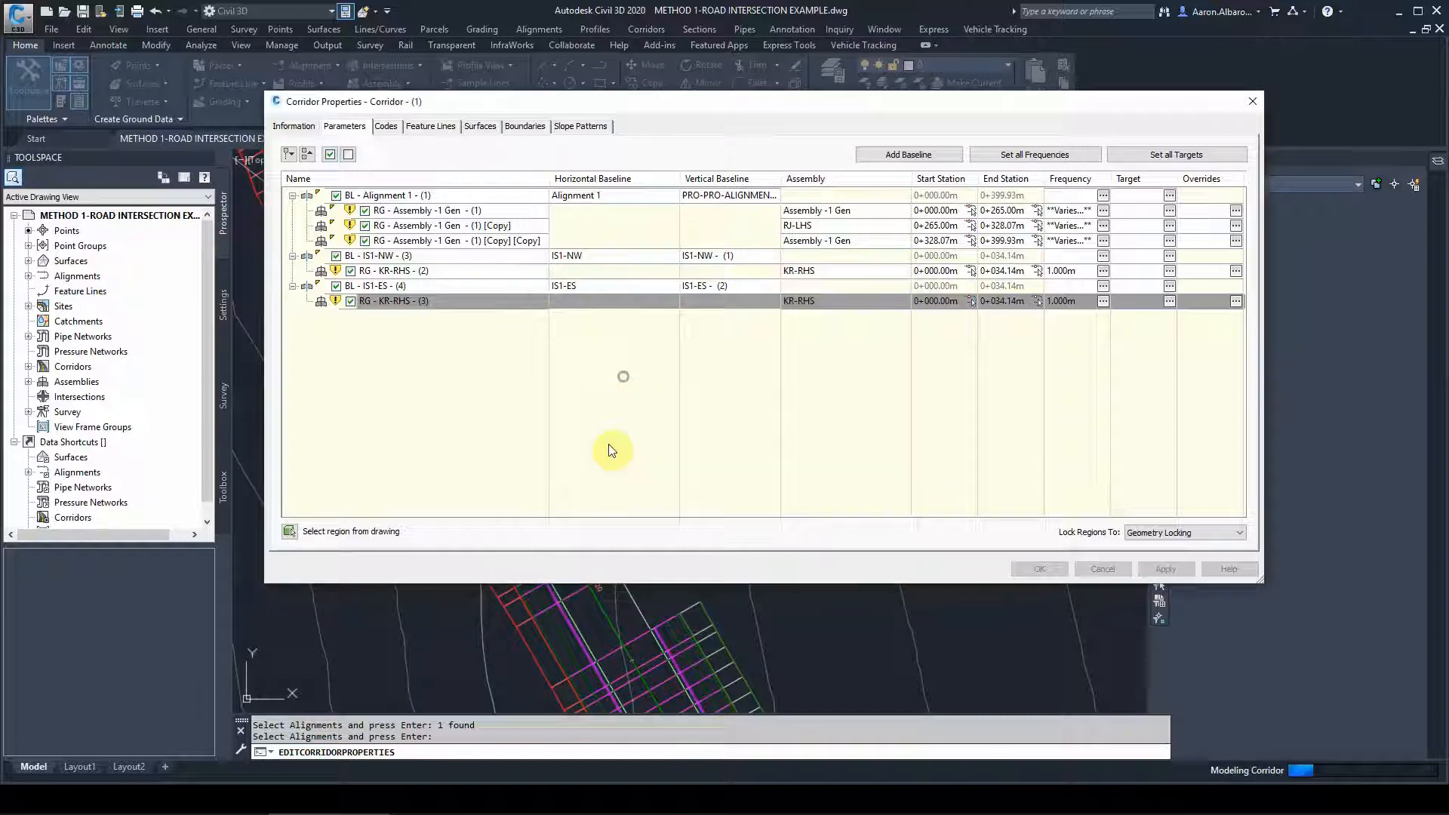
# Accept the corridor properties, wait for the corridor to process and clear its selection in the drawing
pyautogui.click(1039, 569)
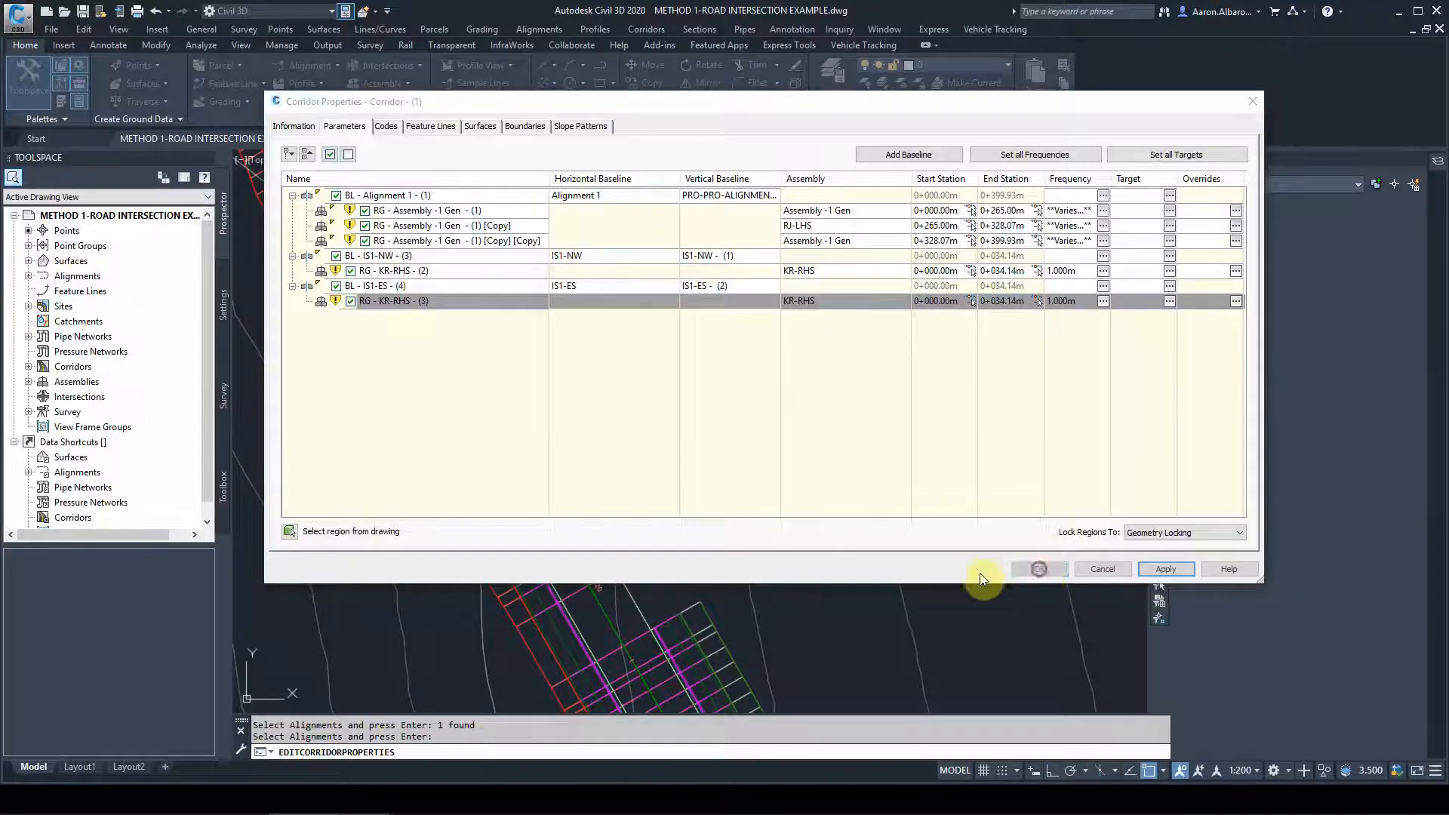
pyautogui.click(632, 377)
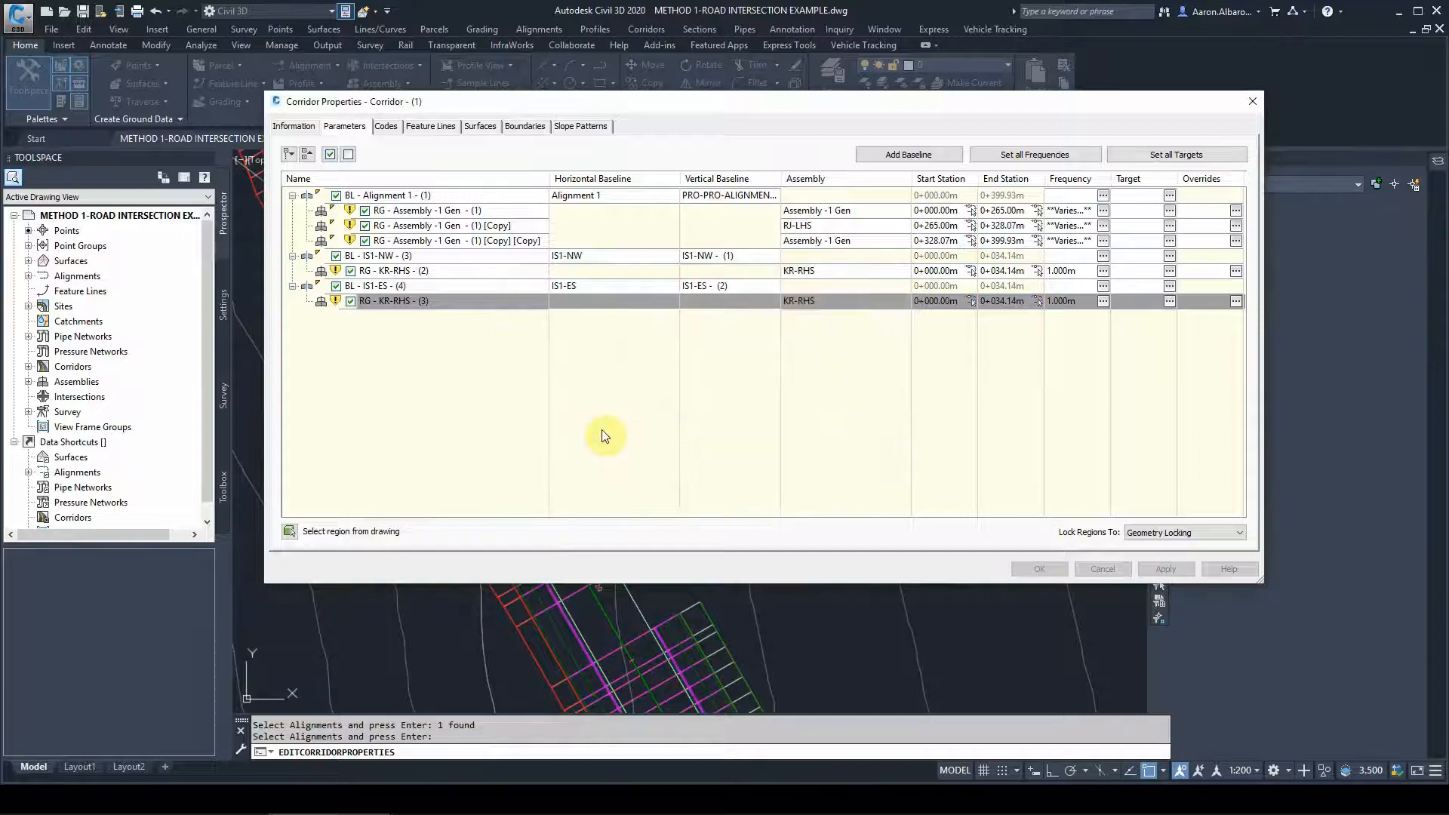
pyautogui.click(580, 311)
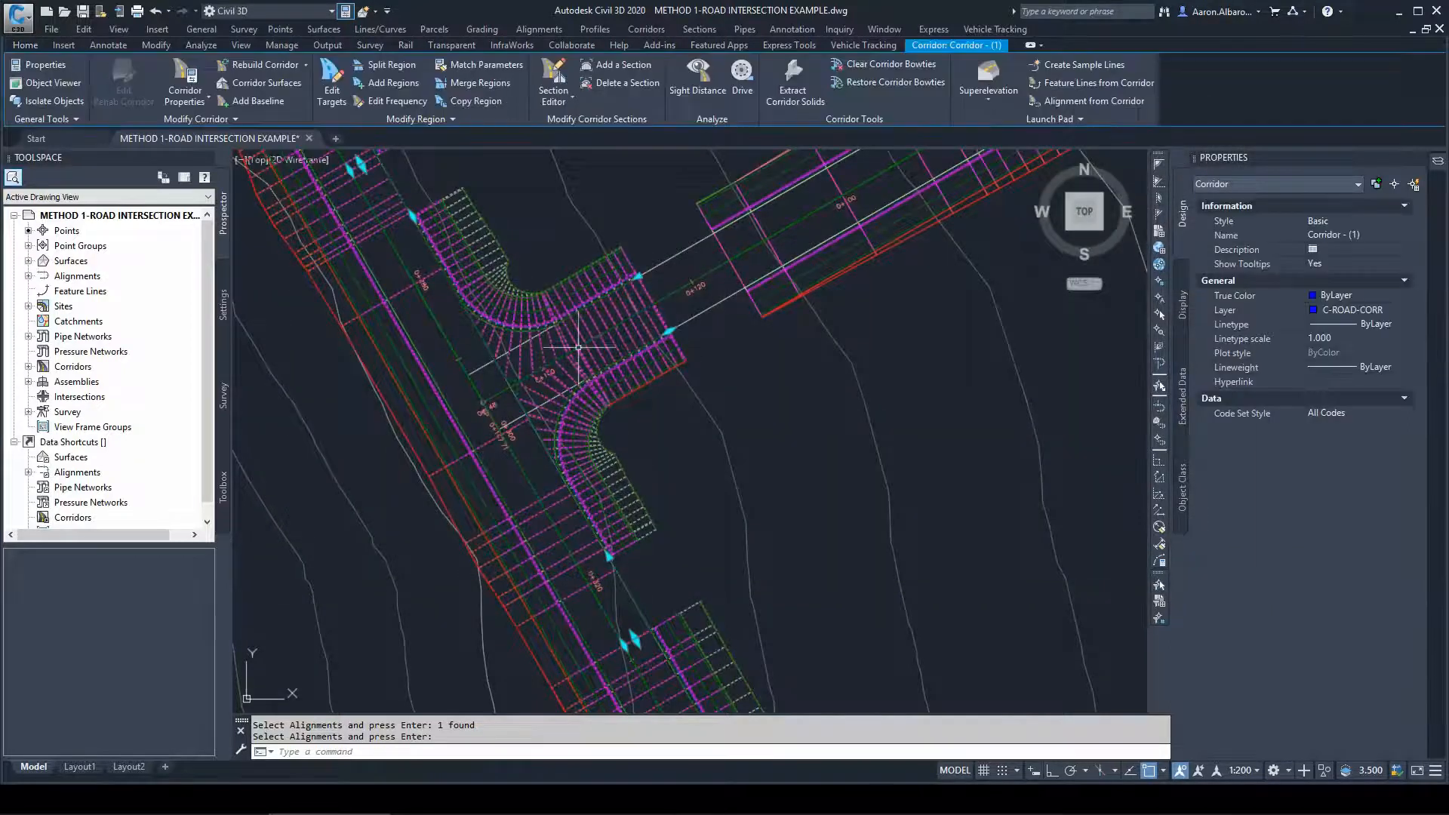
pyautogui.scroll(-2, 702, 360)
pyautogui.press('Escape')
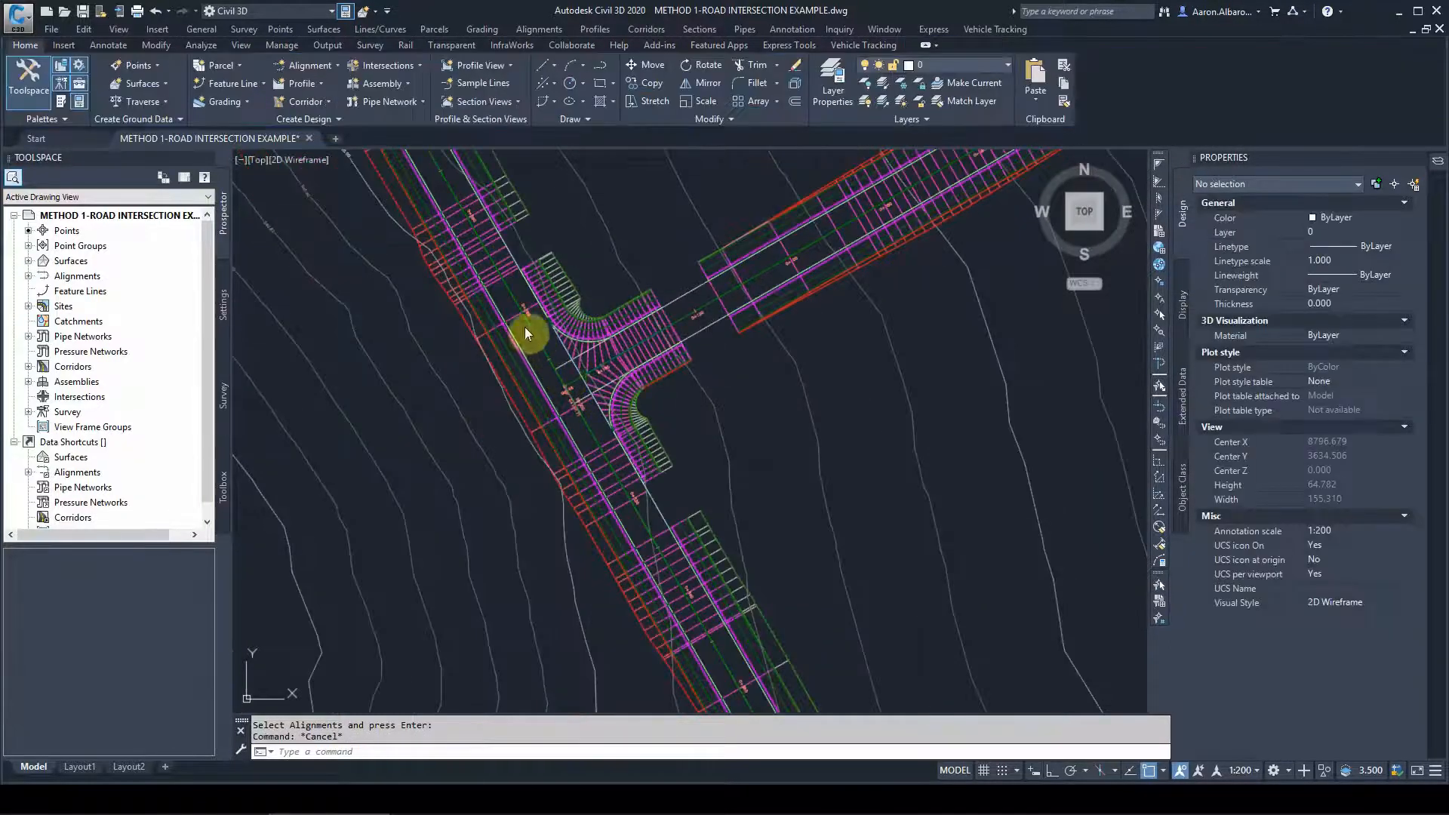
# Edit the targets of the KR-RHS (3) corridor region, setting its daylight target surface to <none>, and leave target editing
pyautogui.scroll(2, 634, 434)
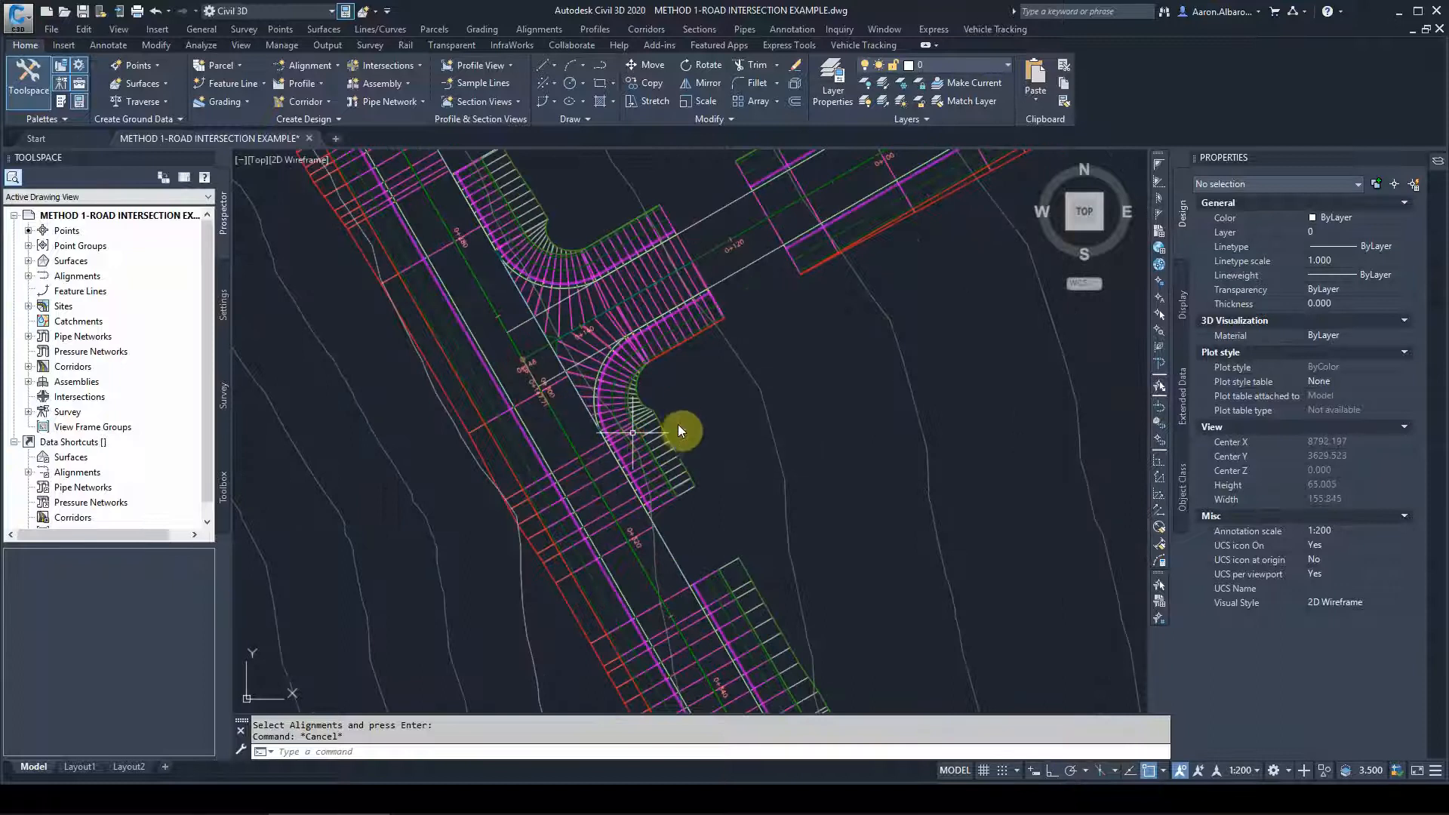
pyautogui.click(680, 388)
pyautogui.click(389, 162)
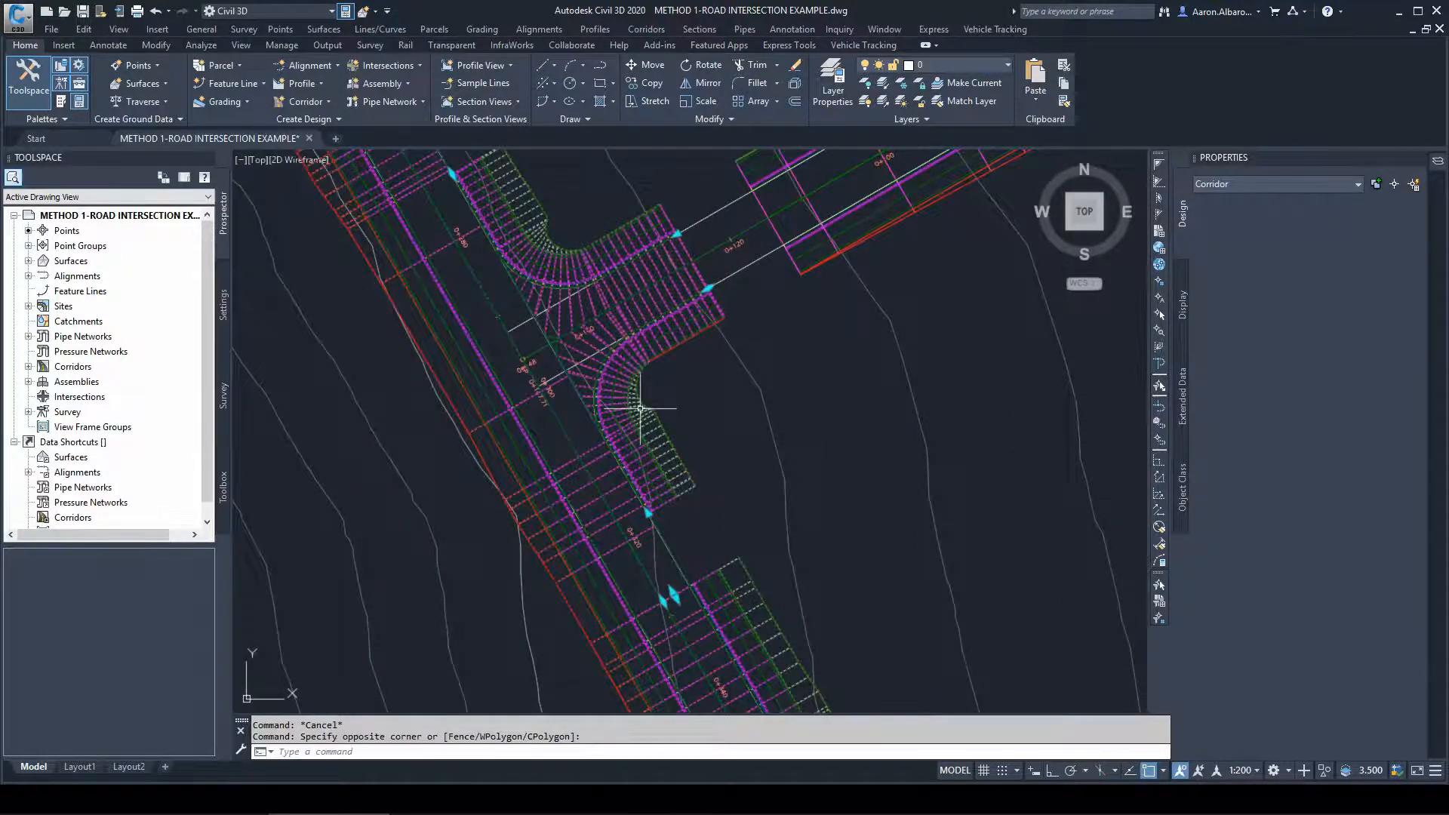
pyautogui.click(332, 89)
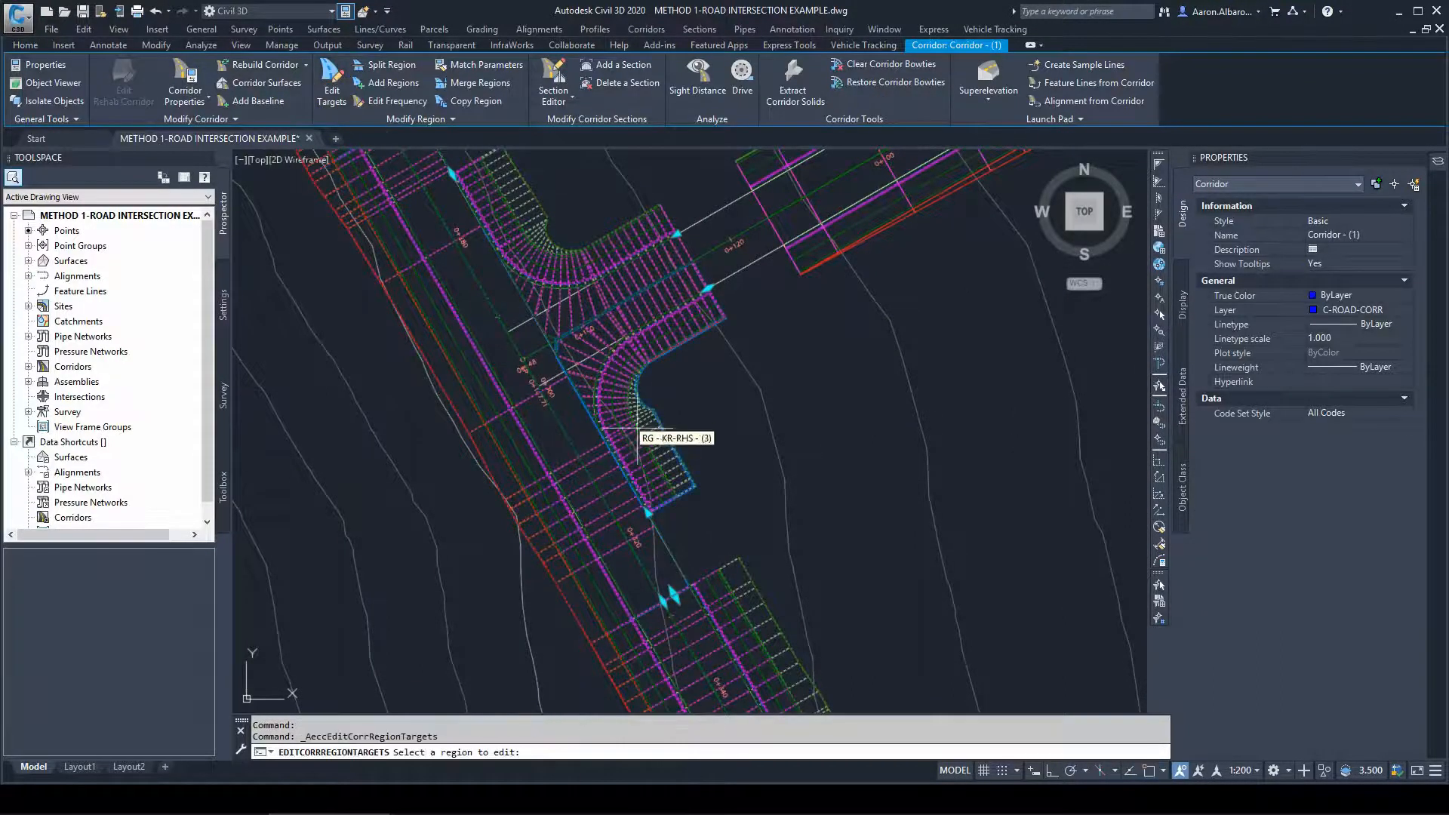
pyautogui.click(464, 290)
pyautogui.click(720, 303)
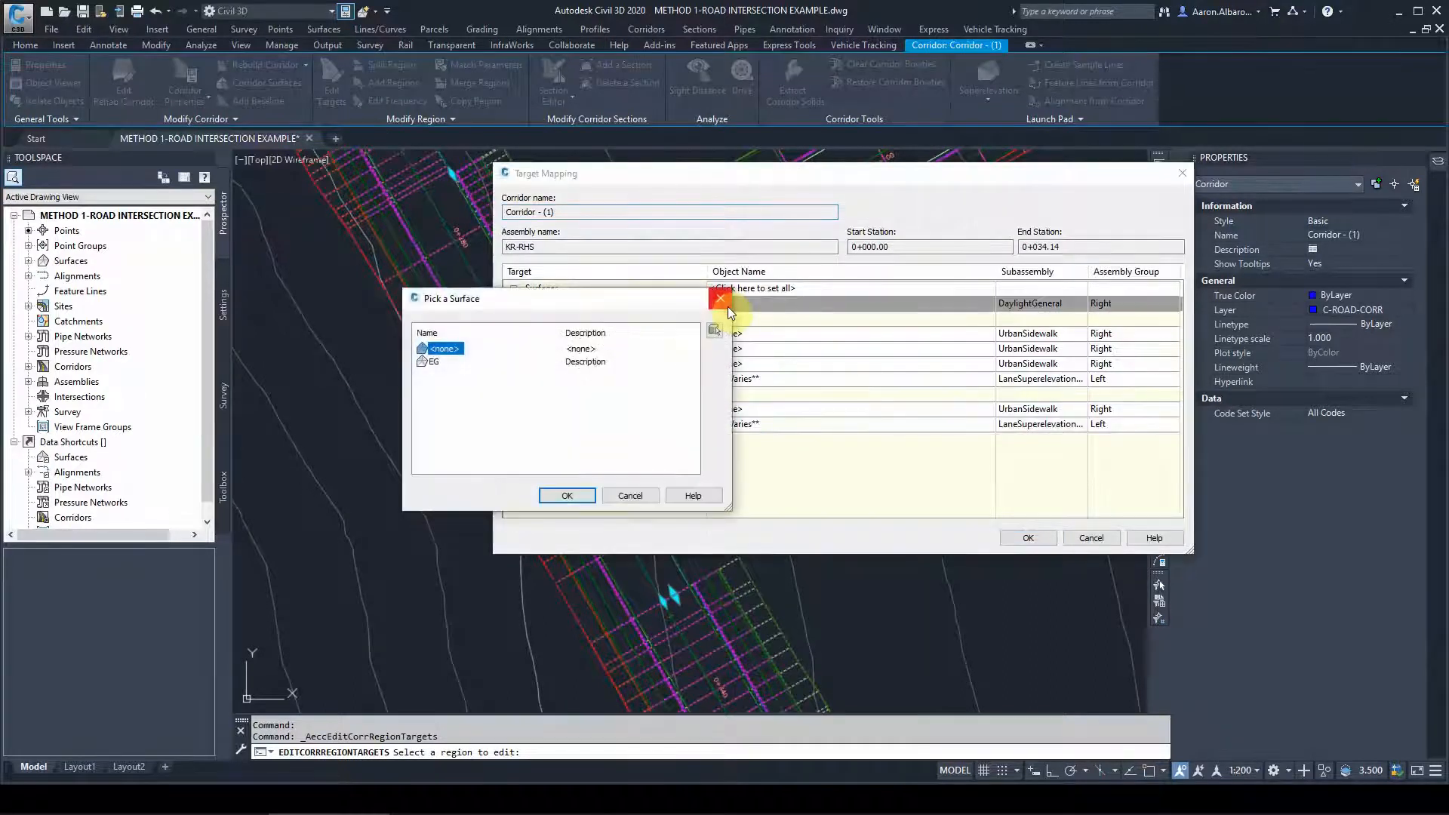
pyautogui.click(630, 495)
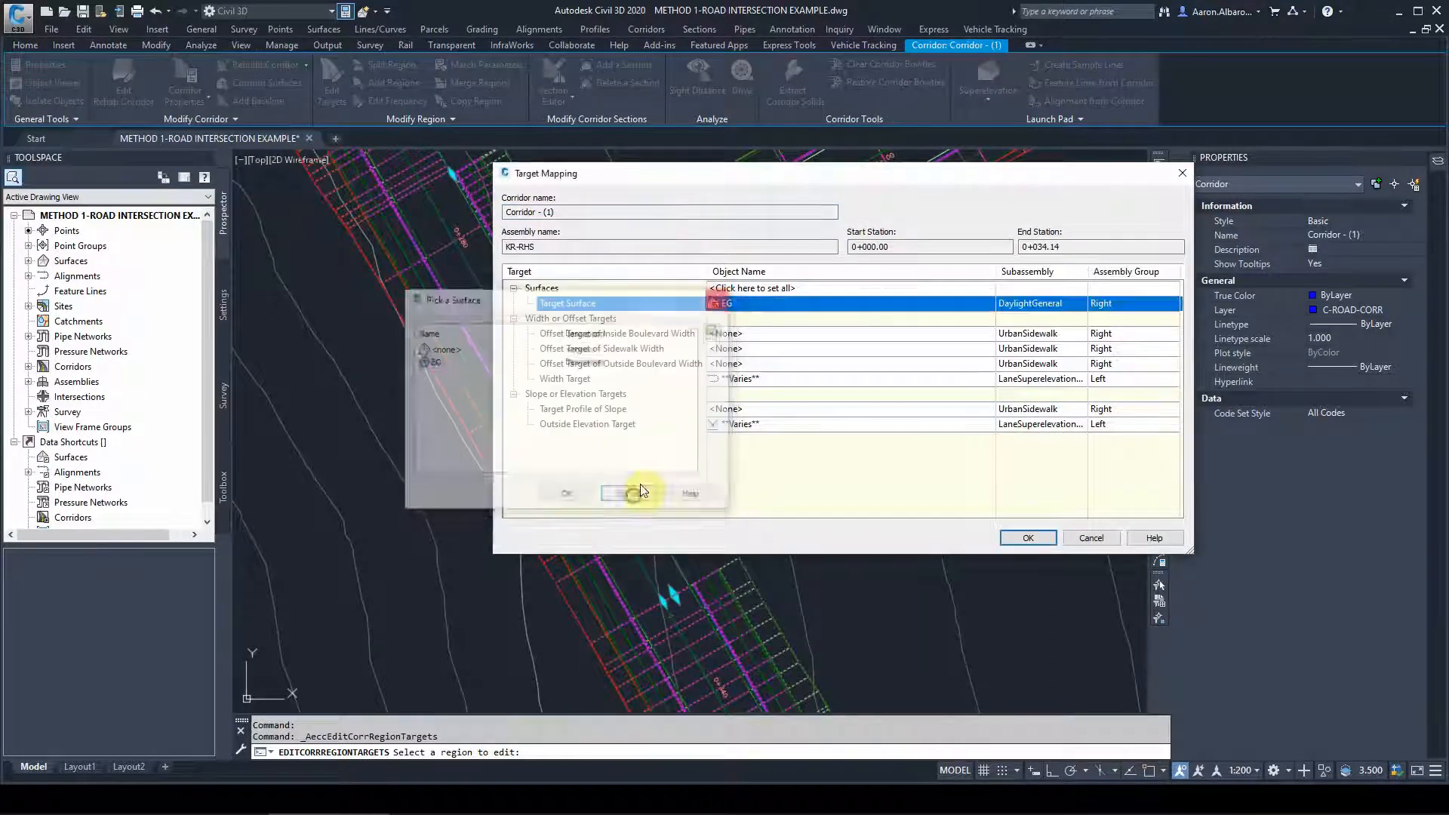
pyautogui.click(723, 303)
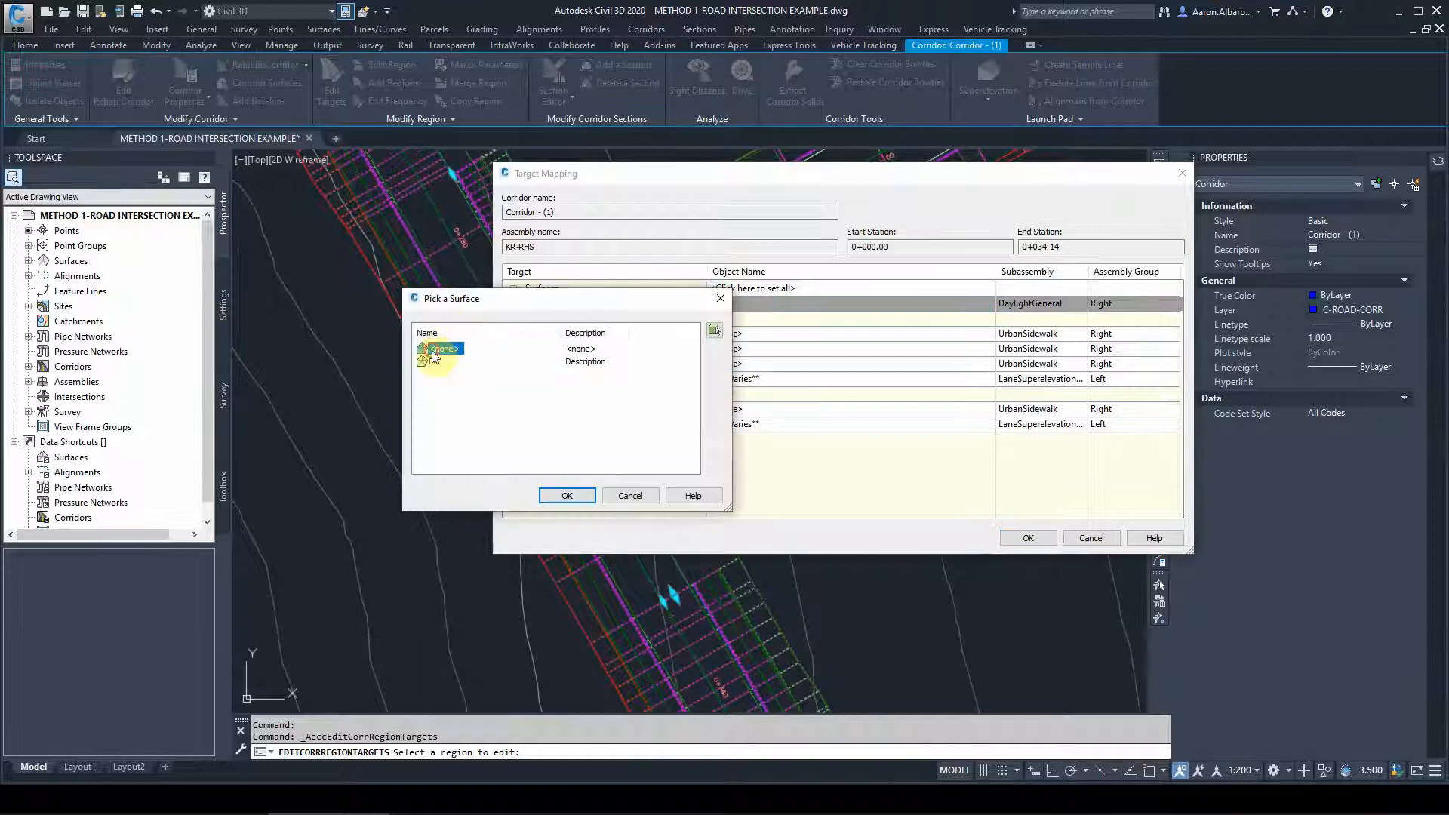
pyautogui.click(566, 495)
pyautogui.click(1090, 538)
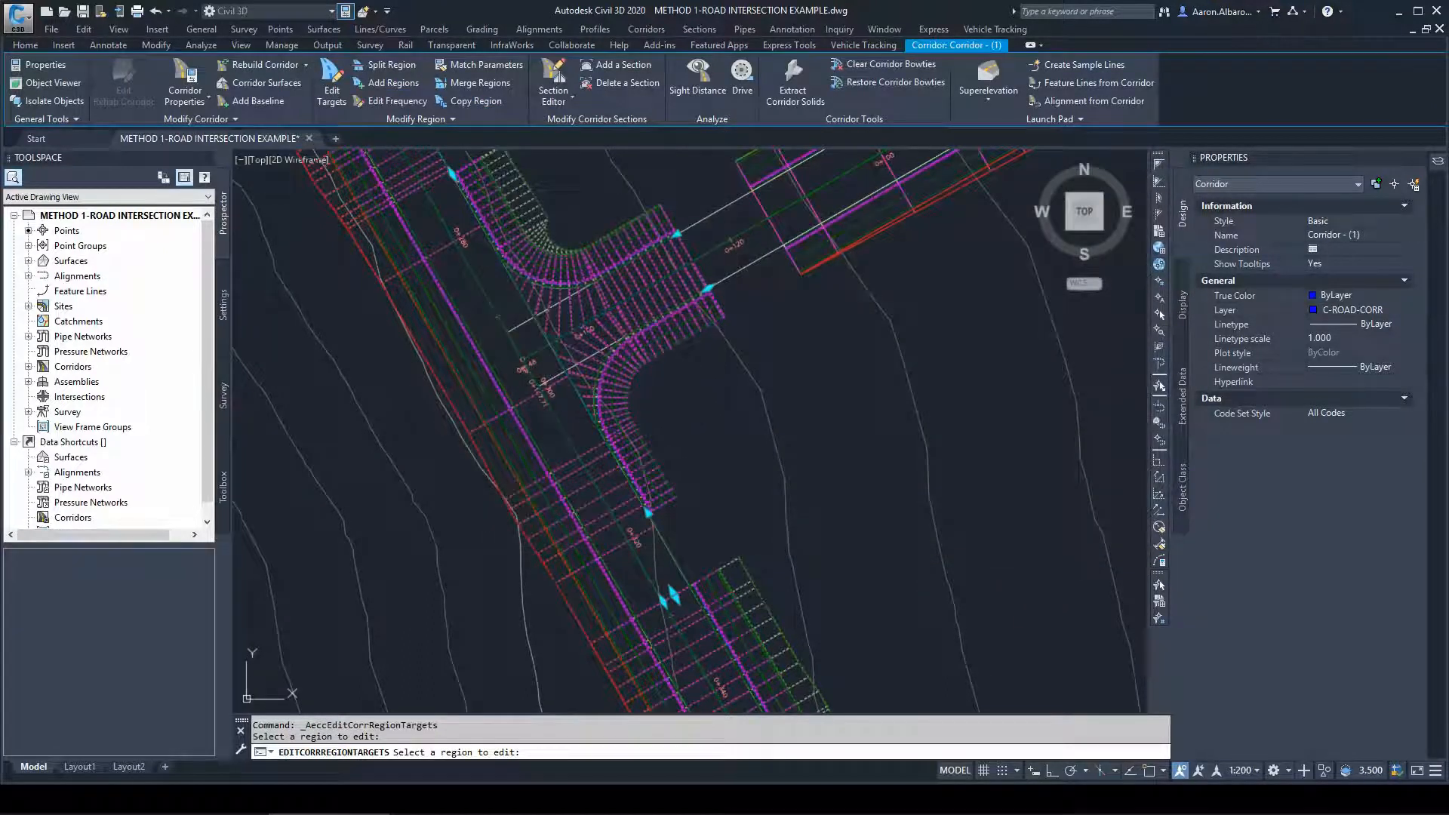
pyautogui.press('Escape')
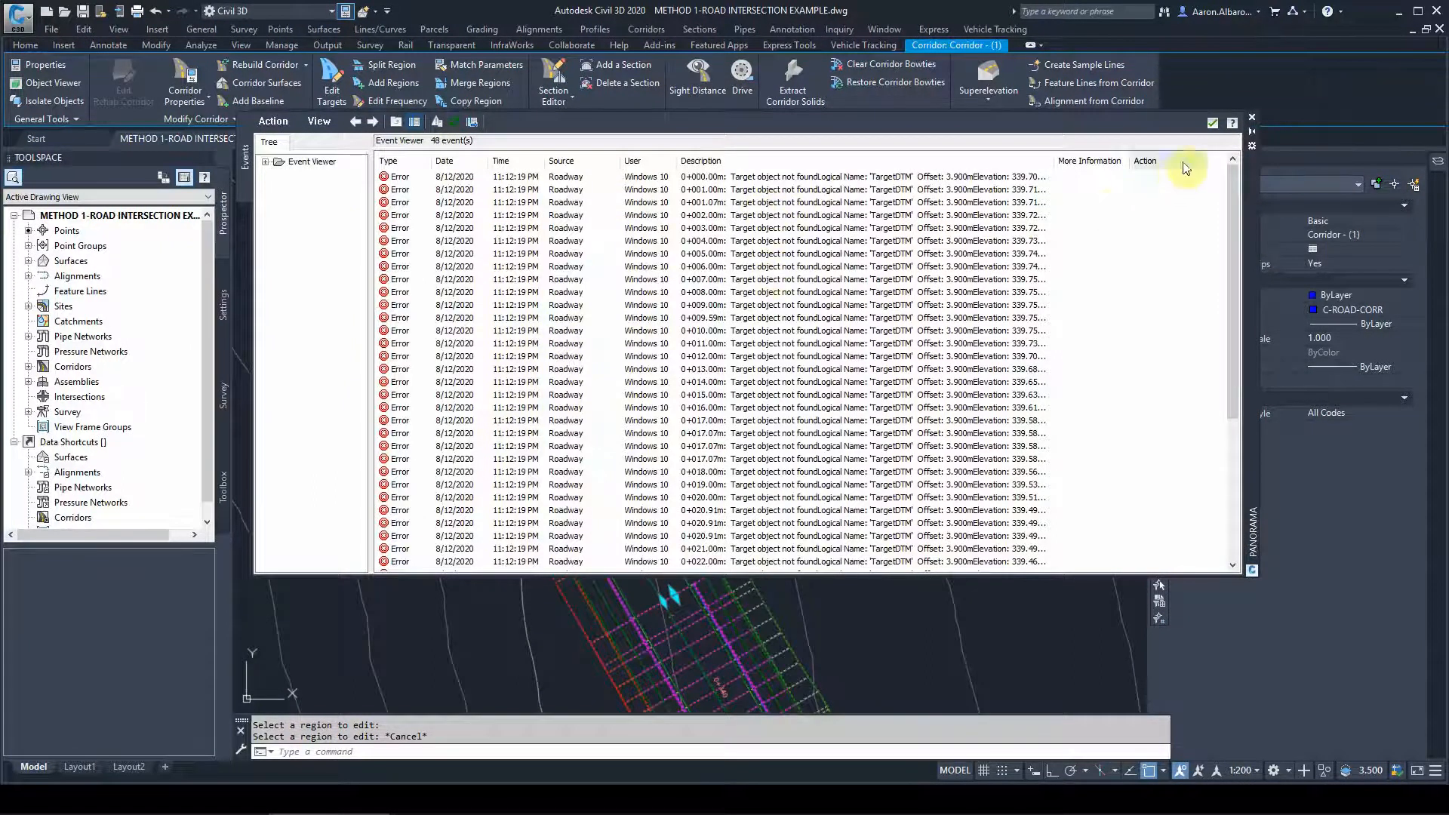
# Clear all events from the Event Viewer and close it
pyautogui.click(274, 122)
pyautogui.click(293, 180)
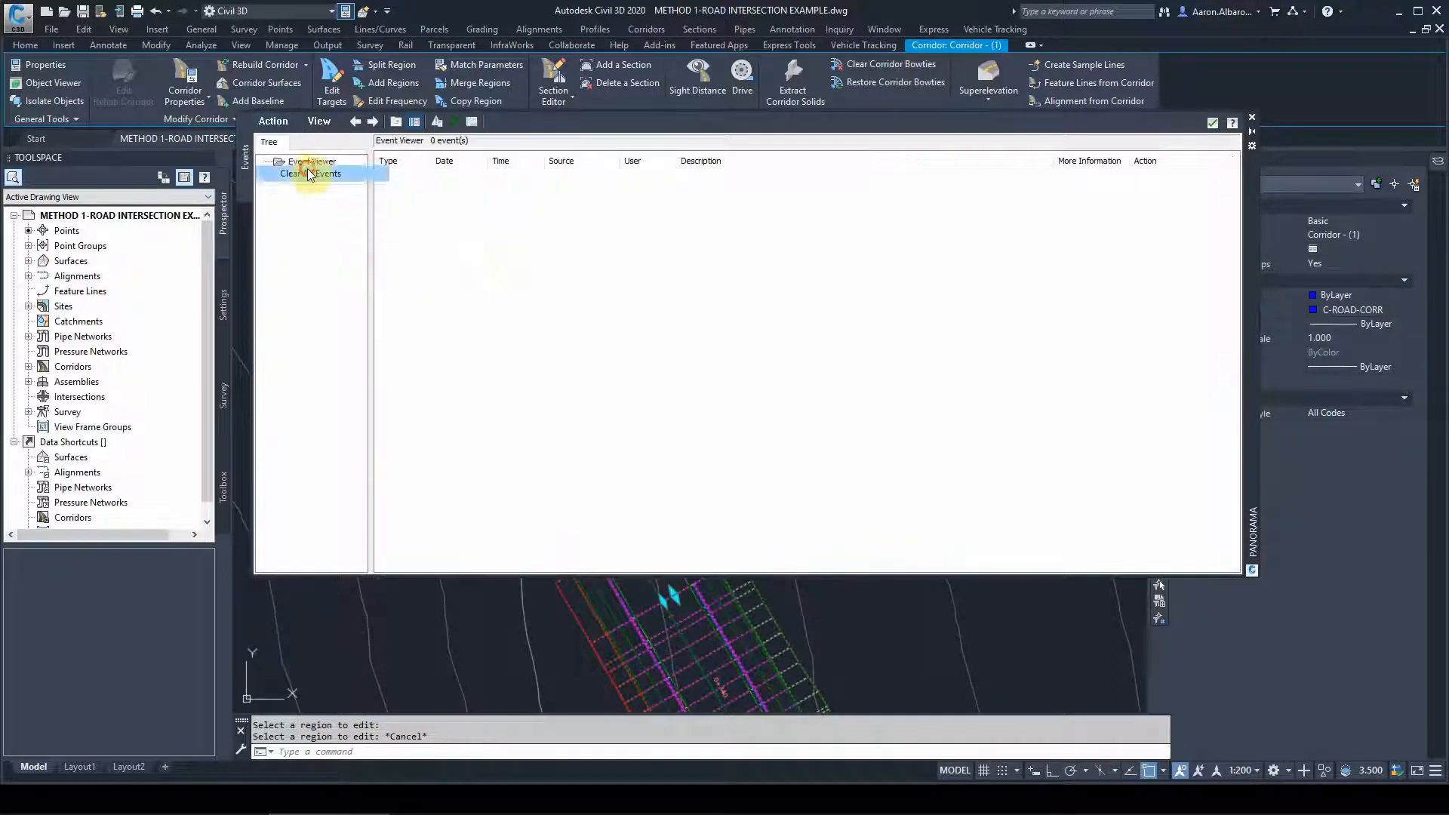
pyautogui.click(1214, 125)
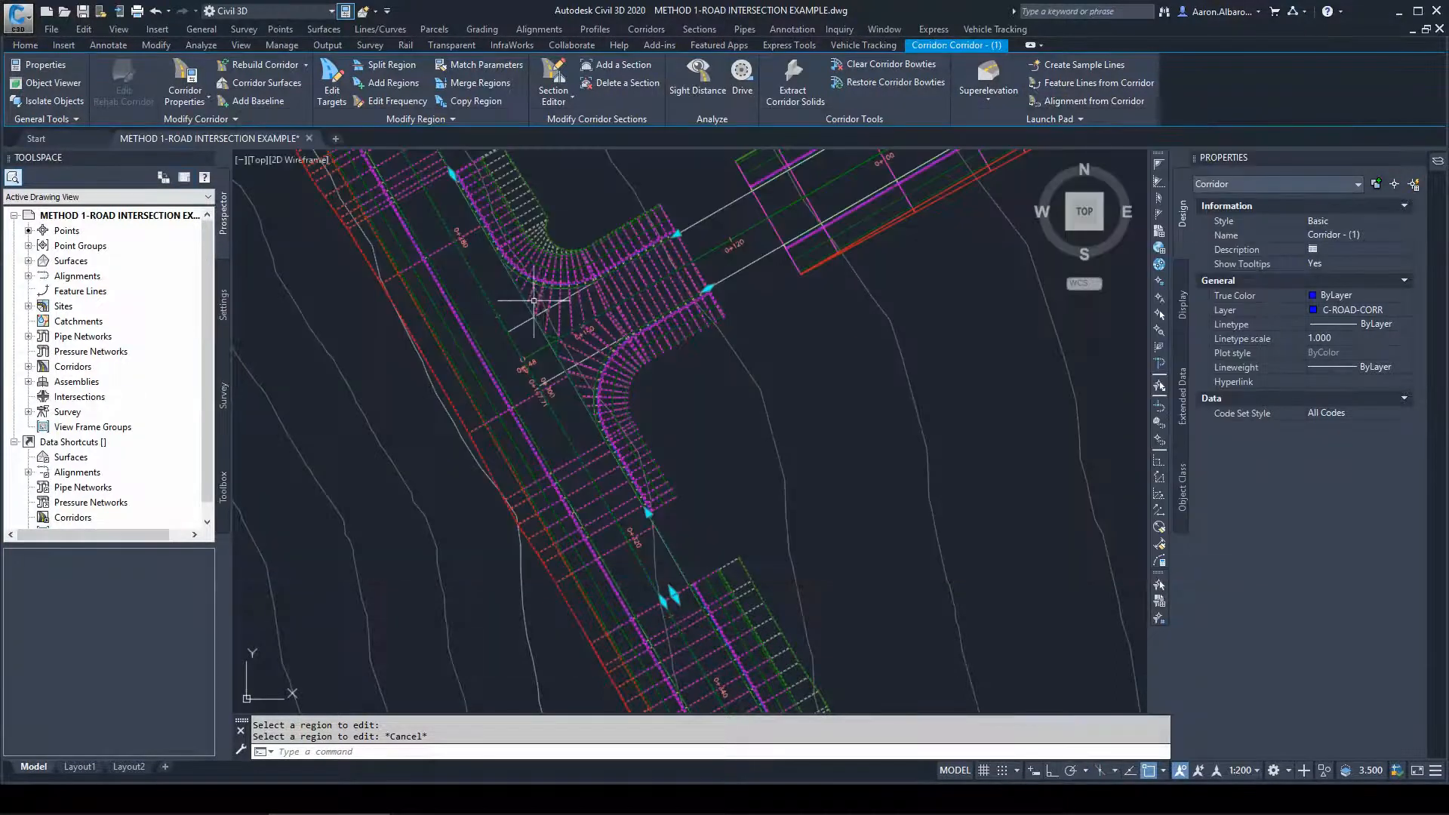
# Set EG as the daylight target surface of the KR-RHS (3) region, accept the target mapping and deselect the corridor
pyautogui.click(340, 85)
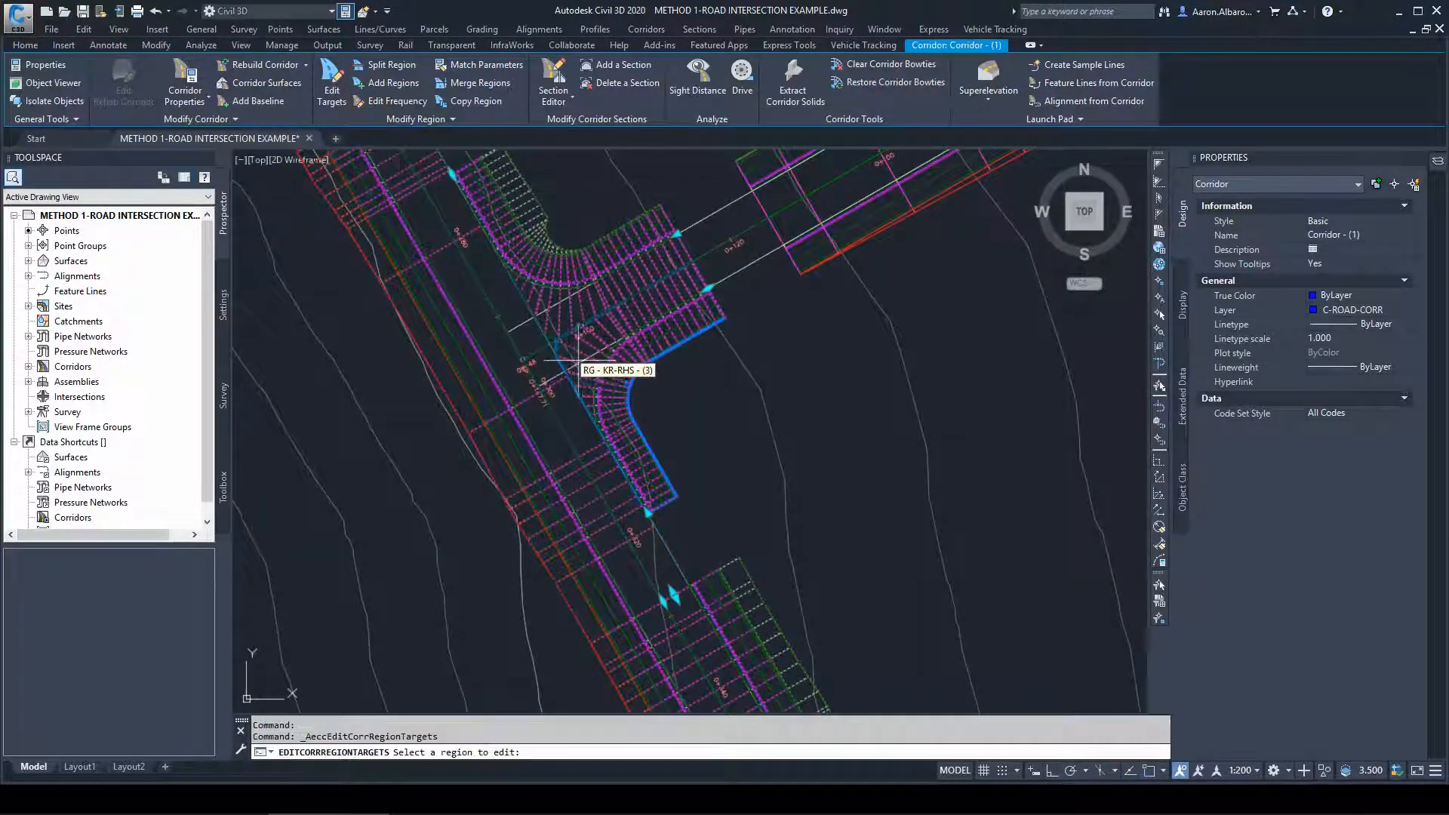
pyautogui.click(543, 370)
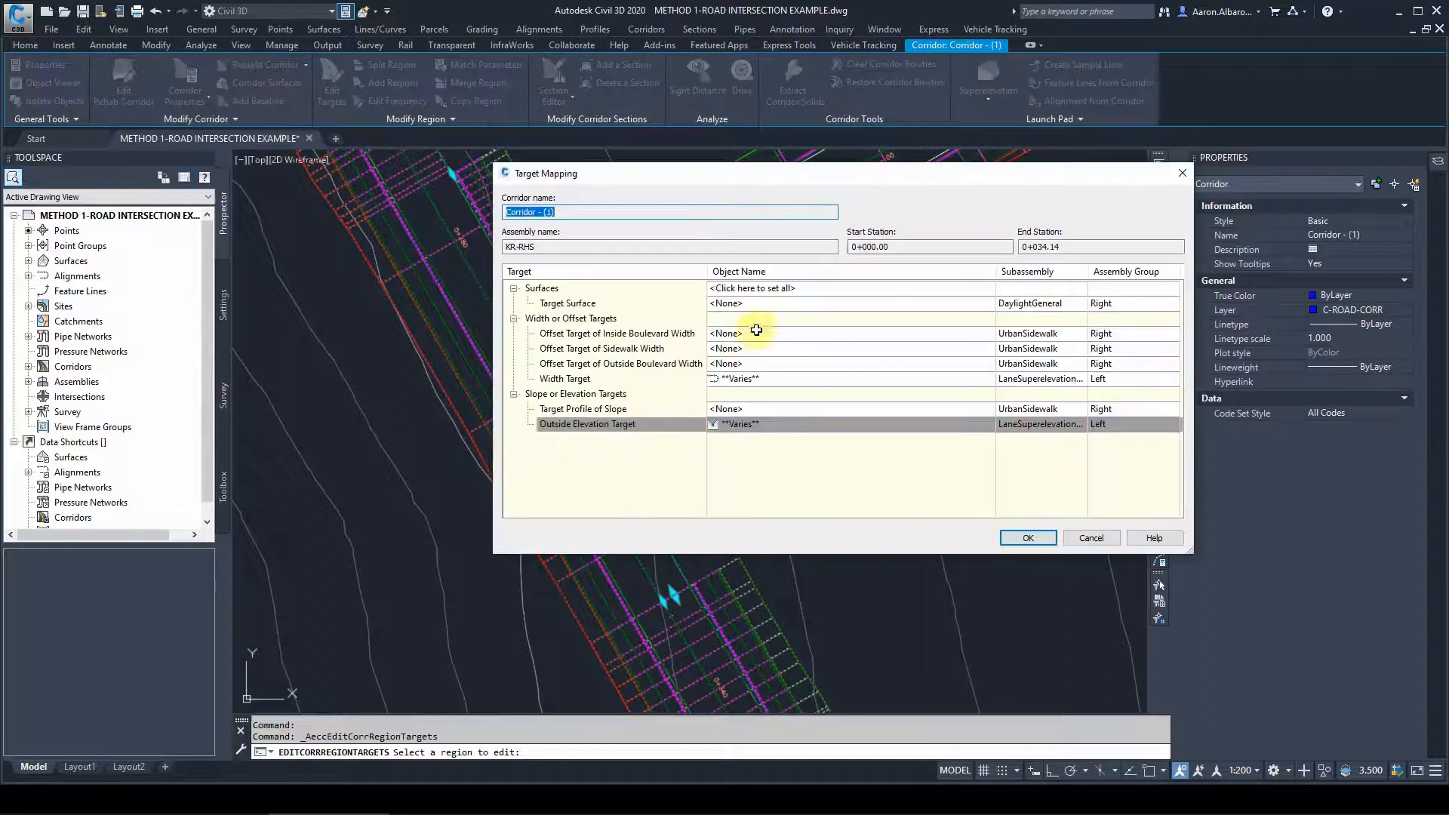
pyautogui.click(747, 303)
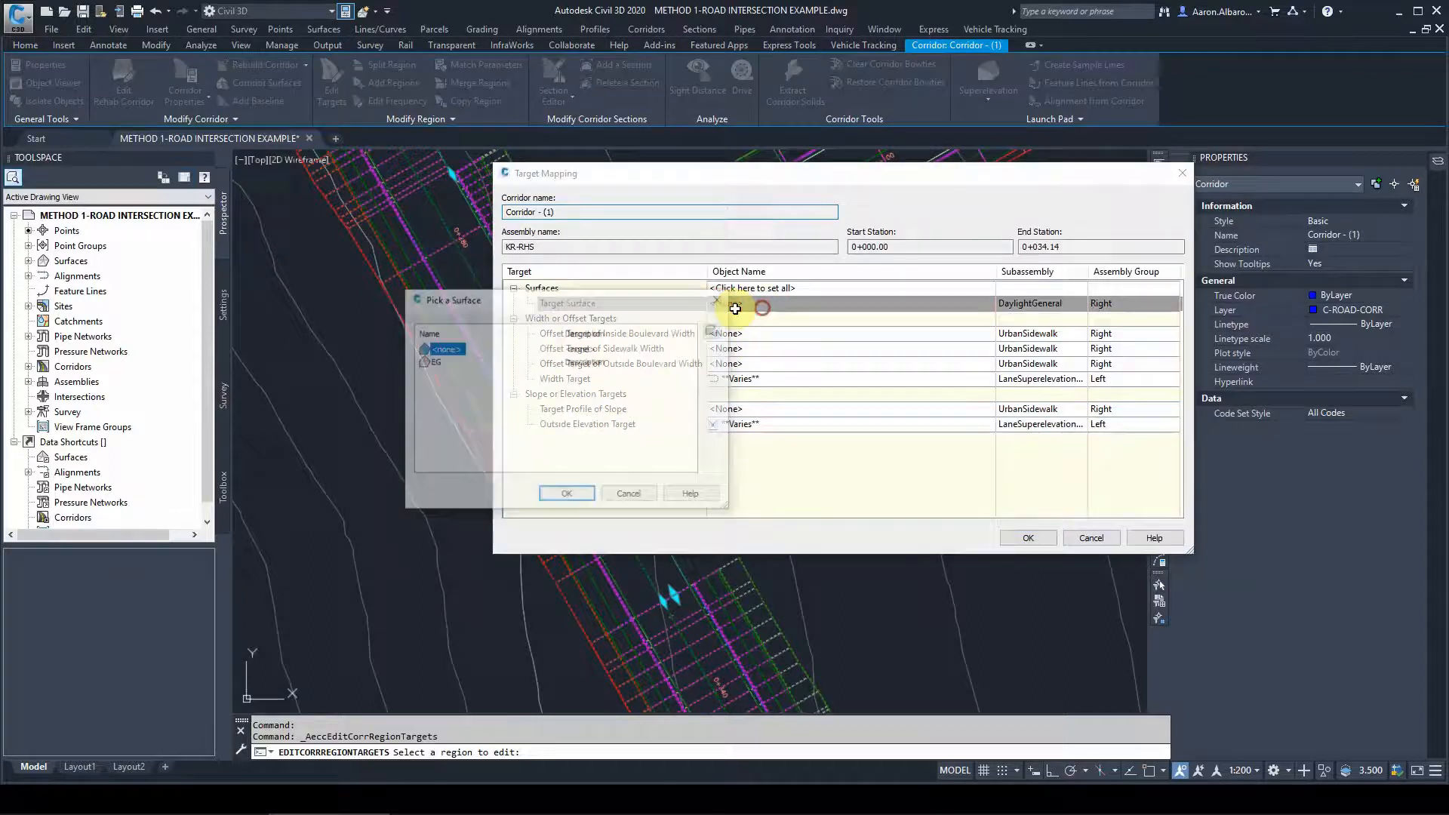
pyautogui.click(565, 496)
pyautogui.click(1026, 538)
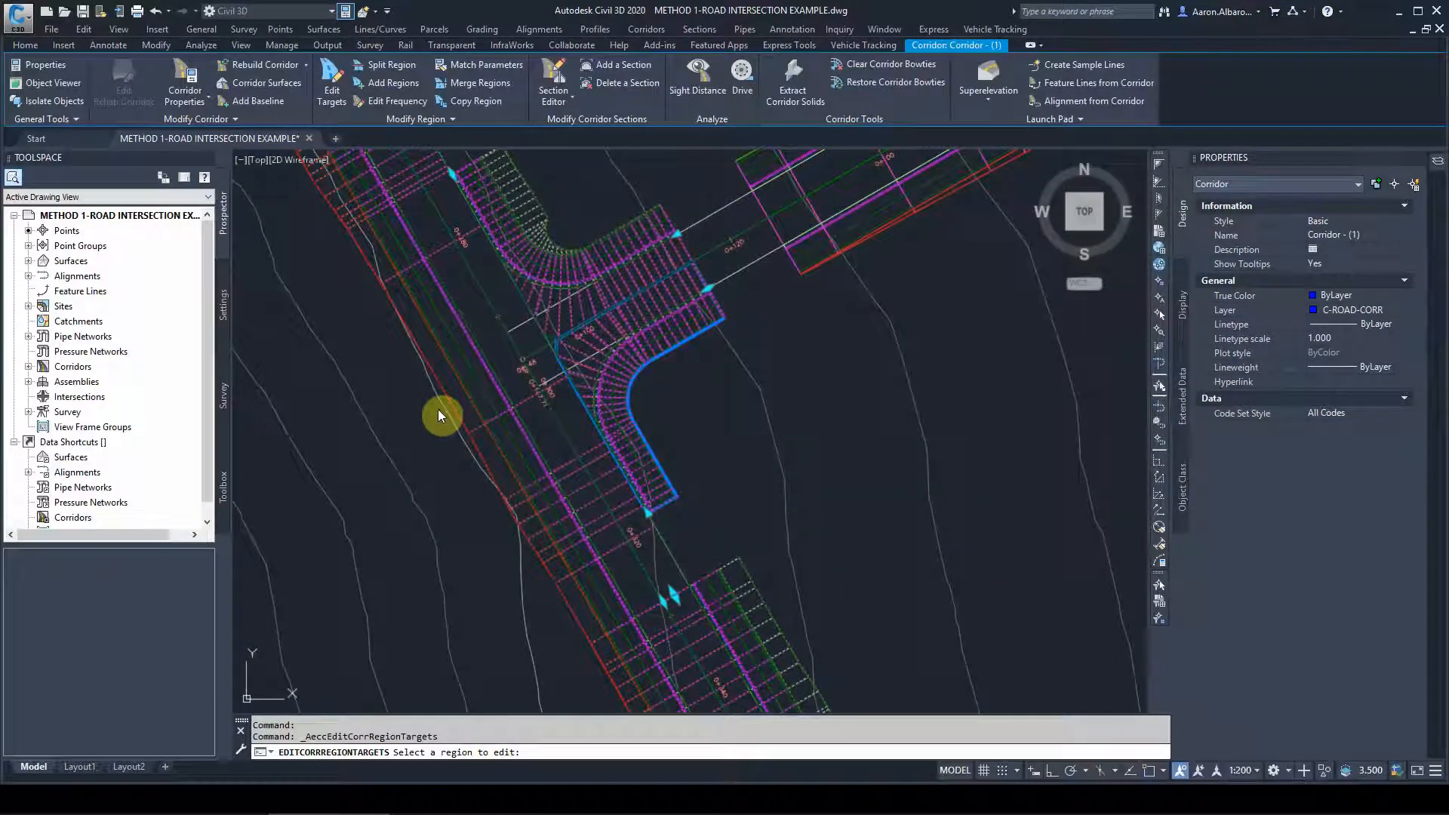
pyautogui.press('Escape')
pyautogui.press('Escape')
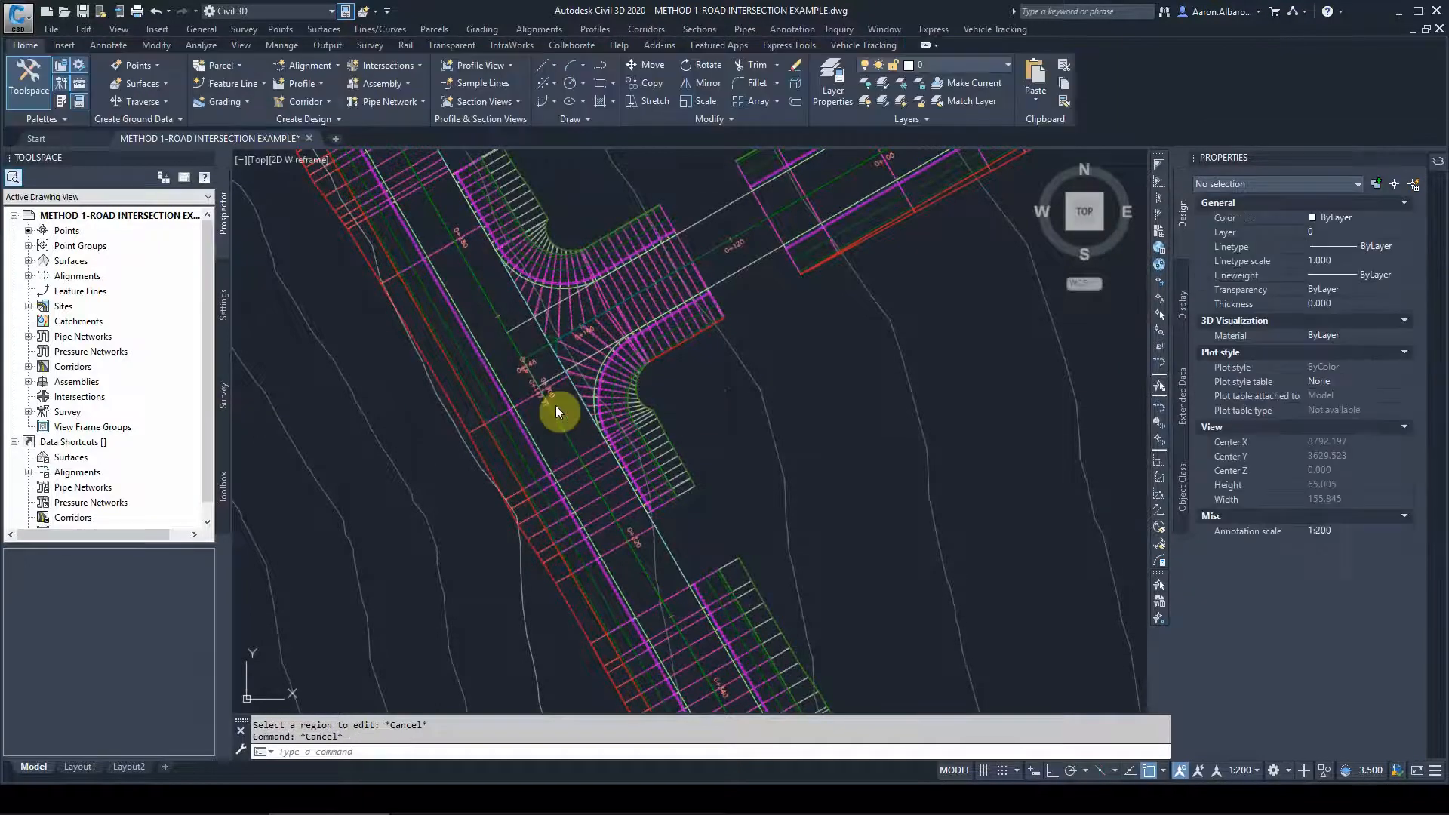
# Examine where the two curb-return regions meet at Alignment 2's centerline and the main road's left edge
pyautogui.scroll(-3, 821, 315)
pyautogui.click(562, 341)
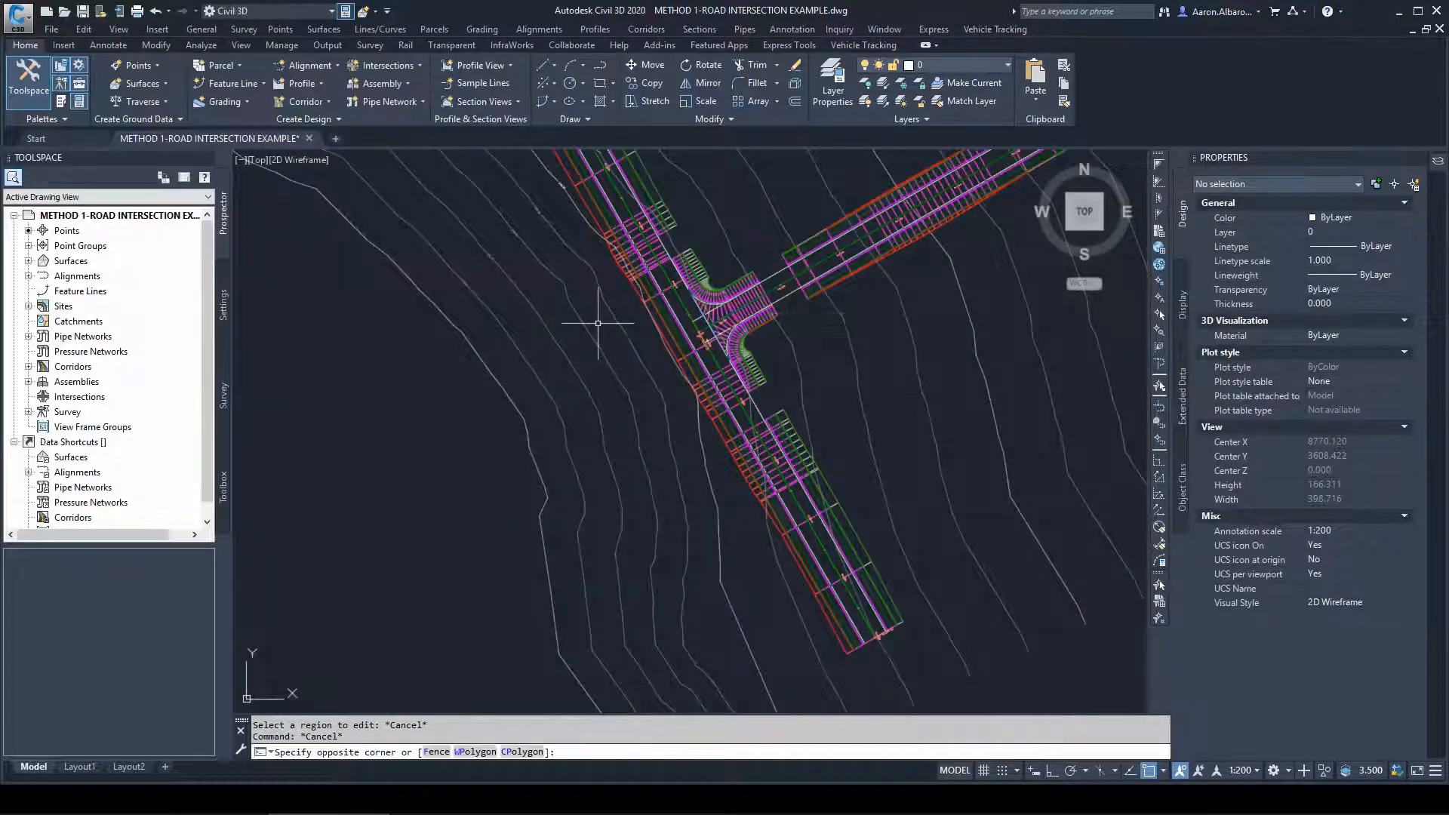
pyautogui.scroll(4, 748, 308)
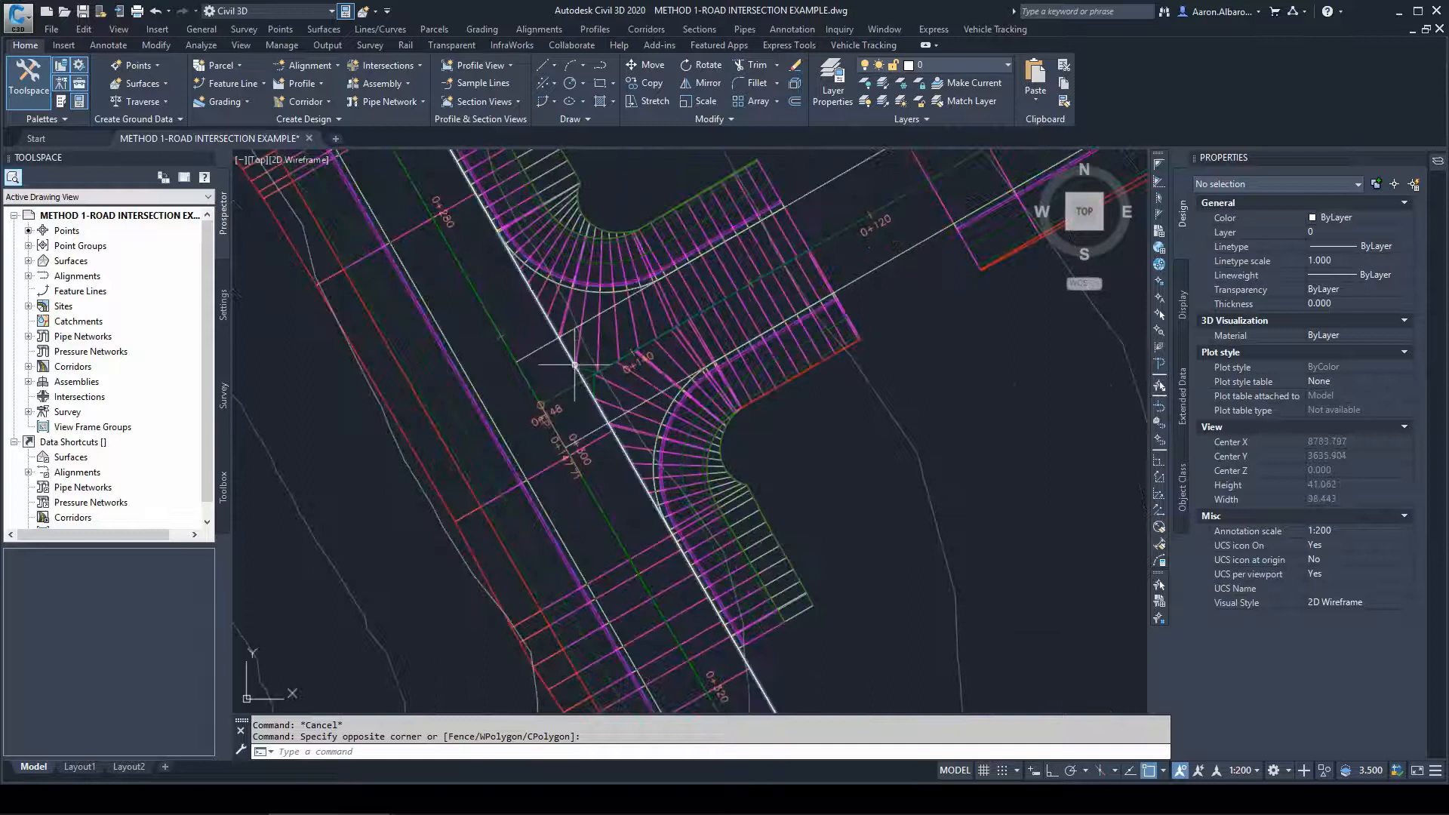
pyautogui.scroll(4, 597, 365)
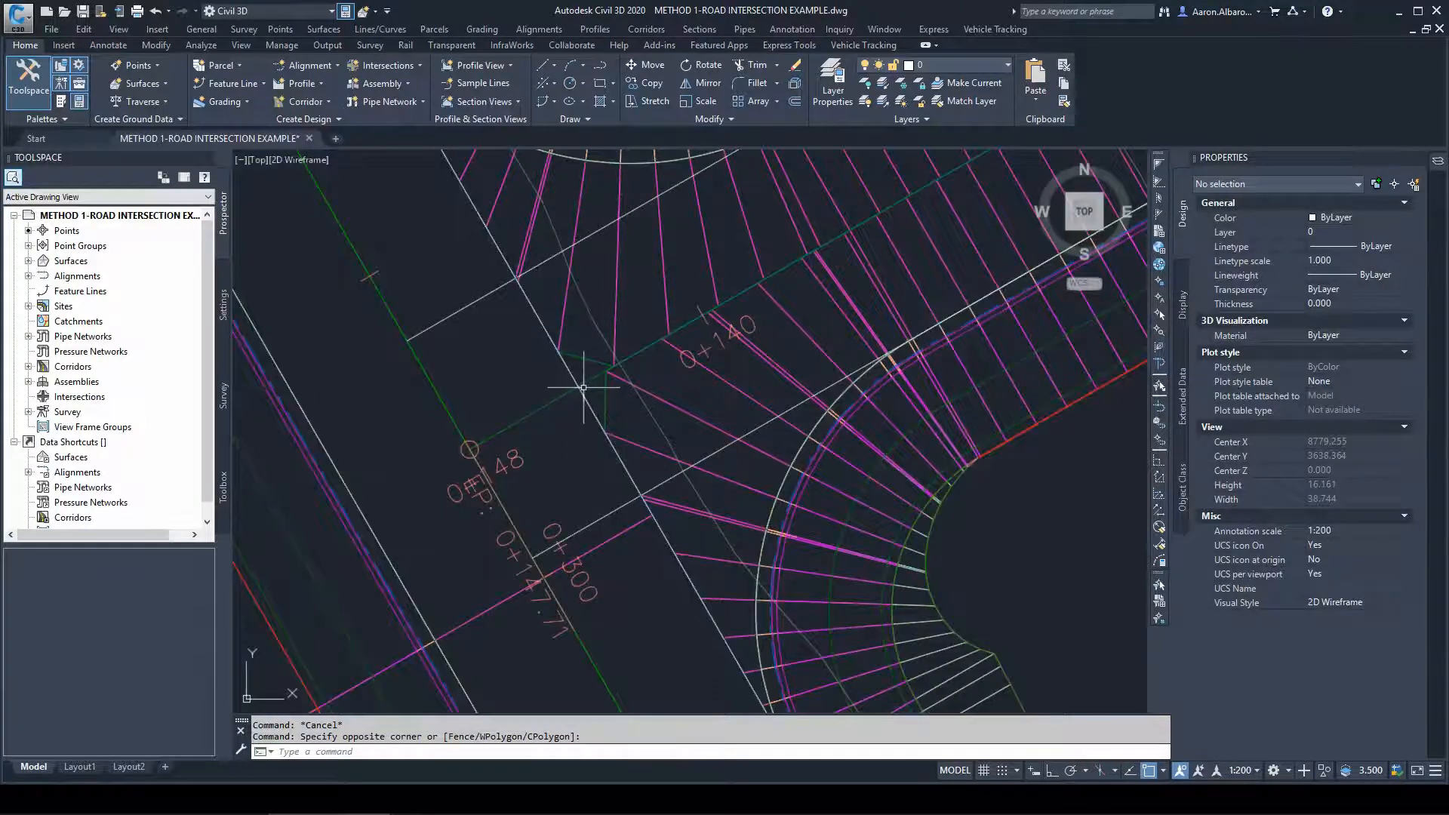
pyautogui.scroll(-4, 605, 421)
pyautogui.scroll(3, 589, 338)
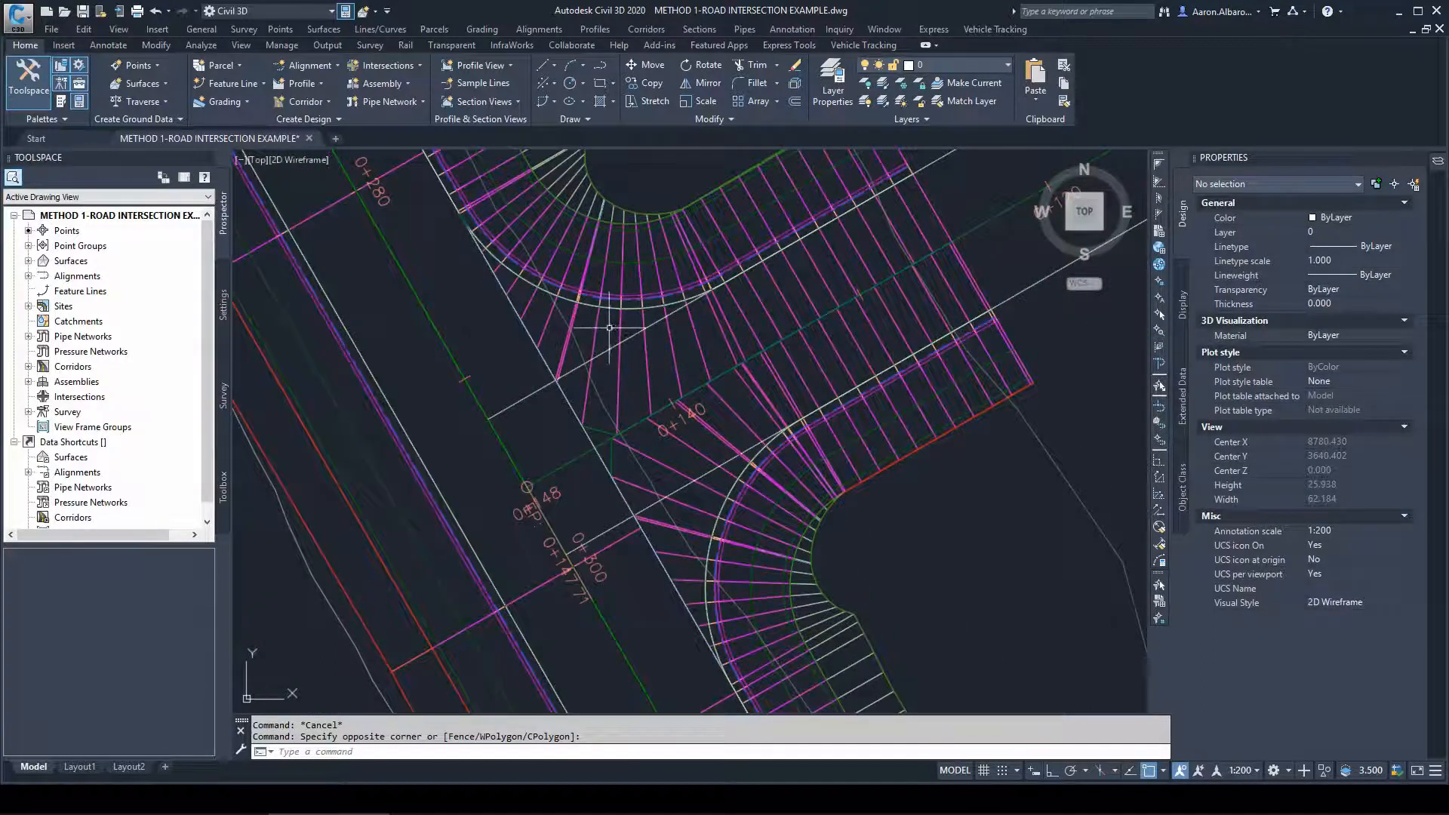
# With running object snaps off, add a corridor section on the IS1-NW baseline at the intersection of Alignment 2 and the main road's left edge, station 0+015.58
pyautogui.click(599, 315)
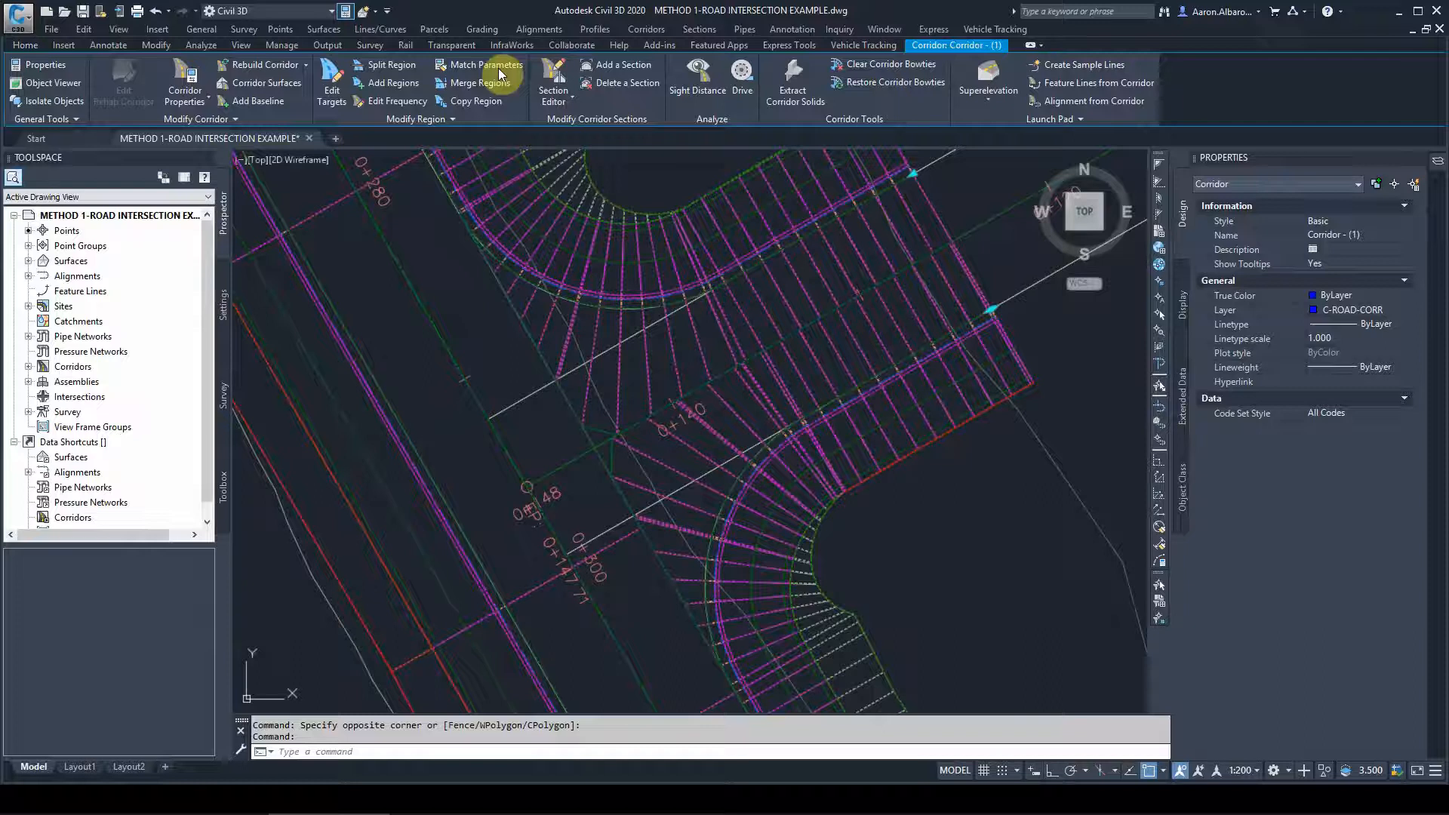
pyautogui.click(626, 66)
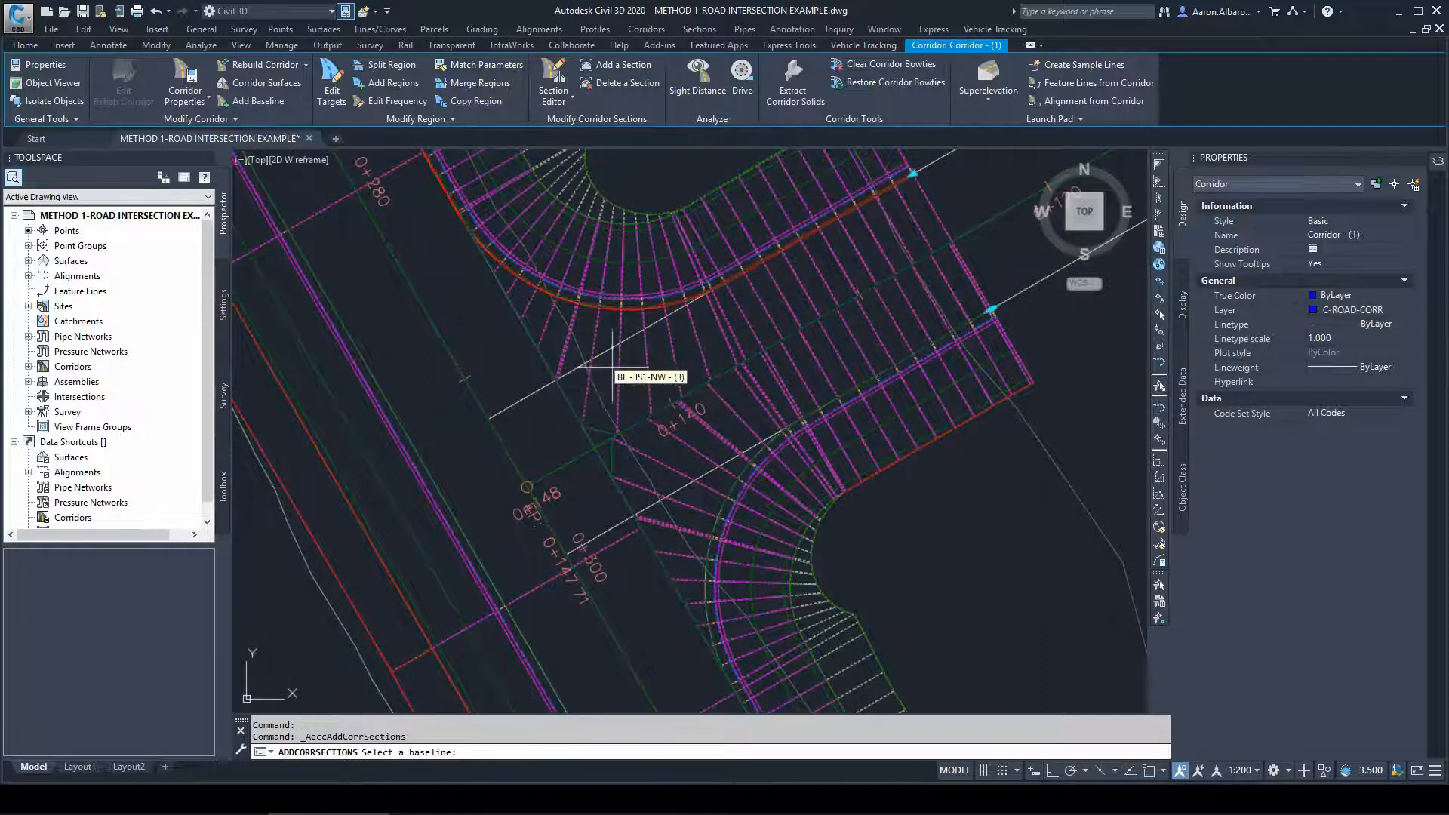
pyautogui.scroll(-2, 575, 383)
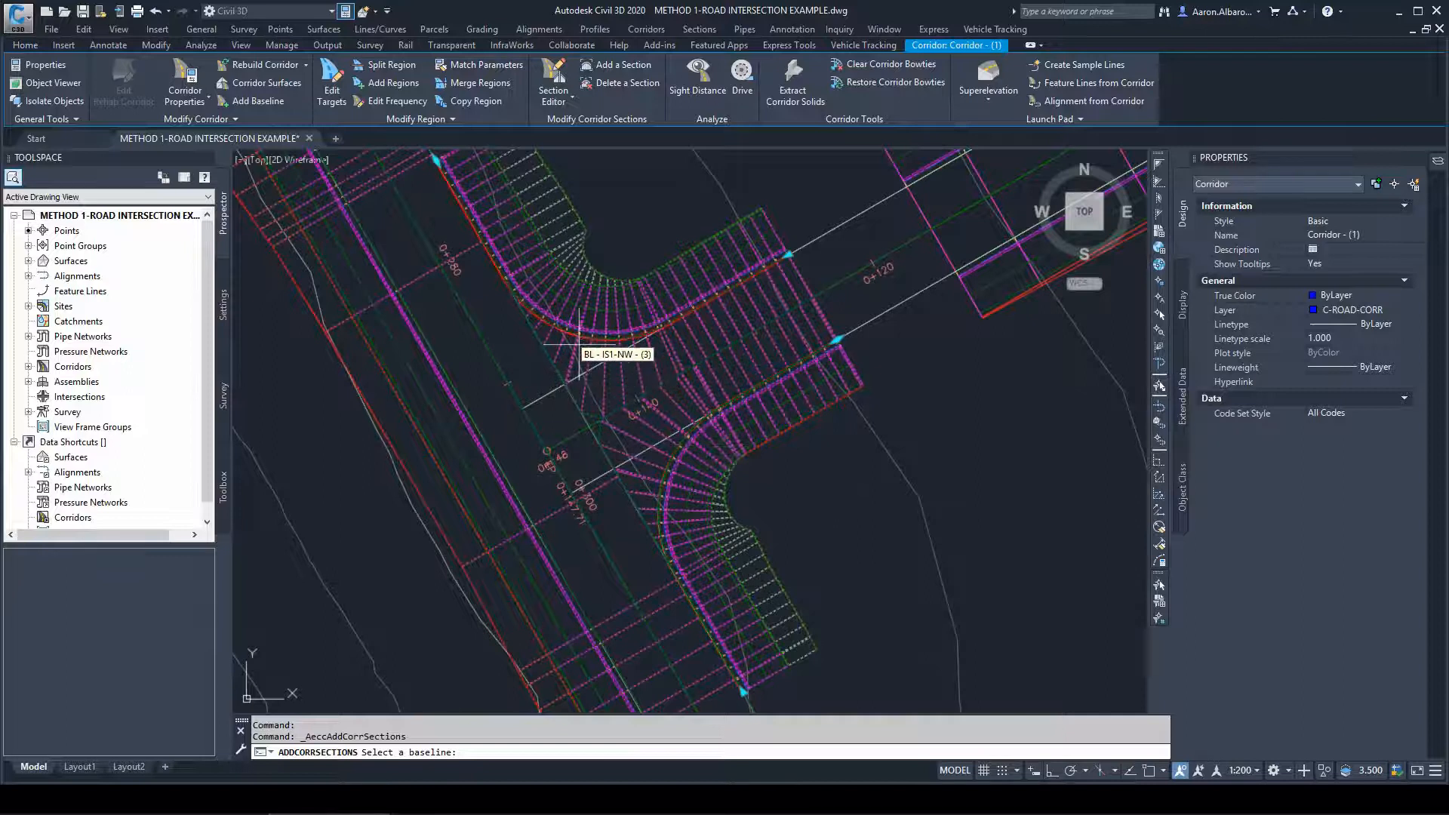
pyautogui.click(596, 387)
pyautogui.scroll(3, 587, 443)
pyautogui.scroll(2, 588, 443)
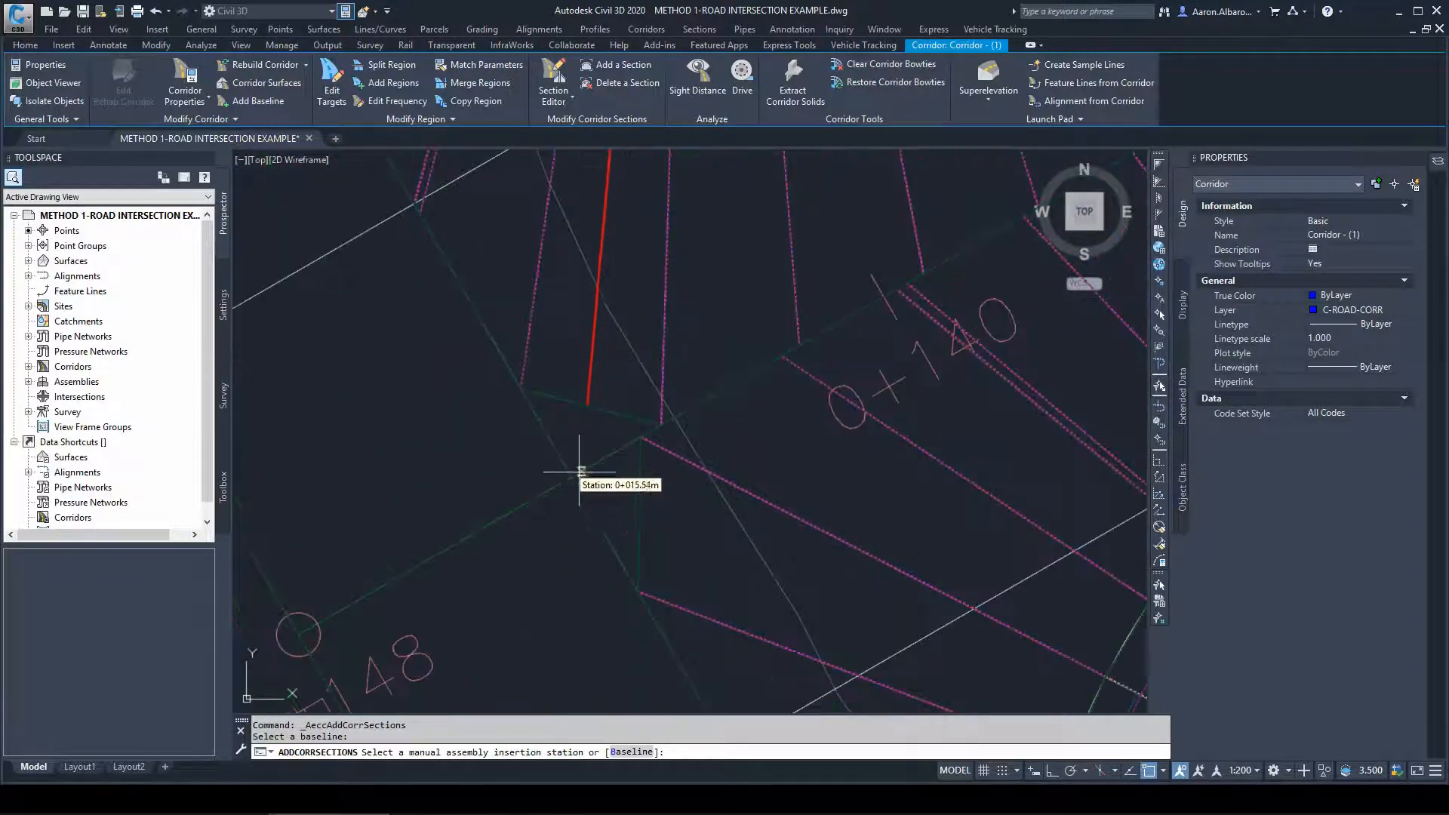
pyautogui.click(1148, 770)
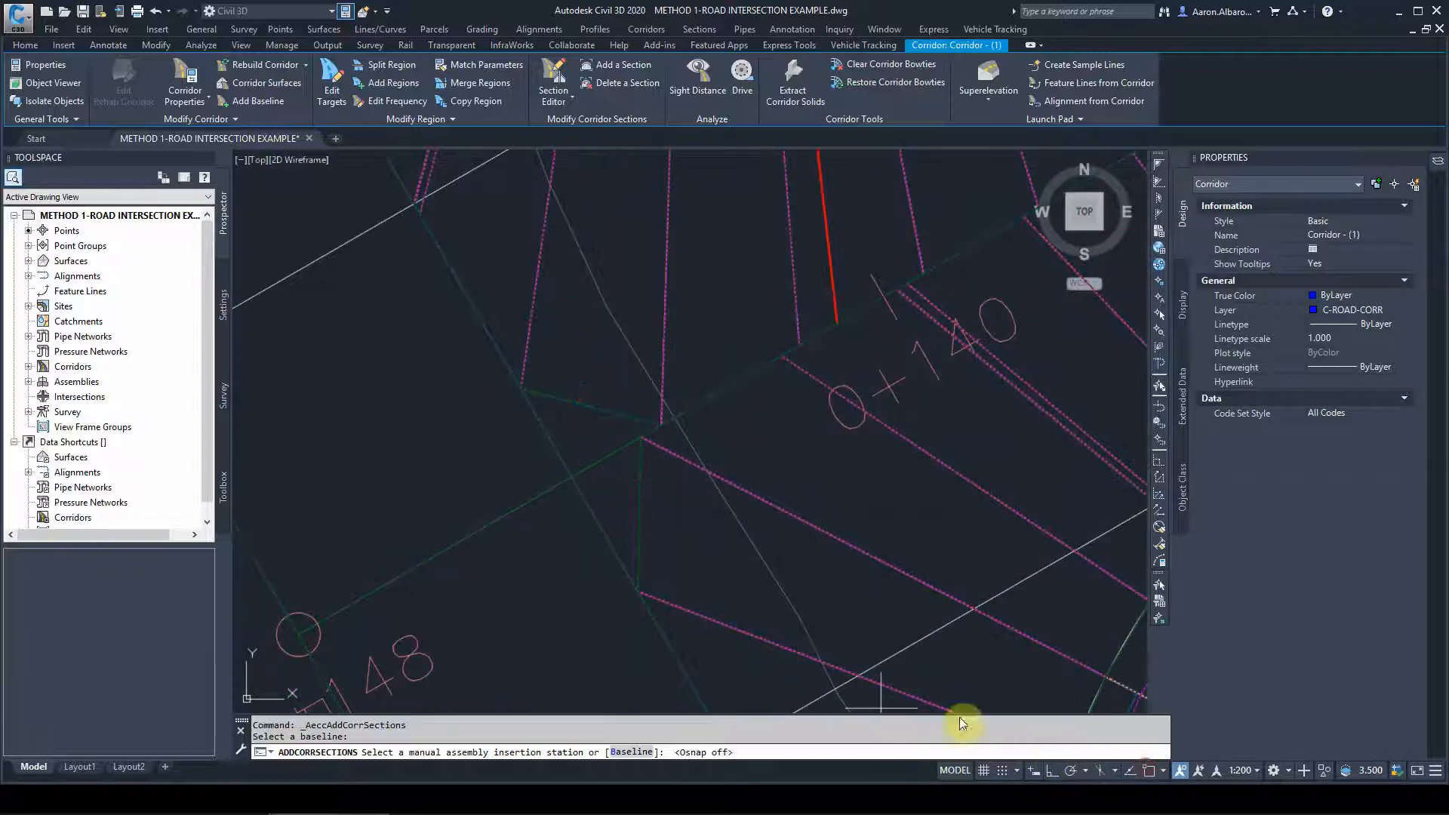
pyautogui.keyDown('shift'); pyautogui.rightClick(576, 475); pyautogui.keyUp('shift')
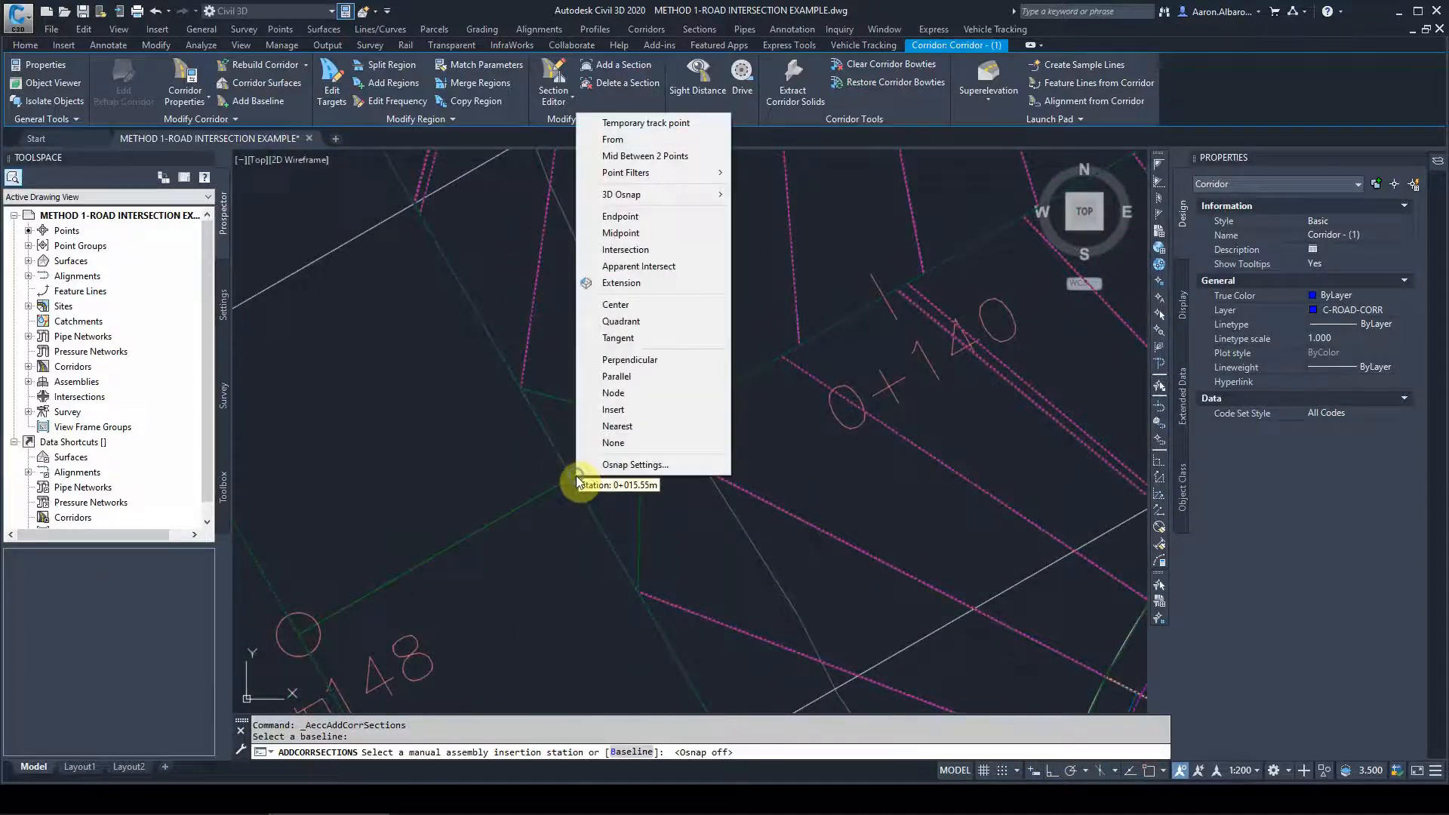
pyautogui.click(625, 249)
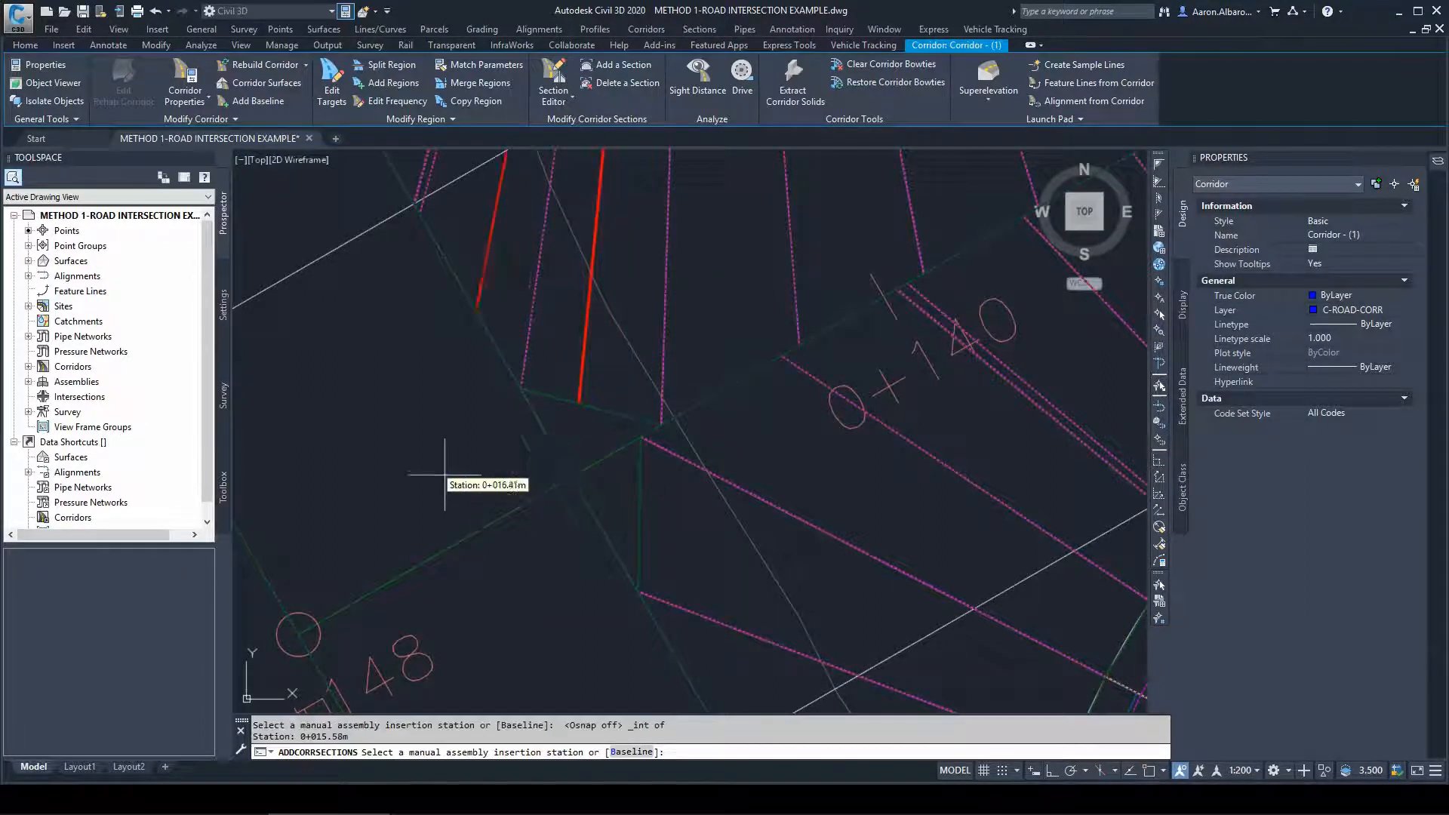
pyautogui.scroll(-5, 502, 471)
pyautogui.click(545, 454)
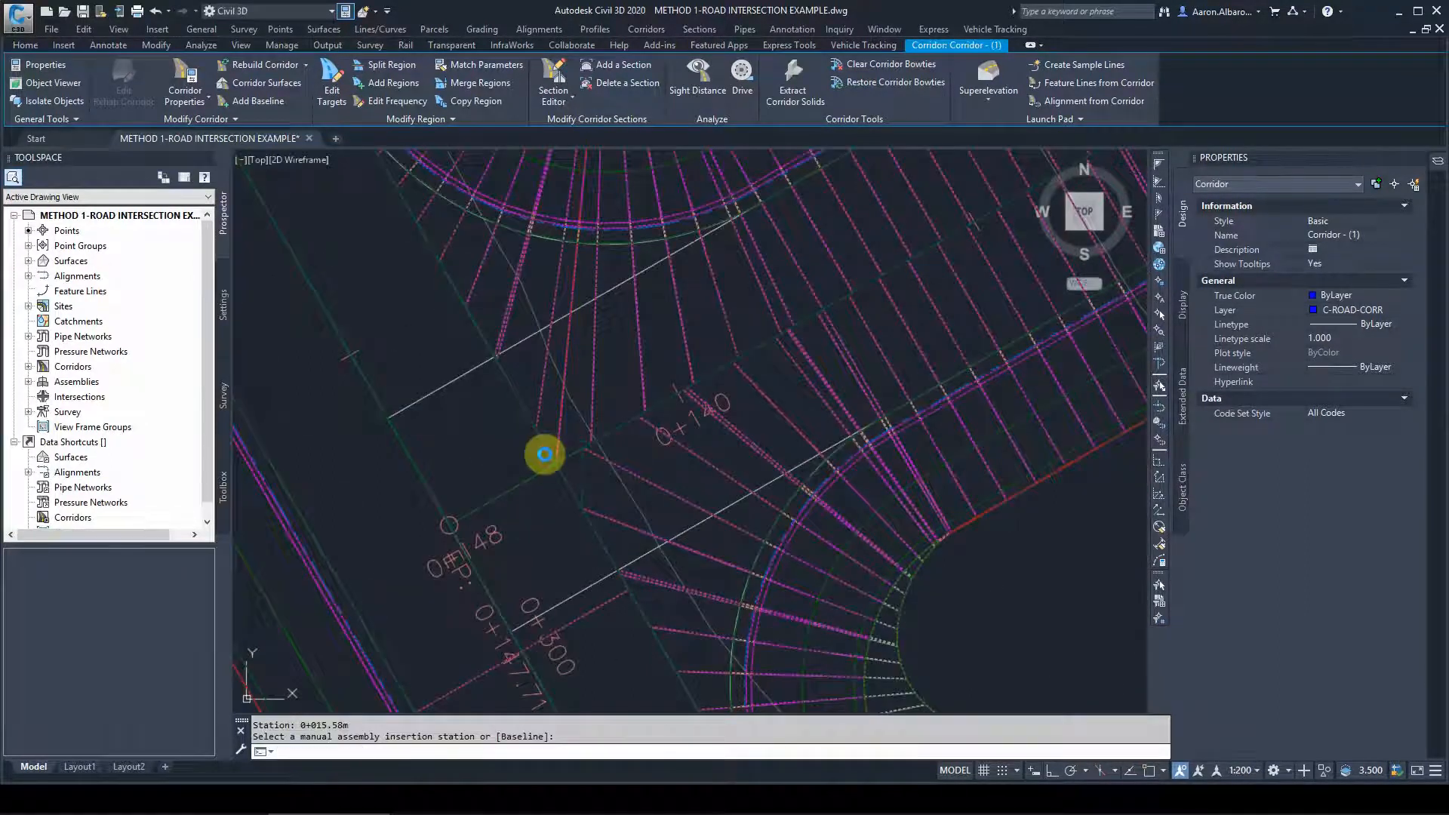
# Add a corridor section on the southern curb-return baseline at the intersection of Alignment 2 and the main road's edge, station 0+018.55, then deselect
pyautogui.scroll(-4, 558, 408)
pyautogui.scroll(4, 596, 422)
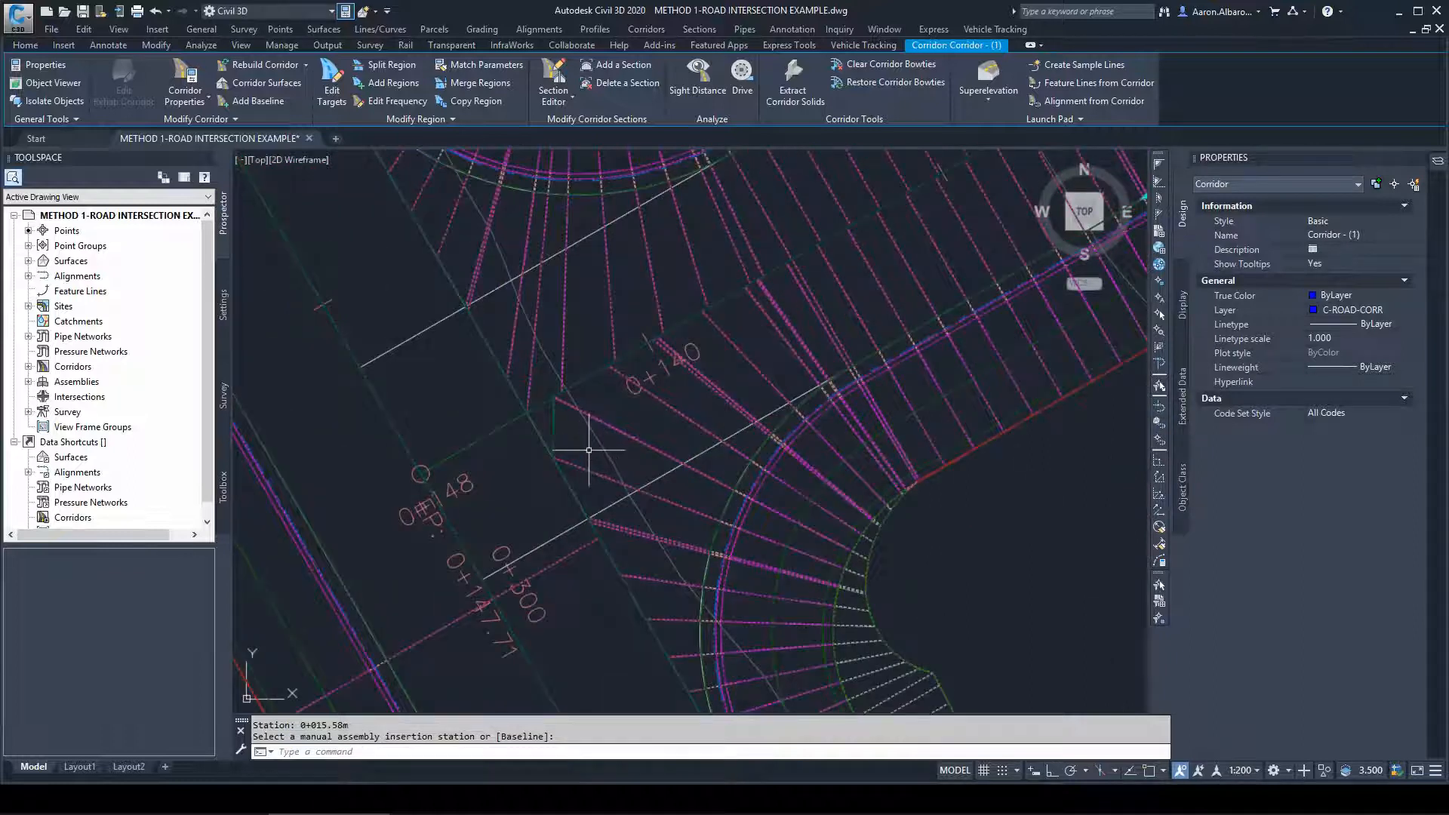
pyautogui.click(616, 65)
pyautogui.click(683, 476)
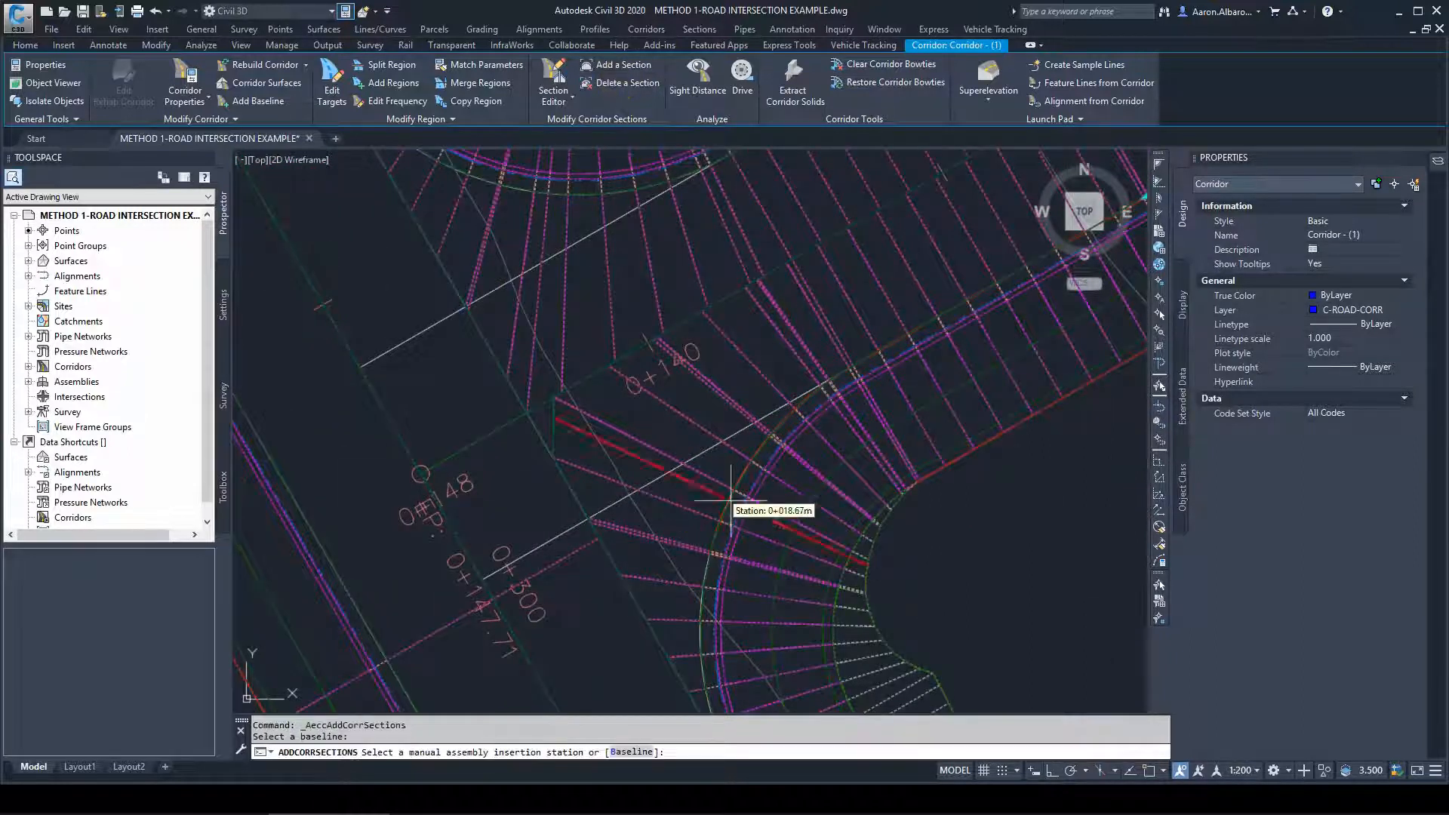
pyautogui.scroll(3, 590, 448)
pyautogui.keyDown('shift'); pyautogui.rightClick(547, 423); pyautogui.keyUp('shift')
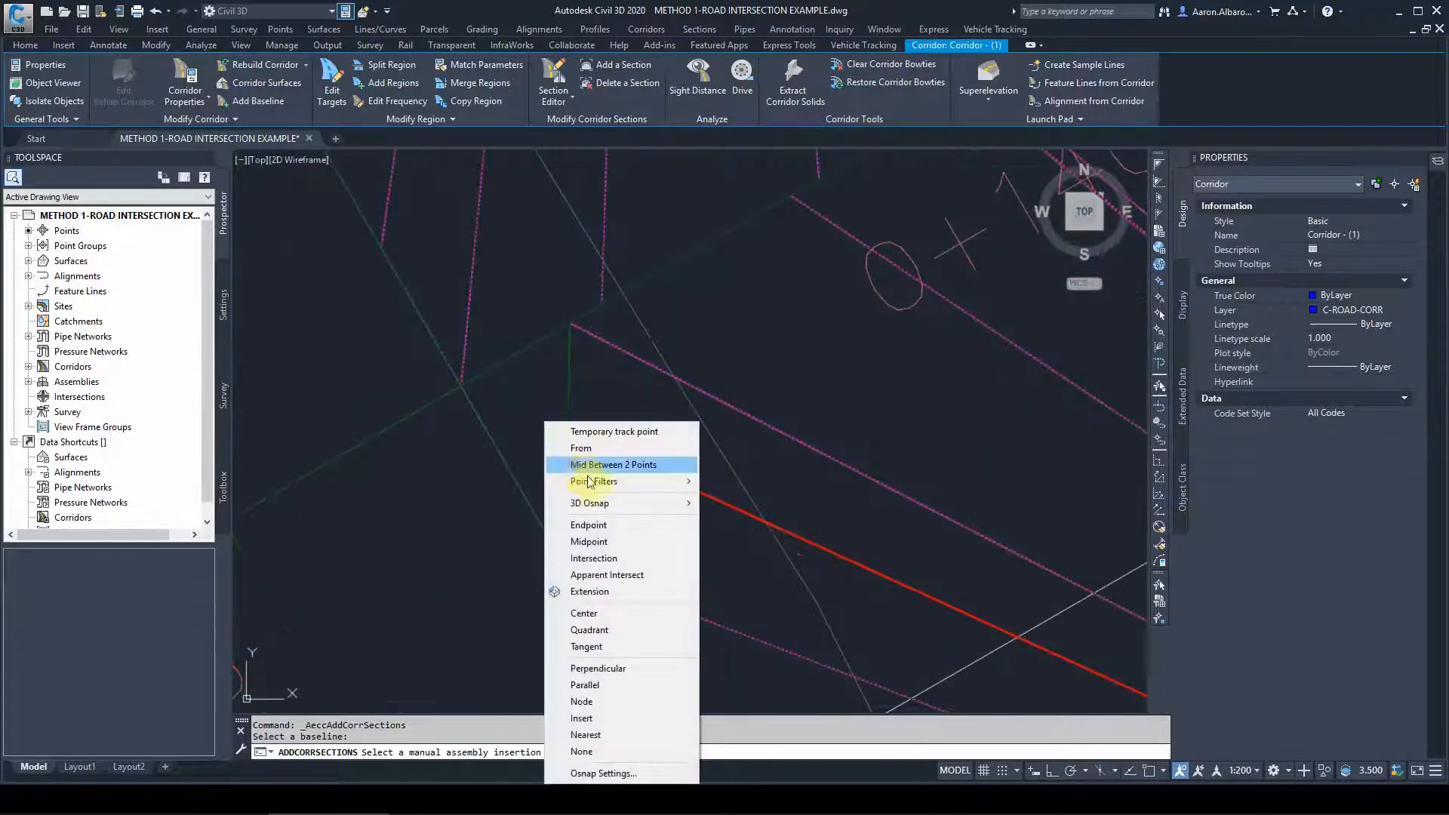
pyautogui.click(592, 559)
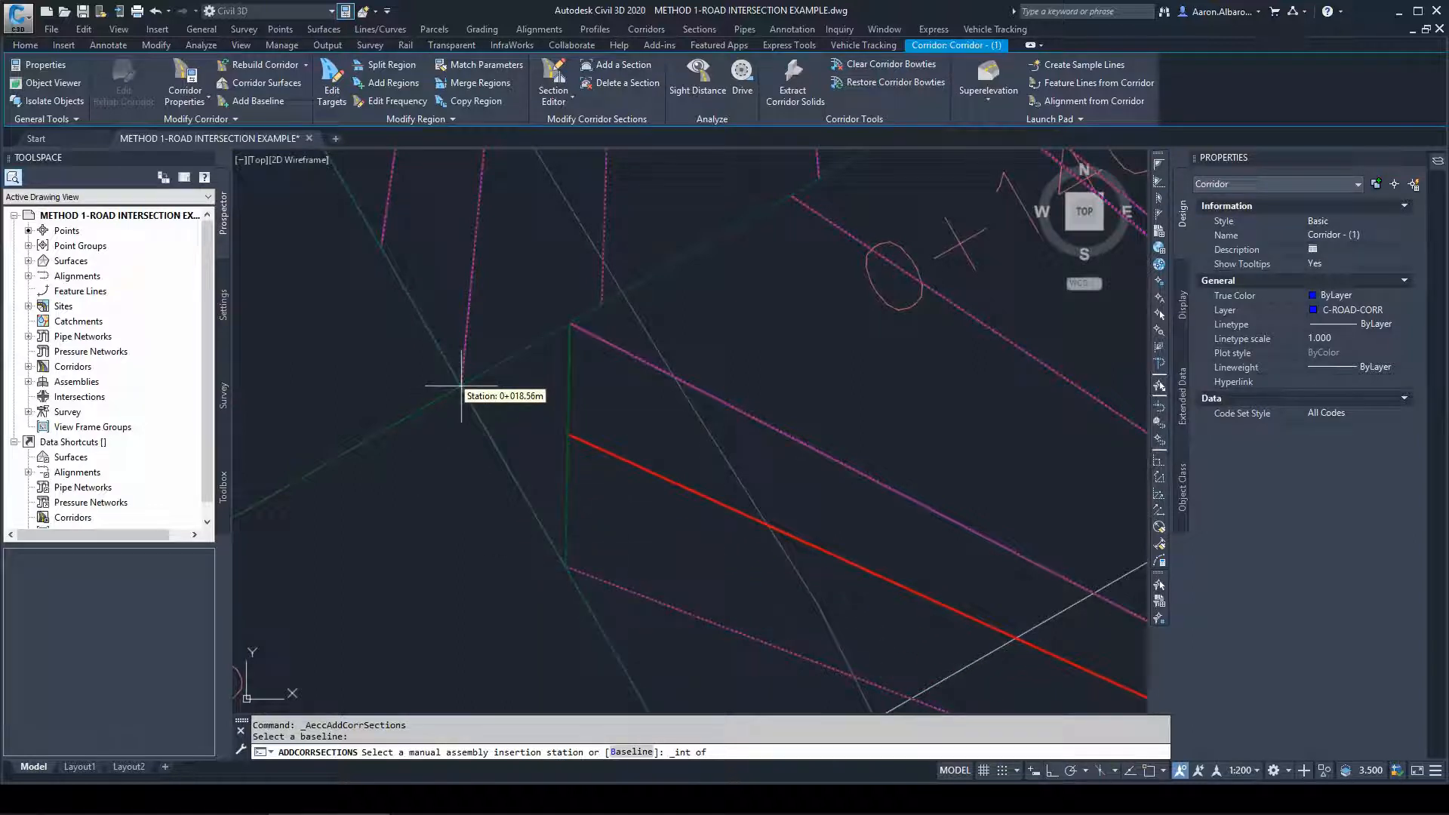
pyautogui.click(461, 385)
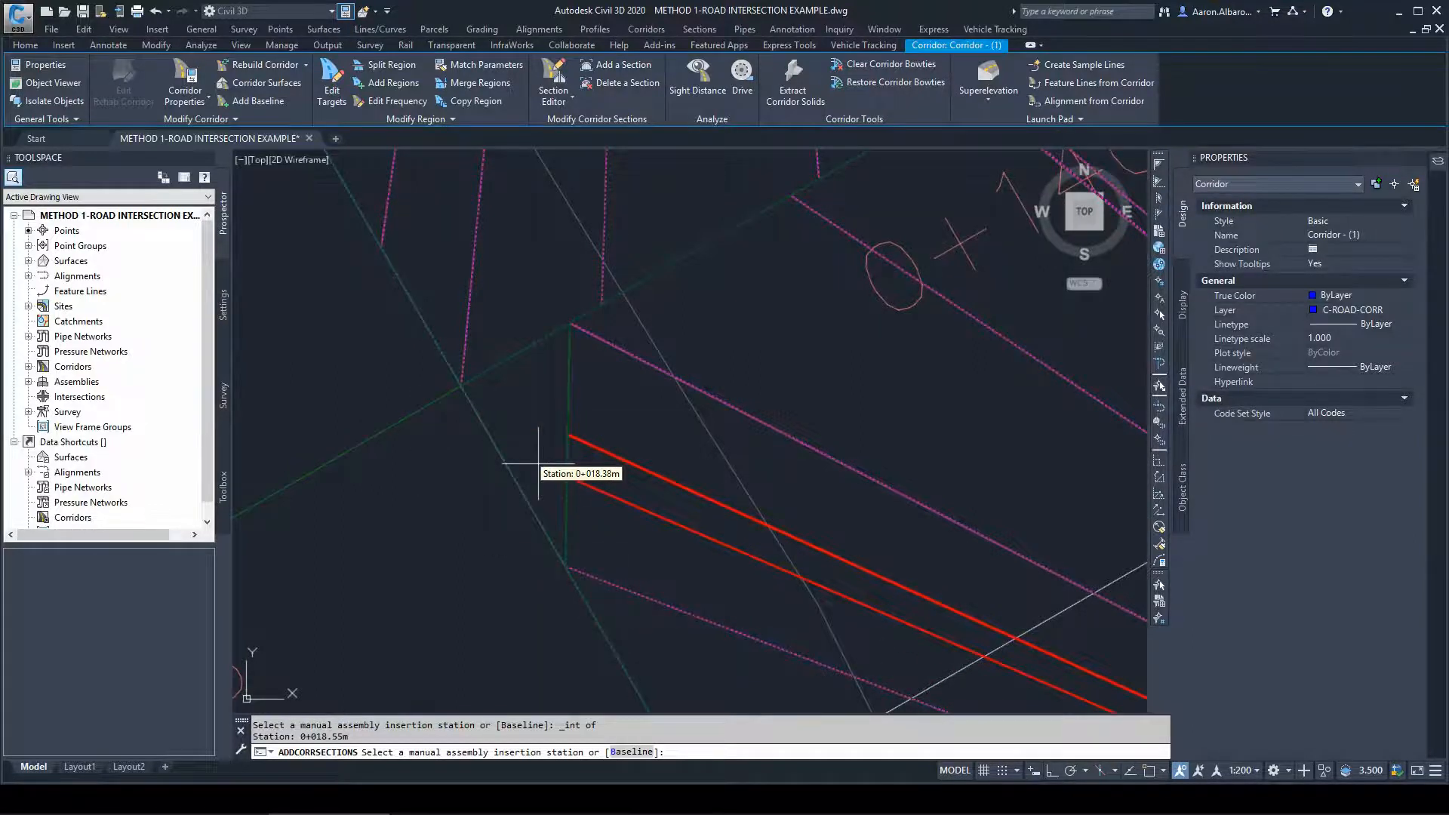
pyautogui.press('Return')
pyautogui.scroll(-7, 645, 382)
pyautogui.press('Escape')
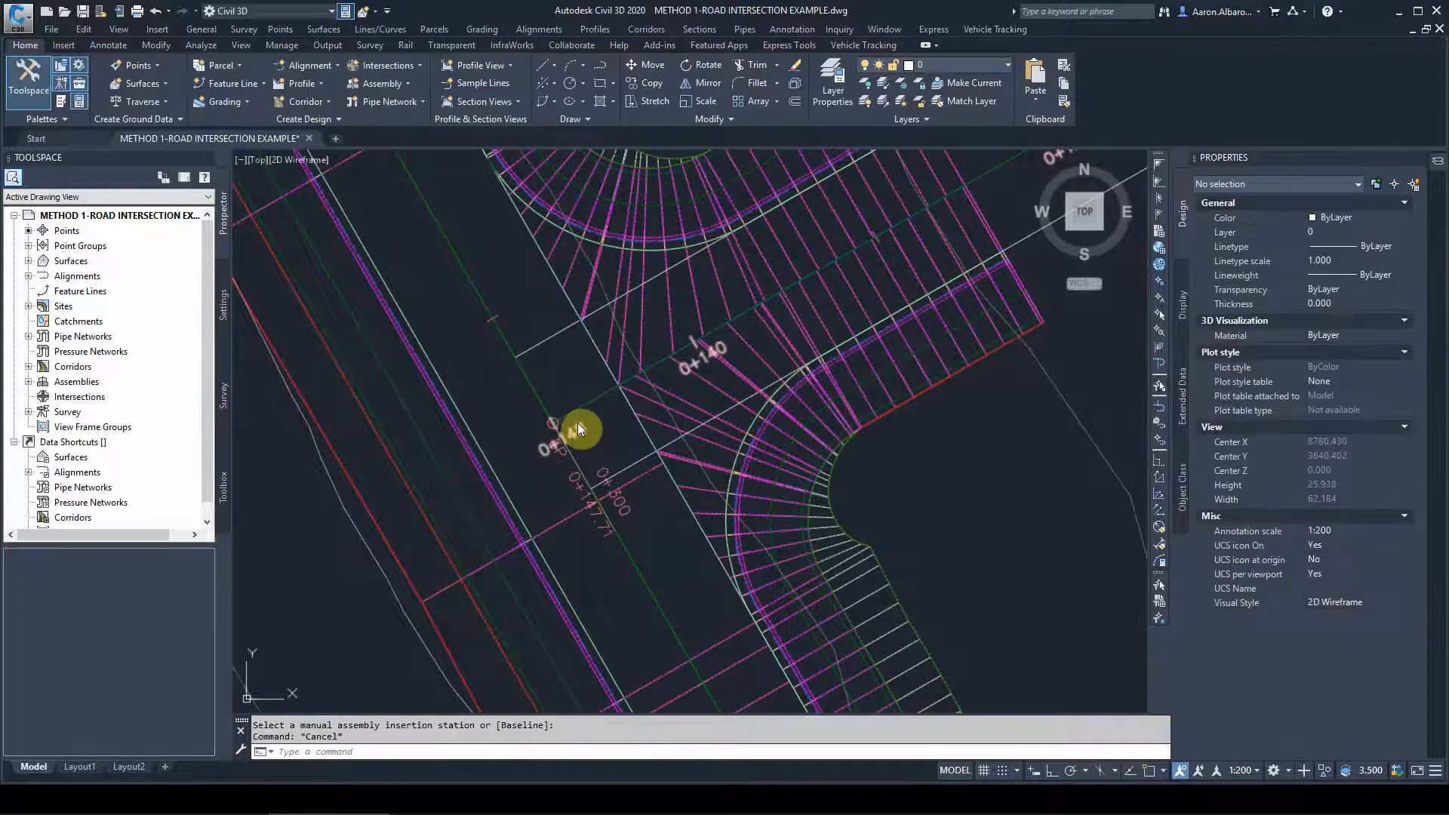
# Stretch the end of Corridor - (2)'s side-road region to the intersection of Alignment 2's centerline and the curb-return region's end section, then deselect
pyautogui.scroll(-6, 658, 355)
pyautogui.click(704, 237)
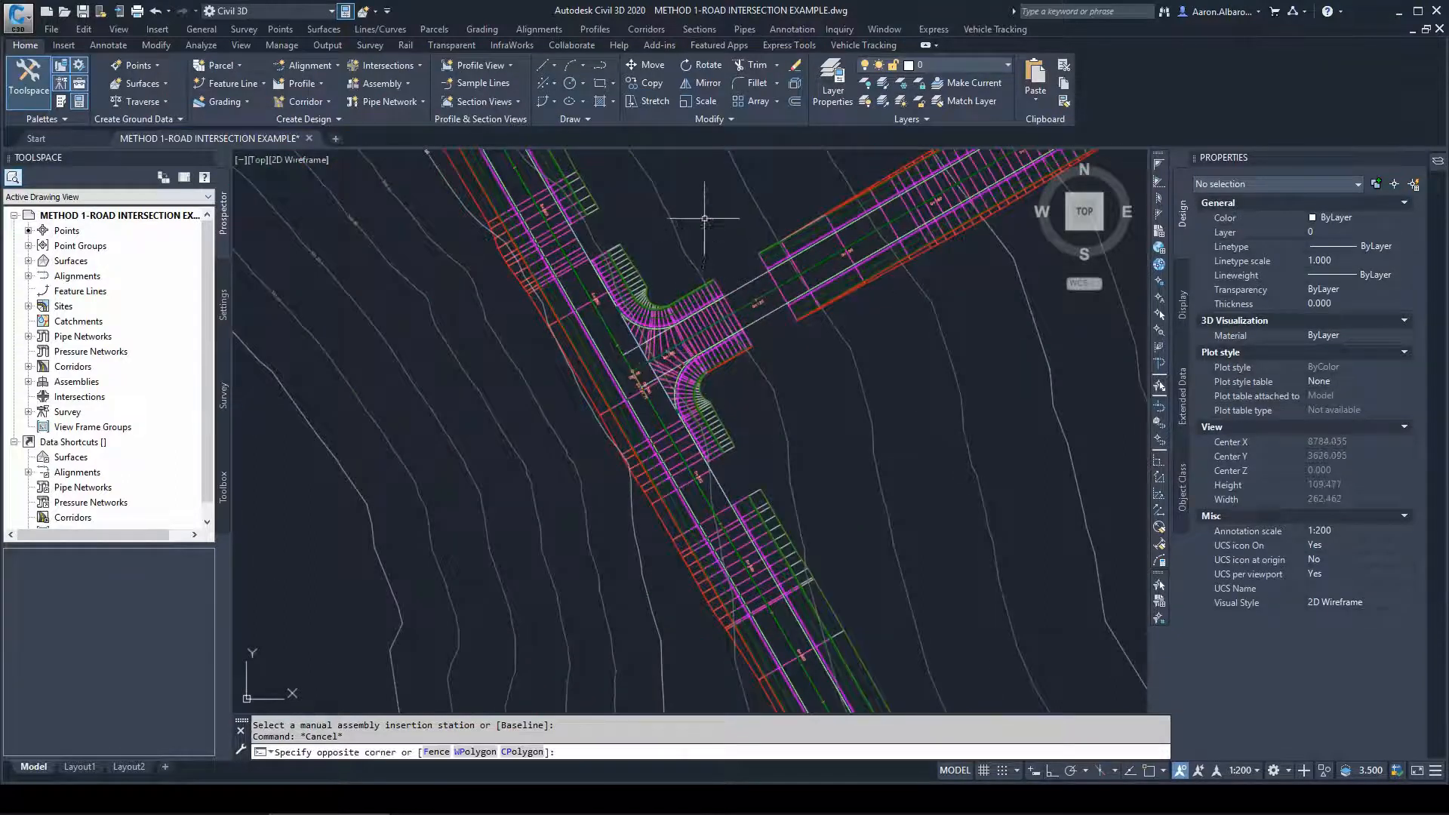
pyautogui.click(704, 220)
pyautogui.click(759, 258)
pyautogui.scroll(4, 720, 321)
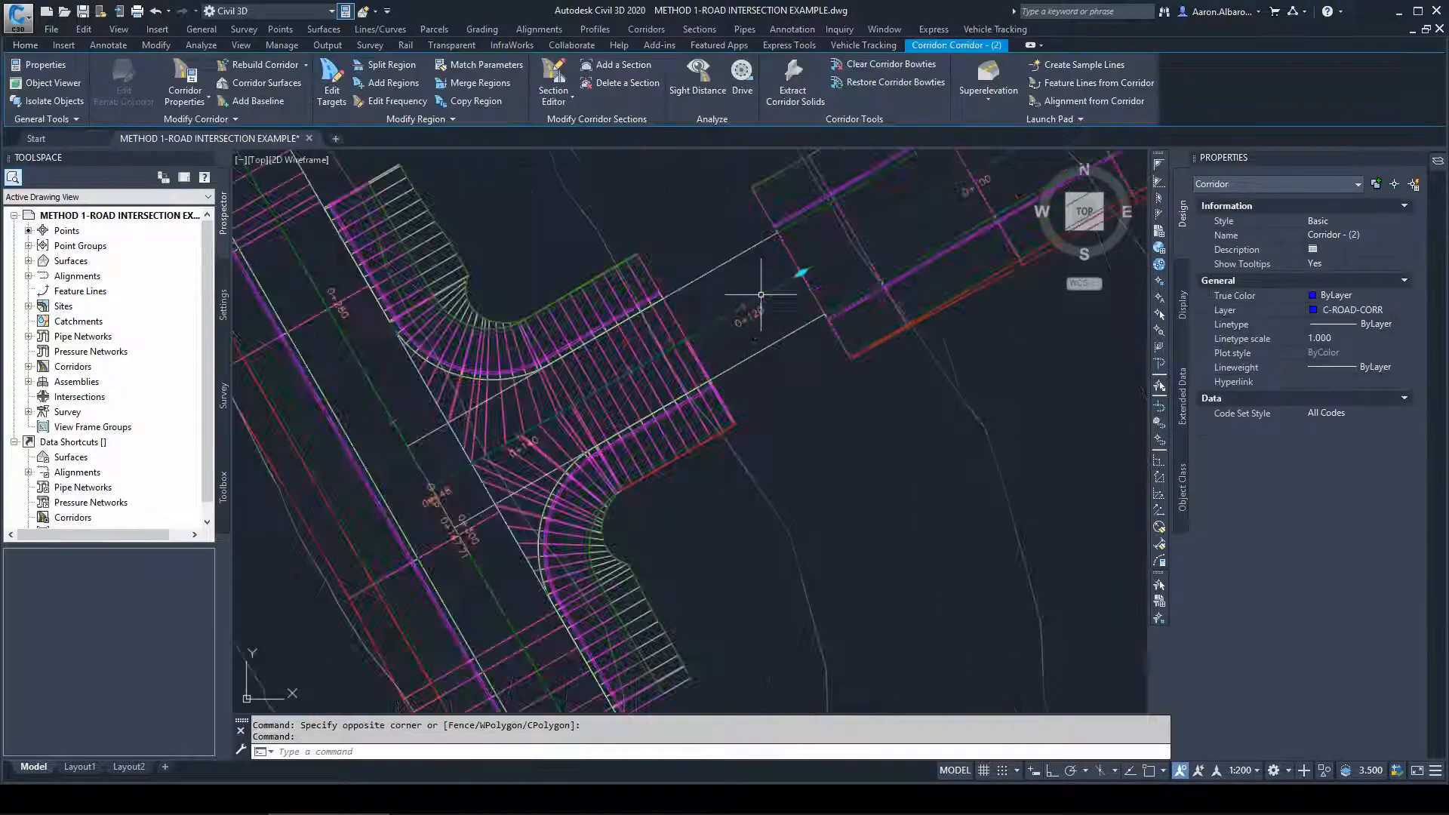
pyautogui.click(800, 272)
pyautogui.scroll(6, 687, 336)
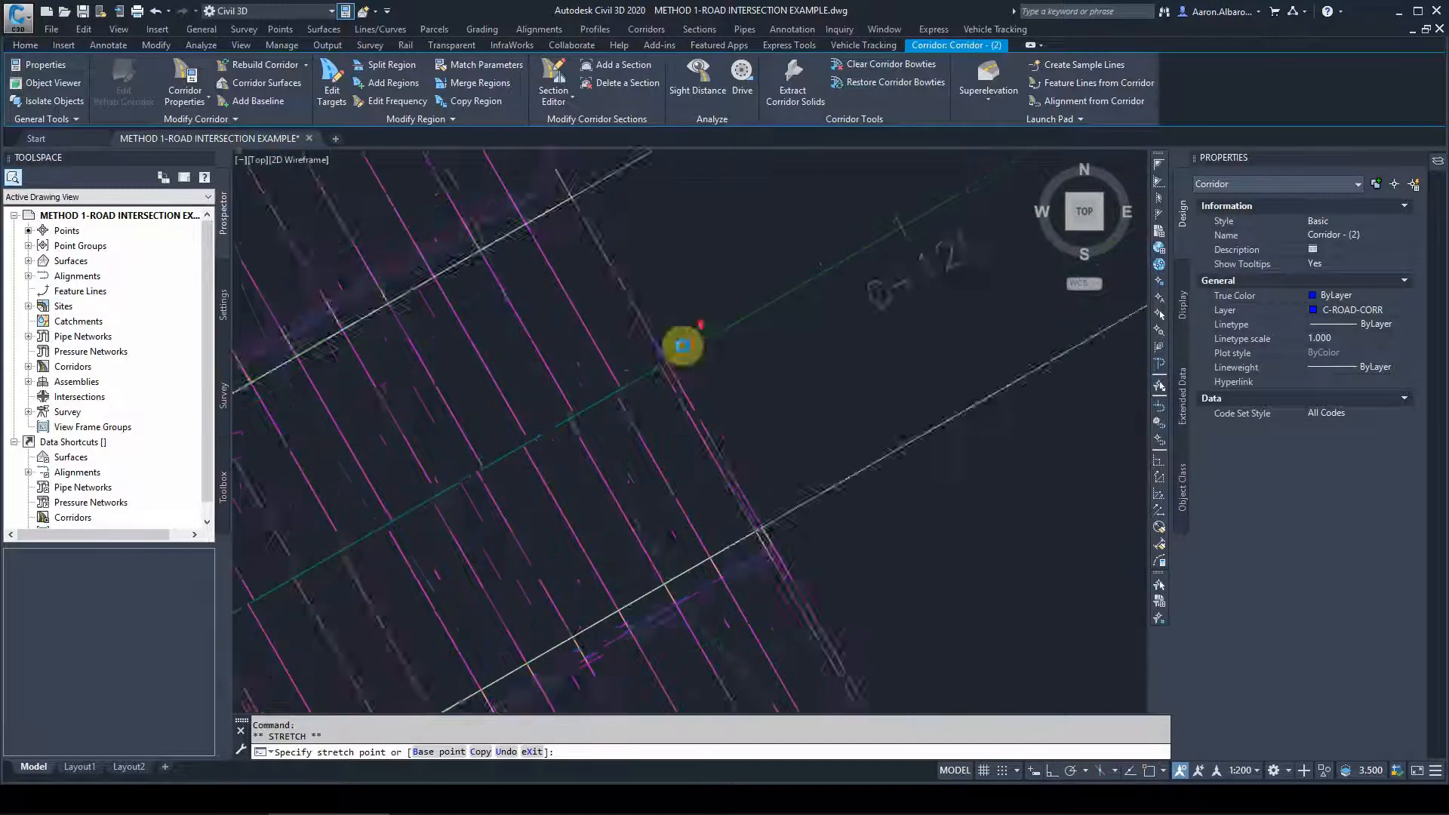
pyautogui.keyDown('shift'); pyautogui.rightClick(632, 385); pyautogui.keyUp('shift')
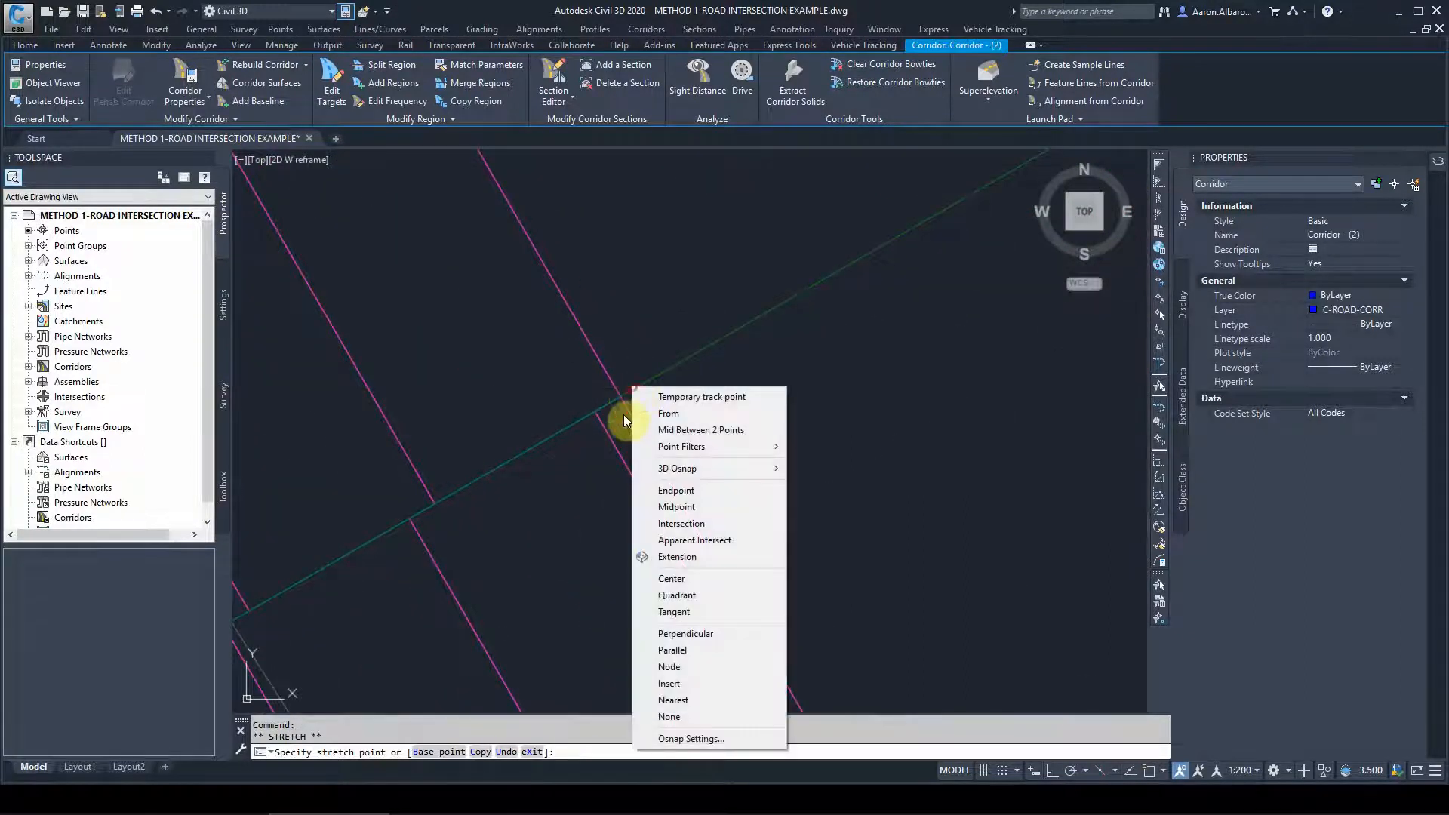
pyautogui.click(682, 524)
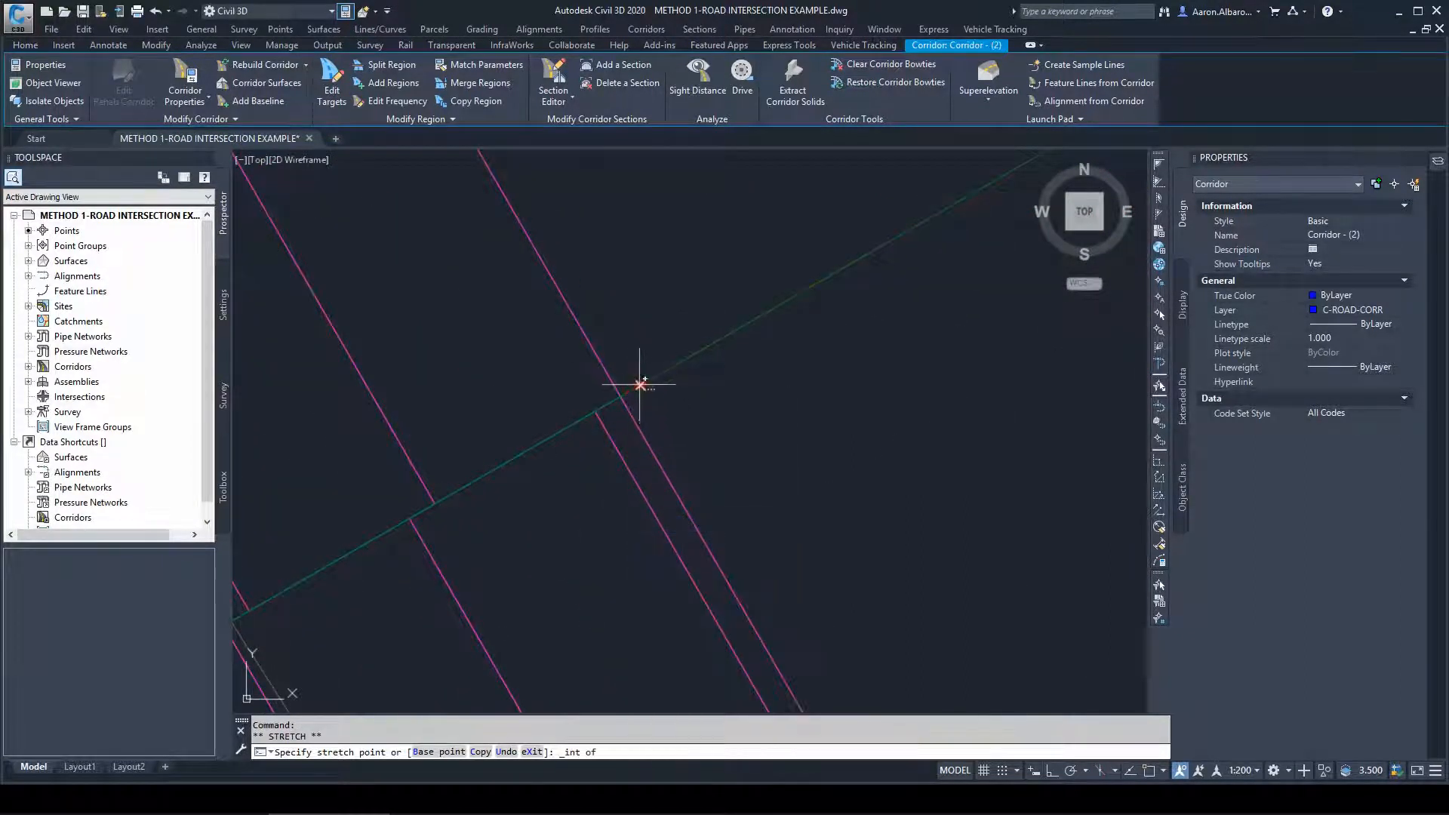
pyautogui.click(620, 395)
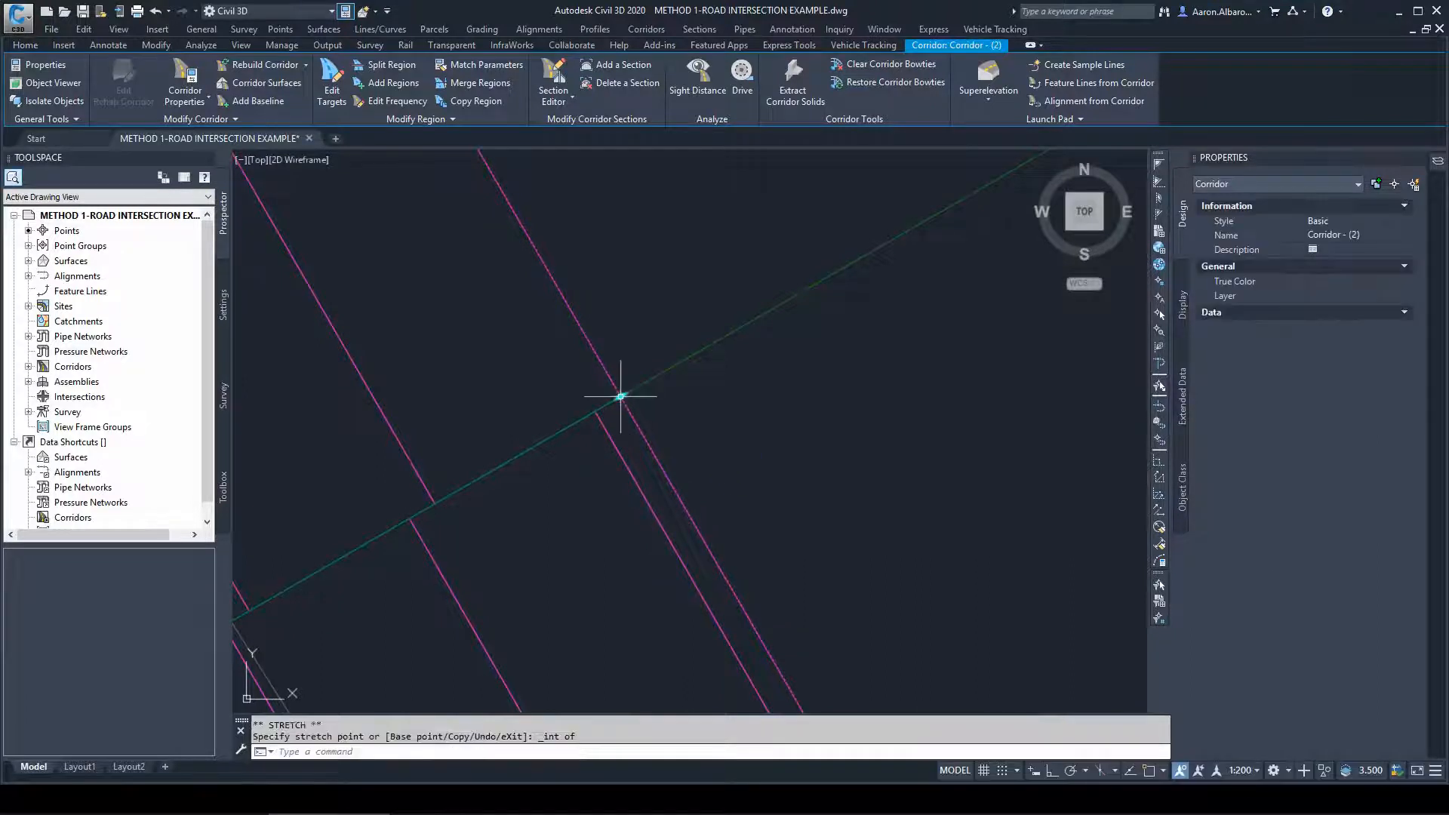
pyautogui.scroll(-5, 627, 394)
pyautogui.press('Escape')
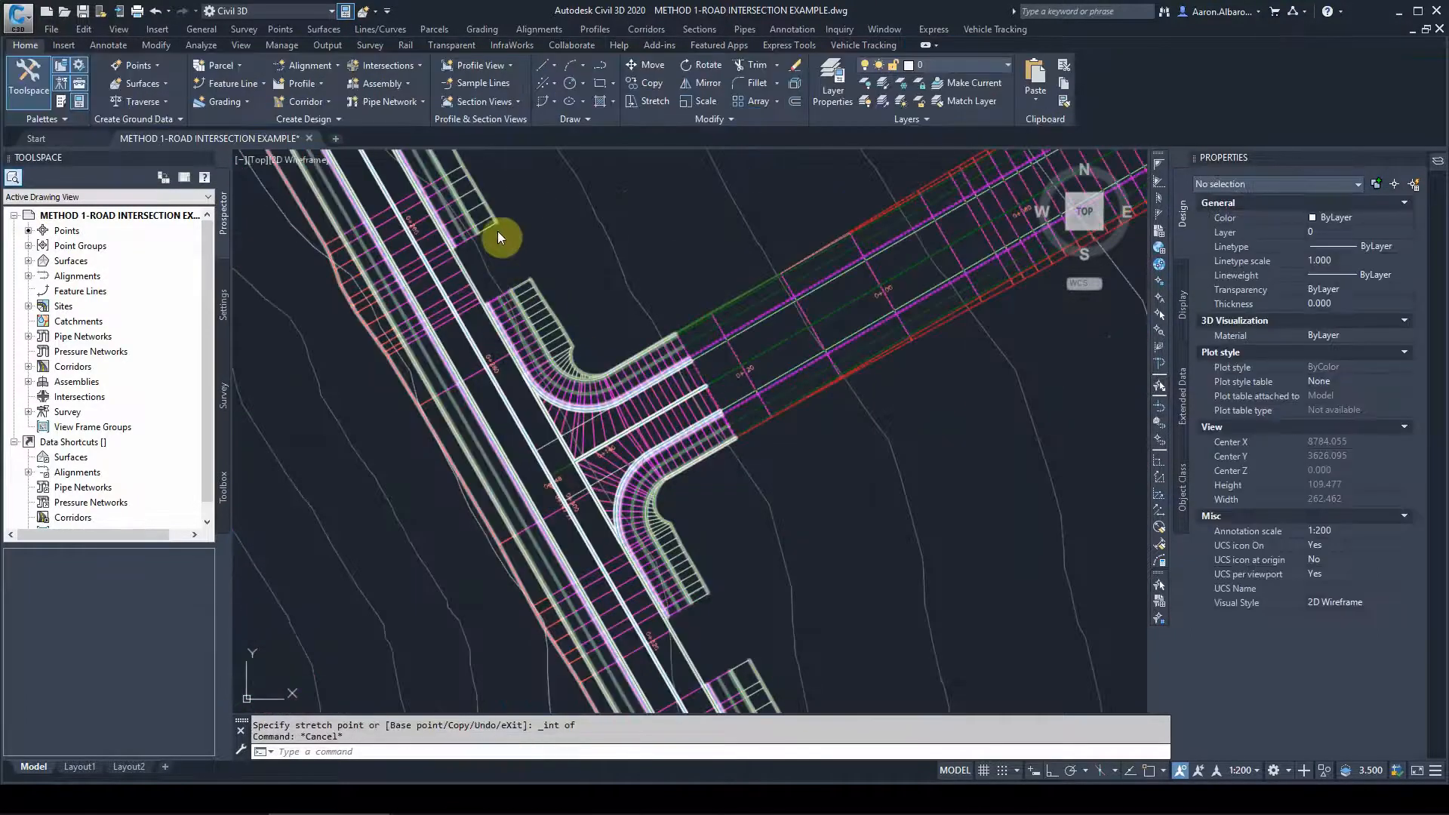
# On Corridor - (1), move the main road's region boundary north of the junction to the intersection at the northern curb-return region's outer end
pyautogui.click(496, 230)
pyautogui.scroll(5, 437, 255)
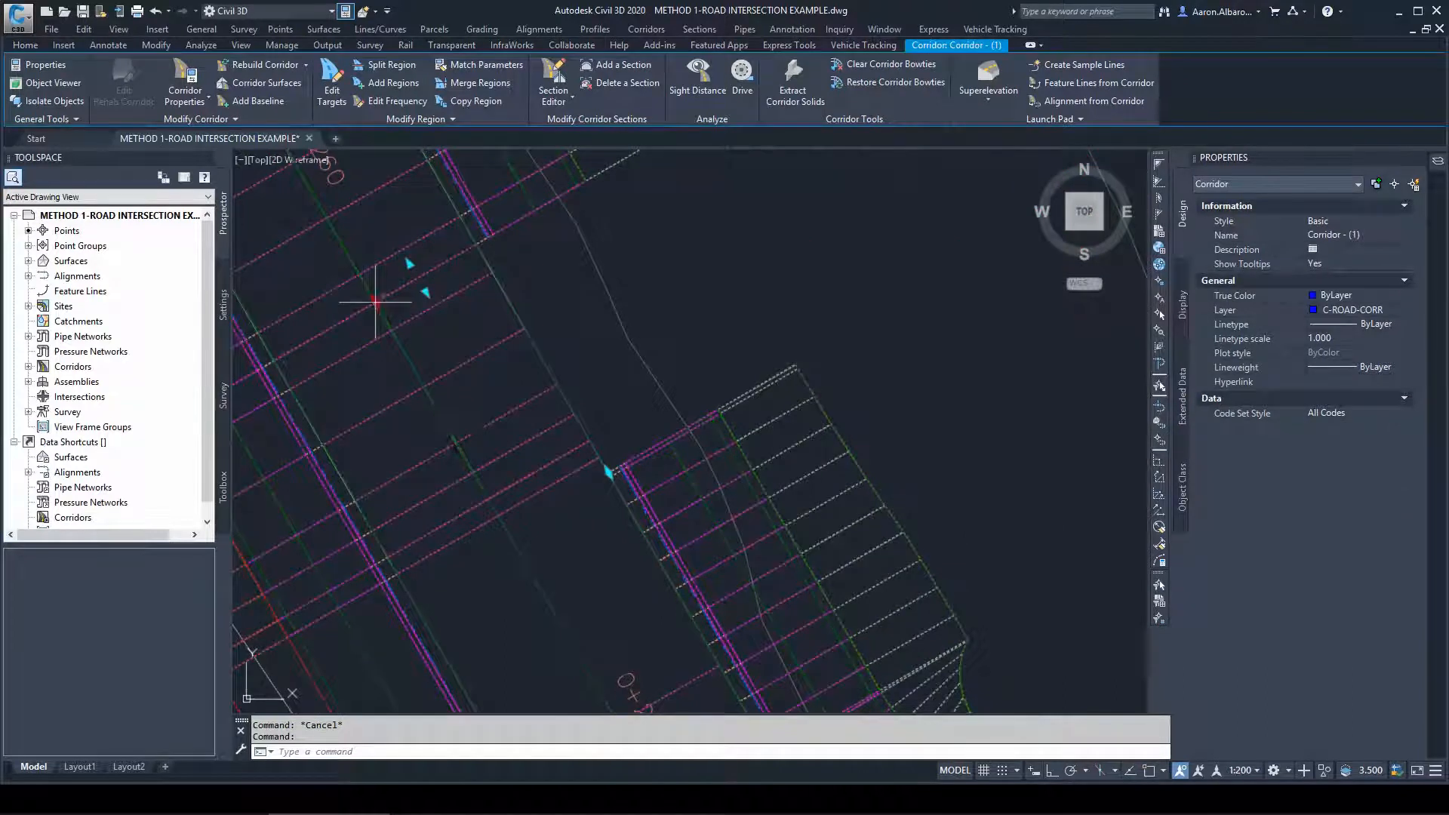
pyautogui.click(448, 428)
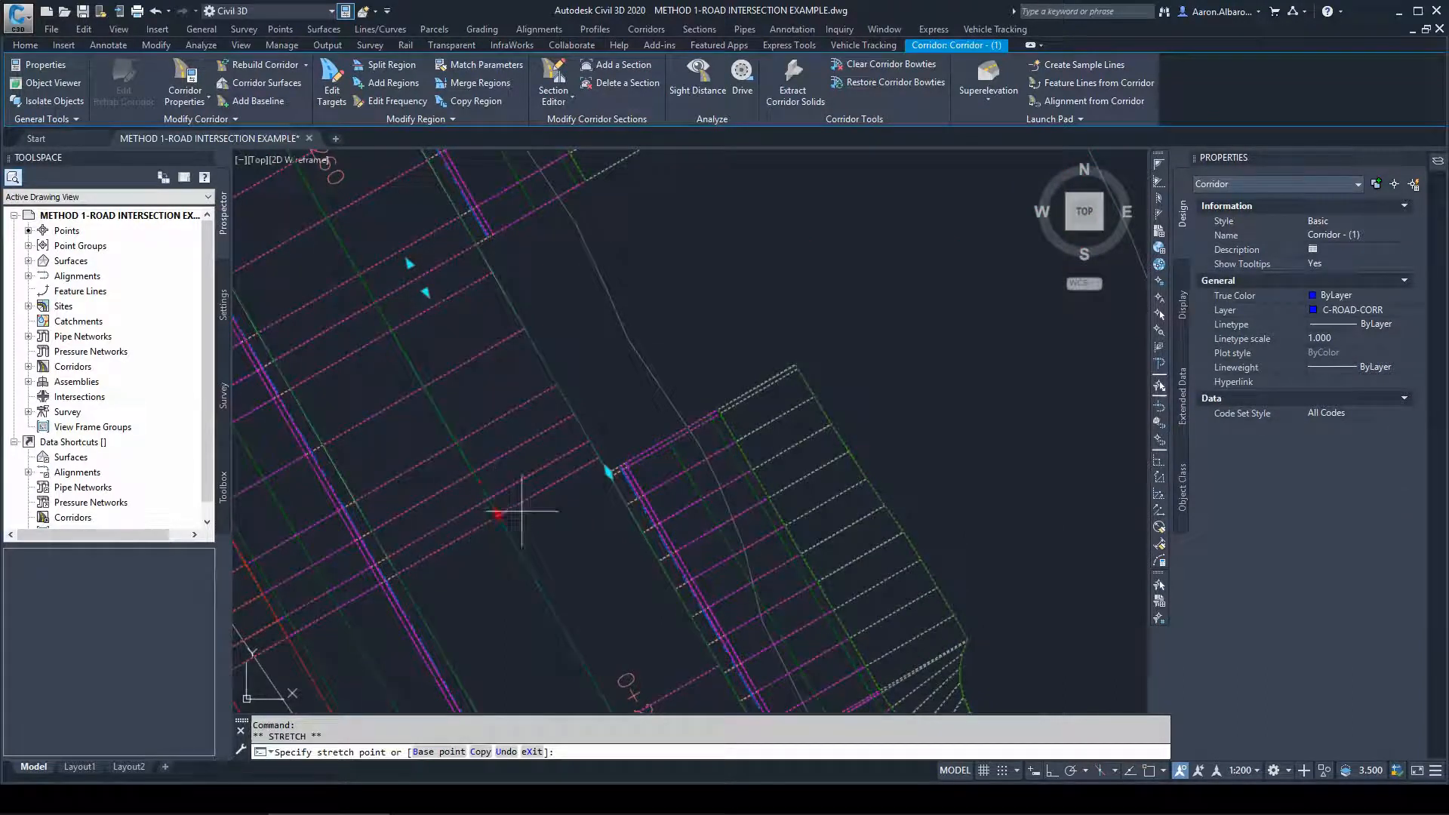
pyautogui.keyDown('shift'); pyautogui.rightClick(521, 511); pyautogui.keyUp('shift')
pyautogui.click(583, 291)
pyautogui.rightClick(583, 293)
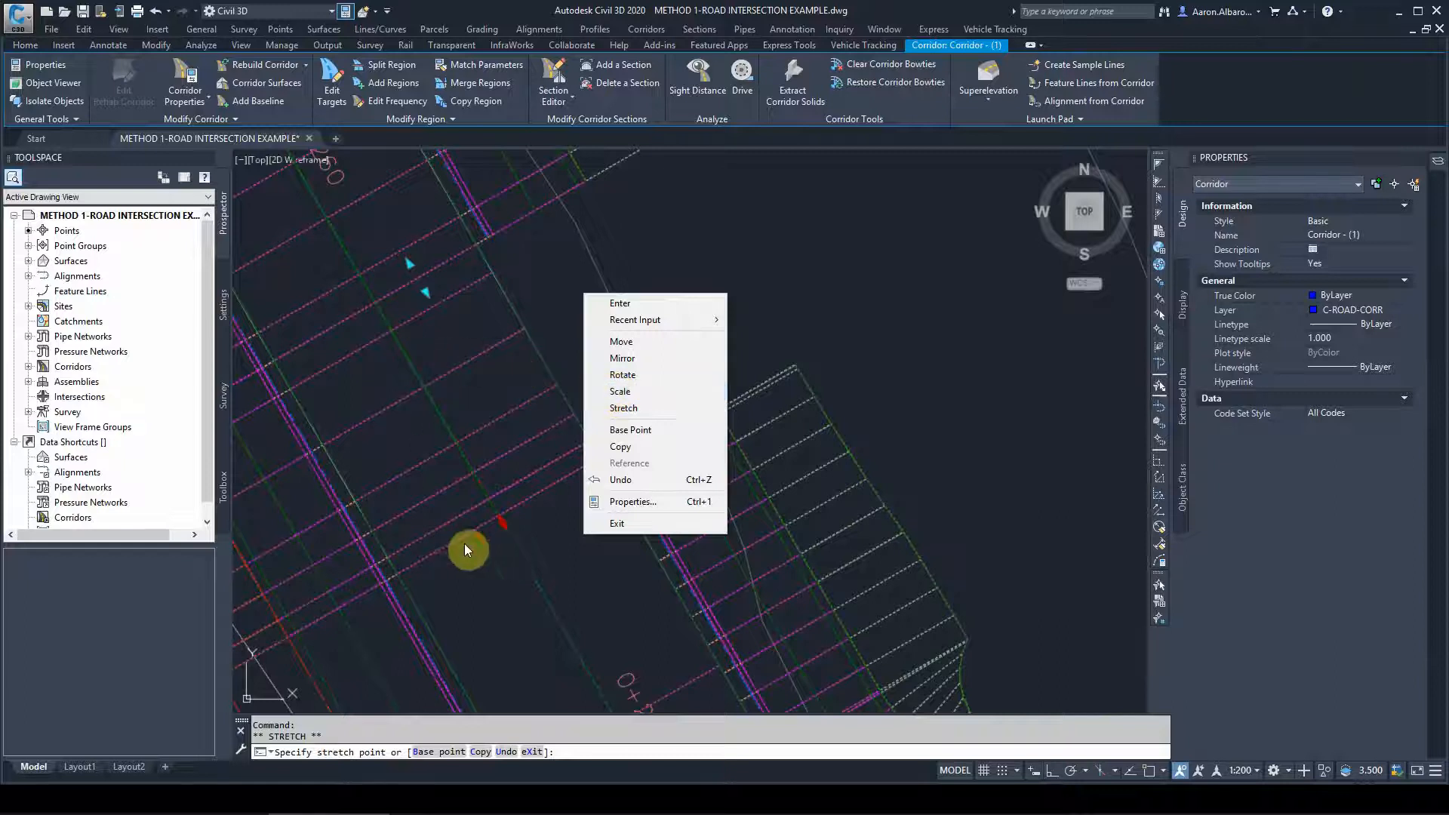
pyautogui.click(508, 527)
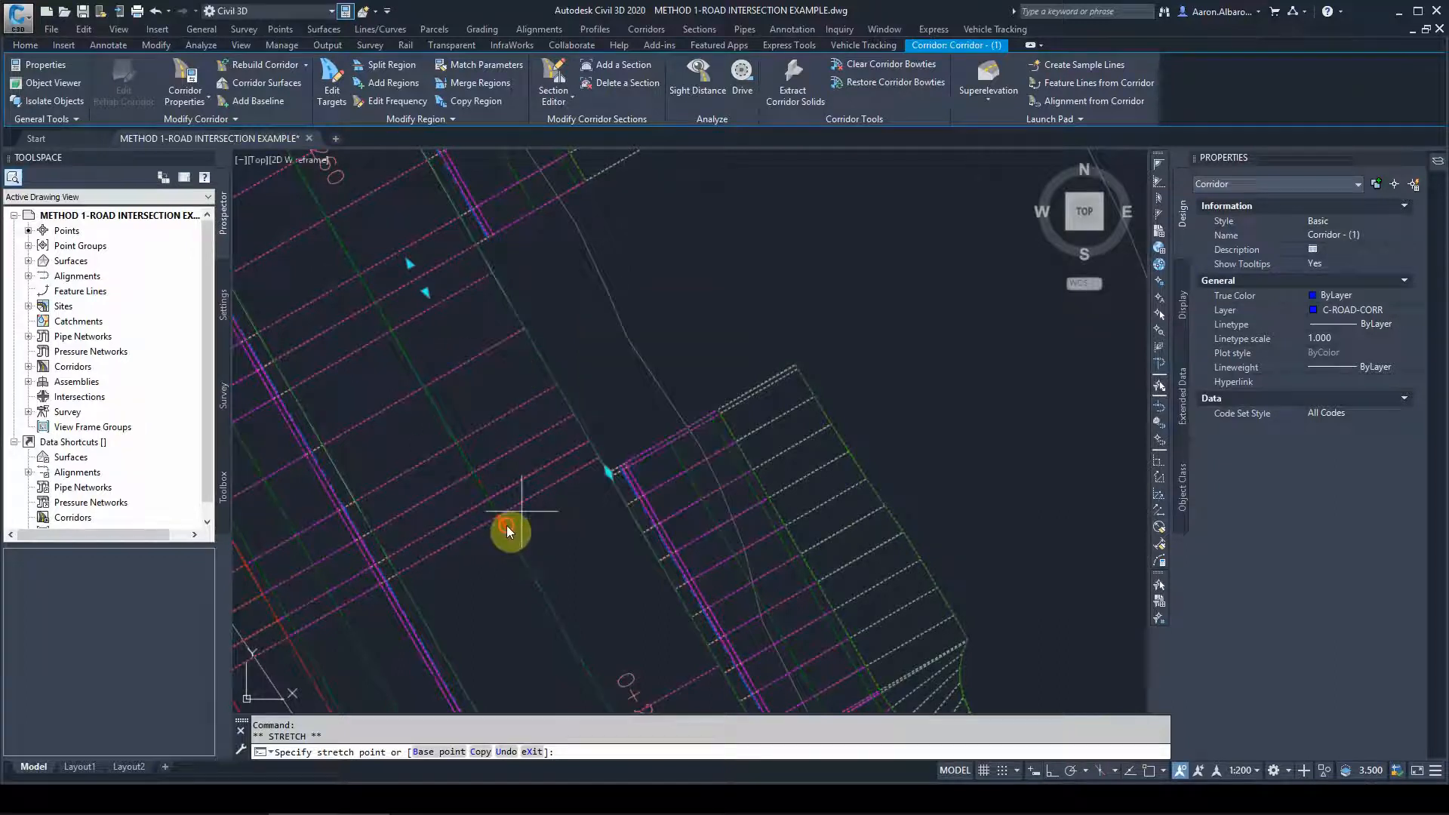
pyautogui.keyDown('shift'); pyautogui.rightClick(608, 472); pyautogui.keyUp('shift')
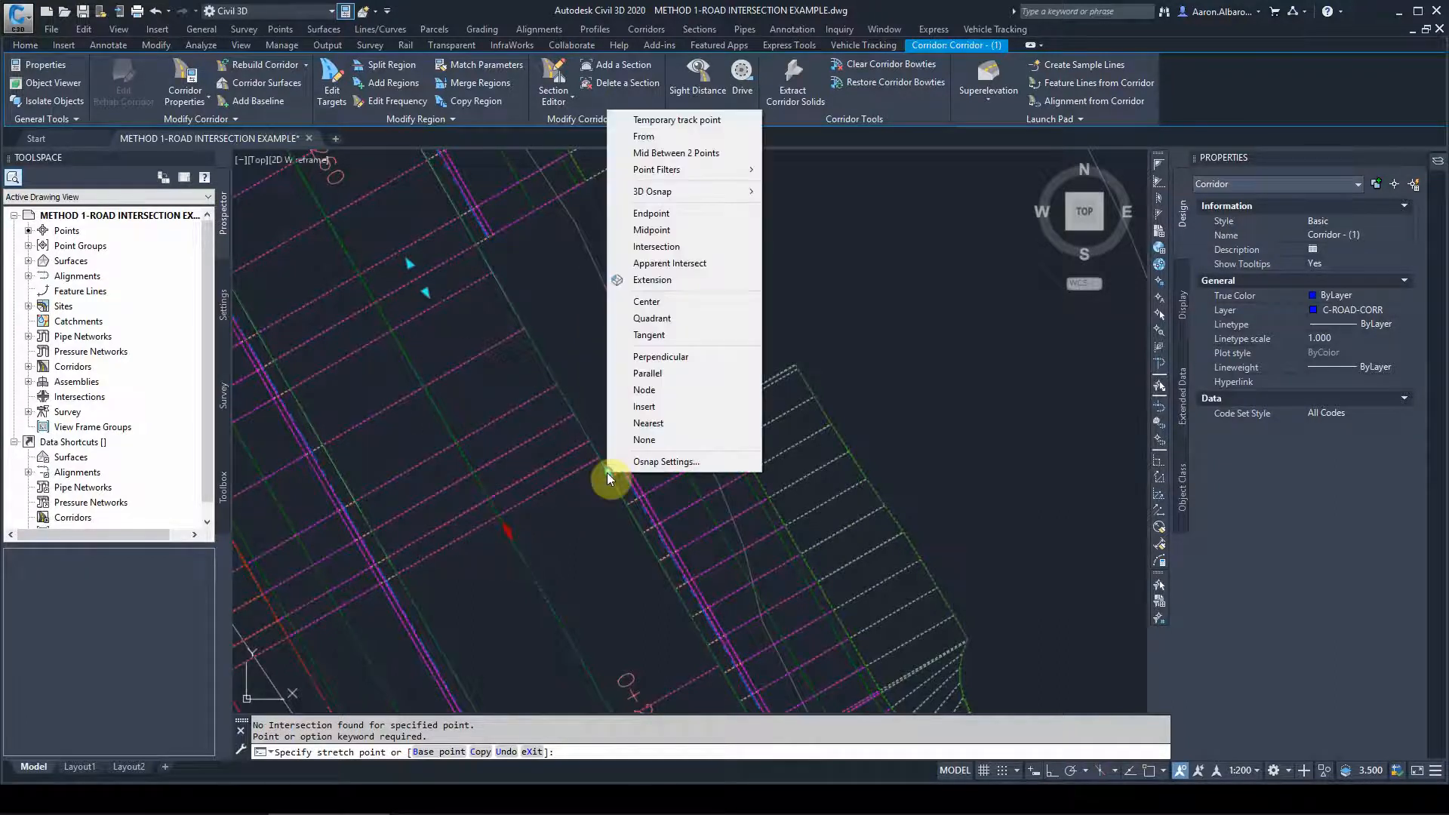
pyautogui.click(656, 247)
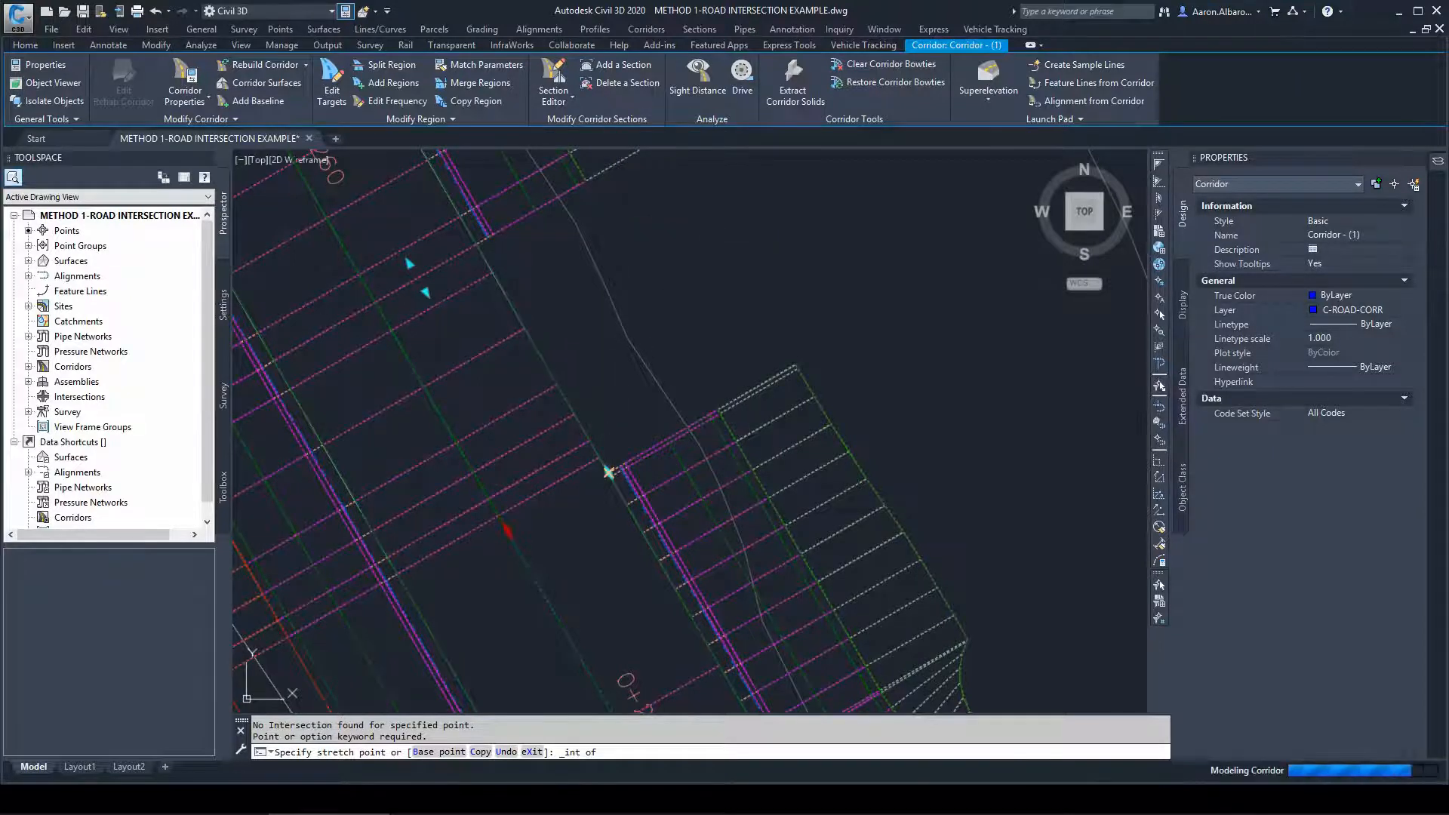
pyautogui.click(608, 472)
# Examine the daylight slopes where the main-road region meets the northern curb return, and how the regions connect around the junction
pyautogui.scroll(-3, 502, 386)
pyautogui.scroll(3, 575, 312)
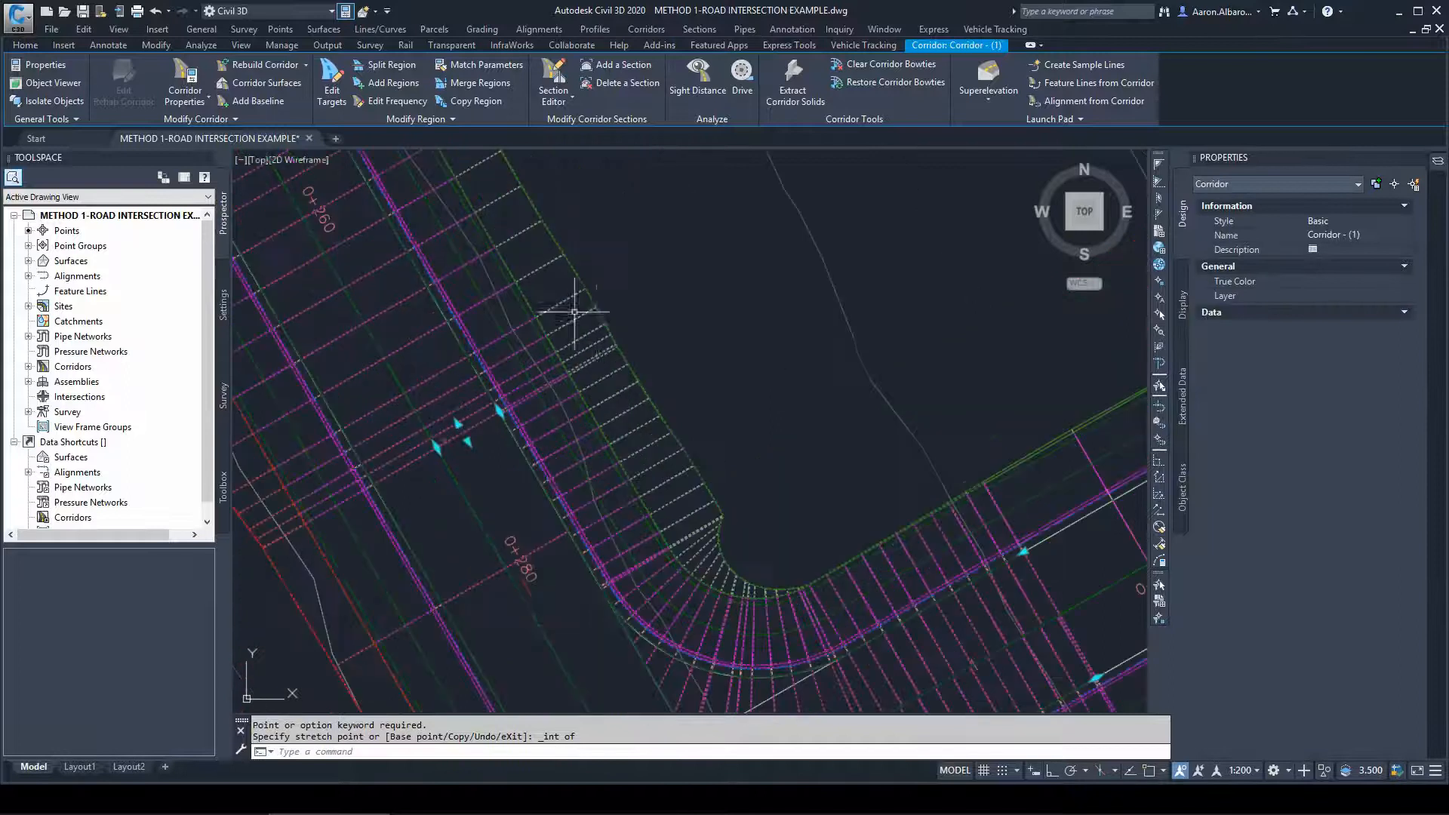
pyautogui.scroll(-3, 603, 393)
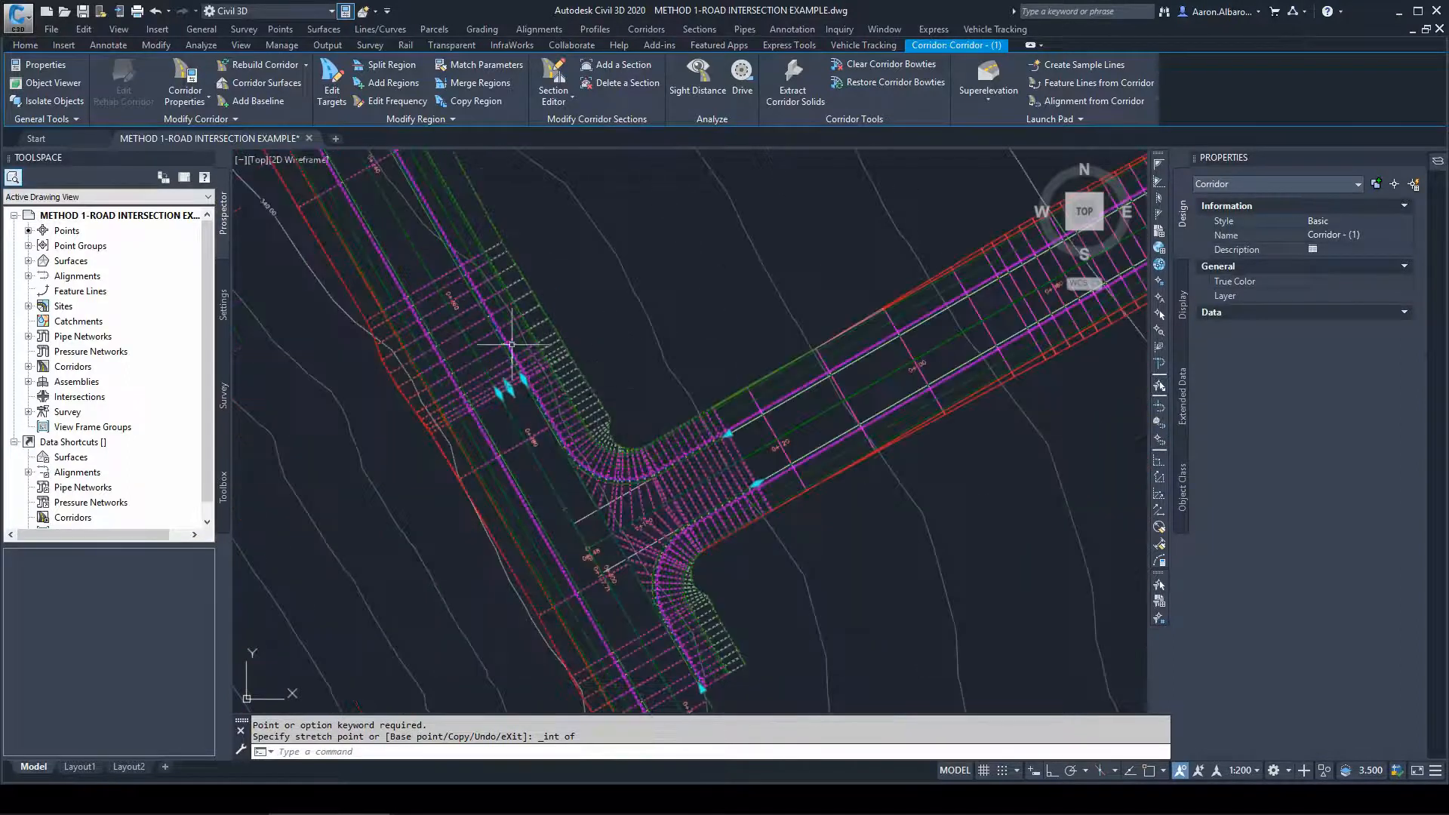
pyautogui.scroll(3, 569, 360)
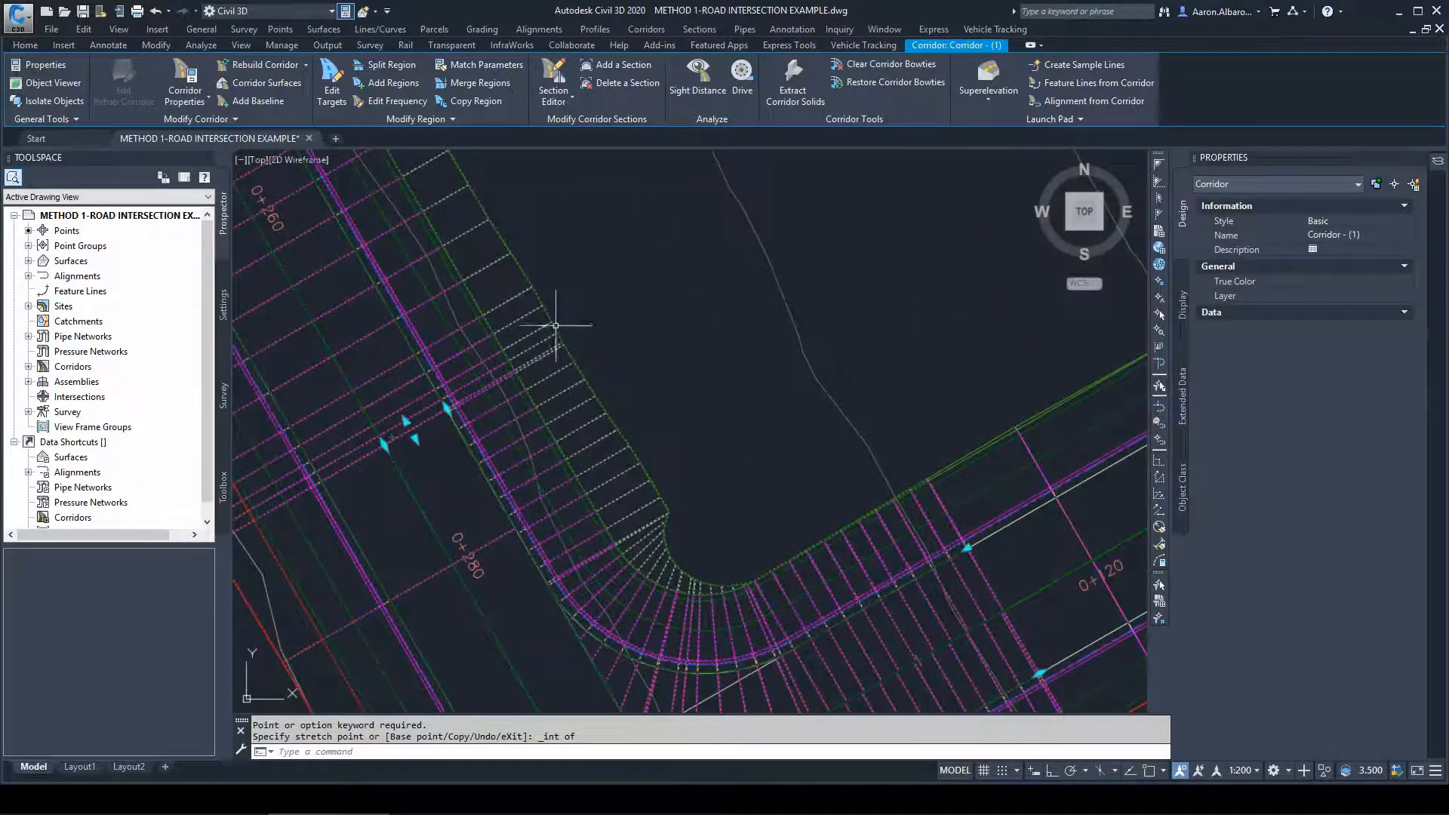
pyautogui.scroll(3, 537, 302)
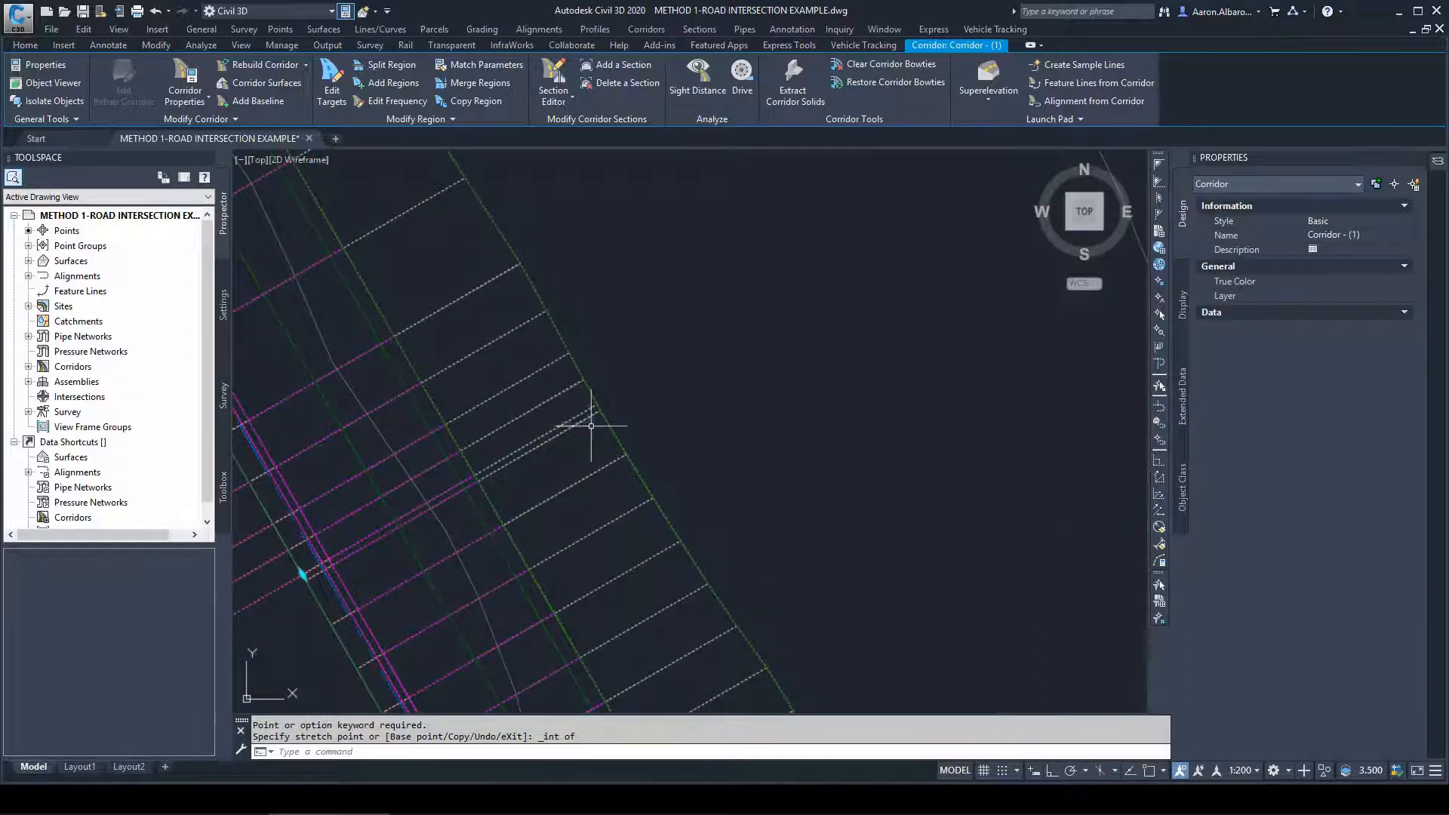
pyautogui.scroll(-3, 591, 426)
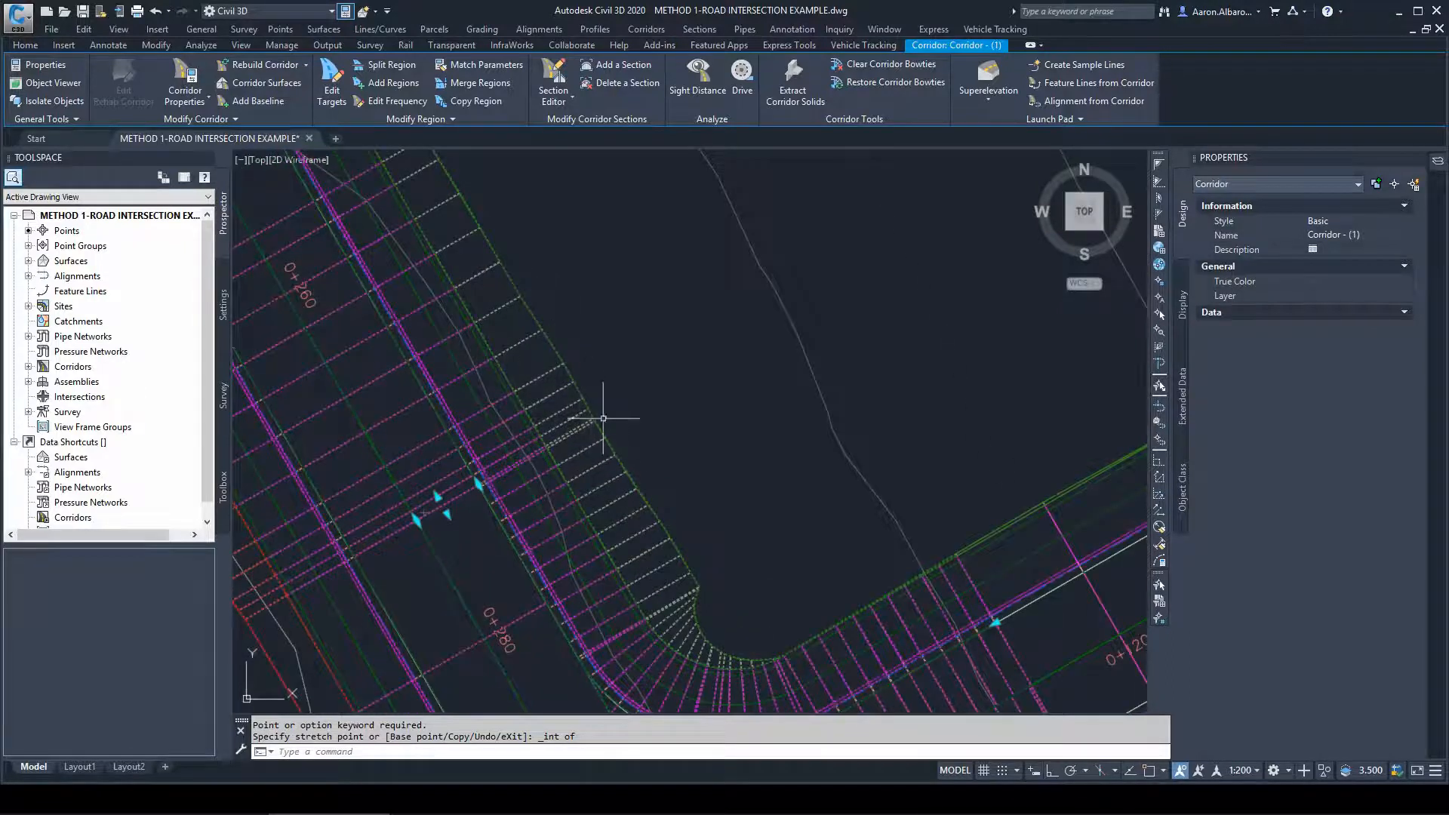
pyautogui.scroll(-2, 603, 418)
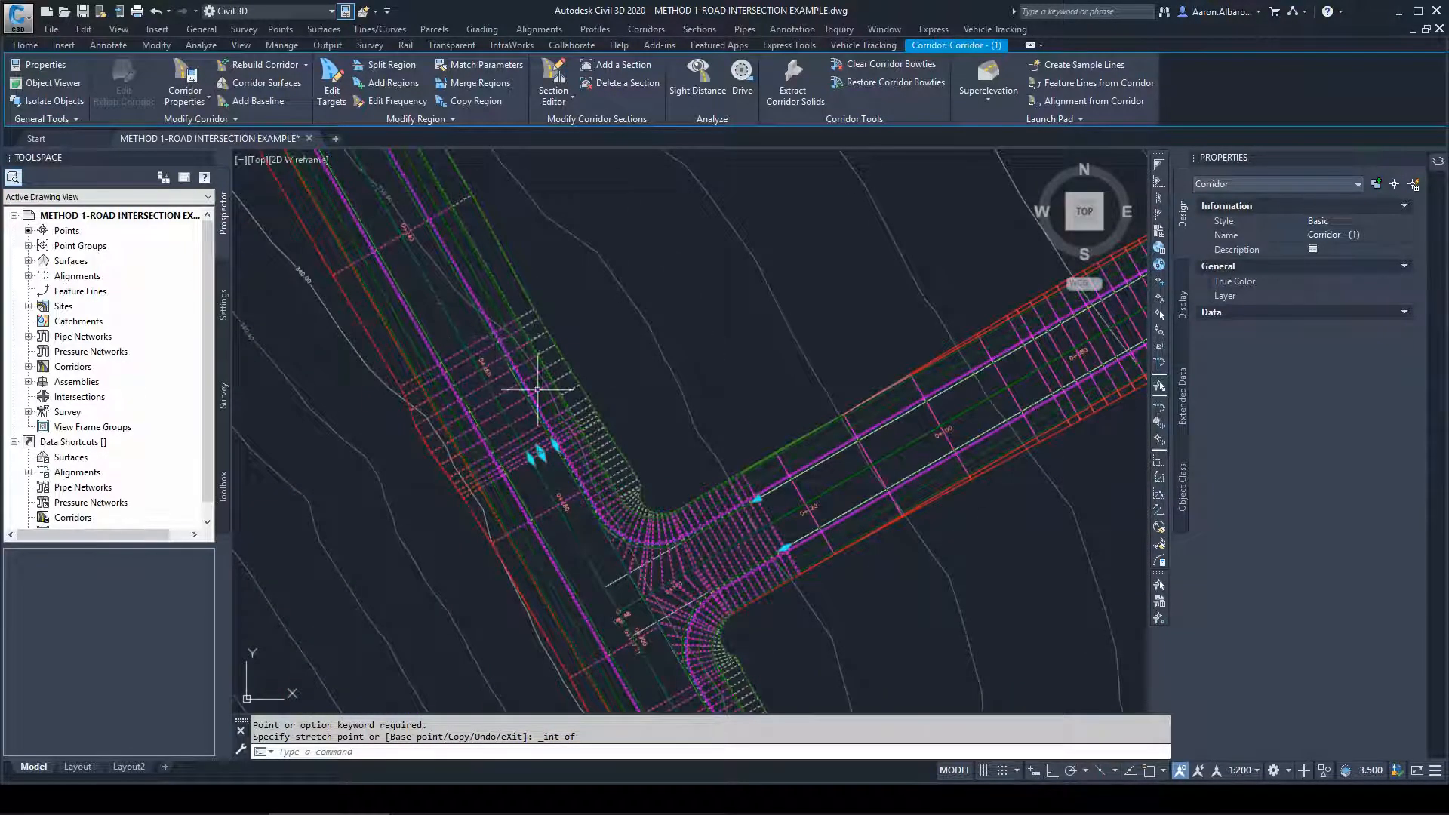
pyautogui.scroll(-2, 577, 389)
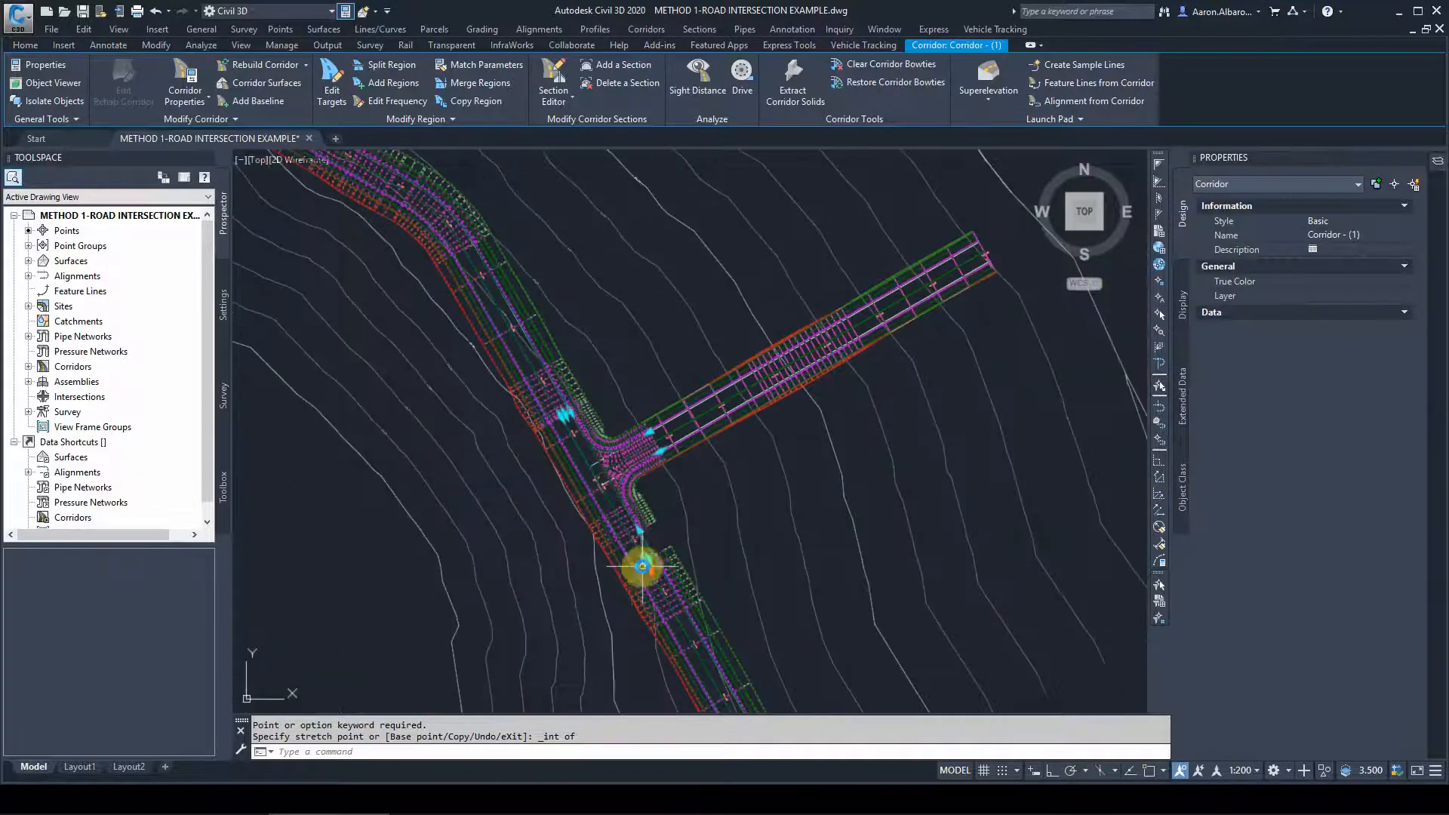
# Move the main road's region boundary near station 0+320 to the intersection at the southern curb-return region's outer end, then deselect the corridor
pyautogui.scroll(3, 642, 566)
pyautogui.scroll(2, 653, 559)
pyautogui.click(628, 533)
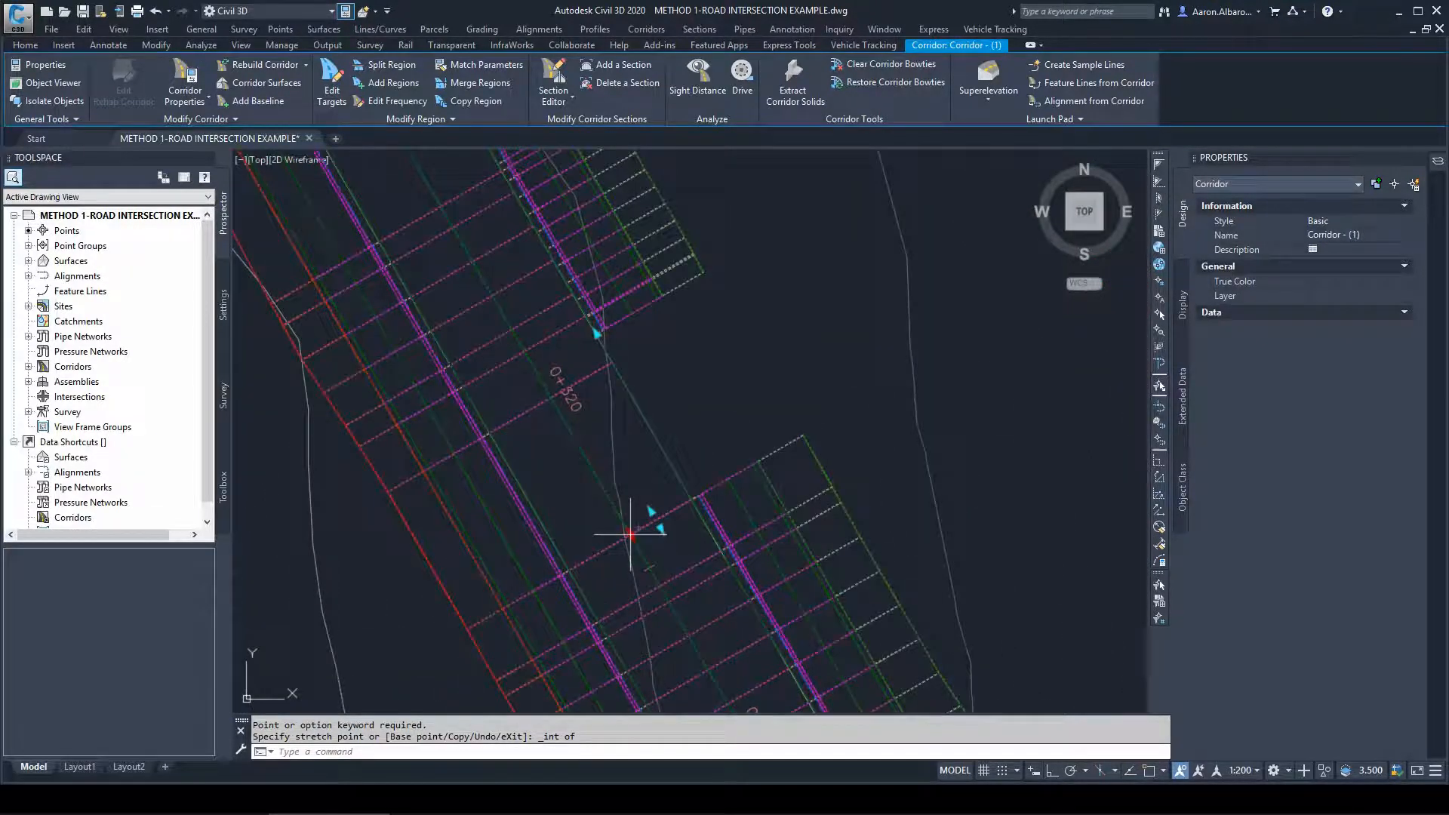
pyautogui.keyDown('shift'); pyautogui.rightClick(551, 360); pyautogui.keyUp('shift')
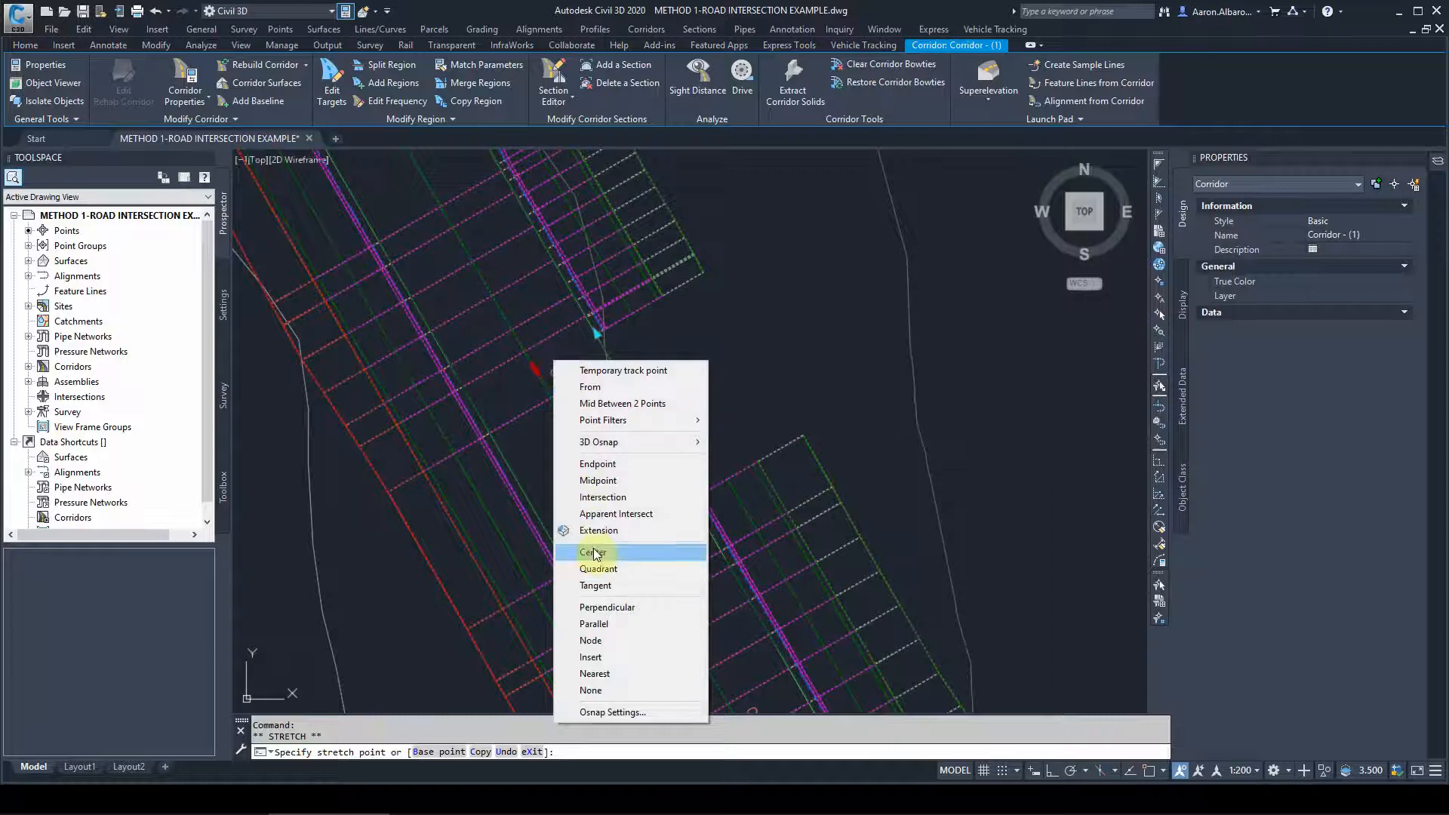
pyautogui.click(601, 495)
pyautogui.scroll(1, 593, 336)
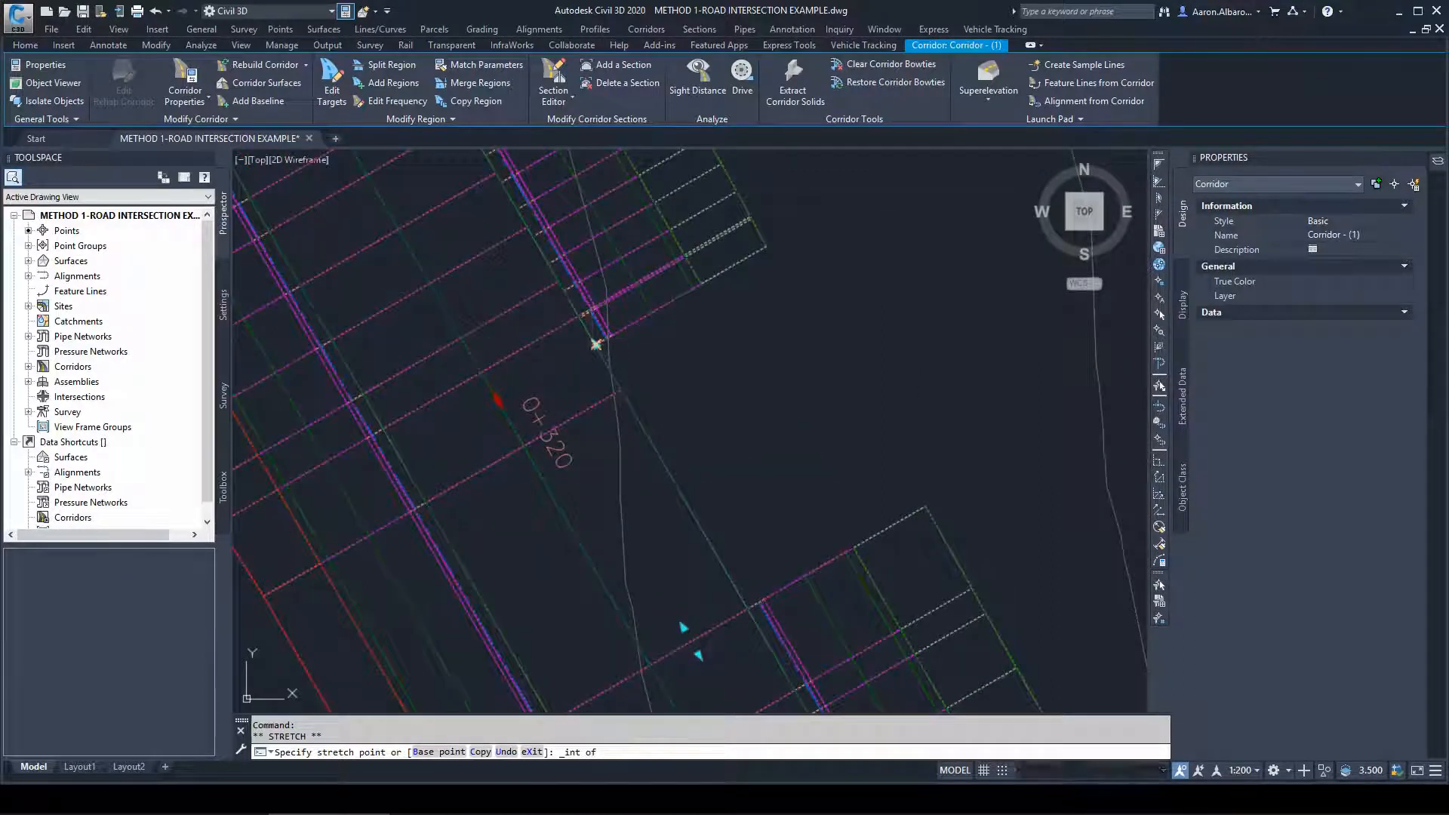
pyautogui.click(596, 344)
pyautogui.scroll(-3, 589, 451)
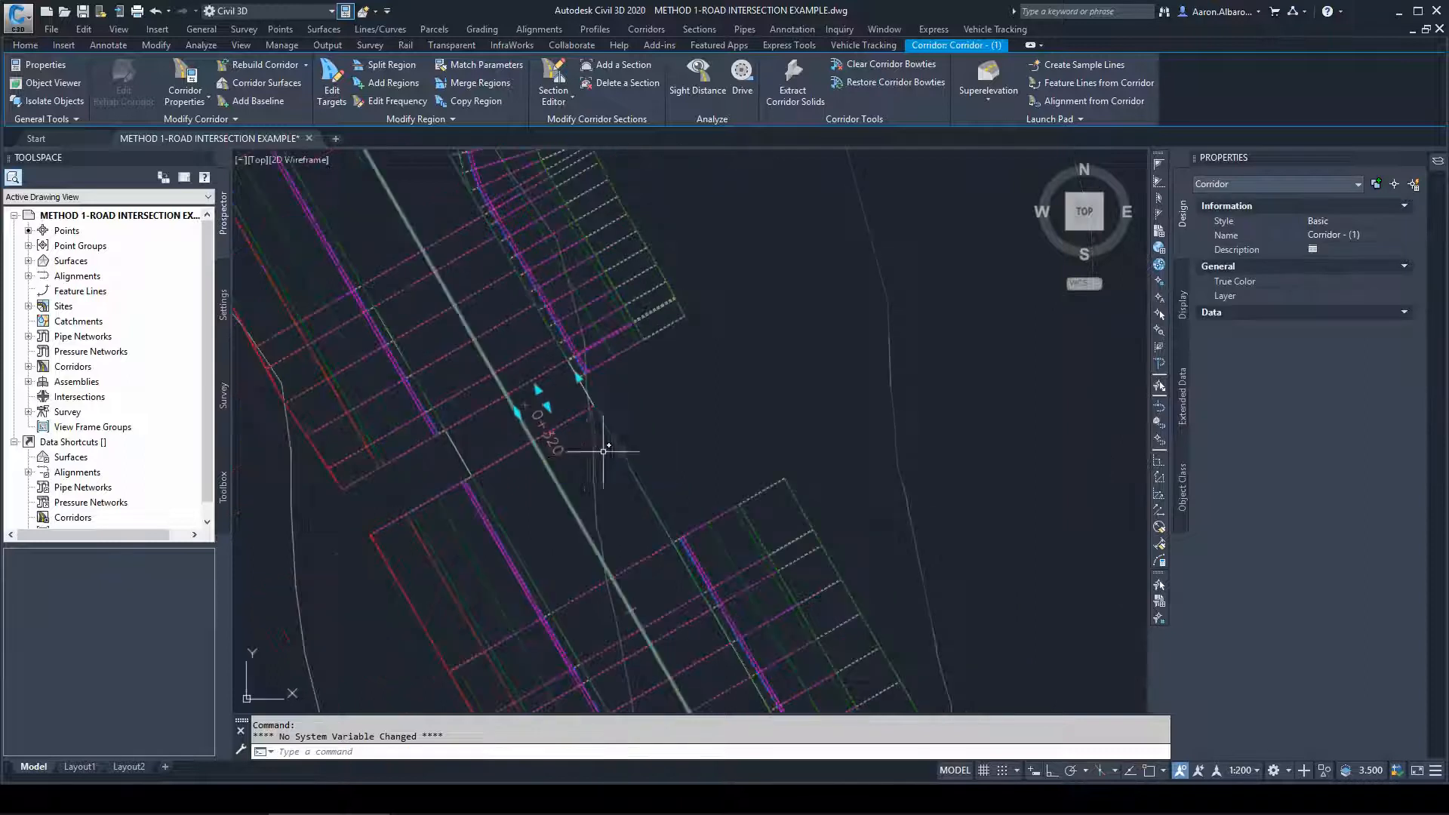
pyautogui.scroll(3, 680, 414)
pyautogui.press('Escape')
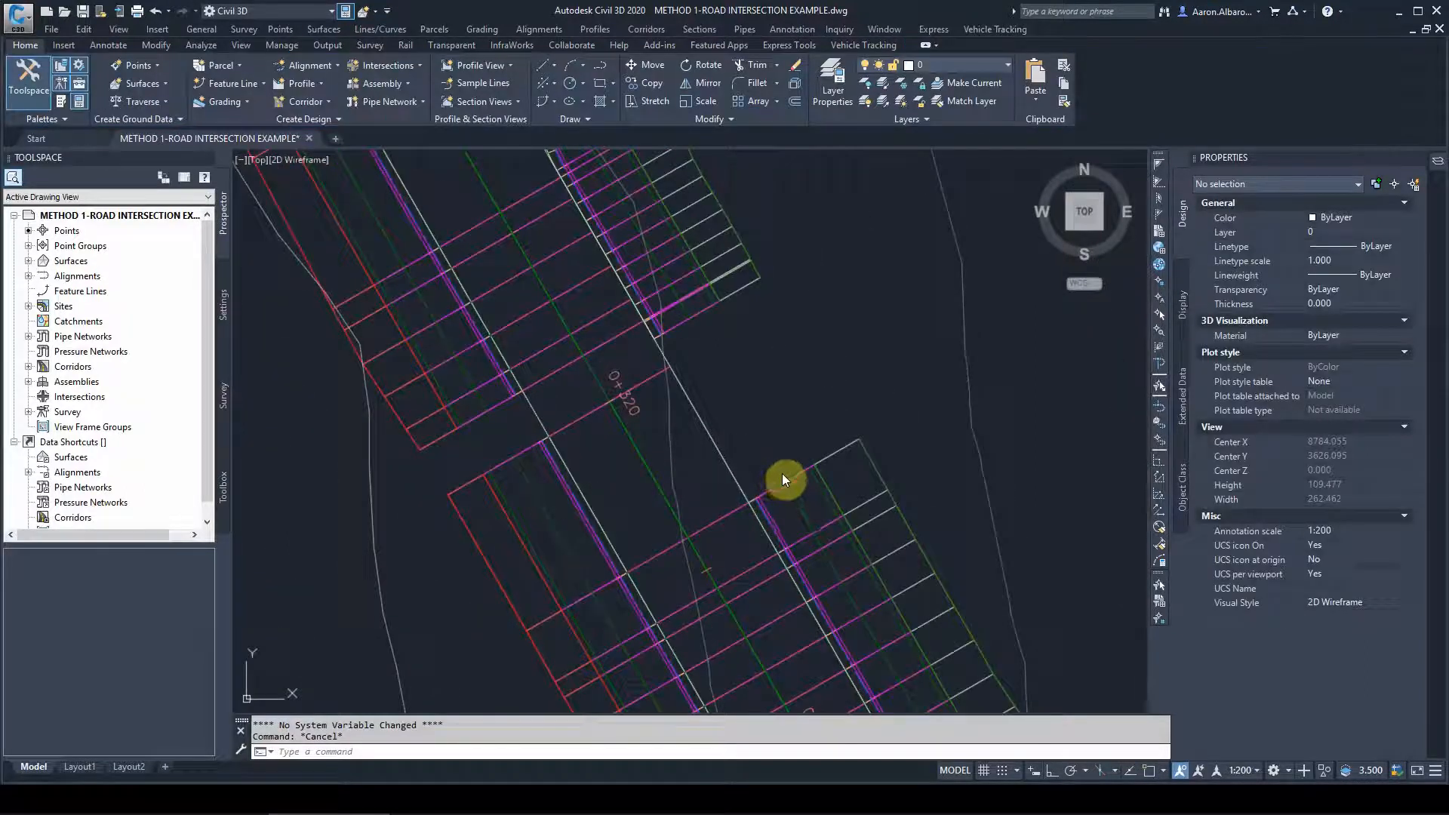
# Rebuild Corridor - (1) and check the main road regions south of the intersection
pyautogui.click(783, 478)
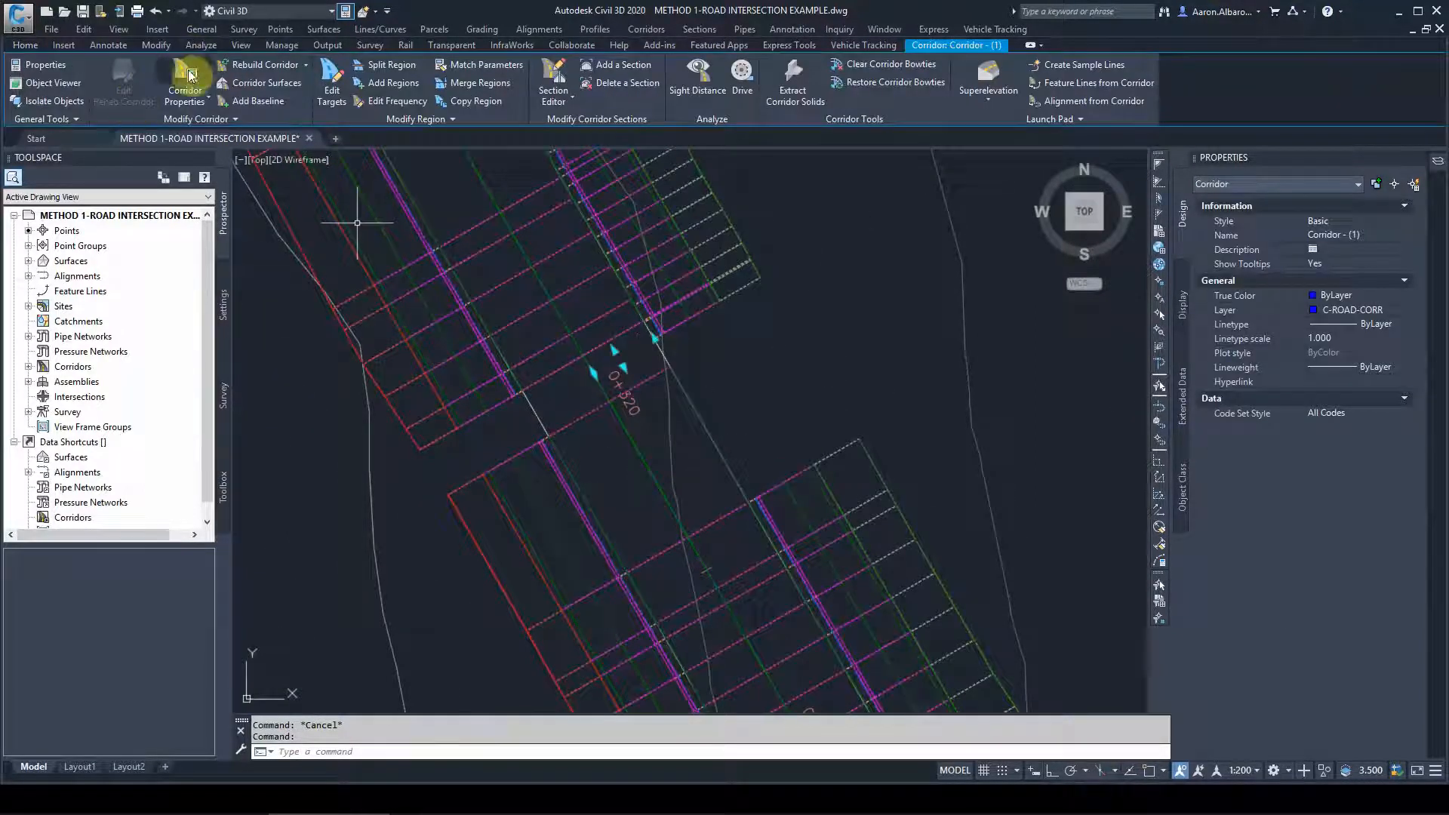
pyautogui.click(237, 68)
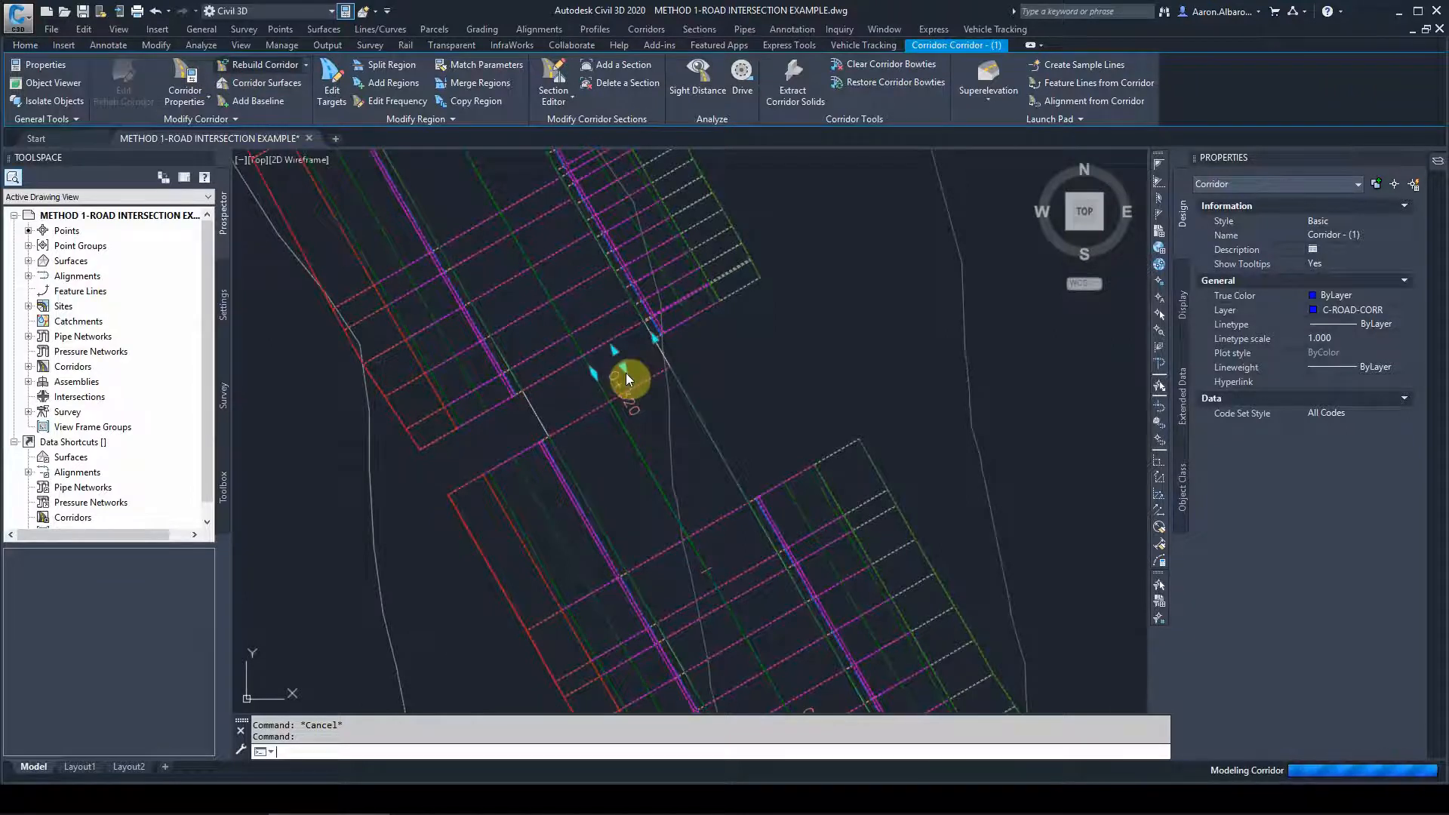
pyautogui.scroll(-4, 614, 394)
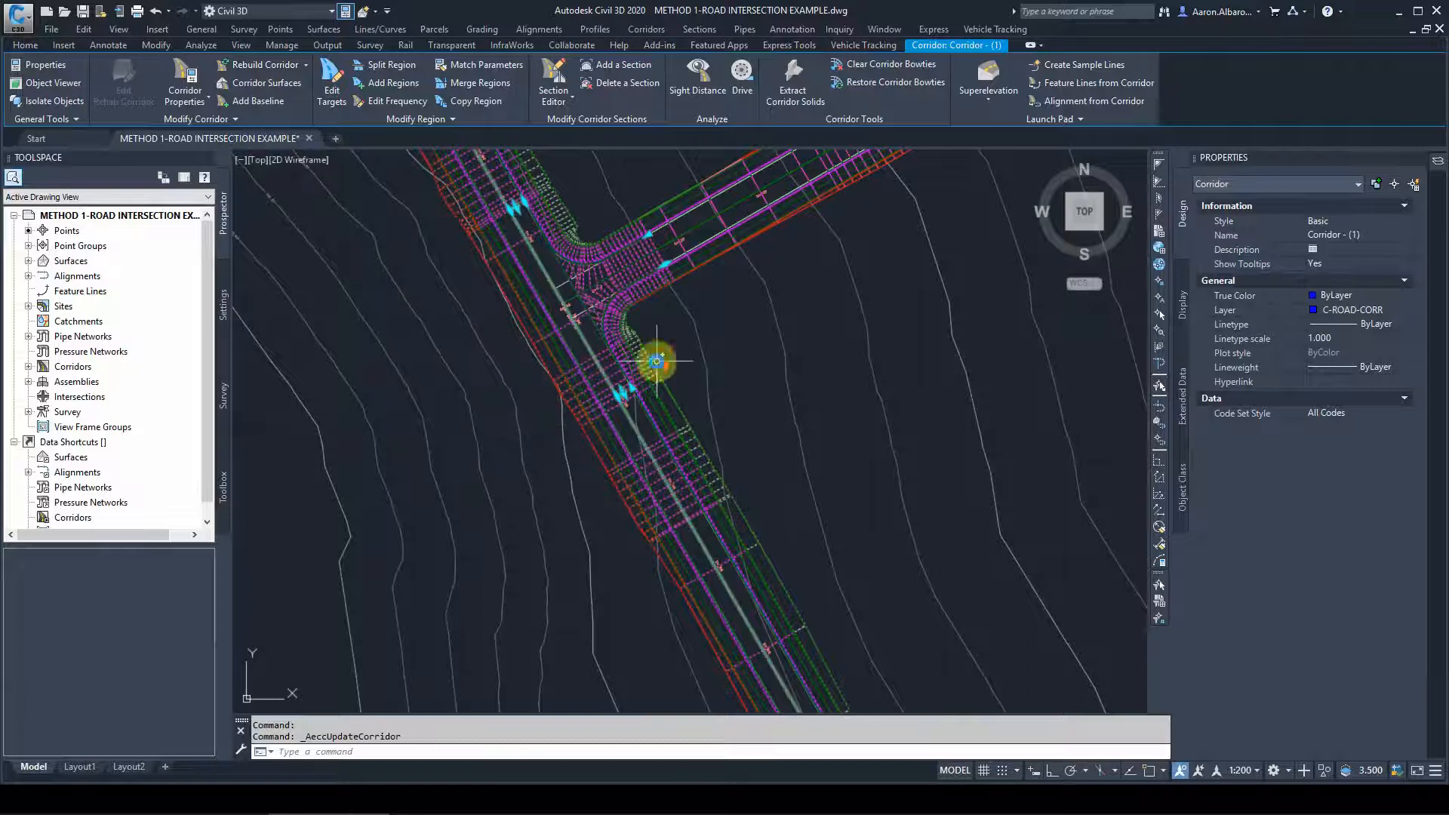
pyautogui.scroll(2, 649, 366)
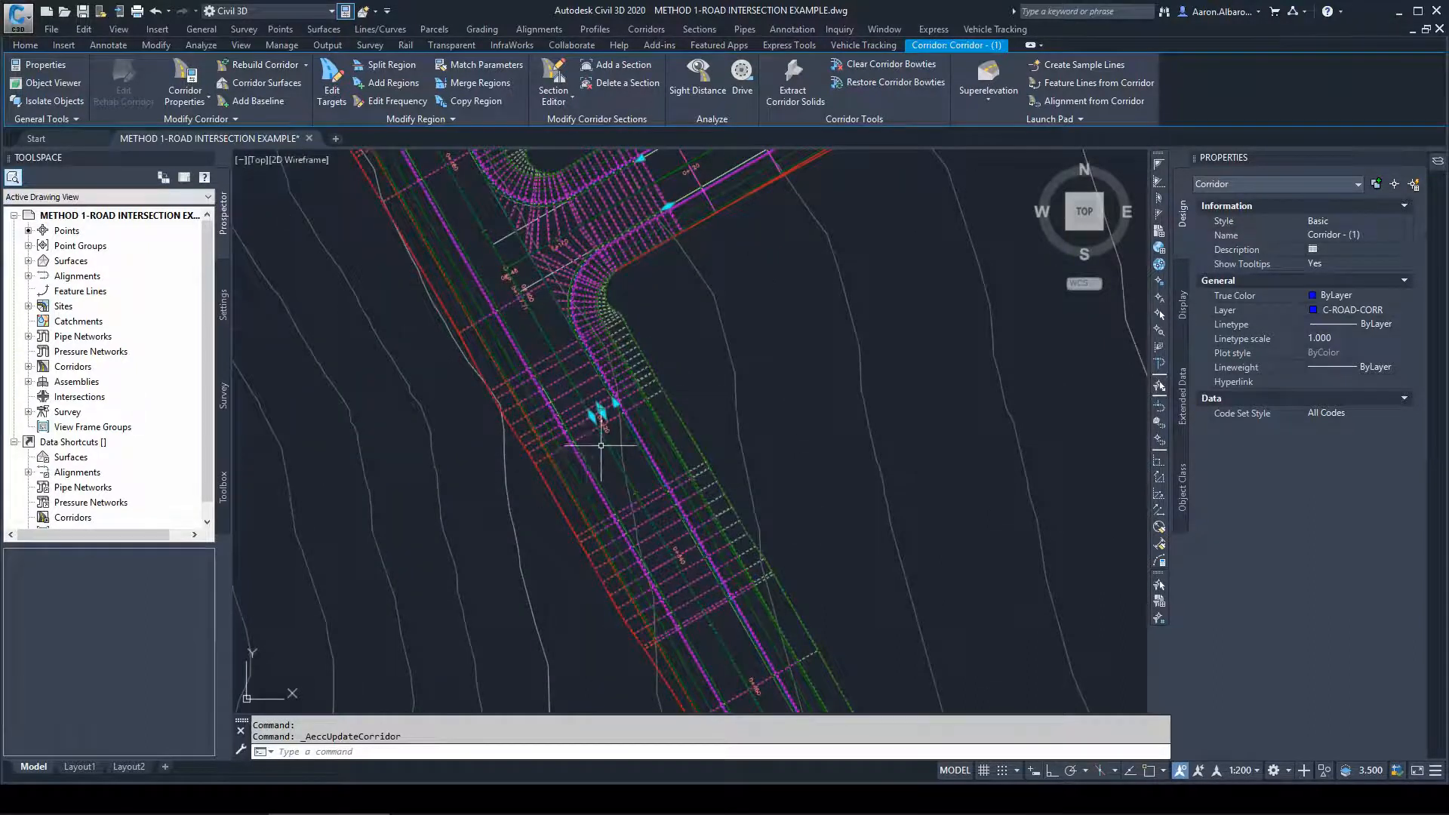
# Set the assembly frequency of Corridor - (1)'s main-road region north of the junction to 5 m along tangents and 5 m curve increment
pyautogui.scroll(-2, 604, 449)
pyautogui.scroll(2, 639, 492)
pyautogui.scroll(-1, 631, 437)
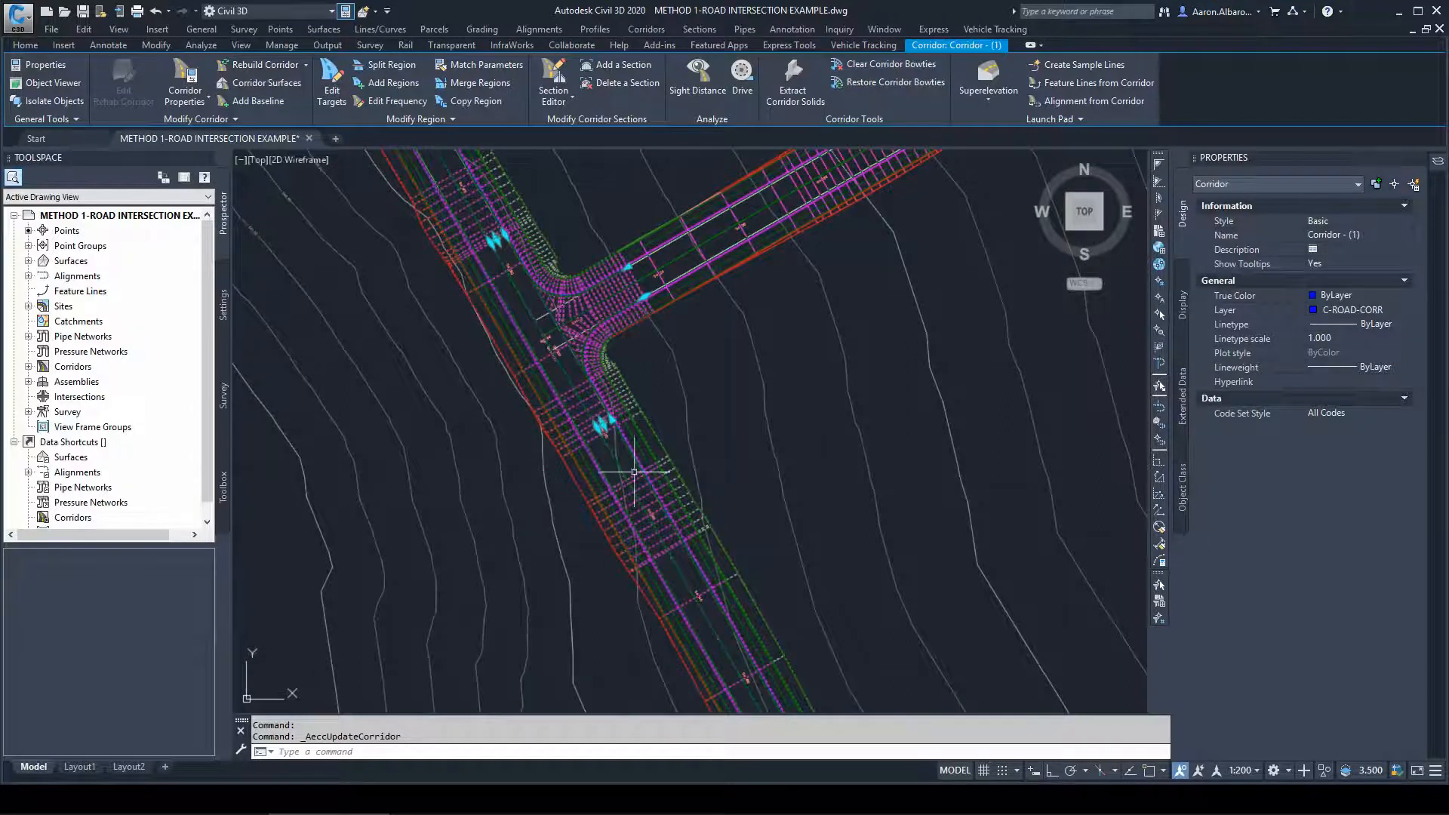
pyautogui.scroll(1, 649, 453)
pyautogui.scroll(-2, 646, 430)
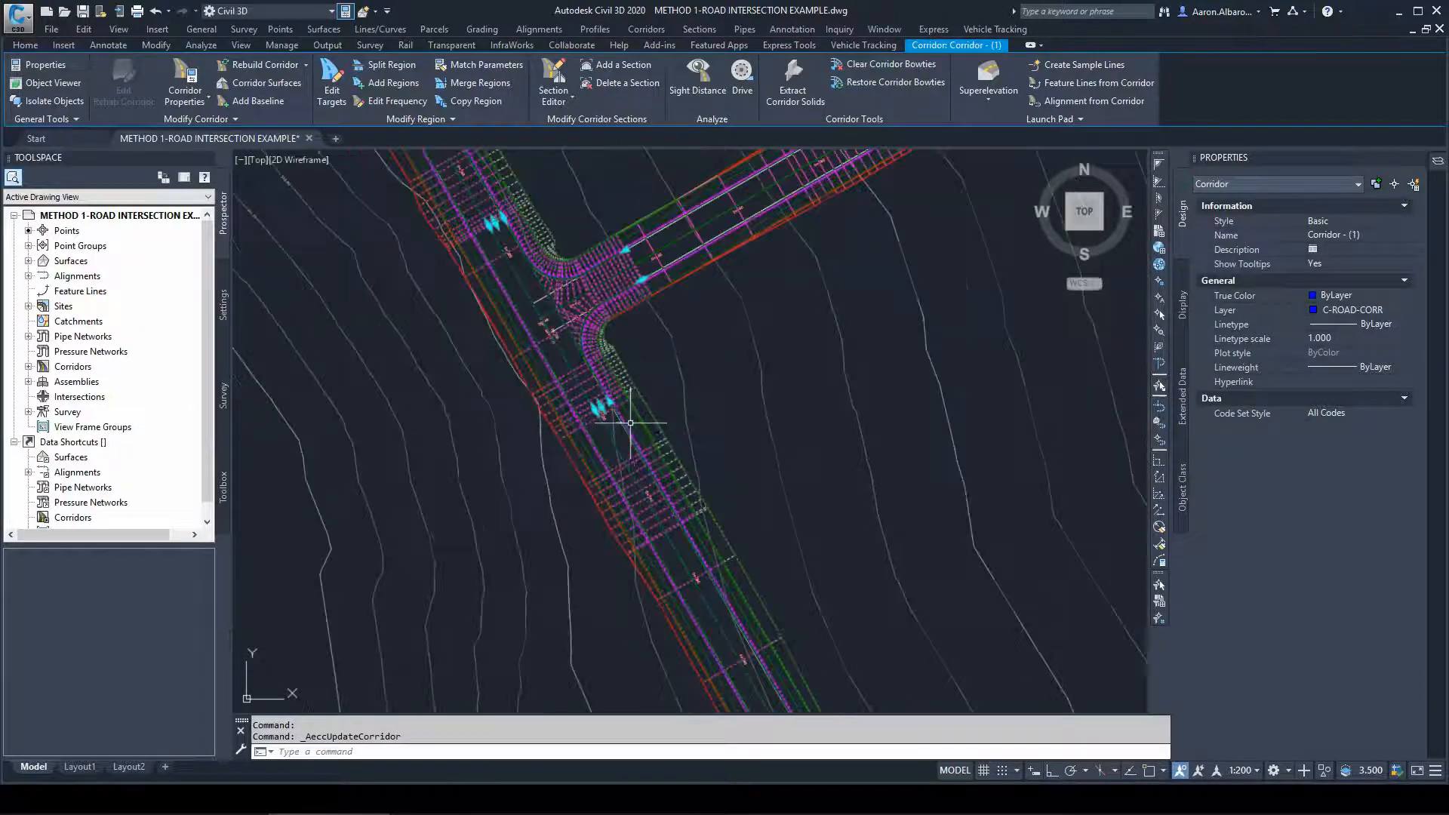
pyautogui.scroll(-2, 643, 430)
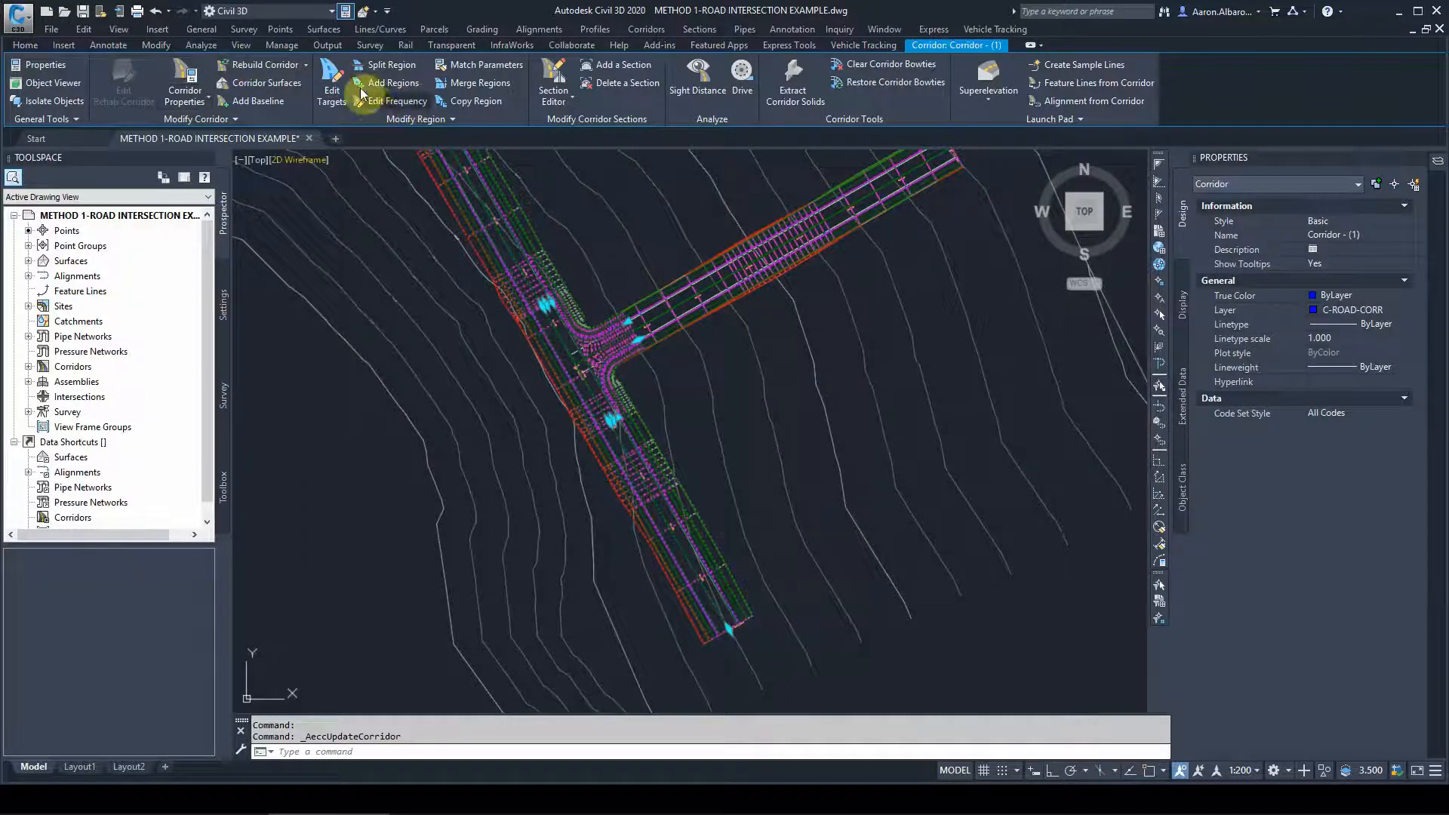
pyautogui.click(397, 102)
pyautogui.click(527, 290)
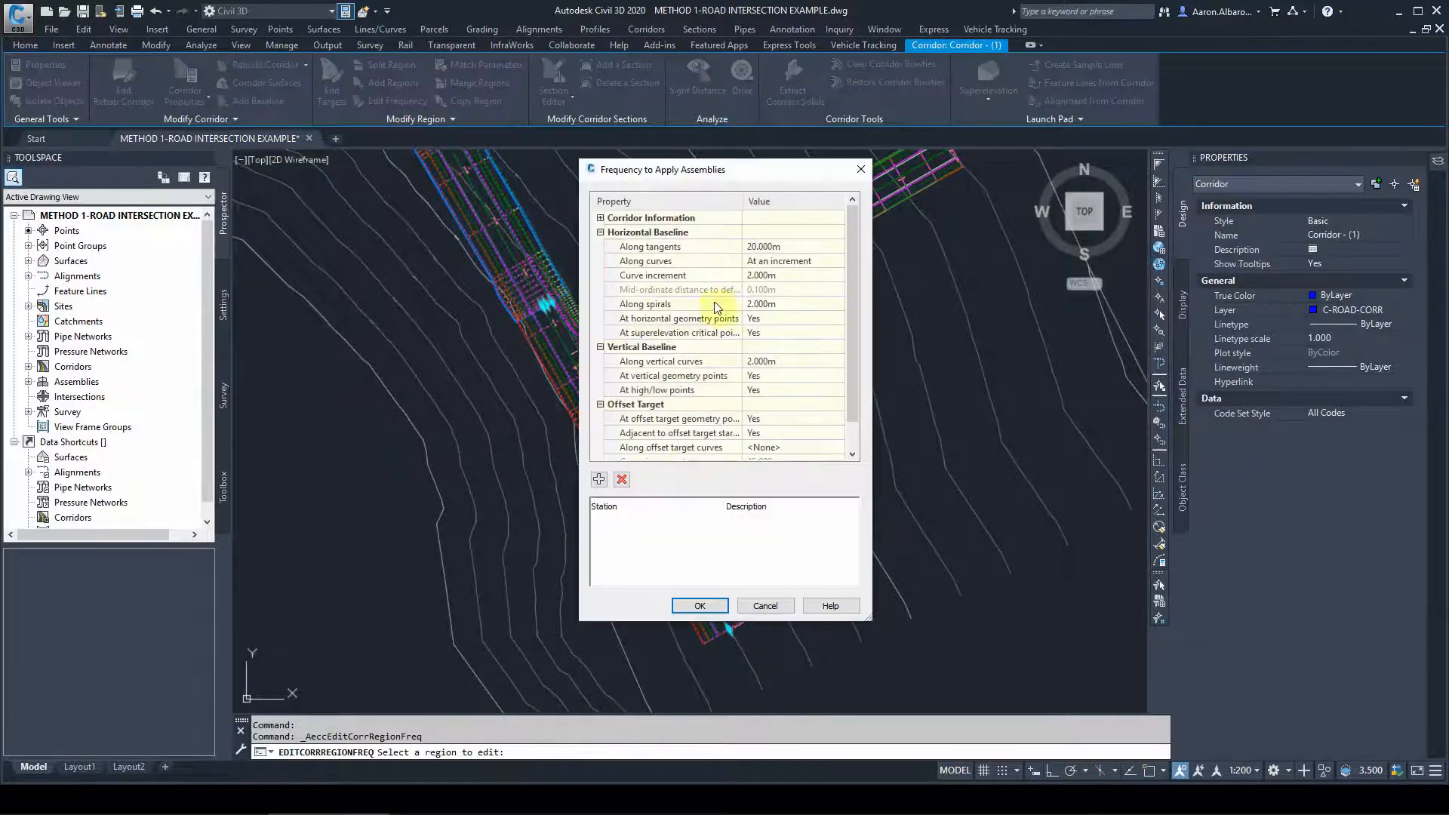
pyautogui.click(753, 276)
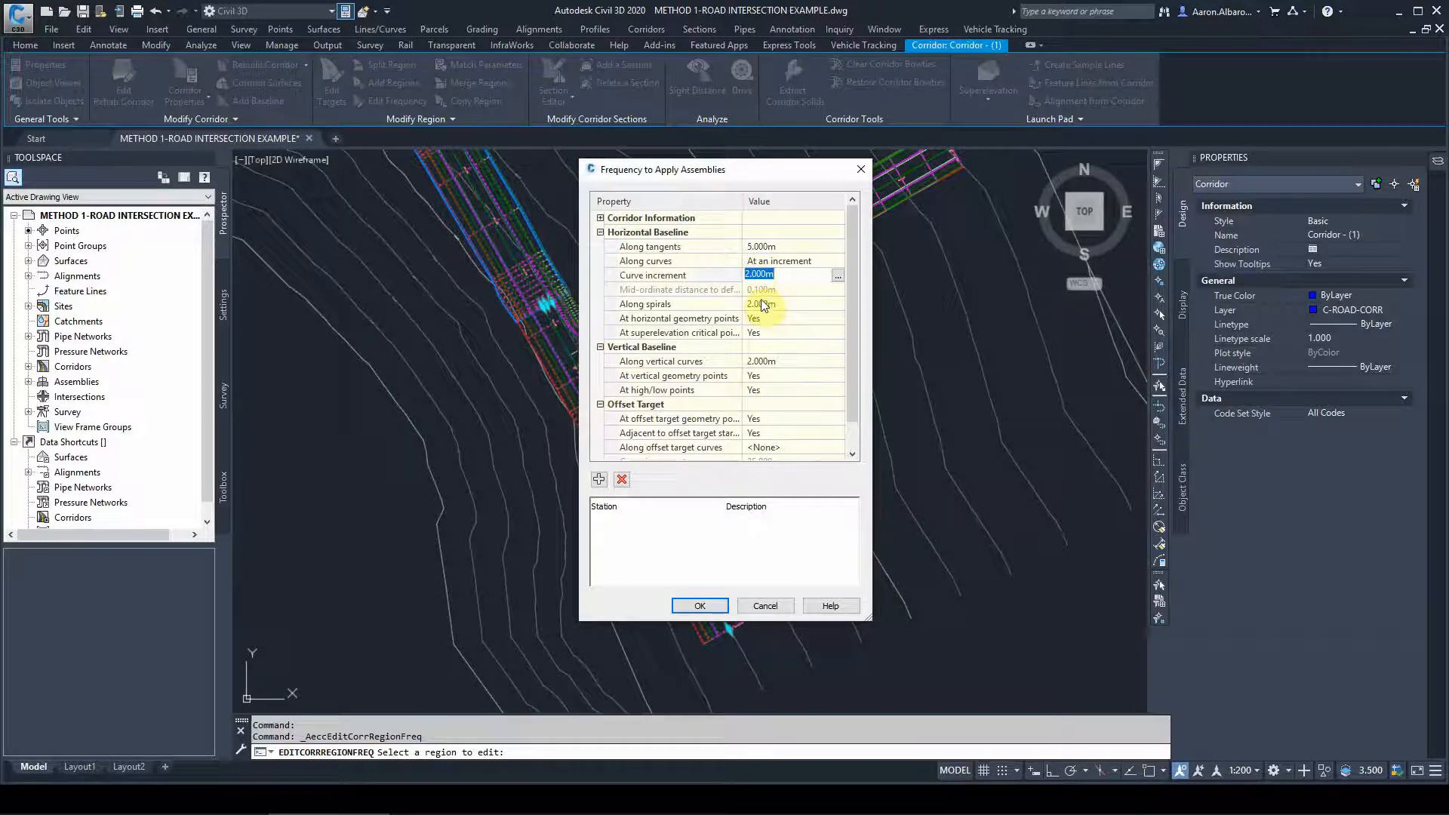
pyautogui.write('5')
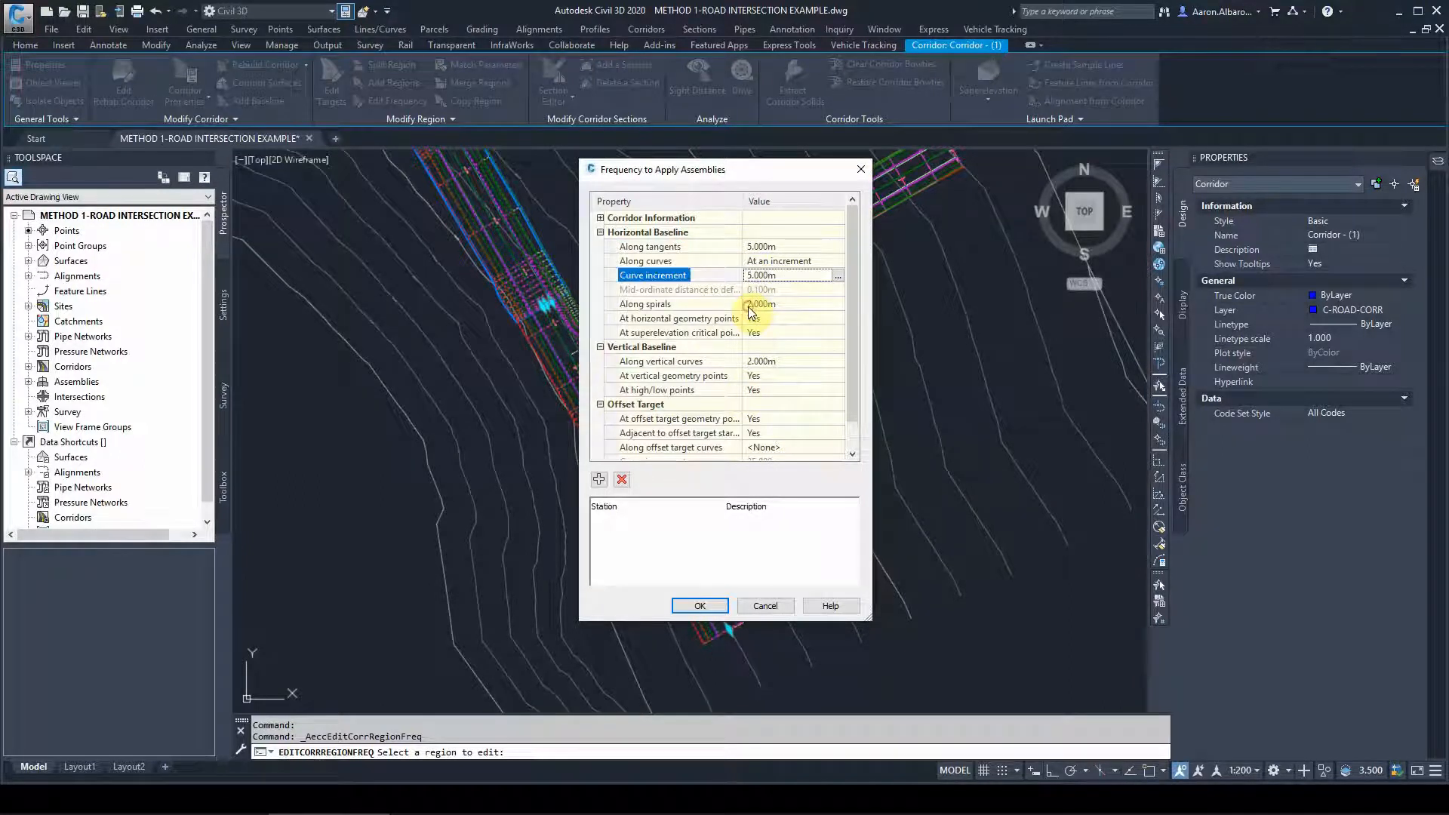
pyautogui.click(701, 607)
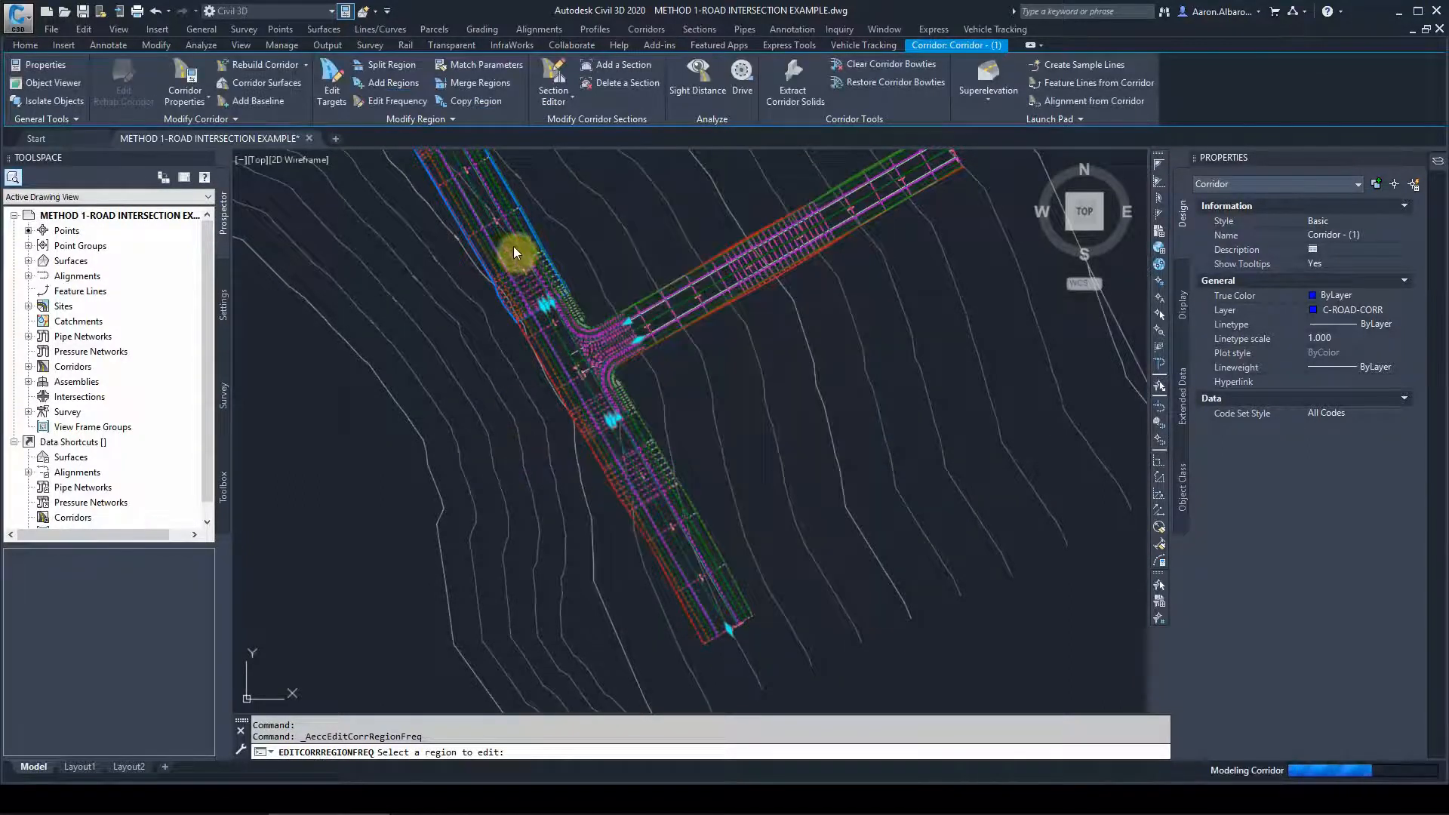
# Set the assembly frequency along tangents to 5 m for the main-road region south of the junction
pyautogui.click(596, 442)
pyautogui.click(779, 245)
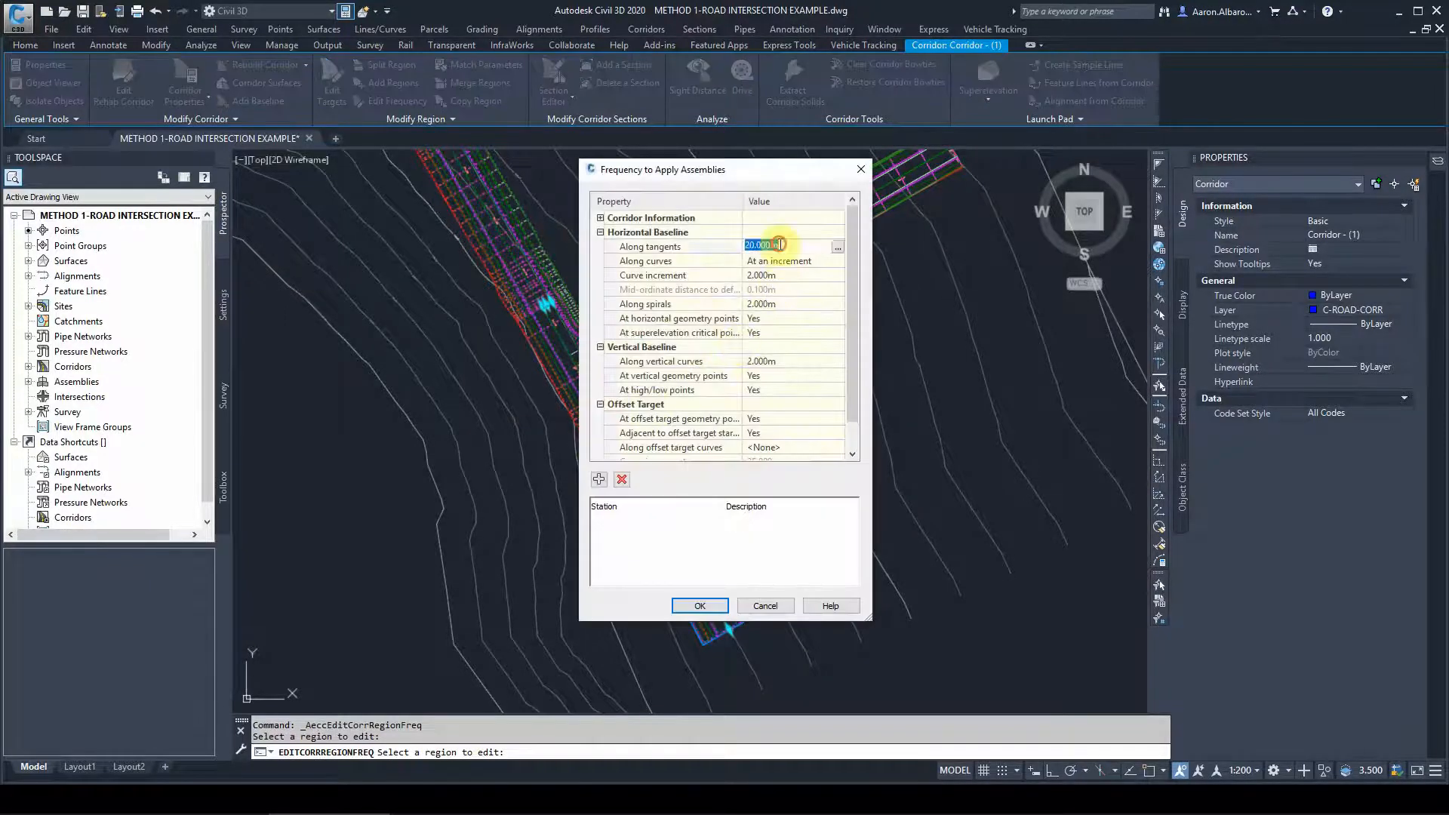
pyautogui.write('5')
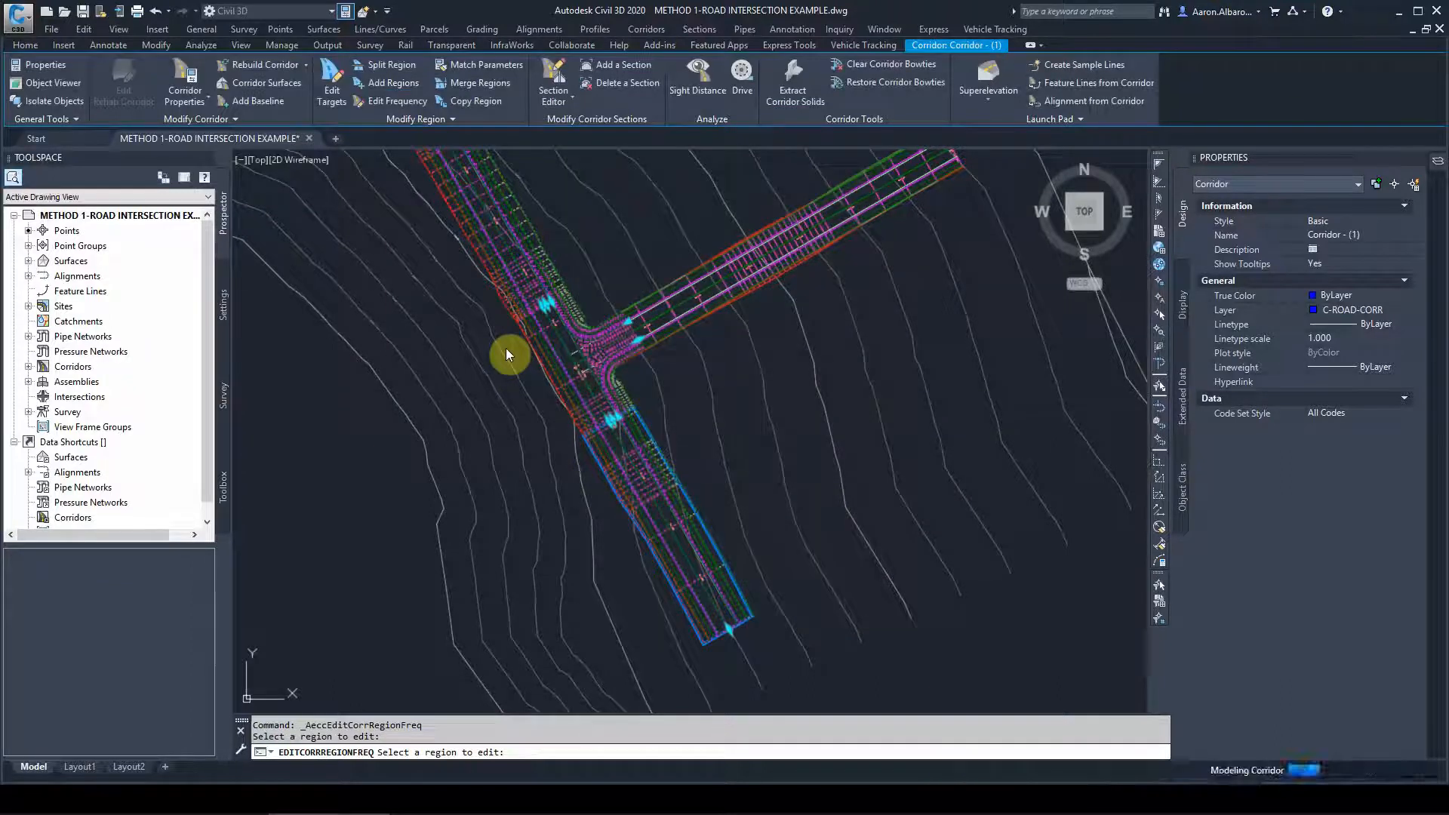
# Edit the assembly frequency of the main-road region passing through the junction, then end the command and deselect the corridor
pyautogui.click(552, 364)
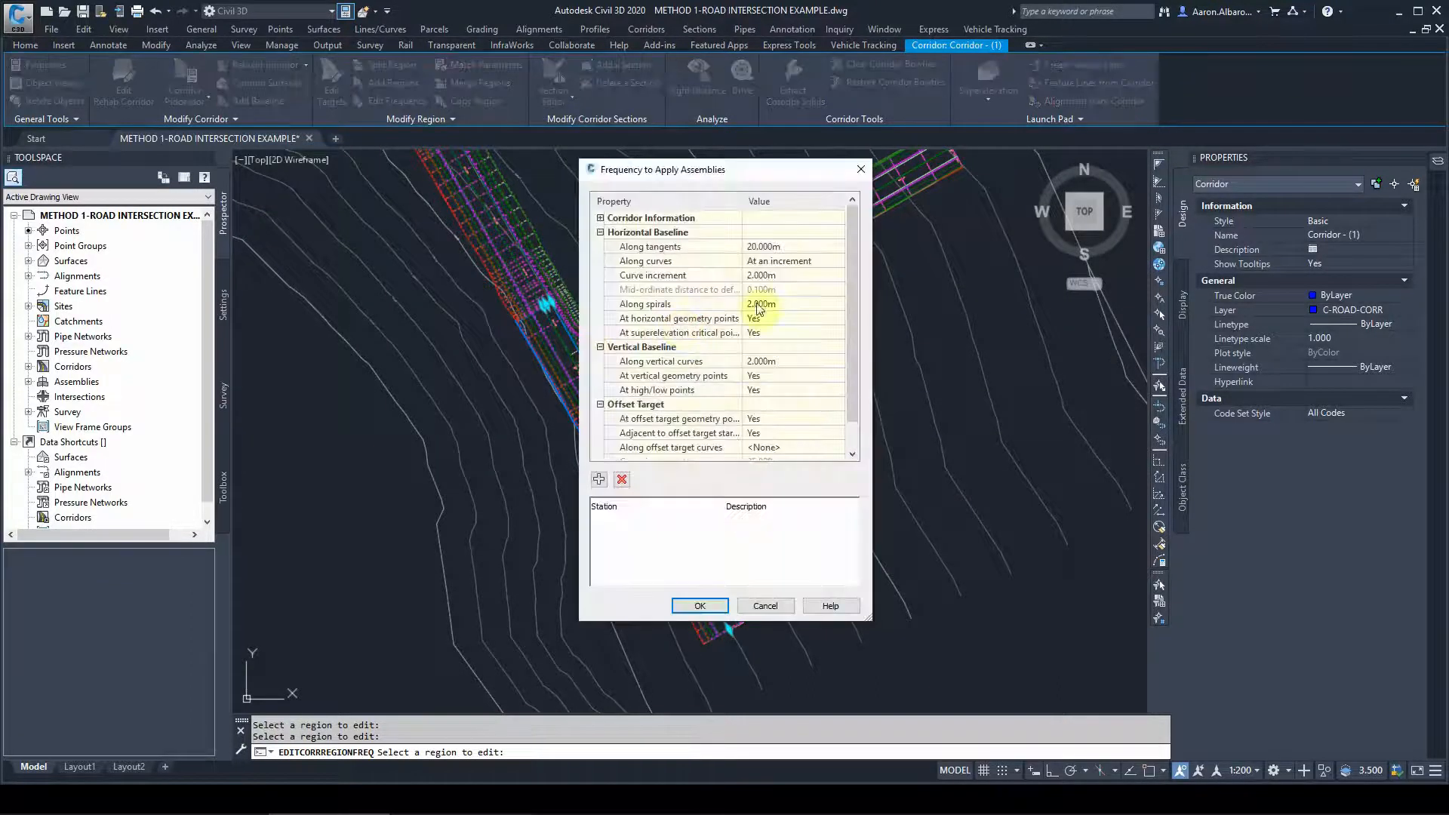
pyautogui.click(700, 605)
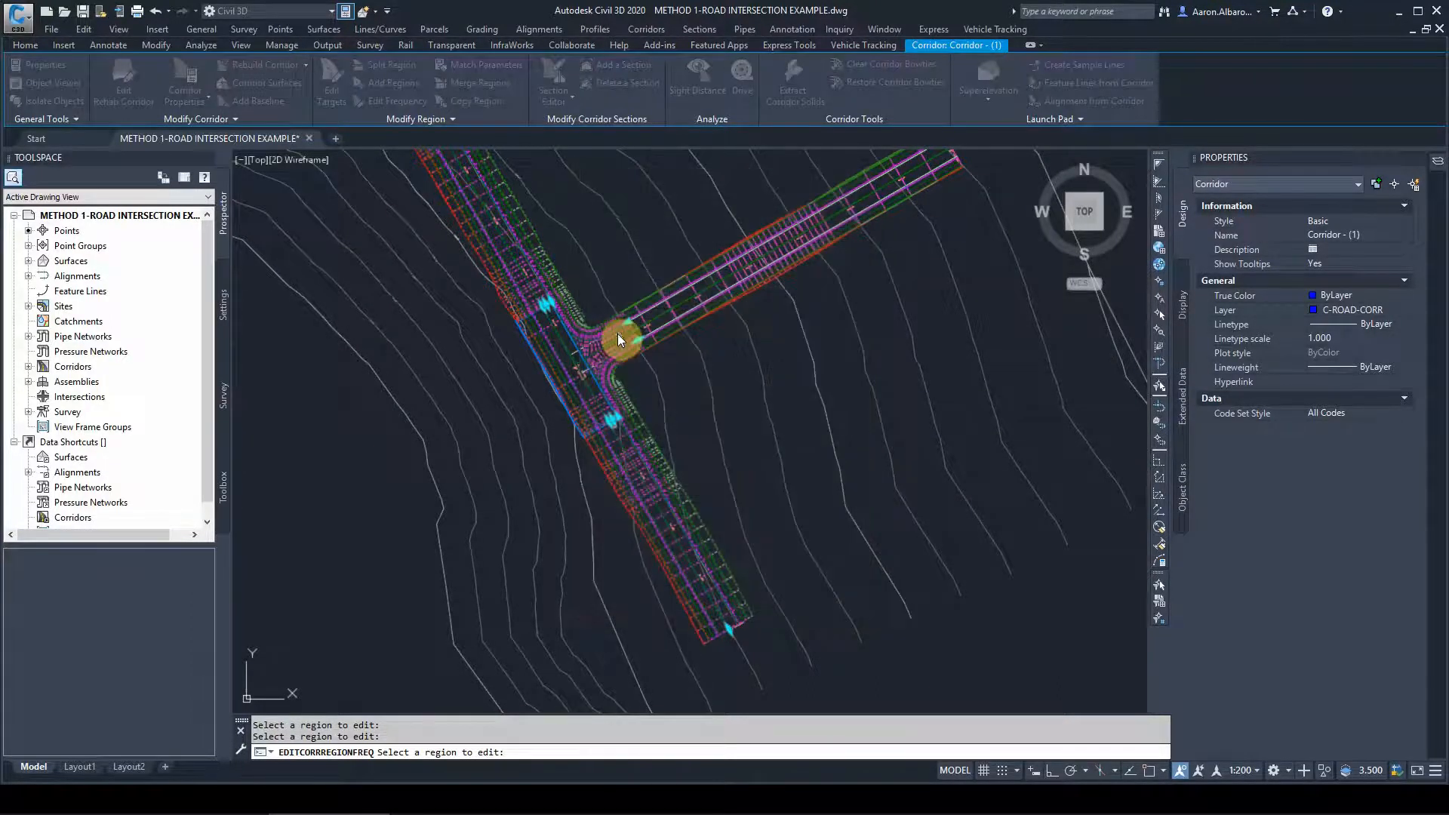
pyautogui.press('Escape')
pyautogui.press('Escape')
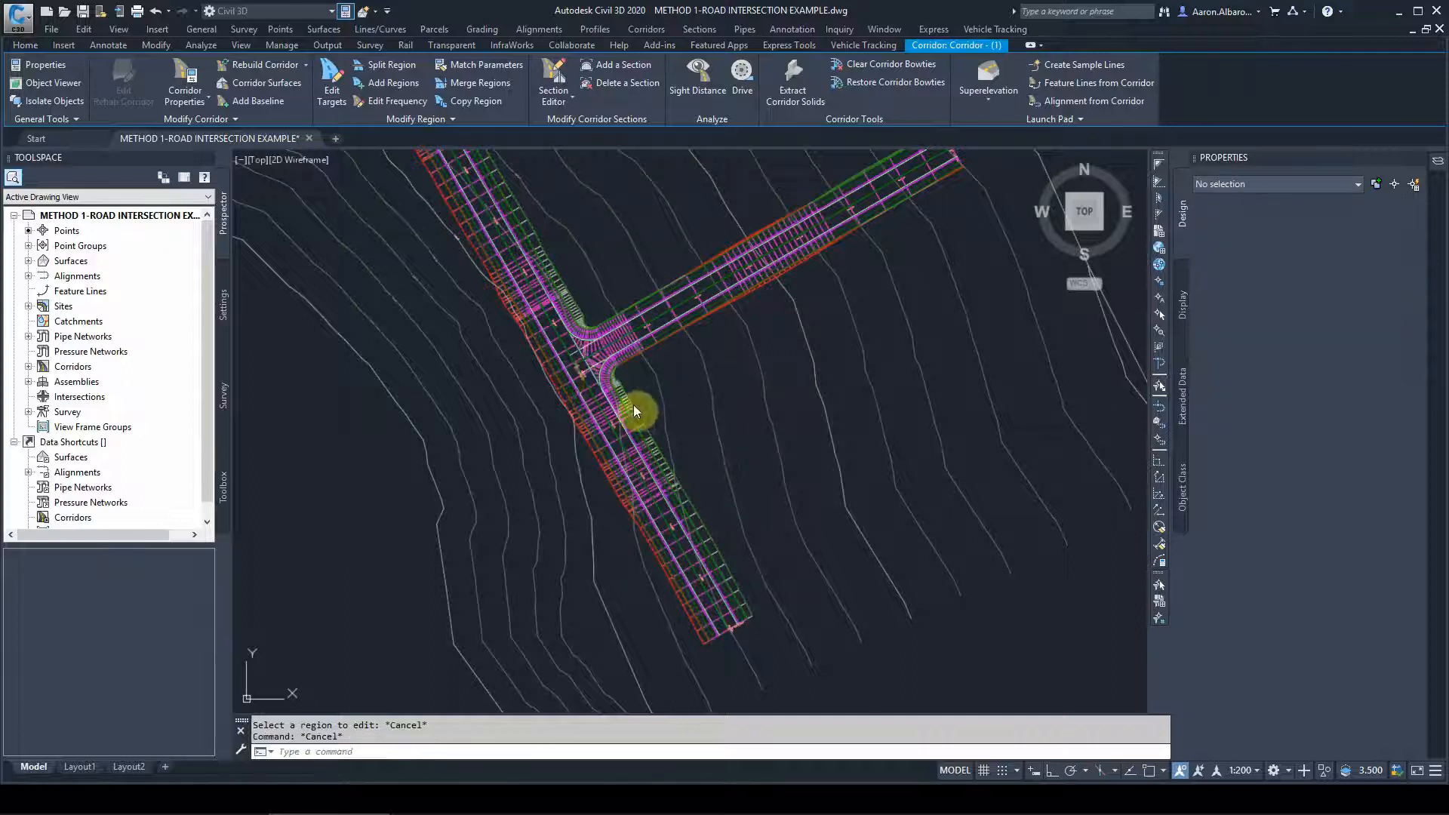
pyautogui.click(621, 252)
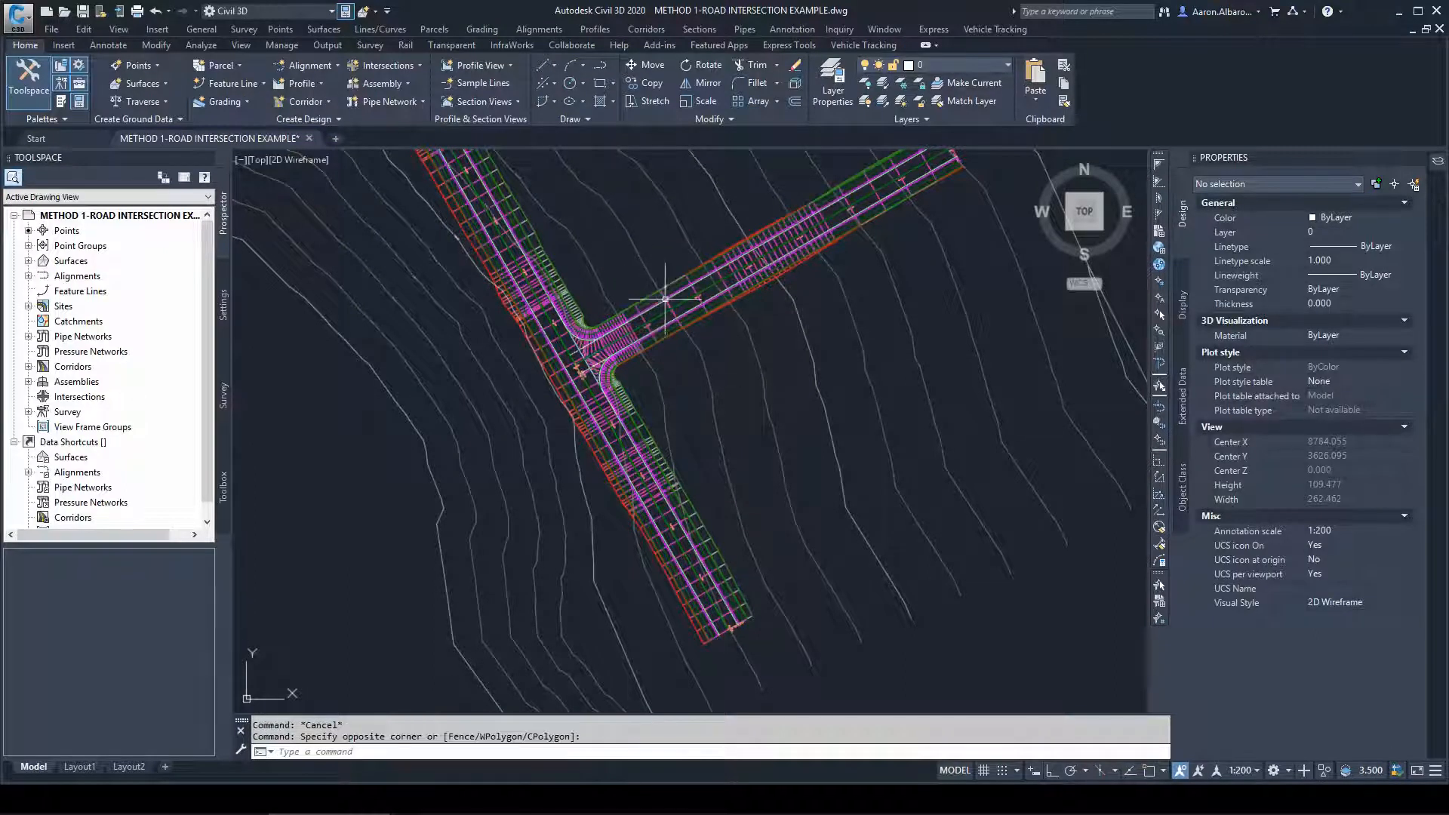
pyautogui.scroll(-5, 644, 317)
pyautogui.scroll(2, 645, 317)
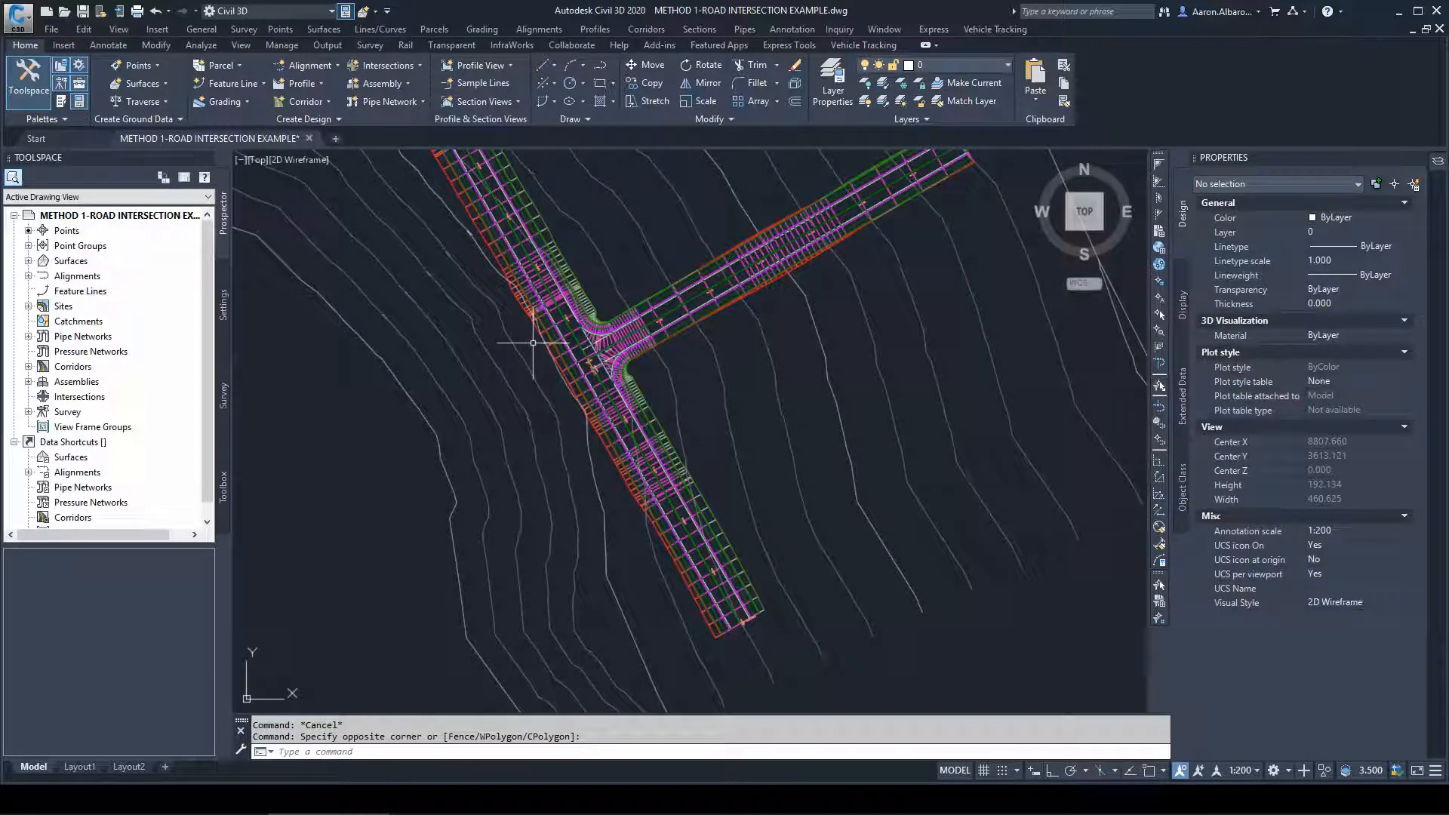
pyautogui.click(630, 371)
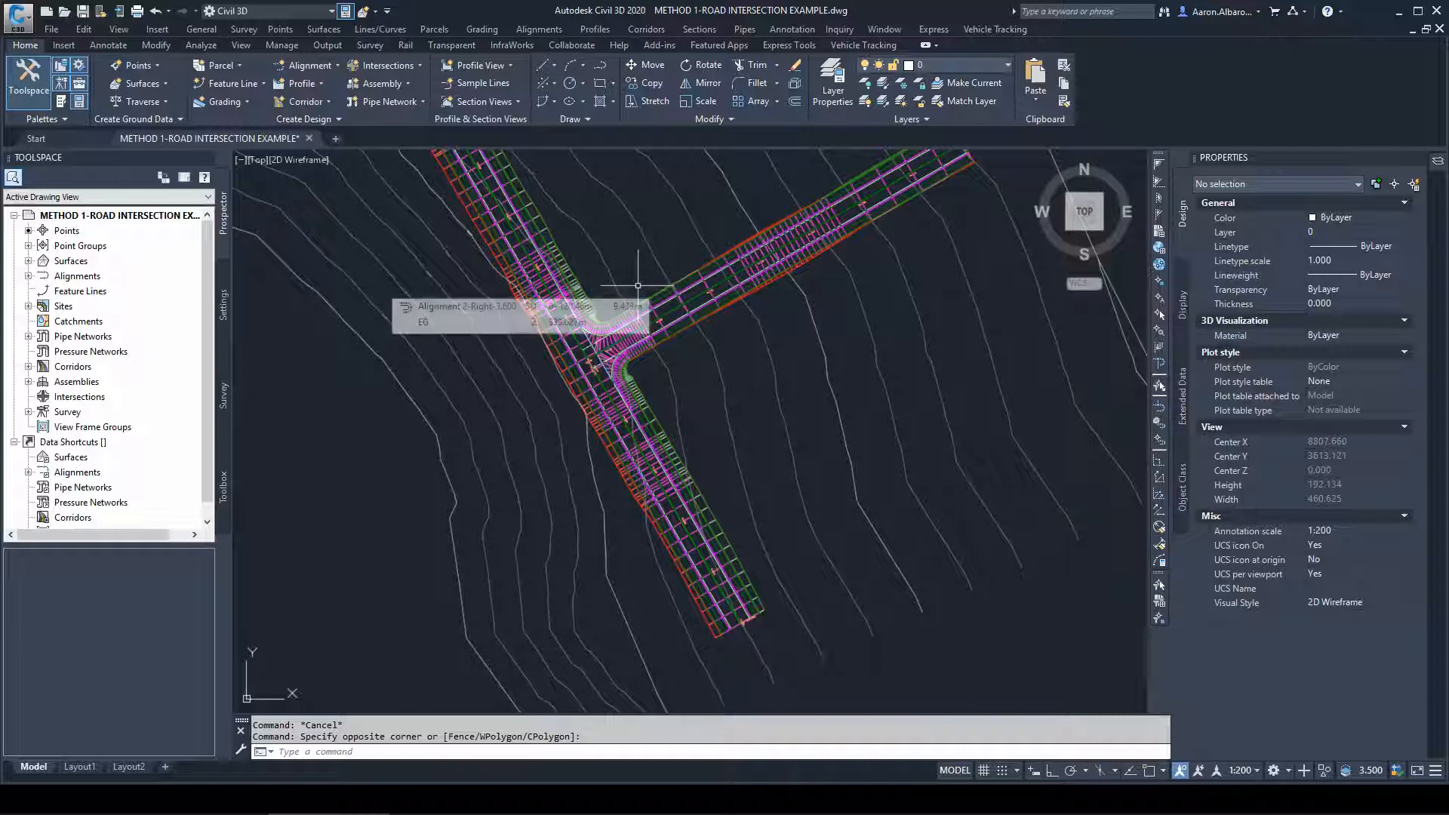
pyautogui.scroll(2, 636, 344)
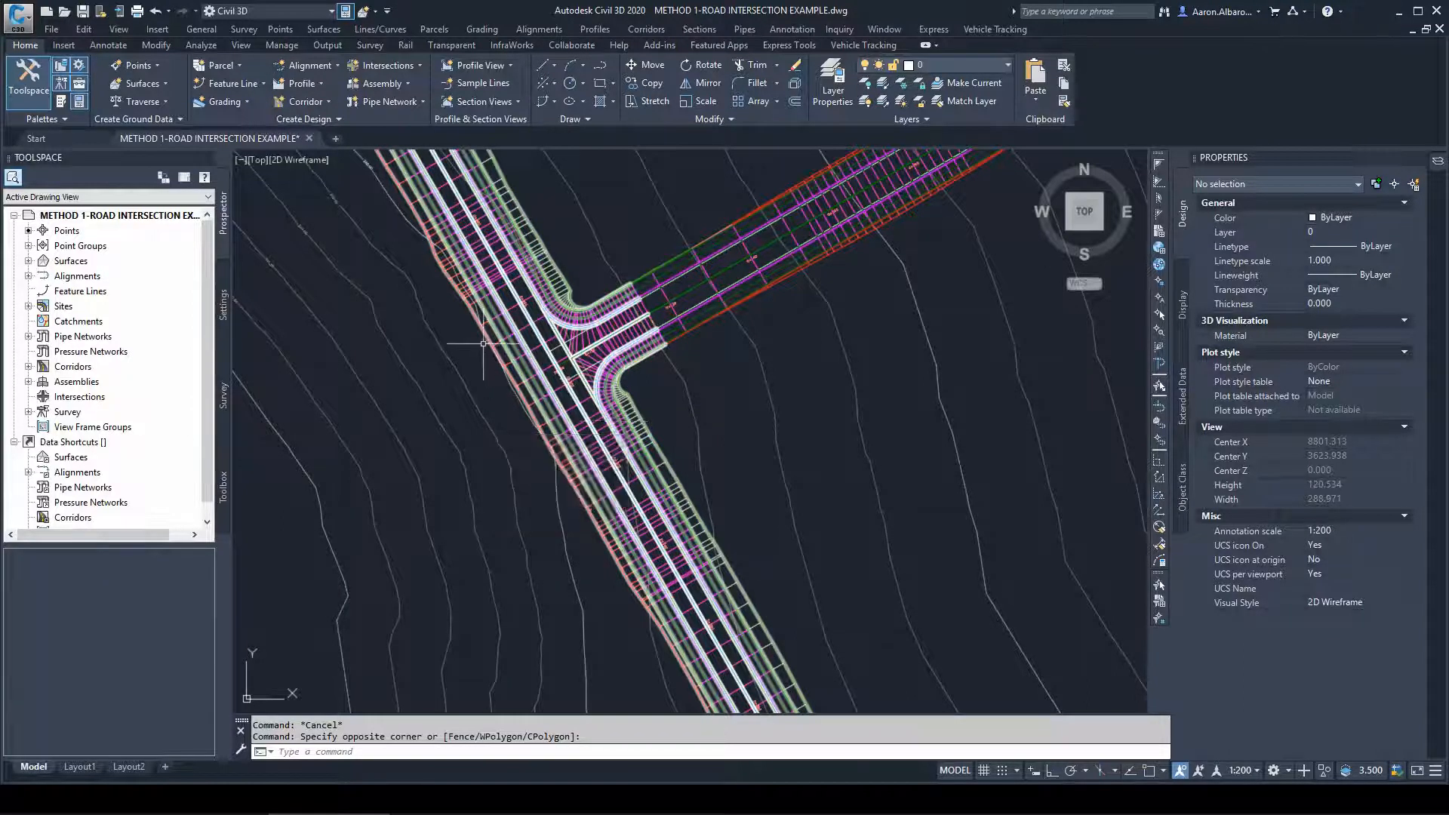
pyautogui.click(552, 286)
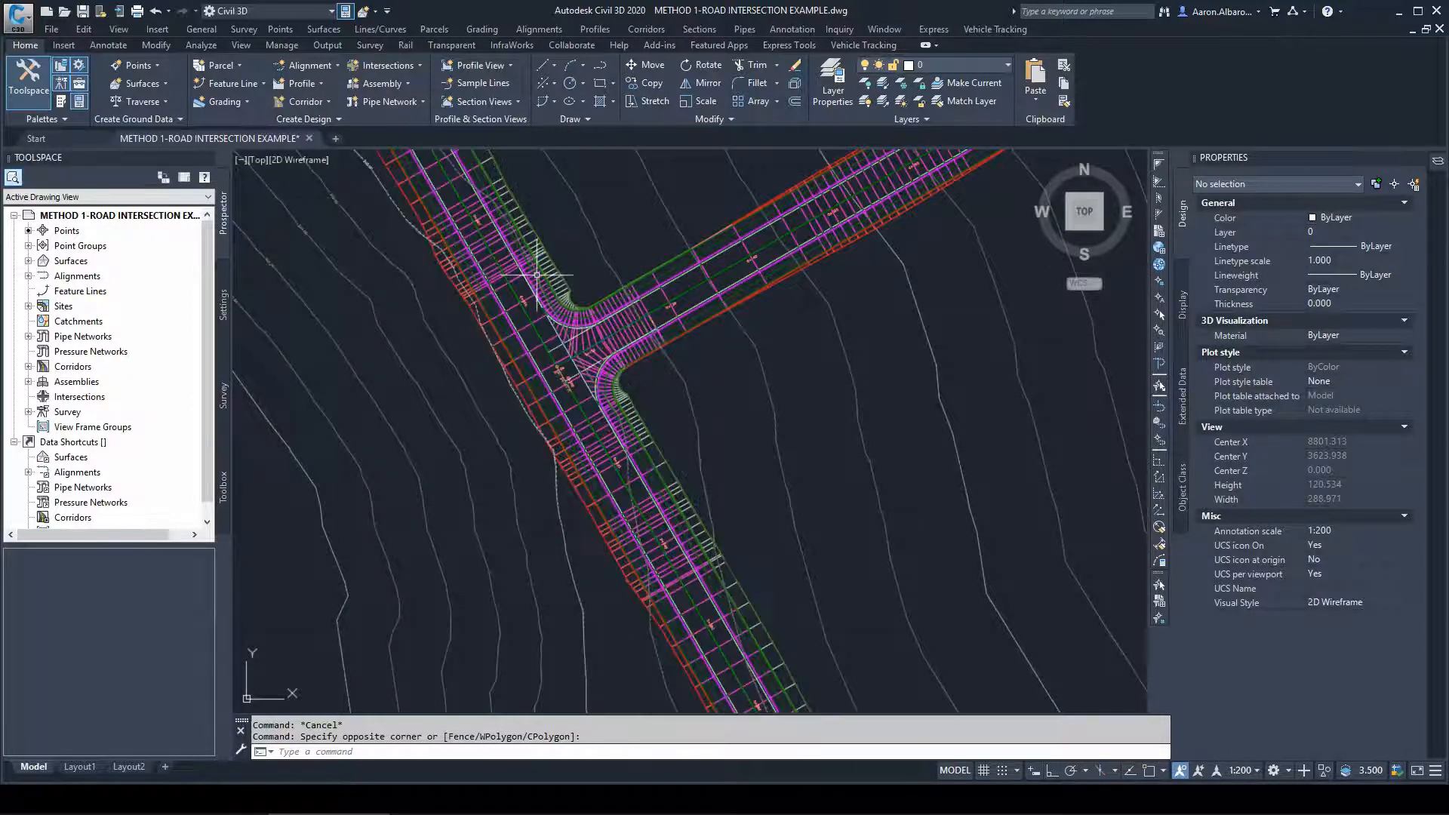
pyautogui.press('Escape')
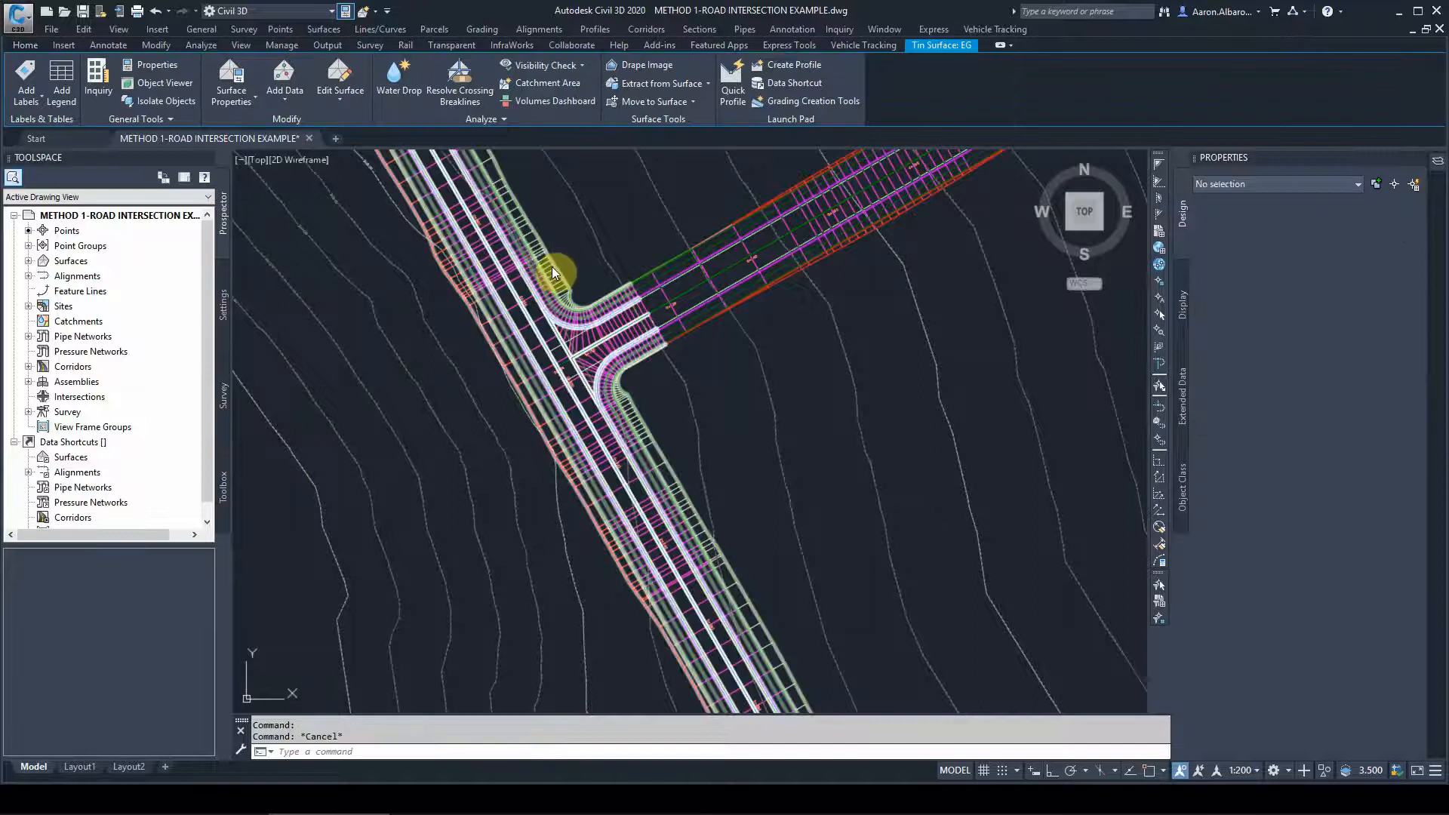
# Create a corridor surface for Corridor - (1) and add the Top links to it as data
pyautogui.click(552, 266)
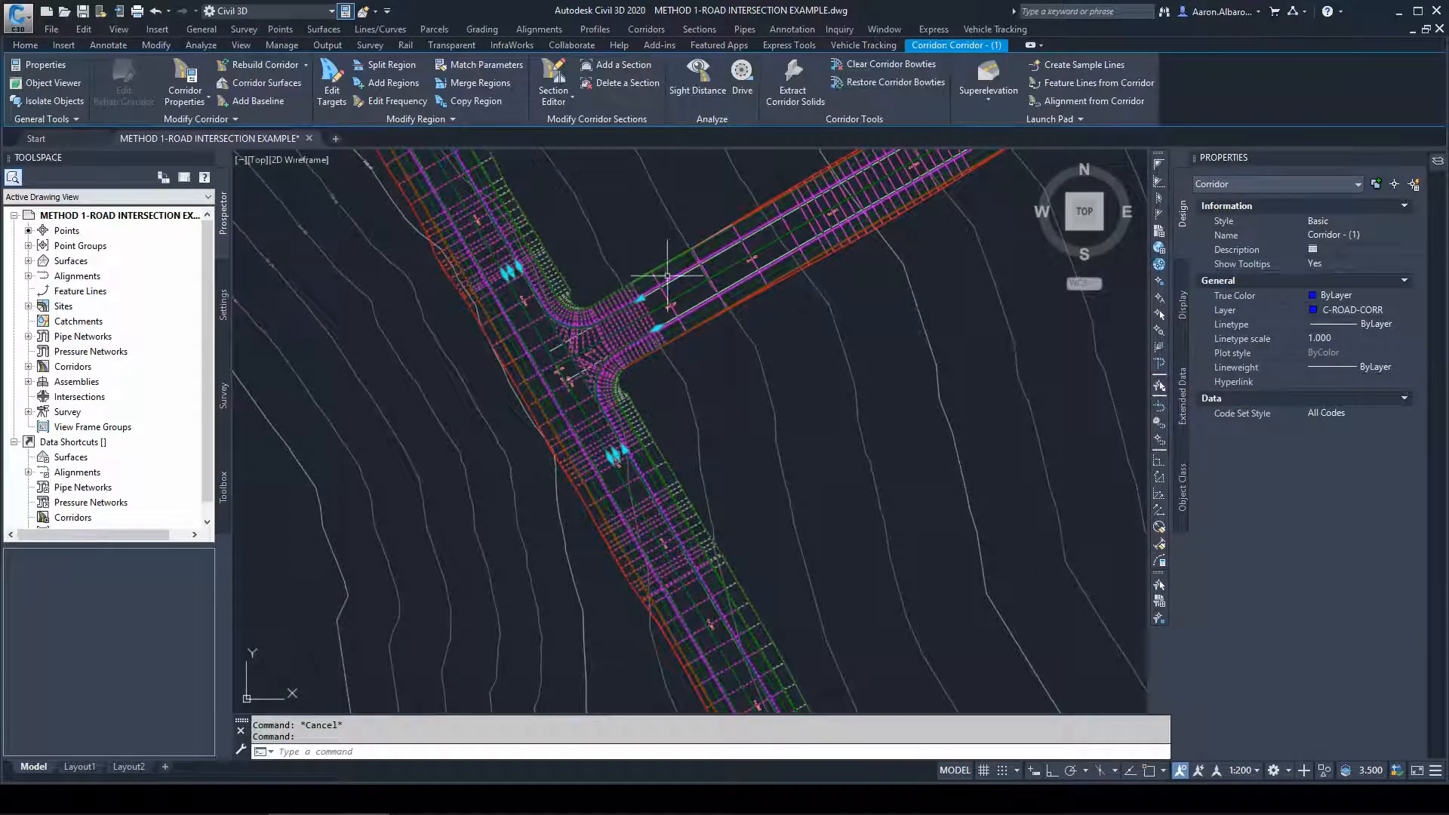
pyautogui.rightClick(551, 308)
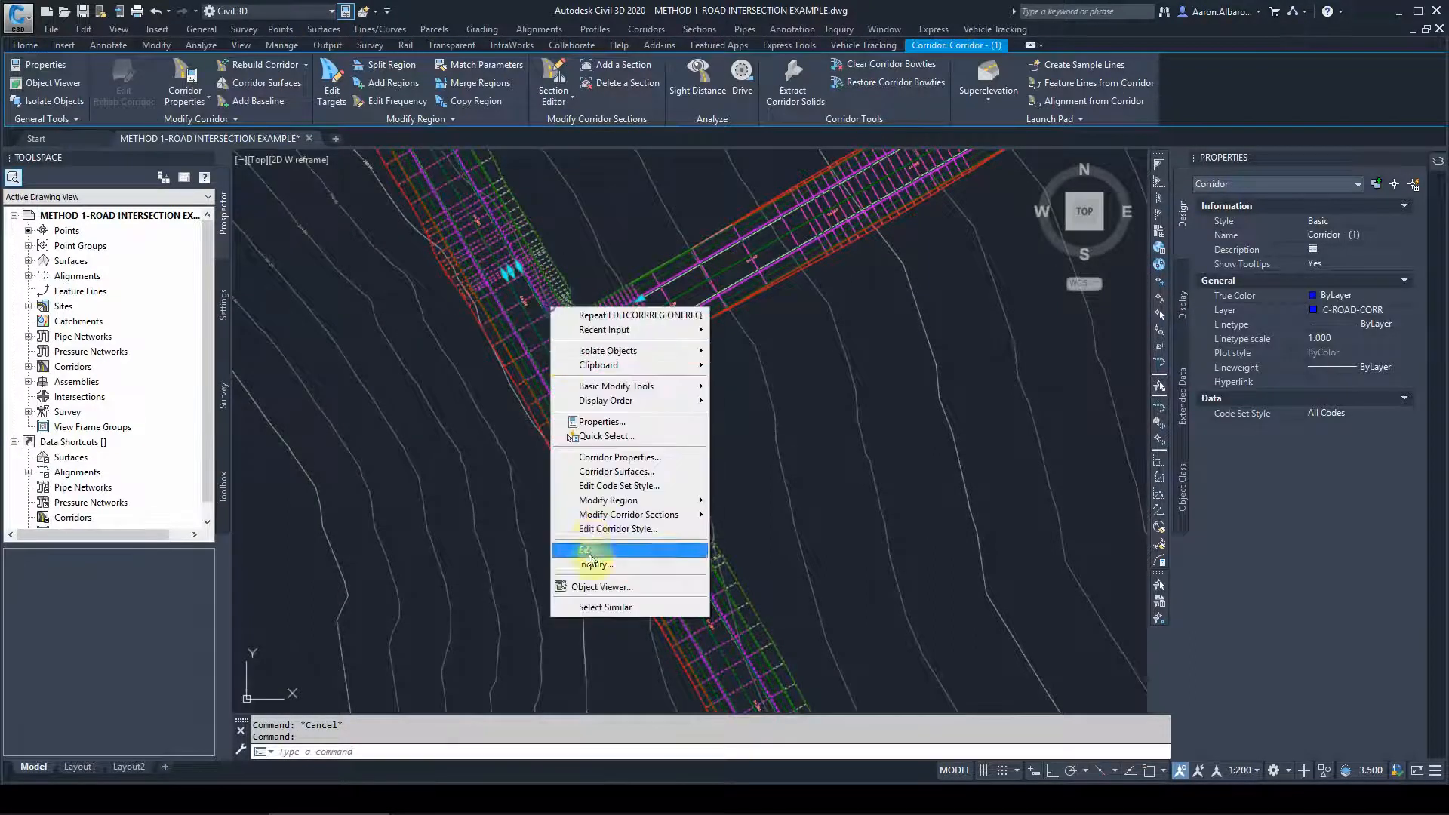
pyautogui.click(597, 472)
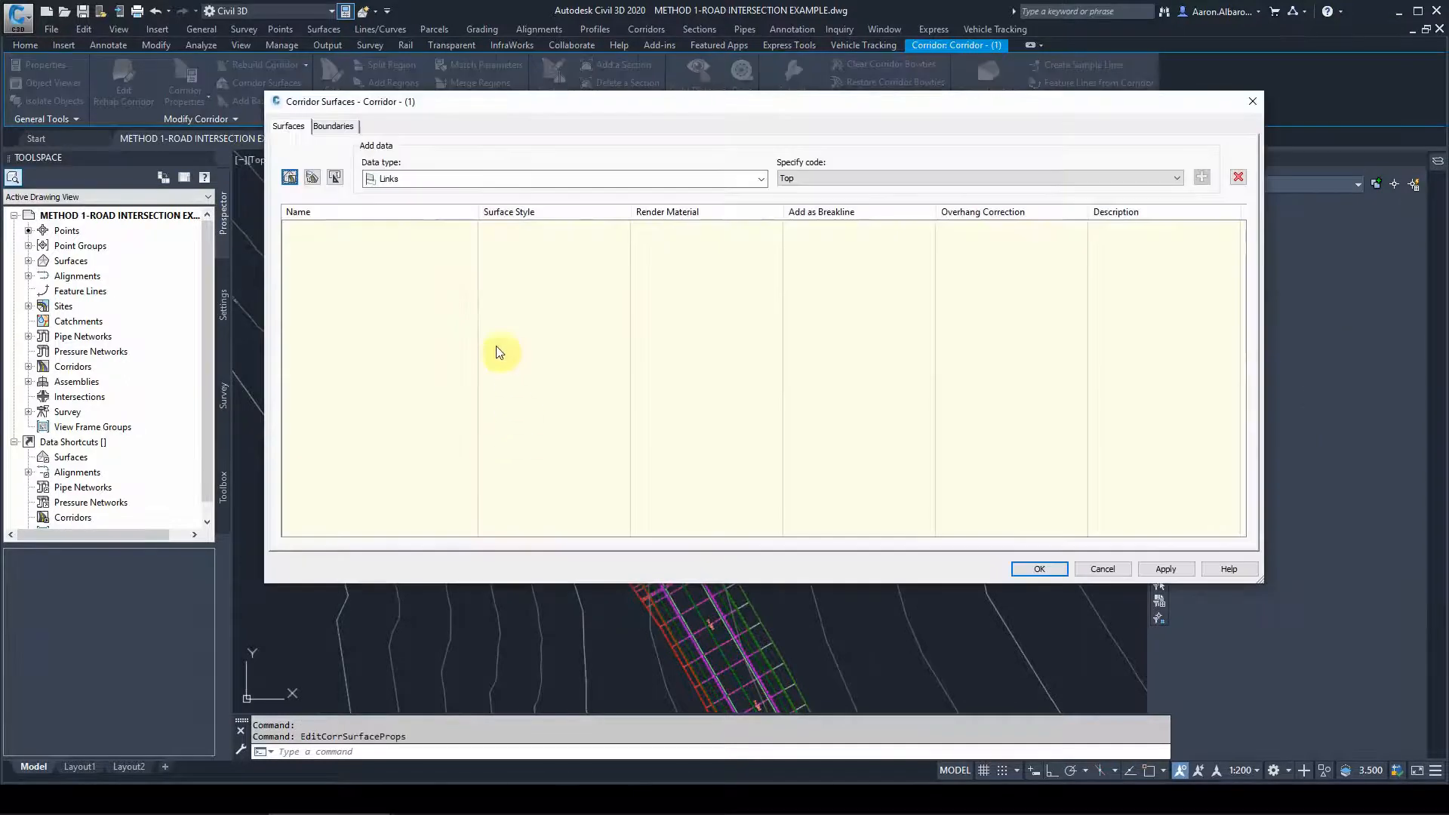
pyautogui.click(289, 177)
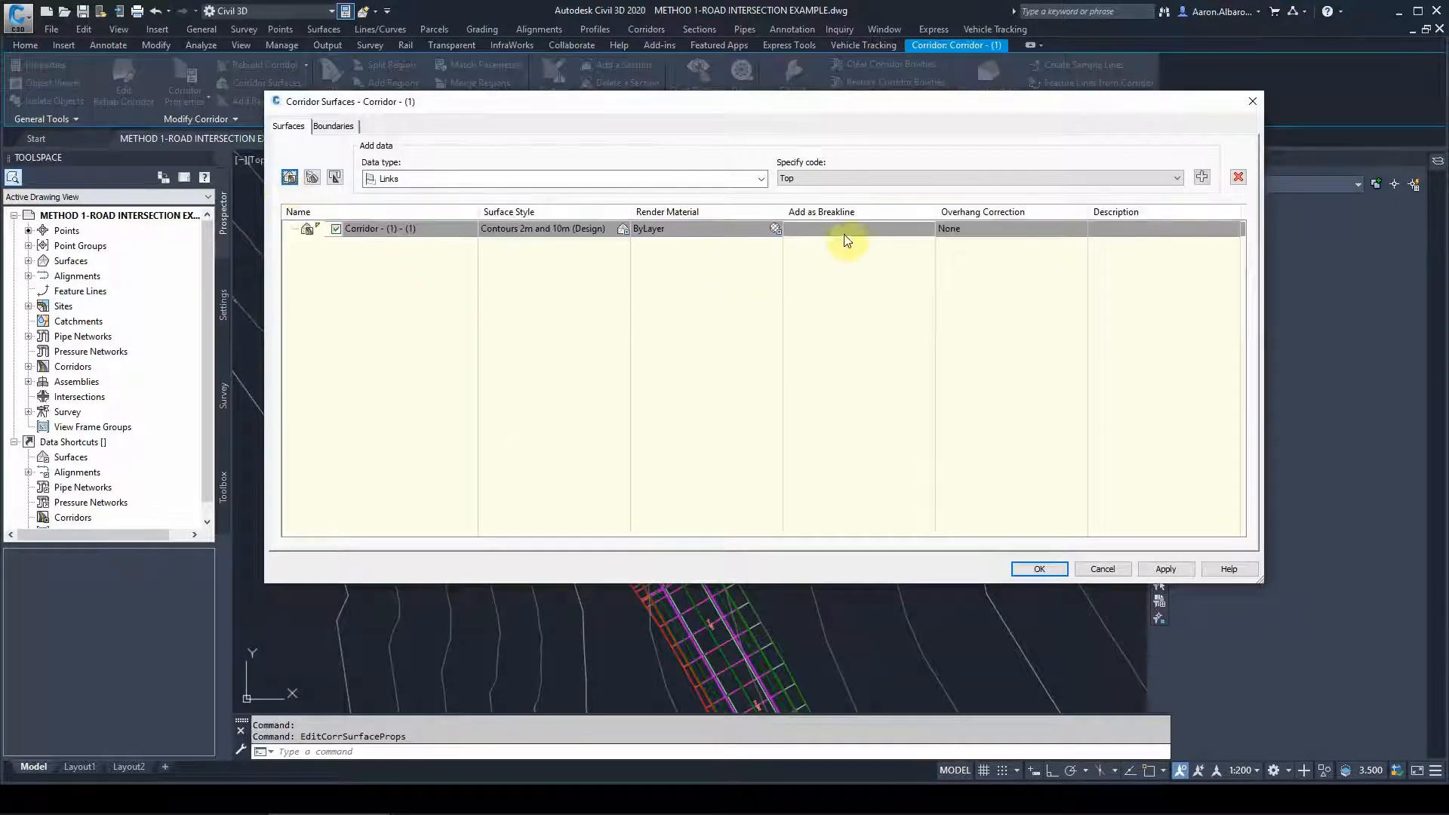
pyautogui.click(1202, 177)
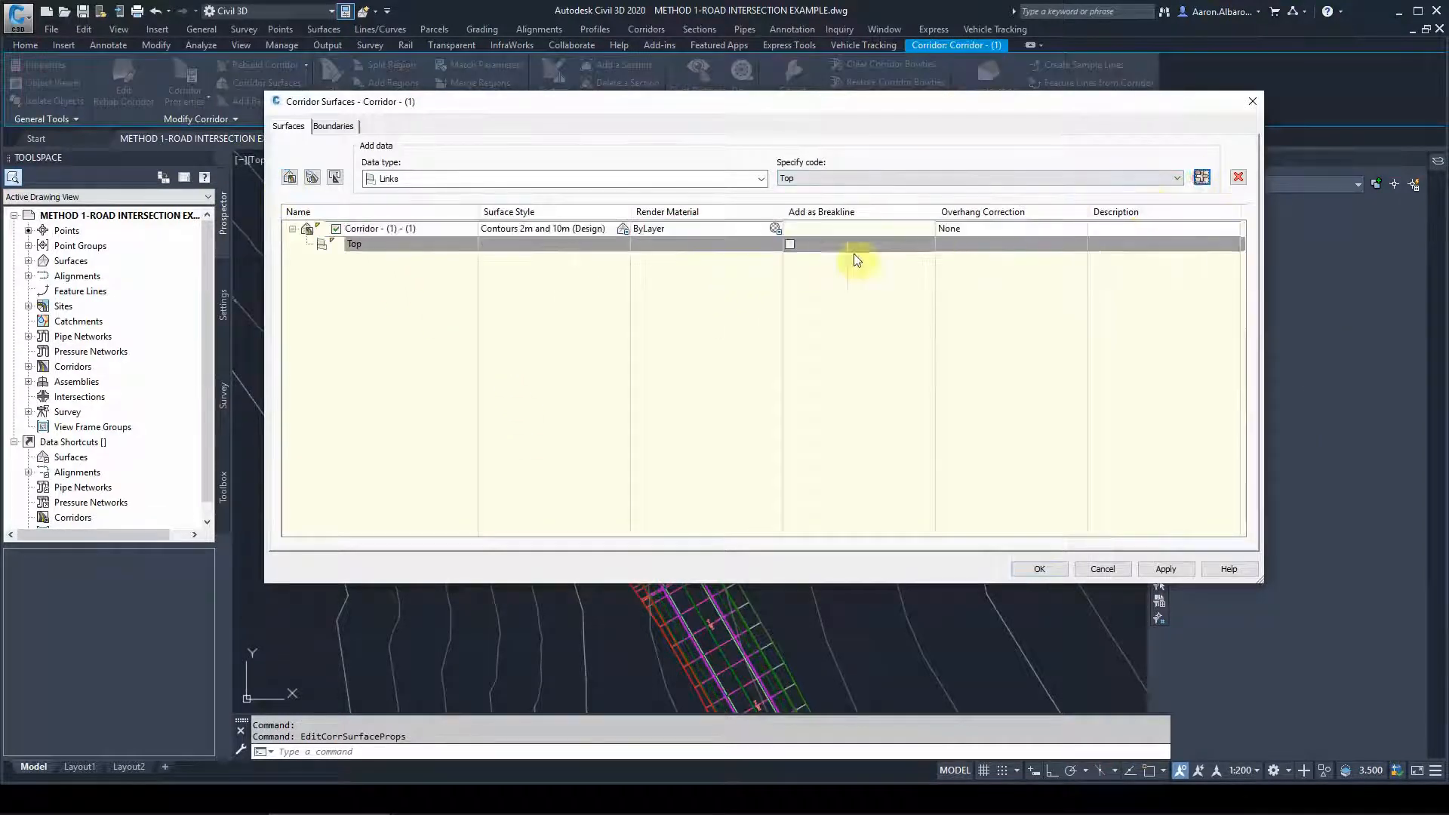
# Add the corridor extents as the outer boundary of Corridor - (1)'s surface, then rebuild the corridor and deselect it
pyautogui.click(347, 126)
pyautogui.rightClick(378, 169)
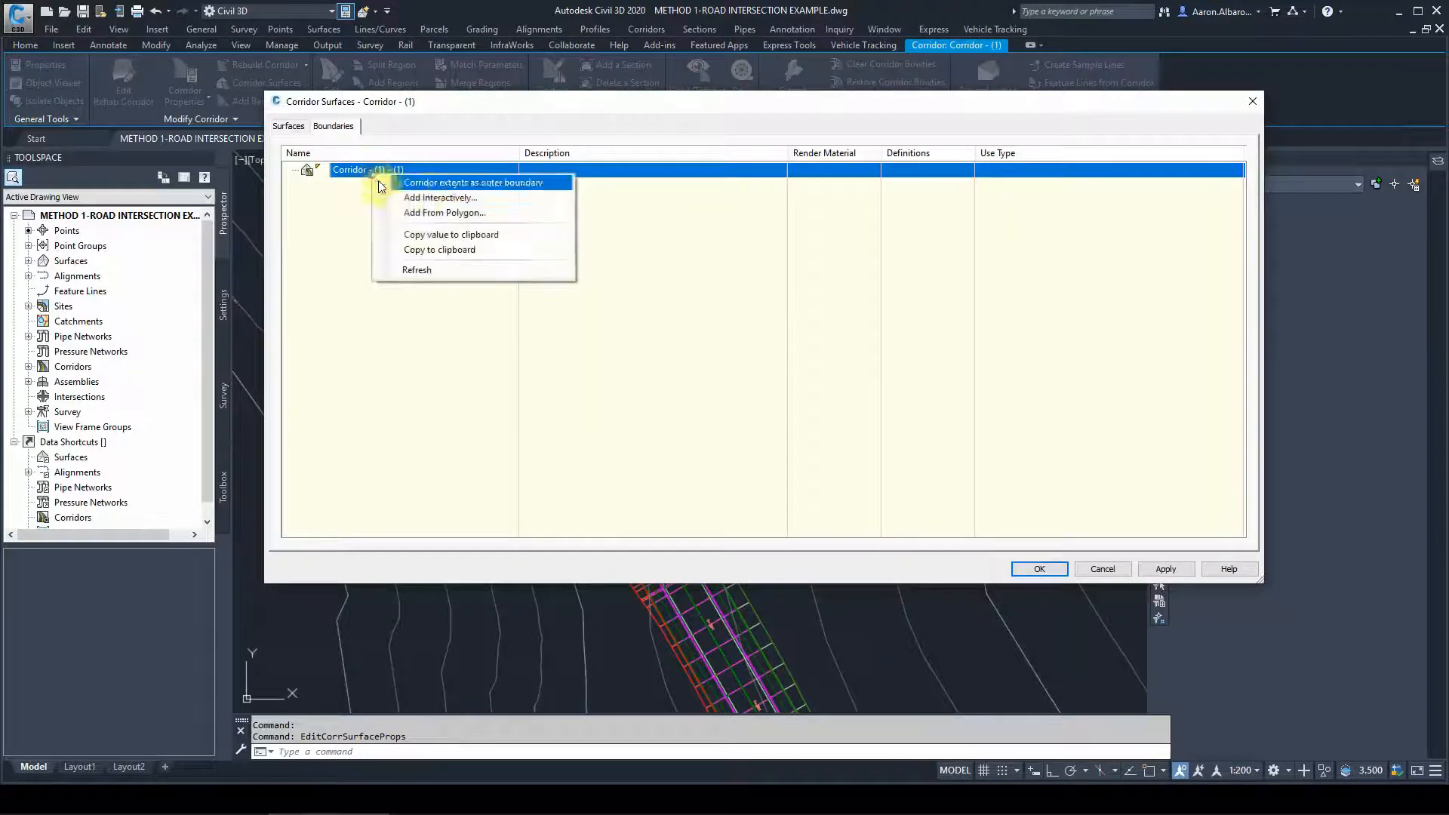
pyautogui.click(412, 180)
pyautogui.click(1038, 569)
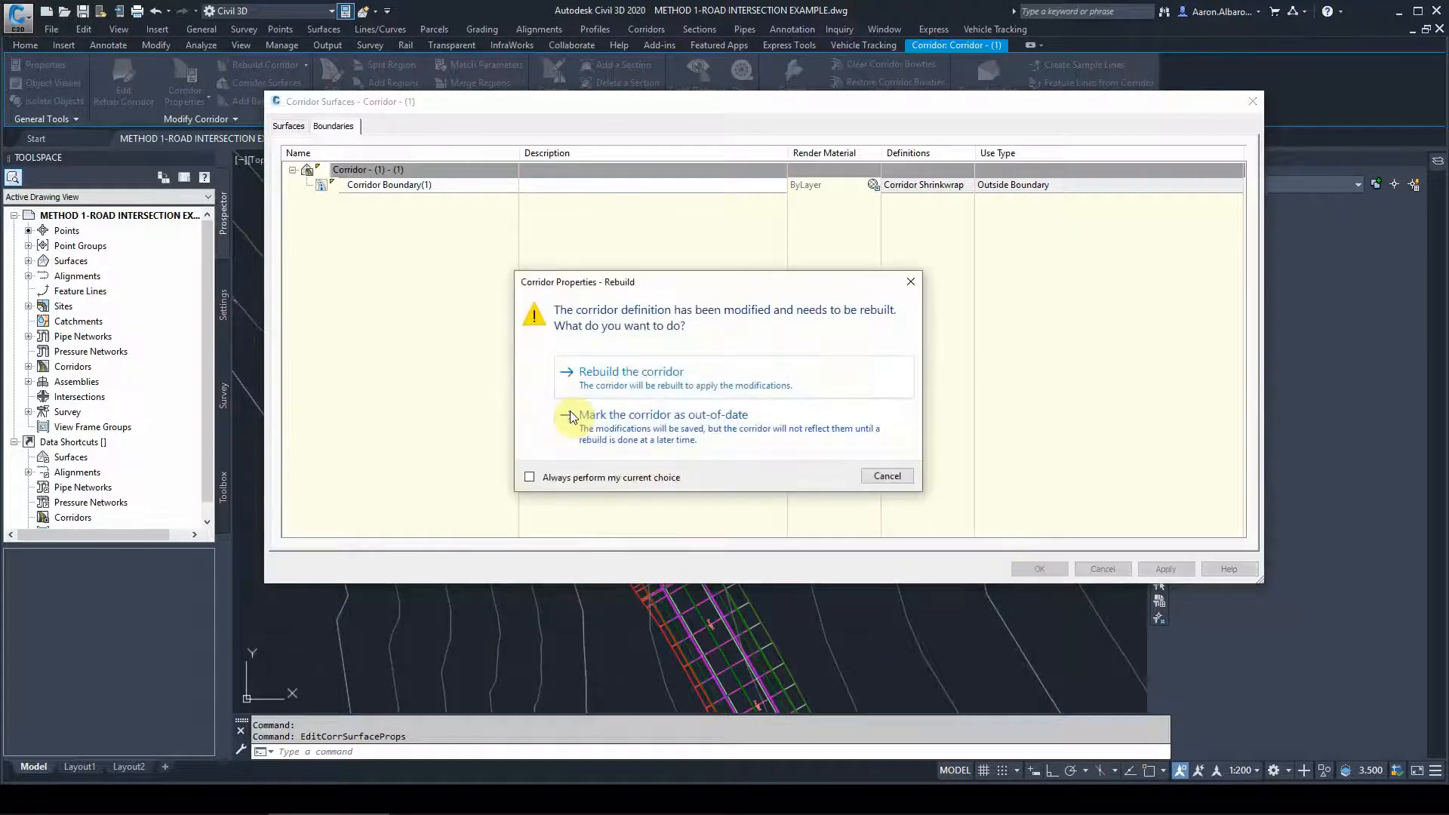
pyautogui.click(650, 373)
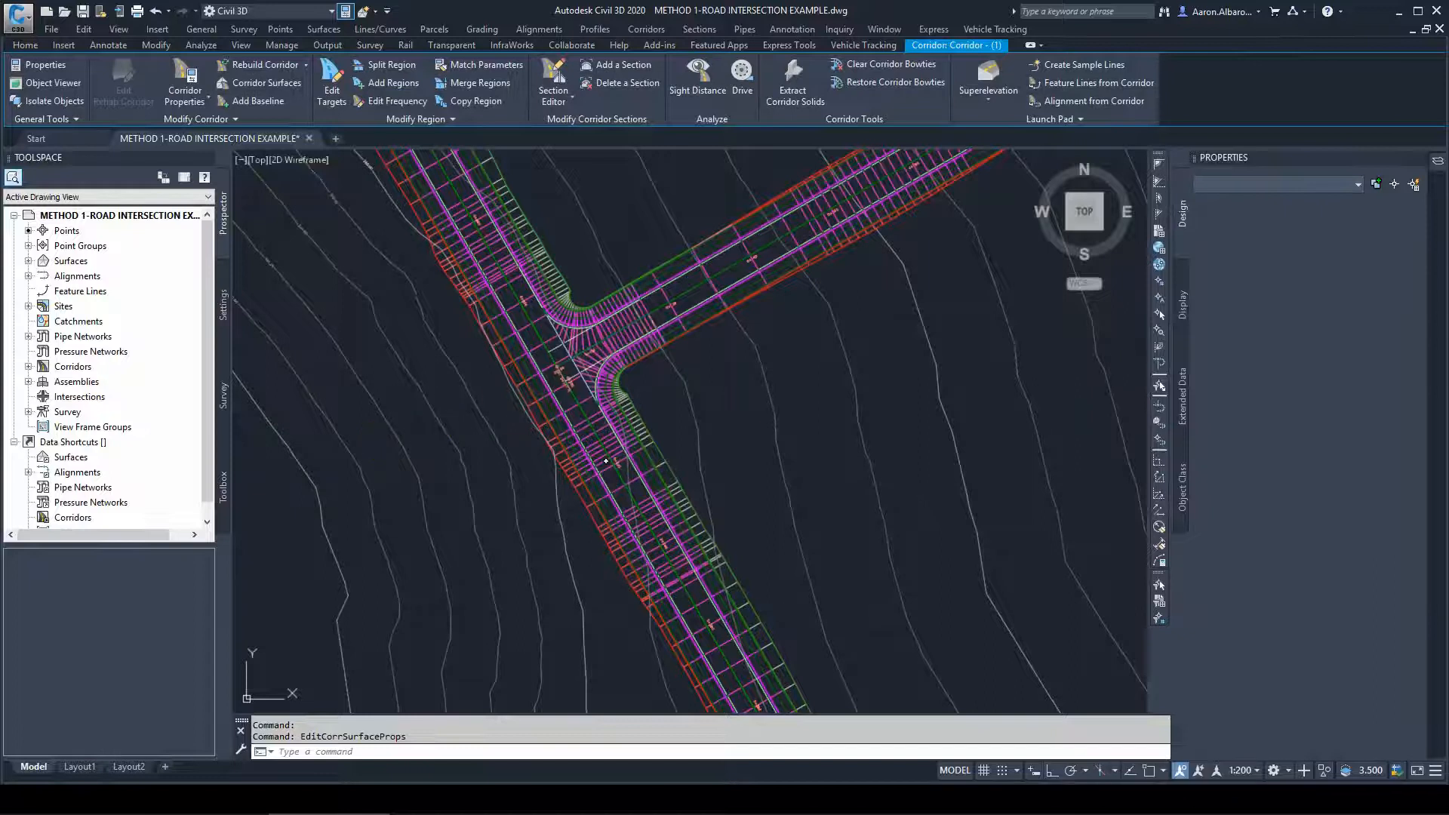
pyautogui.press('Escape')
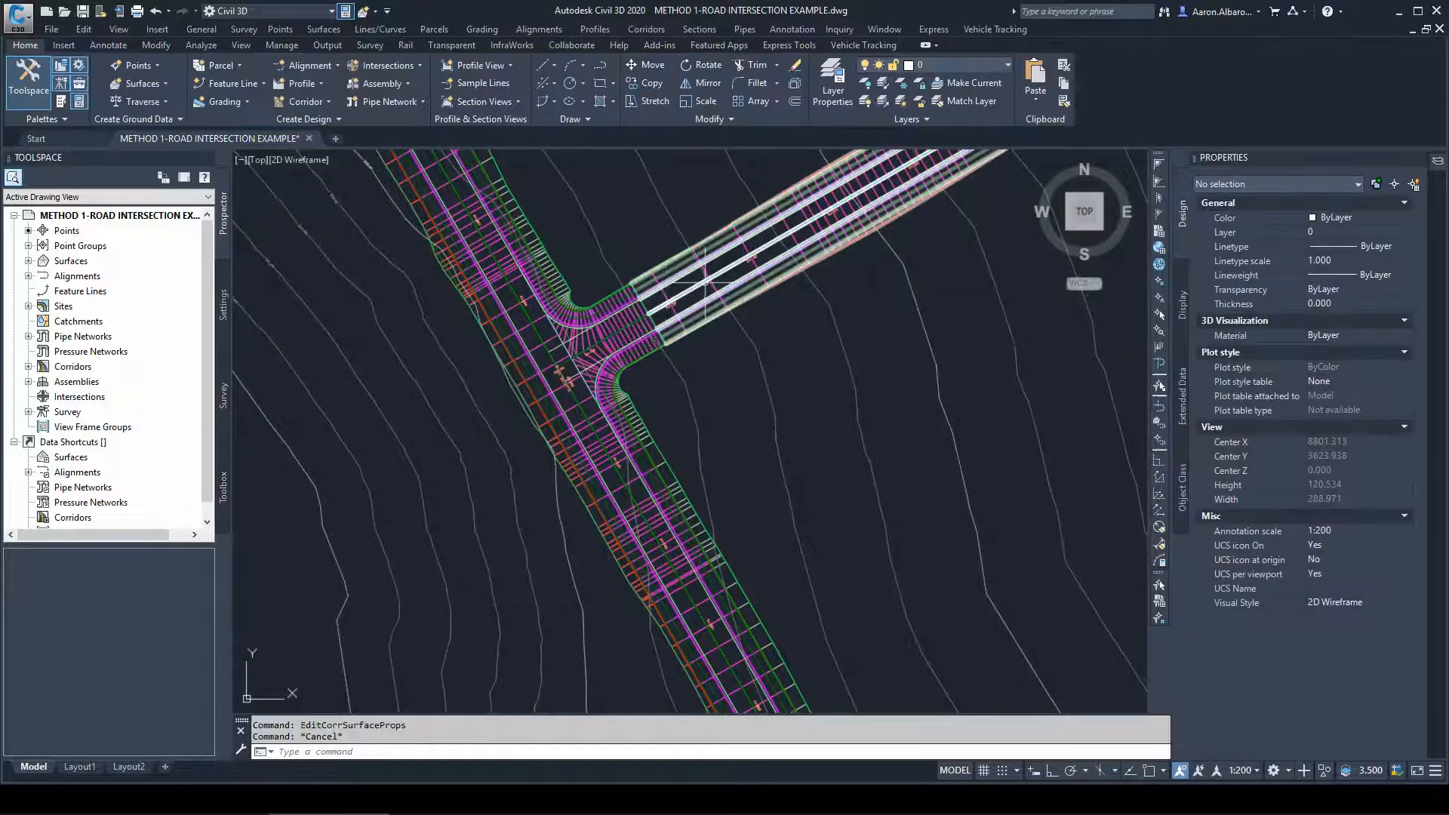
pyautogui.click(783, 236)
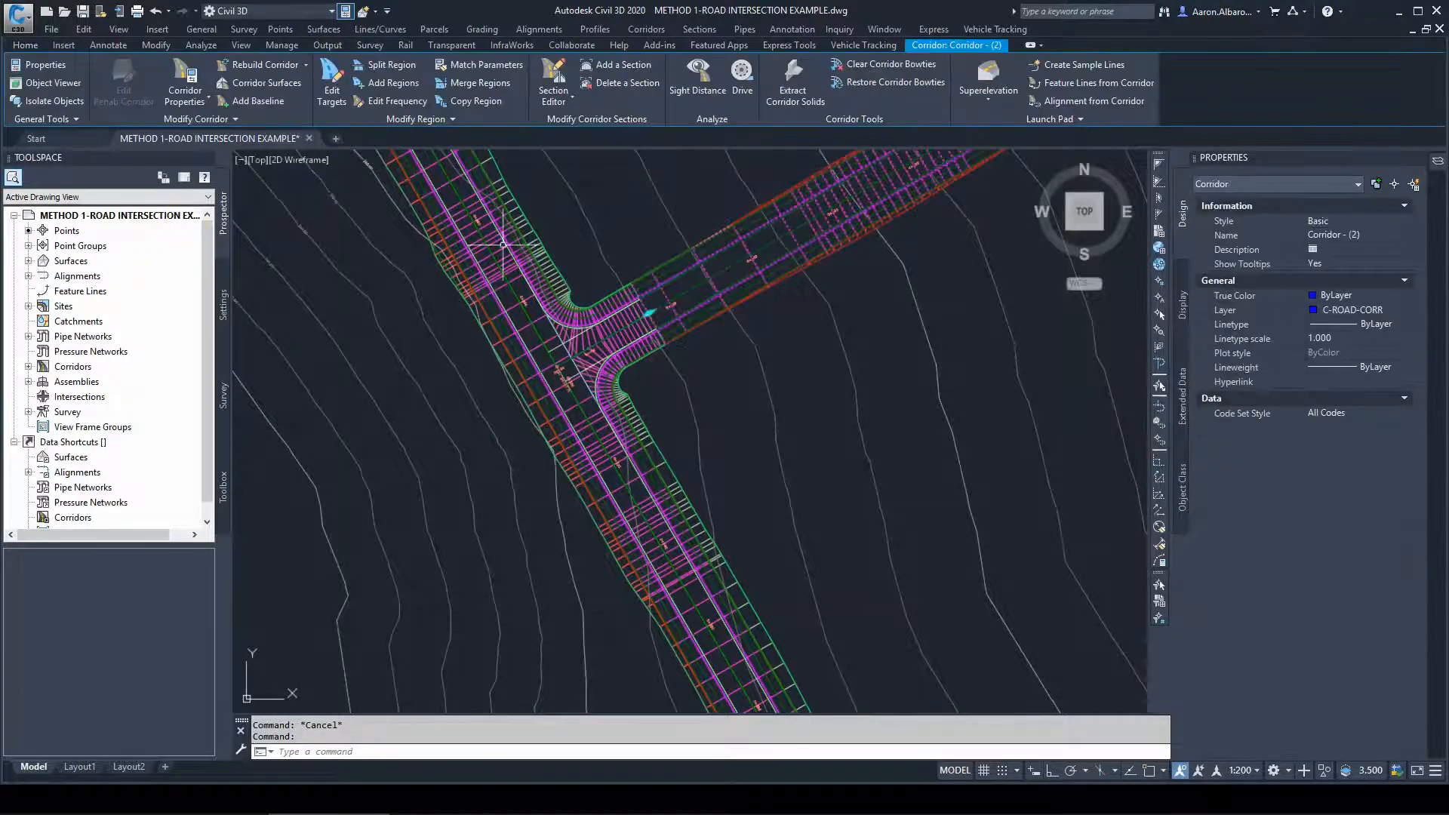
pyautogui.click(240, 81)
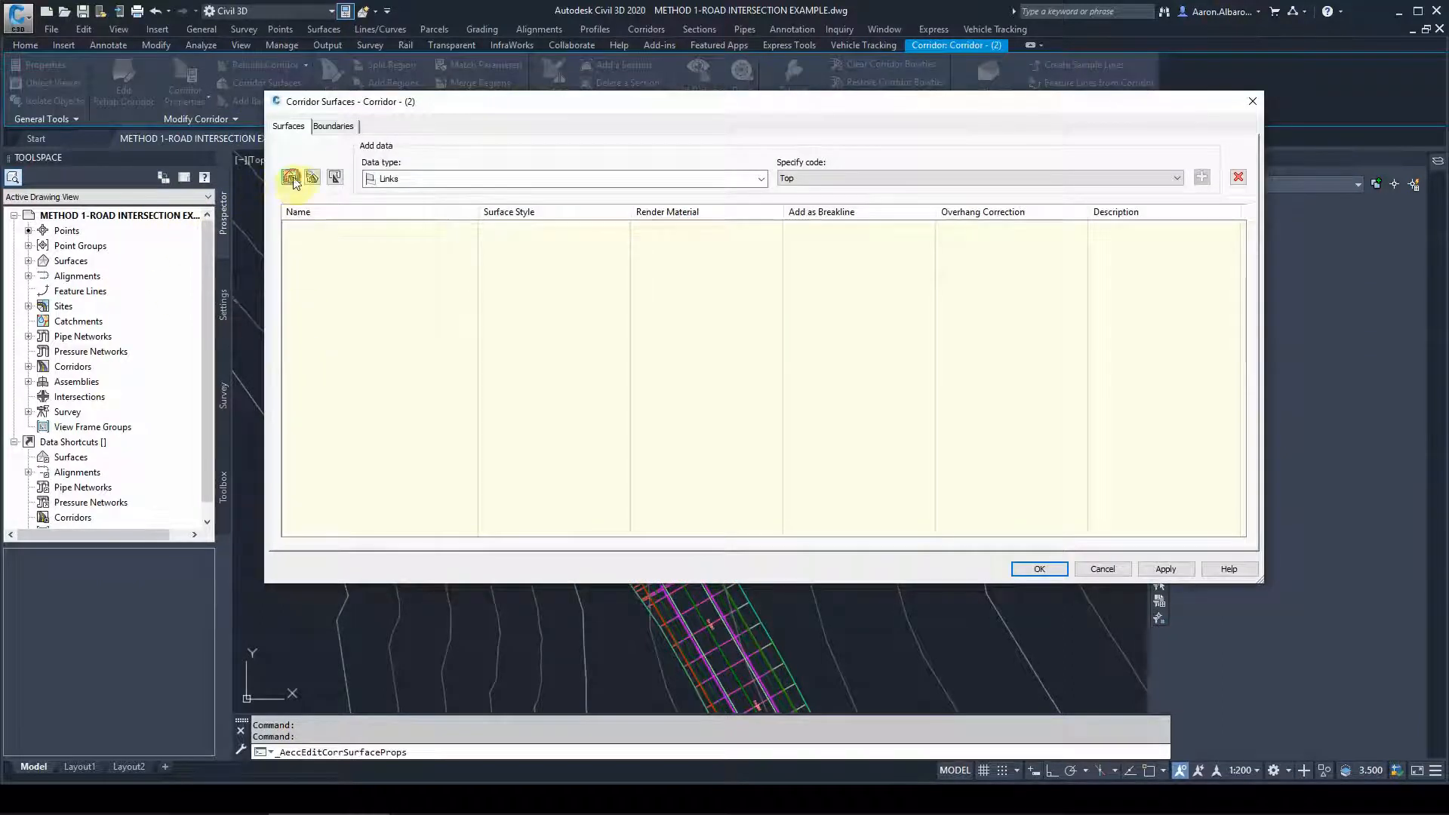
pyautogui.click(291, 179)
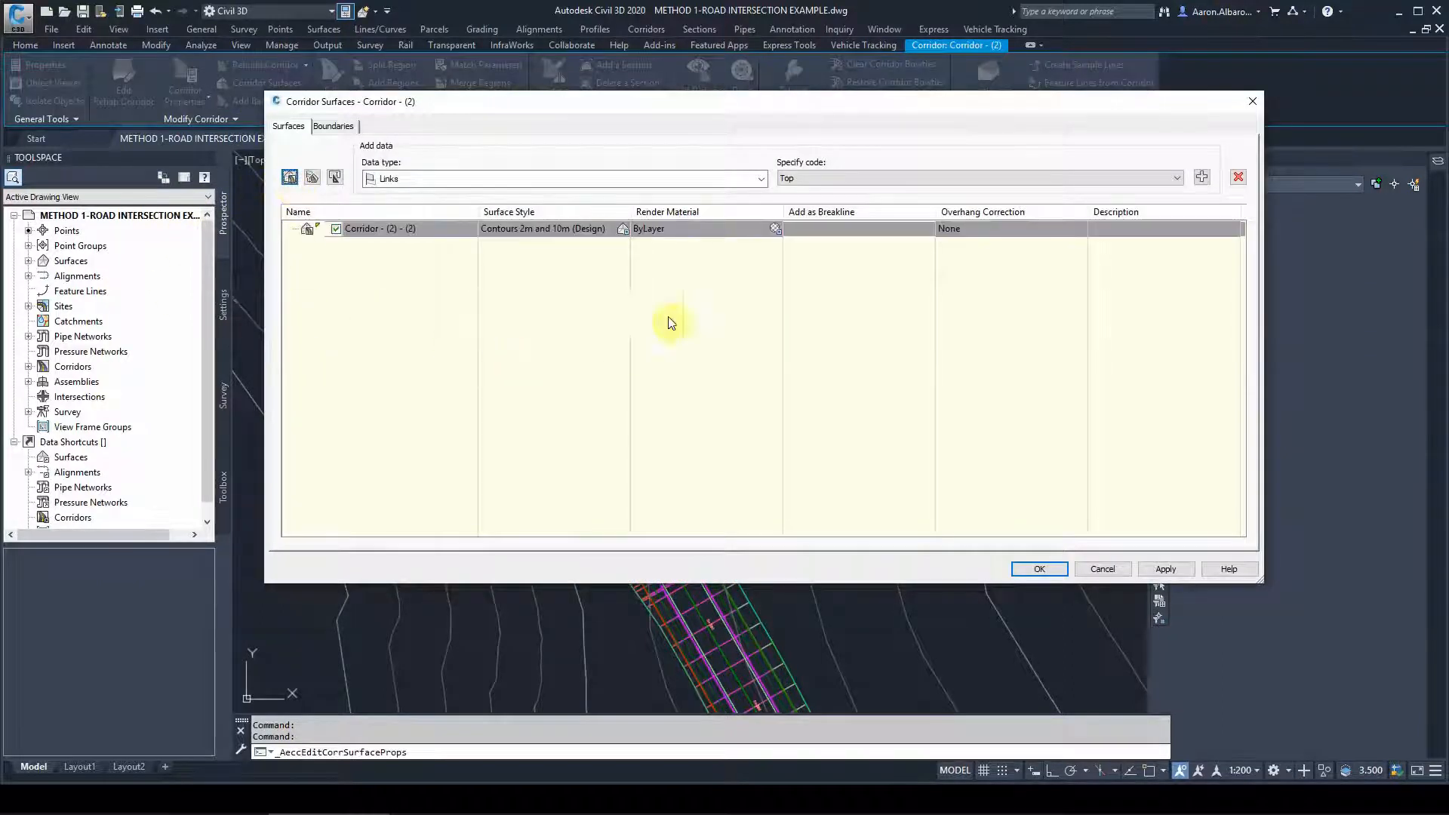
pyautogui.click(1252, 101)
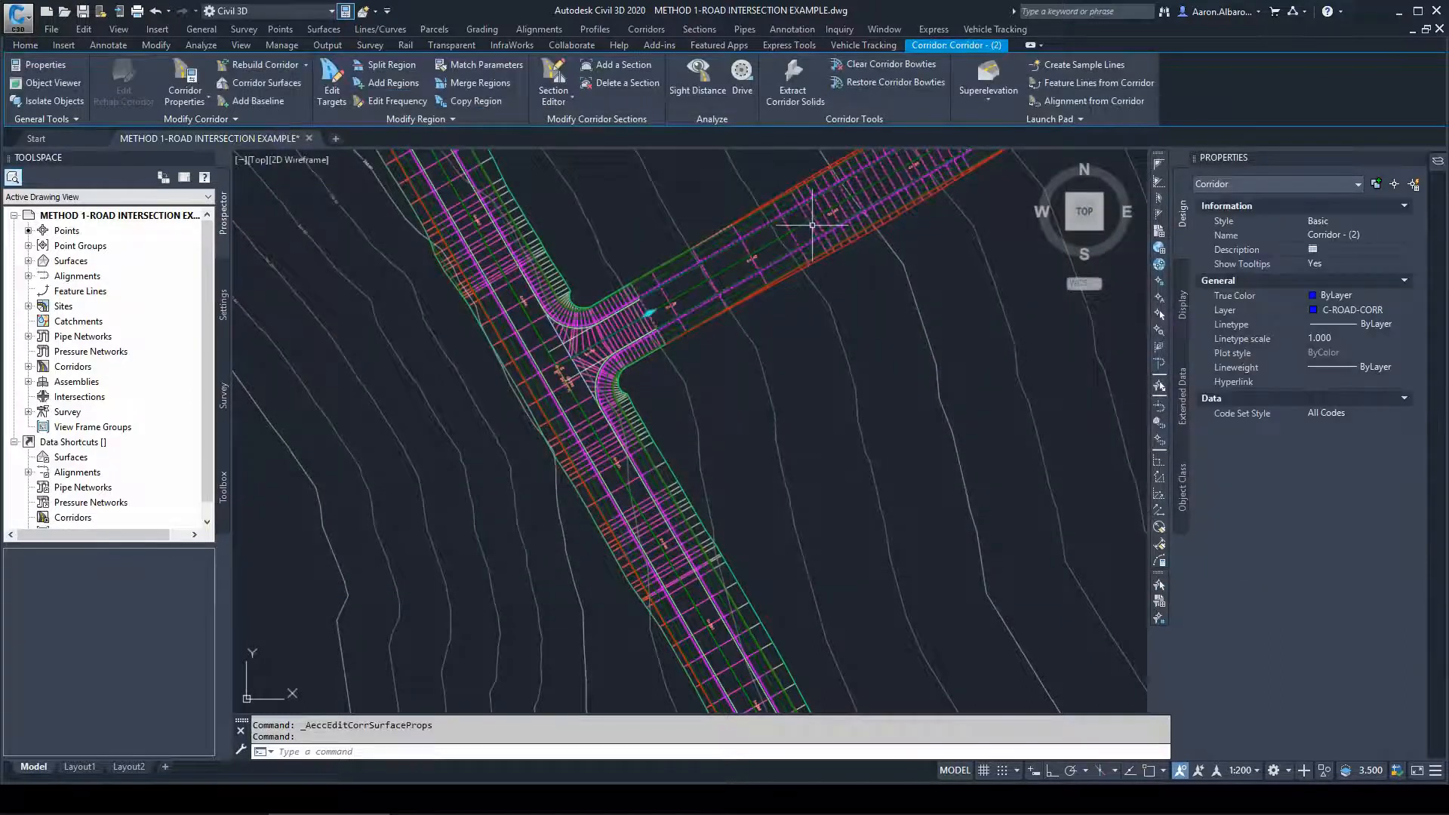
pyautogui.rightClick(812, 225)
pyautogui.moveTo(851, 422)
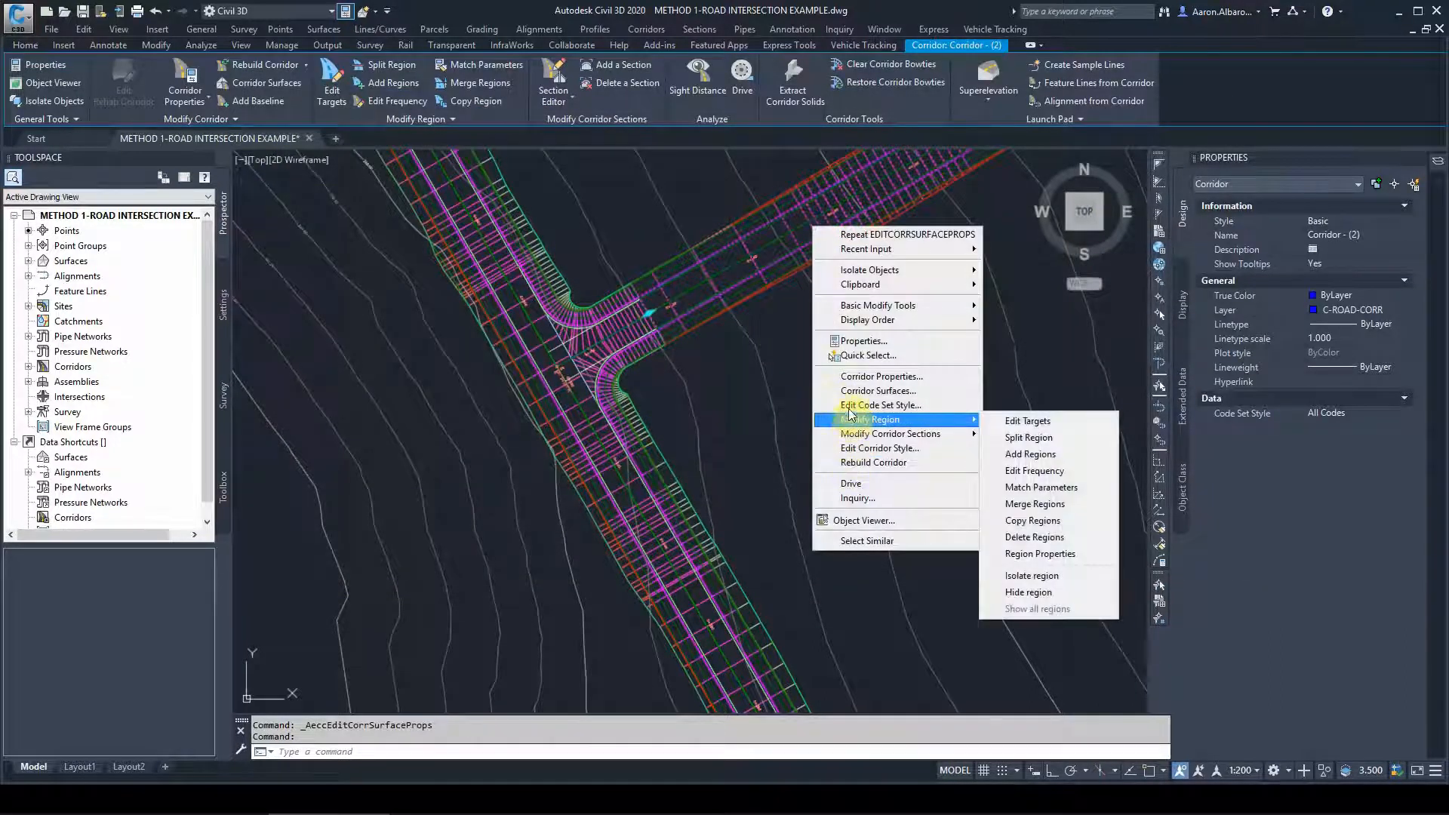
# Create a corridor surface for Corridor - (2) and add the Top links to it as data
pyautogui.click(262, 89)
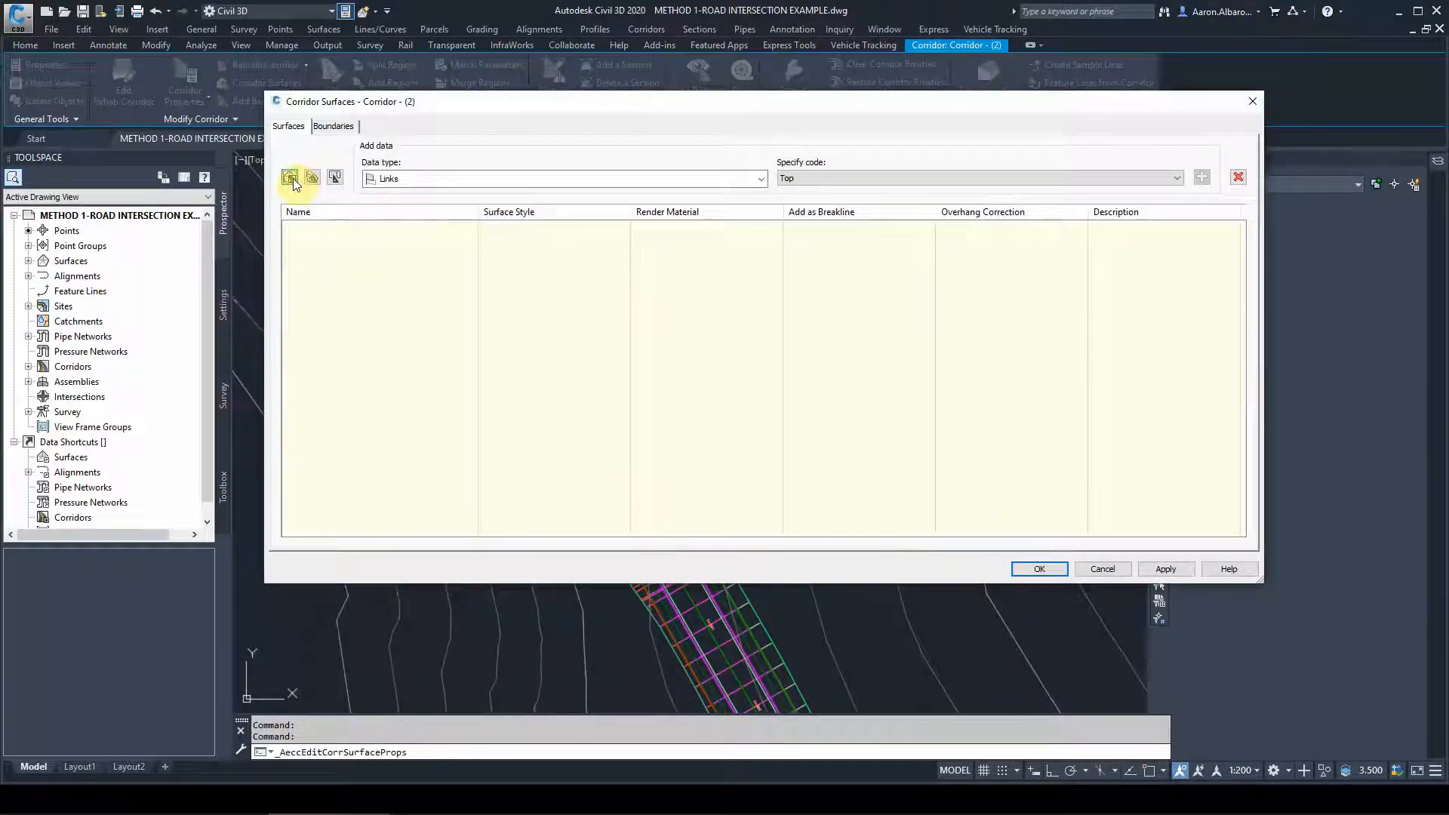
pyautogui.click(290, 177)
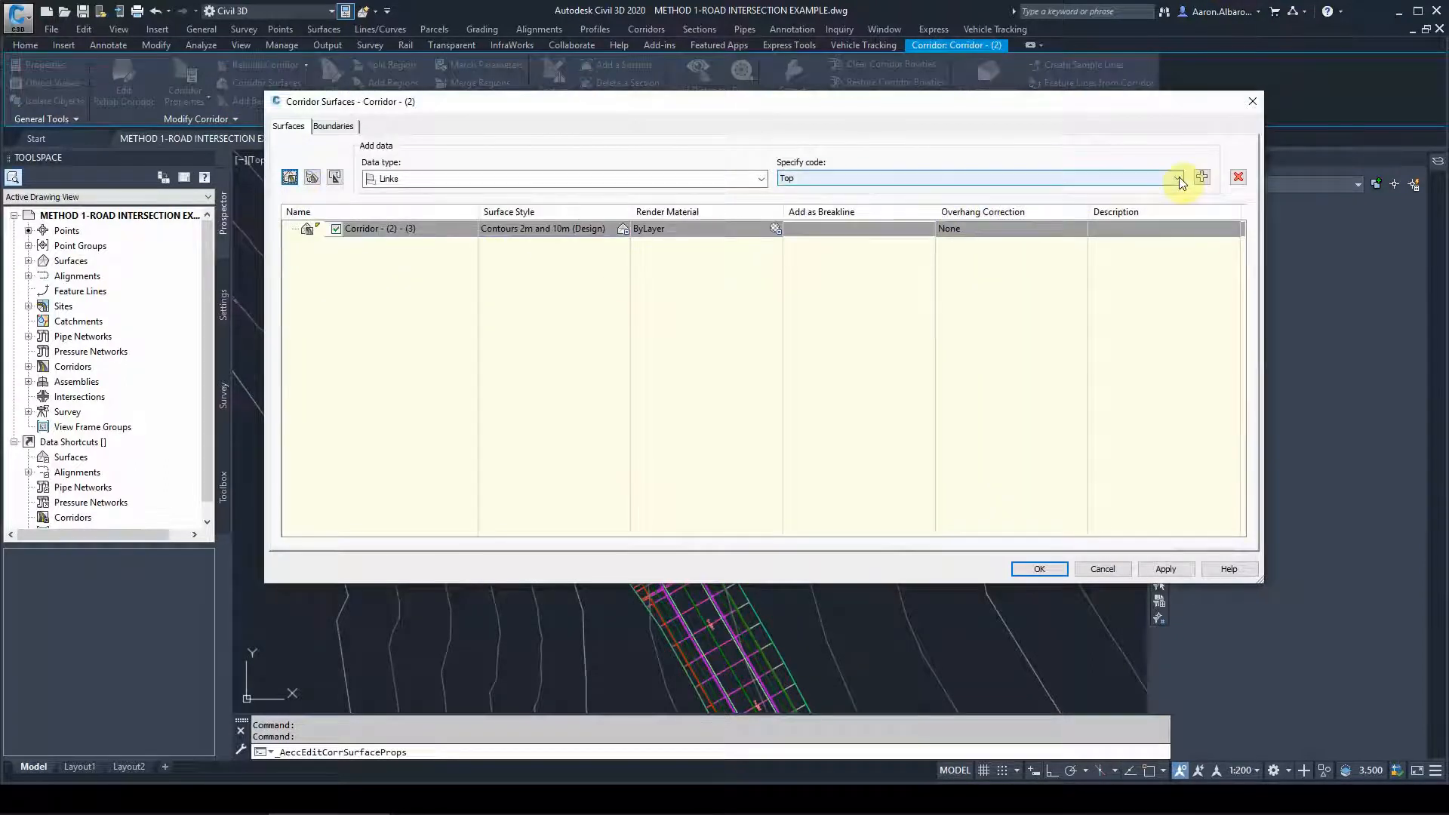
pyautogui.click(1202, 176)
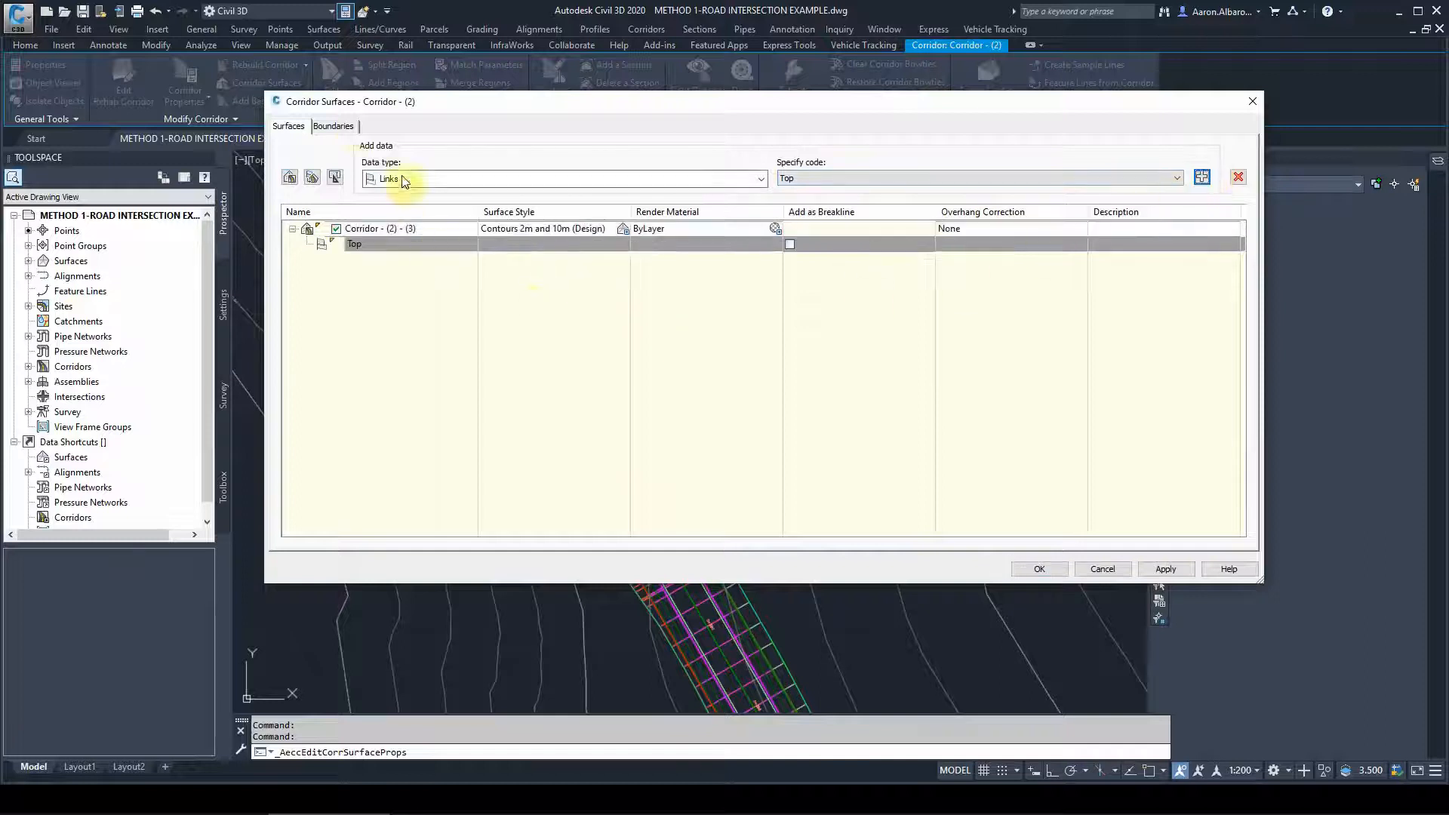
# Add the corridor extents as the outer boundary of Corridor - (2)'s surface, rebuild the corridor and close the surface settings
pyautogui.click(334, 126)
pyautogui.rightClick(334, 170)
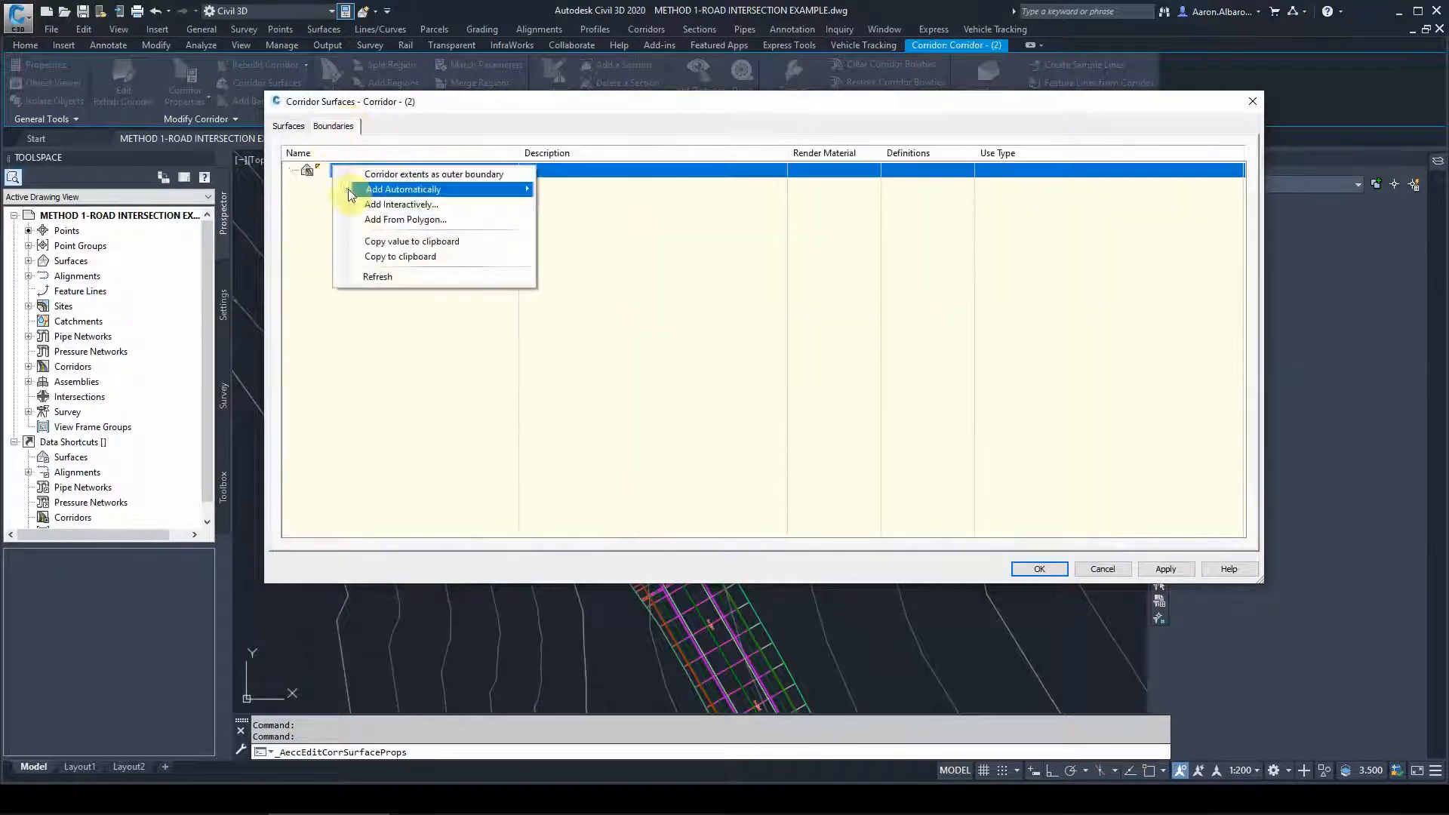
pyautogui.click(411, 185)
pyautogui.click(1166, 569)
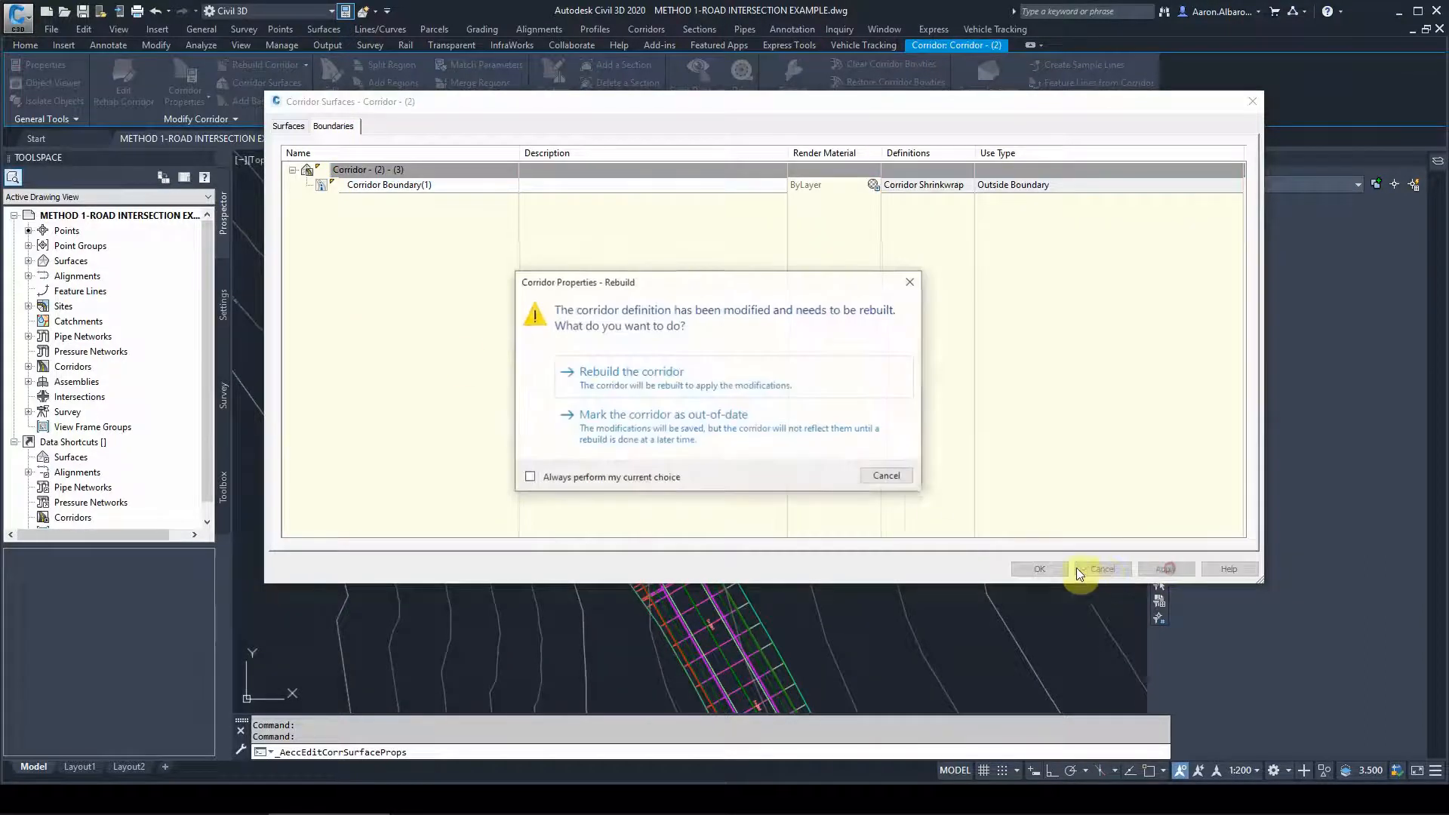
pyautogui.click(729, 379)
pyautogui.click(1038, 569)
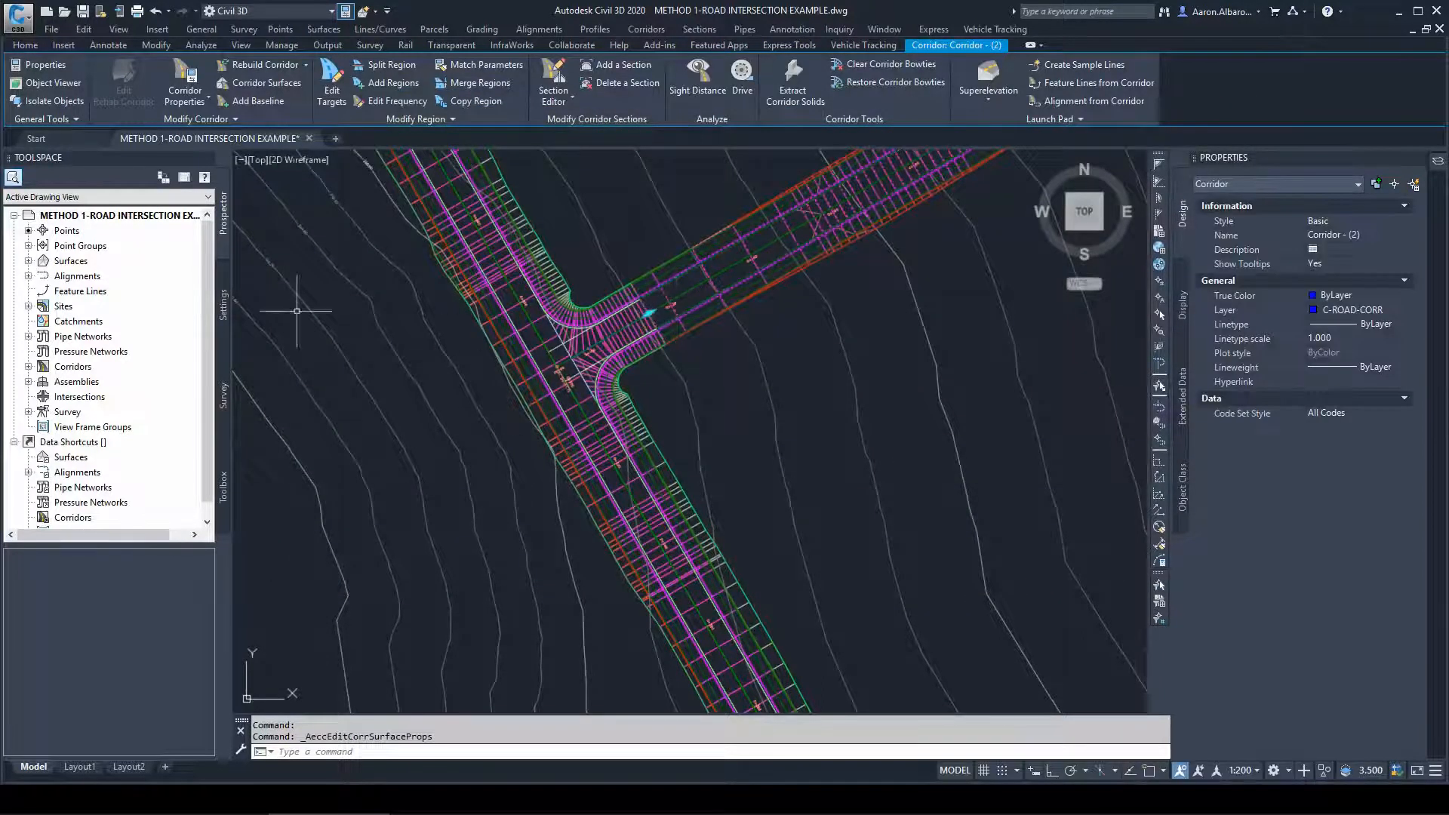
# Start creating a new TIN surface and name it FG
pyautogui.click(28, 261)
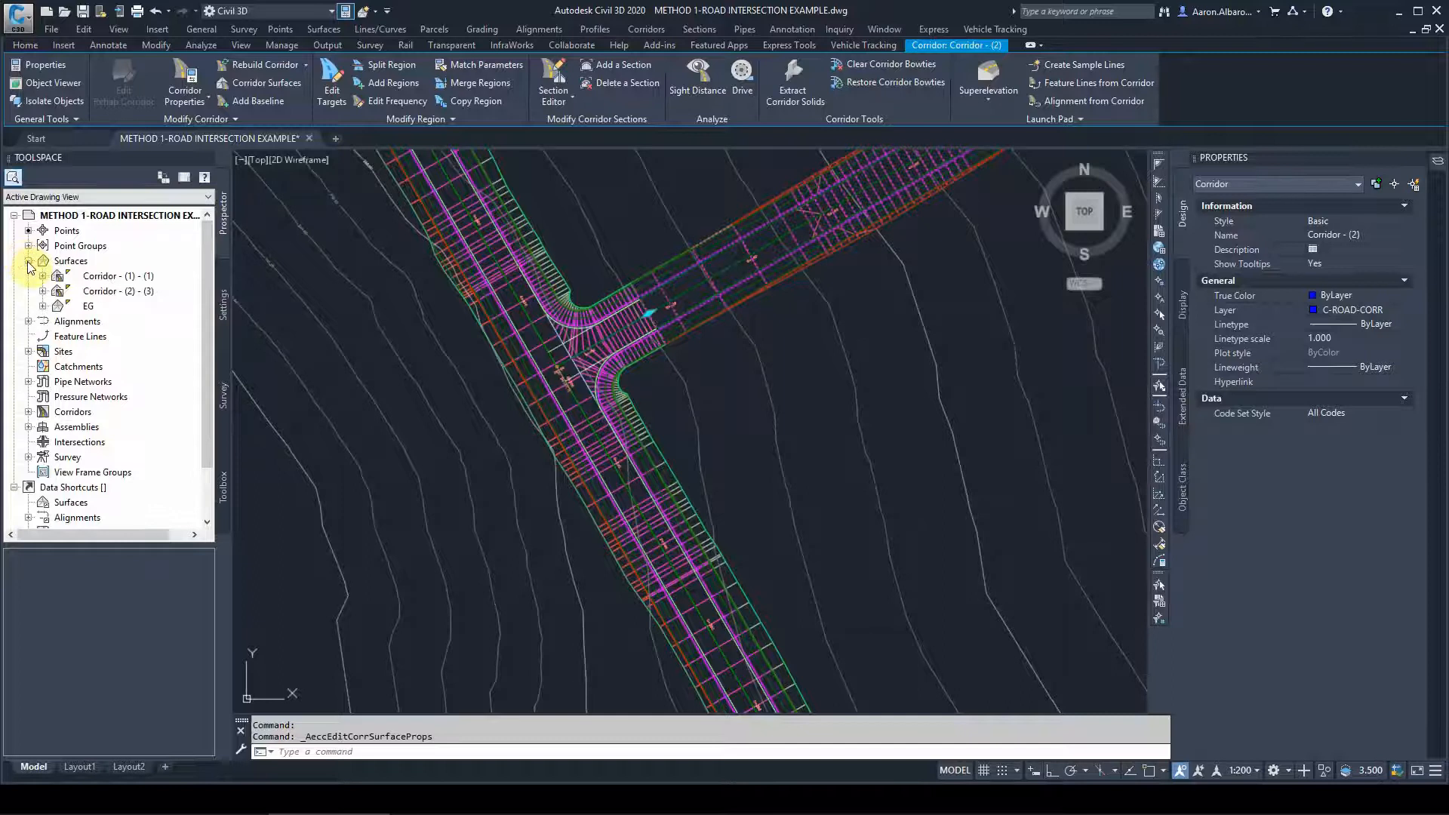
pyautogui.rightClick(50, 264)
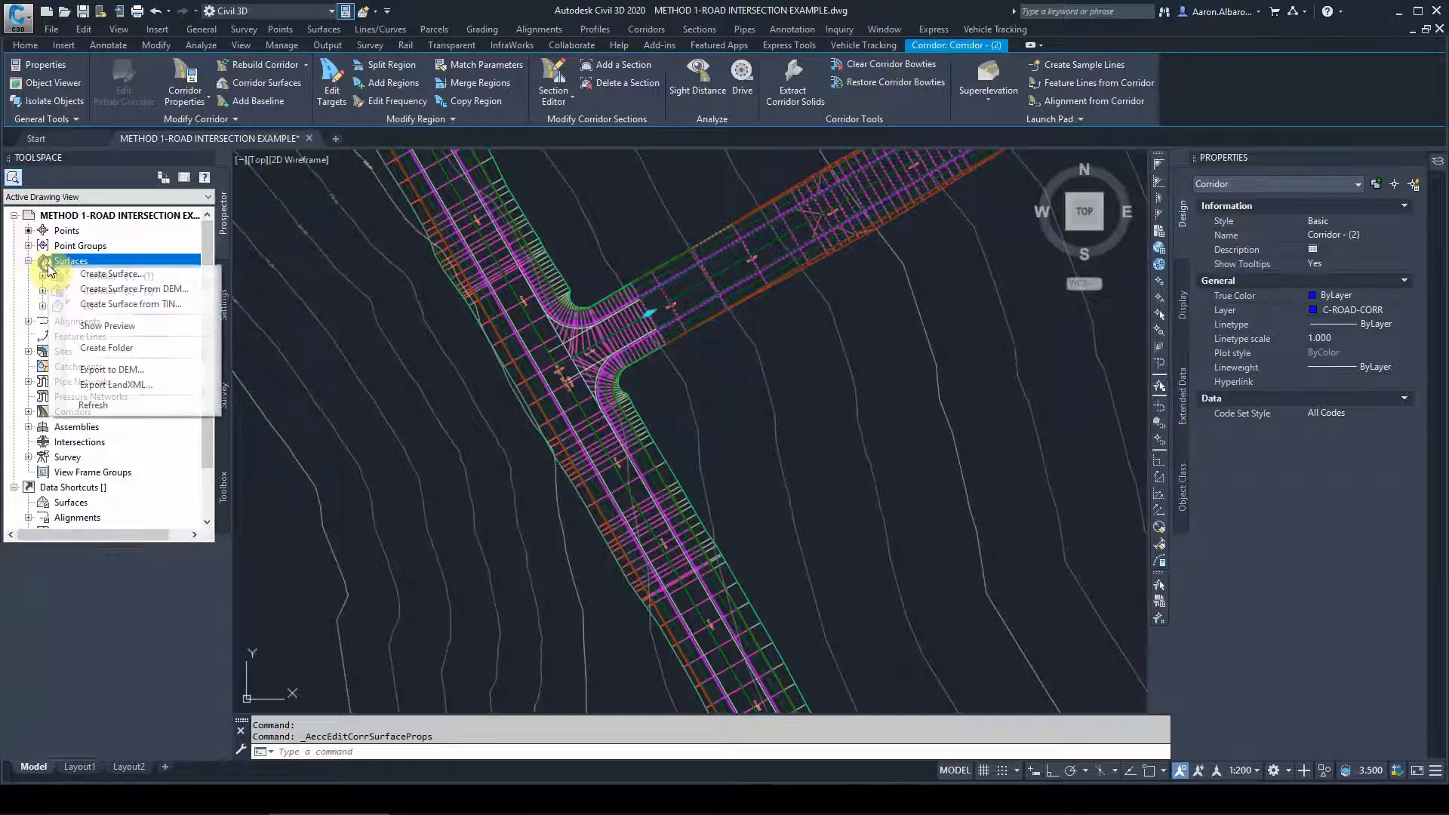
pyautogui.click(112, 273)
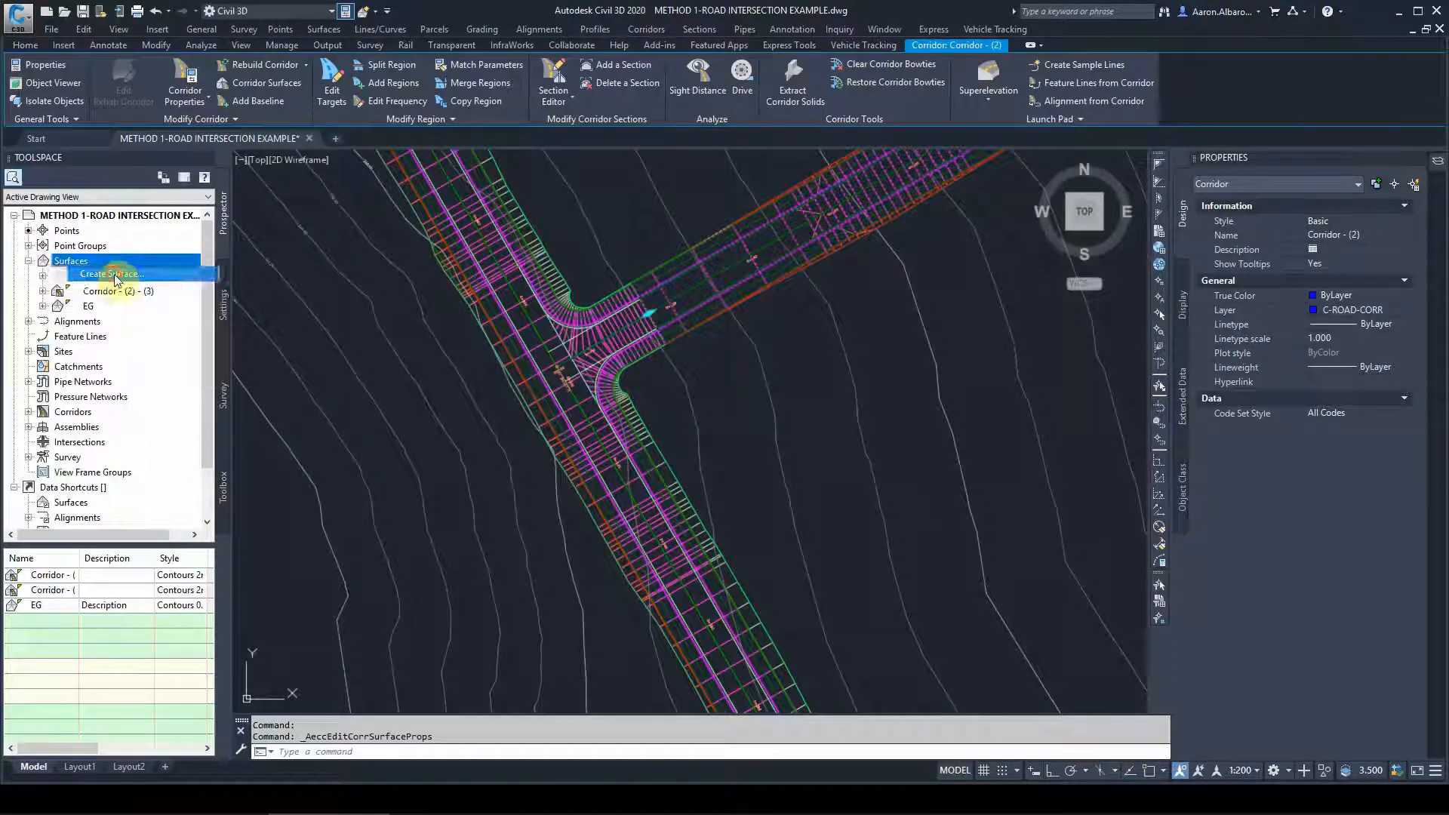
pyautogui.click(711, 335)
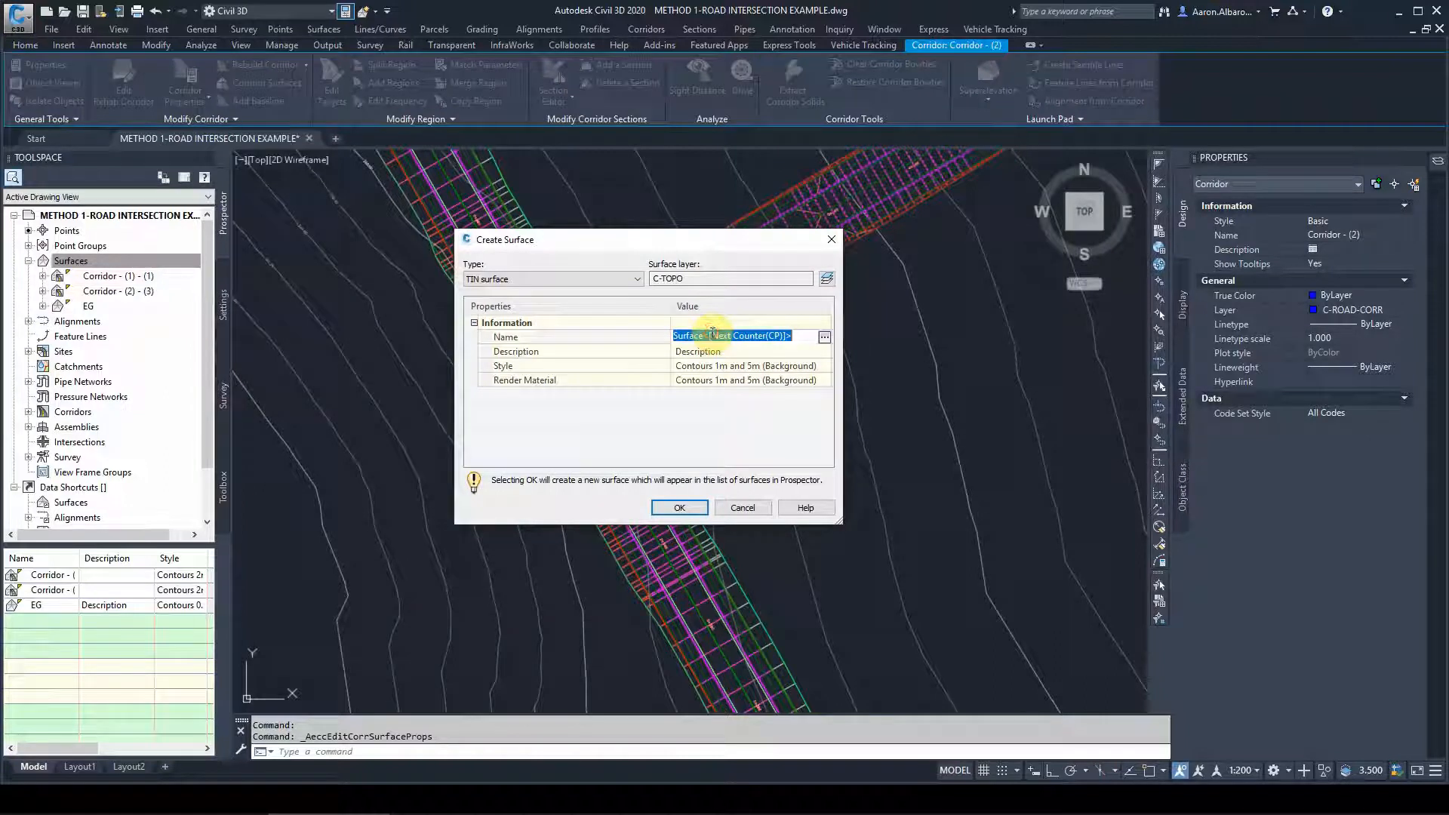
pyautogui.write('FG')
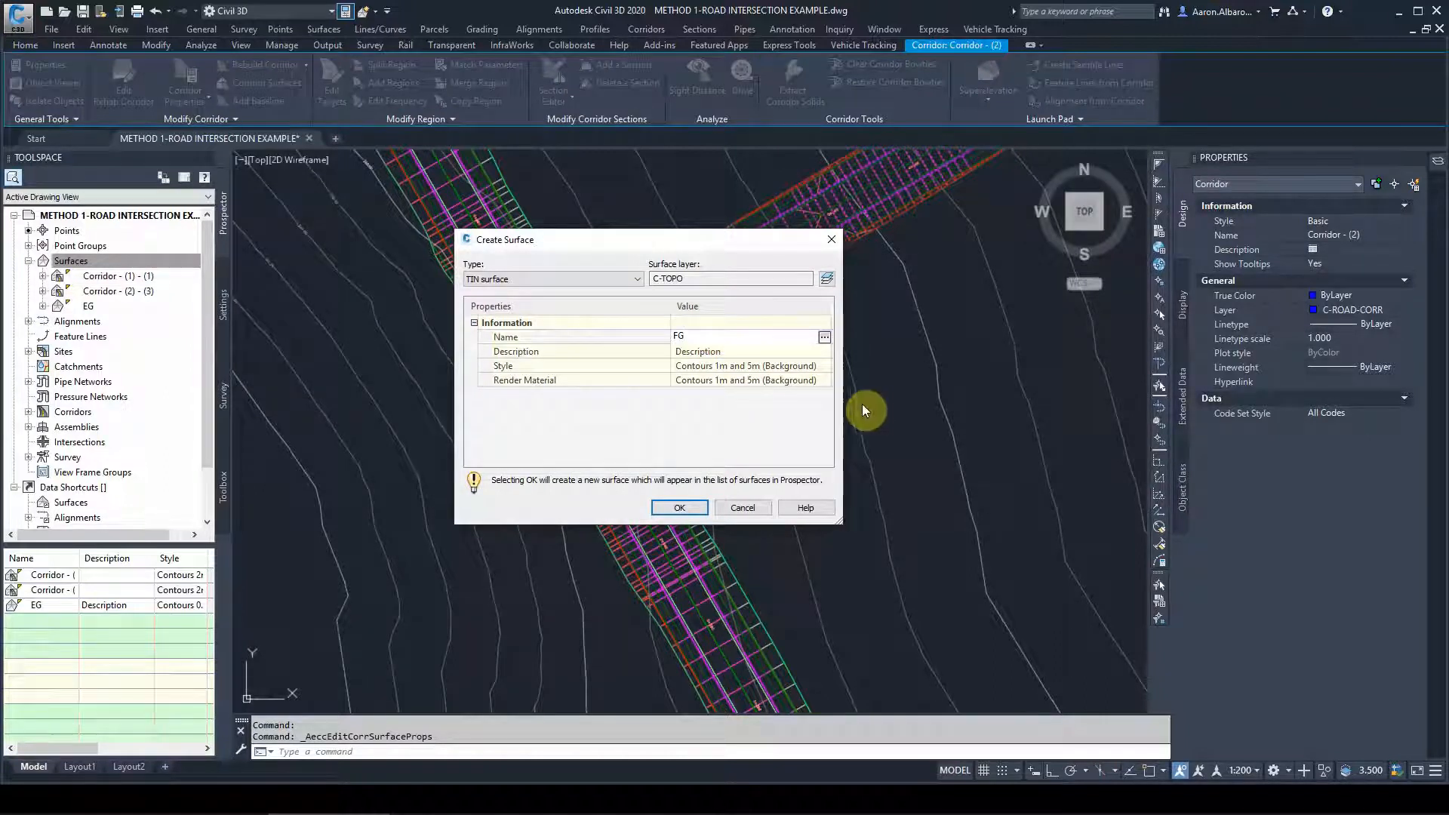
# Set the new FG surface's style to Contours 1m and 5m (Design)
pyautogui.click(764, 368)
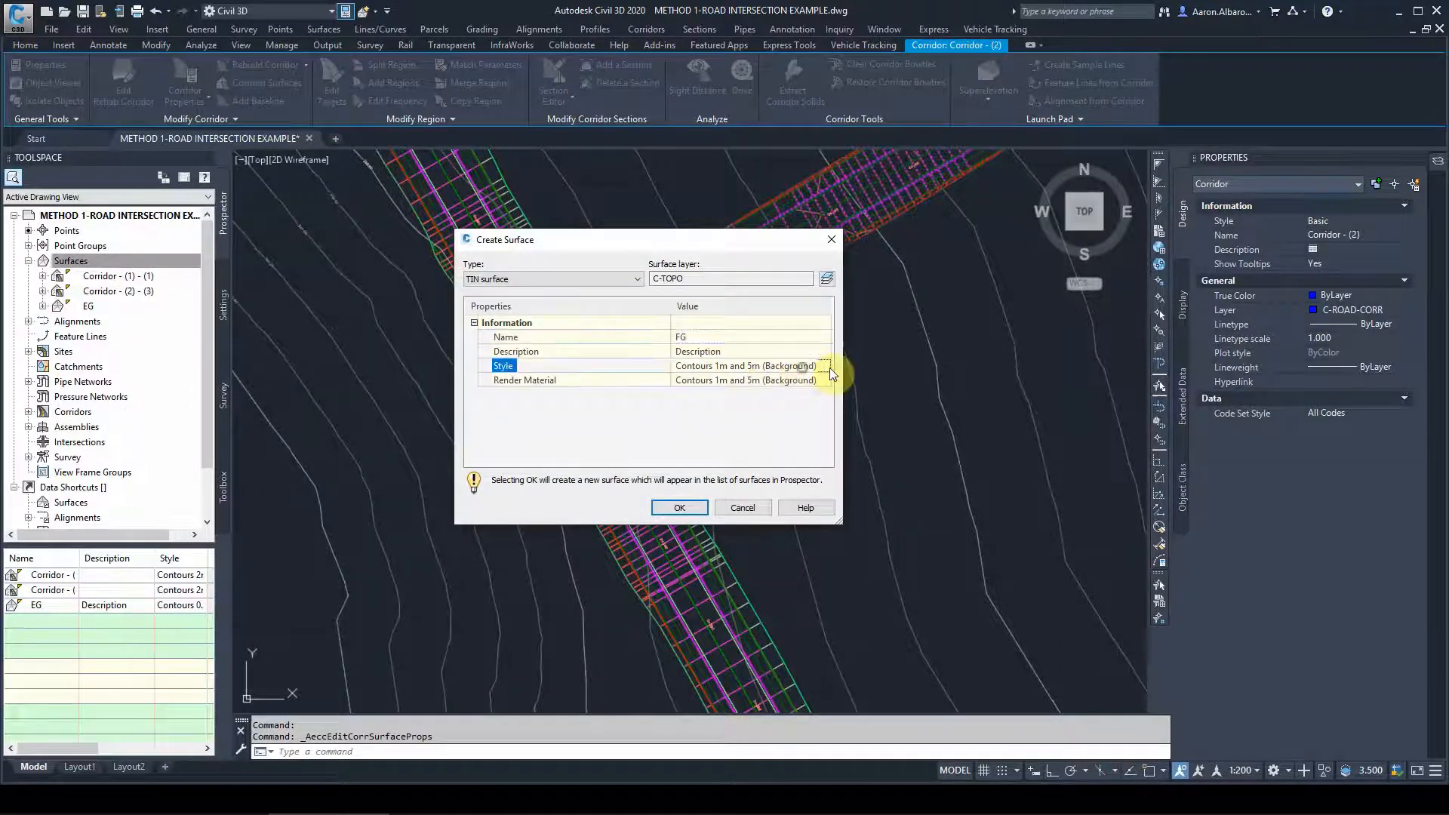
pyautogui.click(826, 368)
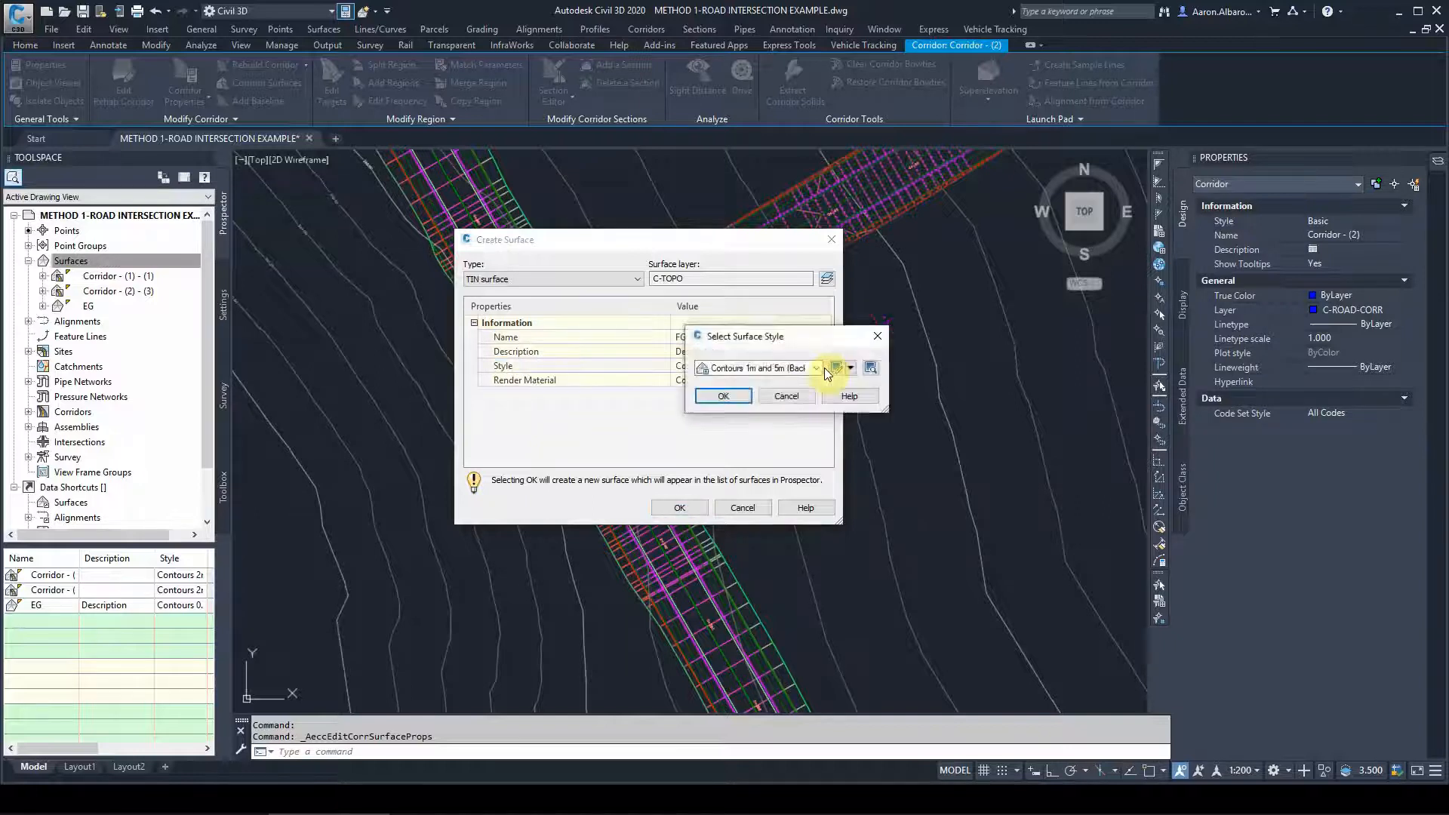
pyautogui.click(821, 370)
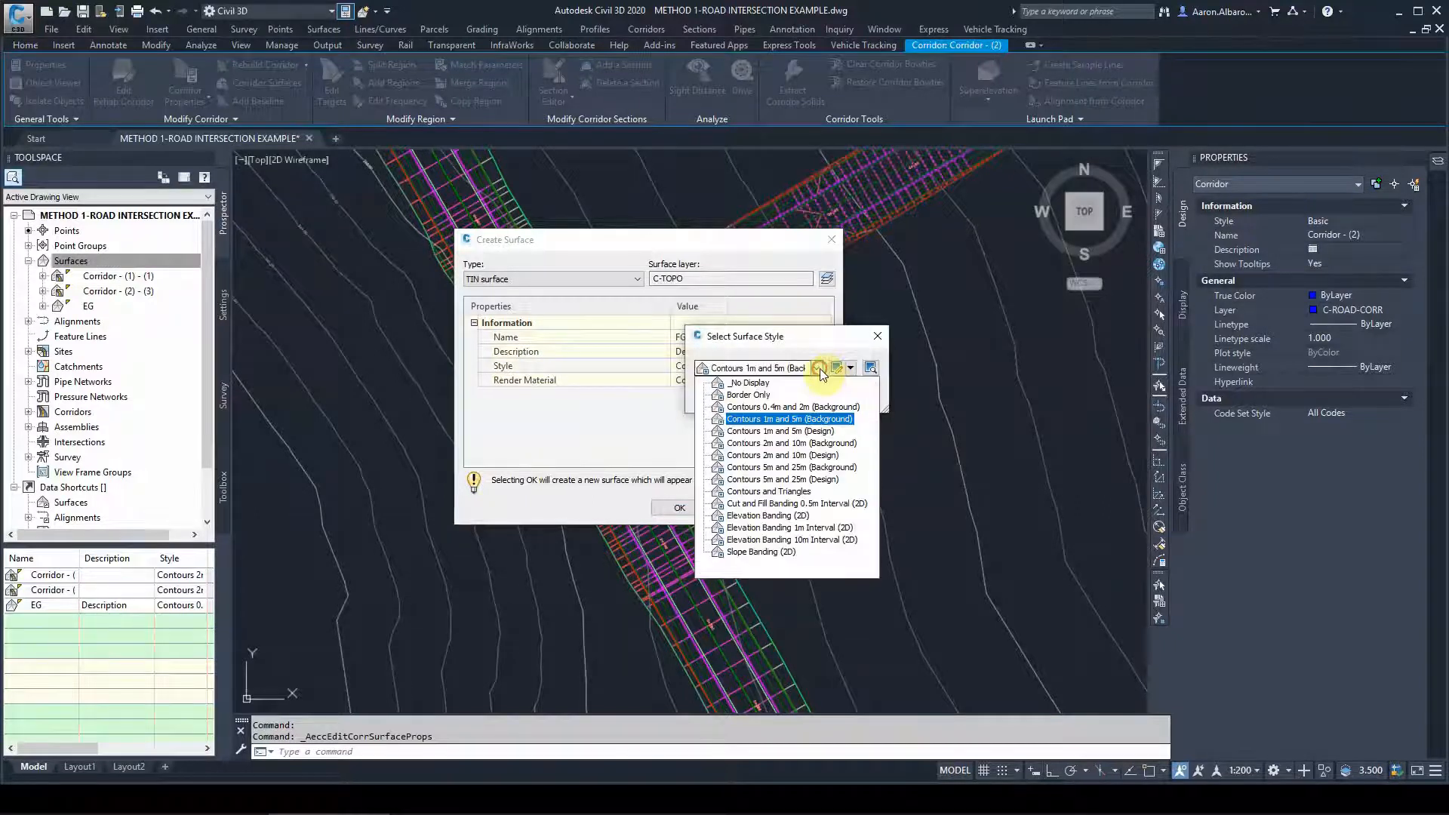
pyautogui.click(765, 433)
pyautogui.click(816, 367)
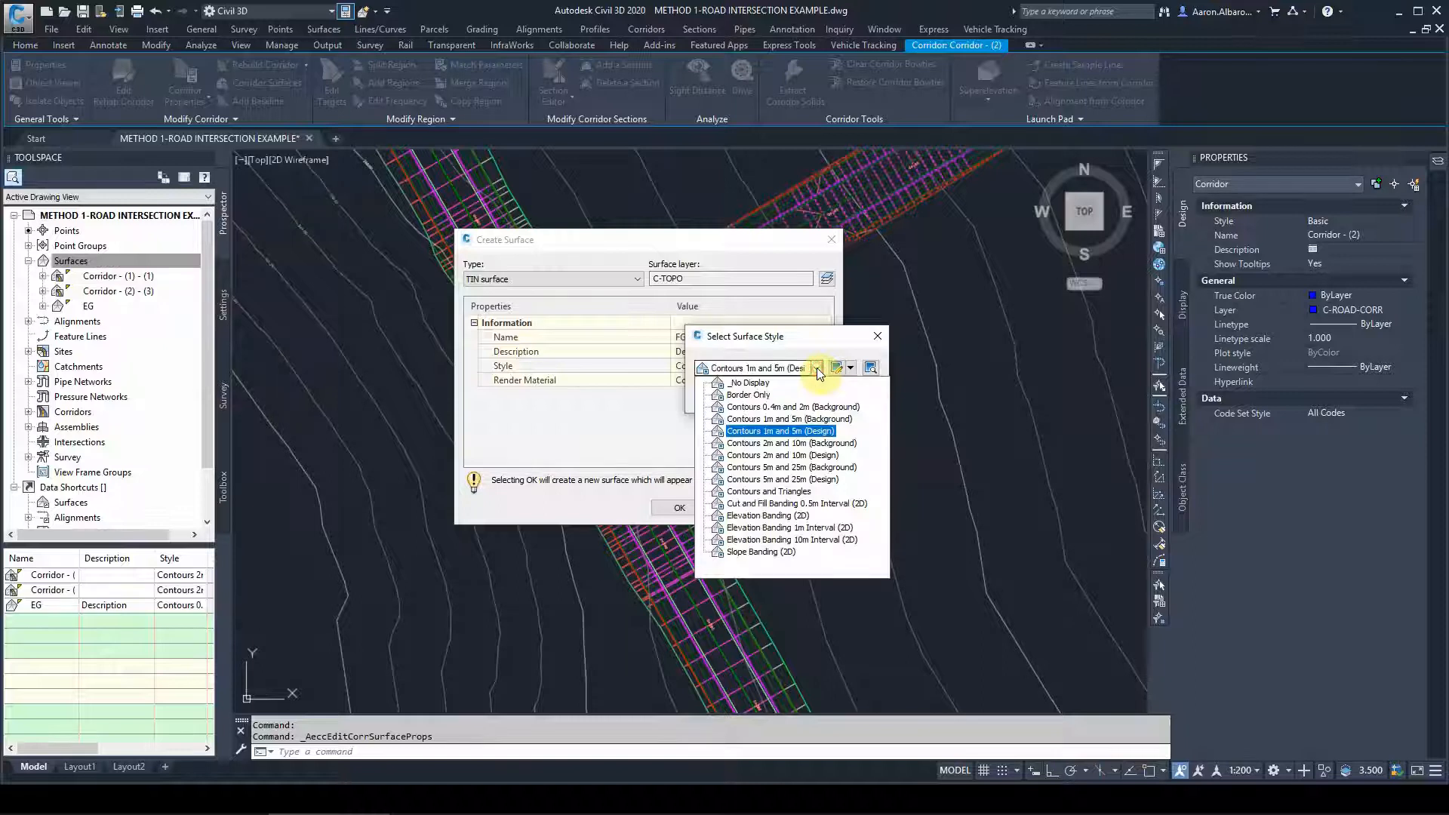
pyautogui.click(815, 433)
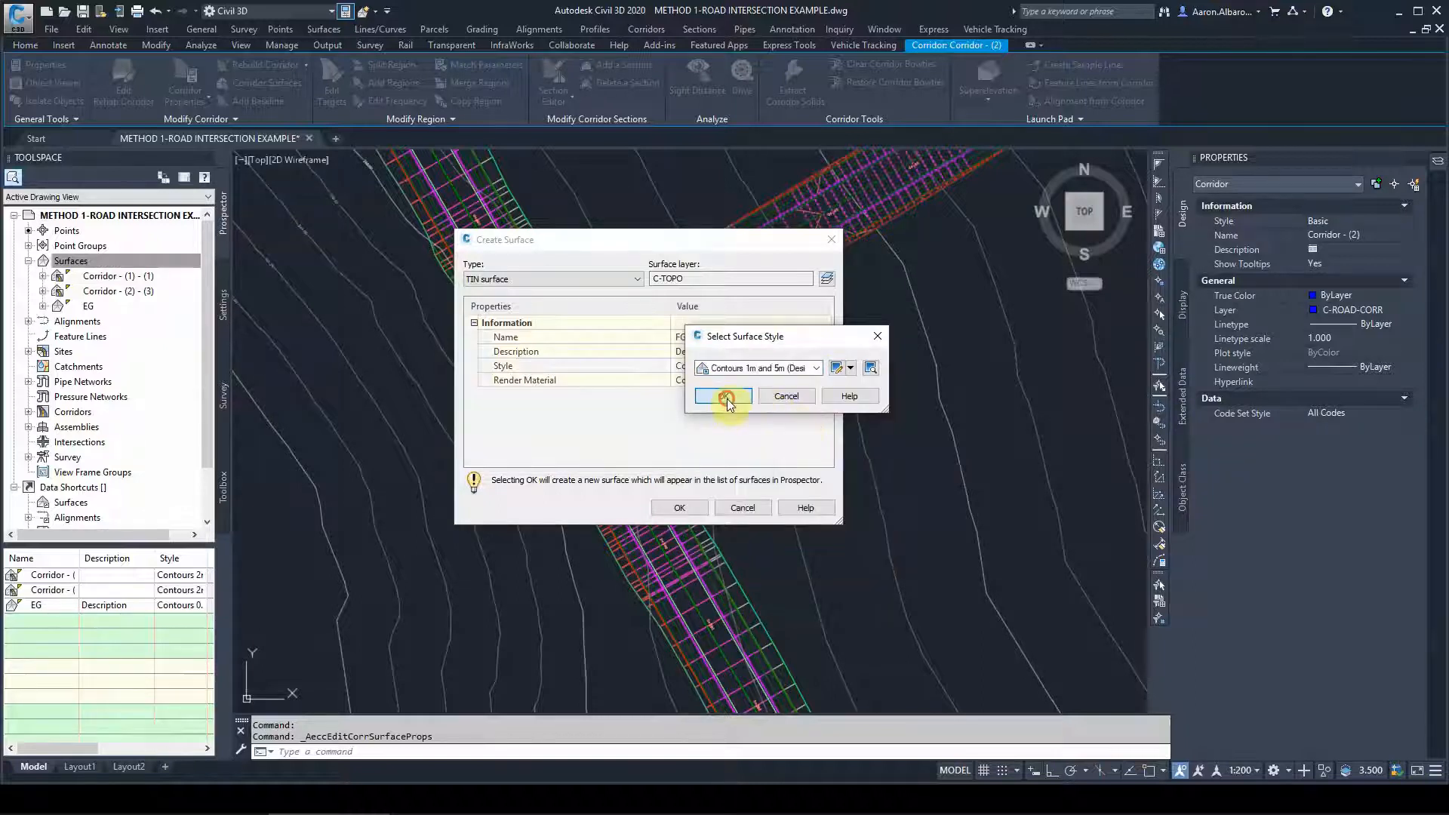
pyautogui.click(785, 398)
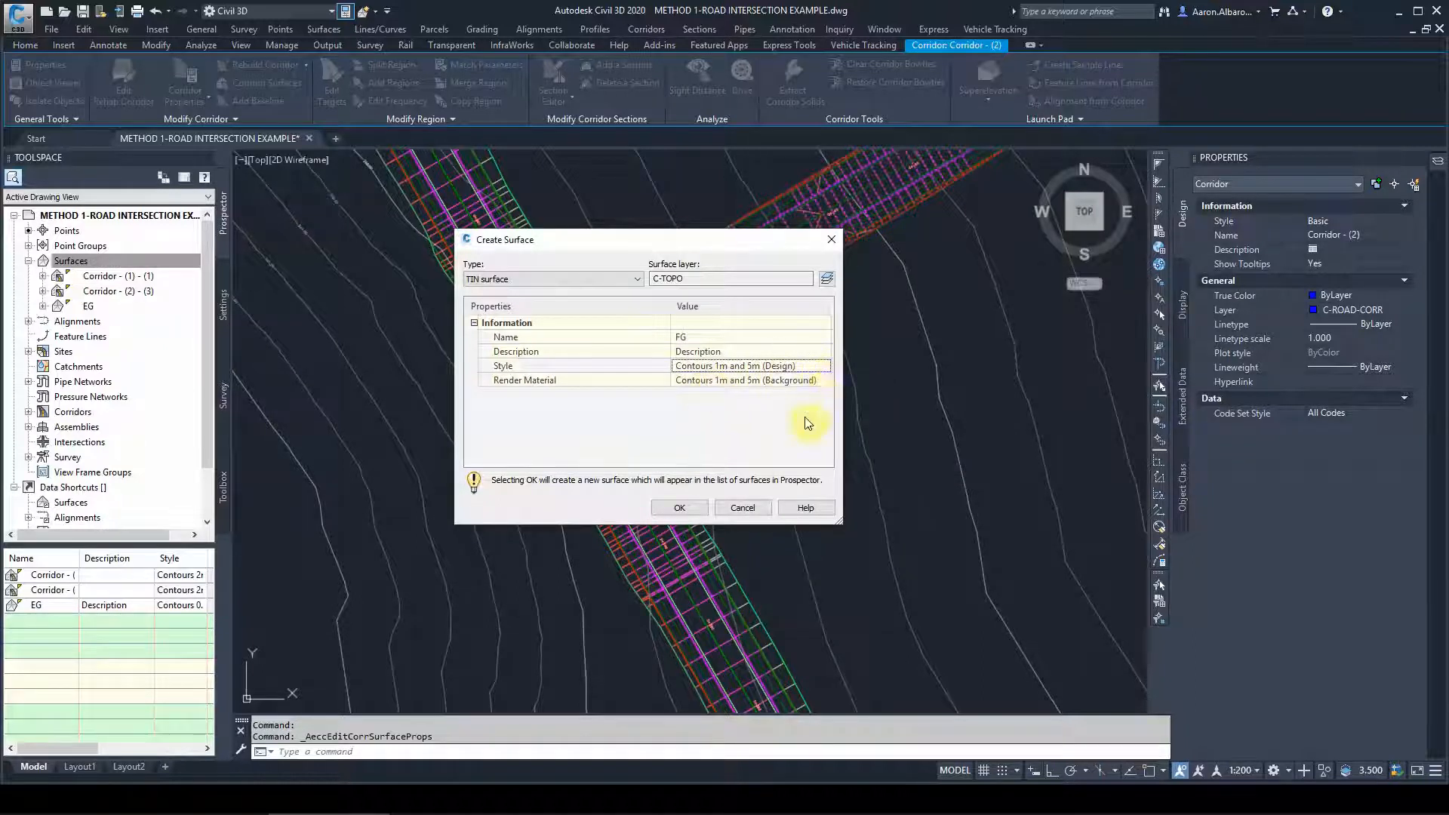
# Set the render material of FG to ByBlock and finish creating the surface
pyautogui.click(825, 382)
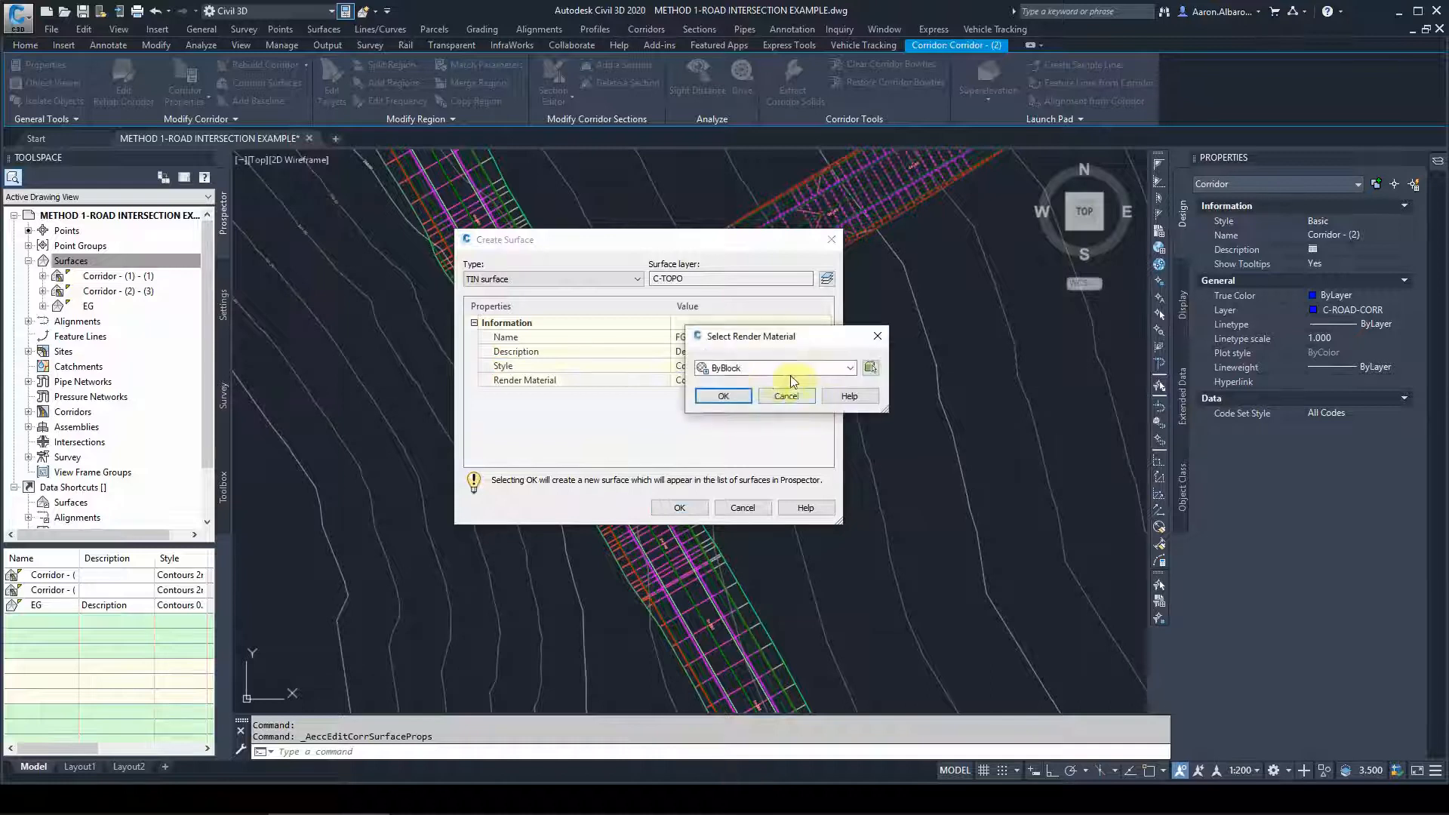
pyautogui.click(852, 367)
pyautogui.click(848, 369)
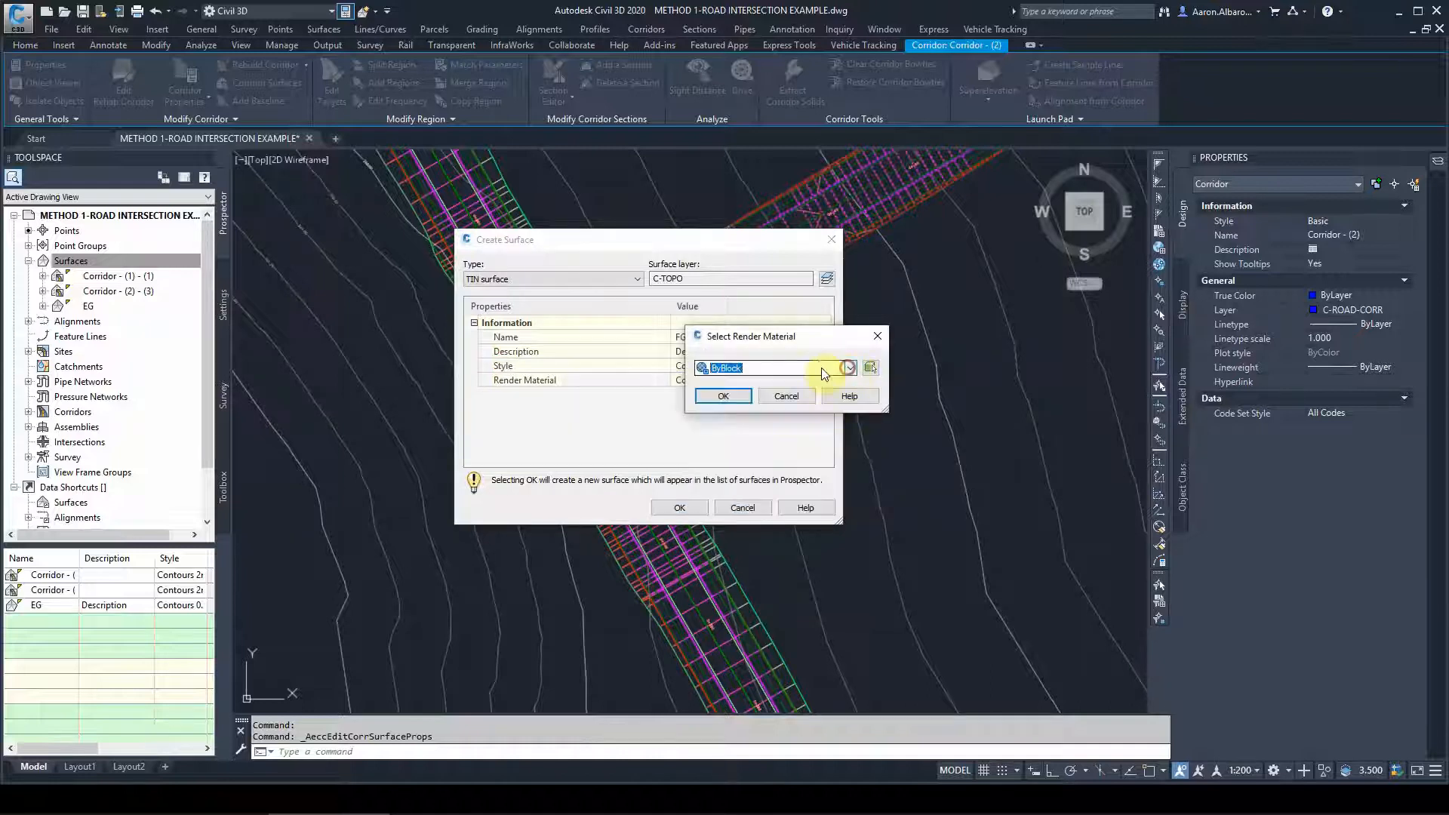
pyautogui.click(726, 403)
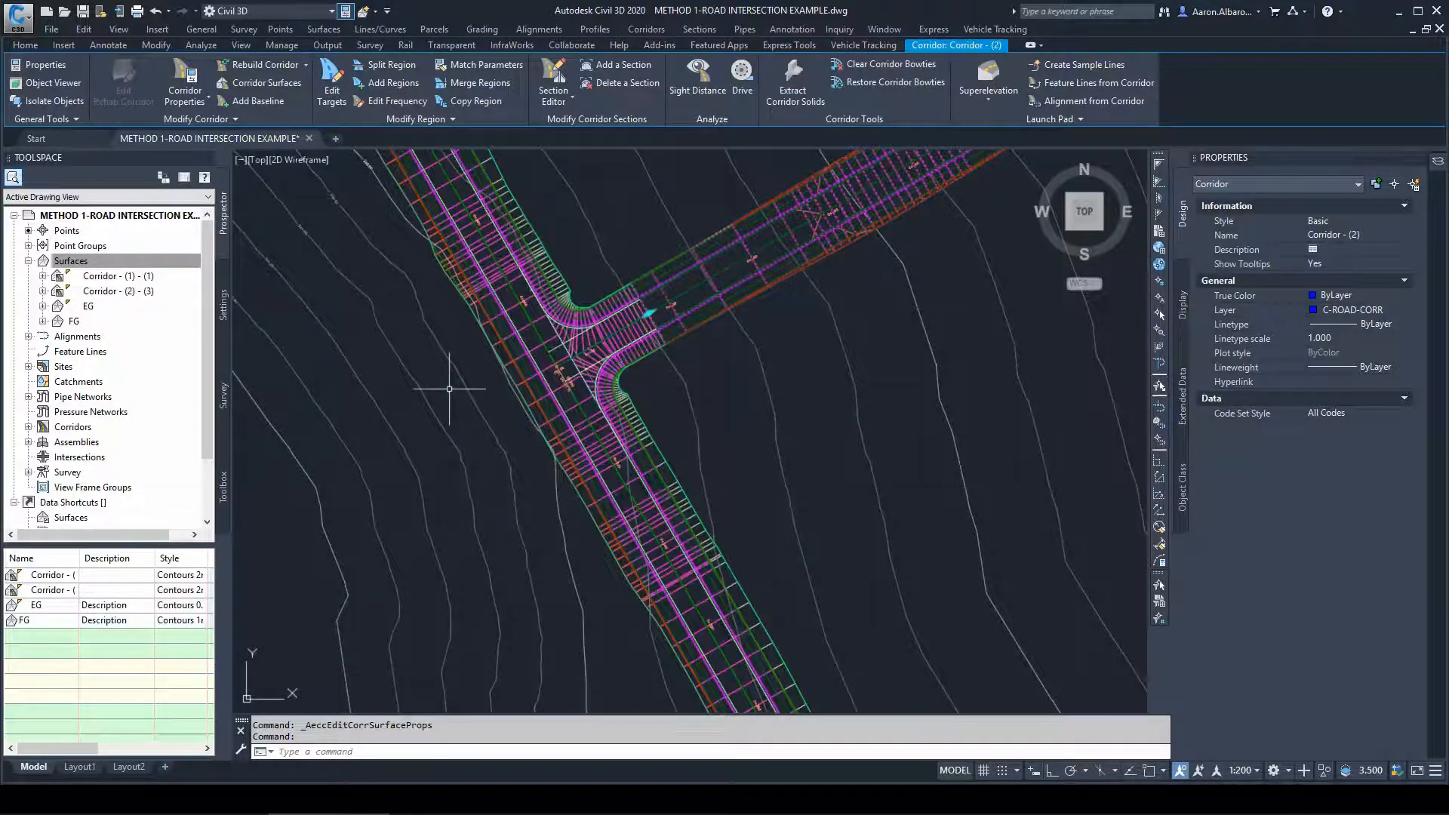
# Paste the Corridor - (1) - (1) surface into FG as an edit of its definition
pyautogui.click(44, 320)
pyautogui.click(58, 366)
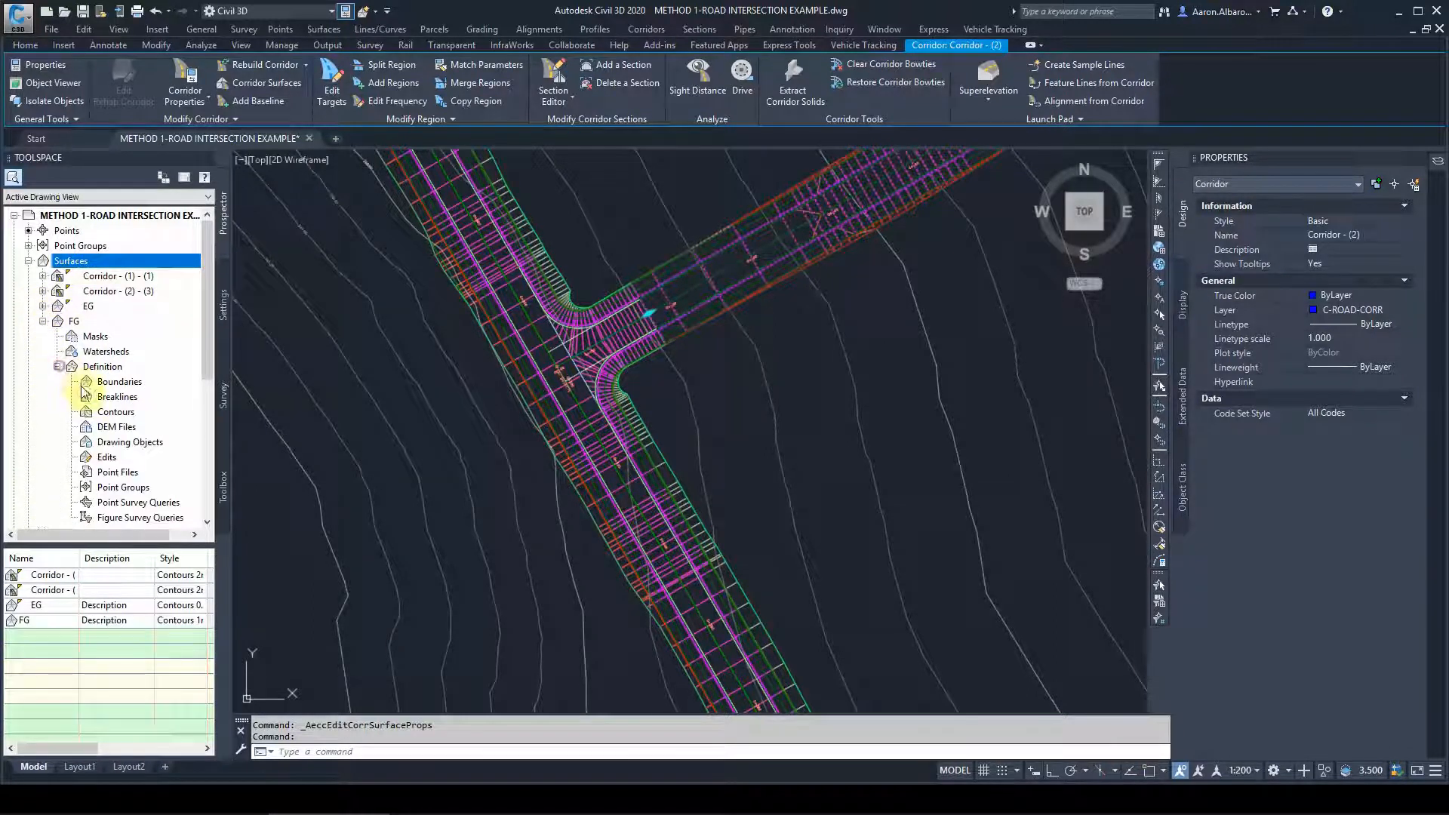
pyautogui.scroll(-2, 90, 407)
pyautogui.rightClick(106, 372)
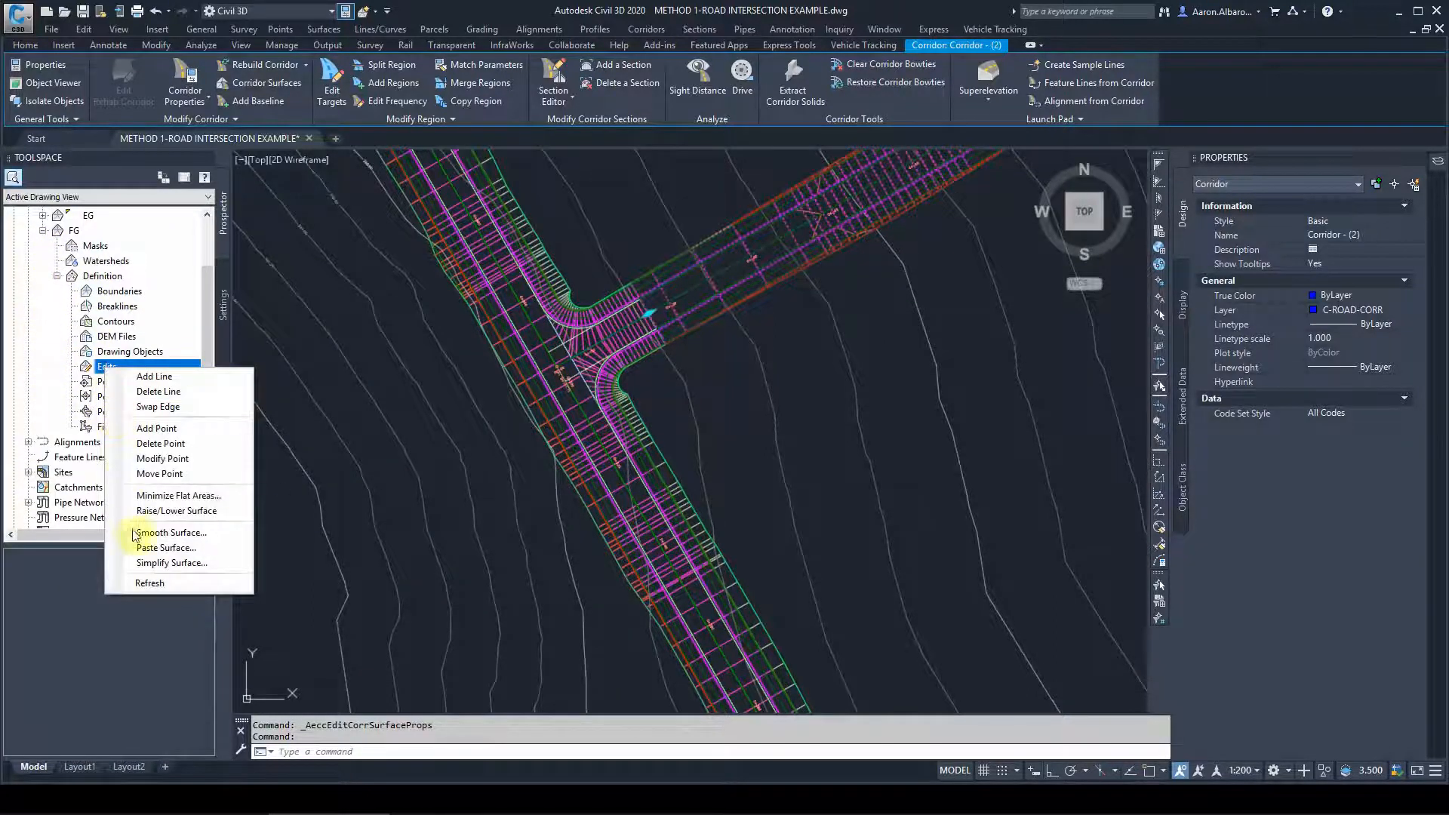
pyautogui.click(147, 550)
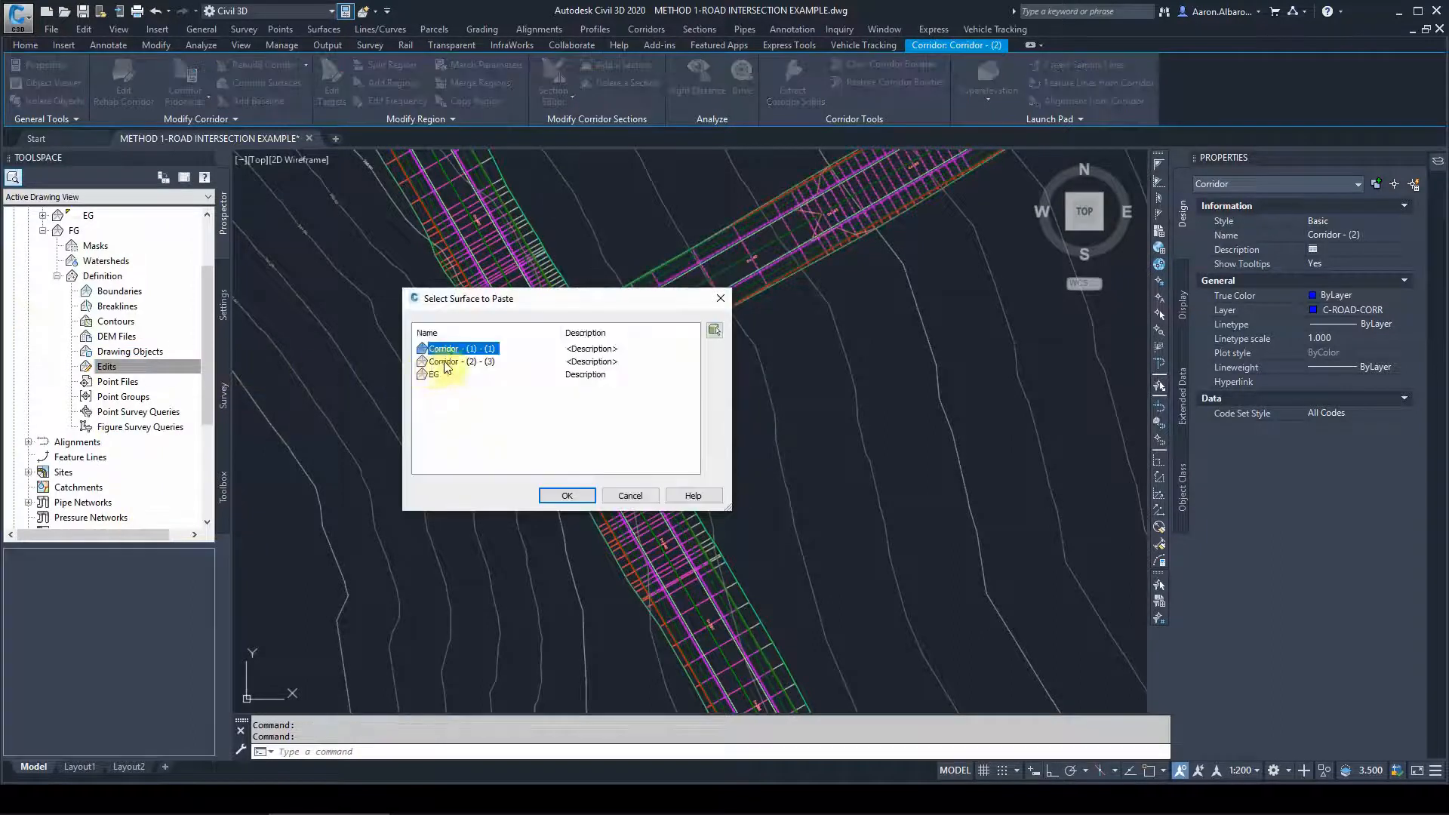
pyautogui.click(563, 495)
# Paste the Corridor - (2) - (3) surface into FG as a second edit, then clear the selection
pyautogui.click(100, 367)
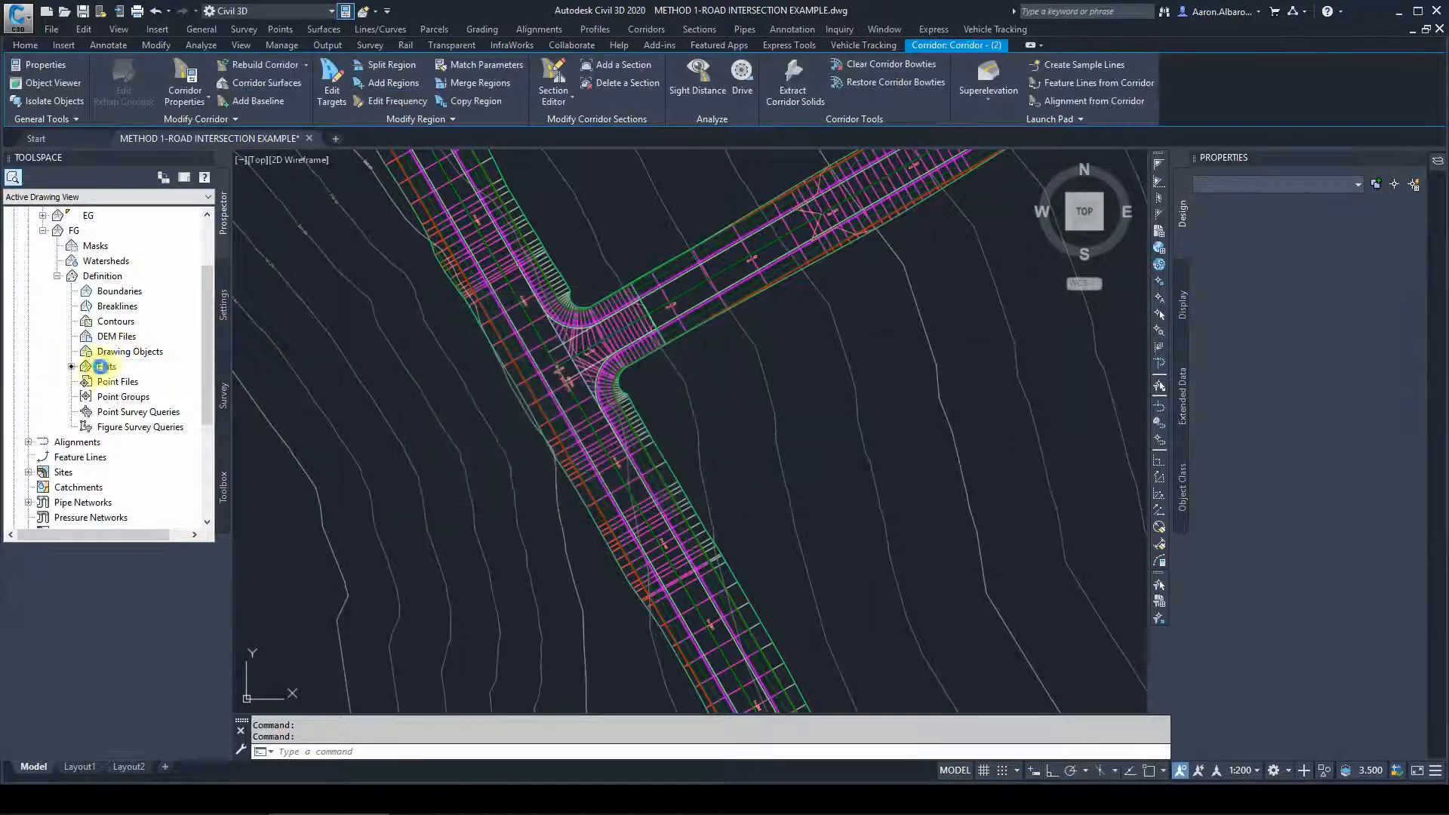
pyautogui.rightClick(102, 370)
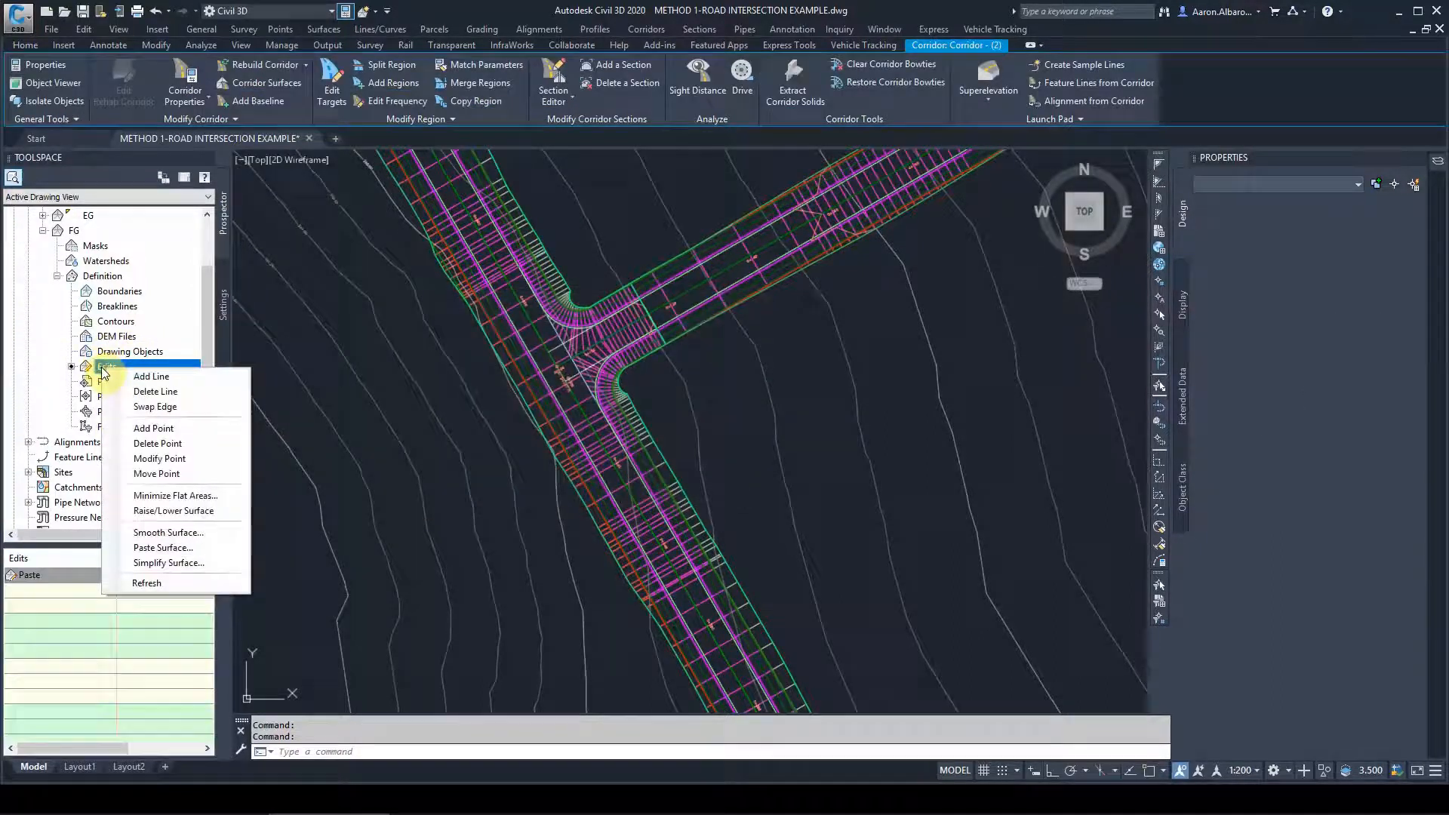
pyautogui.click(159, 549)
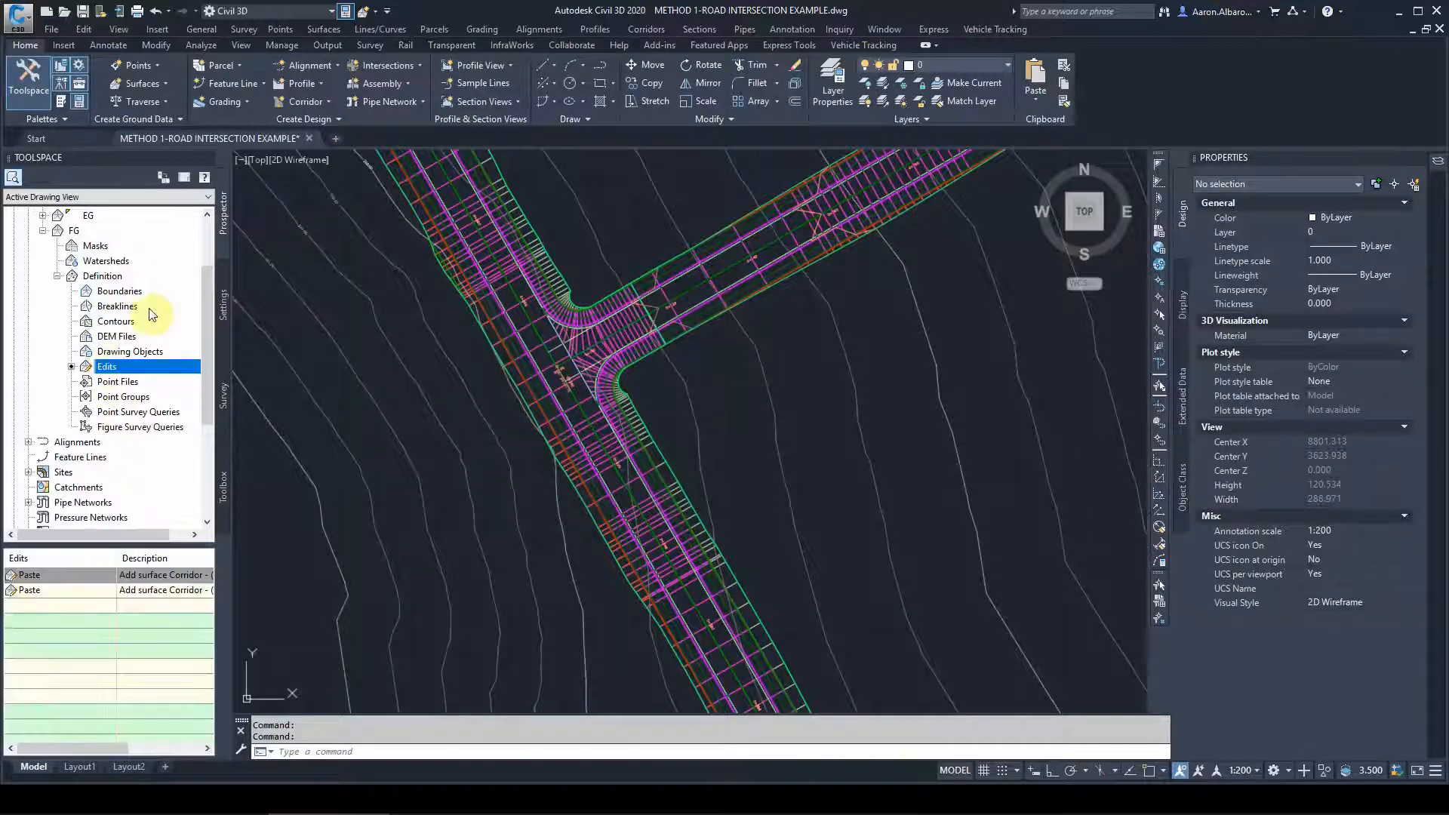
pyautogui.press('Escape')
pyautogui.press('Escape')
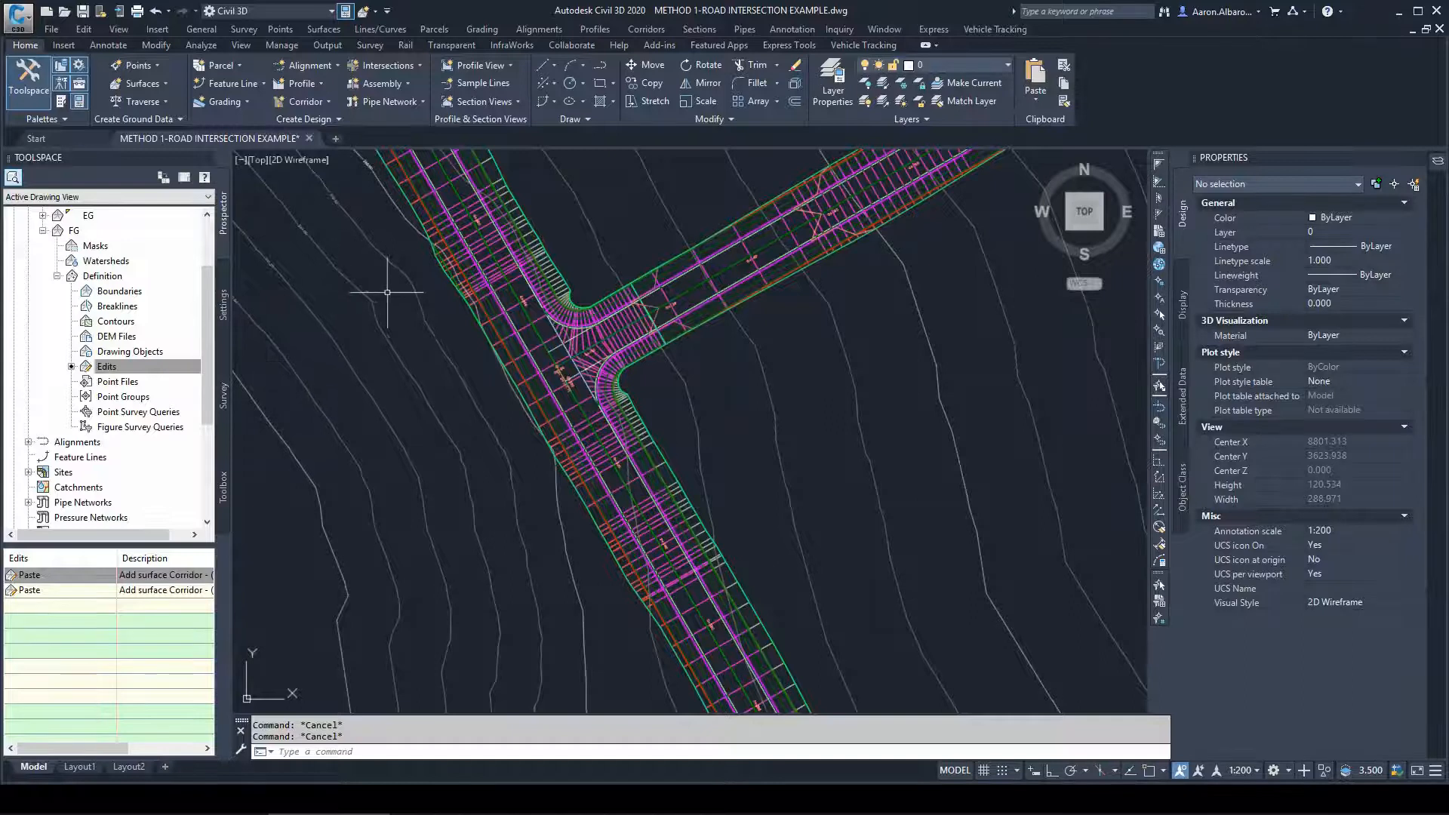
# Turn on automatic rebuilding for the FG surface
pyautogui.scroll(-3, 387, 293)
pyautogui.scroll(3, 486, 249)
pyautogui.click(487, 245)
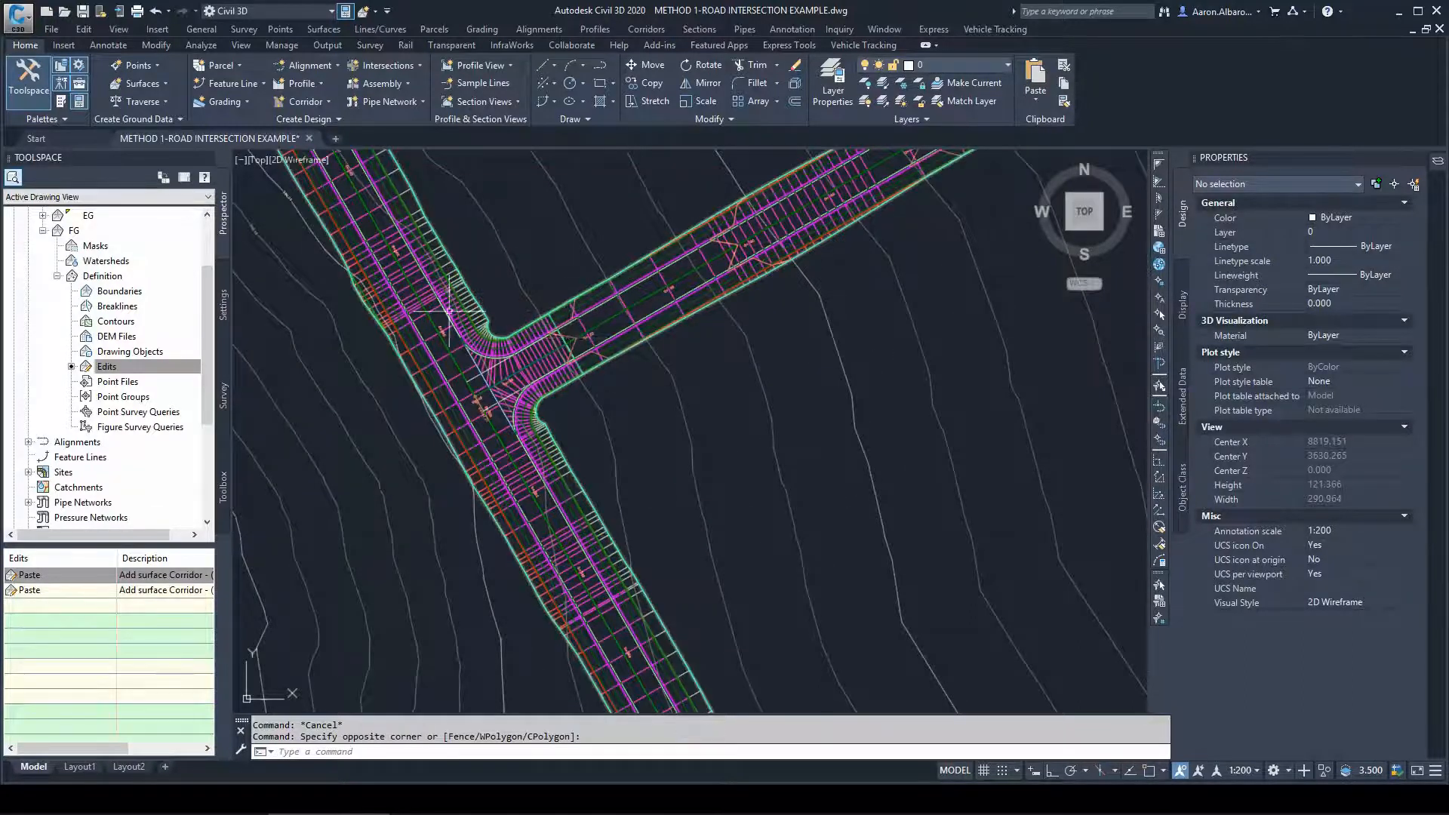
pyautogui.rightClick(73, 230)
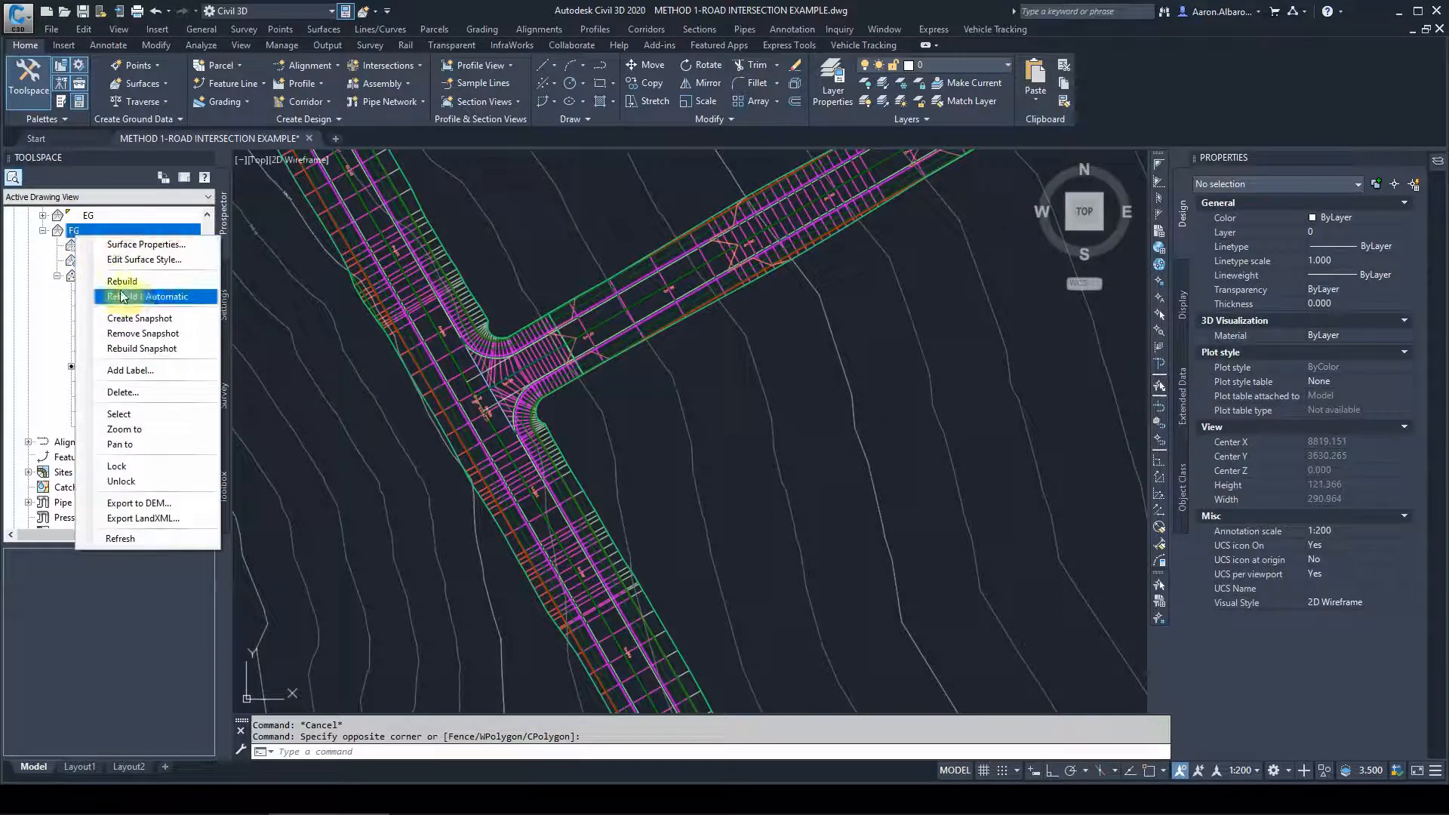
pyautogui.click(133, 295)
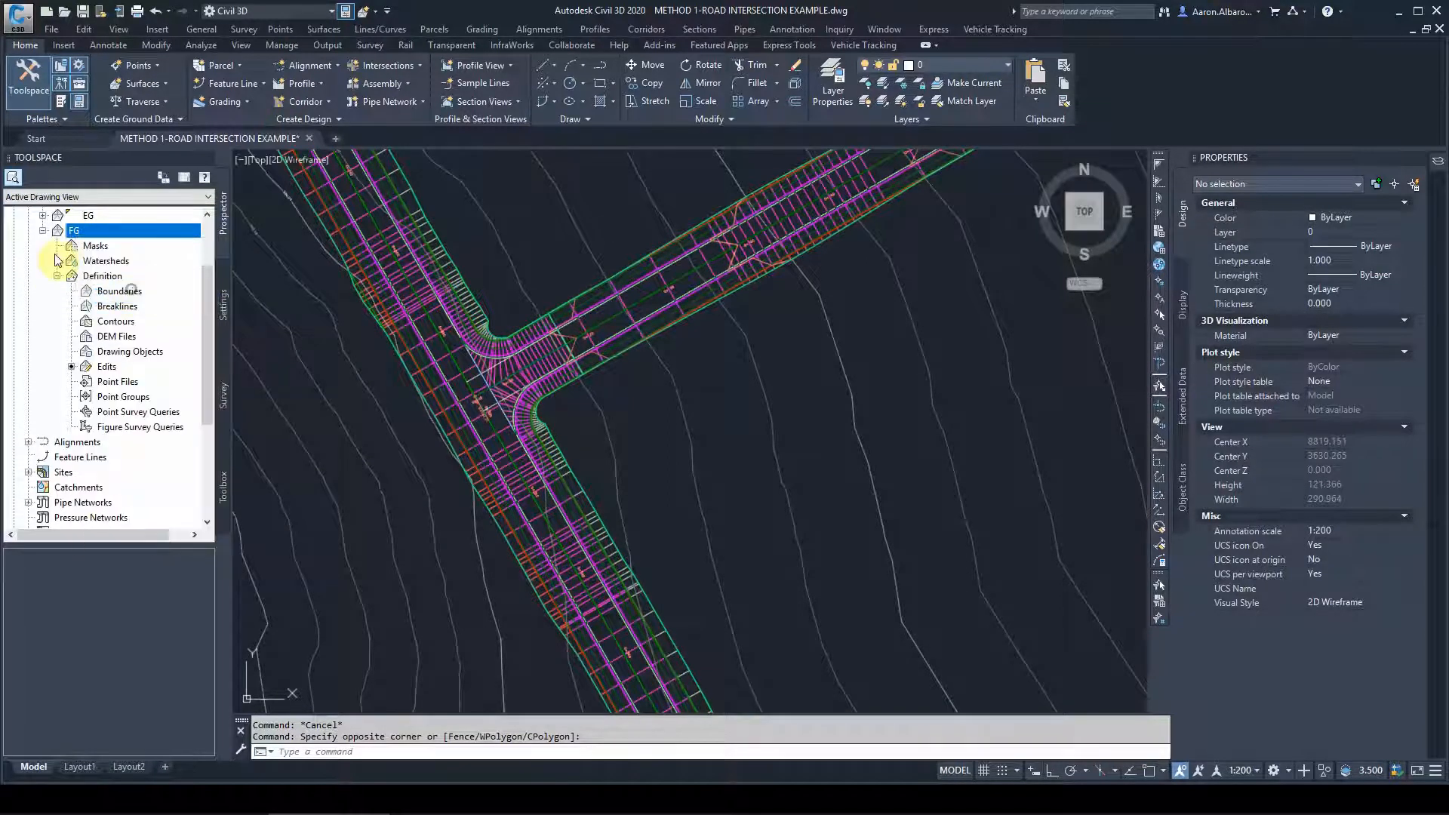
# Turn on automatic rebuilding for both Corridor - (1) and Corridor - (2)
pyautogui.scroll(-2, 65, 402)
pyautogui.click(29, 442)
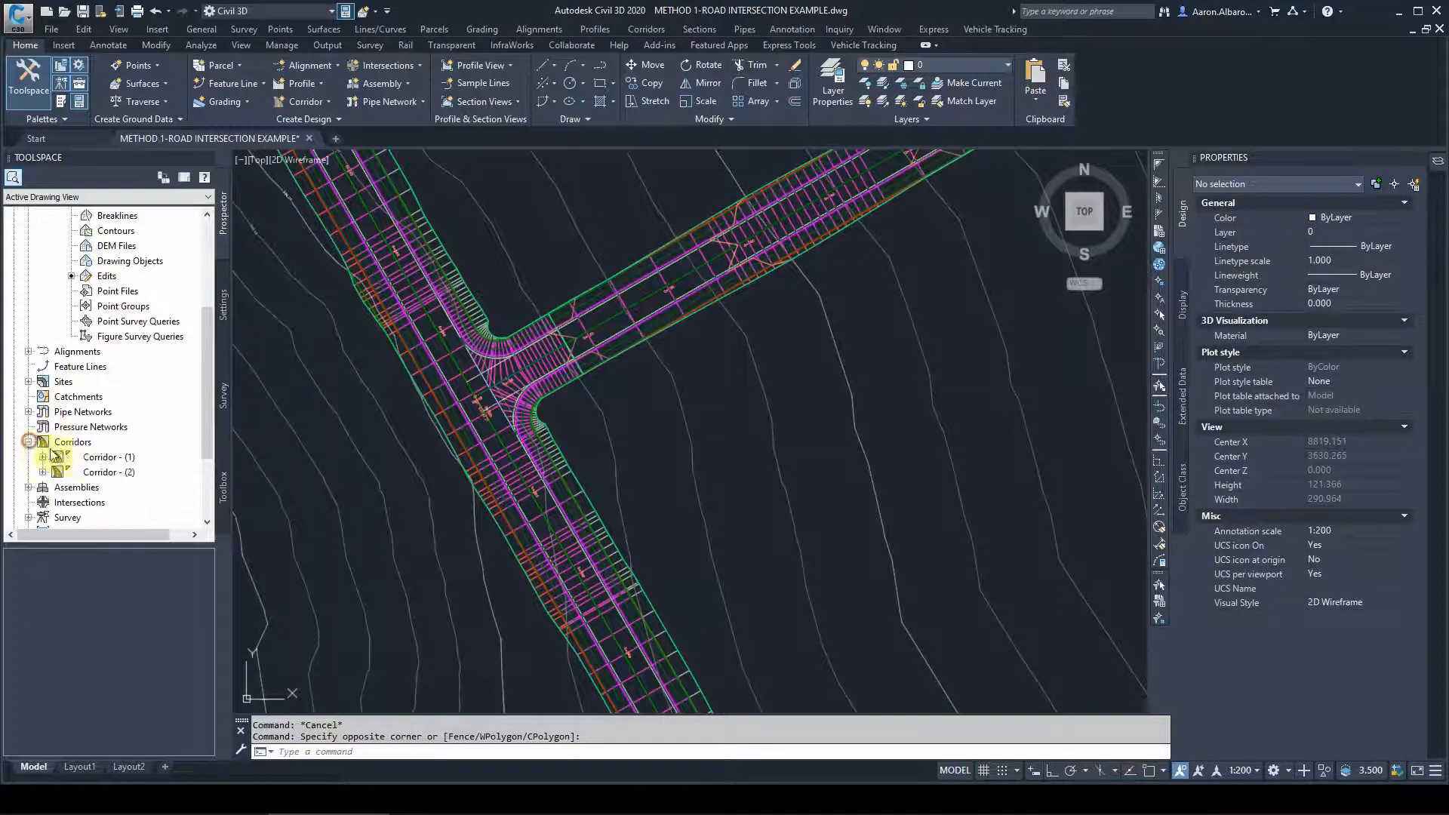
pyautogui.click(98, 456)
pyautogui.rightClick(95, 457)
pyautogui.click(130, 521)
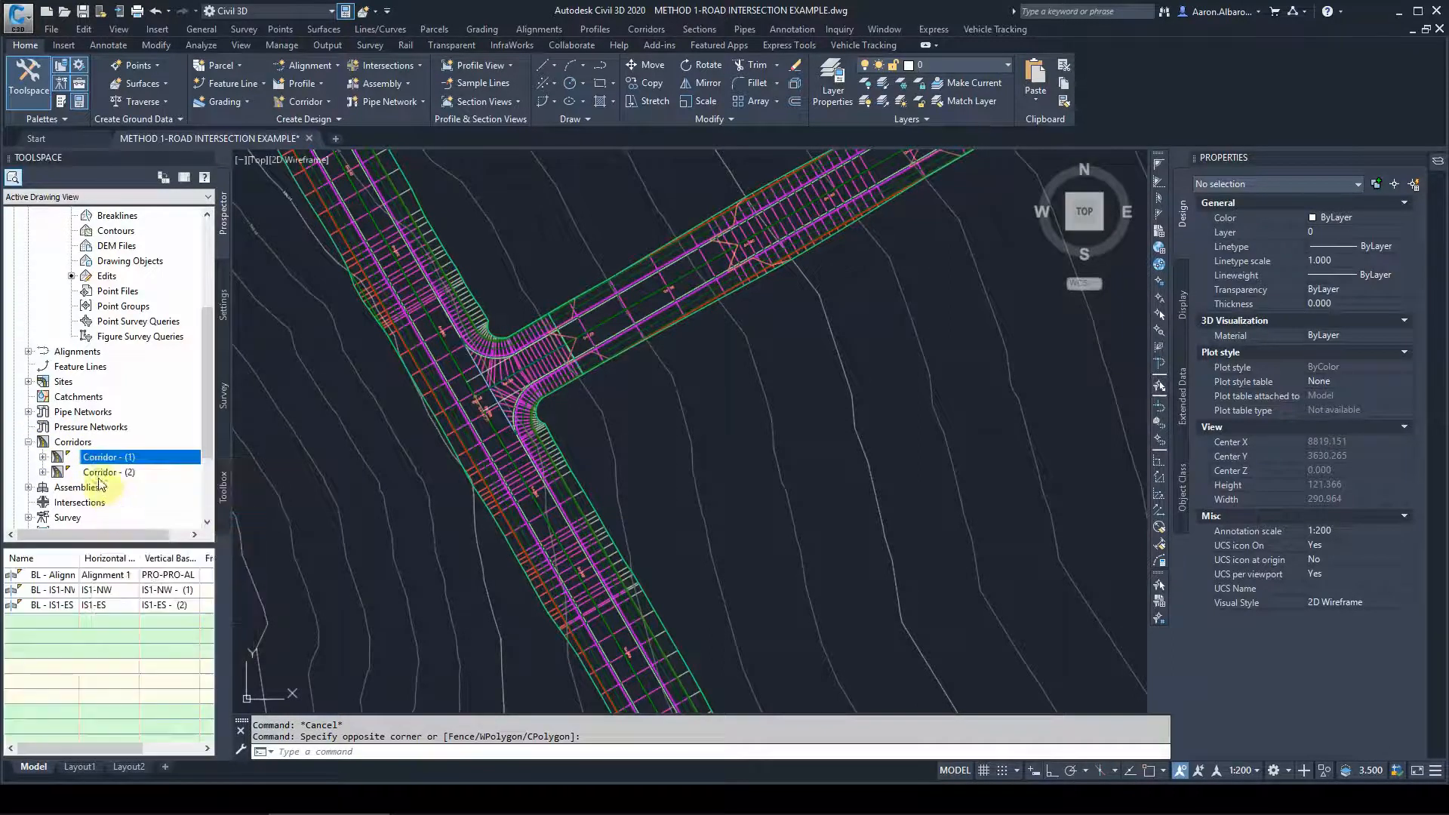
pyautogui.rightClick(106, 473)
pyautogui.click(147, 538)
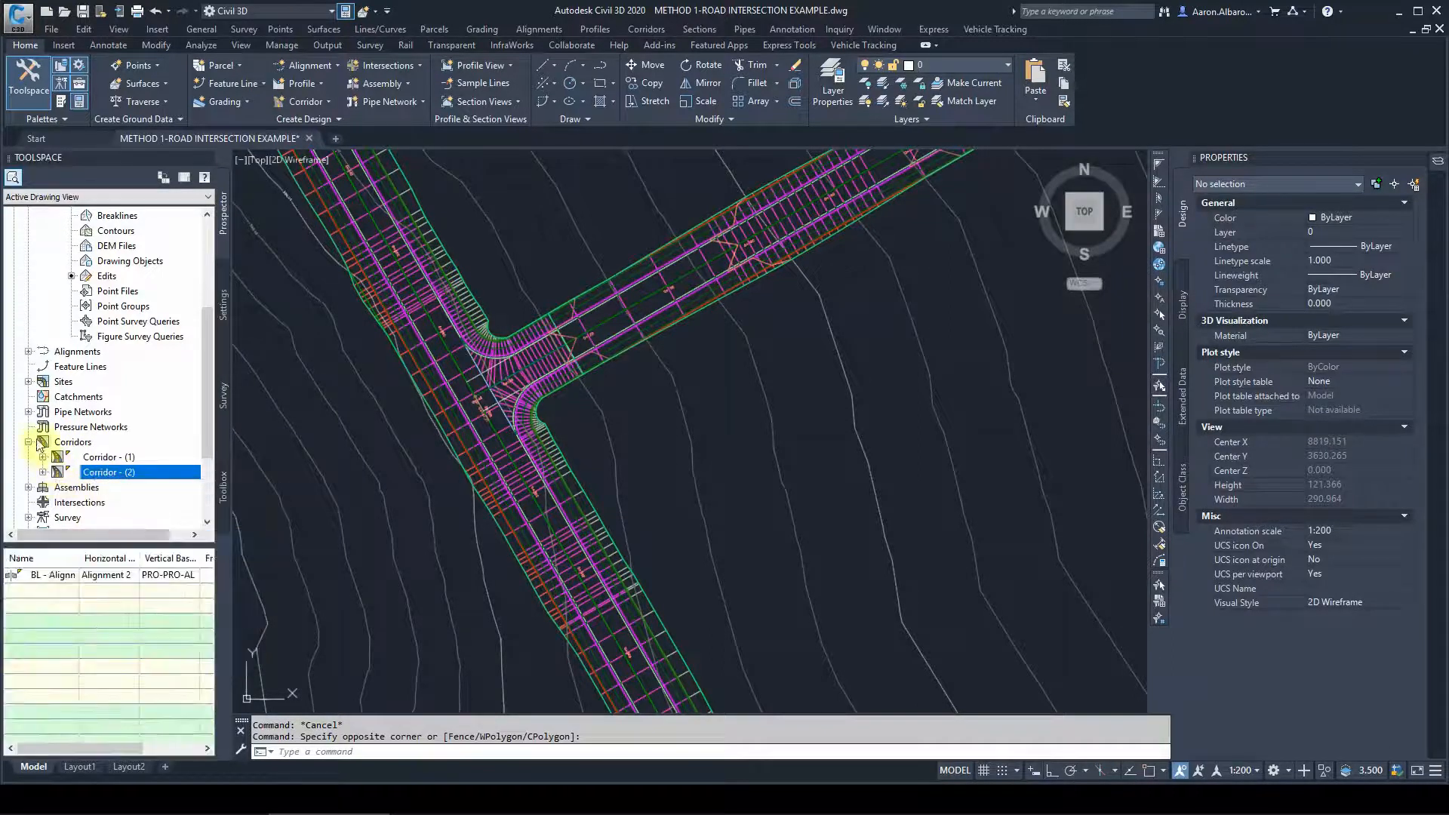
# Select the FG surface, show it in the Object Viewer and inspect the joined roads in a tilted 3D view
pyautogui.scroll(3, 78, 306)
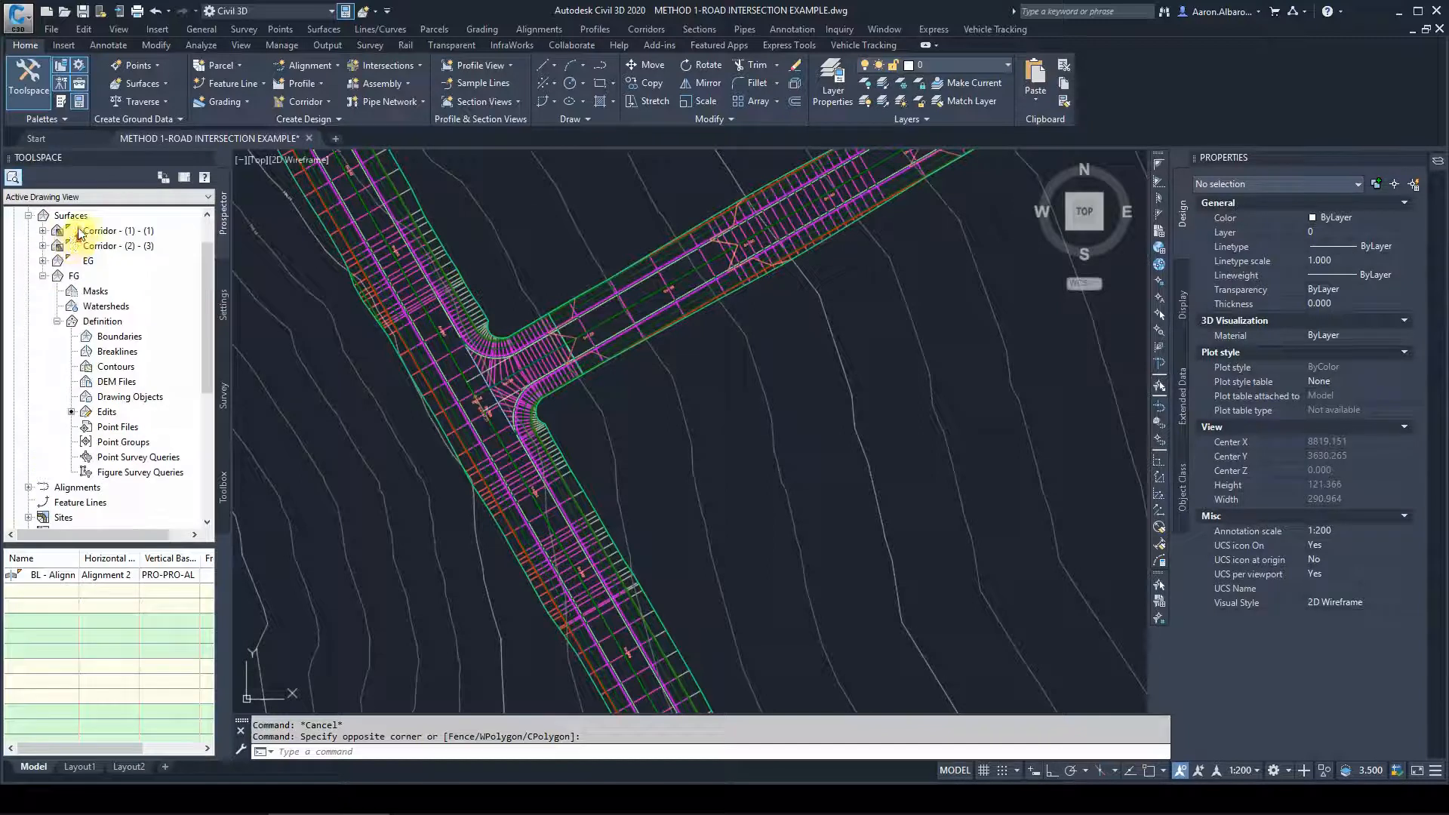
pyautogui.rightClick(84, 291)
pyautogui.rightClick(73, 275)
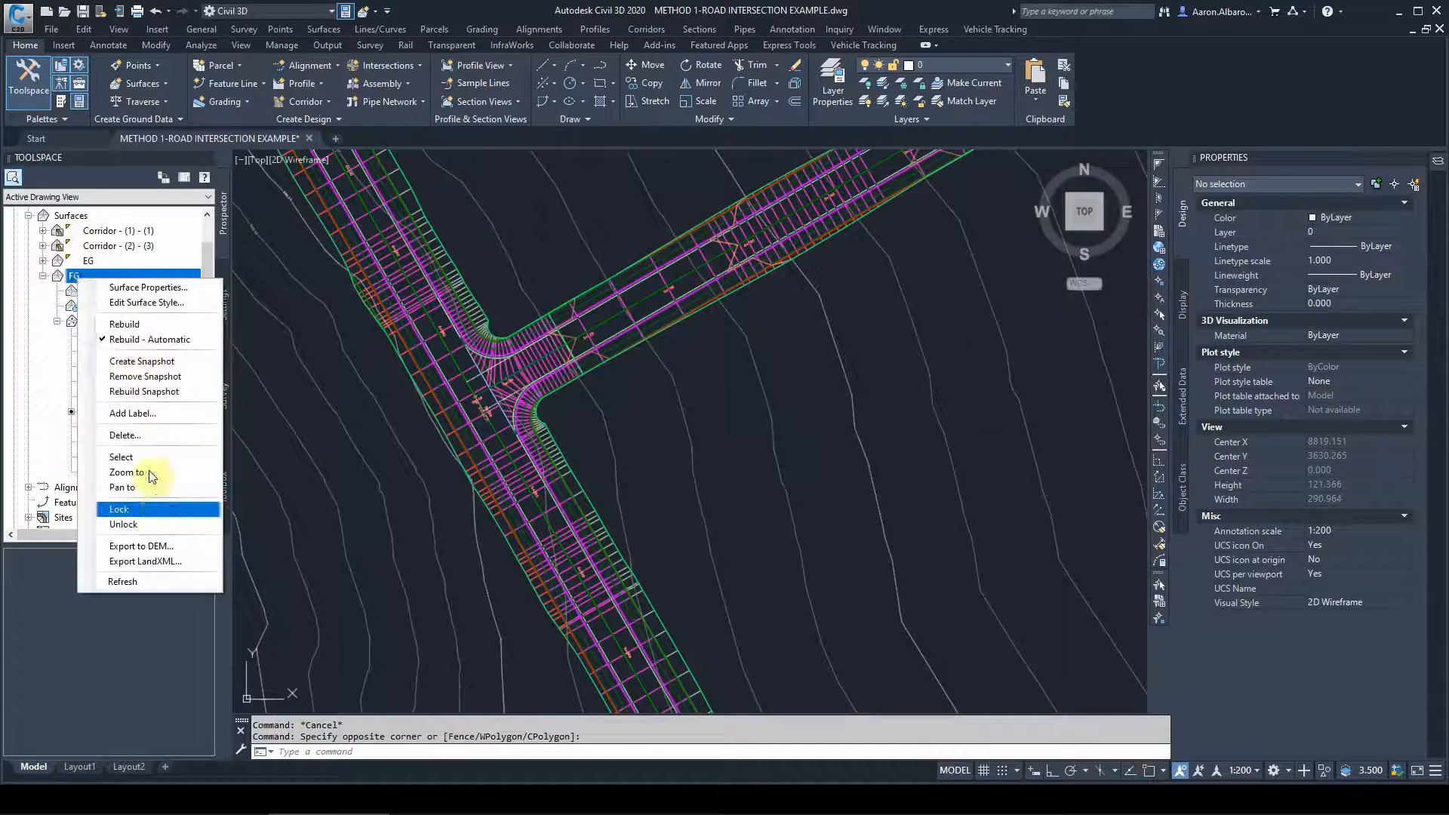
pyautogui.click(121, 457)
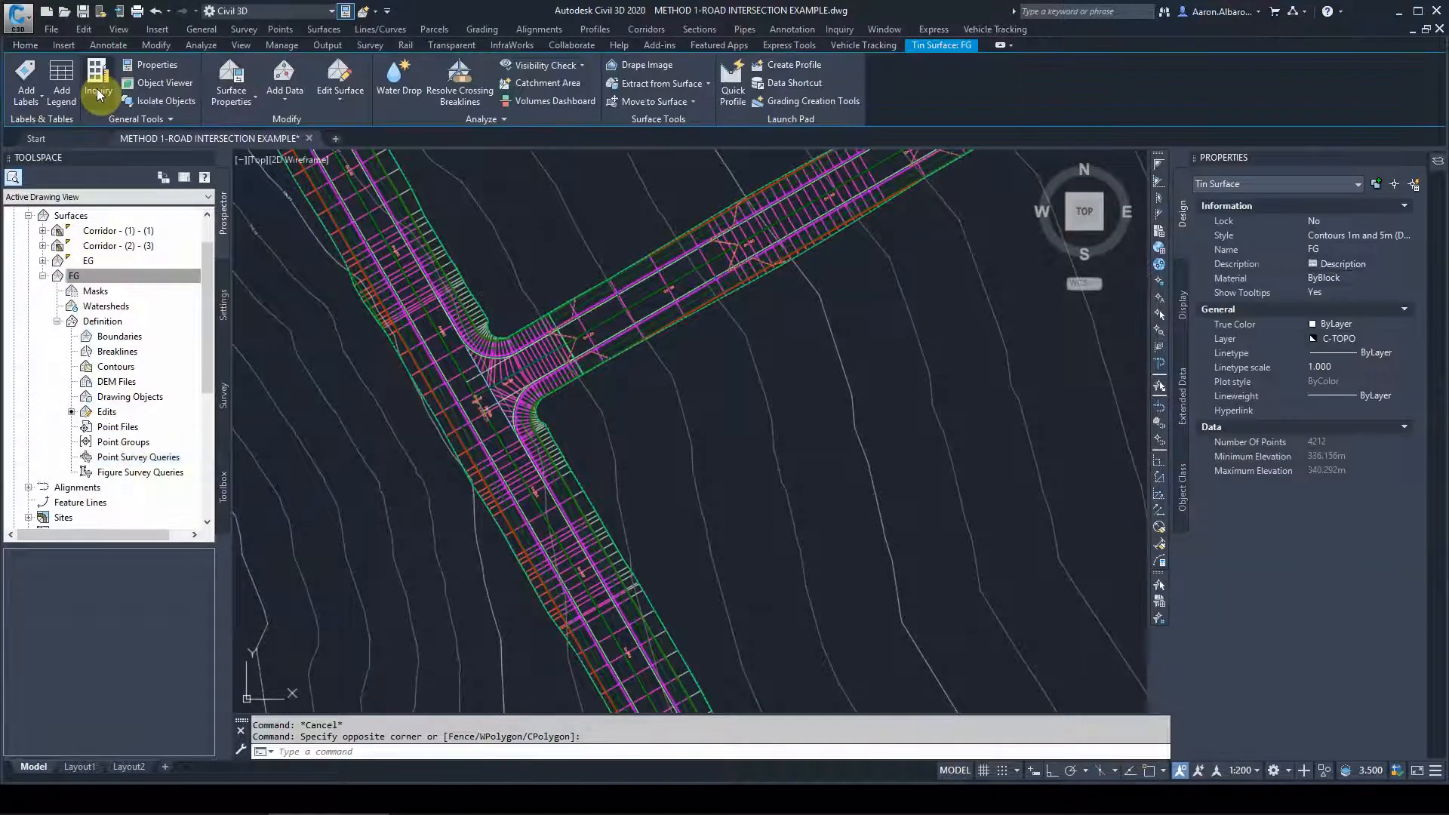
pyautogui.click(132, 85)
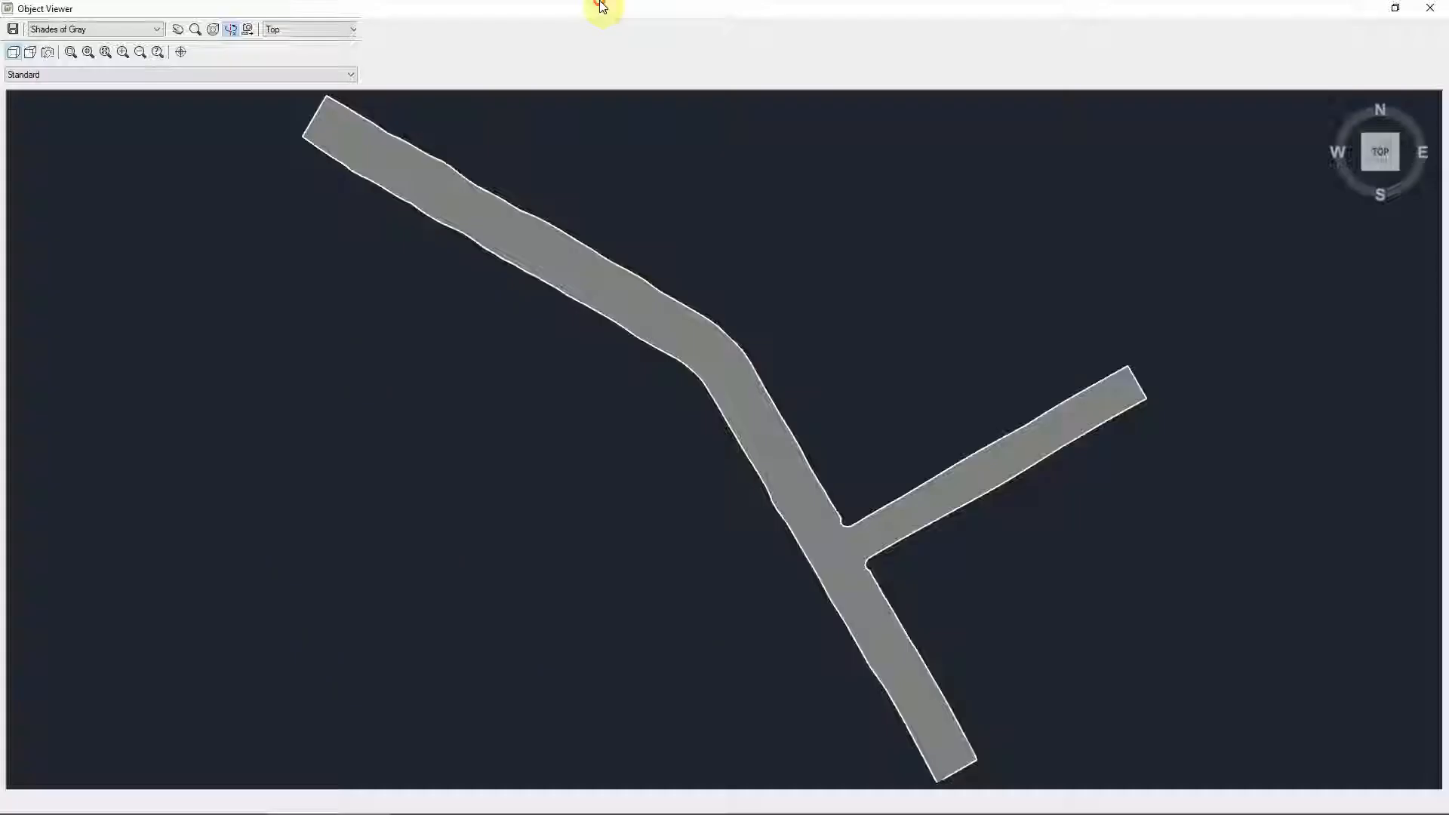
pyautogui.moveTo(769, 569); pyautogui.dragTo(901, 365)
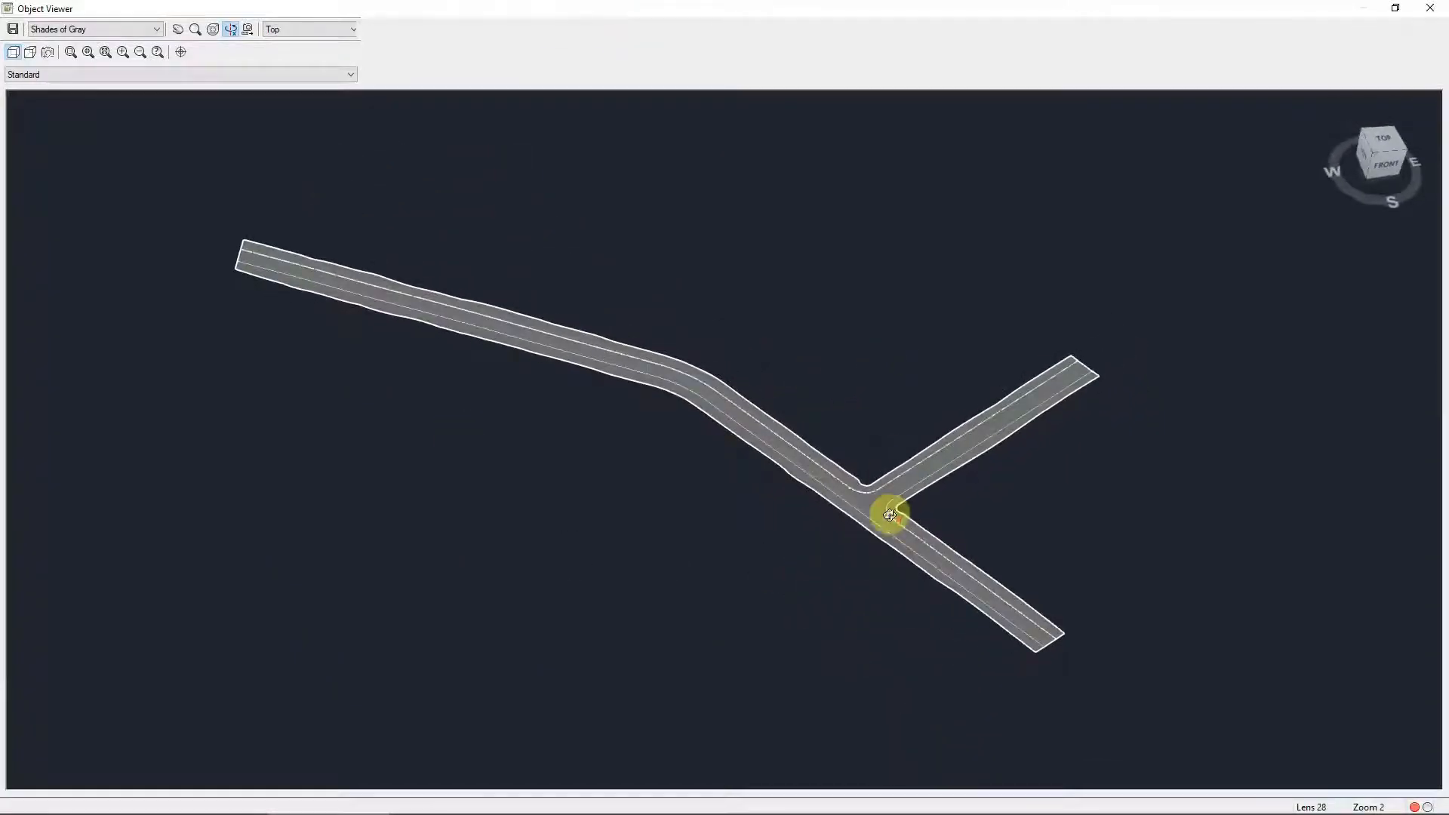
# Examine the jagged kerb lines on both sides of the junction up close in 3D, then close the Object Viewer
pyautogui.scroll(5, 890, 513)
pyautogui.scroll(3, 1112, 572)
pyautogui.moveTo(1094, 566); pyautogui.dragTo(595, 461, button='middle')
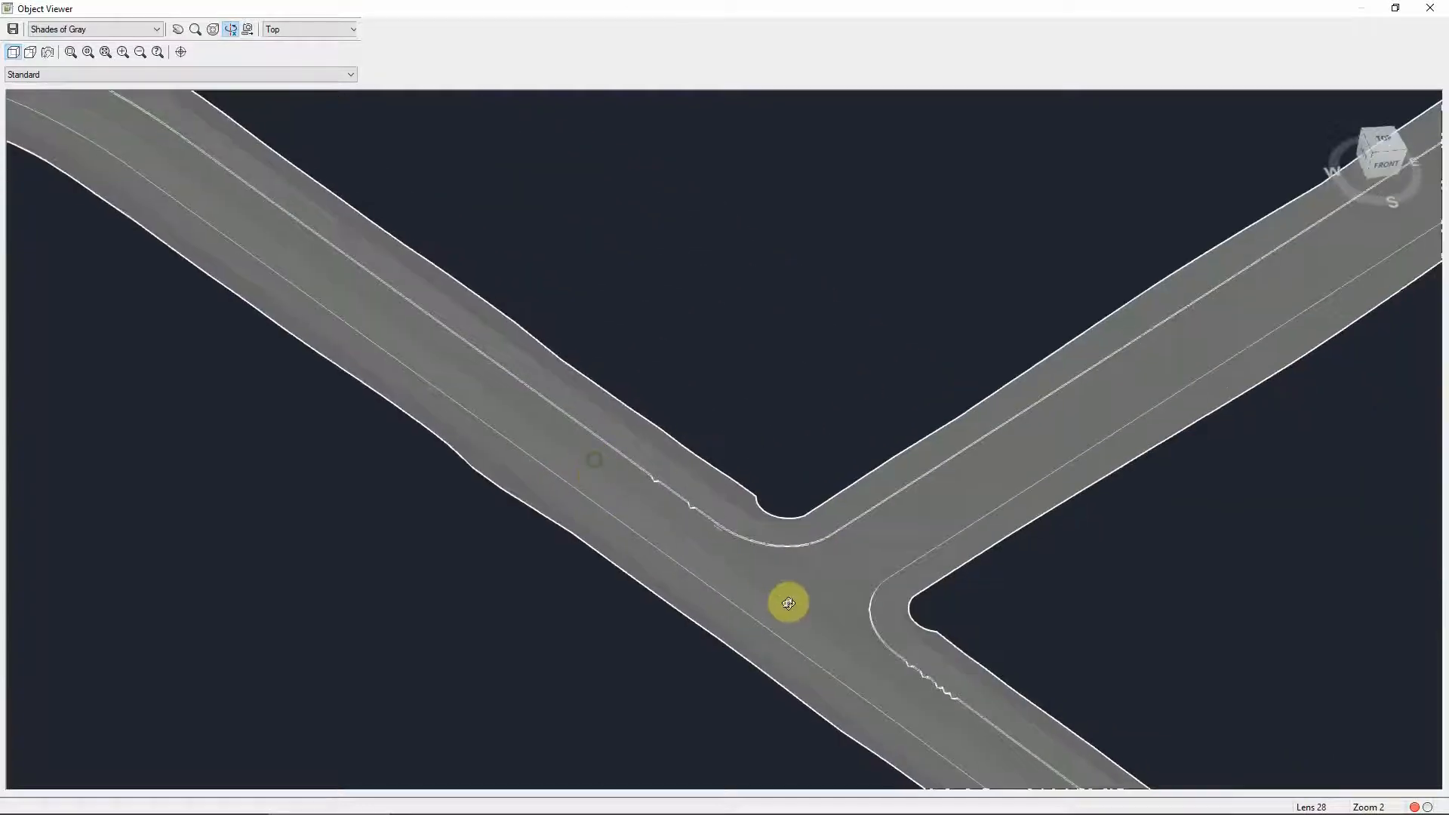
pyautogui.scroll(3, 790, 602)
pyautogui.moveTo(789, 602); pyautogui.dragTo(646, 430, button='middle')
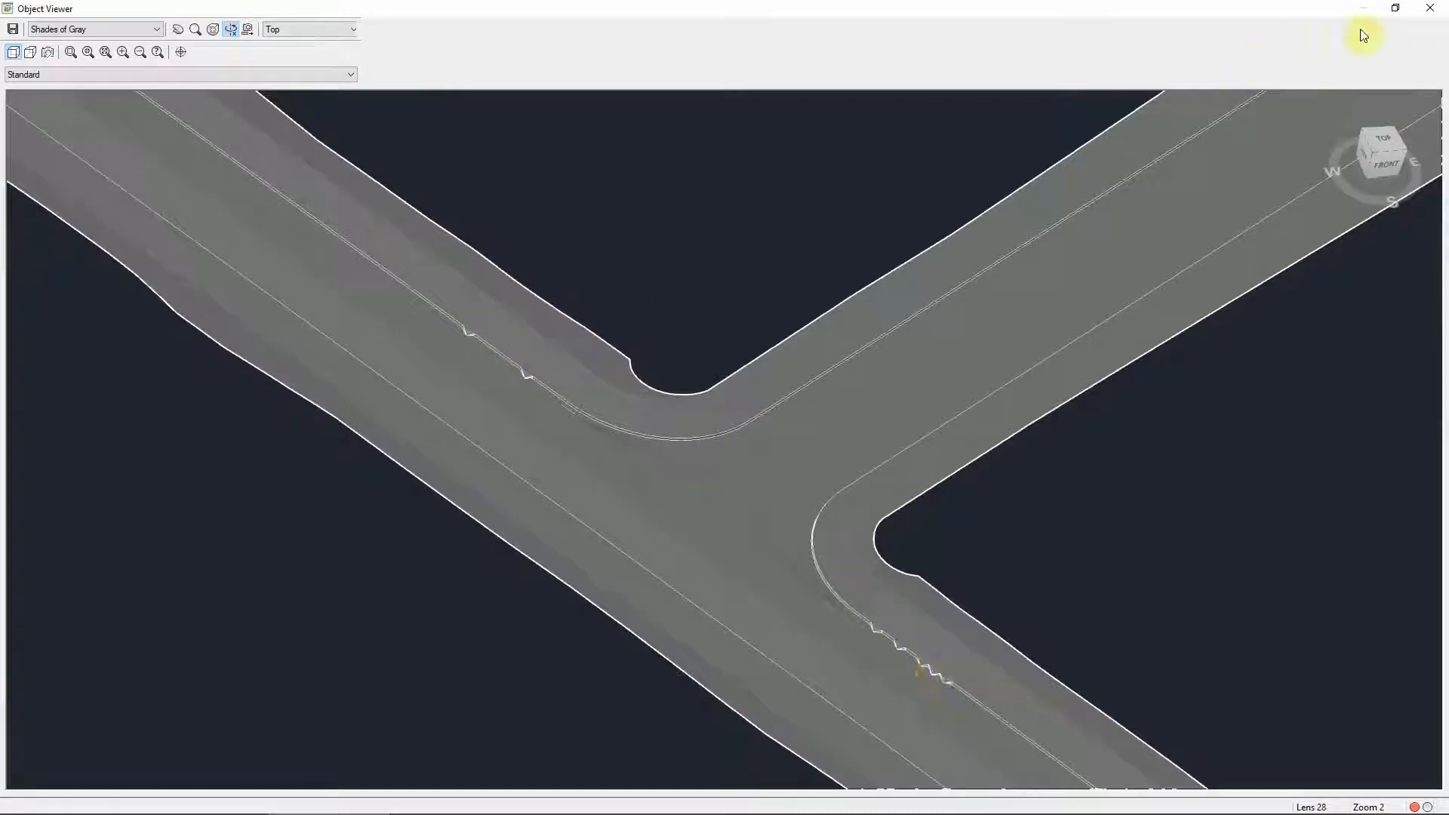
pyautogui.click(1437, 9)
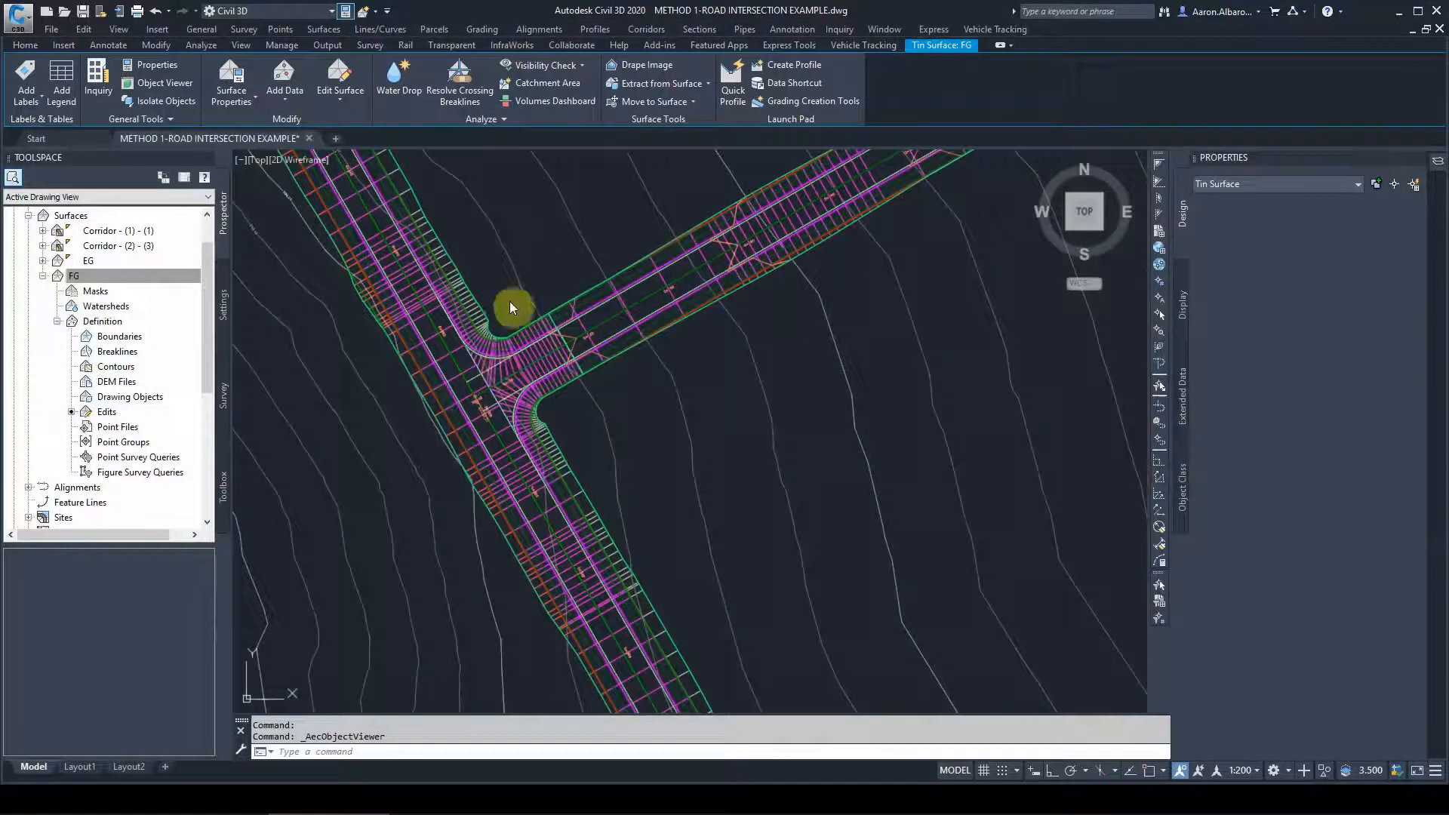
# Change the FG surface style to Contours and Triangles, apply it and clear the selection
pyautogui.rightClick(82, 277)
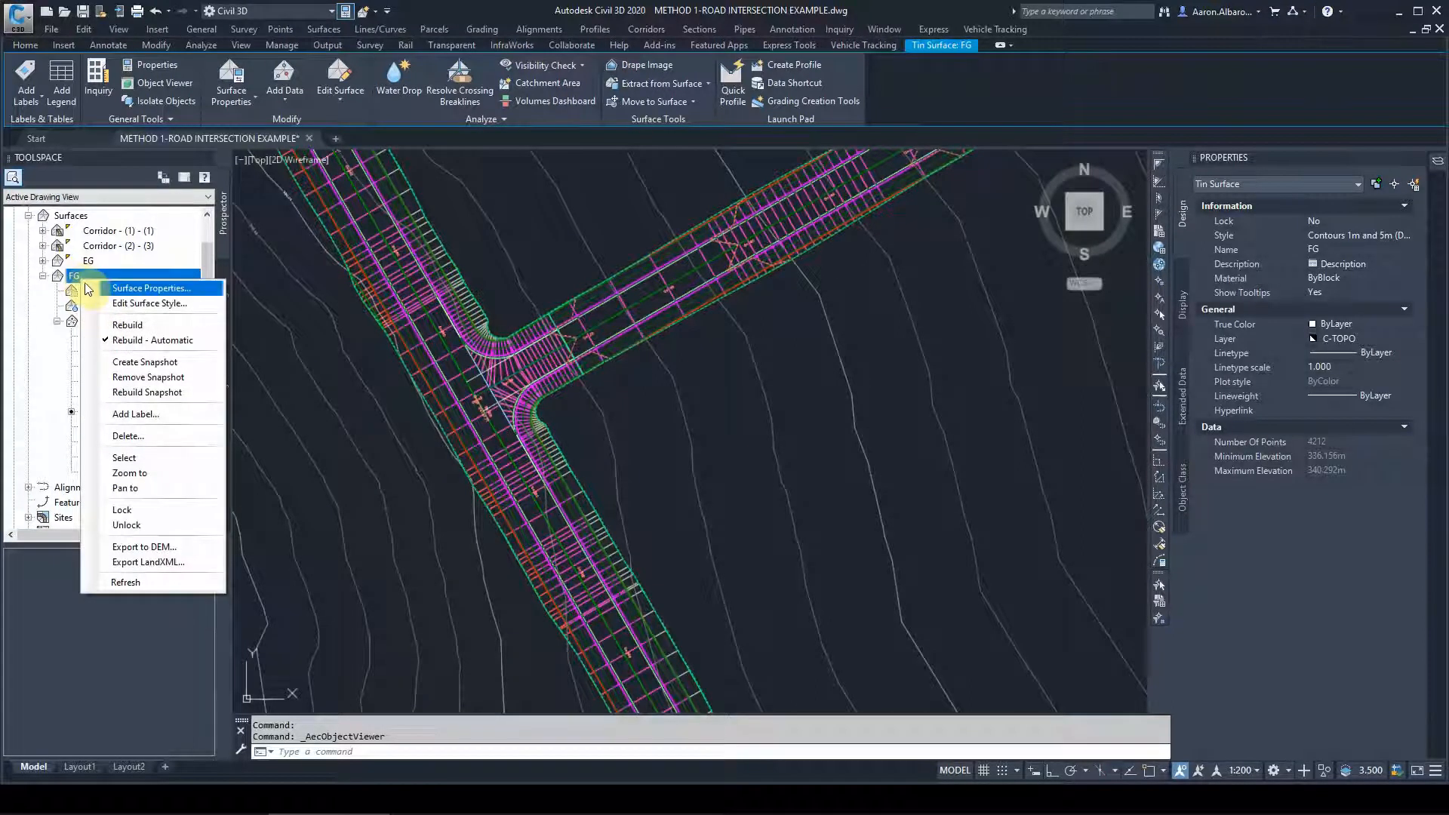
pyautogui.click(111, 290)
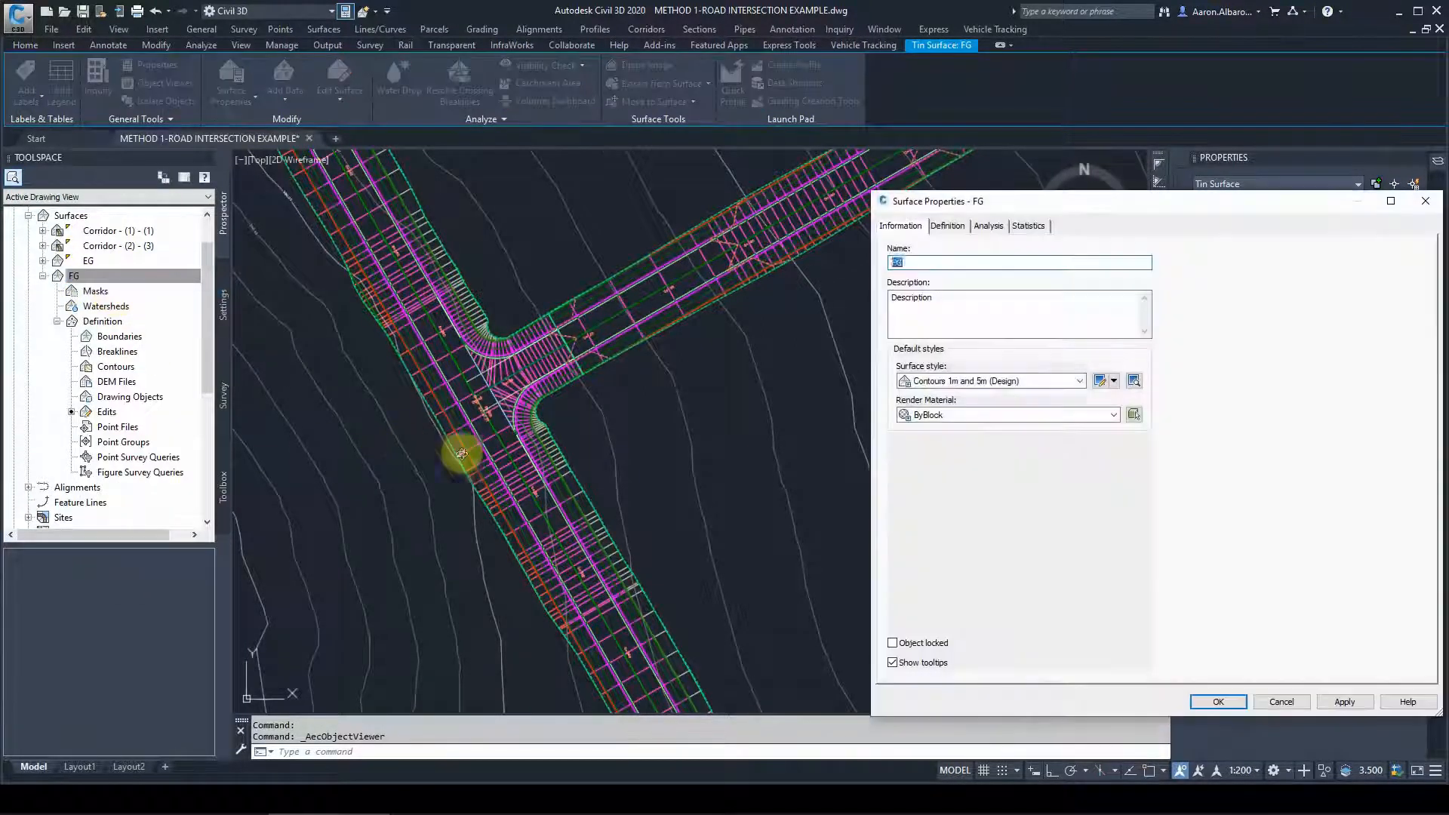
pyautogui.click(980, 381)
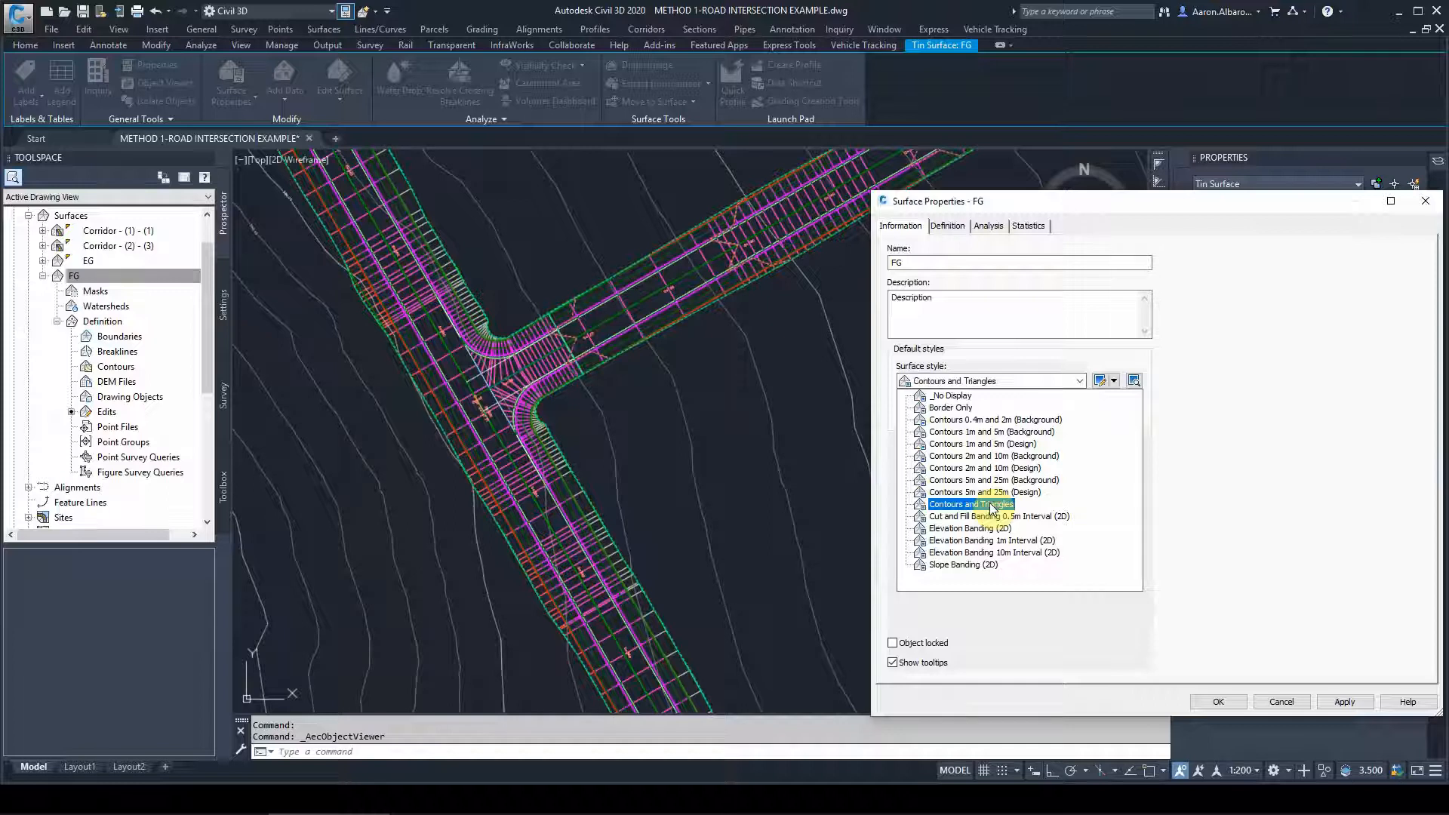
pyautogui.click(991, 505)
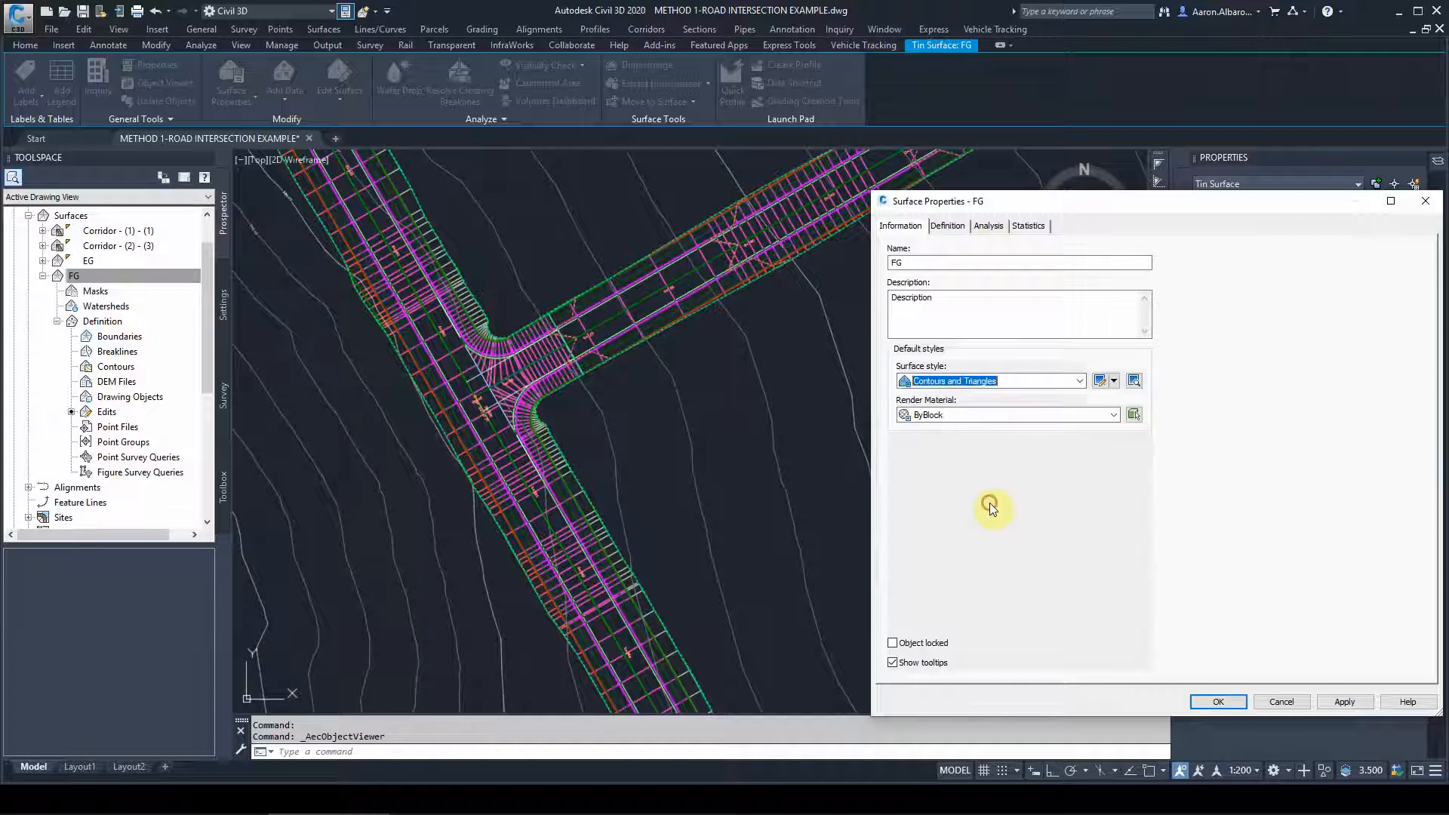
pyautogui.click(1346, 703)
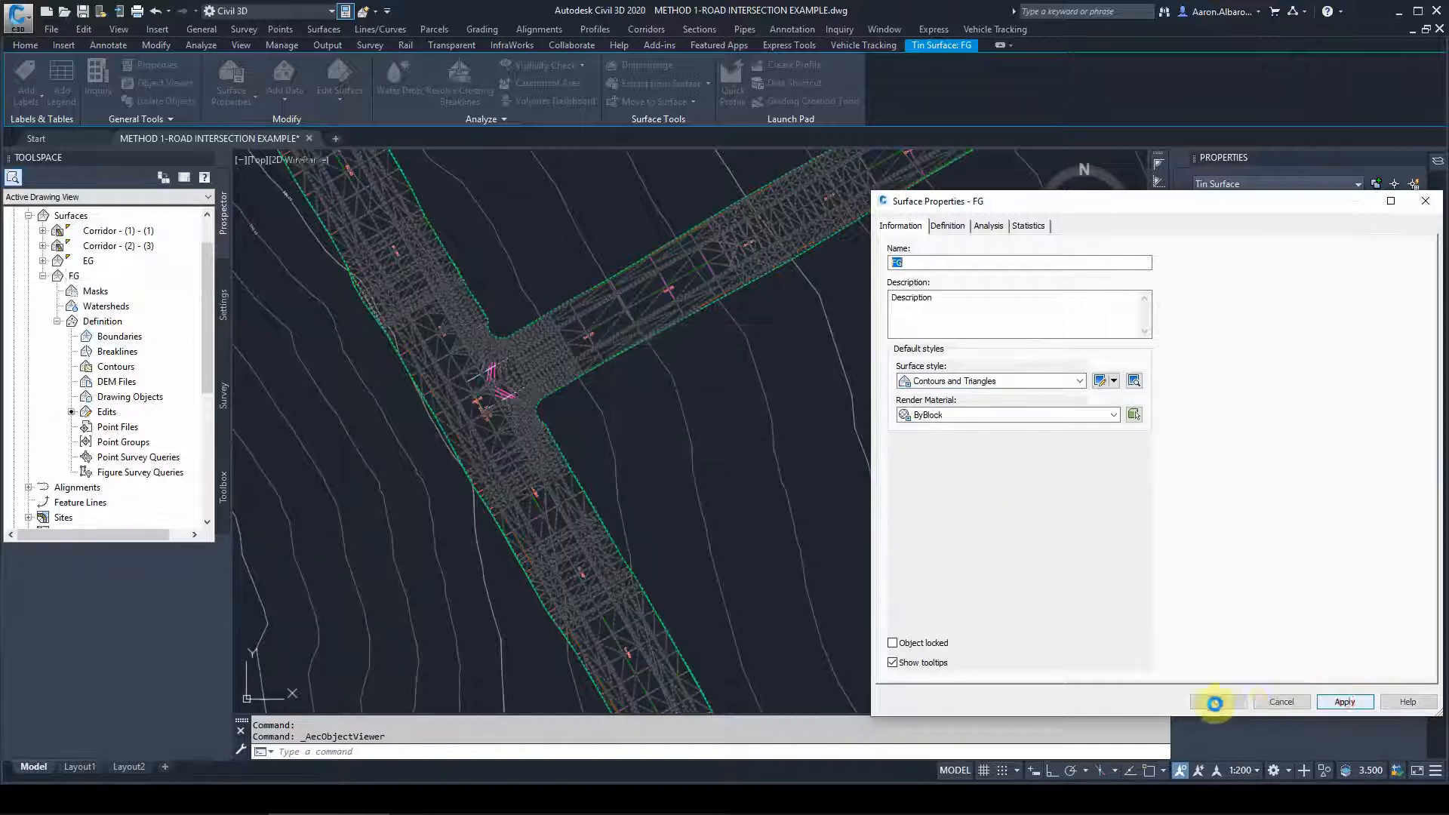
pyautogui.click(1218, 701)
pyautogui.click(541, 526)
pyautogui.press('Escape')
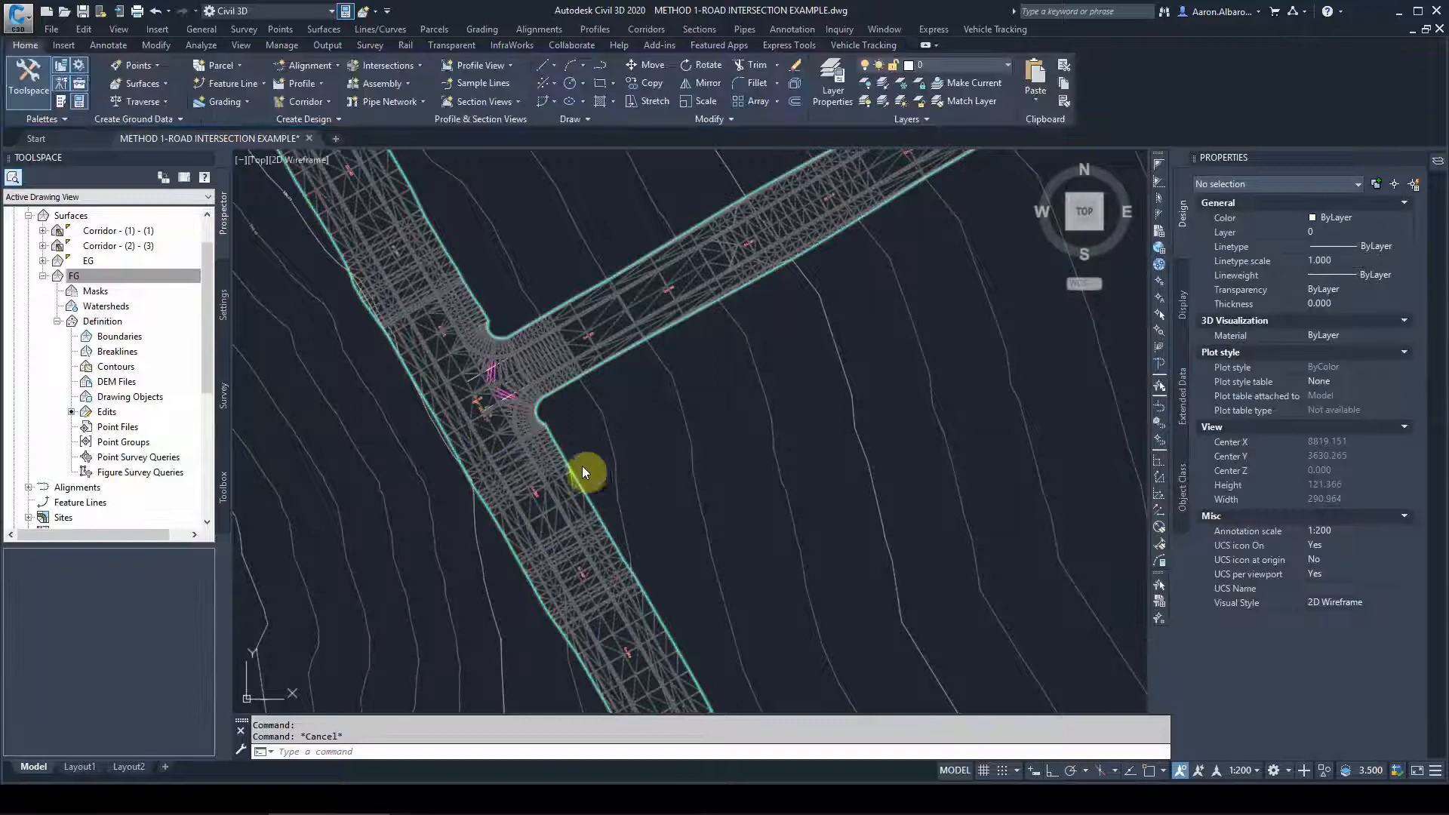
# Add a TIN line to the FG surface across the first gap in the main road's kerb line northwest of the junction
pyautogui.scroll(10, 455, 326)
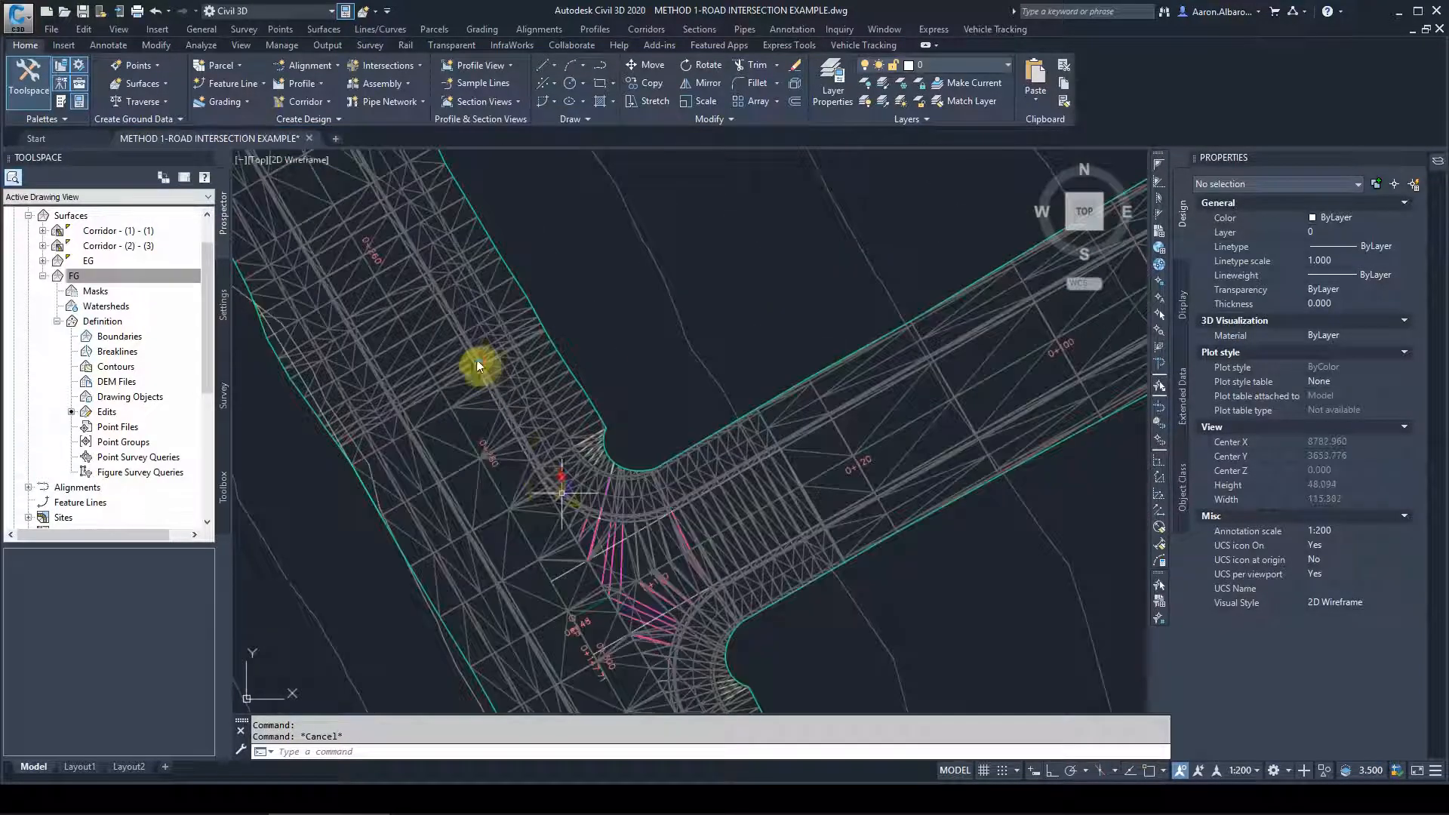
pyautogui.scroll(4, 528, 464)
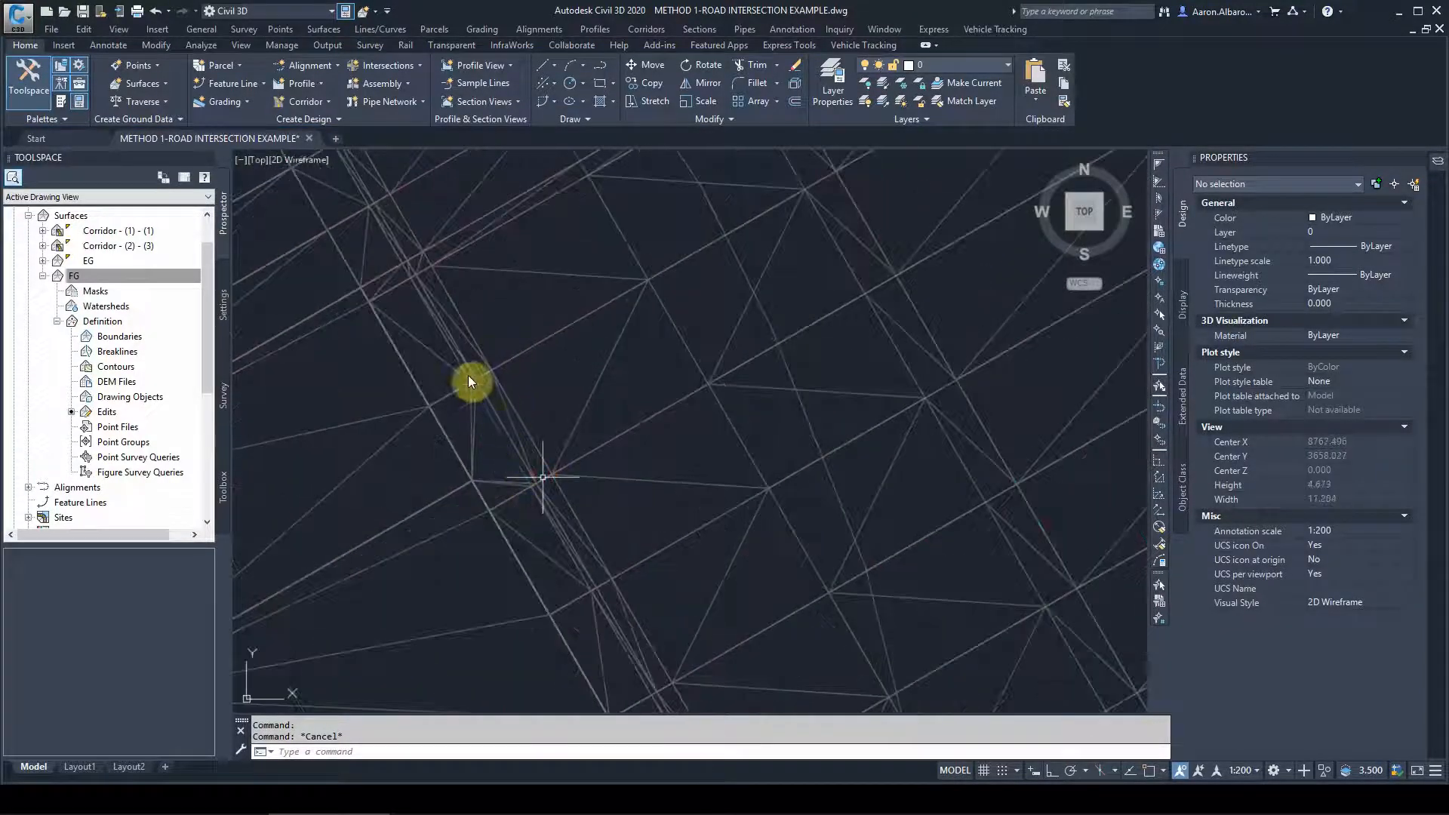
pyautogui.click(583, 416)
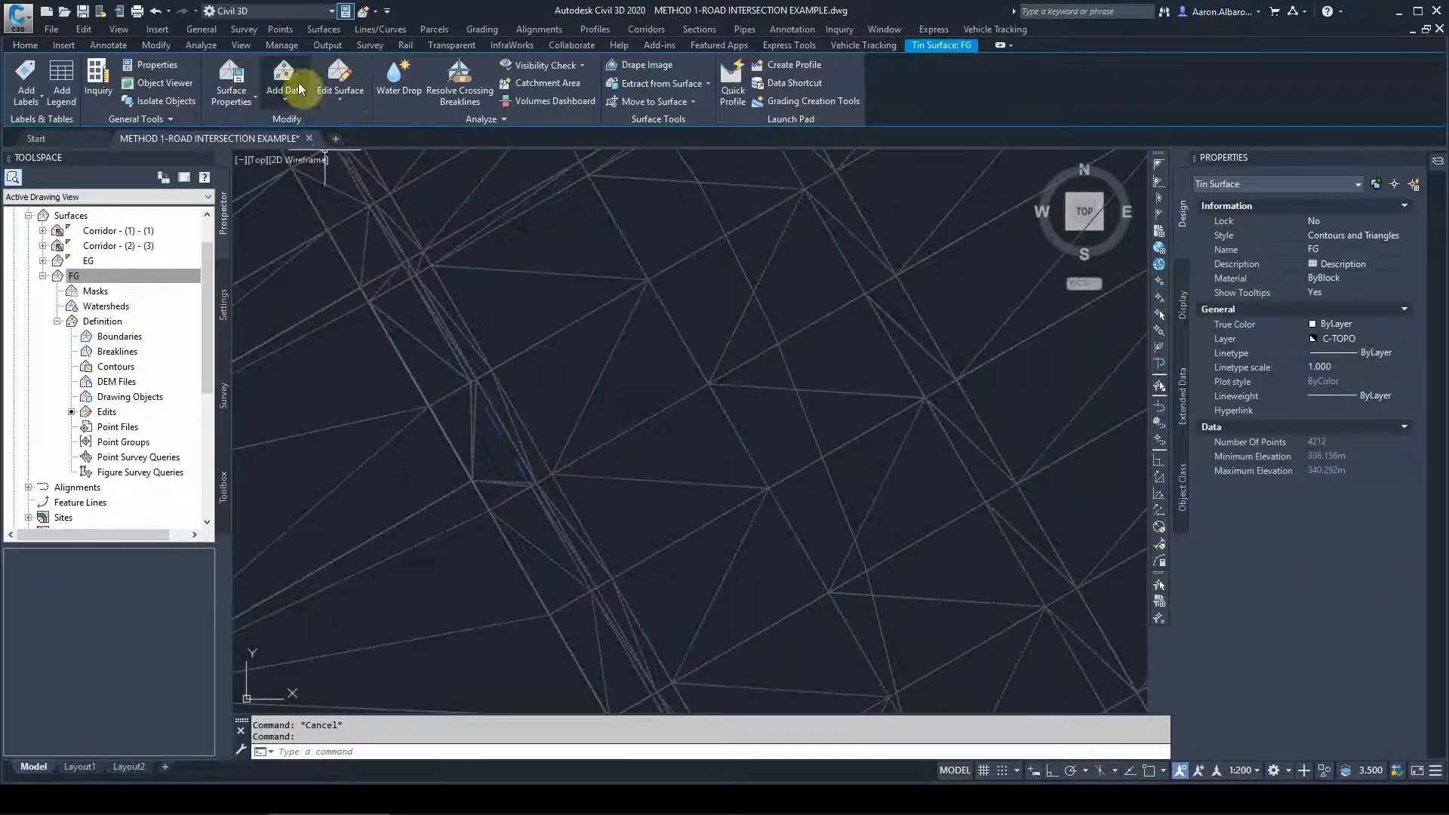
pyautogui.click(301, 83)
pyautogui.click(341, 92)
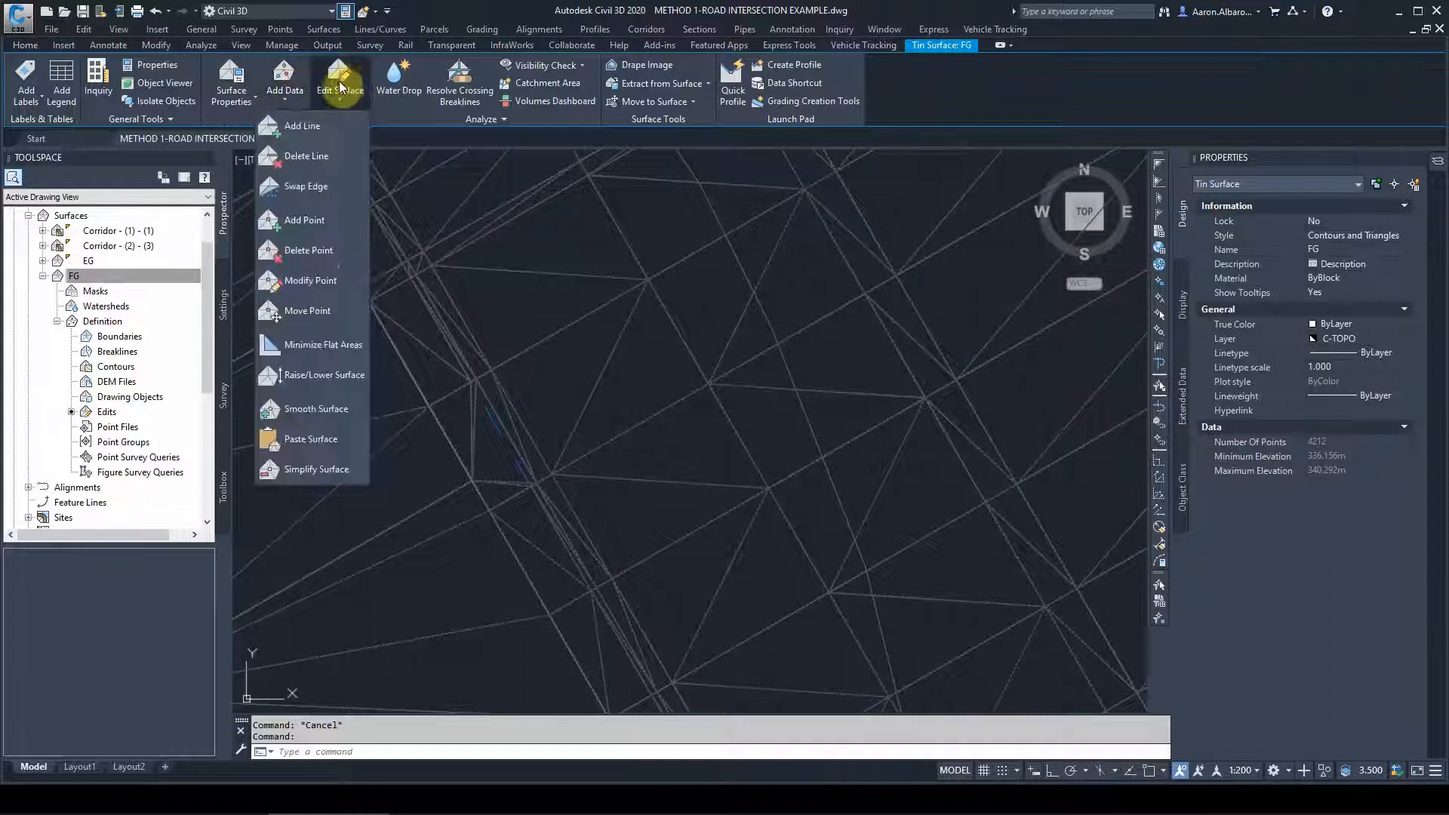
pyautogui.click(321, 128)
pyautogui.scroll(4, 472, 401)
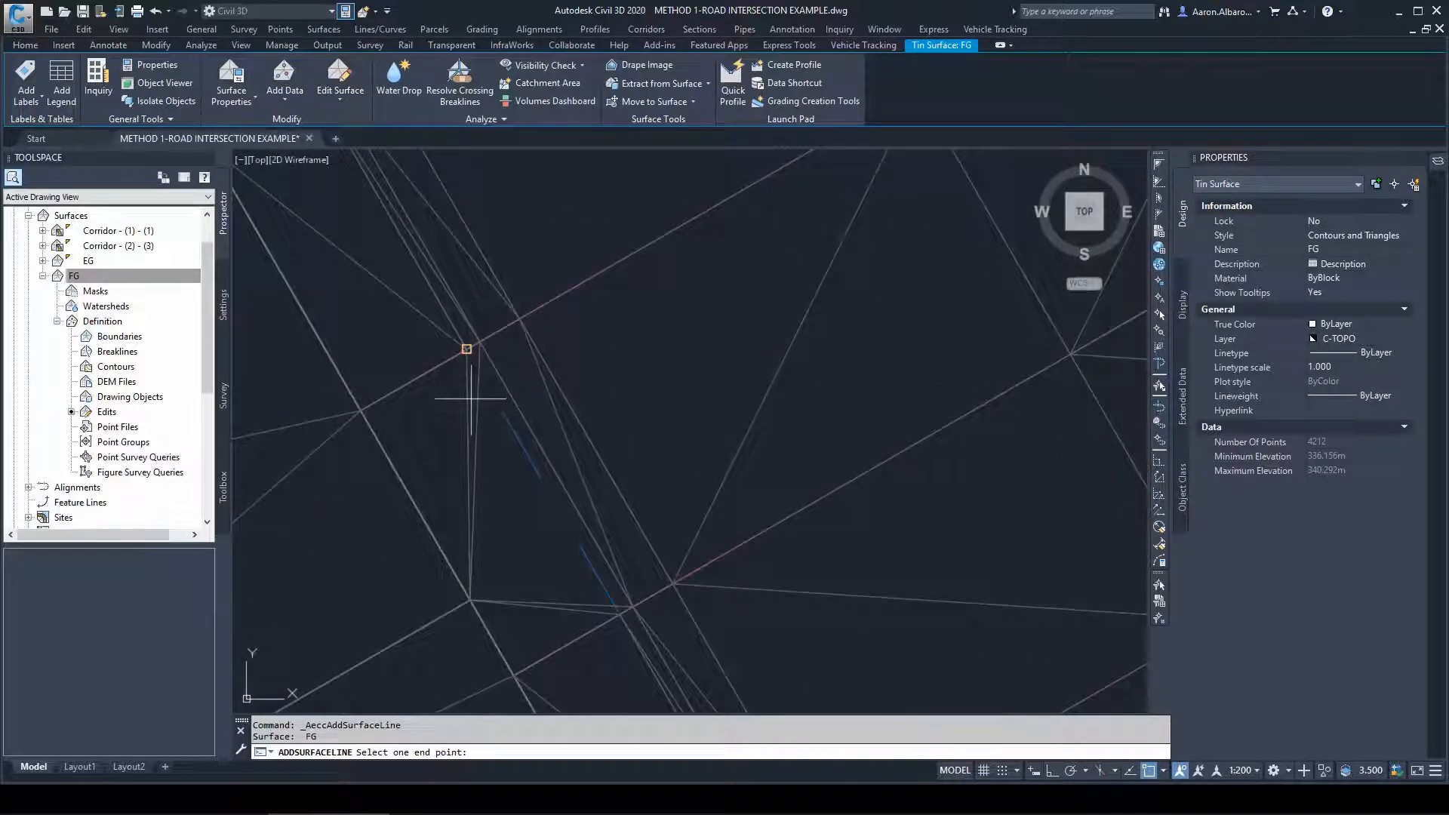
pyautogui.click(467, 349)
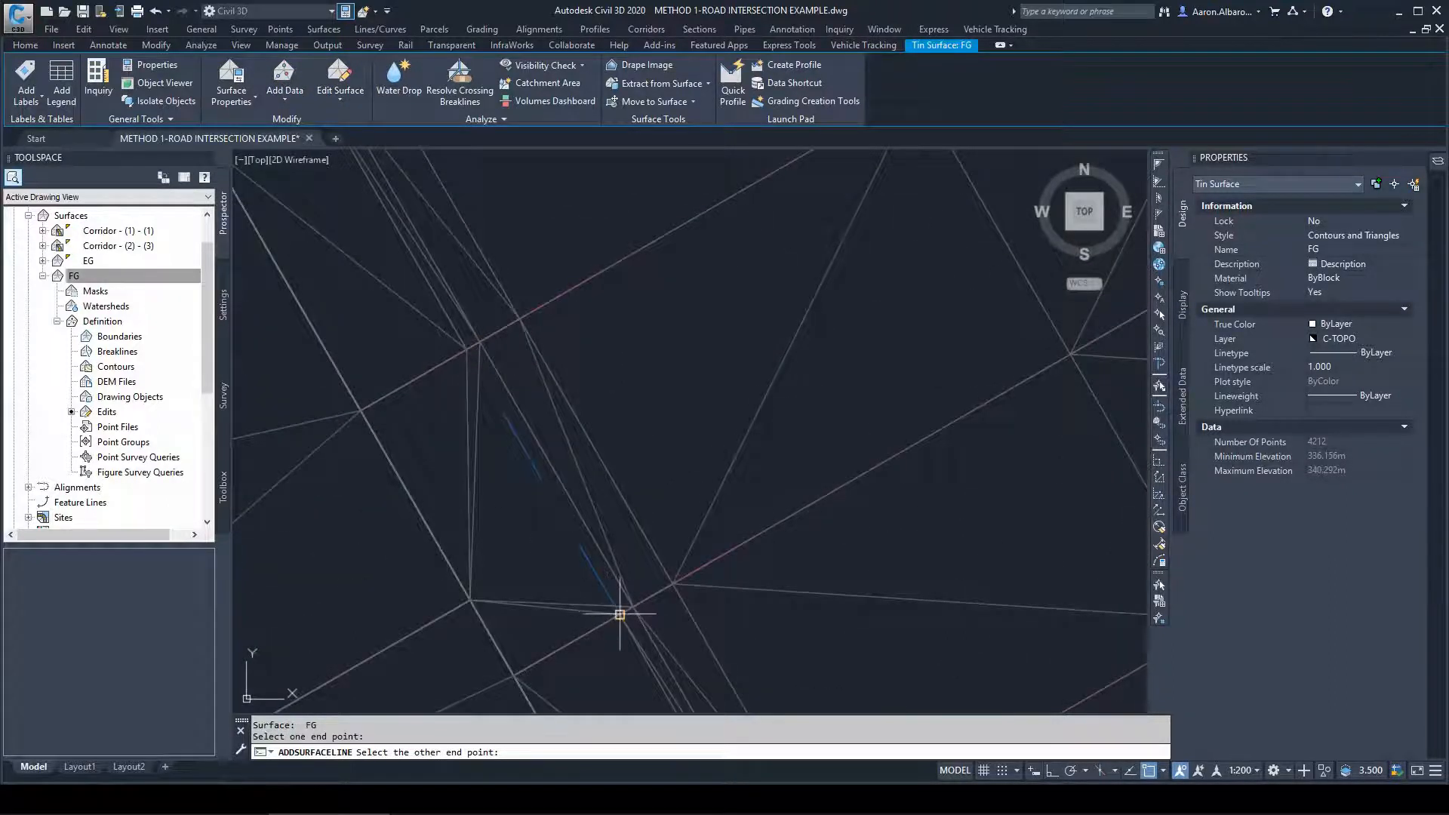
pyautogui.click(619, 615)
# Bridge the second gap in the northwest kerb line with another TIN line between its two kerb vertices
pyautogui.scroll(-4, 612, 448)
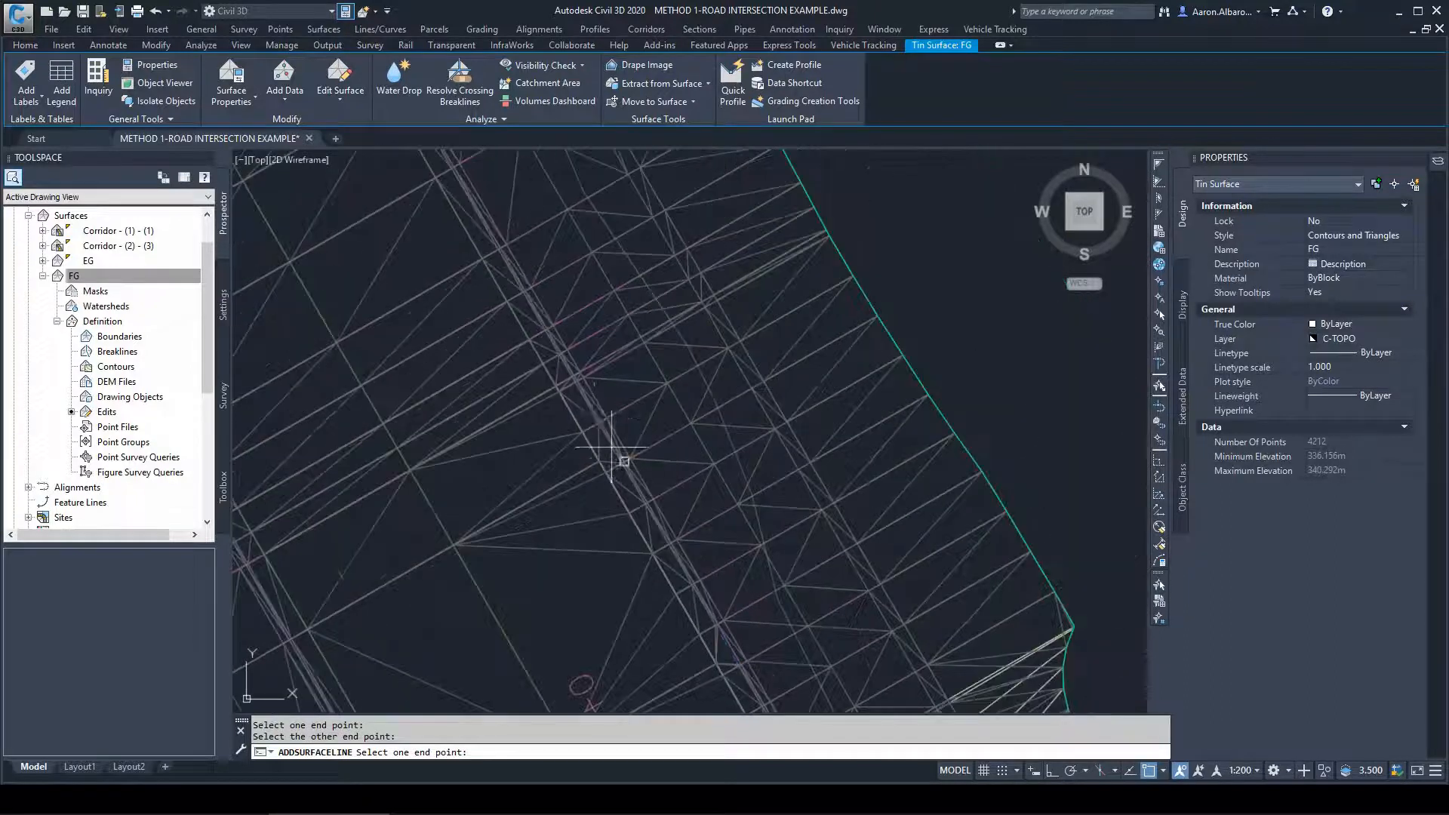
pyautogui.scroll(5, 724, 655)
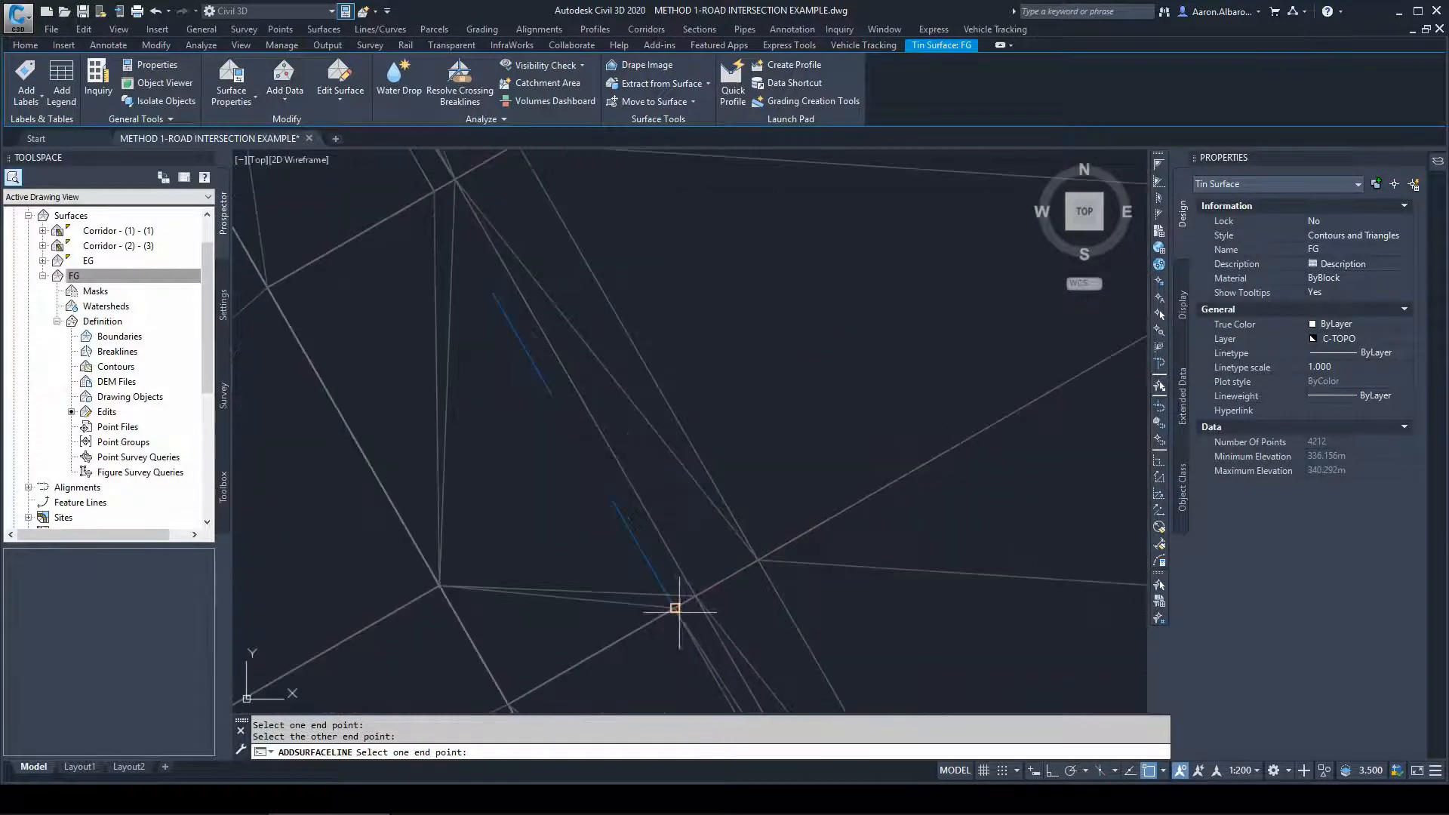
pyautogui.click(680, 611)
pyautogui.click(434, 190)
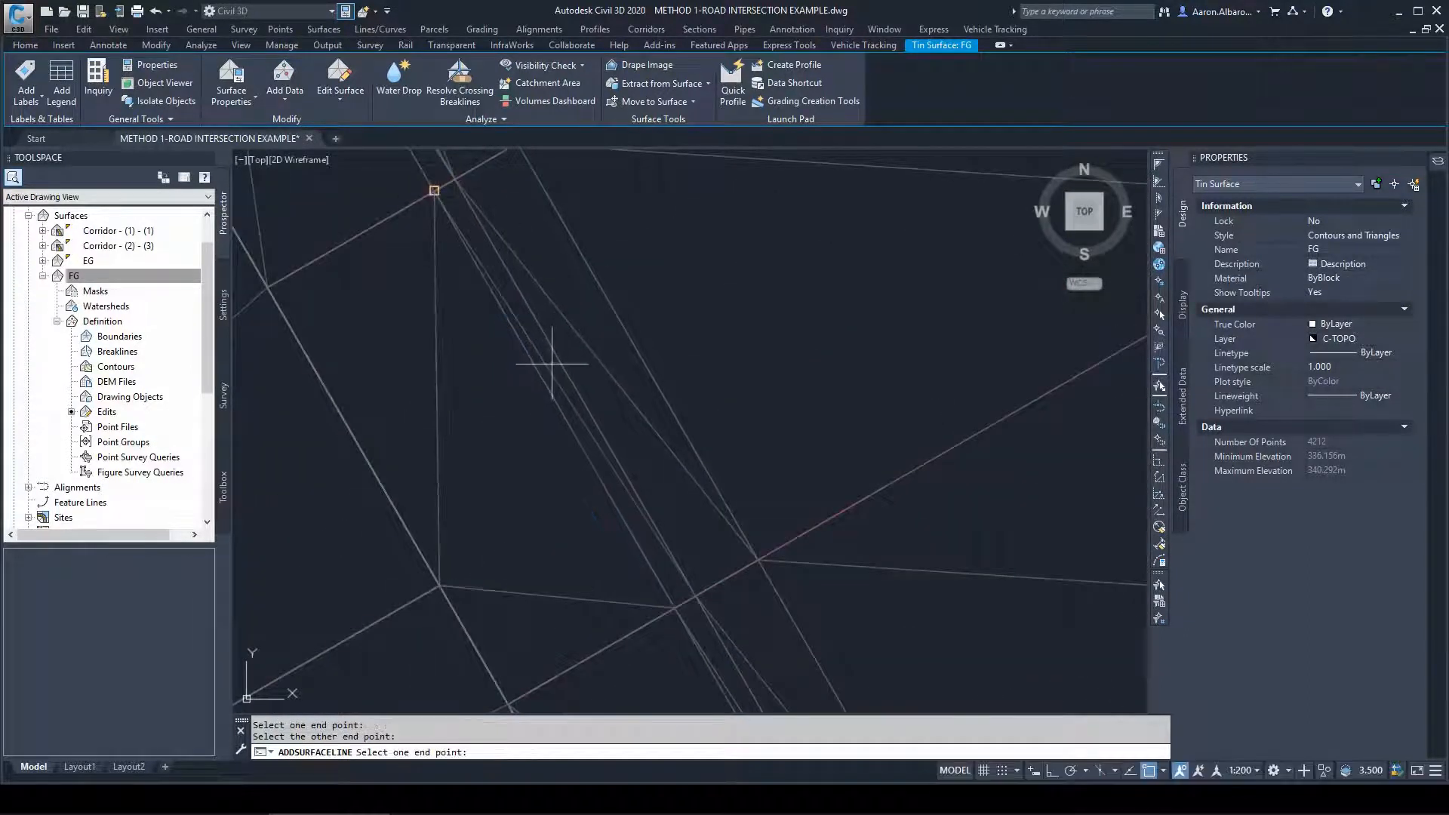
# Check the kerb triangulation around the junction and add a TIN line across the first gap on the southeast side
pyautogui.scroll(-4, 556, 362)
pyautogui.scroll(2, 724, 558)
pyautogui.scroll(-4, 563, 314)
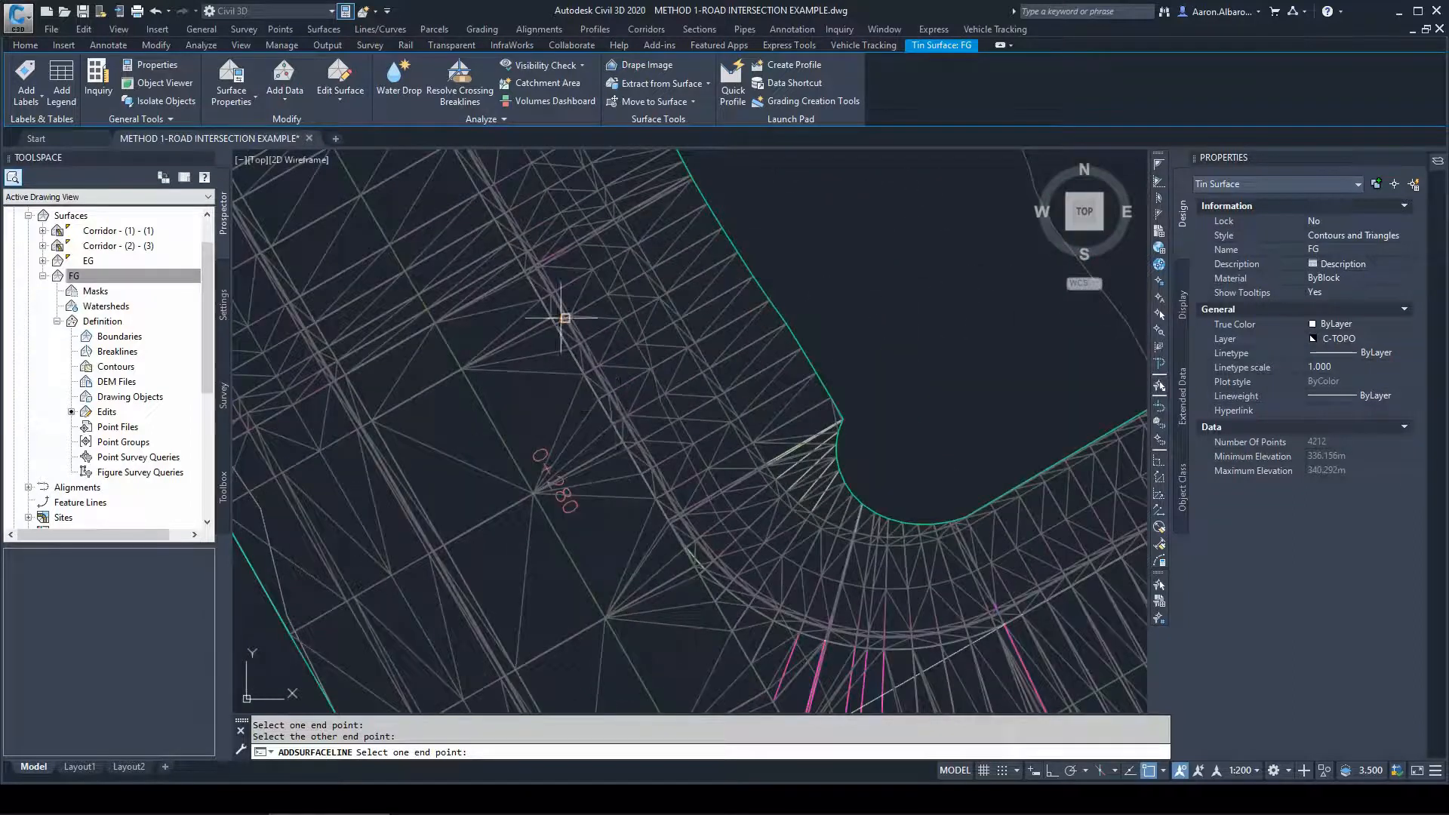
pyautogui.scroll(4, 556, 320)
pyautogui.scroll(-2, 556, 323)
pyautogui.scroll(-1, 545, 355)
pyautogui.scroll(4, 487, 234)
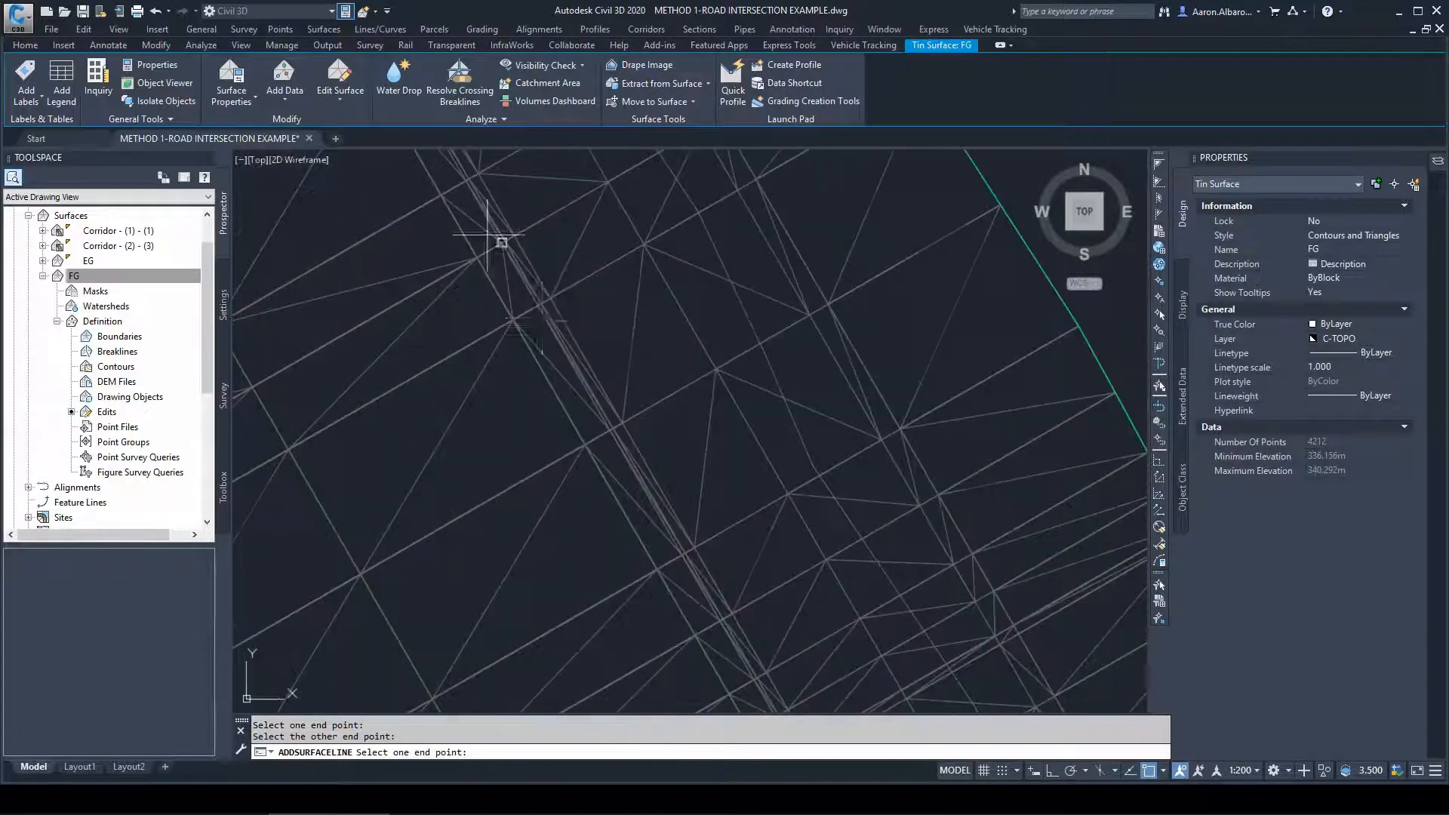
pyautogui.scroll(-5, 582, 316)
pyautogui.scroll(5, 701, 514)
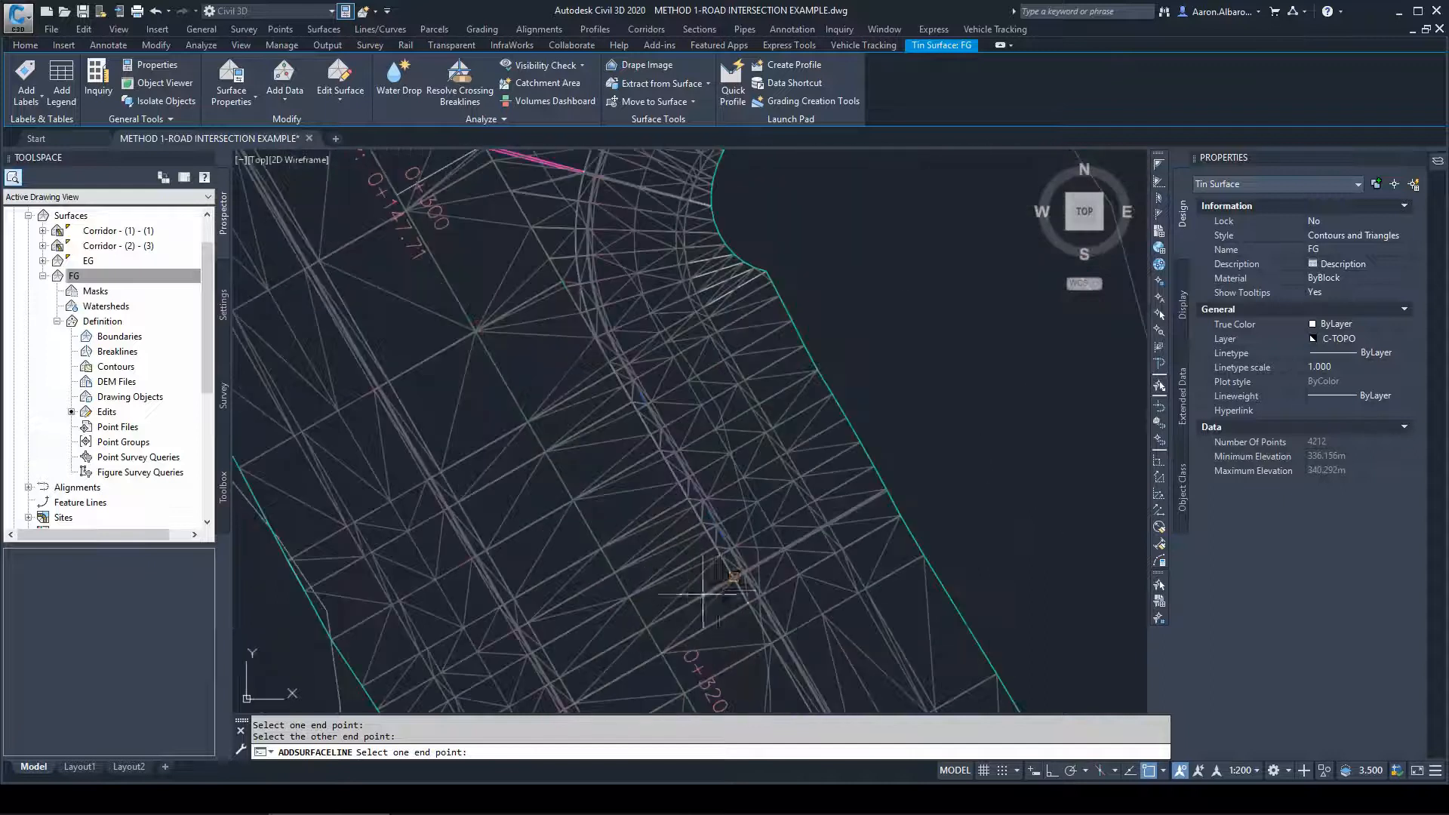
pyautogui.scroll(1, 701, 521)
pyautogui.scroll(3, 755, 611)
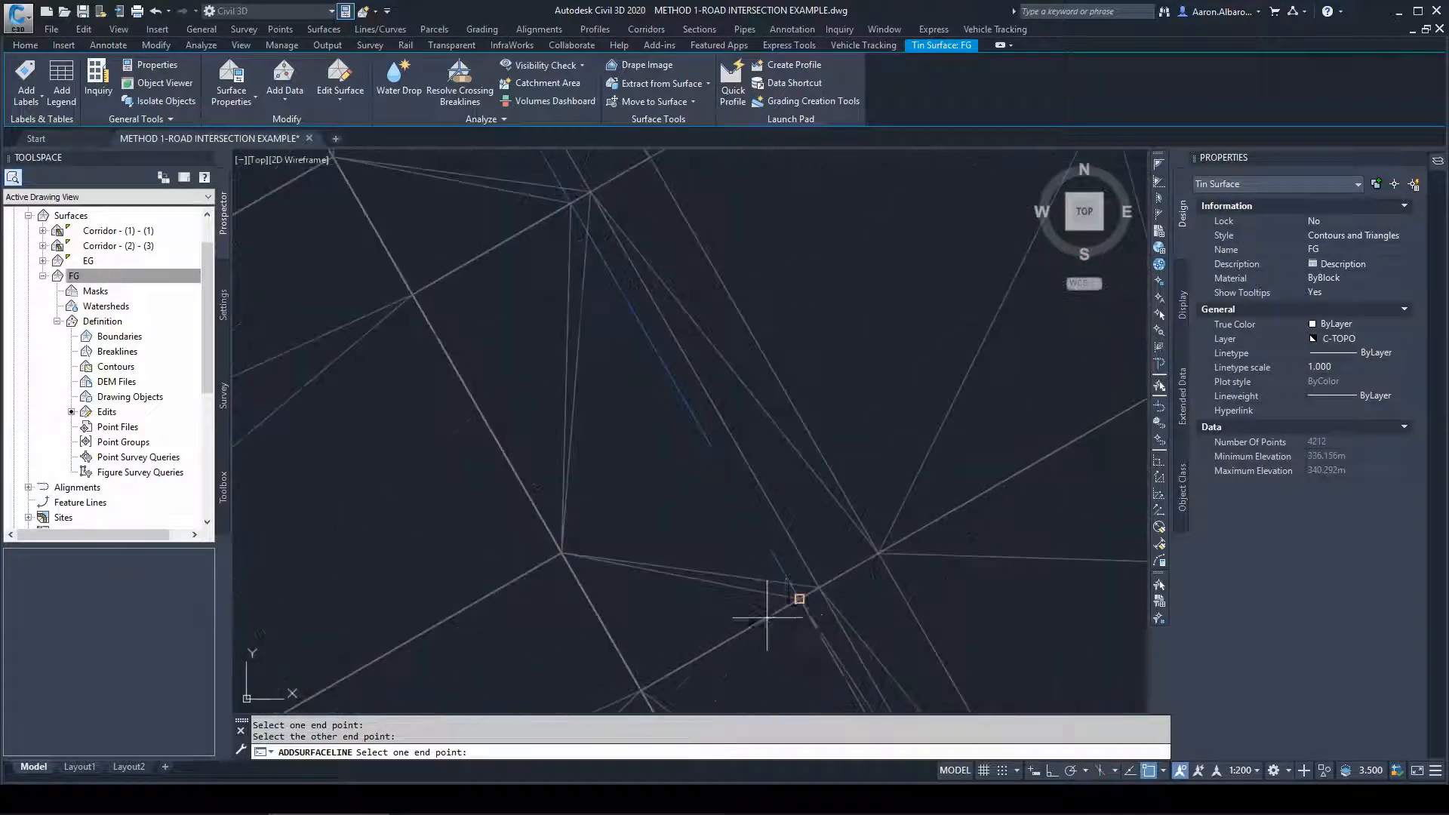
pyautogui.click(799, 598)
pyautogui.click(570, 202)
# Add two more TIN lines joining the kerb vertices across the next gaps in the southeast kerb line
pyautogui.scroll(-5, 738, 592)
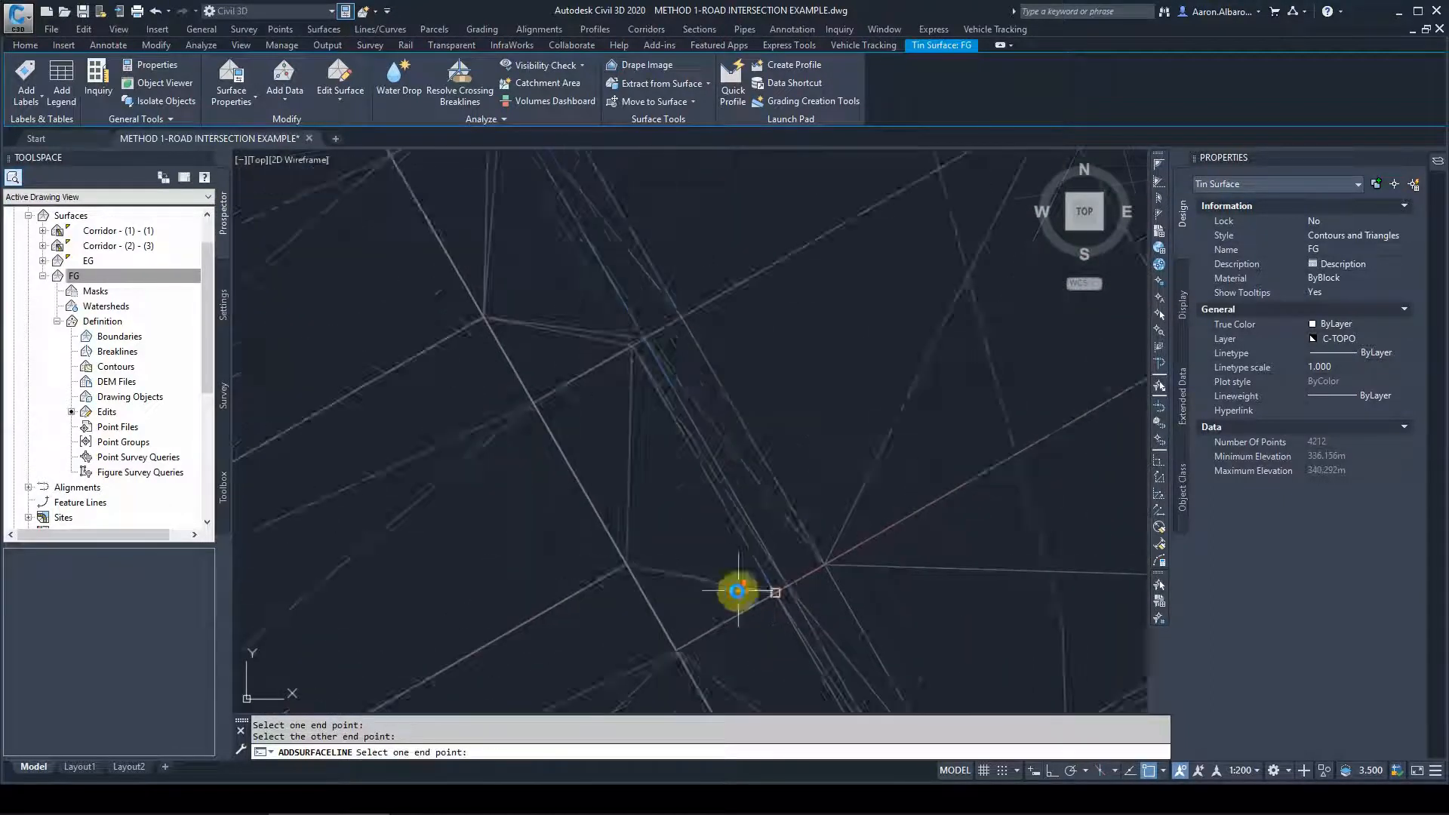
pyautogui.scroll(3, 672, 479)
pyautogui.click(695, 458)
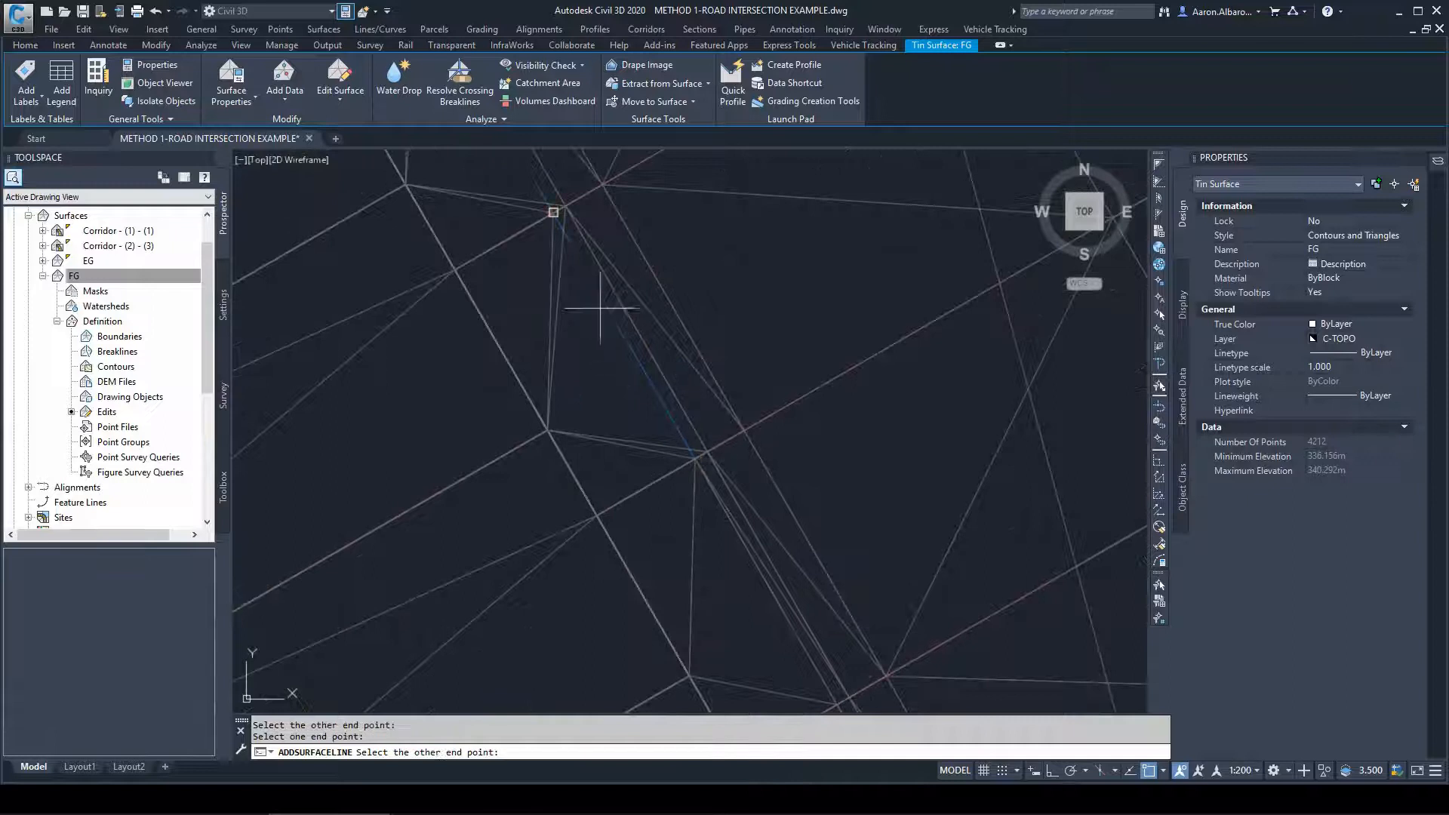
pyautogui.click(553, 212)
pyautogui.scroll(-3, 727, 518)
pyautogui.scroll(3, 632, 378)
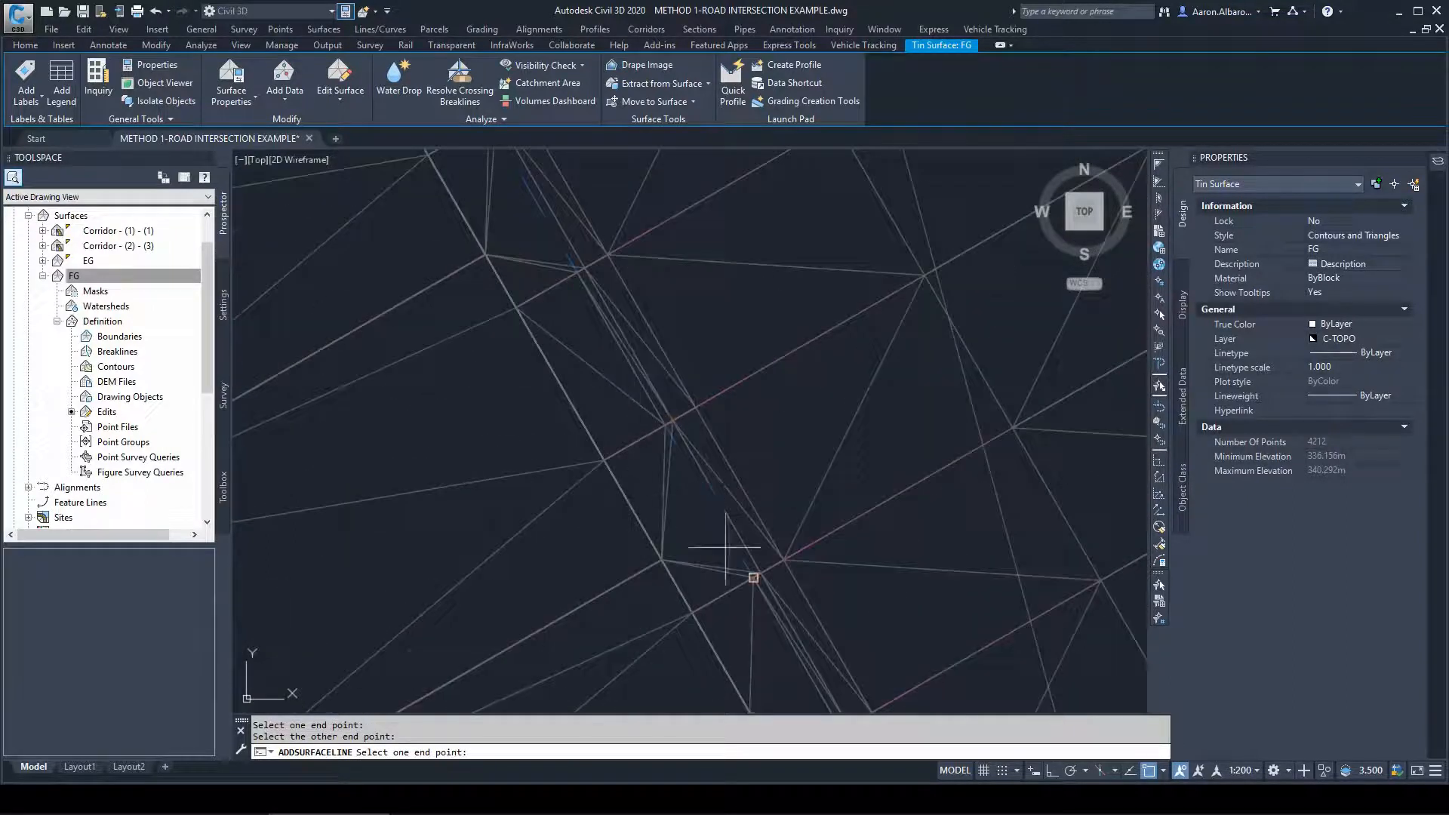
pyautogui.scroll(2, 726, 548)
pyautogui.click(767, 591)
pyautogui.click(625, 348)
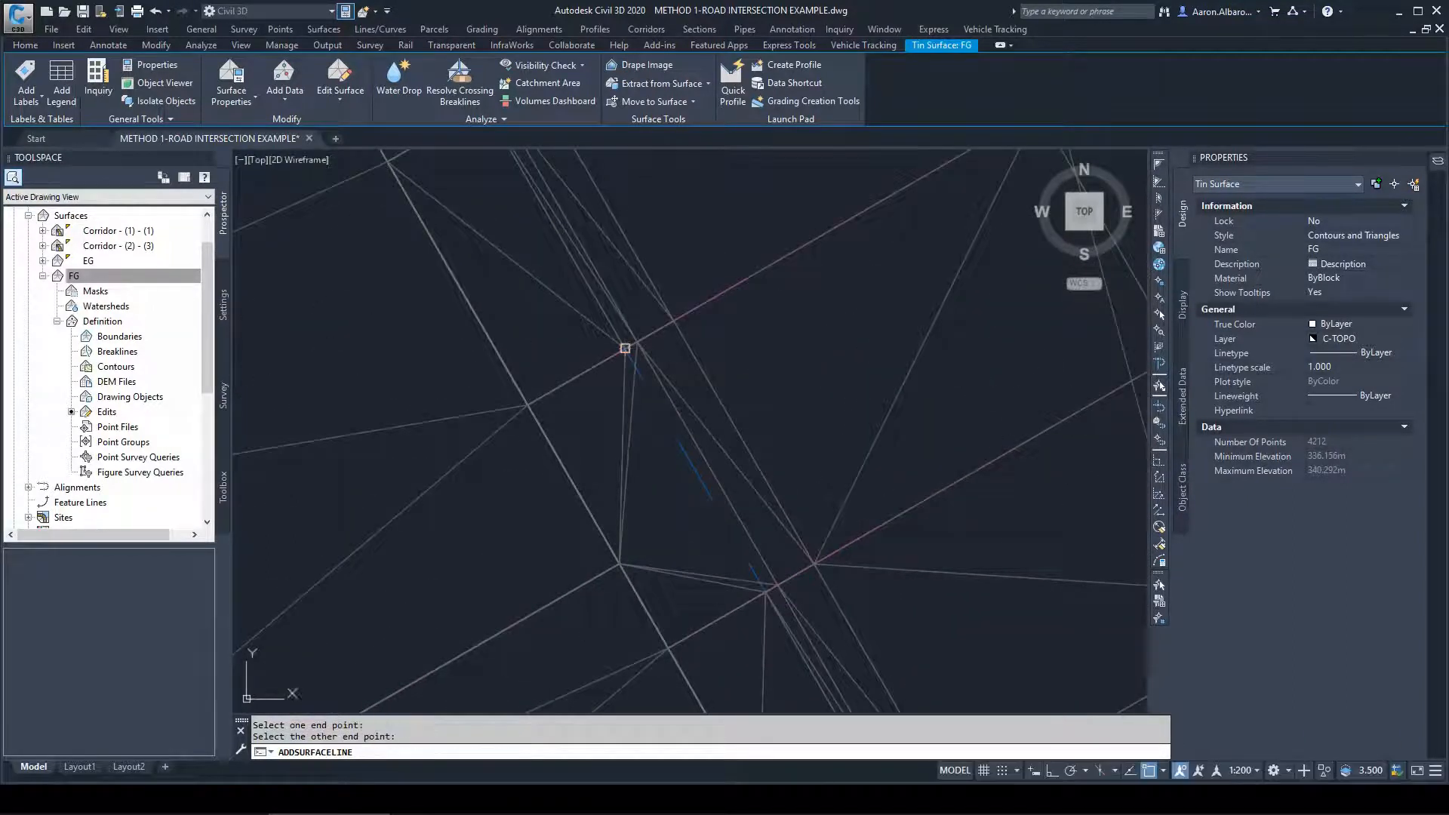
# Close the last two gaps in the southeast kerb line with TIN lines, review the junction's triangulation and end the Add Line command
pyautogui.scroll(-3, 656, 423)
pyautogui.scroll(3, 672, 441)
pyautogui.click(677, 453)
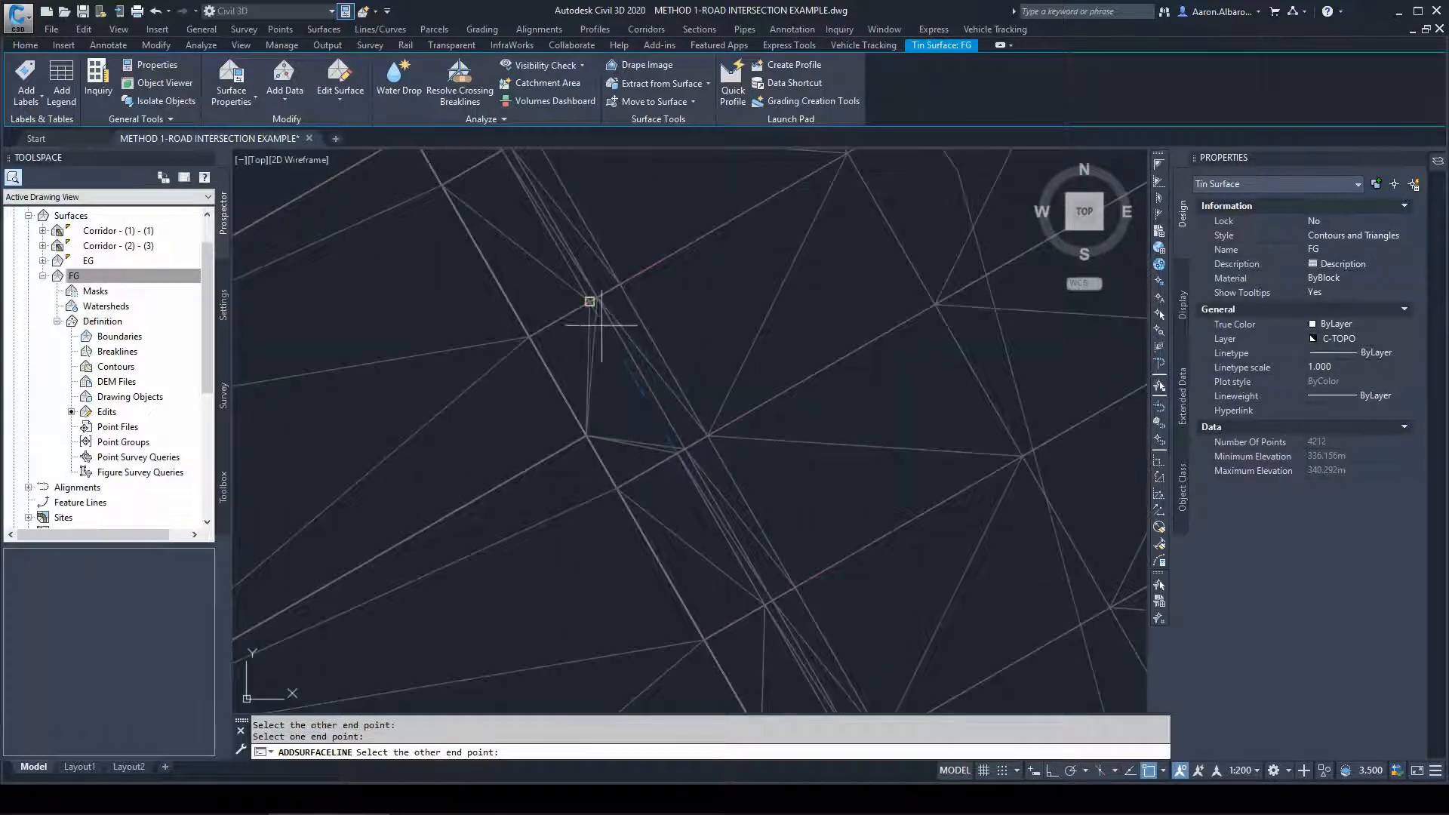
pyautogui.click(589, 302)
pyautogui.scroll(-3, 718, 533)
pyautogui.scroll(3, 657, 513)
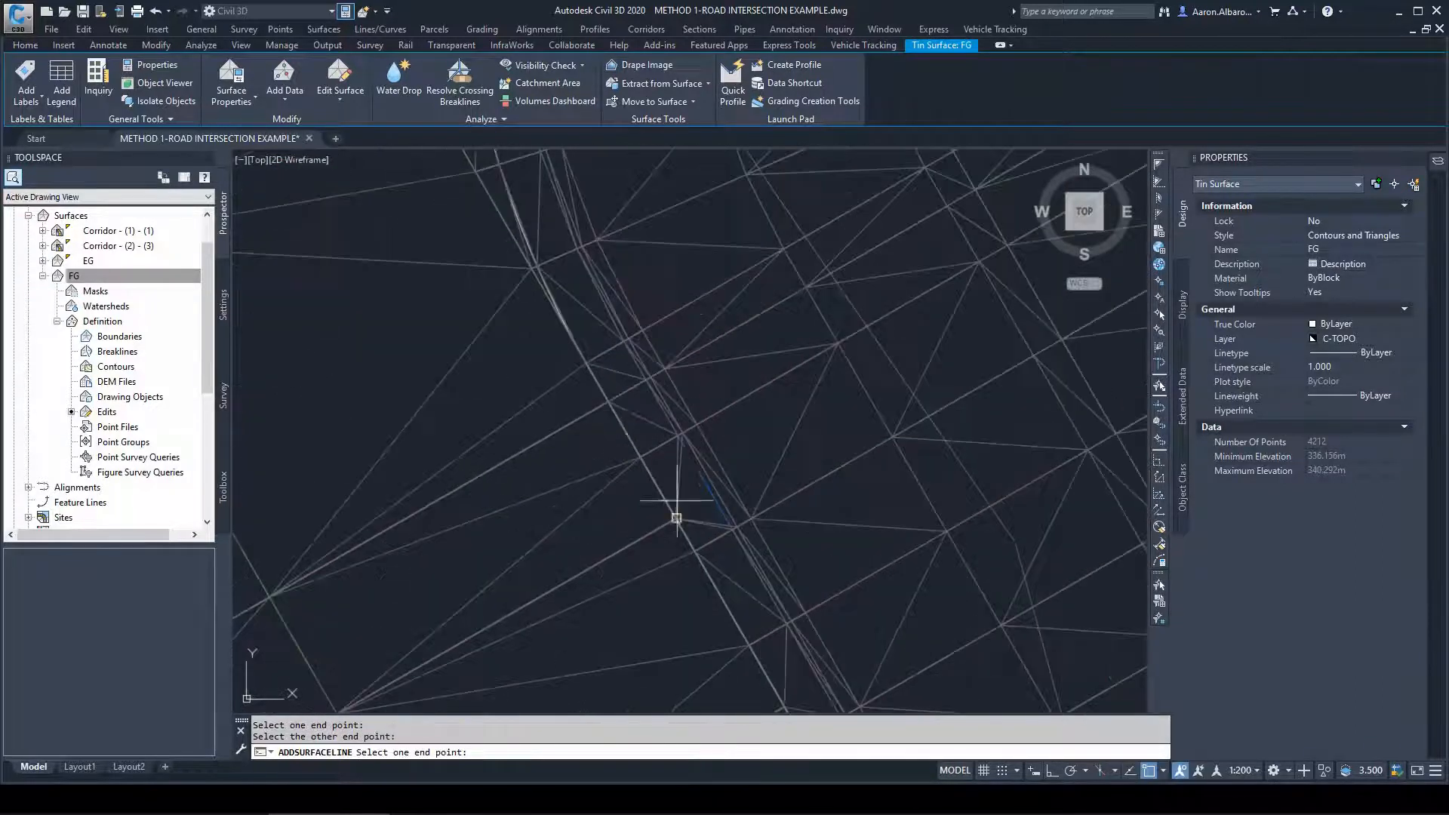
pyautogui.click(729, 509)
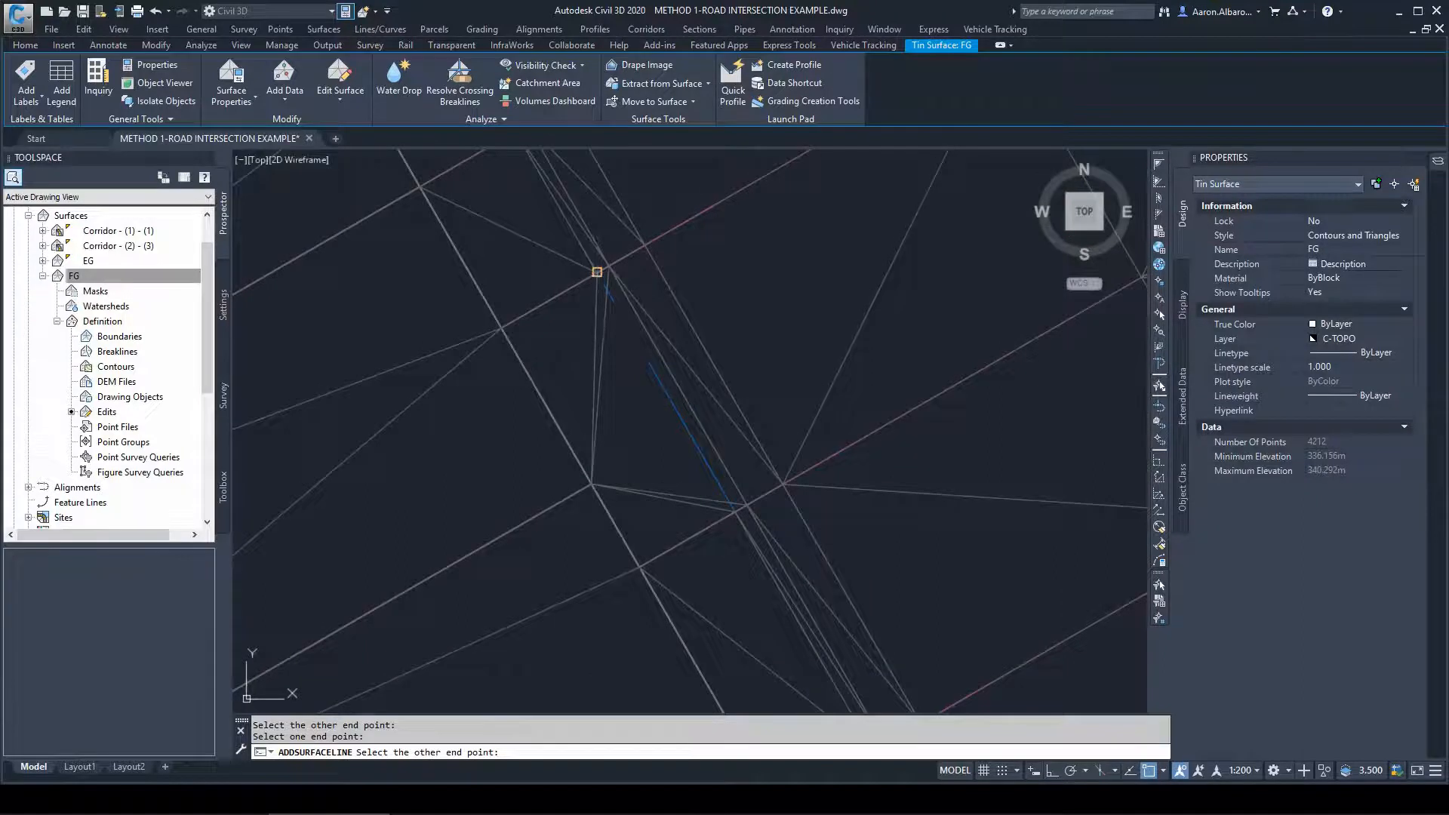
pyautogui.click(597, 271)
pyautogui.scroll(-3, 721, 411)
pyautogui.scroll(2, 676, 431)
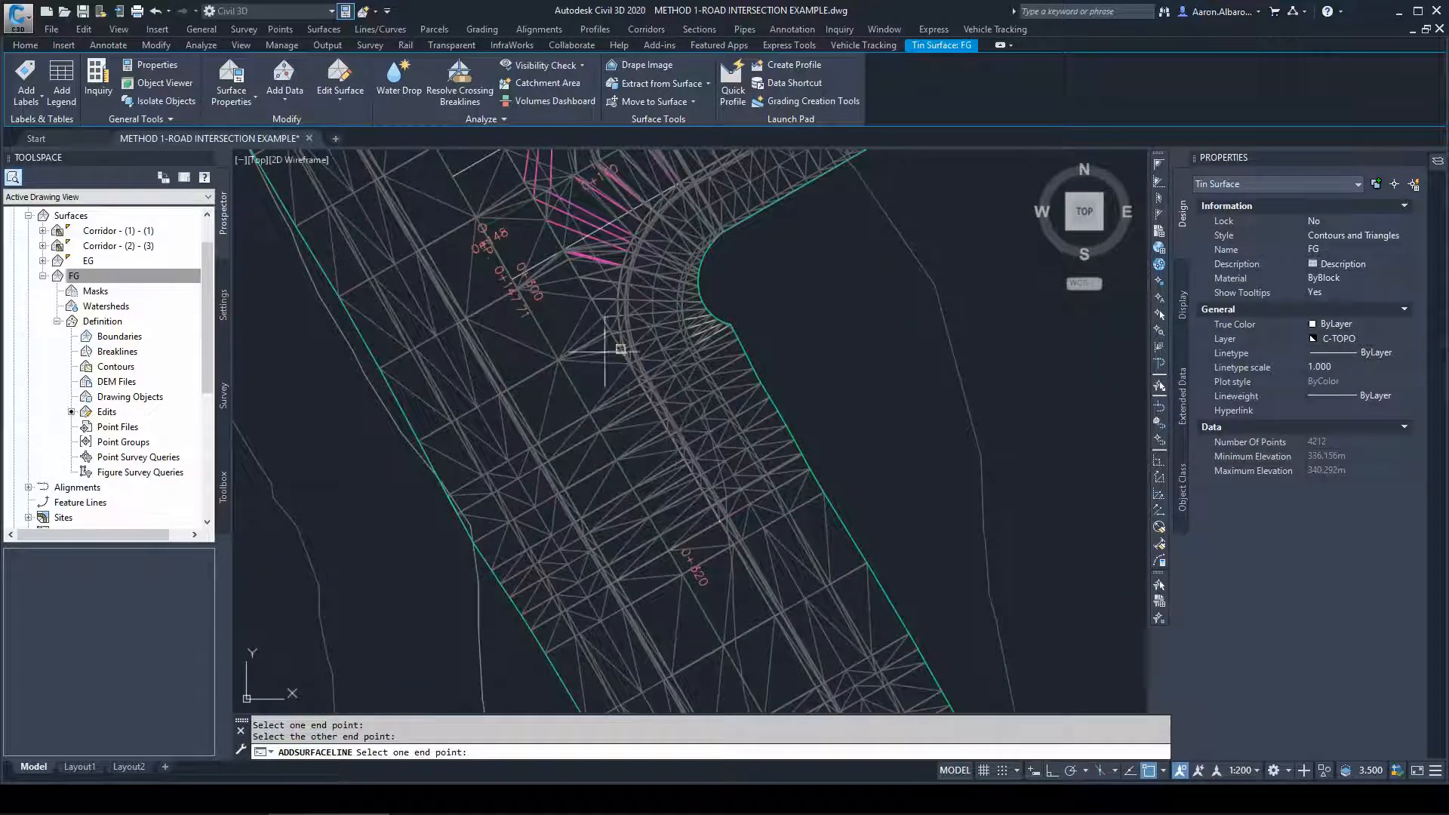
pyautogui.scroll(-3, 626, 474)
pyautogui.scroll(3, 515, 352)
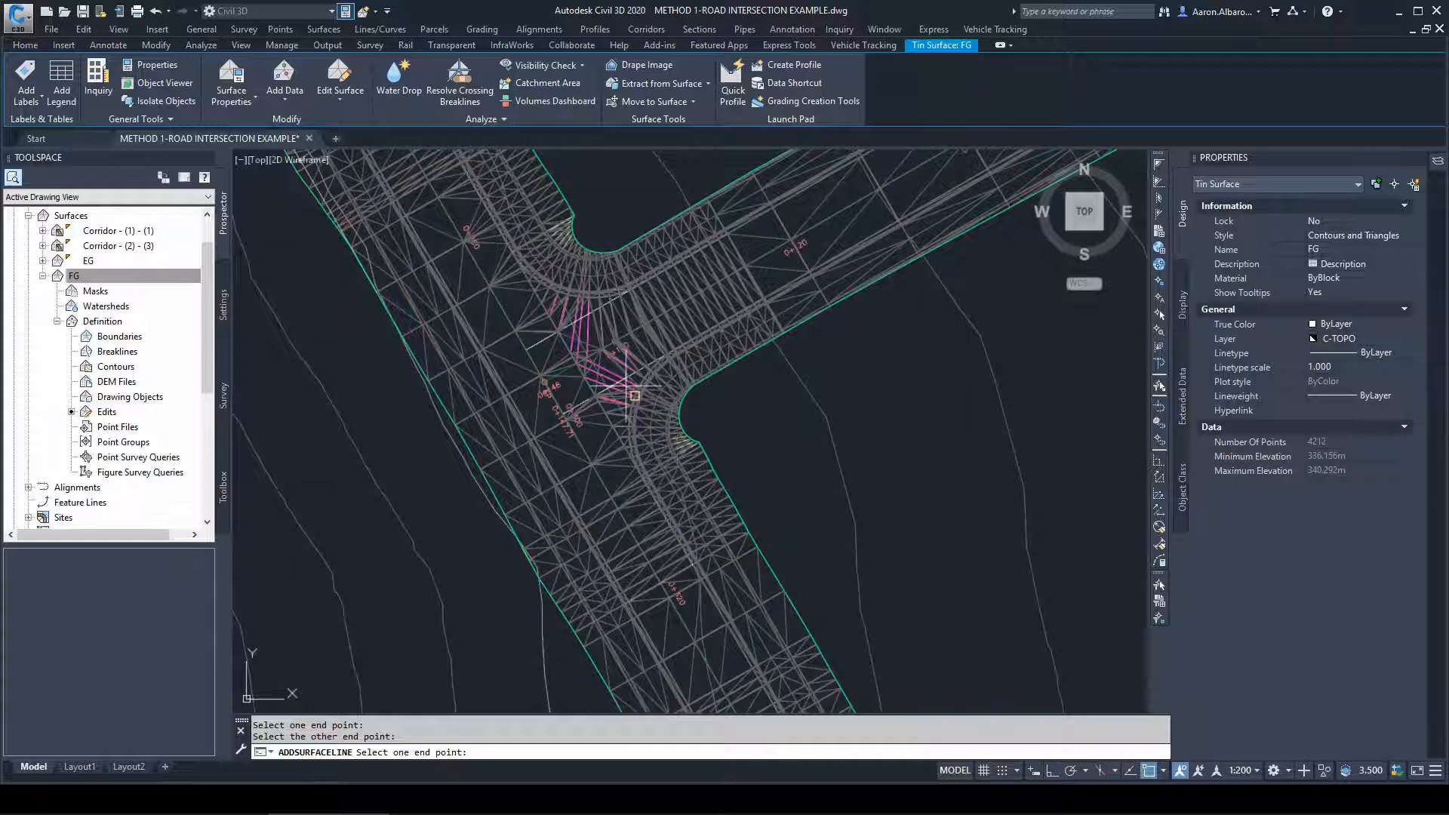
pyautogui.press('Escape')
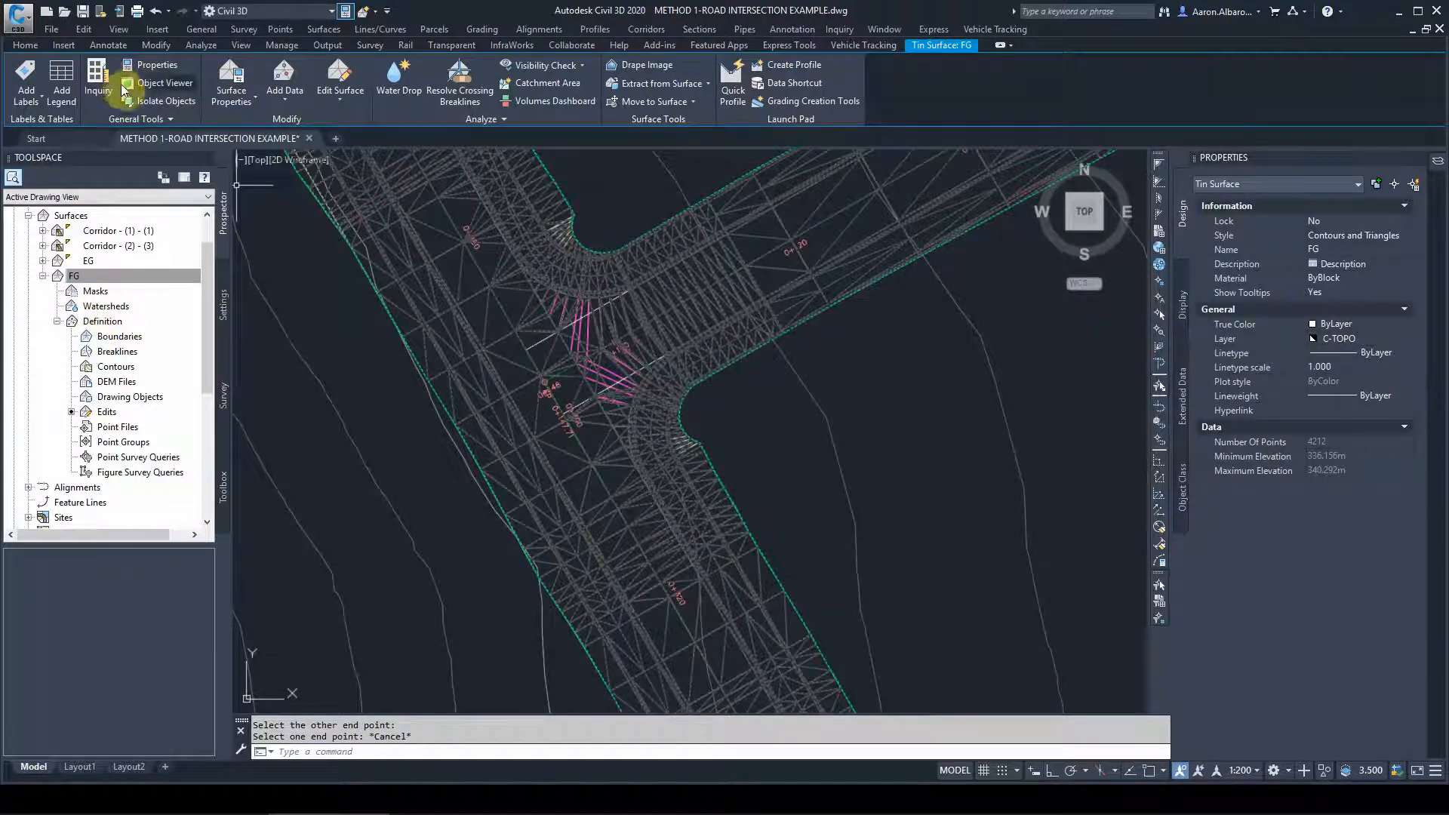
# Show the edited FG surface in the Object Viewer and inspect the junction's kerb lines in a tilted close-up
pyautogui.click(164, 82)
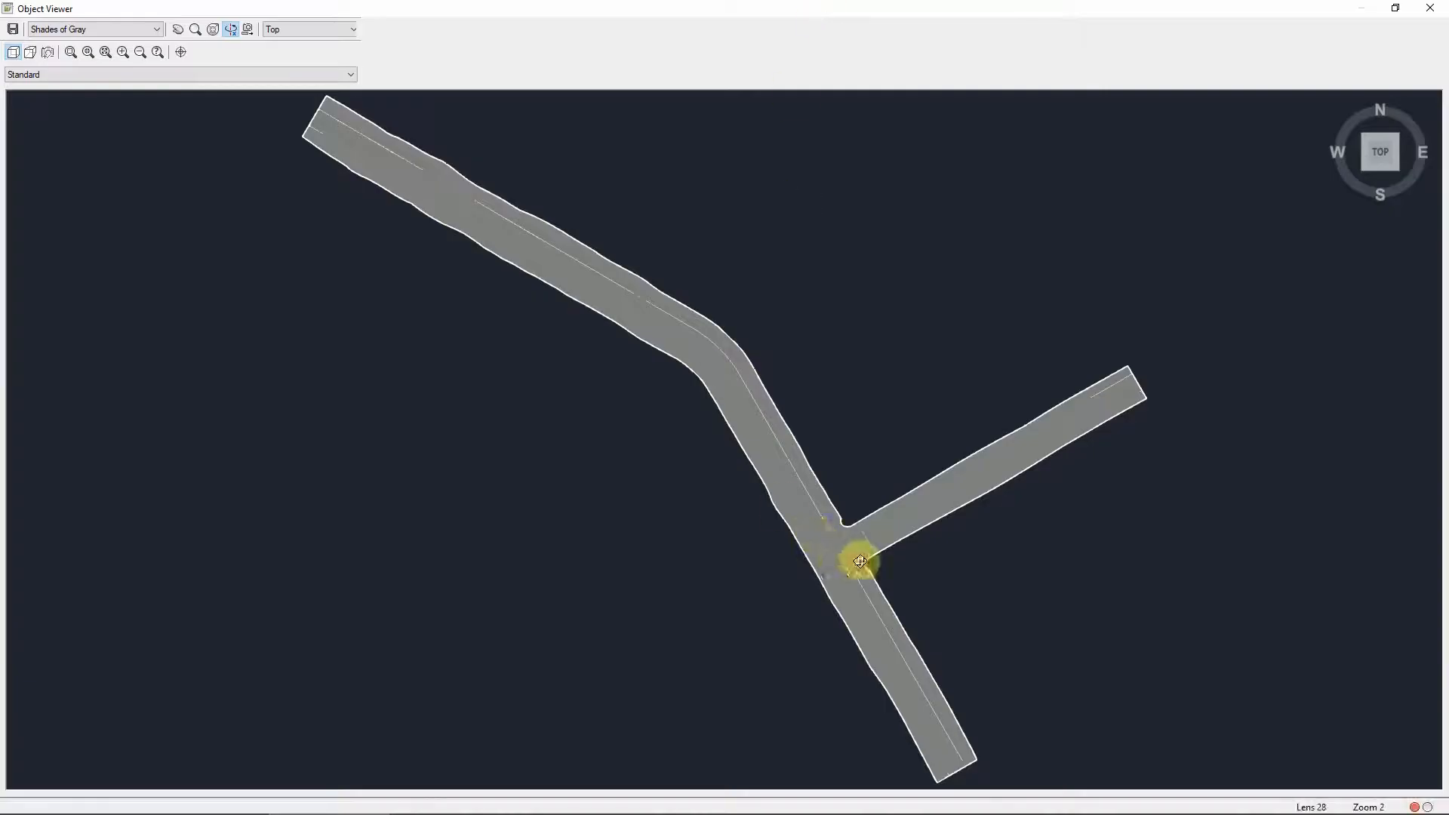
pyautogui.moveTo(857, 560); pyautogui.dragTo(934, 360)
pyautogui.moveTo(889, 520); pyautogui.dragTo(923, 462)
pyautogui.scroll(4, 877, 482)
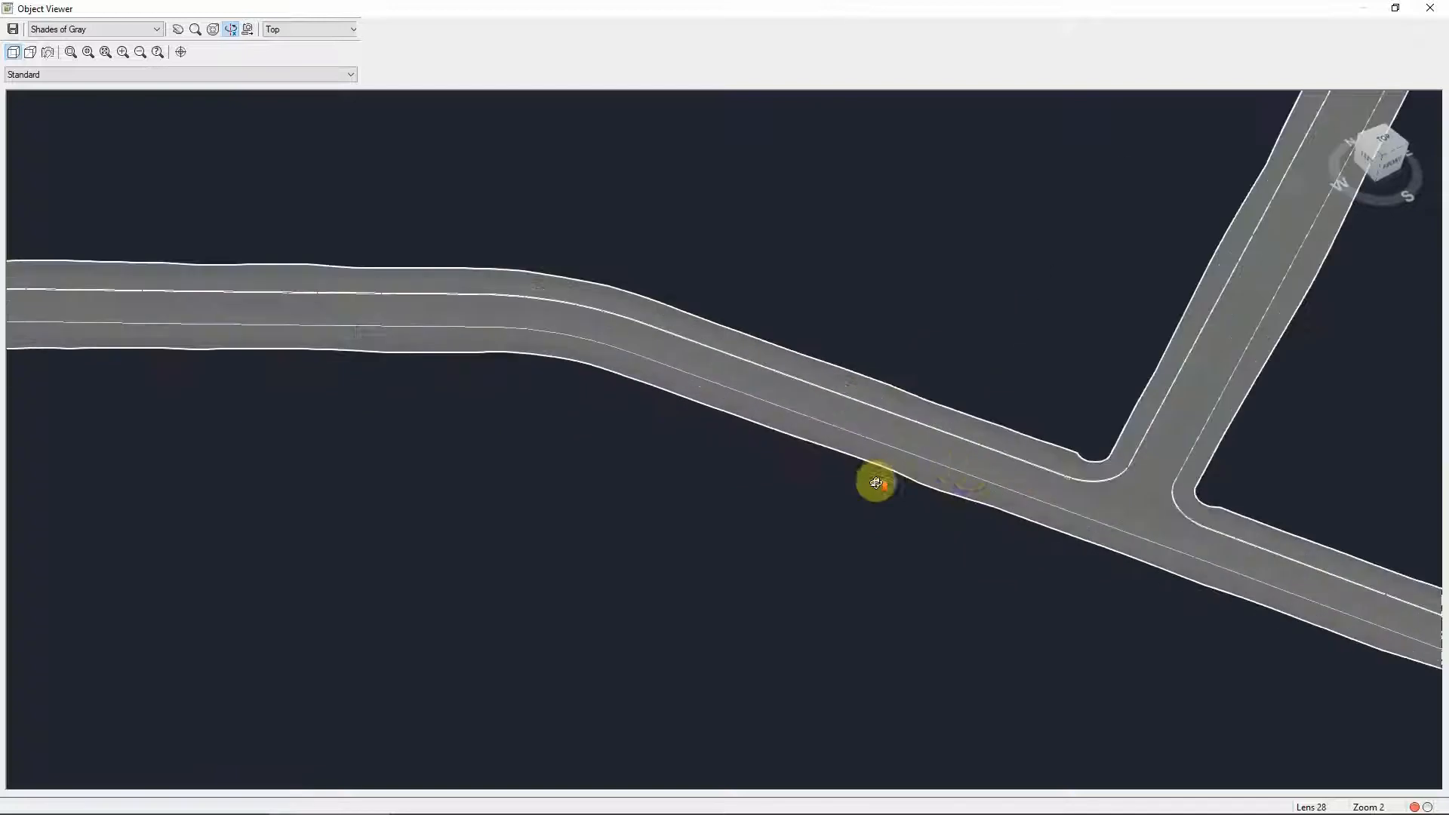
pyautogui.scroll(4, 1091, 480)
pyautogui.moveTo(1215, 451); pyautogui.dragTo(485, 365, button='middle')
pyautogui.moveTo(731, 452); pyautogui.dragTo(521, 378, button='middle')
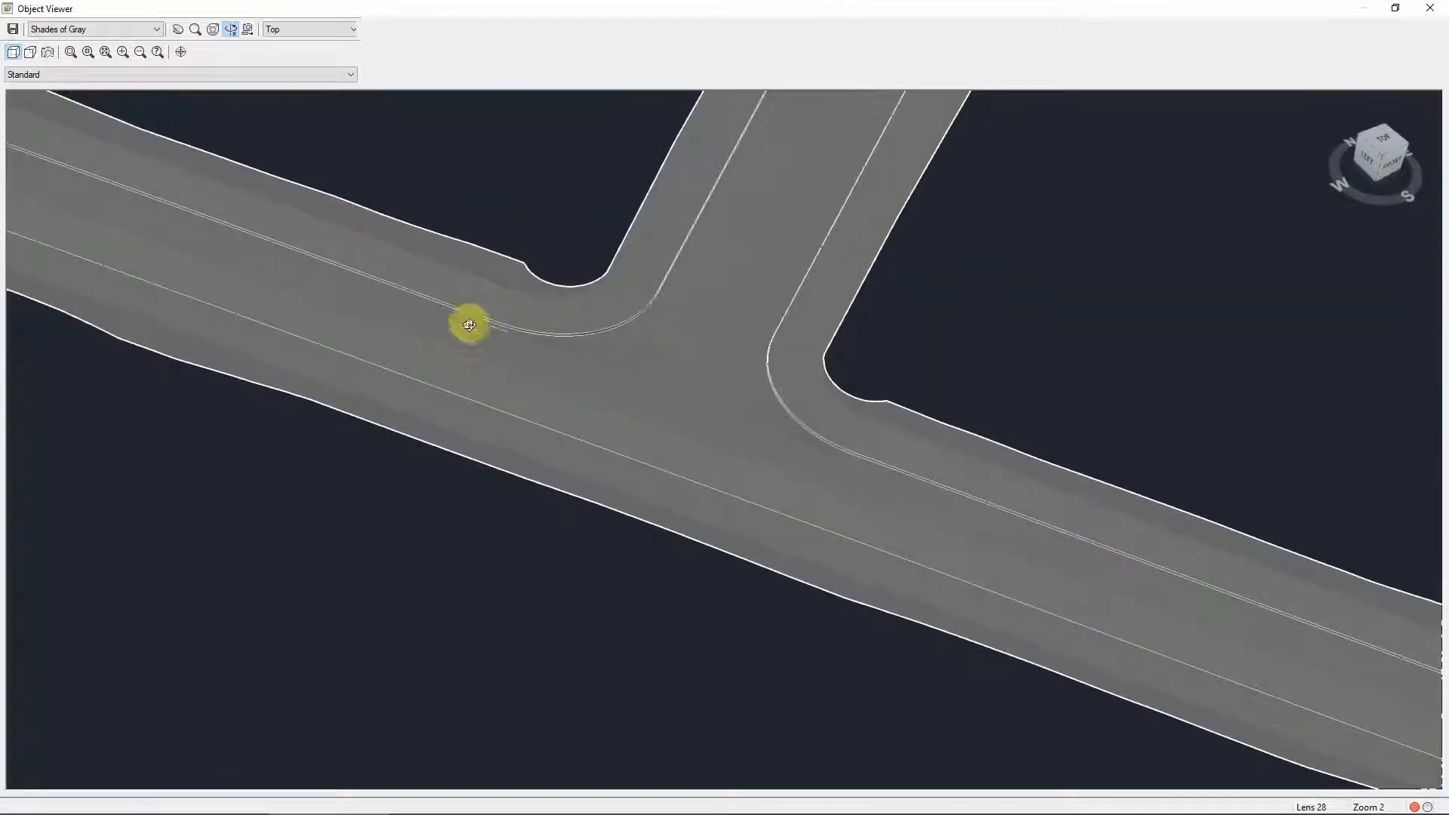
# Look over the wider junction in the 3D view, close the Object Viewer and clear the FG surface selection
pyautogui.scroll(-2, 602, 404)
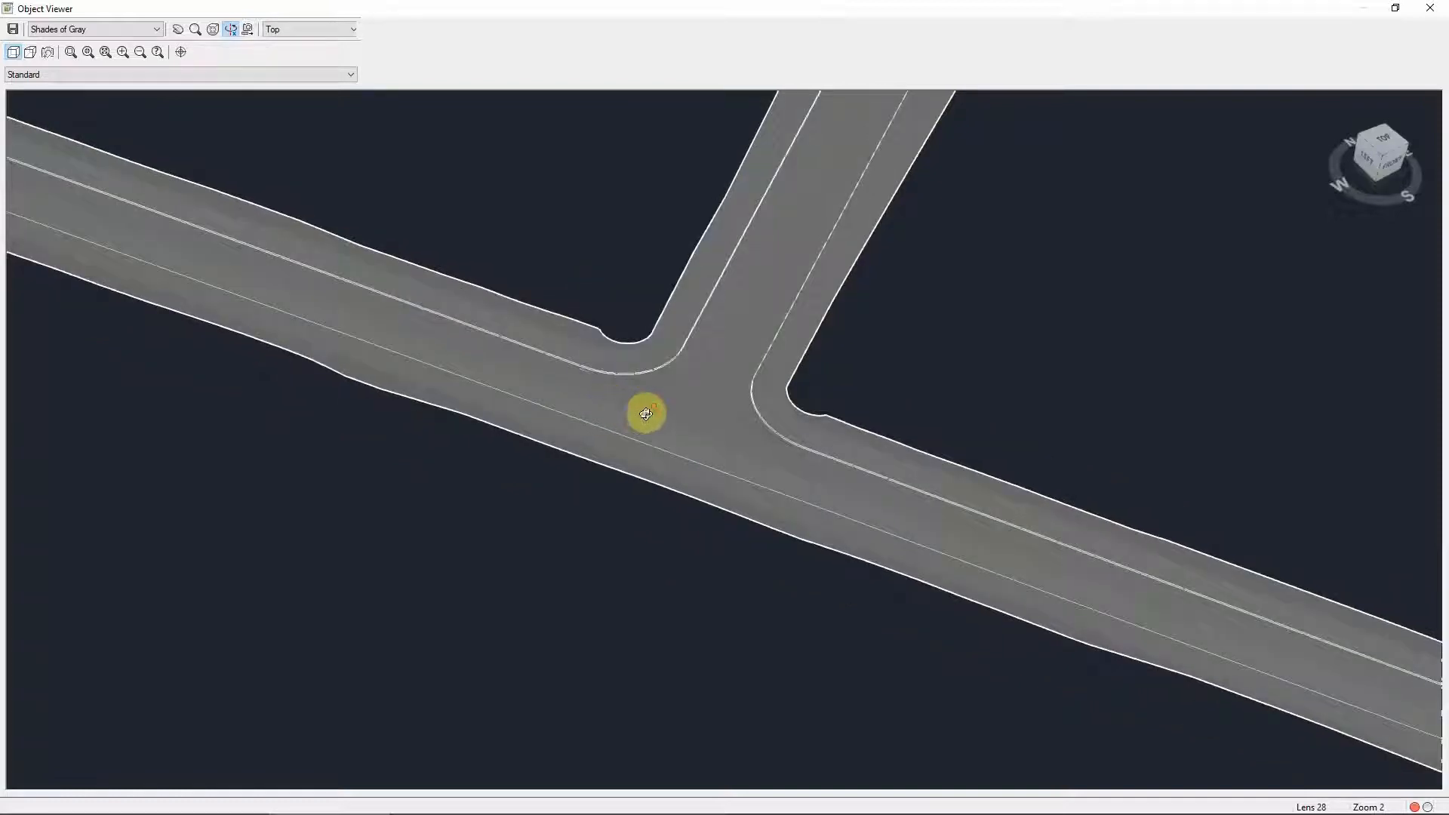
pyautogui.click(1430, 7)
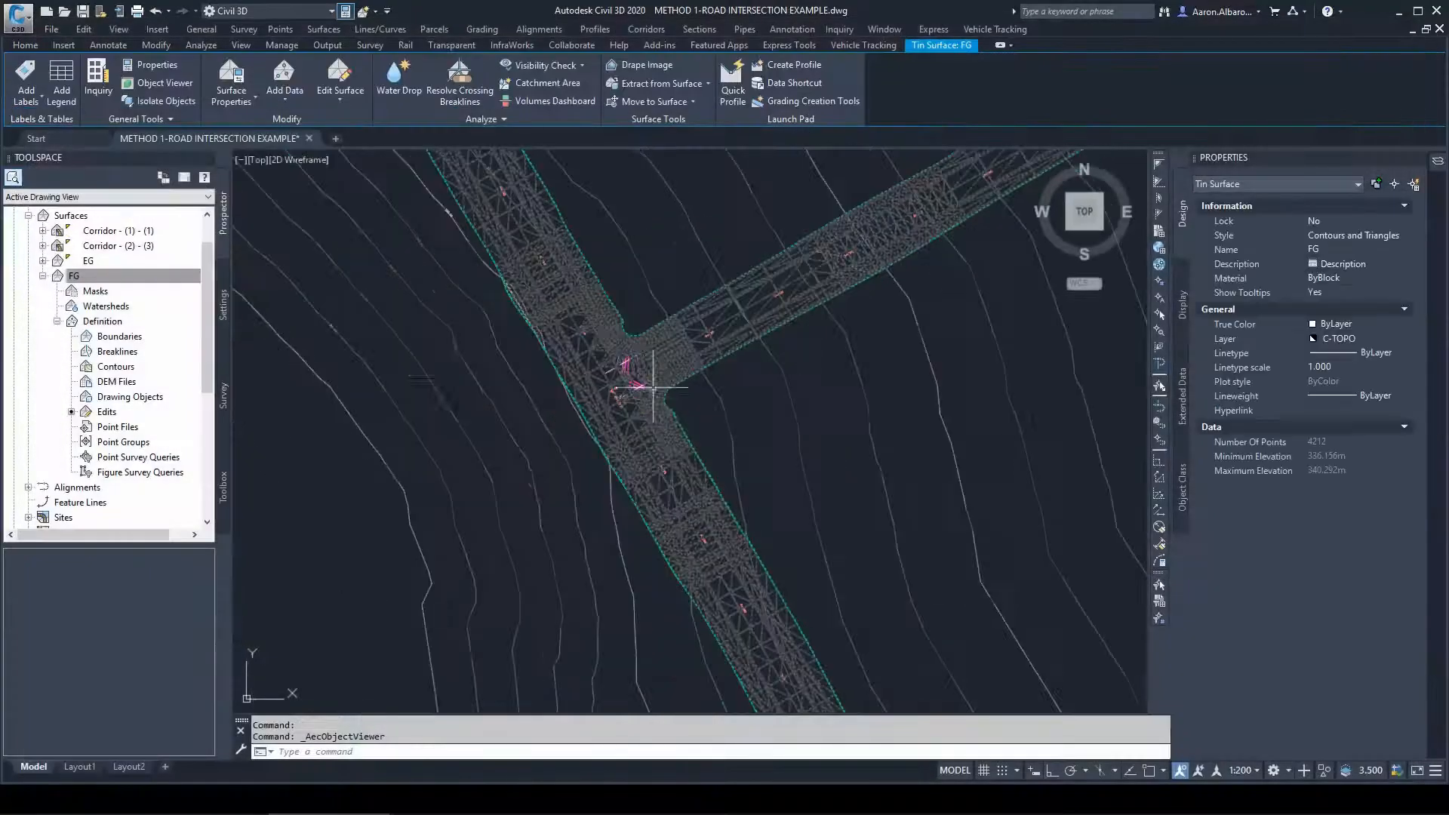
pyautogui.click(508, 368)
pyautogui.click(485, 373)
pyautogui.press('Escape')
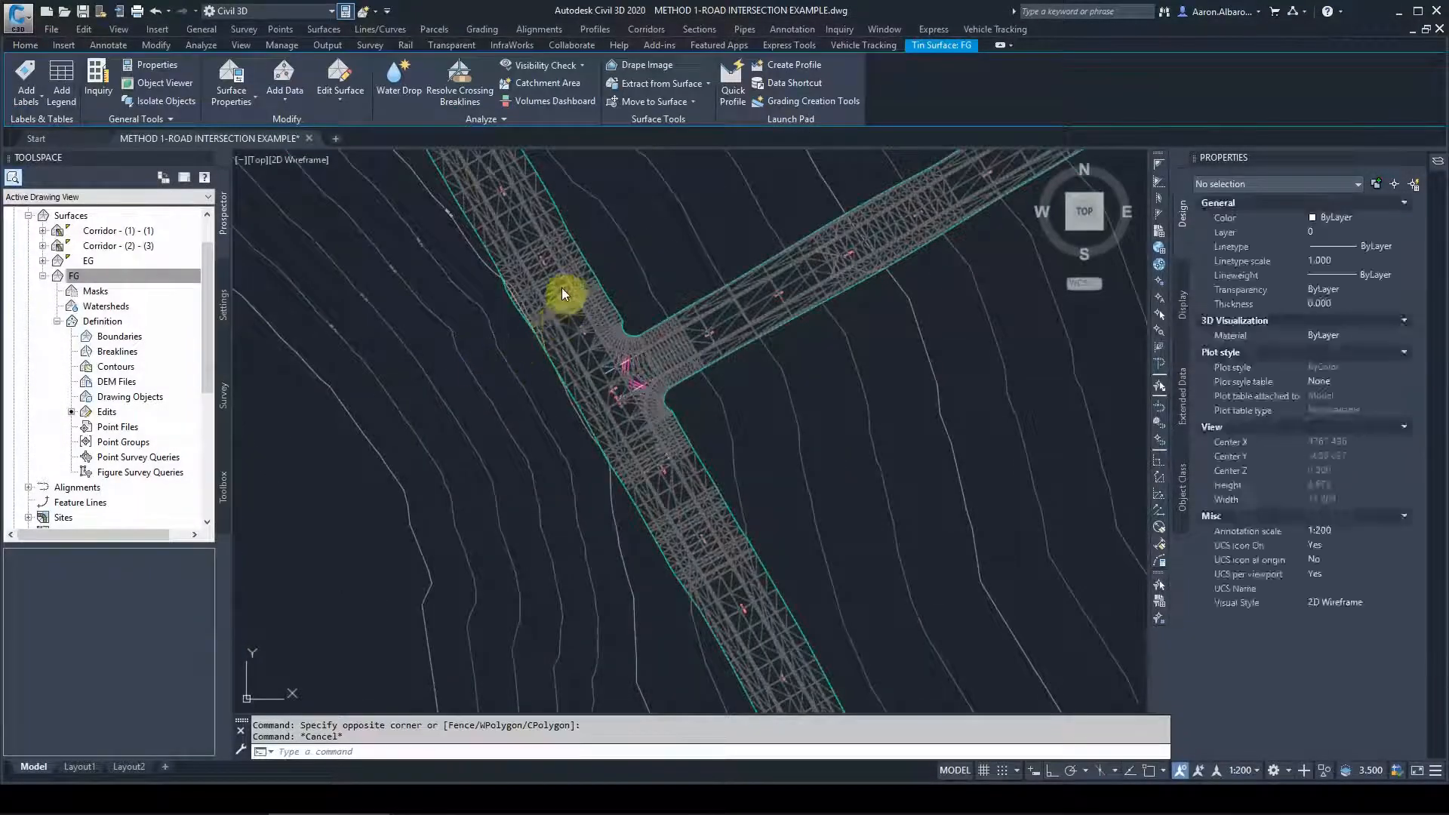
# Change the FG surface's style to Contours 1m and 5m (Design) in its surface properties and apply it
pyautogui.click(559, 275)
pyautogui.rightClick(559, 275)
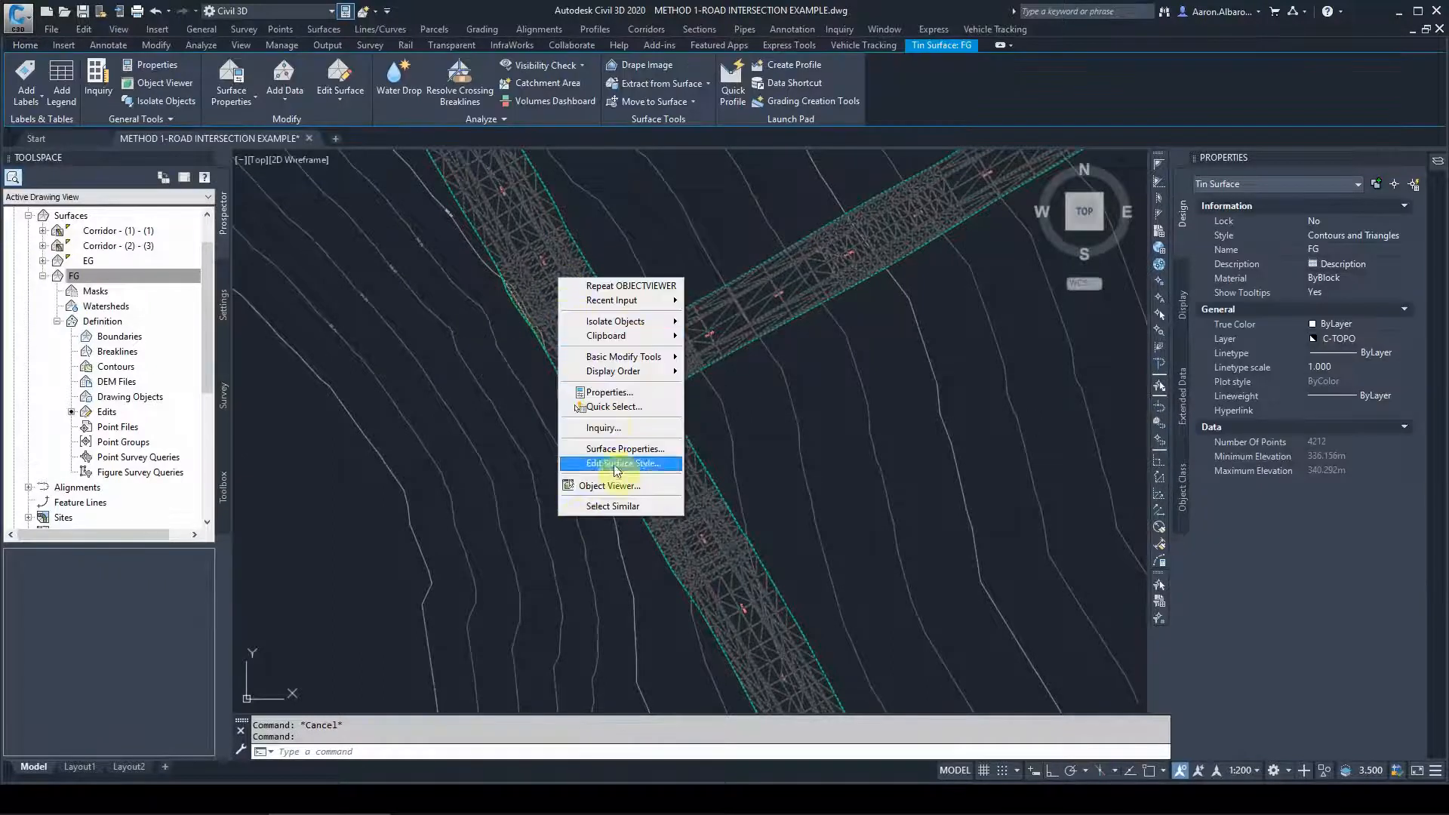
pyautogui.click(615, 450)
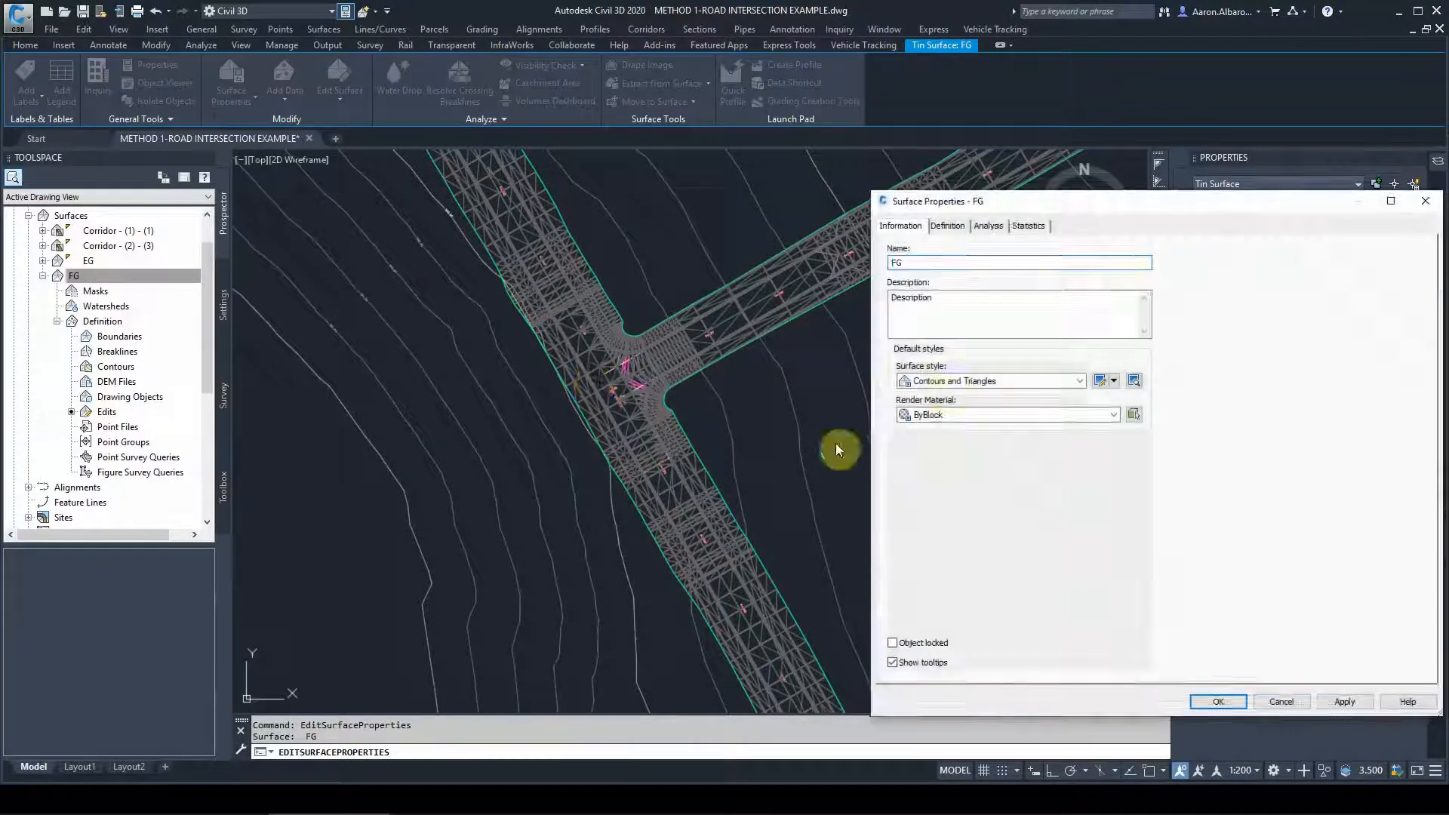
pyautogui.click(948, 382)
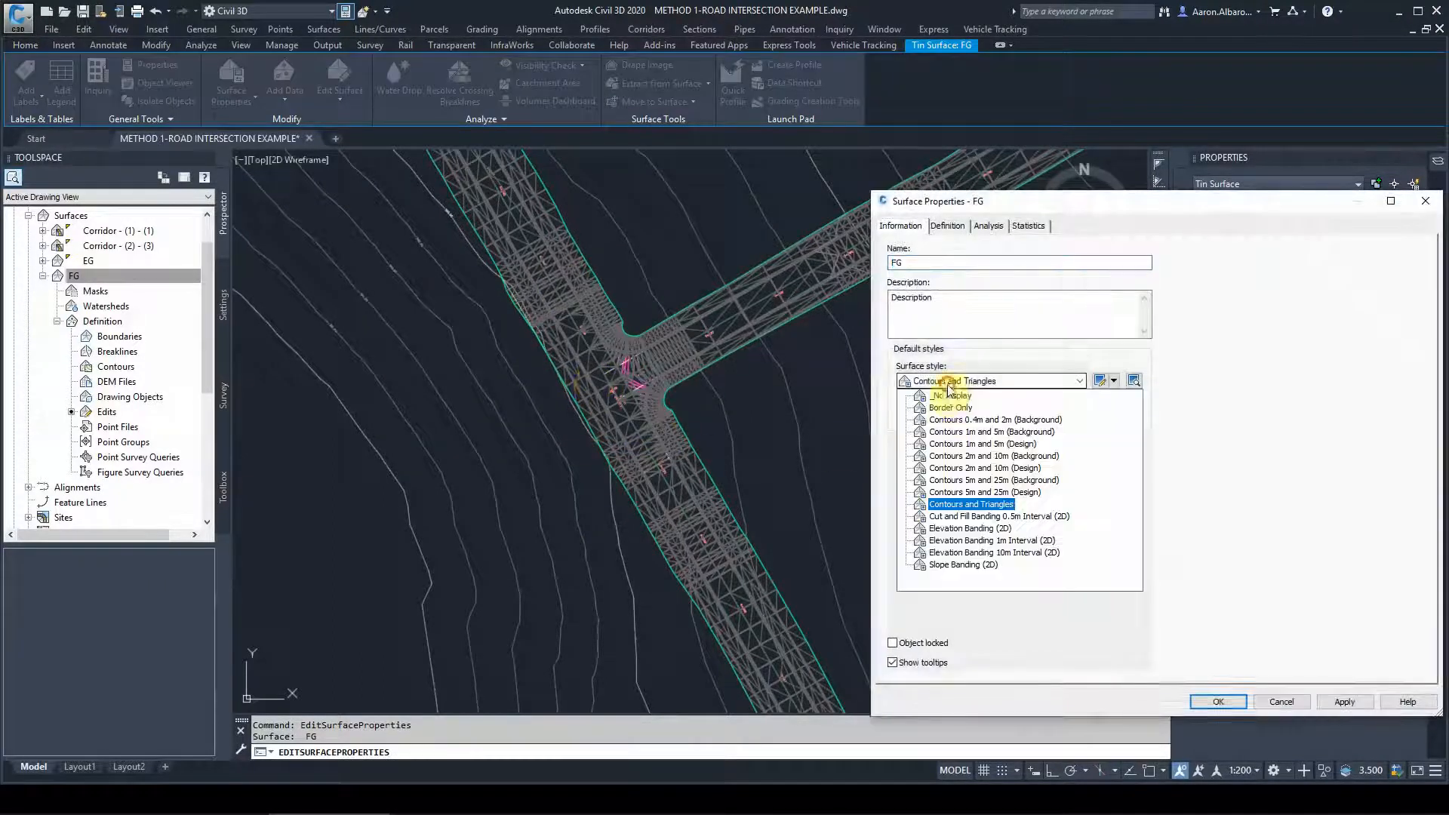
pyautogui.click(946, 445)
pyautogui.click(1343, 701)
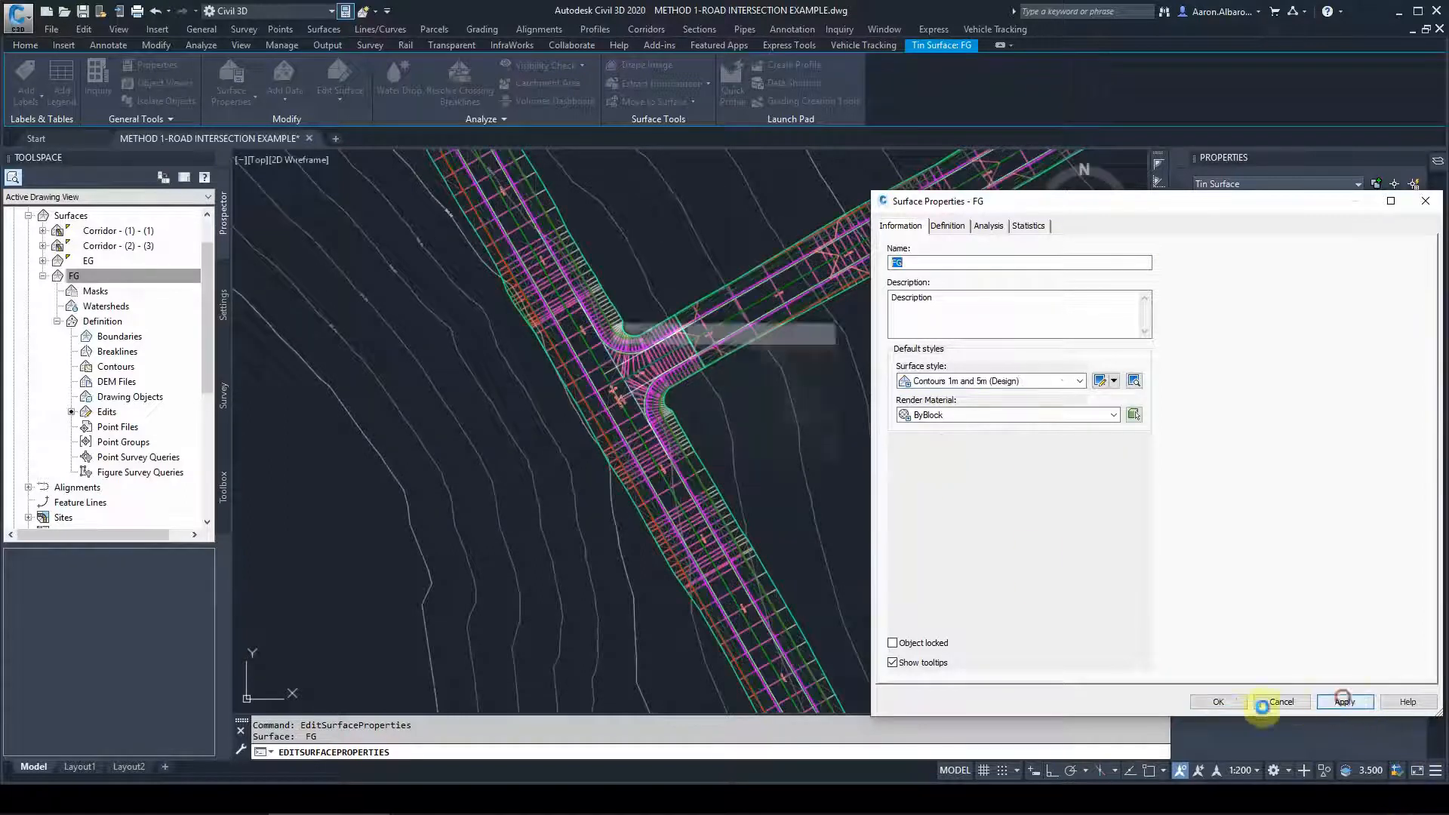
pyautogui.click(1216, 701)
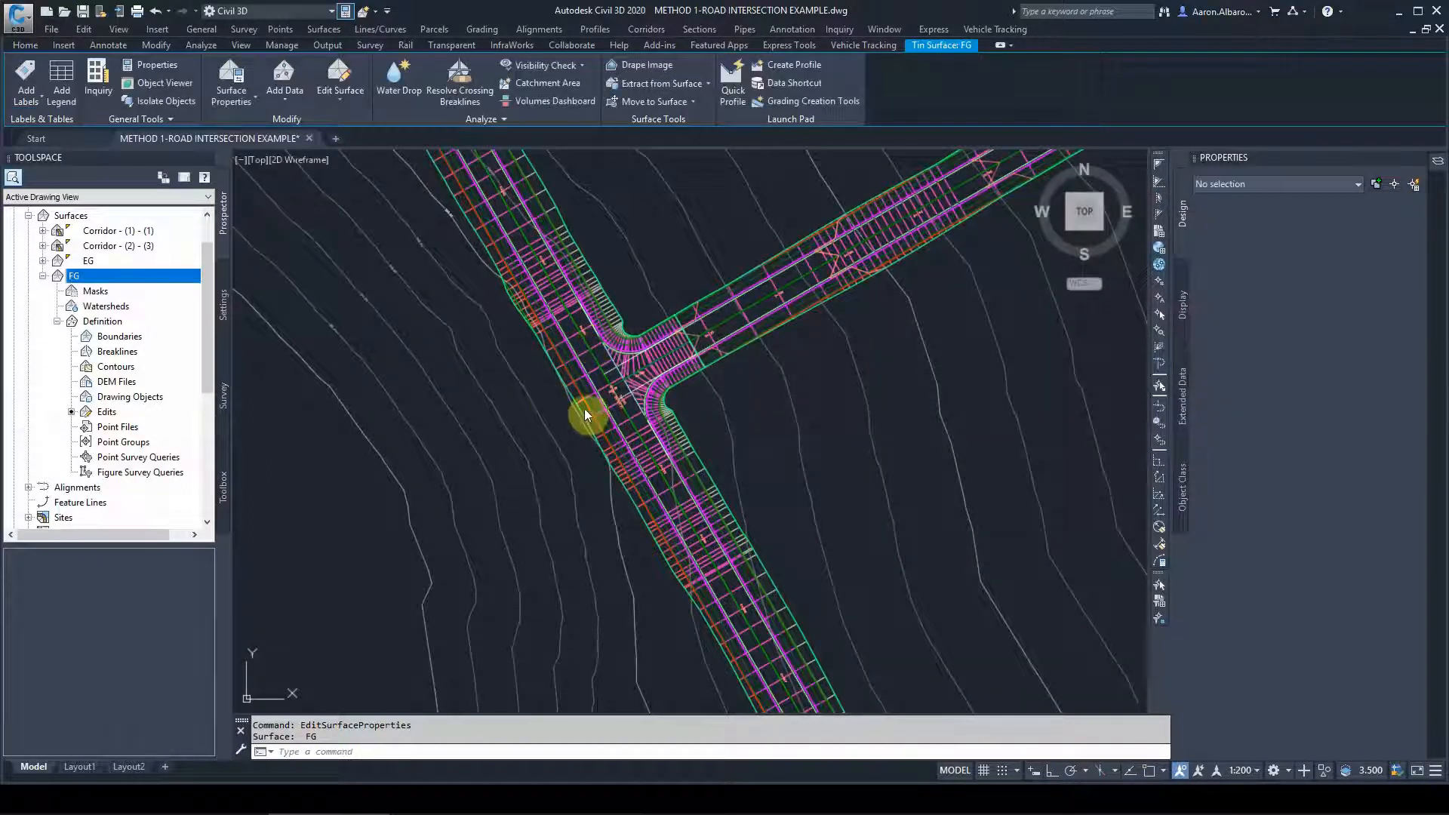
# Select the objects crossing the main road just north of the junction with a crossing window
pyautogui.click(639, 288)
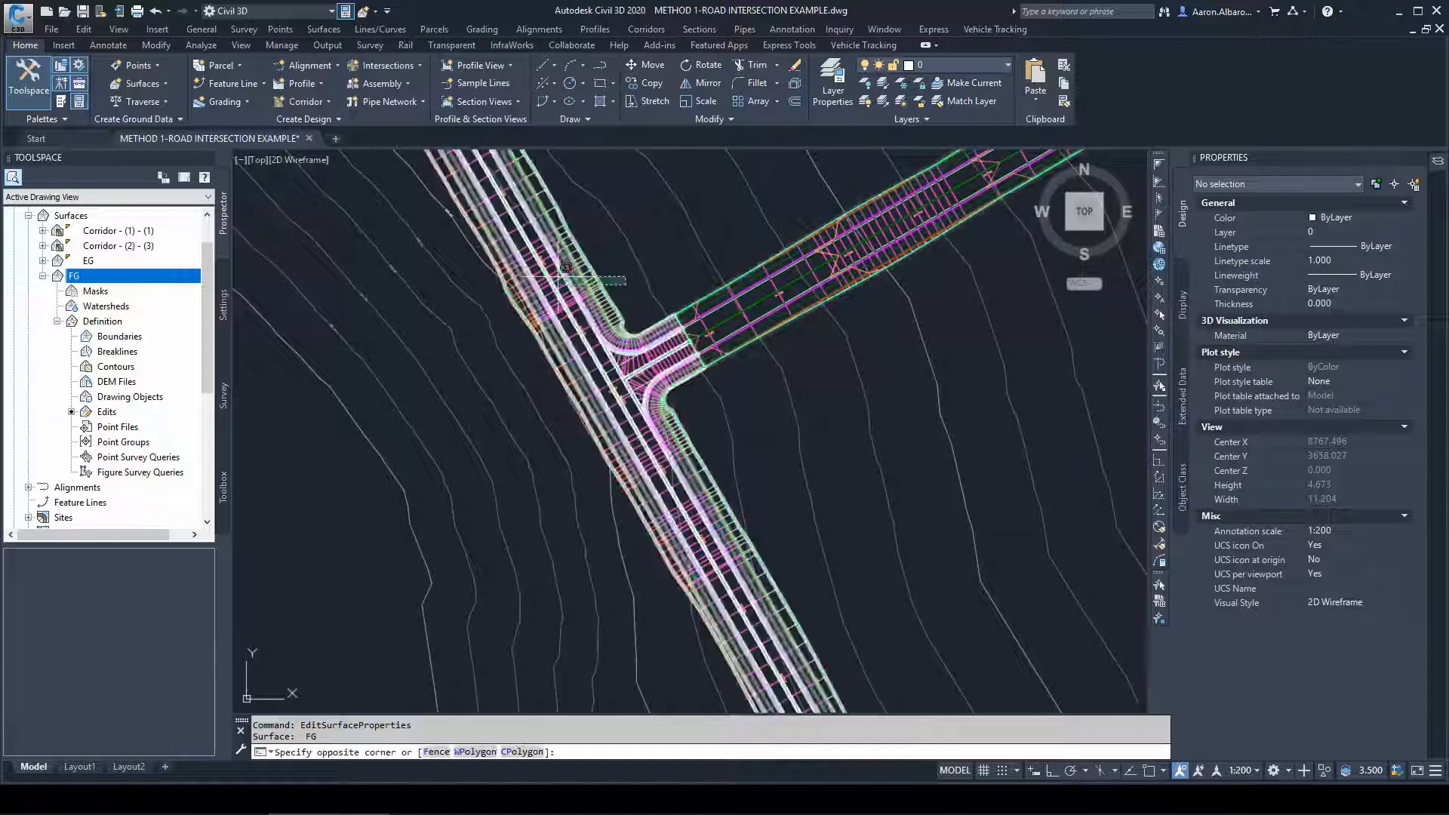